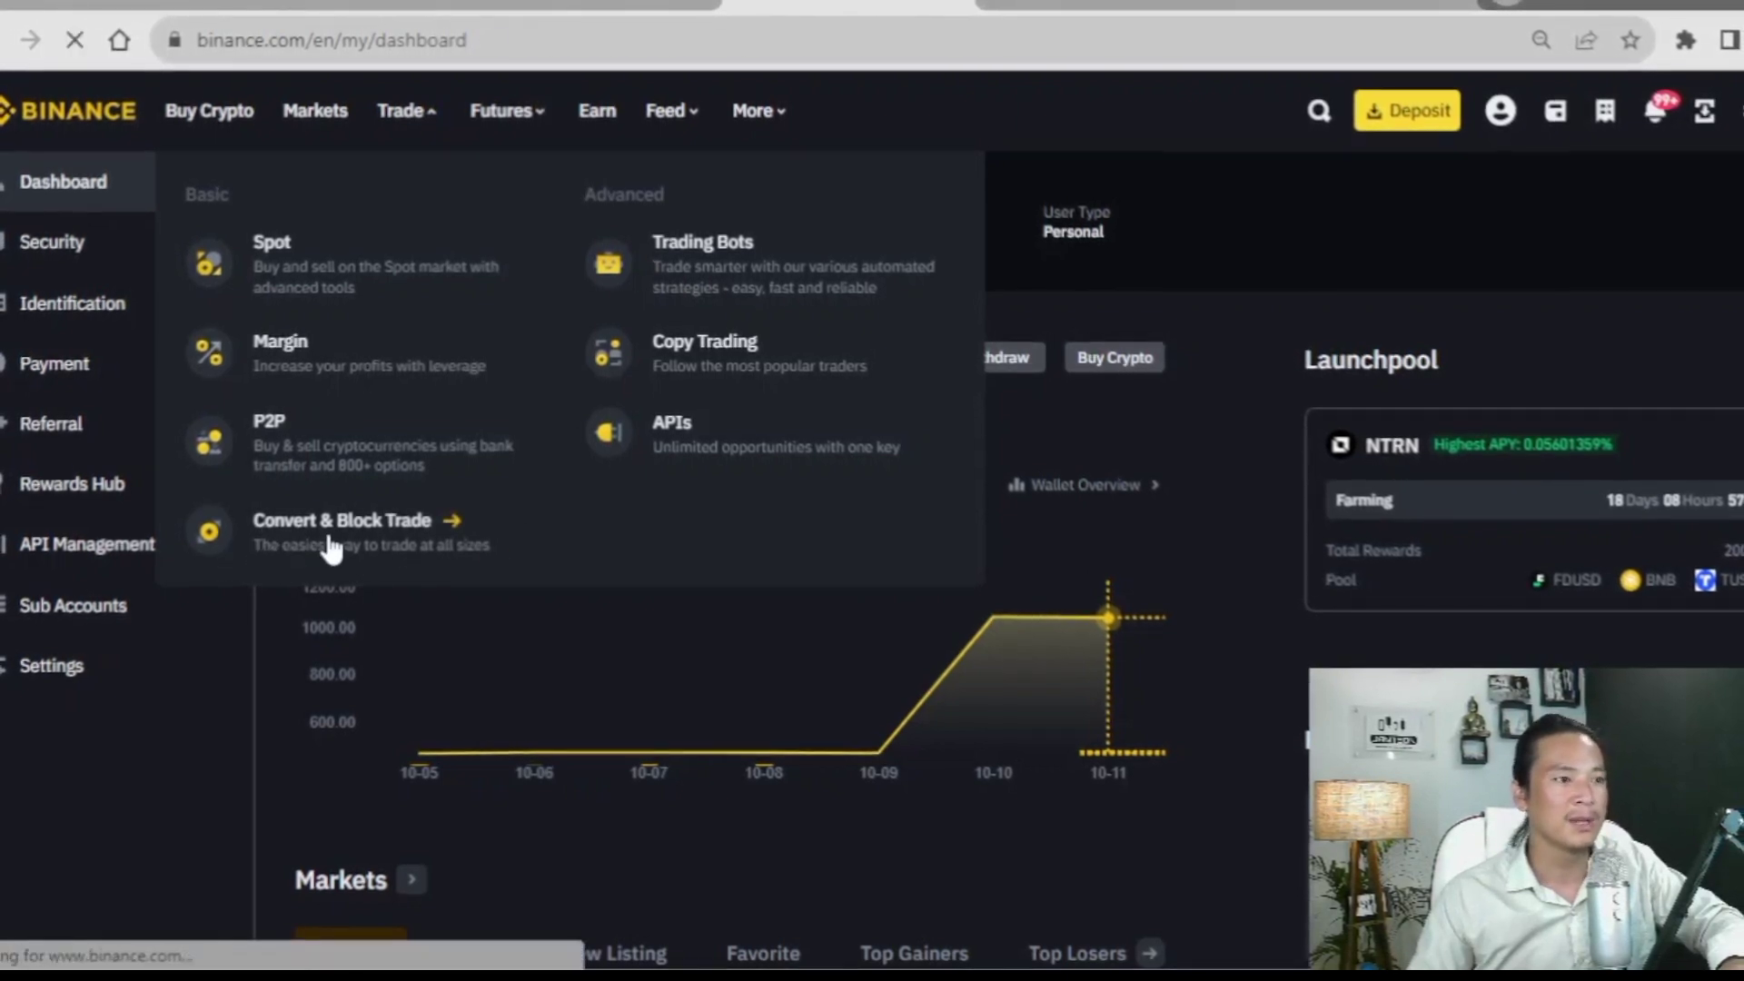
- Open Binance Convert and change the From coin from BNB to USDT, converting into BTC
left_click(331, 545)
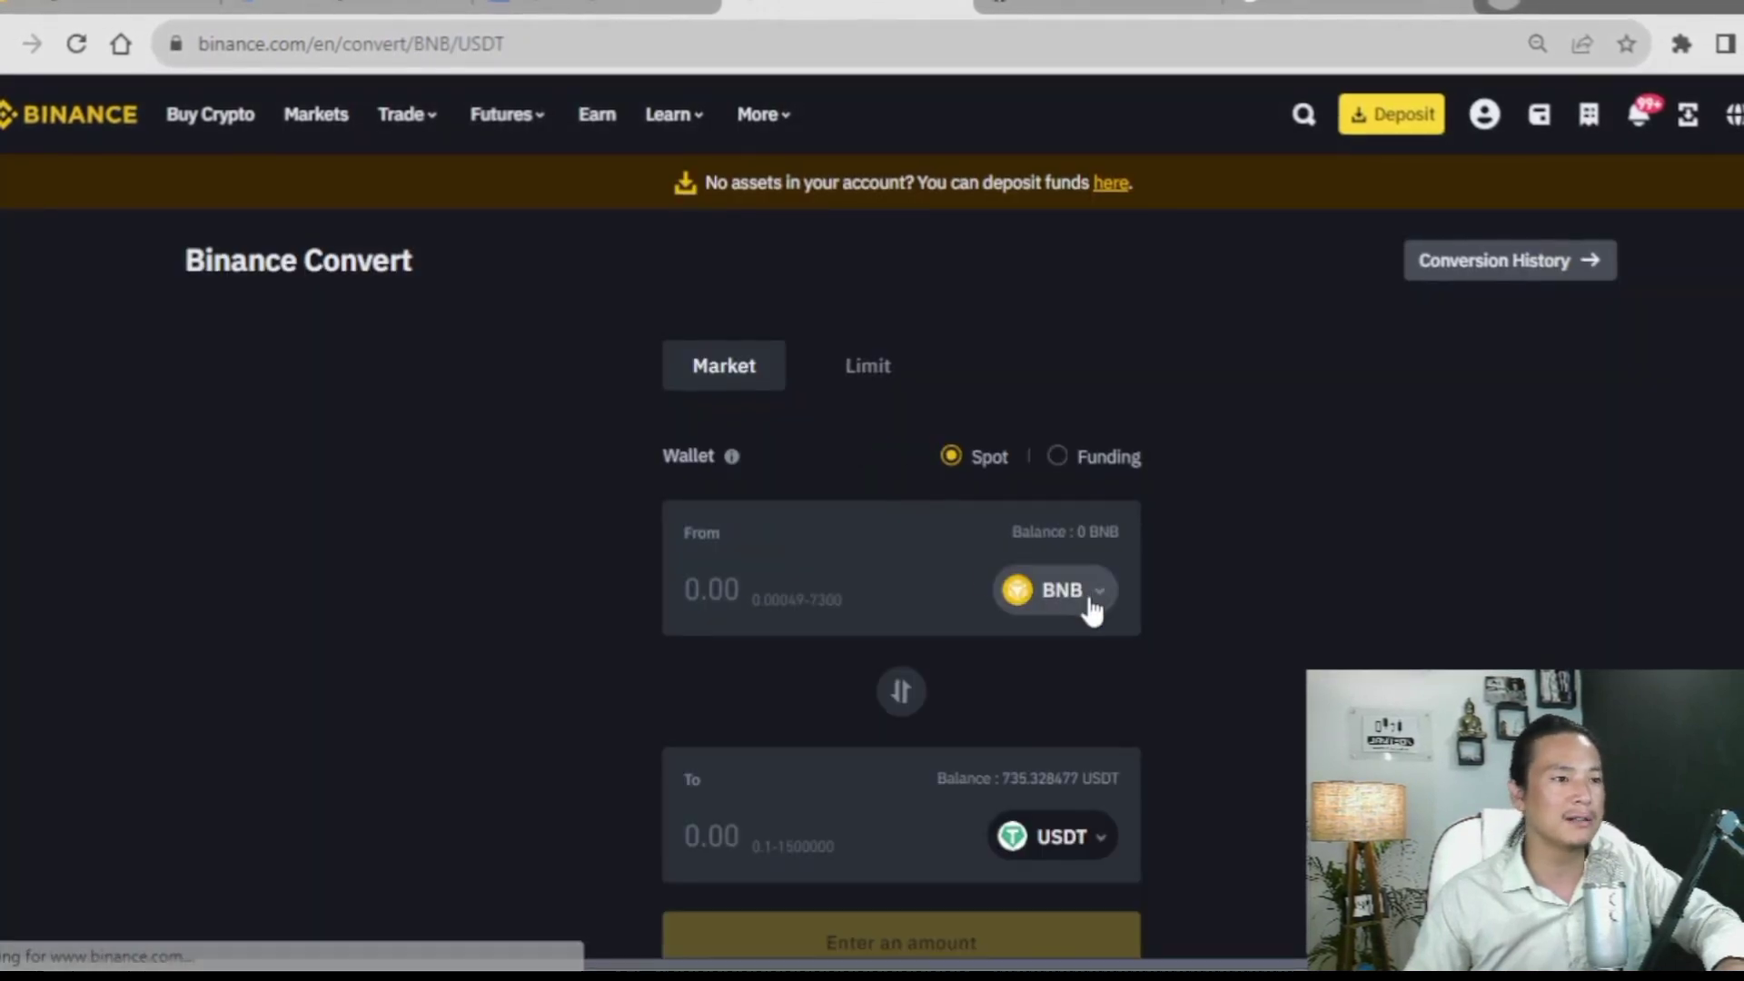
scroll(1091, 603, "down", 3)
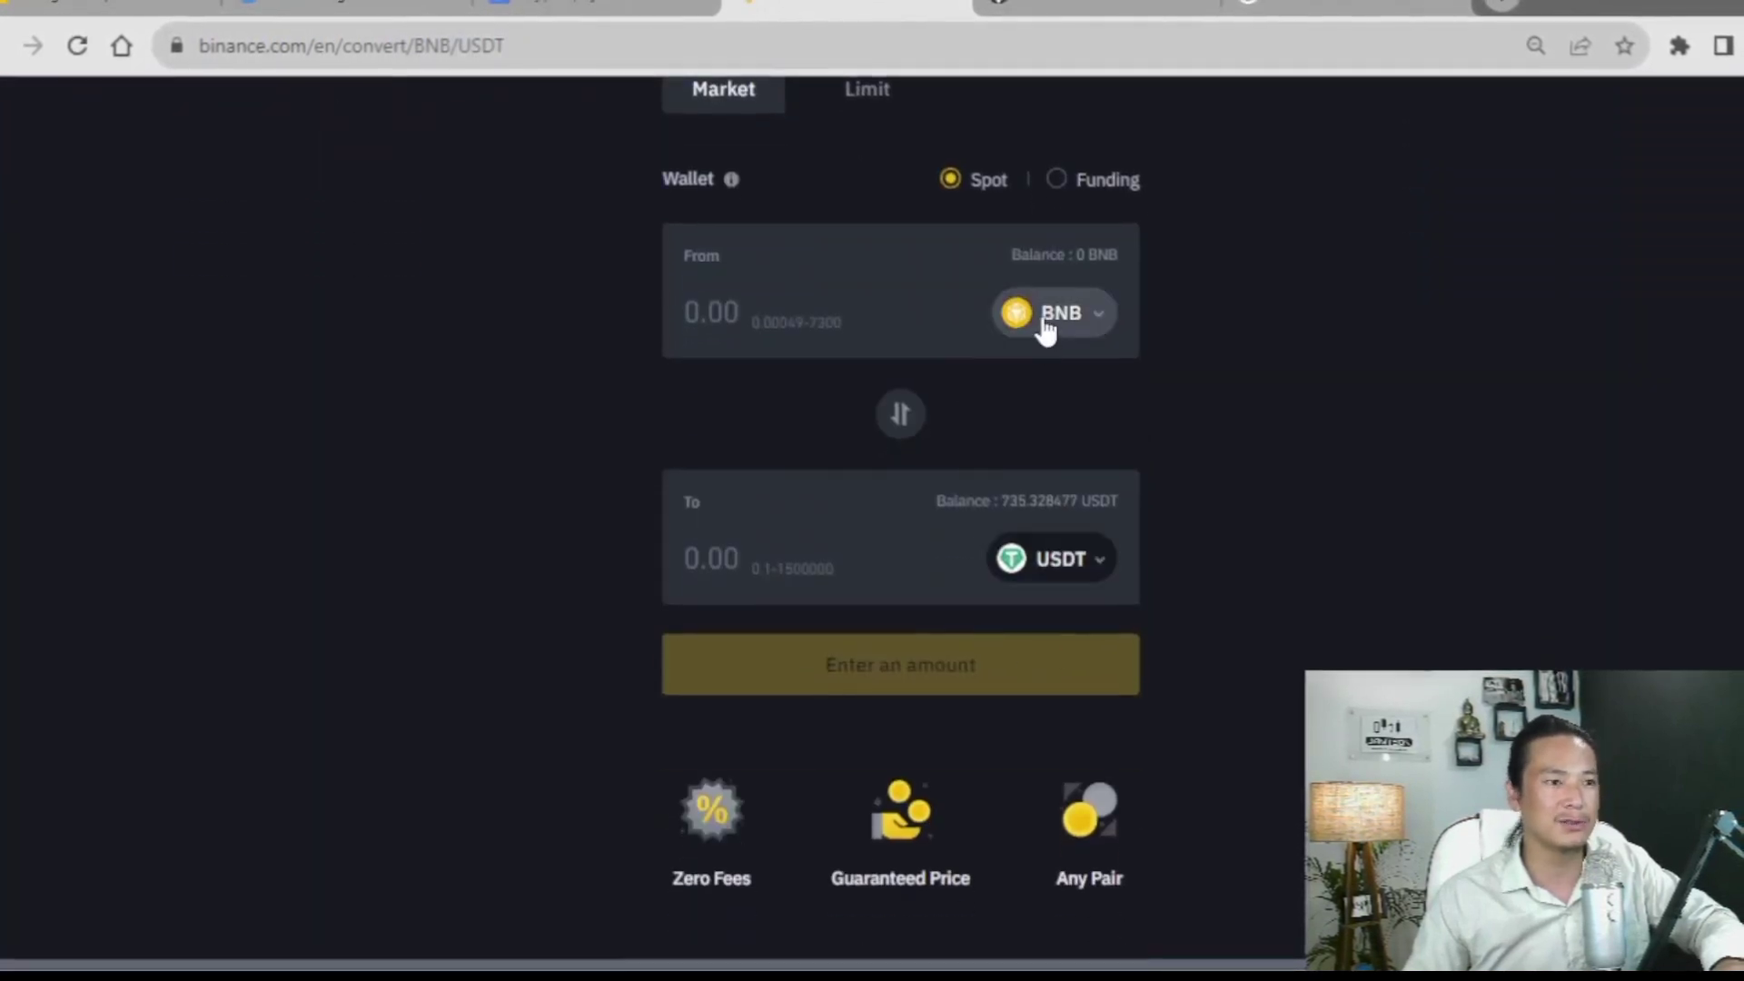
left_click(1052, 315)
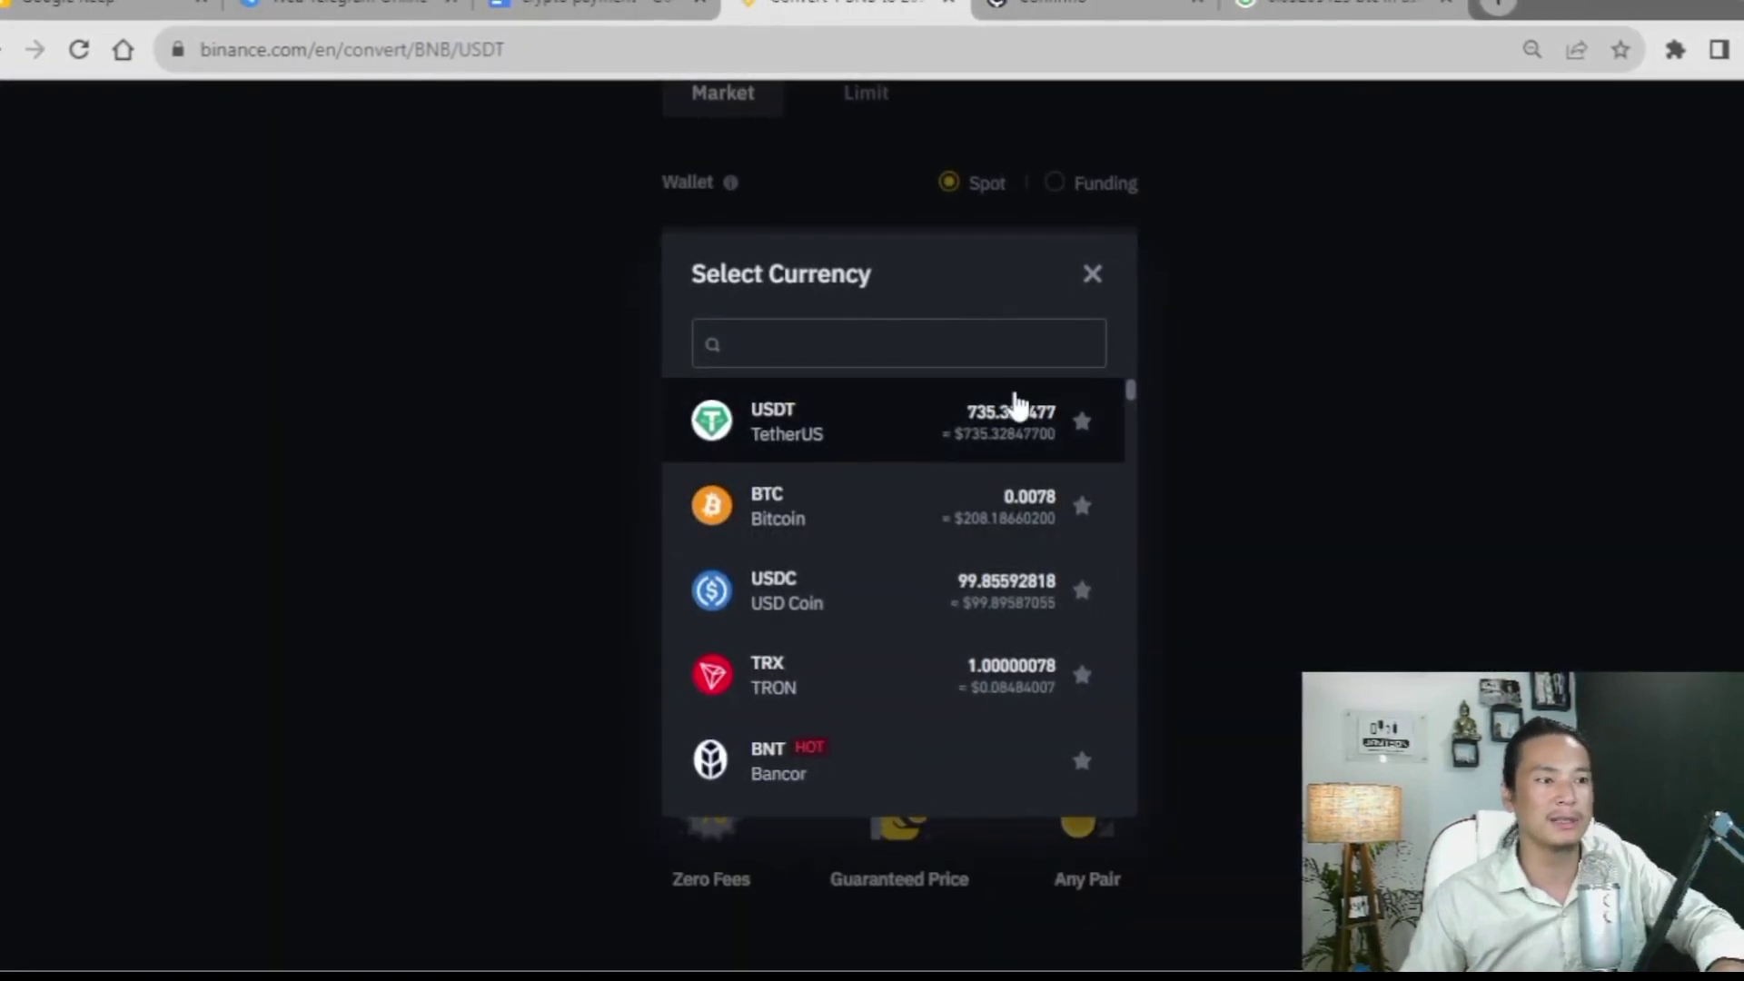
left_click(837, 459)
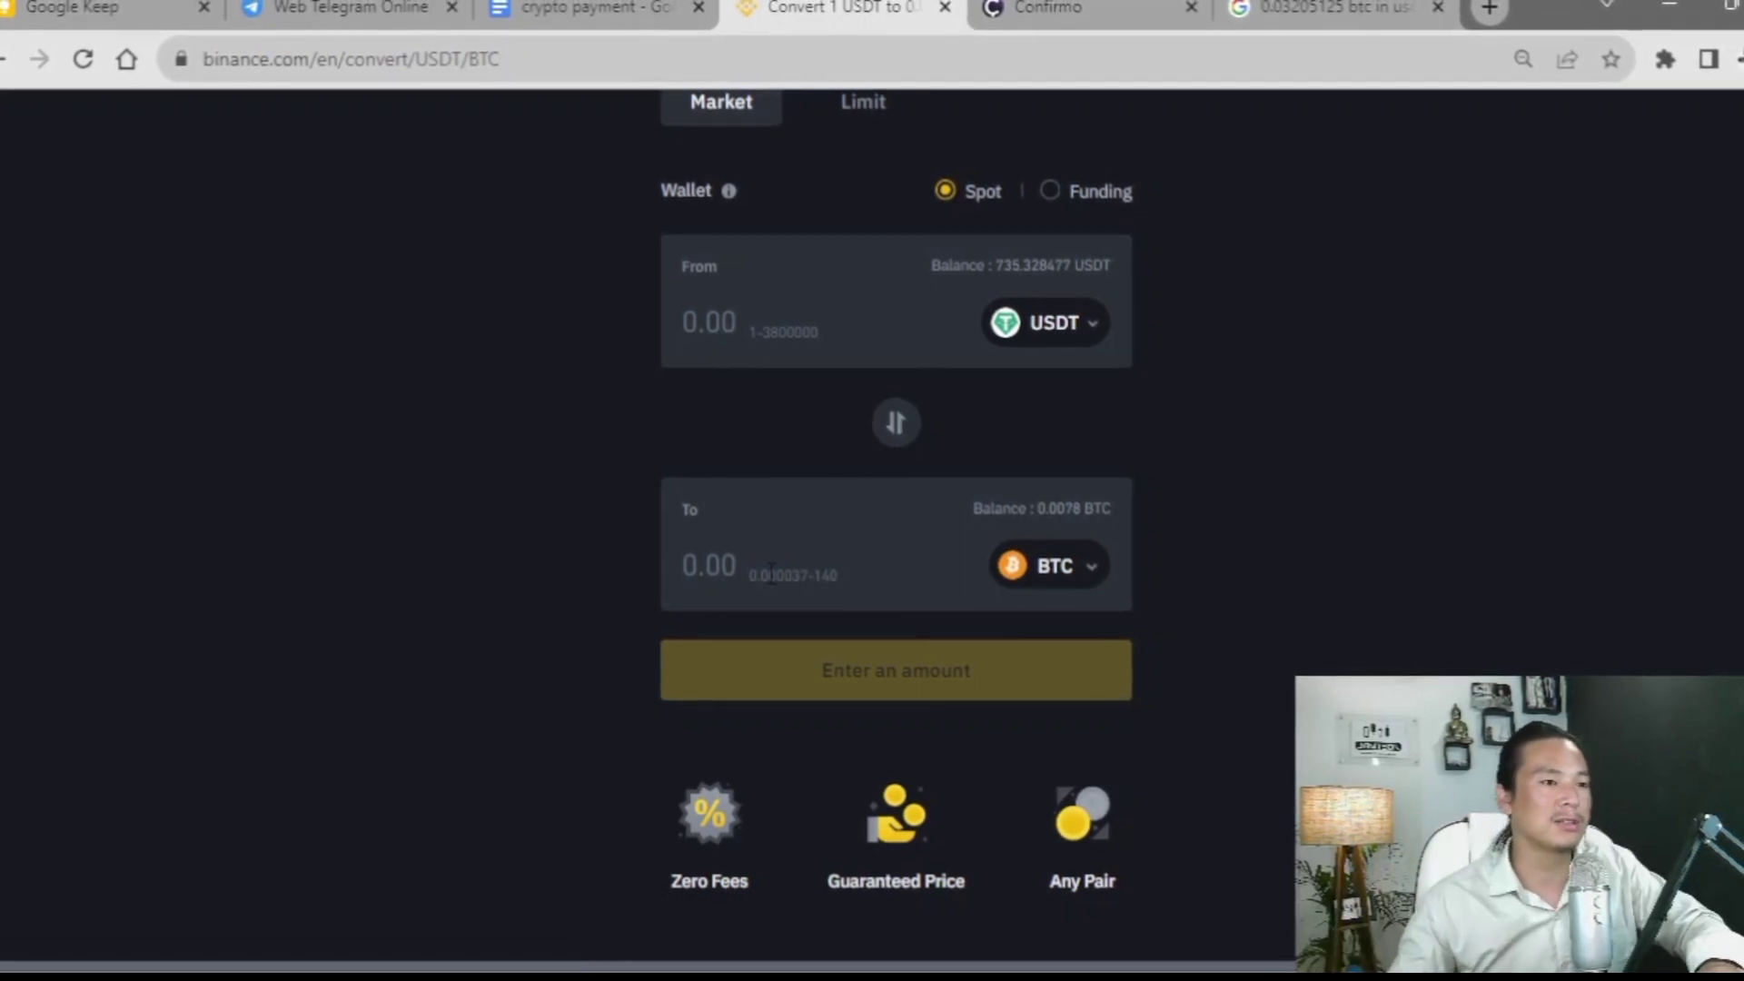
- Leave the USDT-to-BTC conversion without an amount and go back to the Binance dashboard
left_click(770, 572)
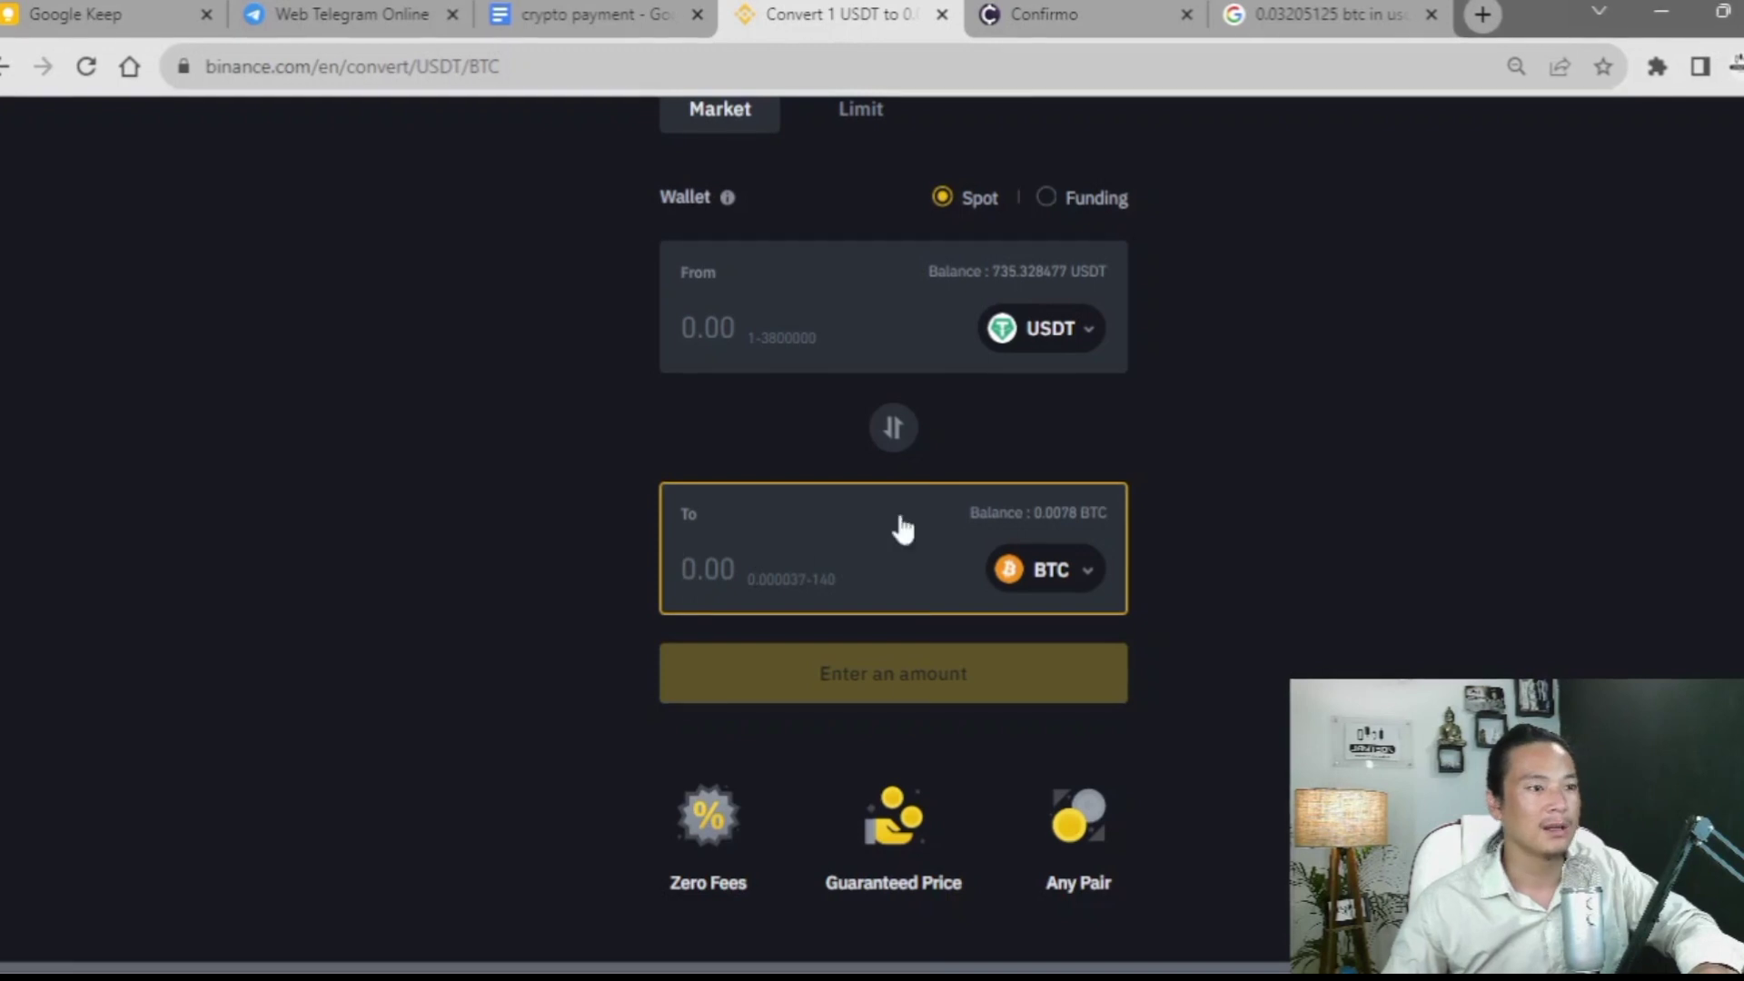
left_click(676, 351)
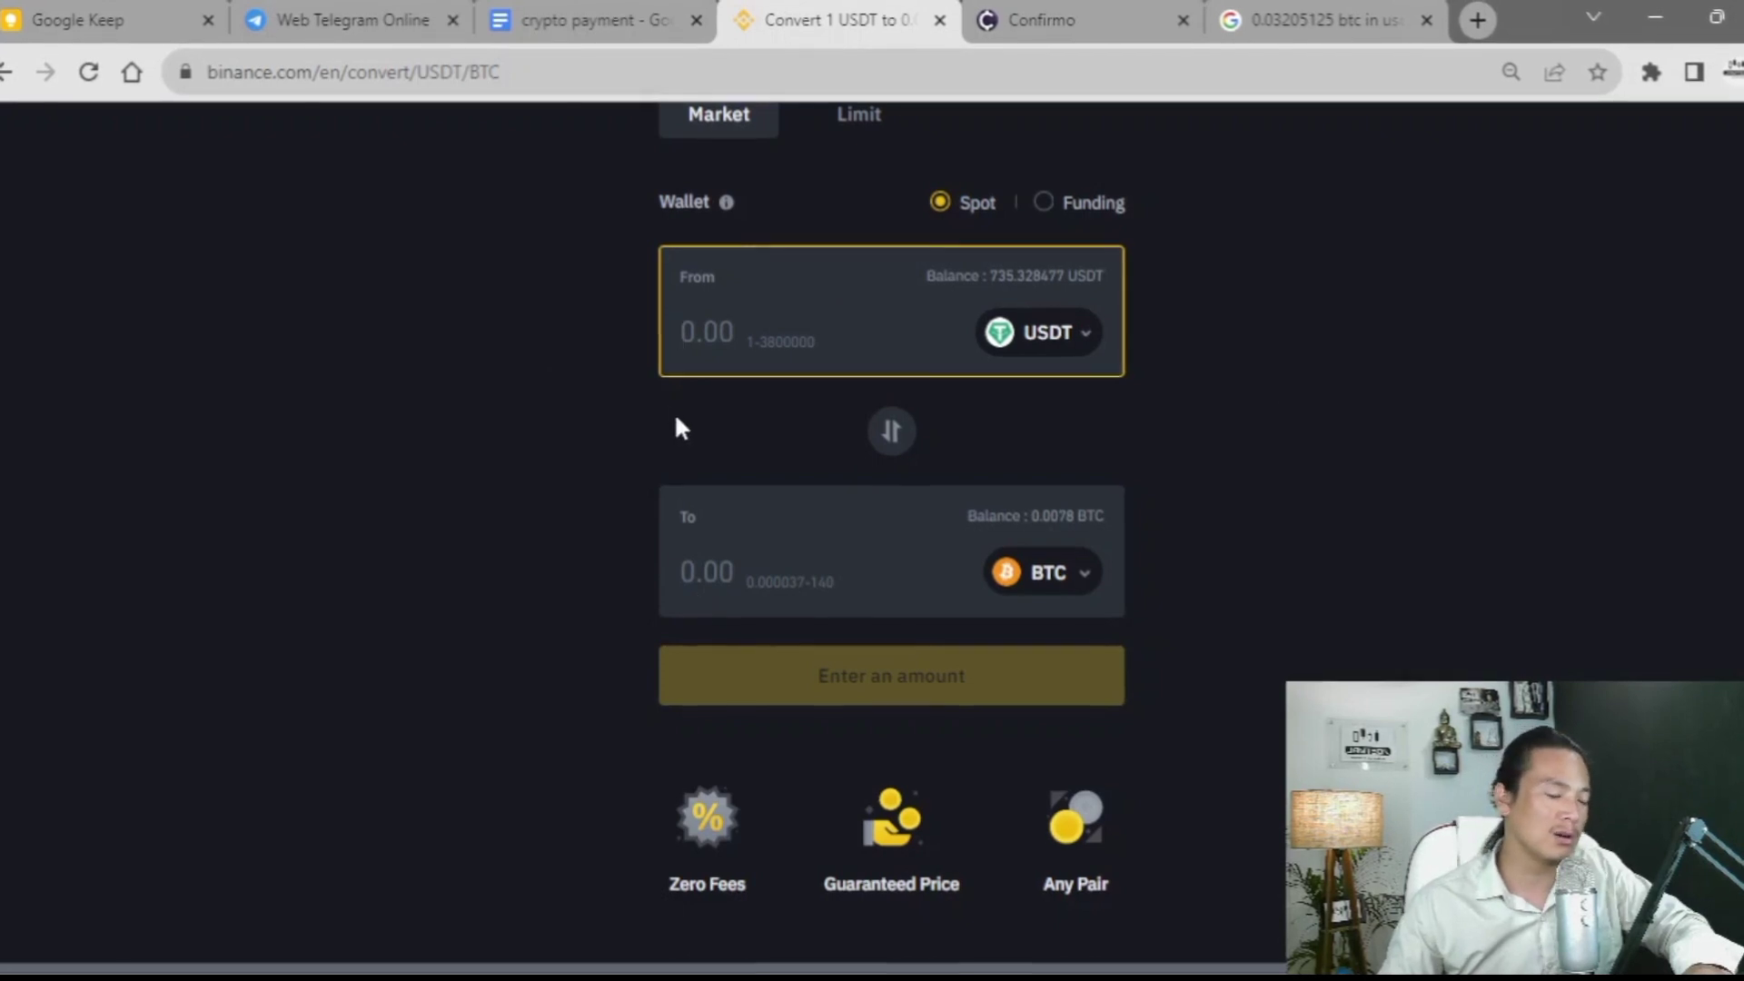
scroll(739, 537, "up", 3)
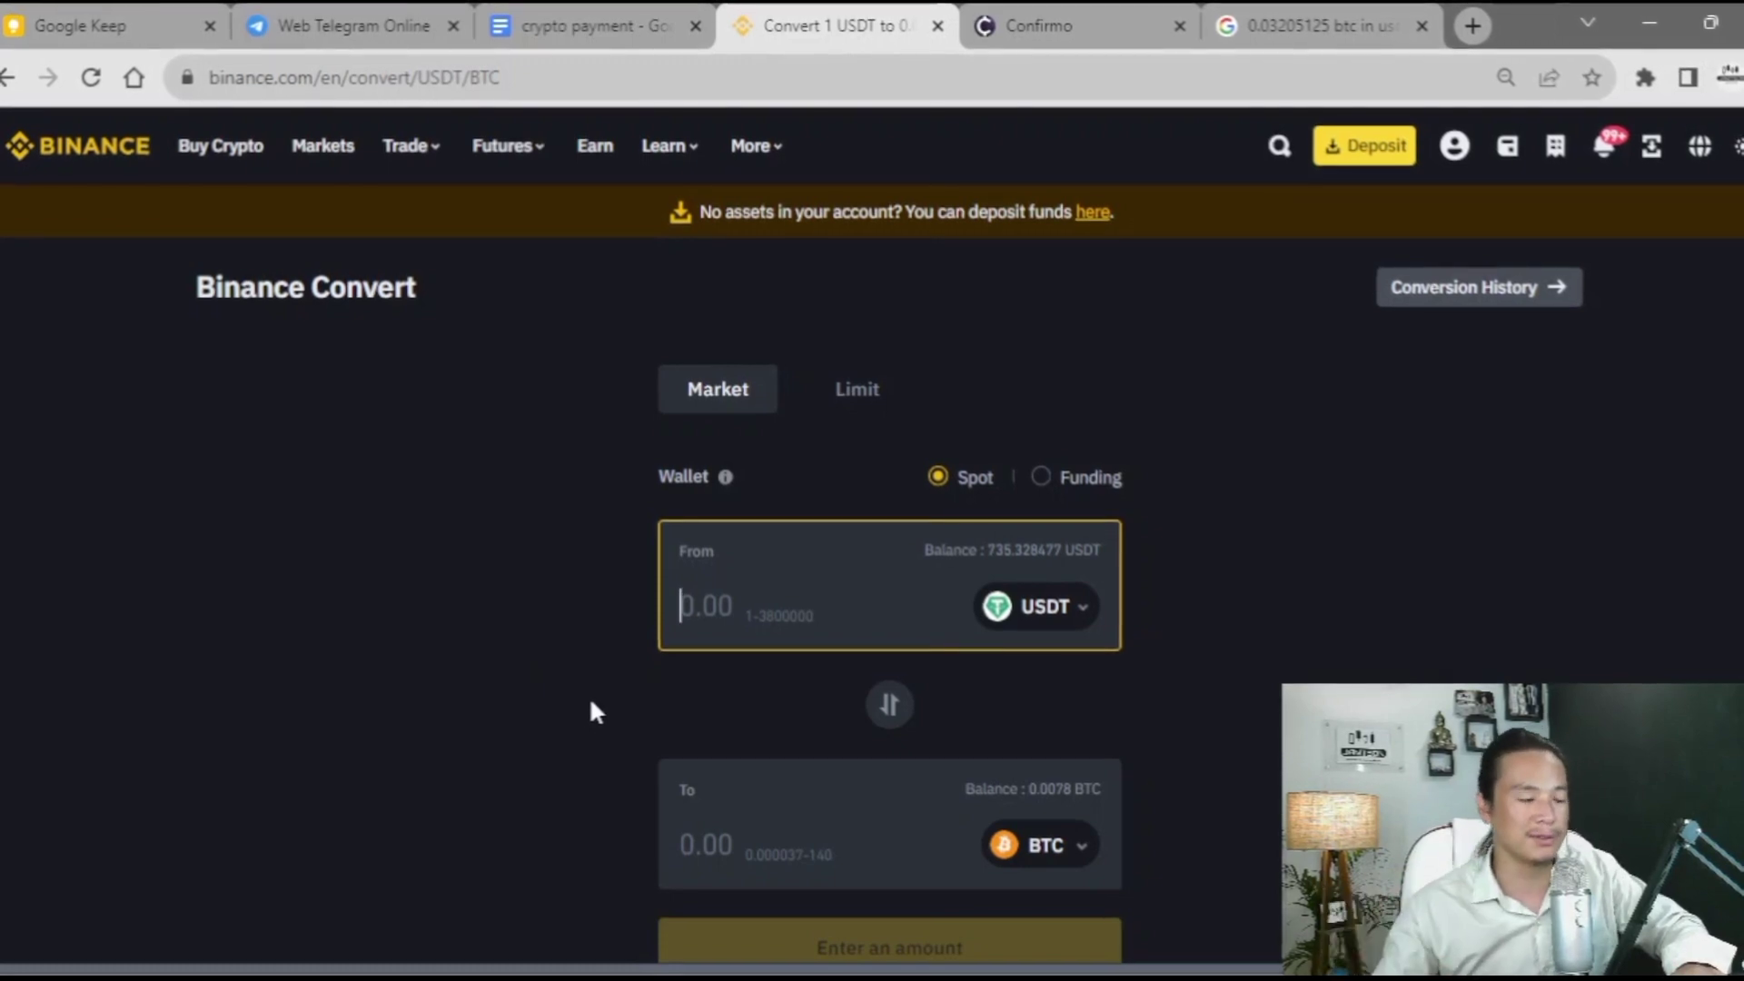
mouse_move(1448, 193)
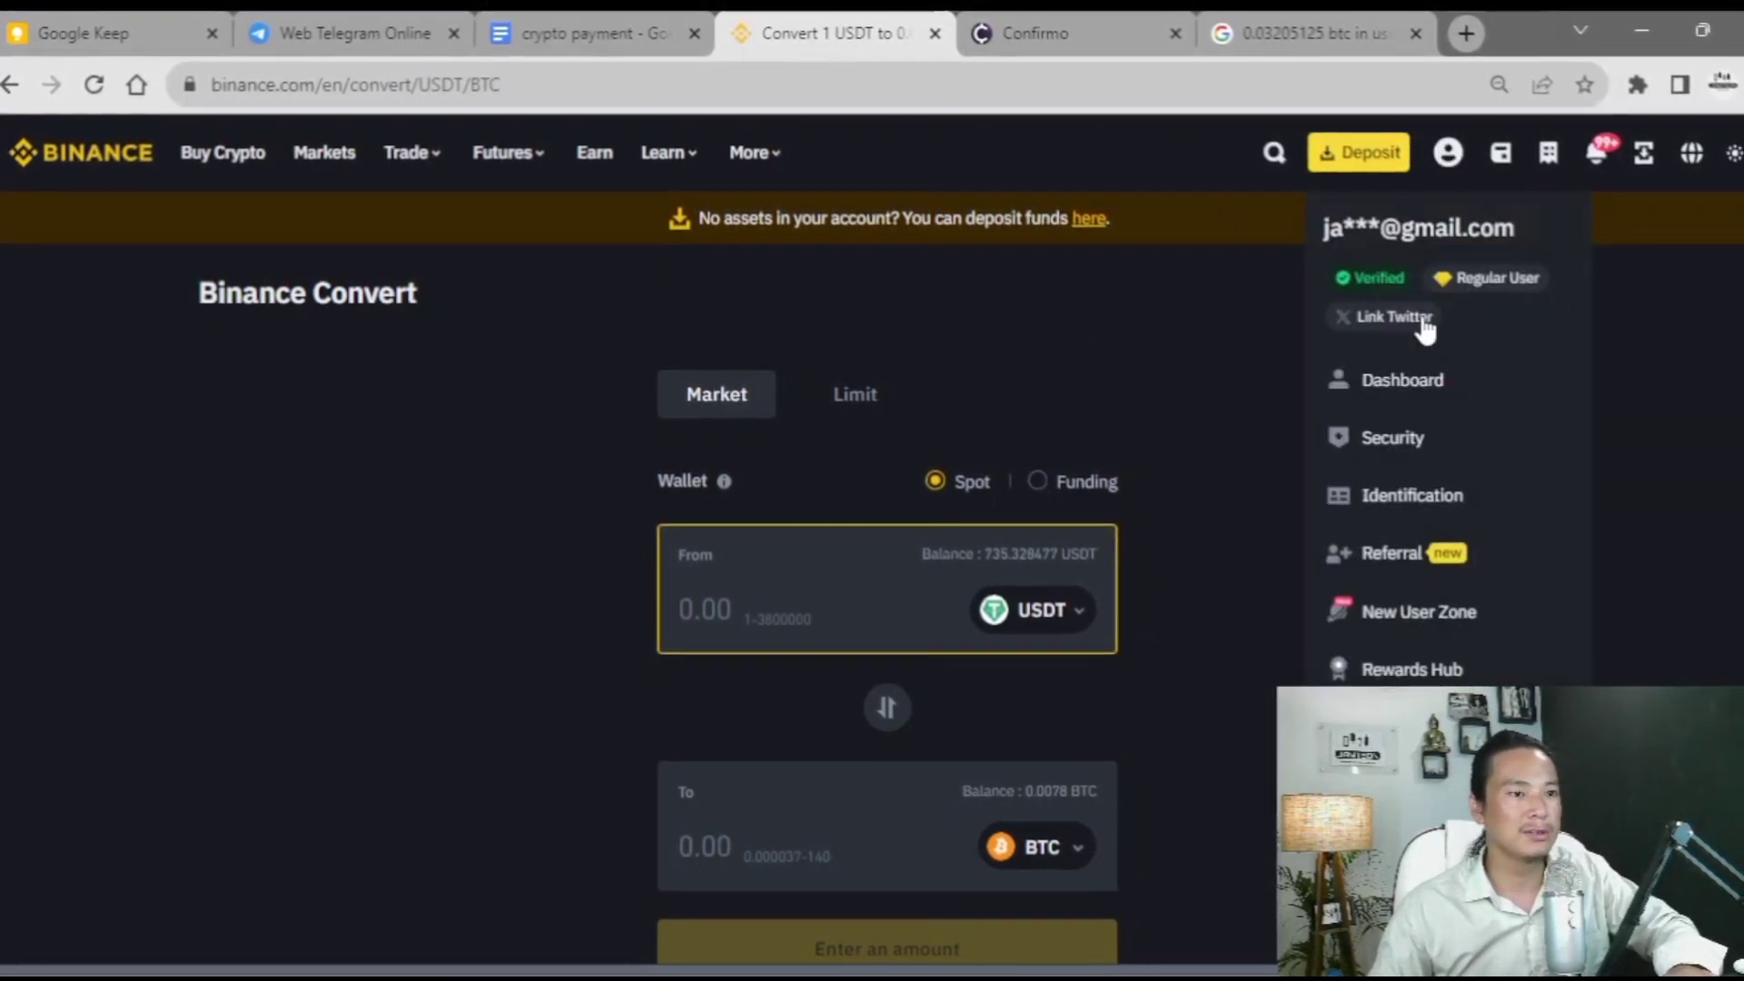
left_click(1402, 409)
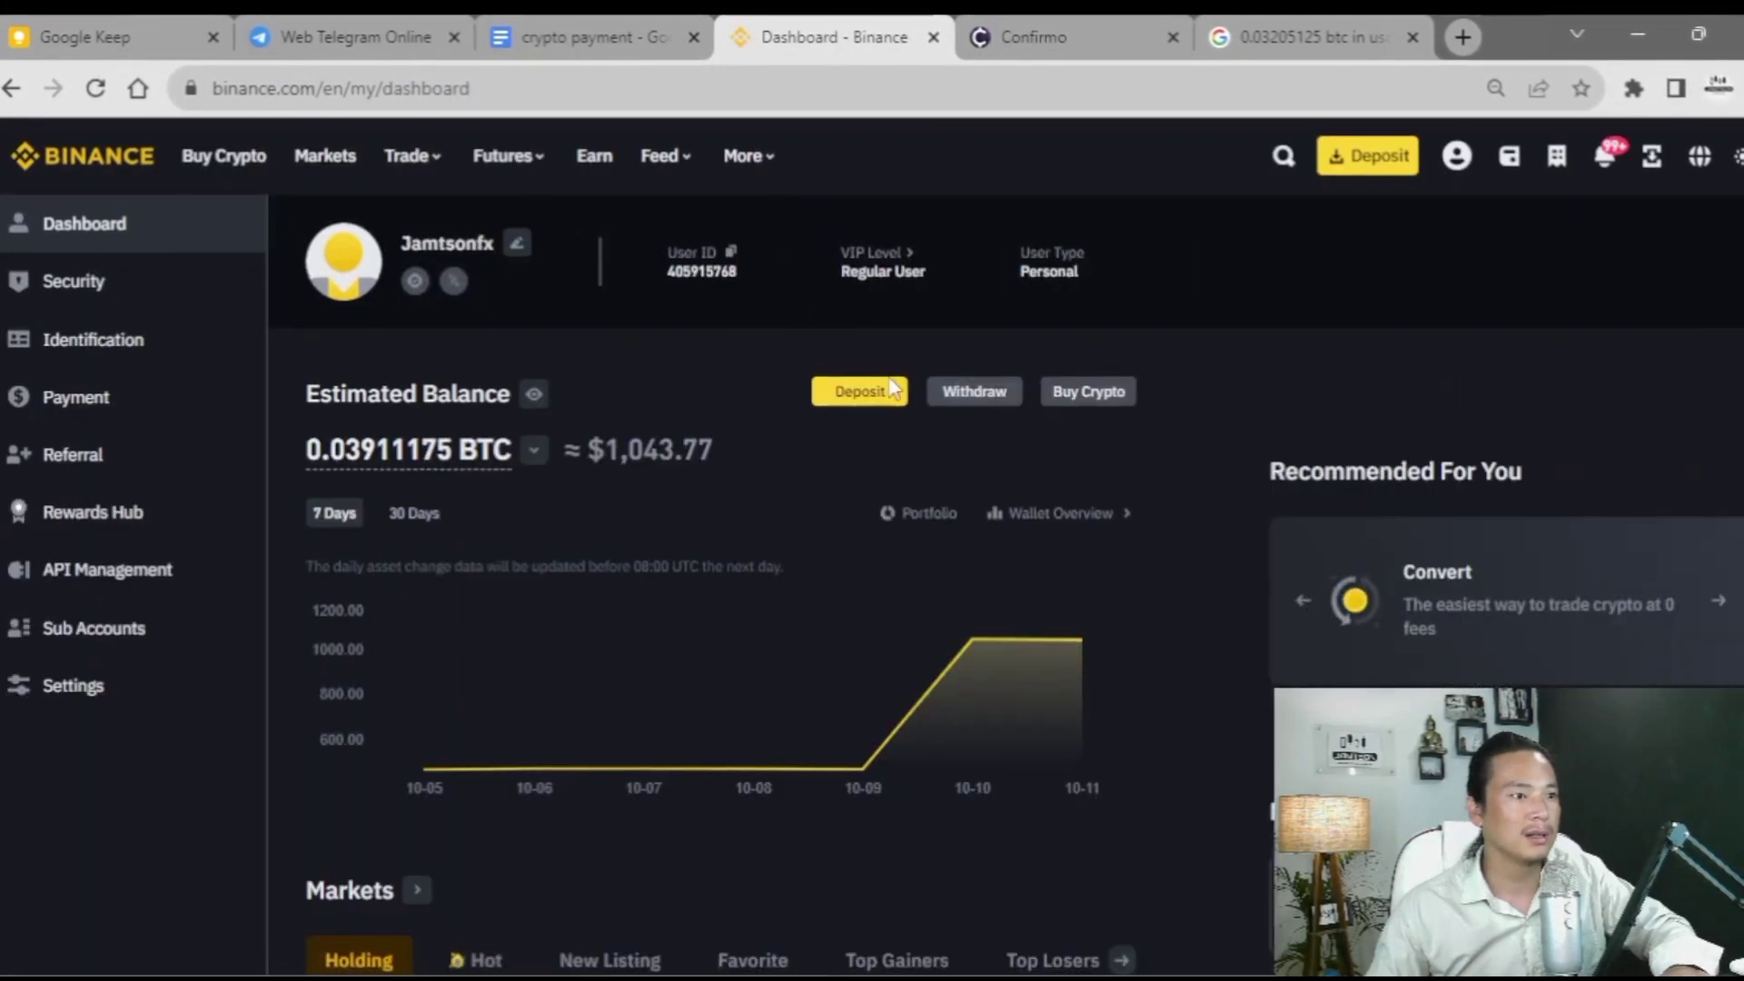
- Open the BTC withdrawal form and look over its network options without choosing one
left_click(969, 399)
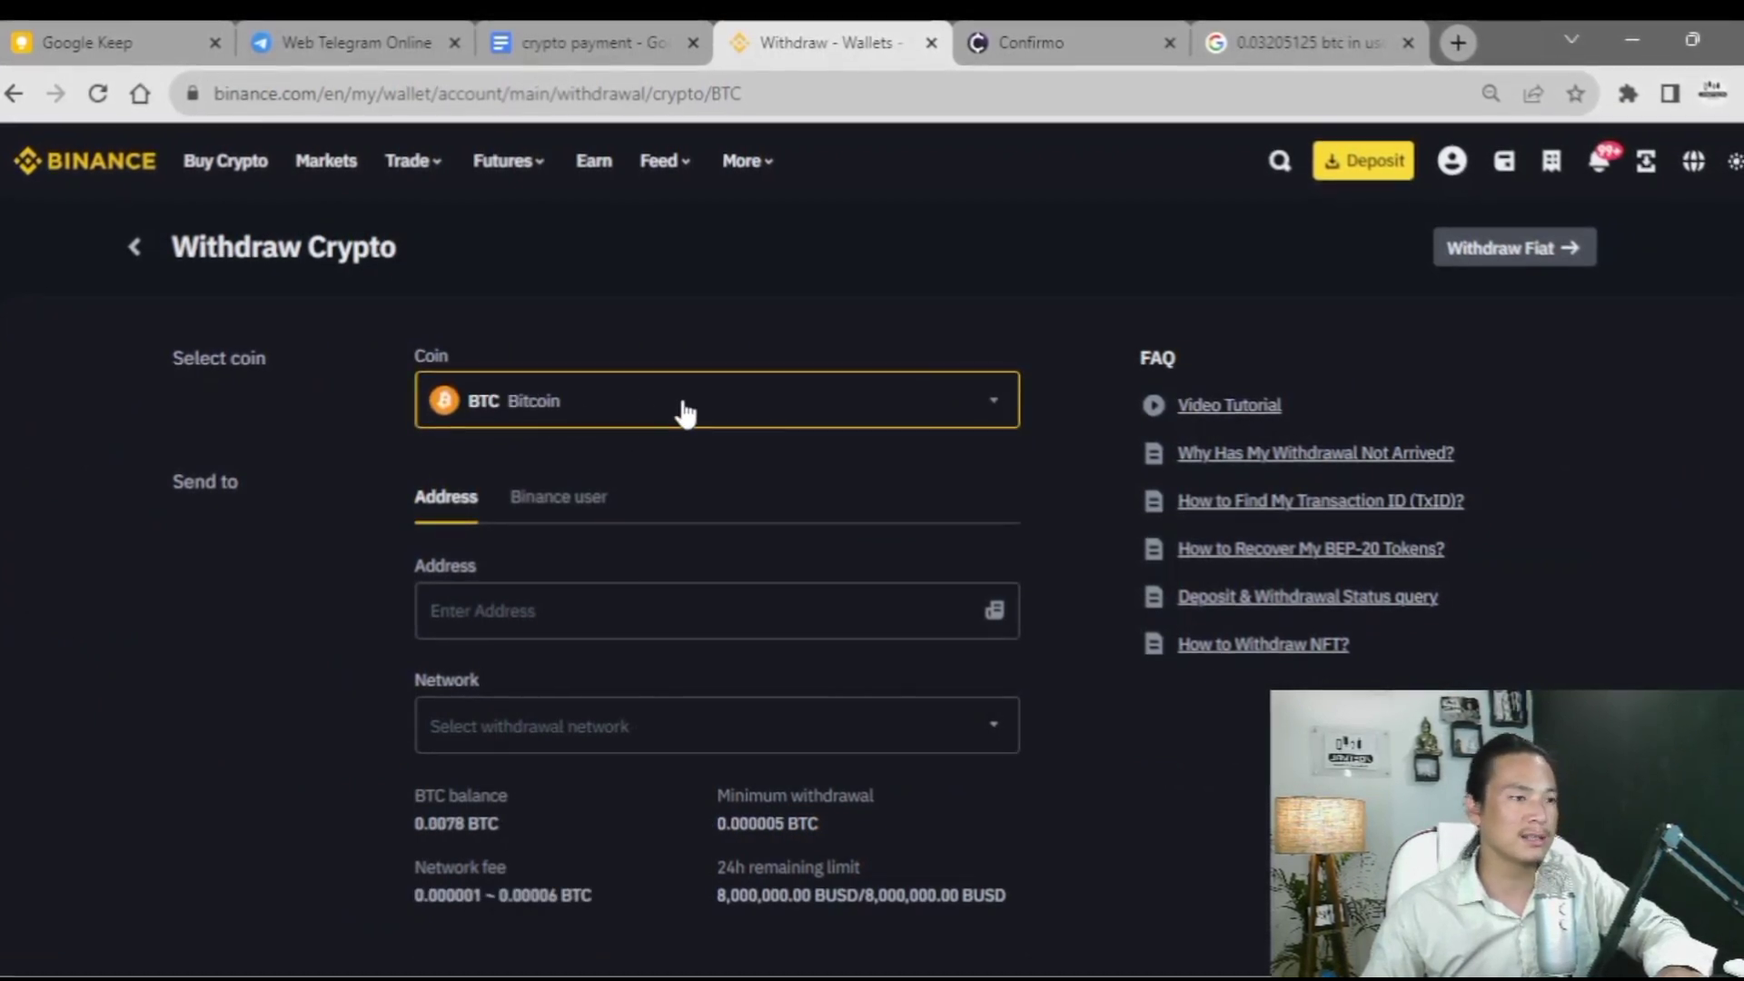
scroll(697, 471, "down", 3)
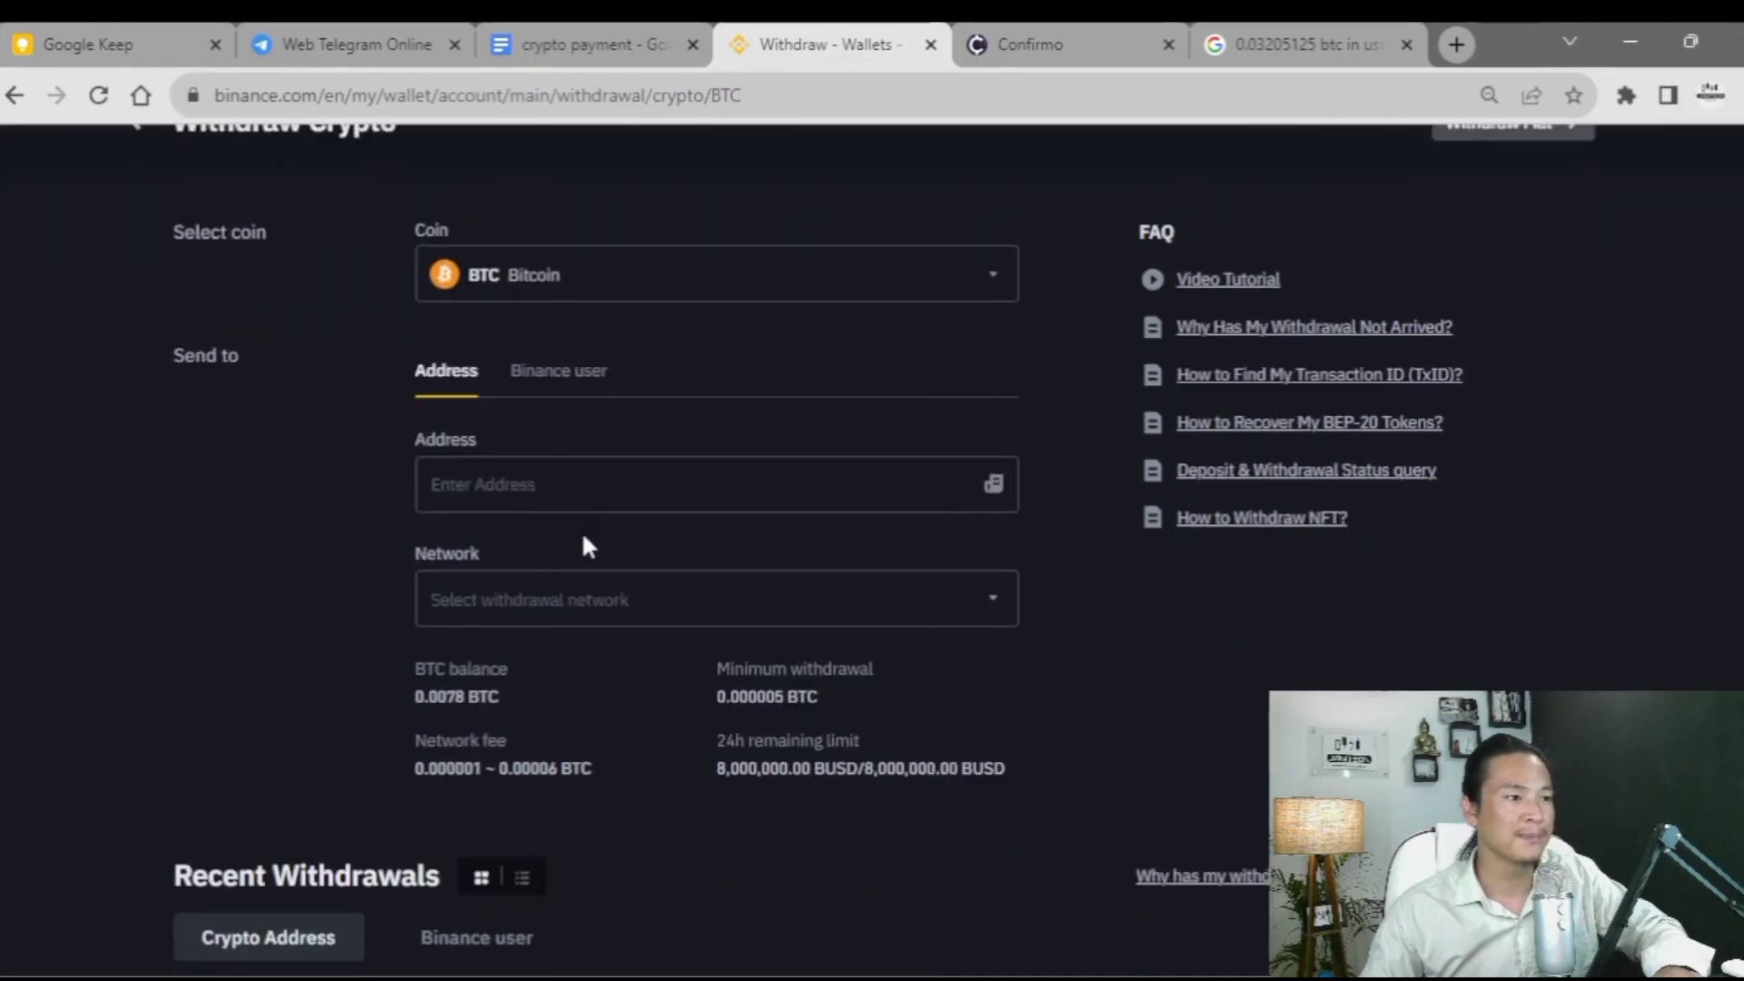
left_click(516, 349)
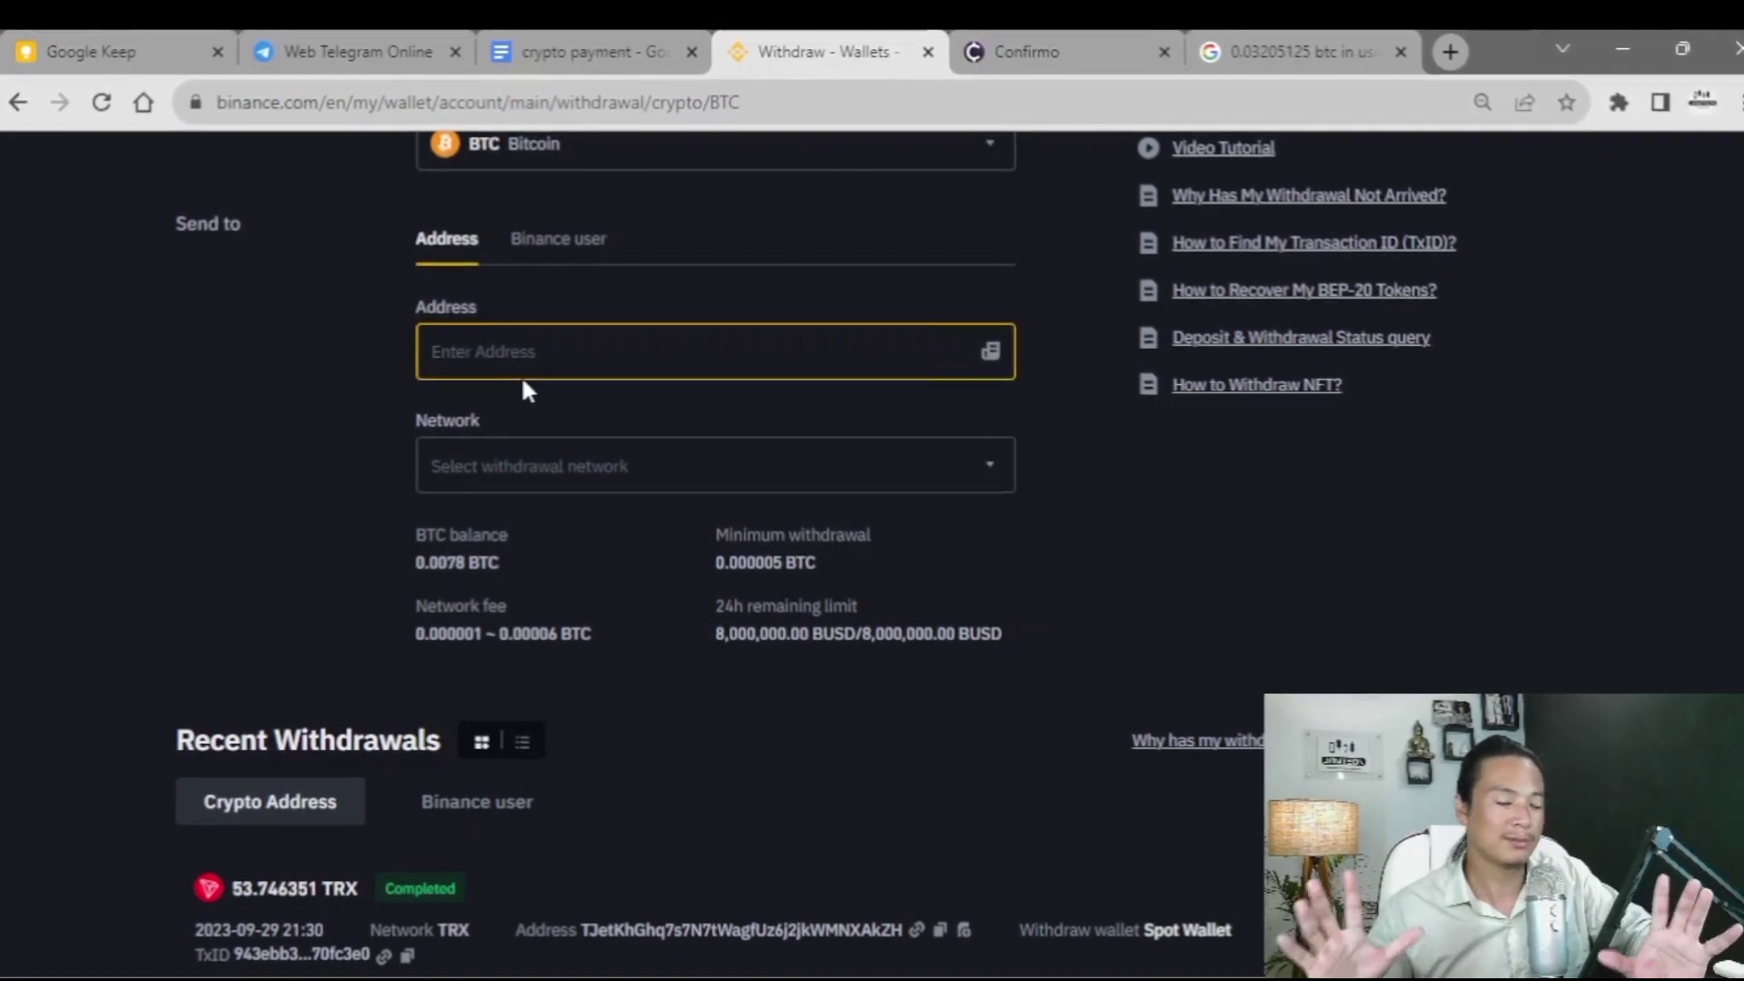
left_click(498, 483)
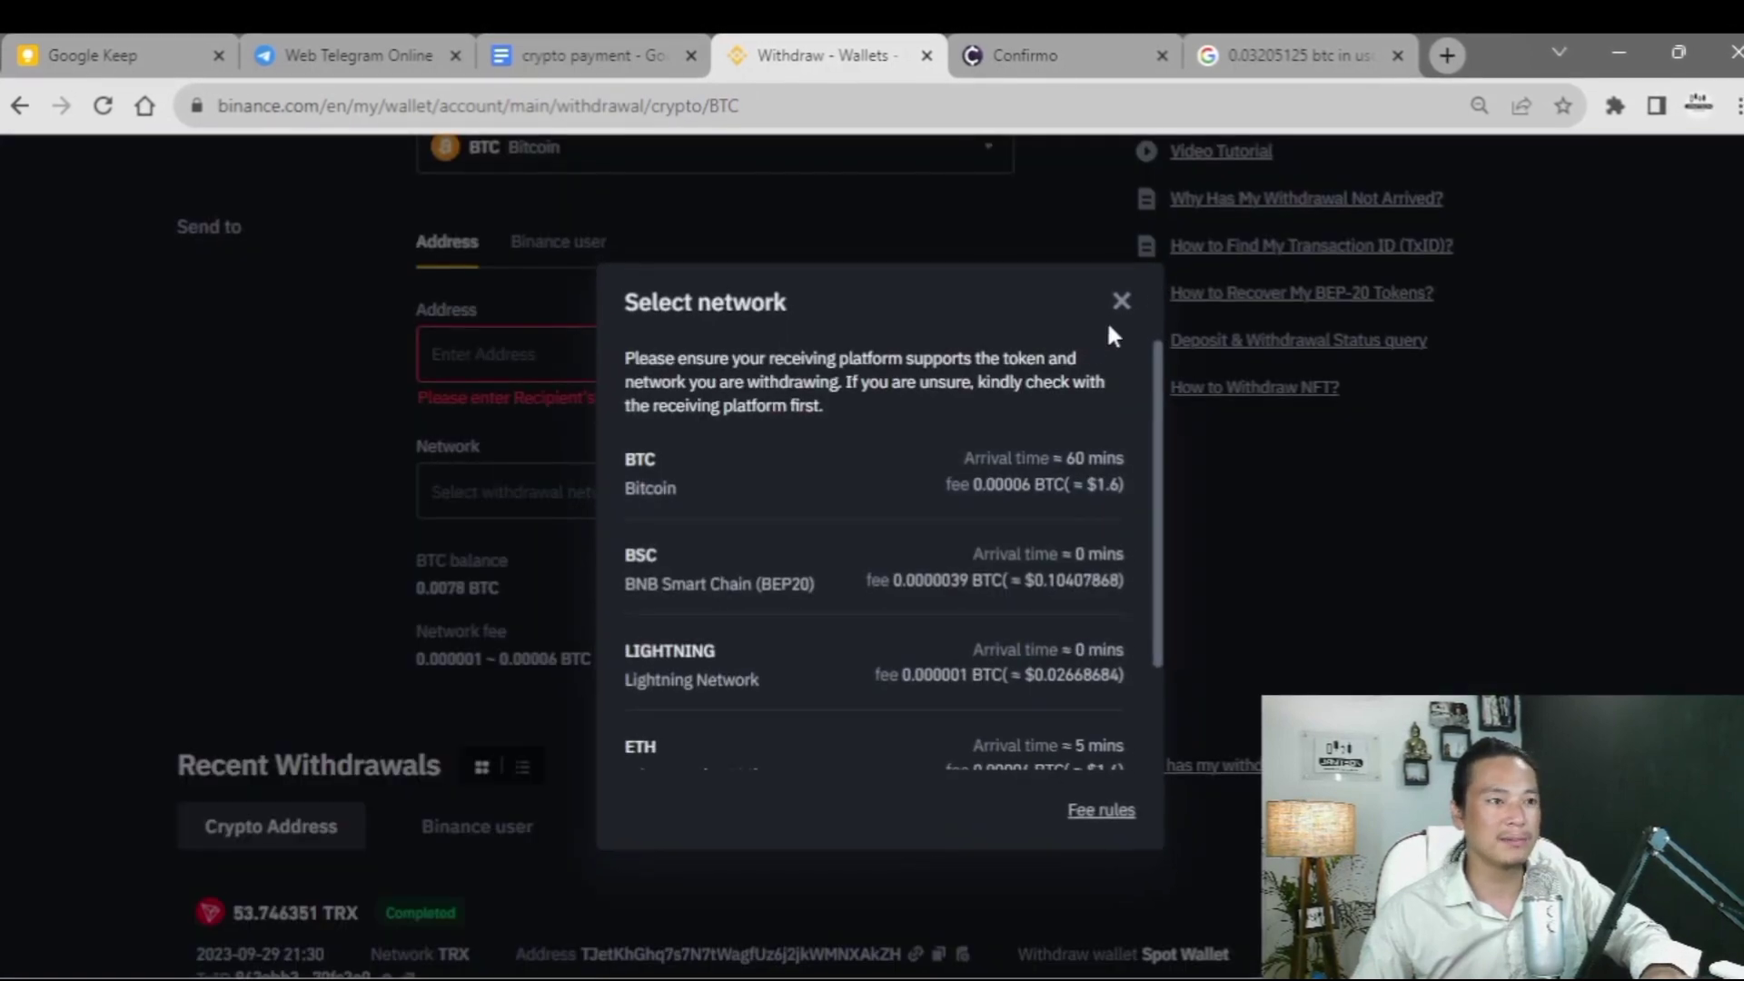
left_click(1121, 301)
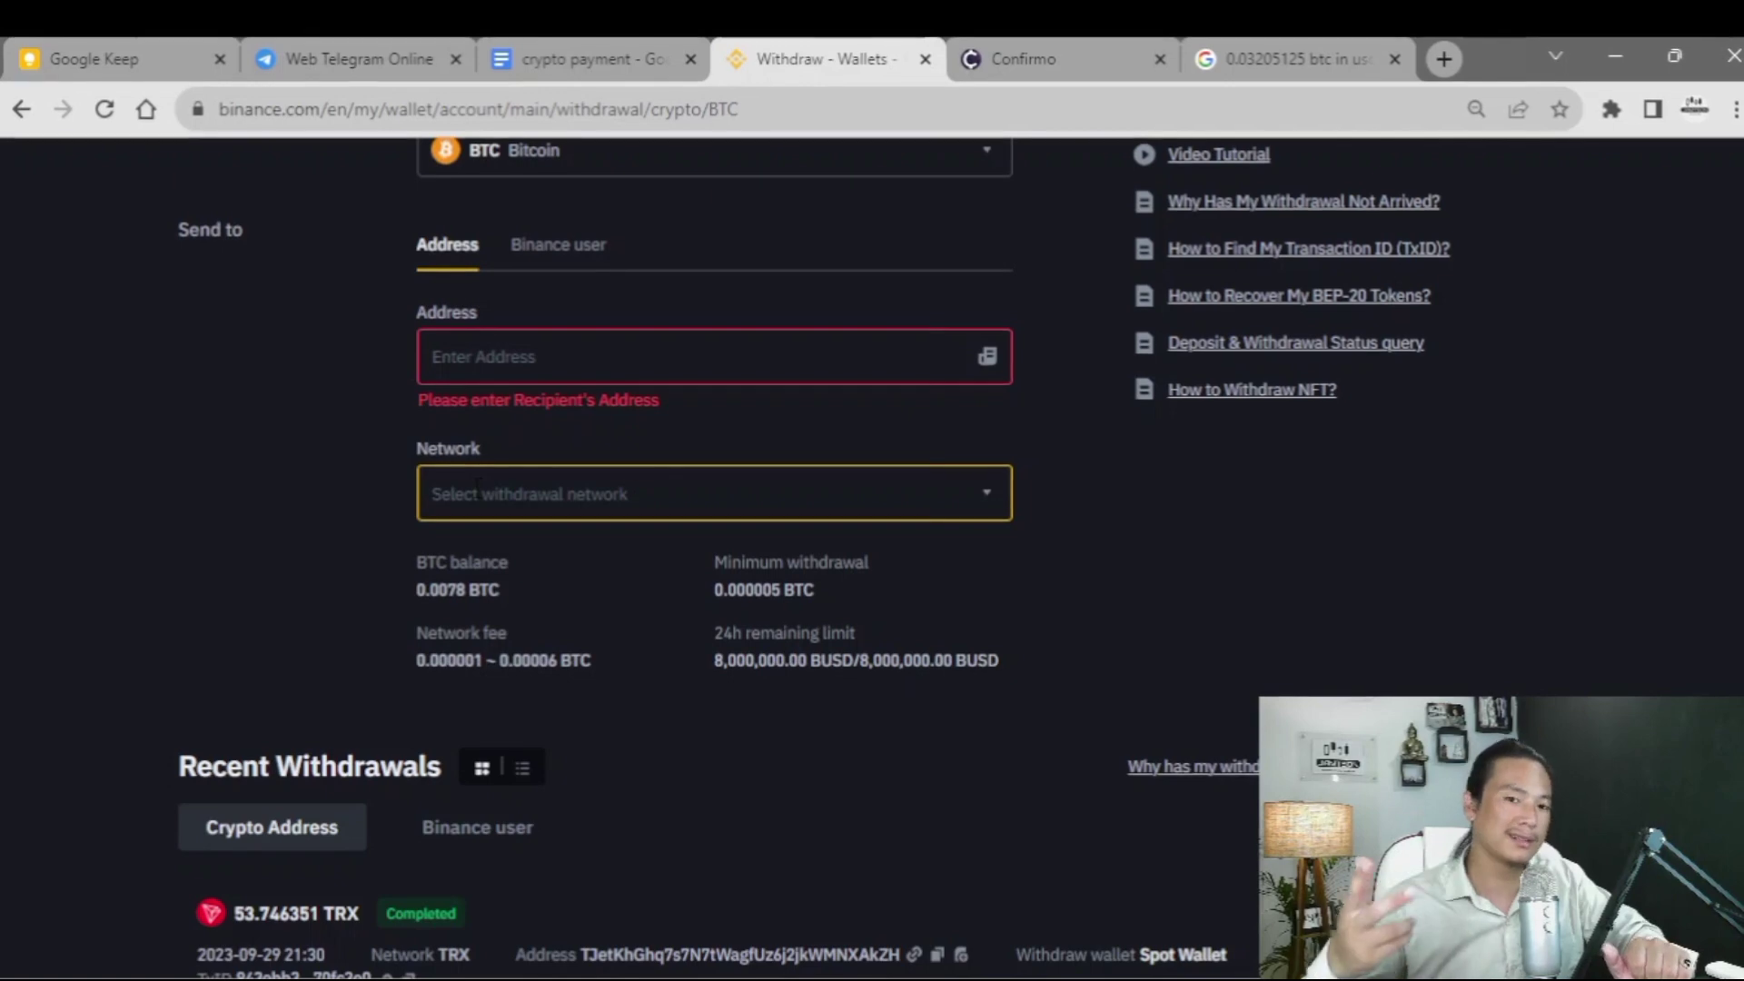
left_click(623, 492)
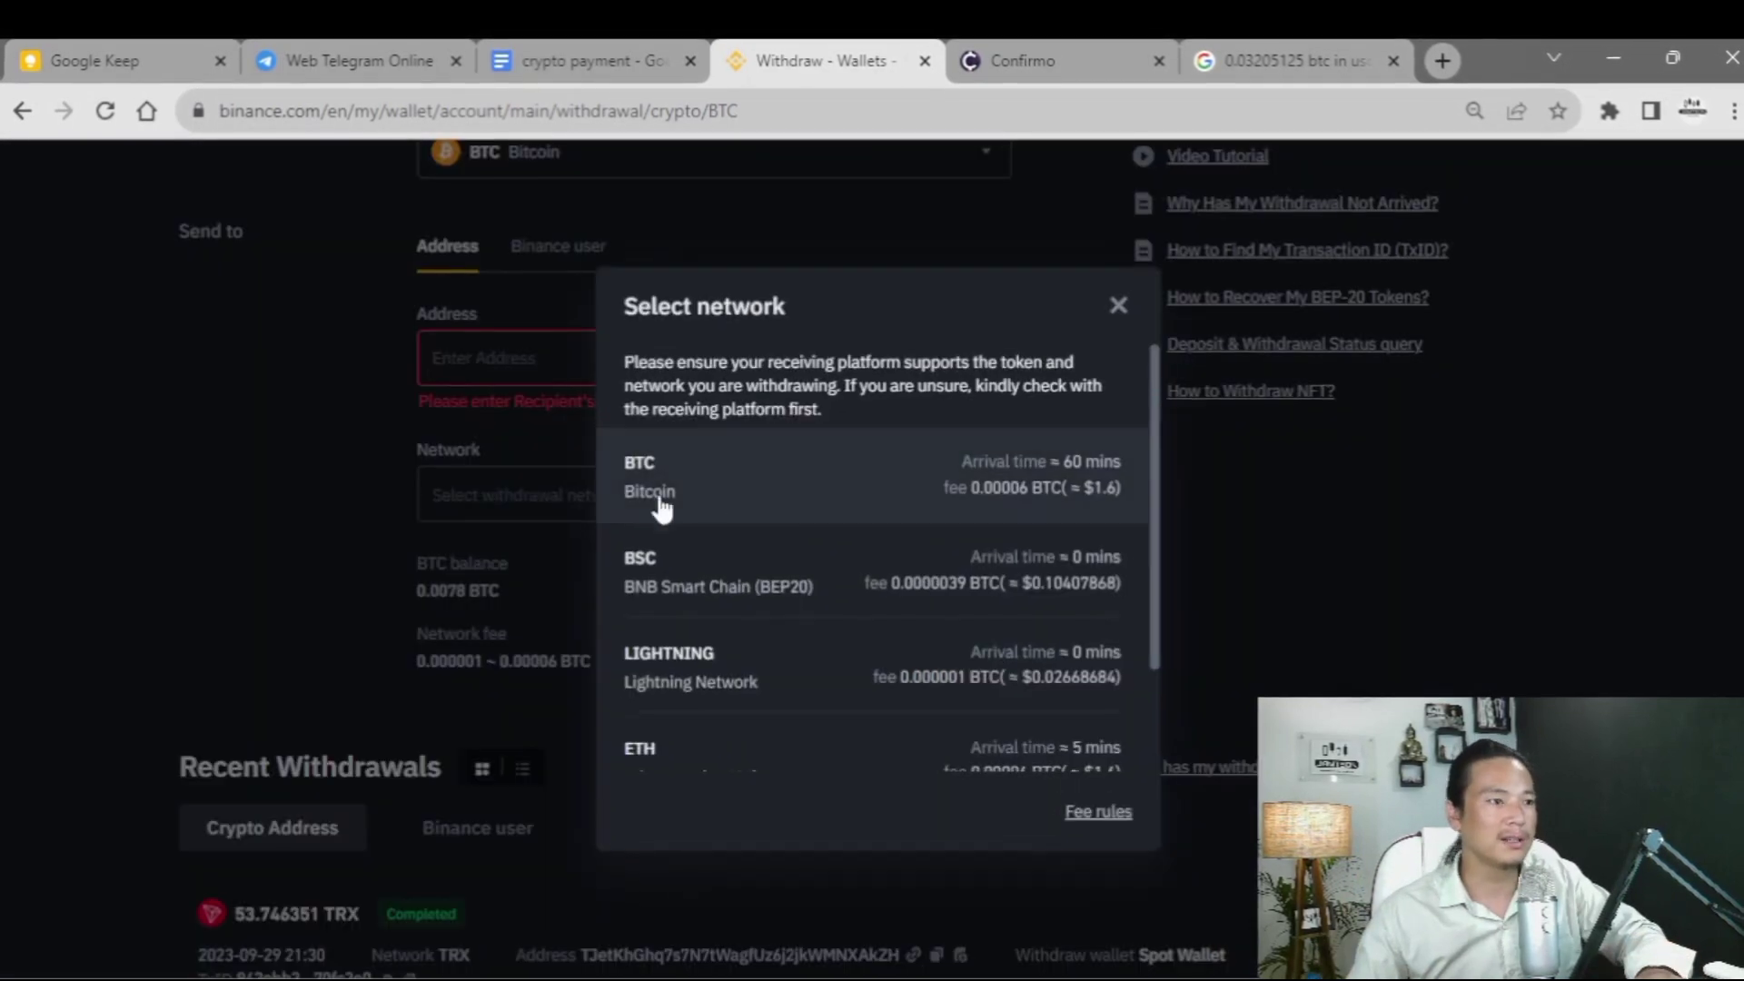
left_click(1118, 306)
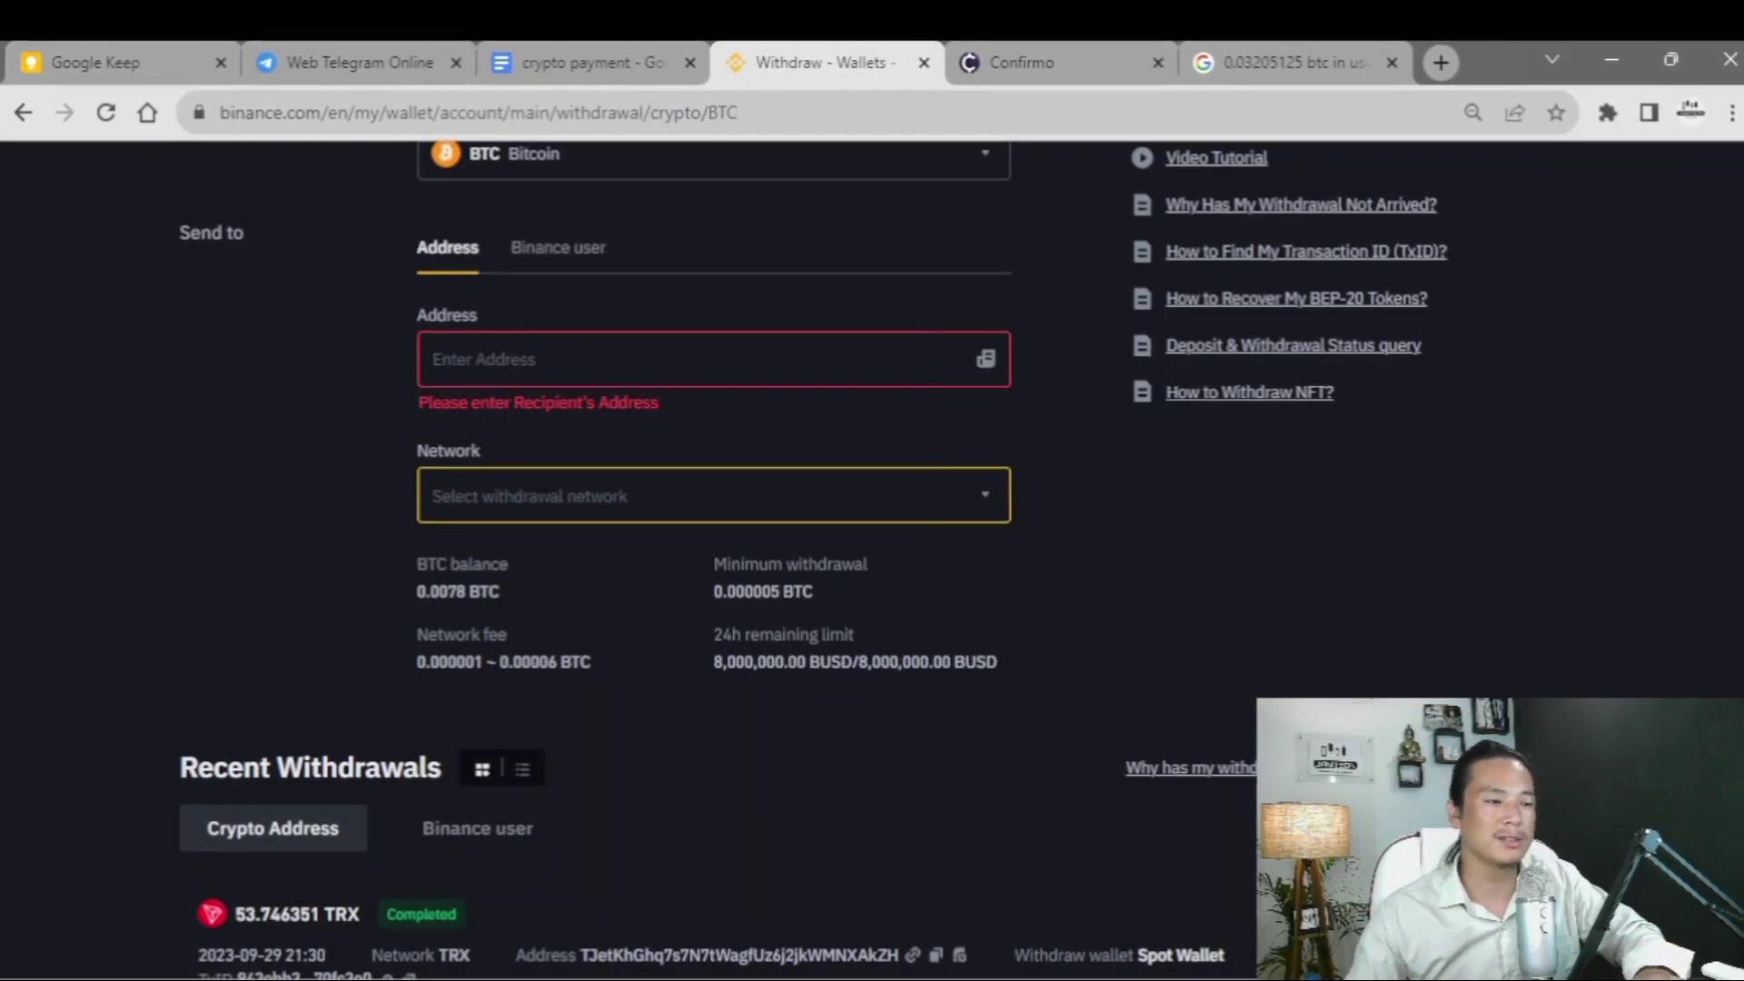
scroll(546, 495, "up", 3)
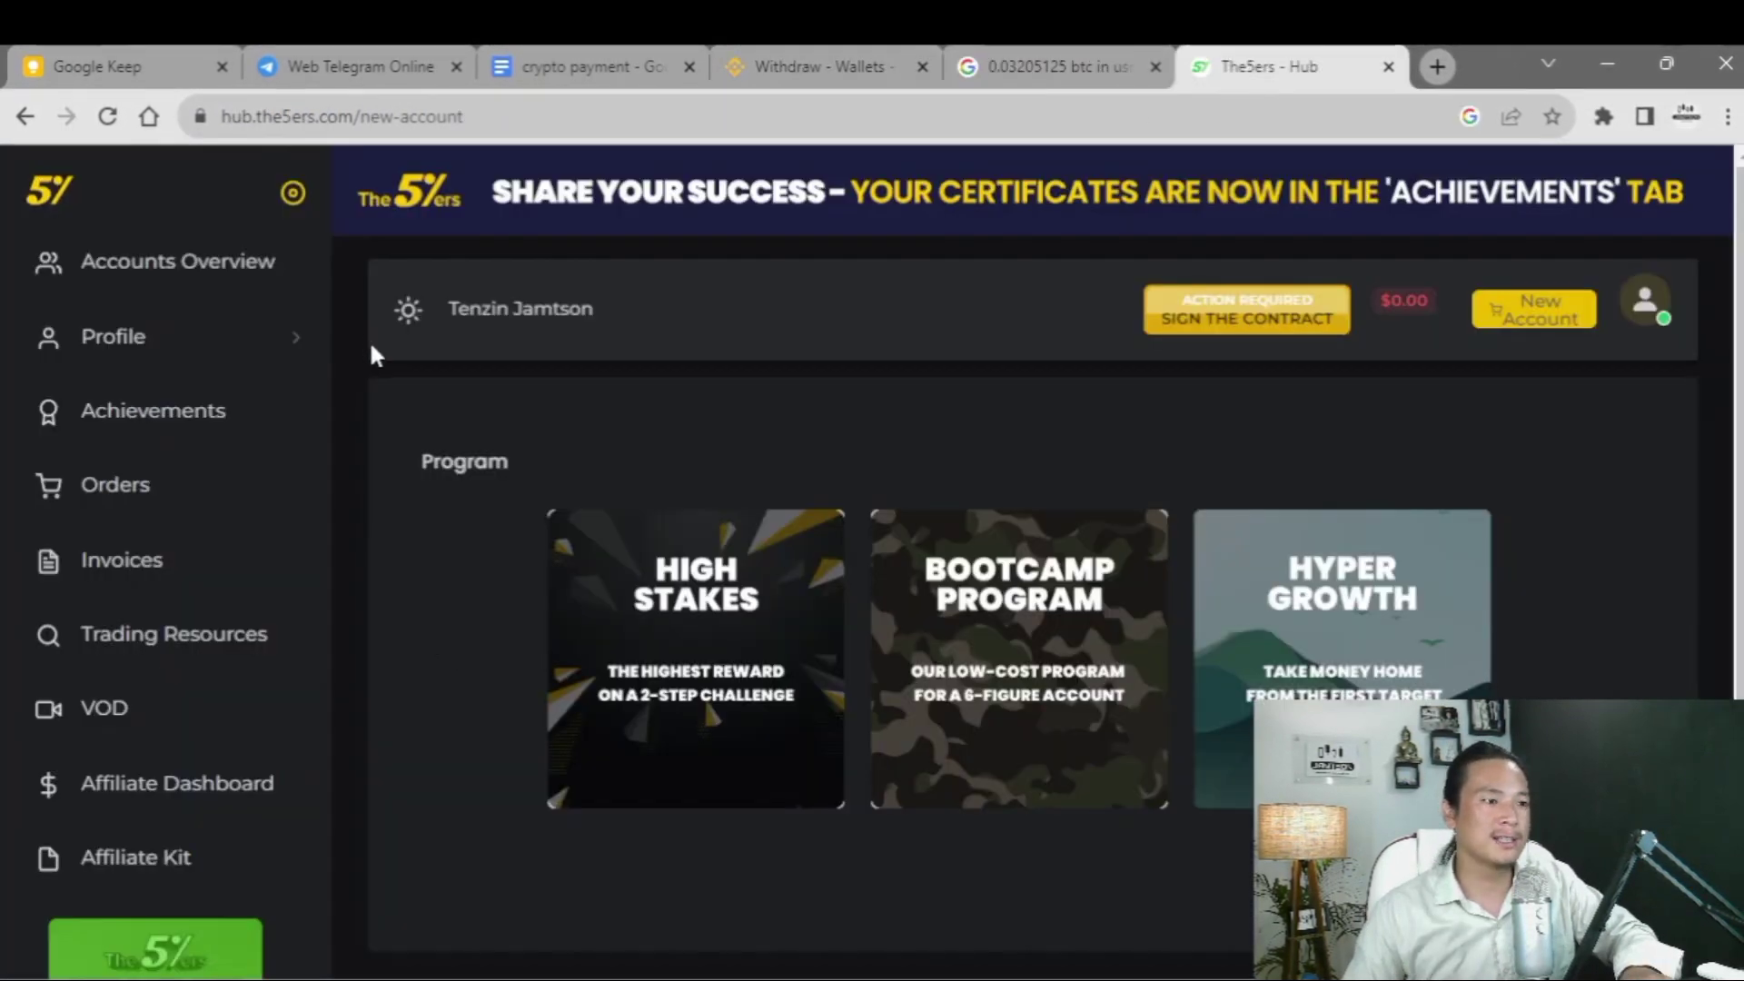
scroll(342, 530, "down", 2)
- Choose the Hyper Growth program with Instant $20K funding priced at 850 USD
scroll(351, 545, "up", 2)
scroll(482, 553, "down", 2)
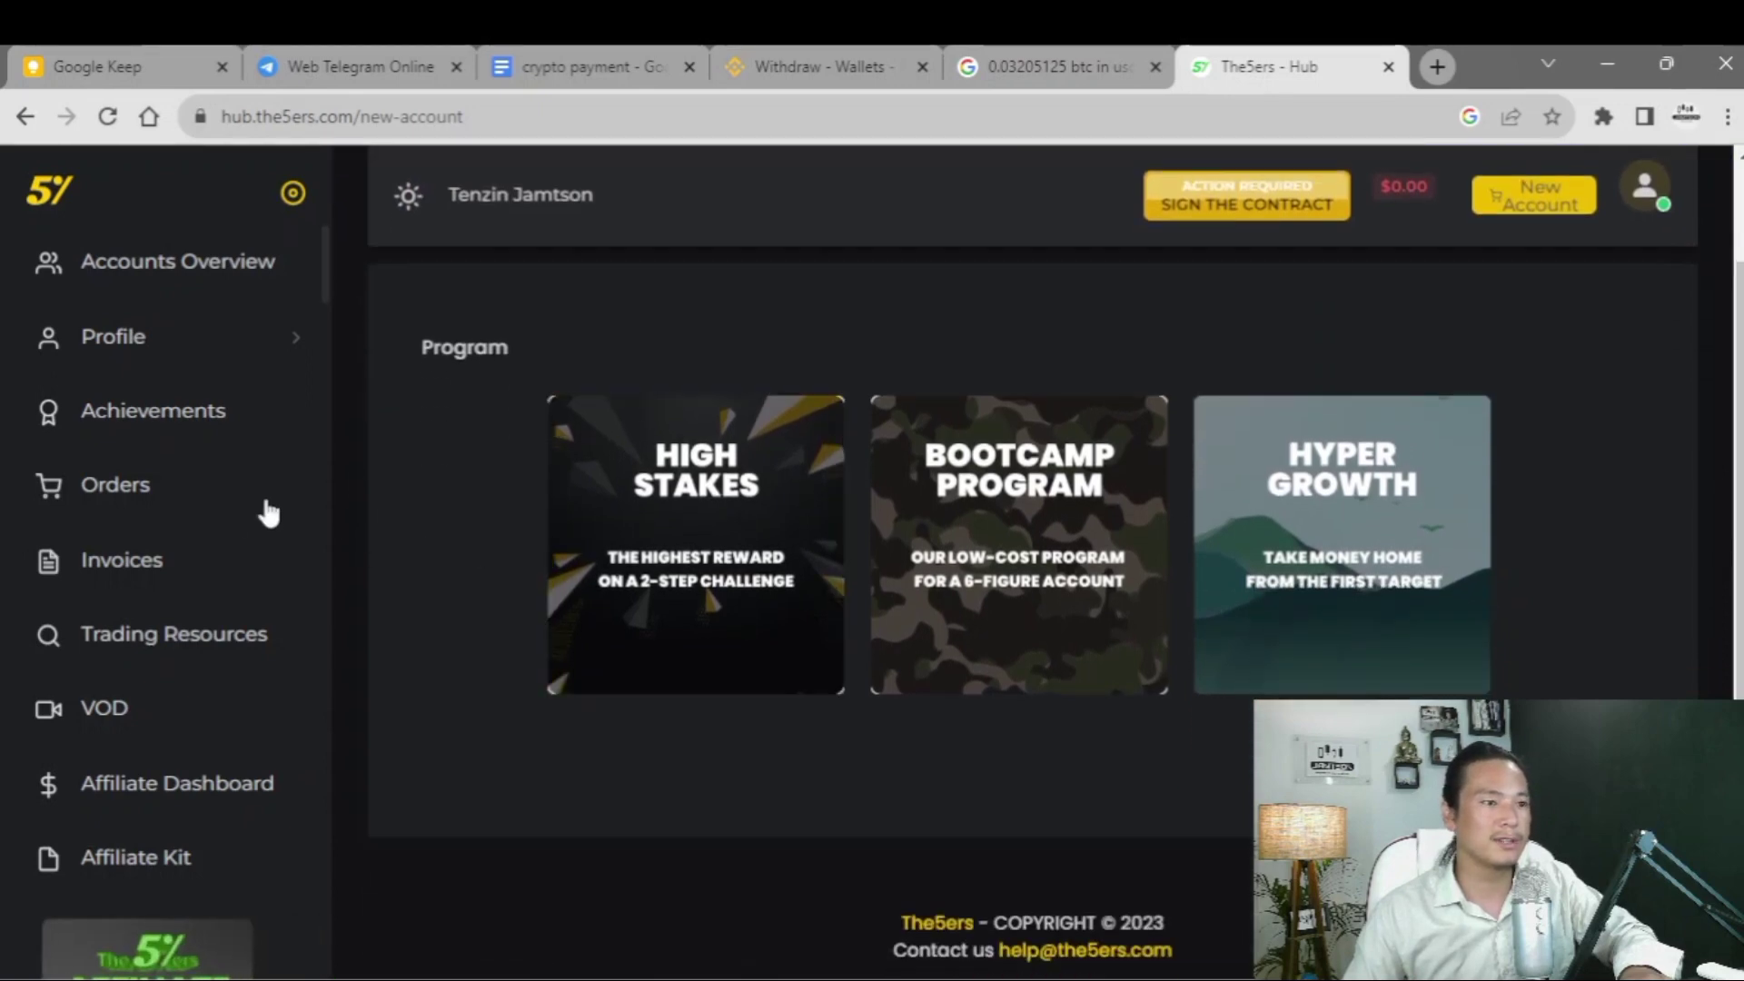
left_click(1208, 525)
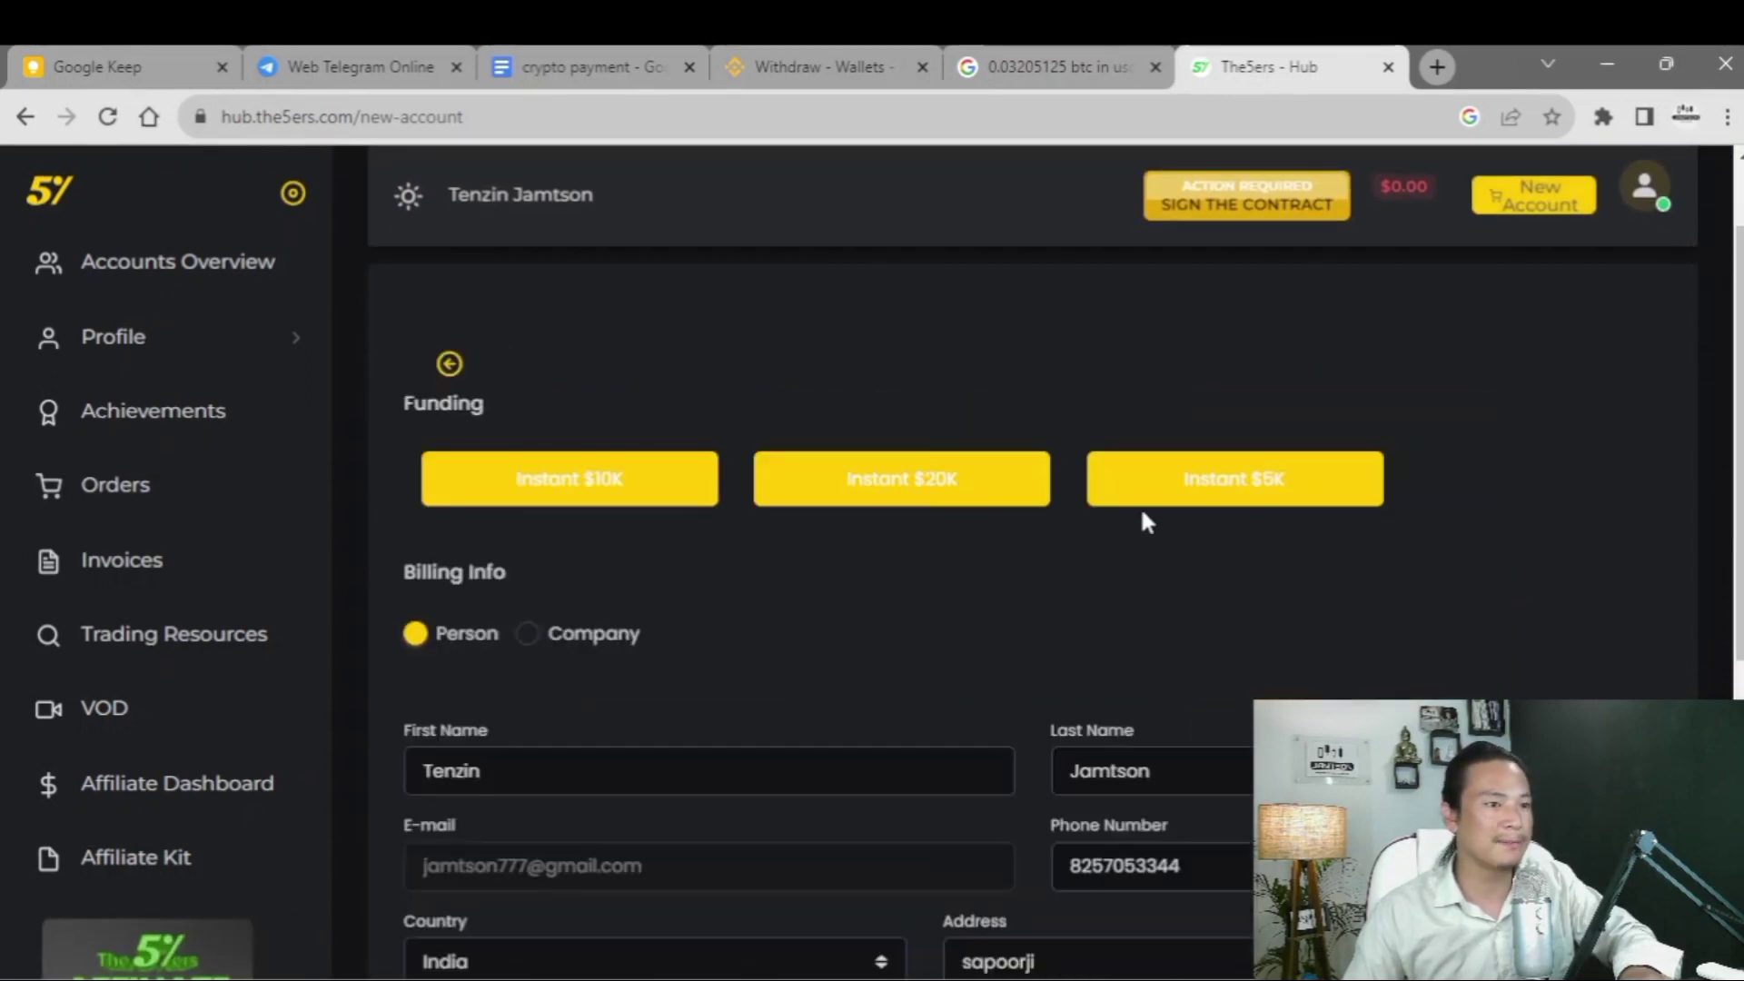
left_click(861, 604)
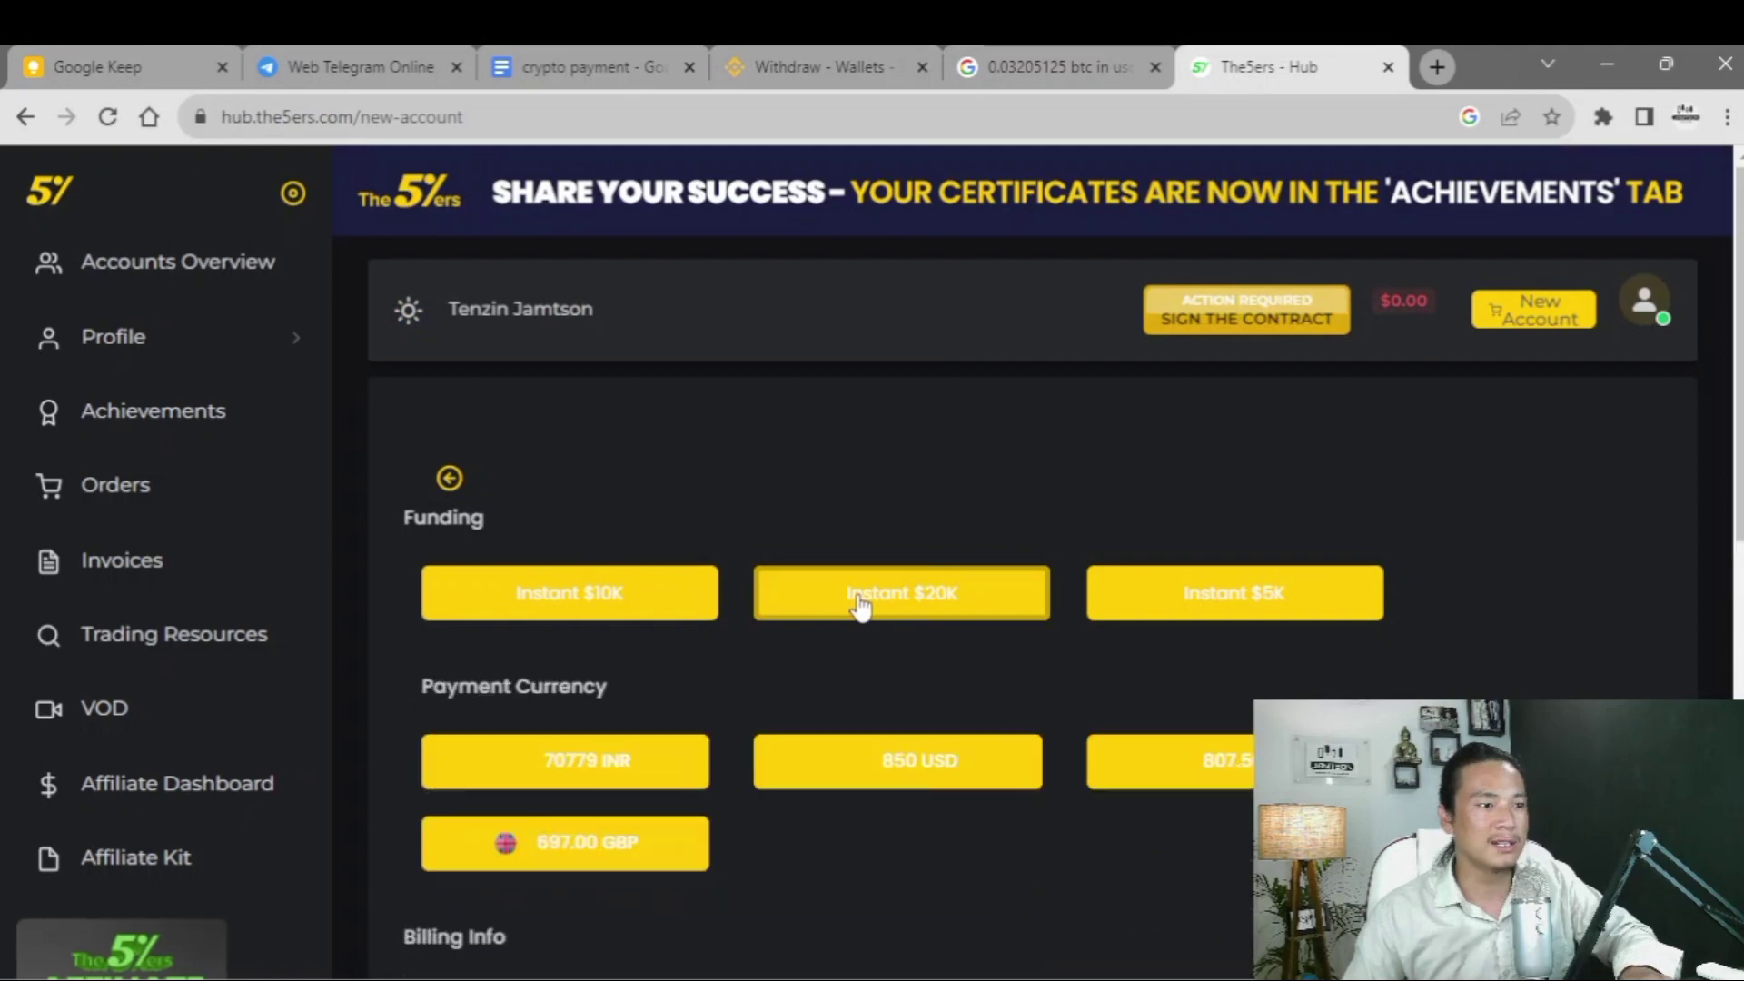
left_click(1008, 767)
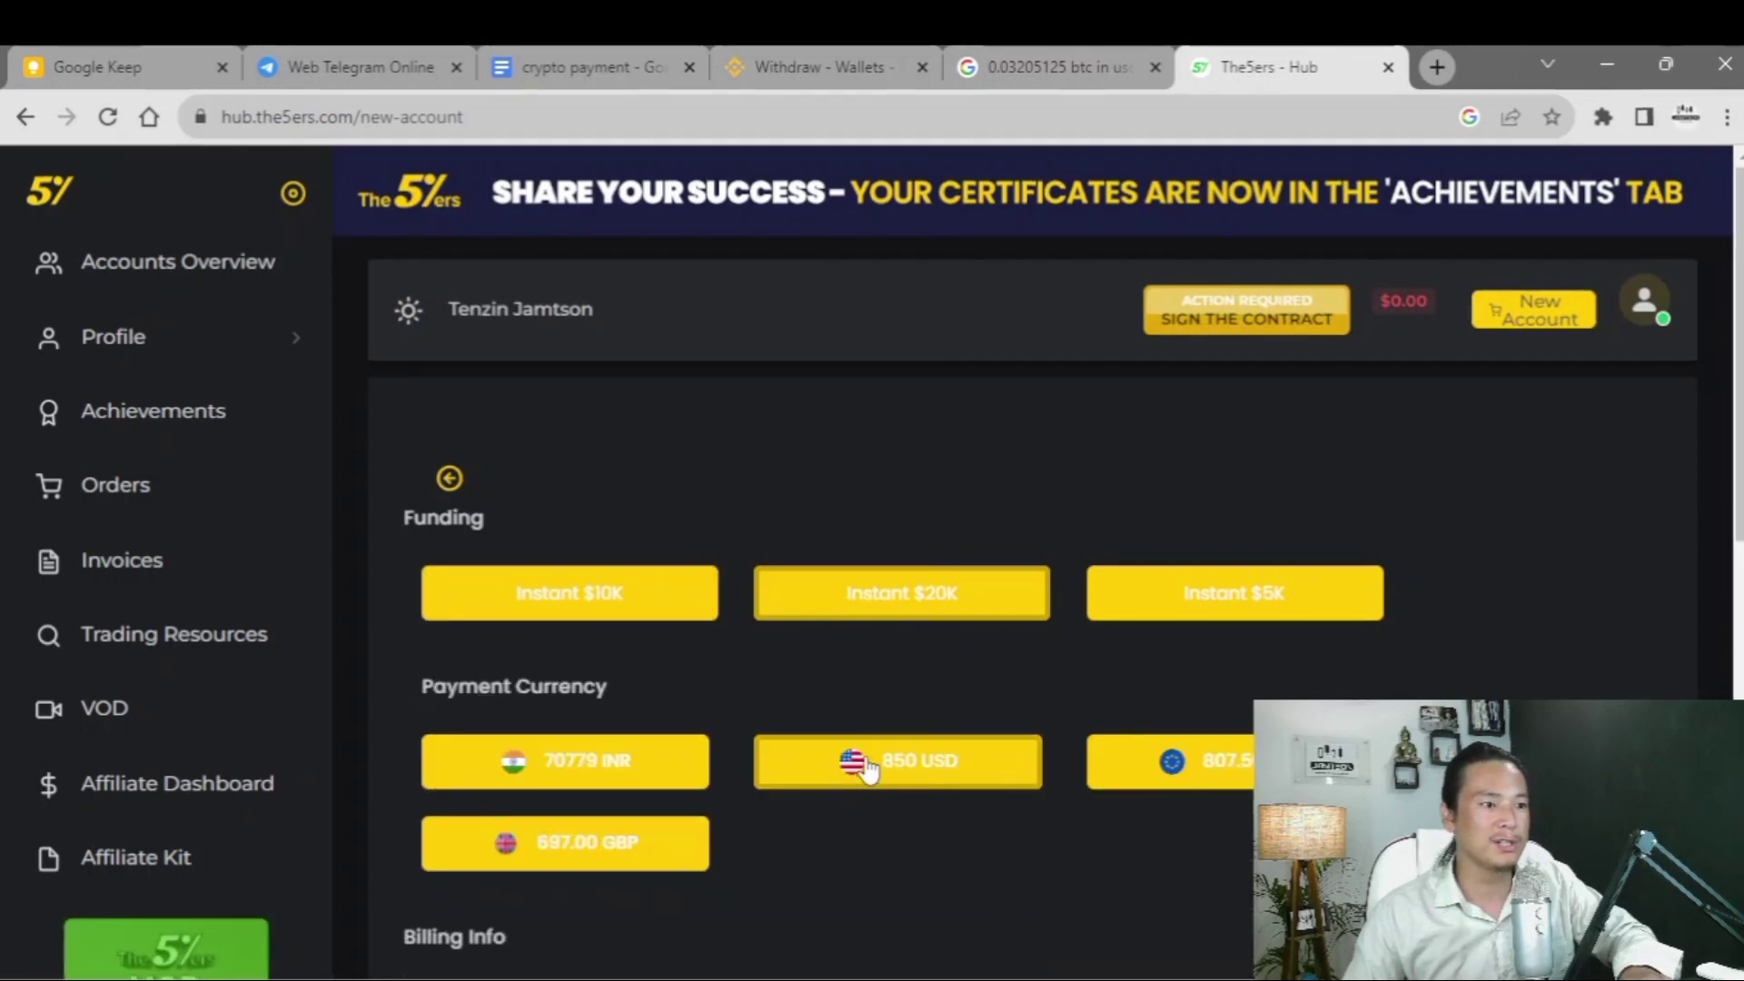
- Accept the Terms and Conditions and billing confirmation, then proceed to payment
scroll(990, 618, "down", 2)
scroll(979, 614, "down", 10)
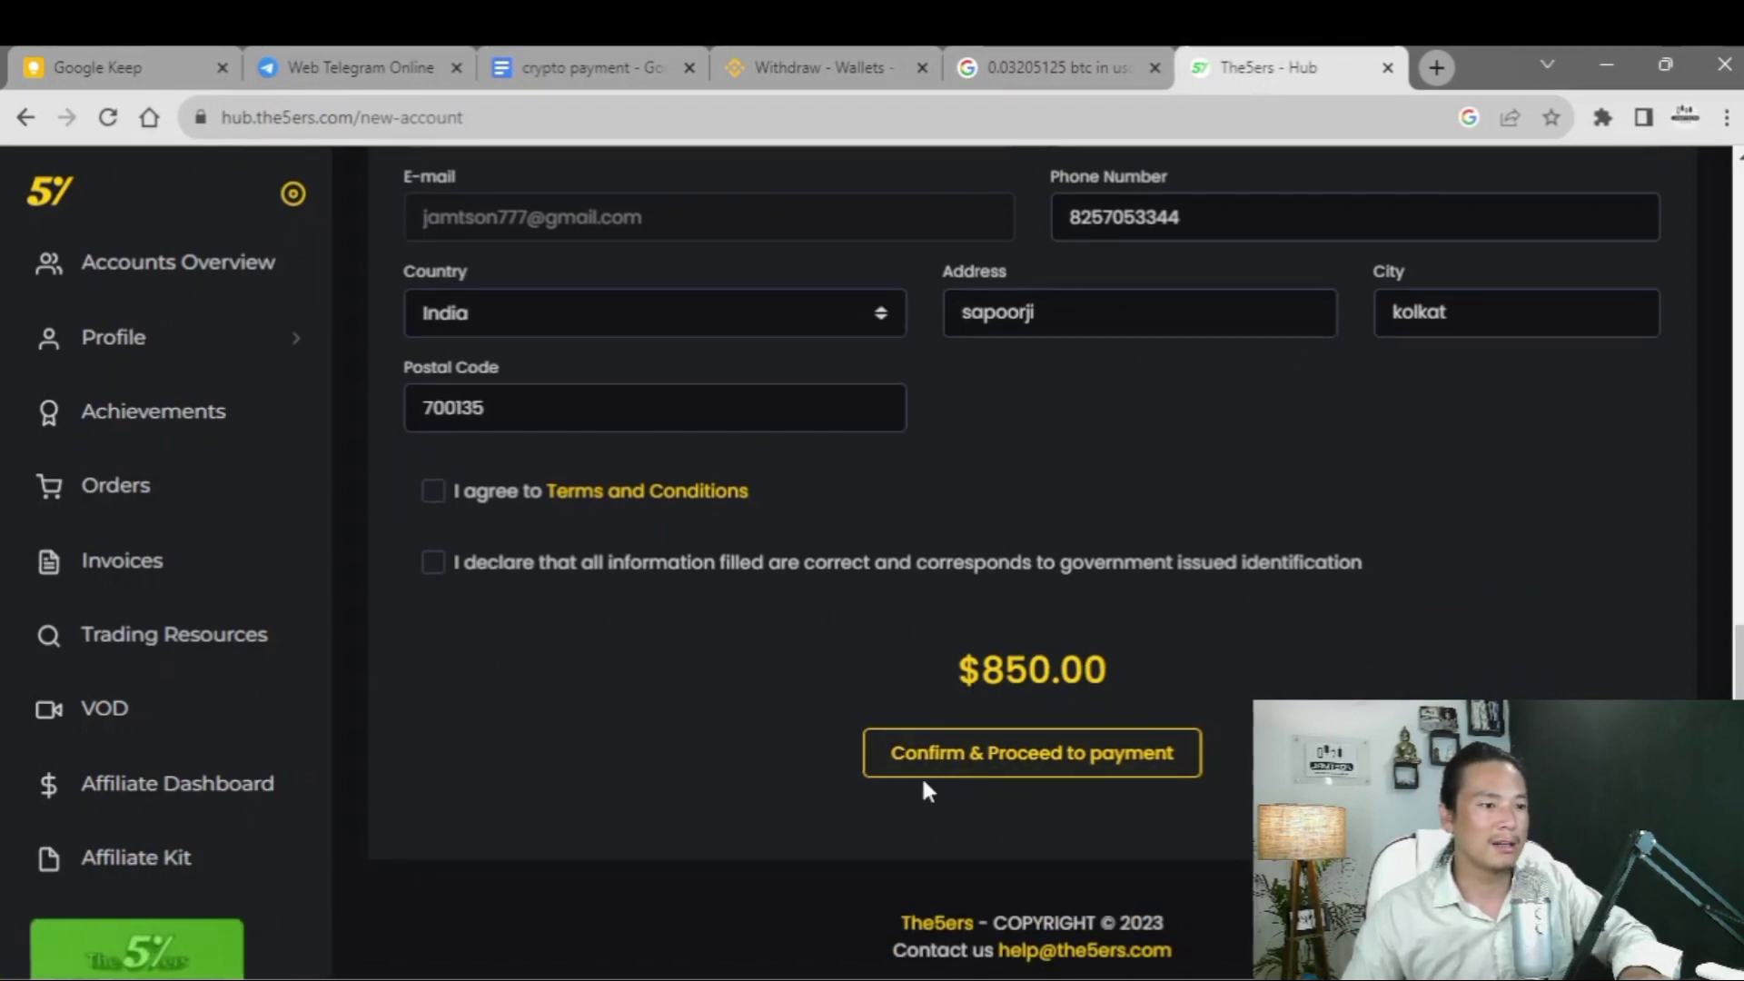
left_click(1030, 765)
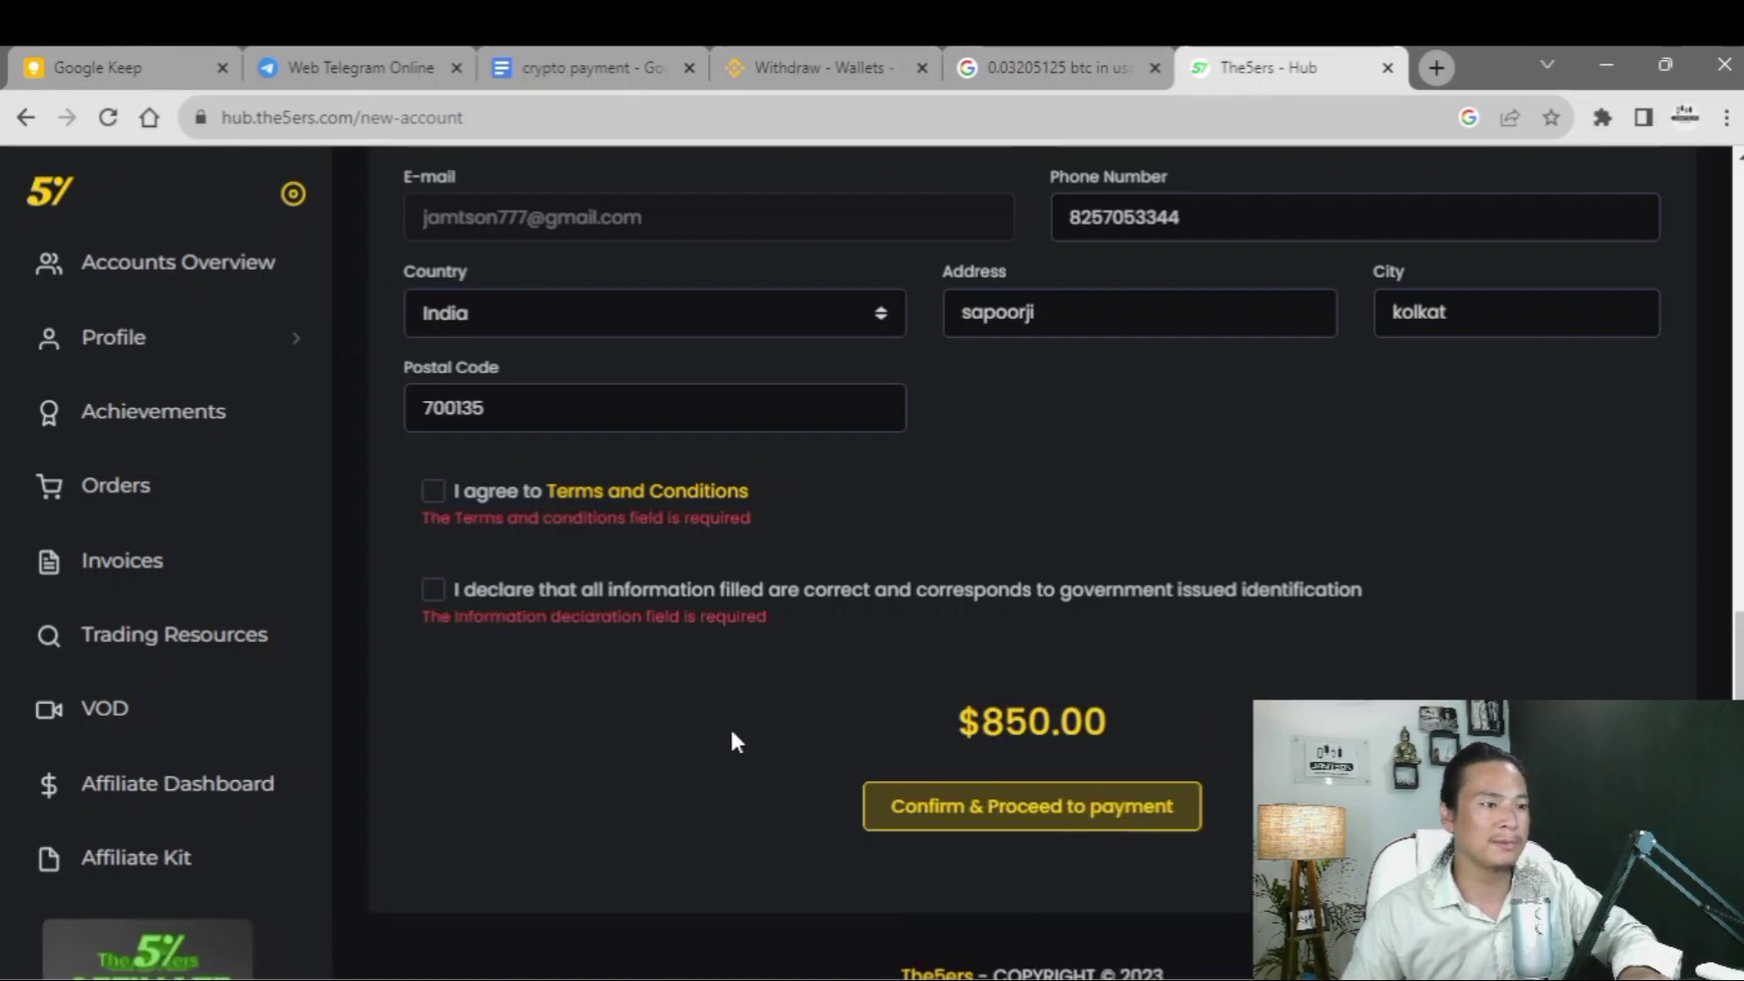
left_click(435, 492)
left_click(434, 562)
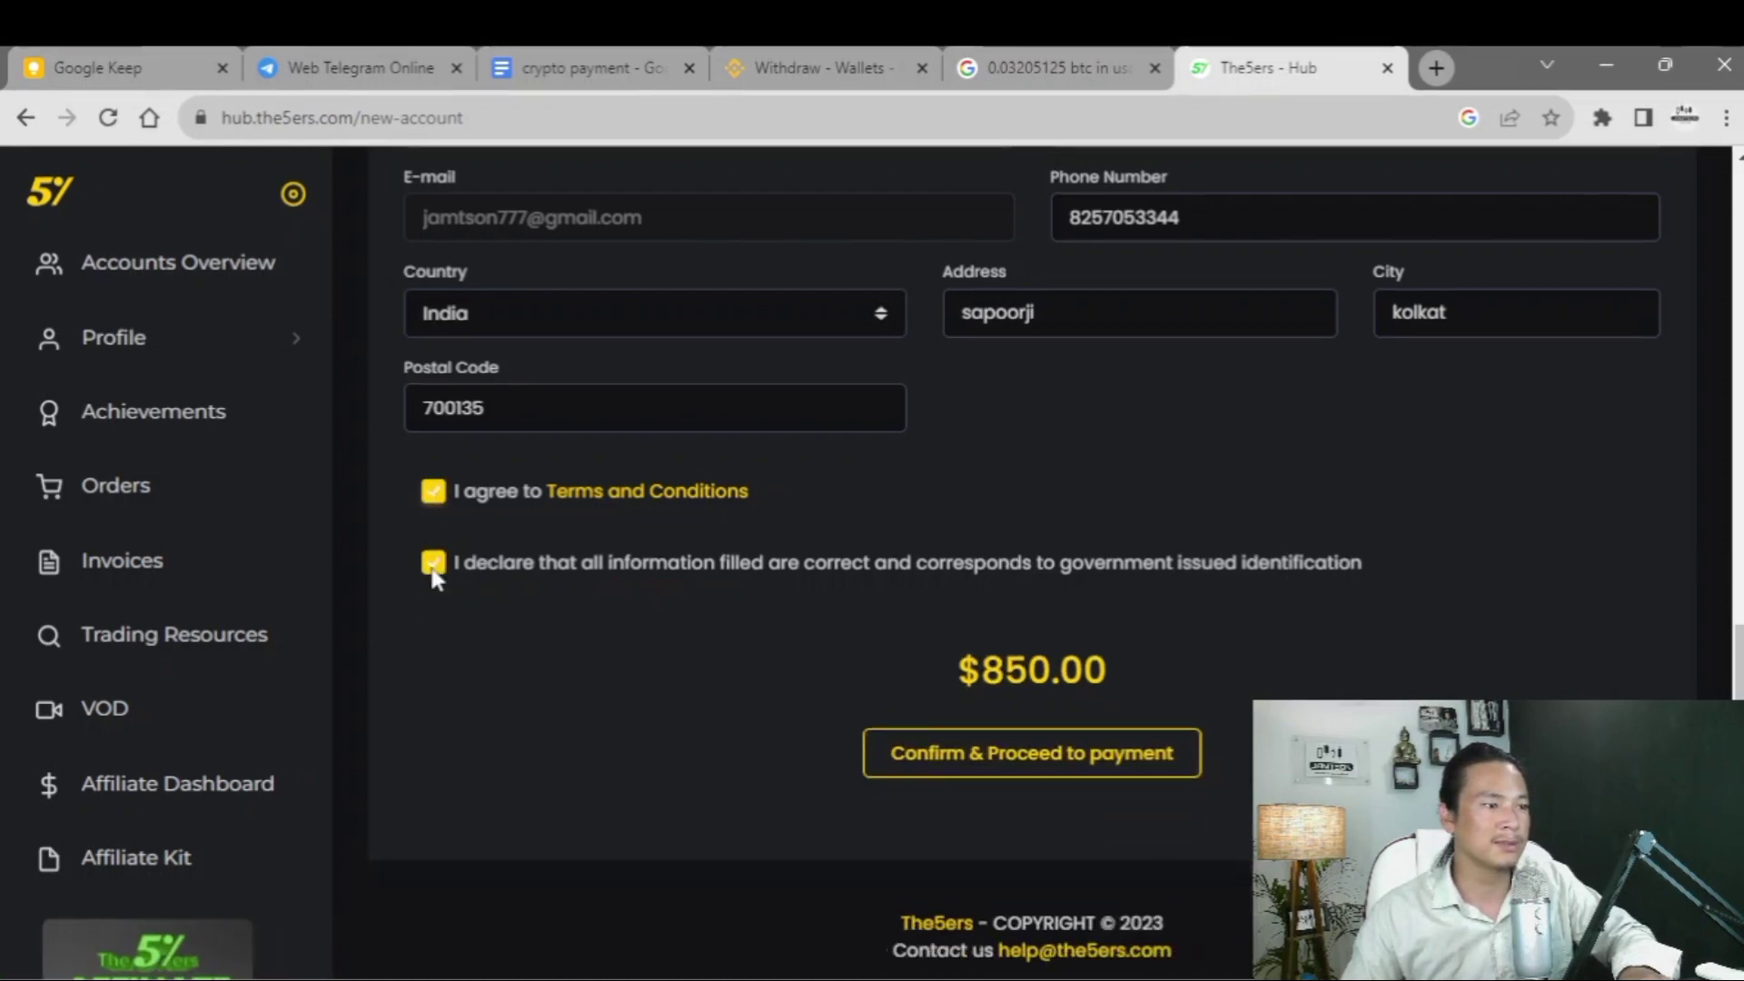
left_click(919, 765)
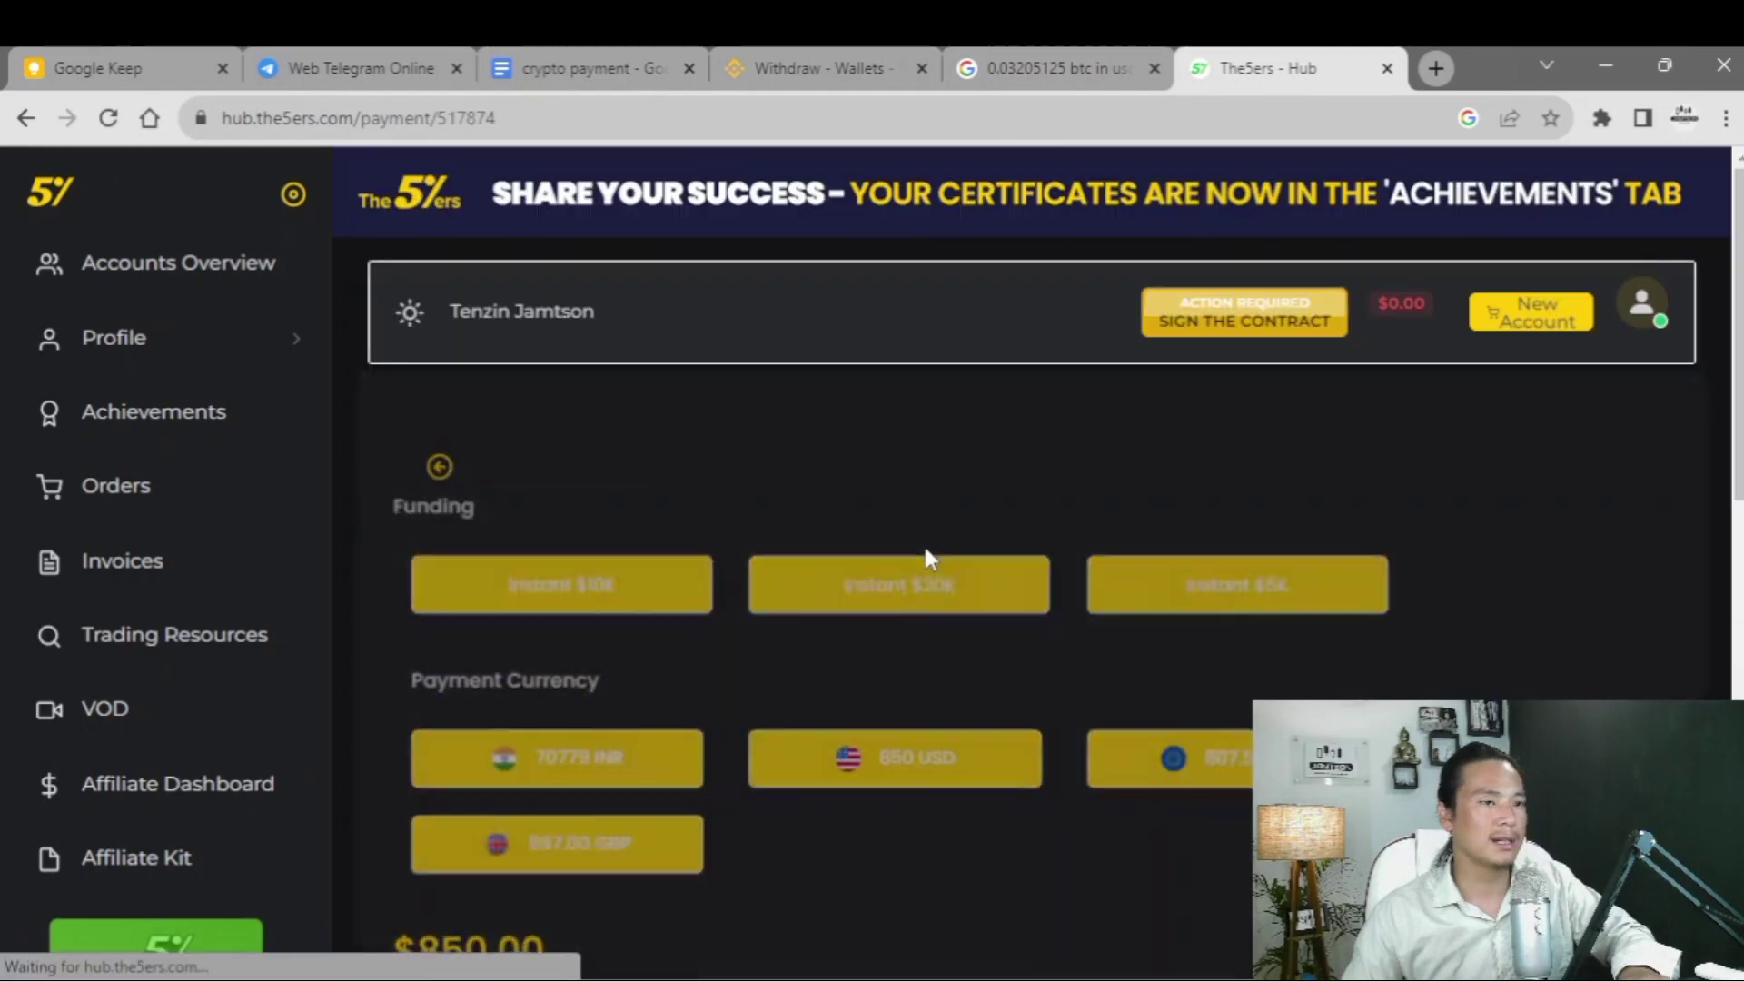
scroll(1052, 558, "down", 5)
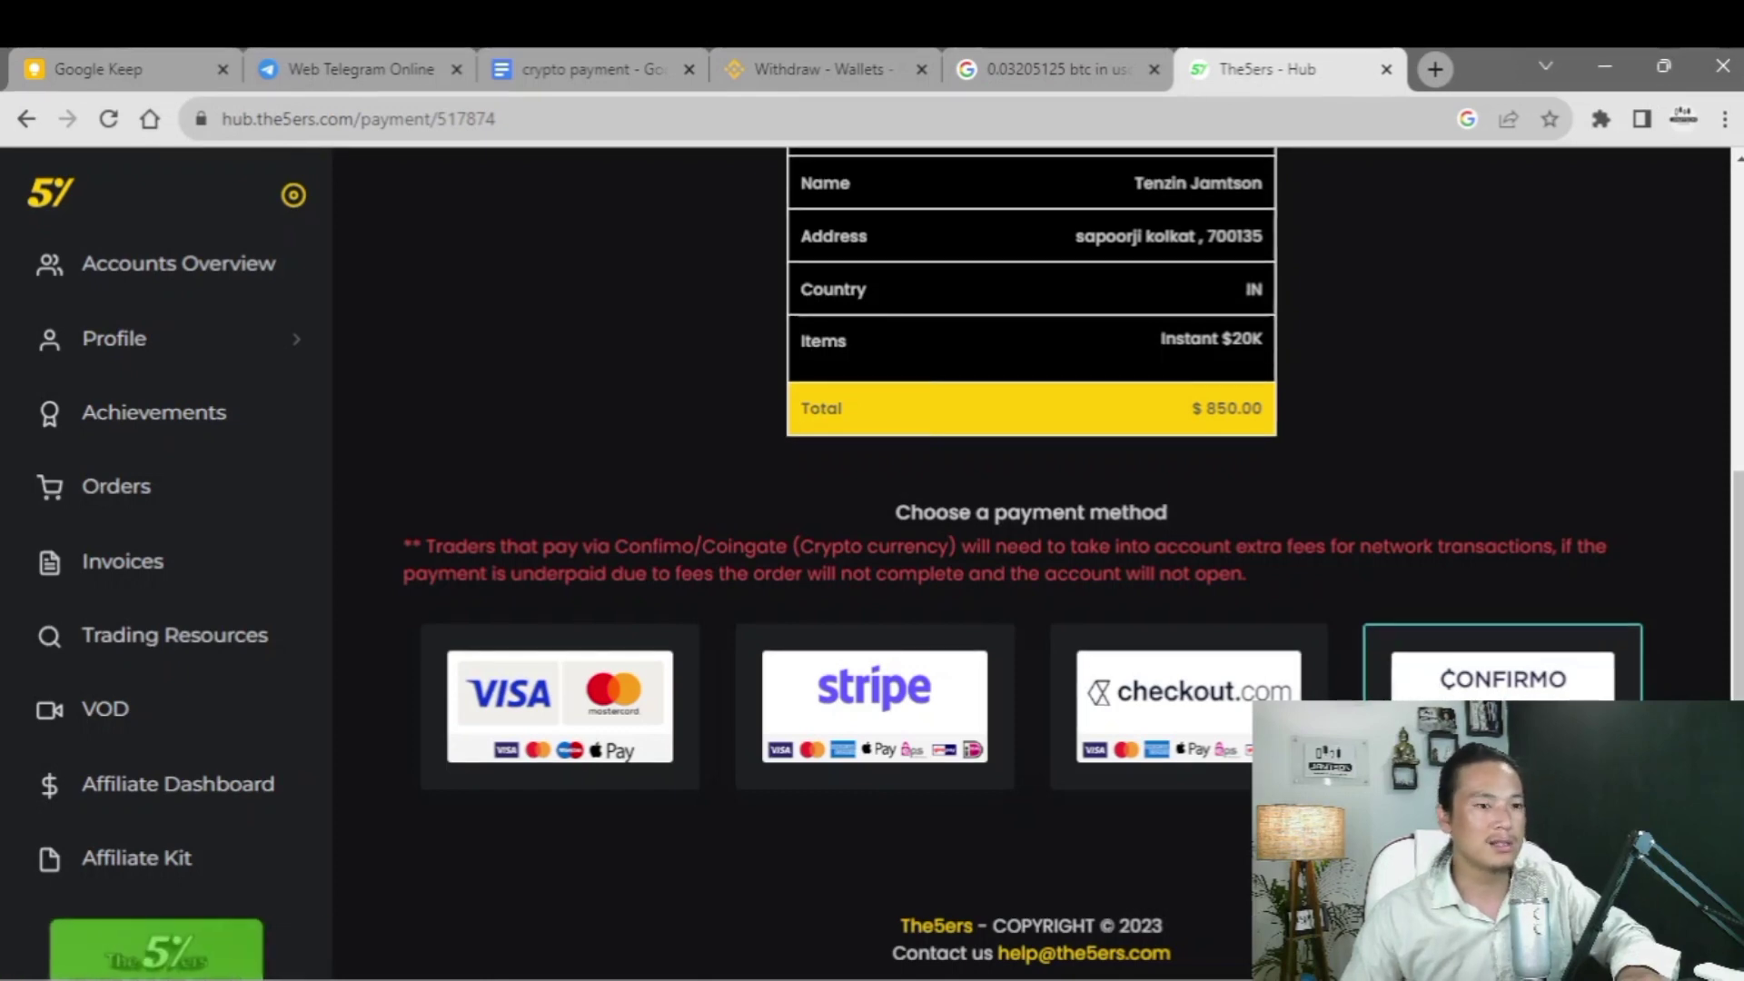
- Pick Confirmo as the payment method so its crypto coin options load
left_click(1503, 681)
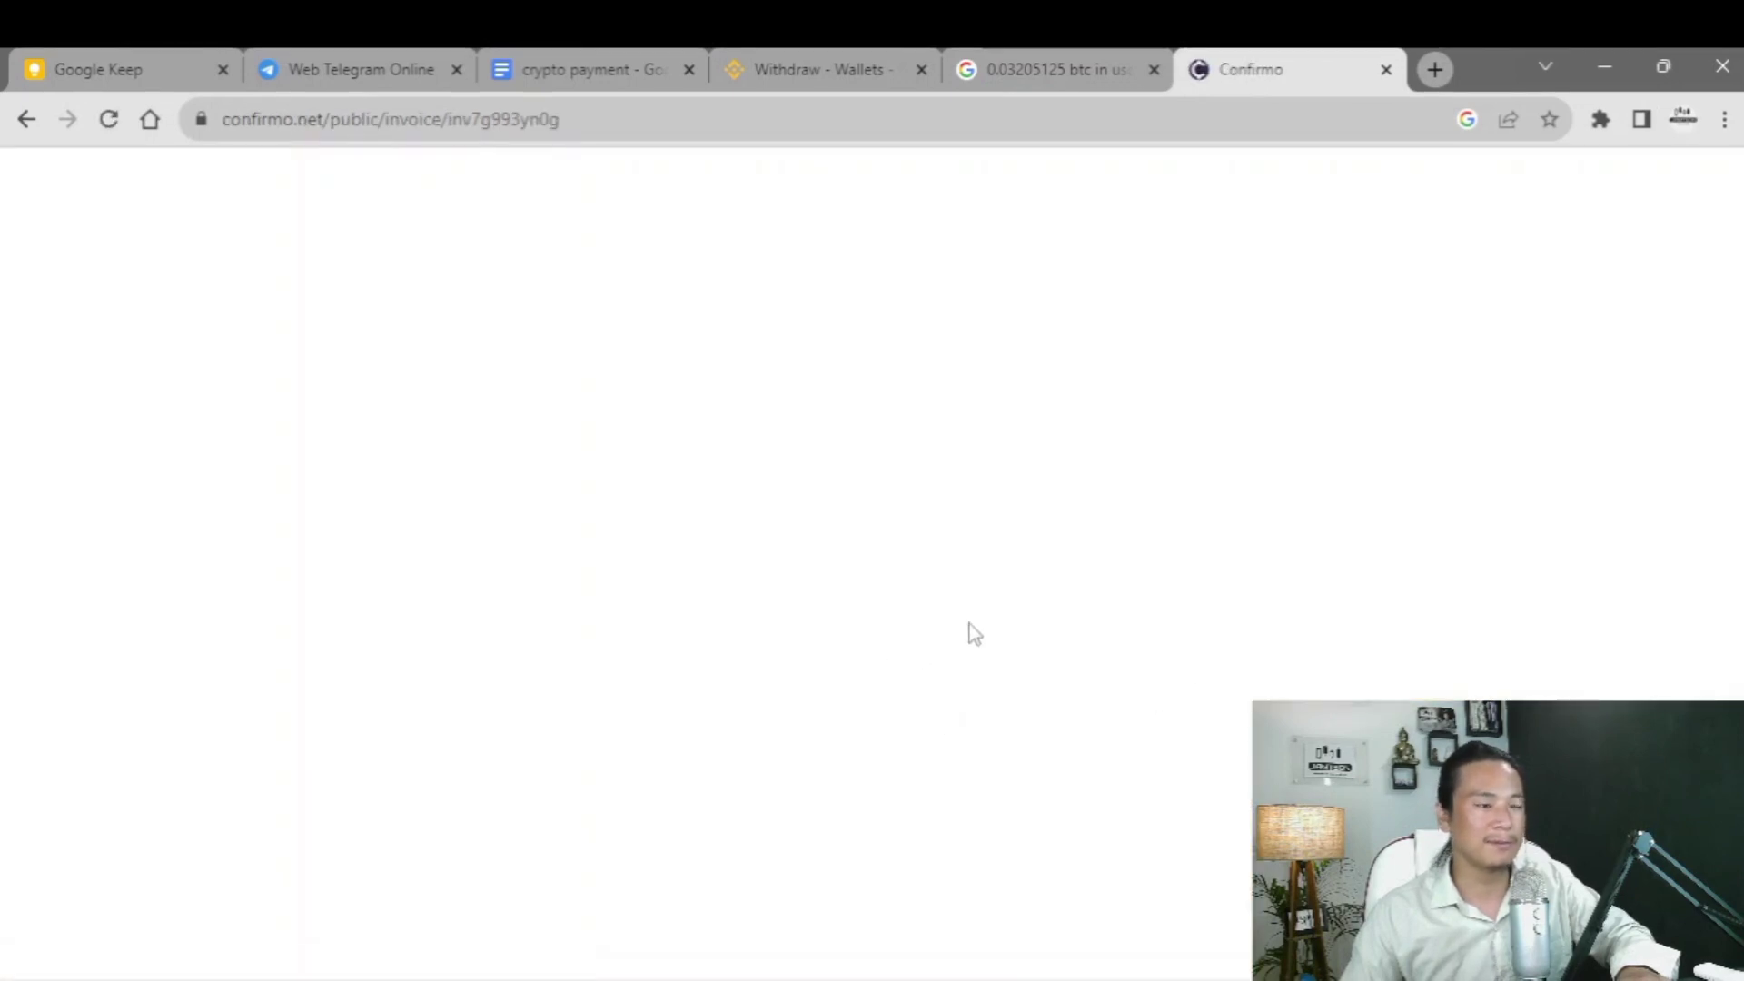
scroll(826, 647, "down", 3)
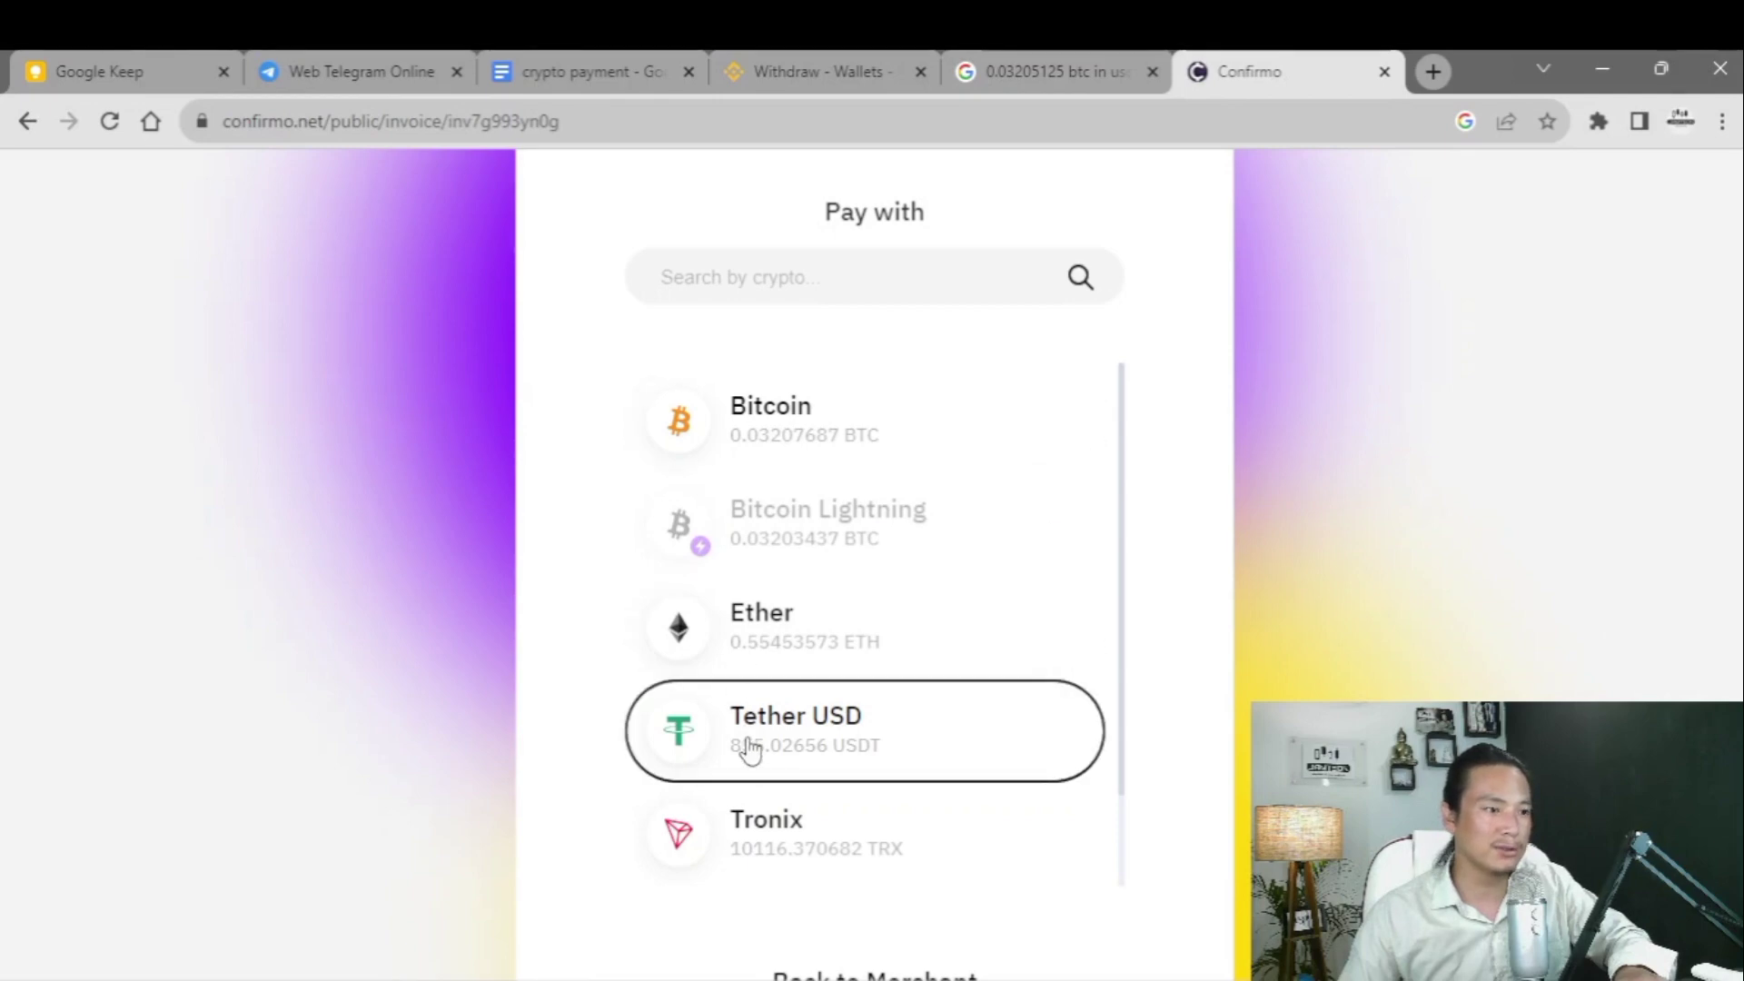
- Choose Tether USD on the TRON blockchain for the Confirmo payment
left_click(751, 749)
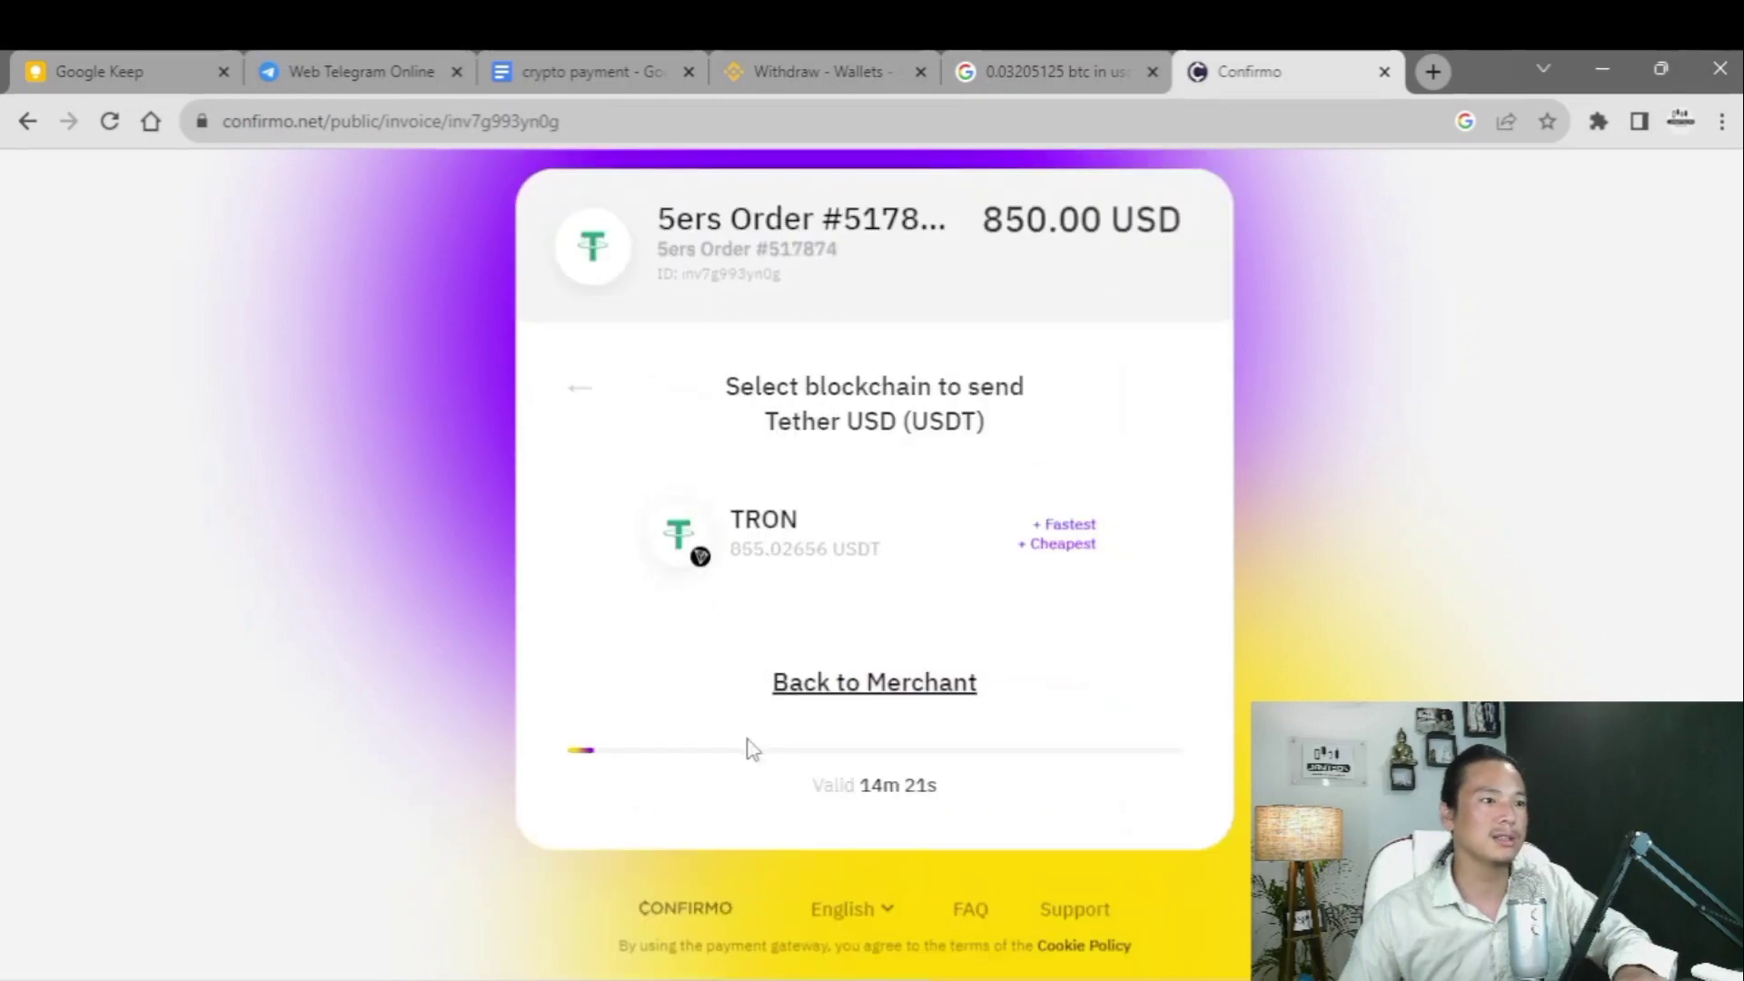
left_click(765, 537)
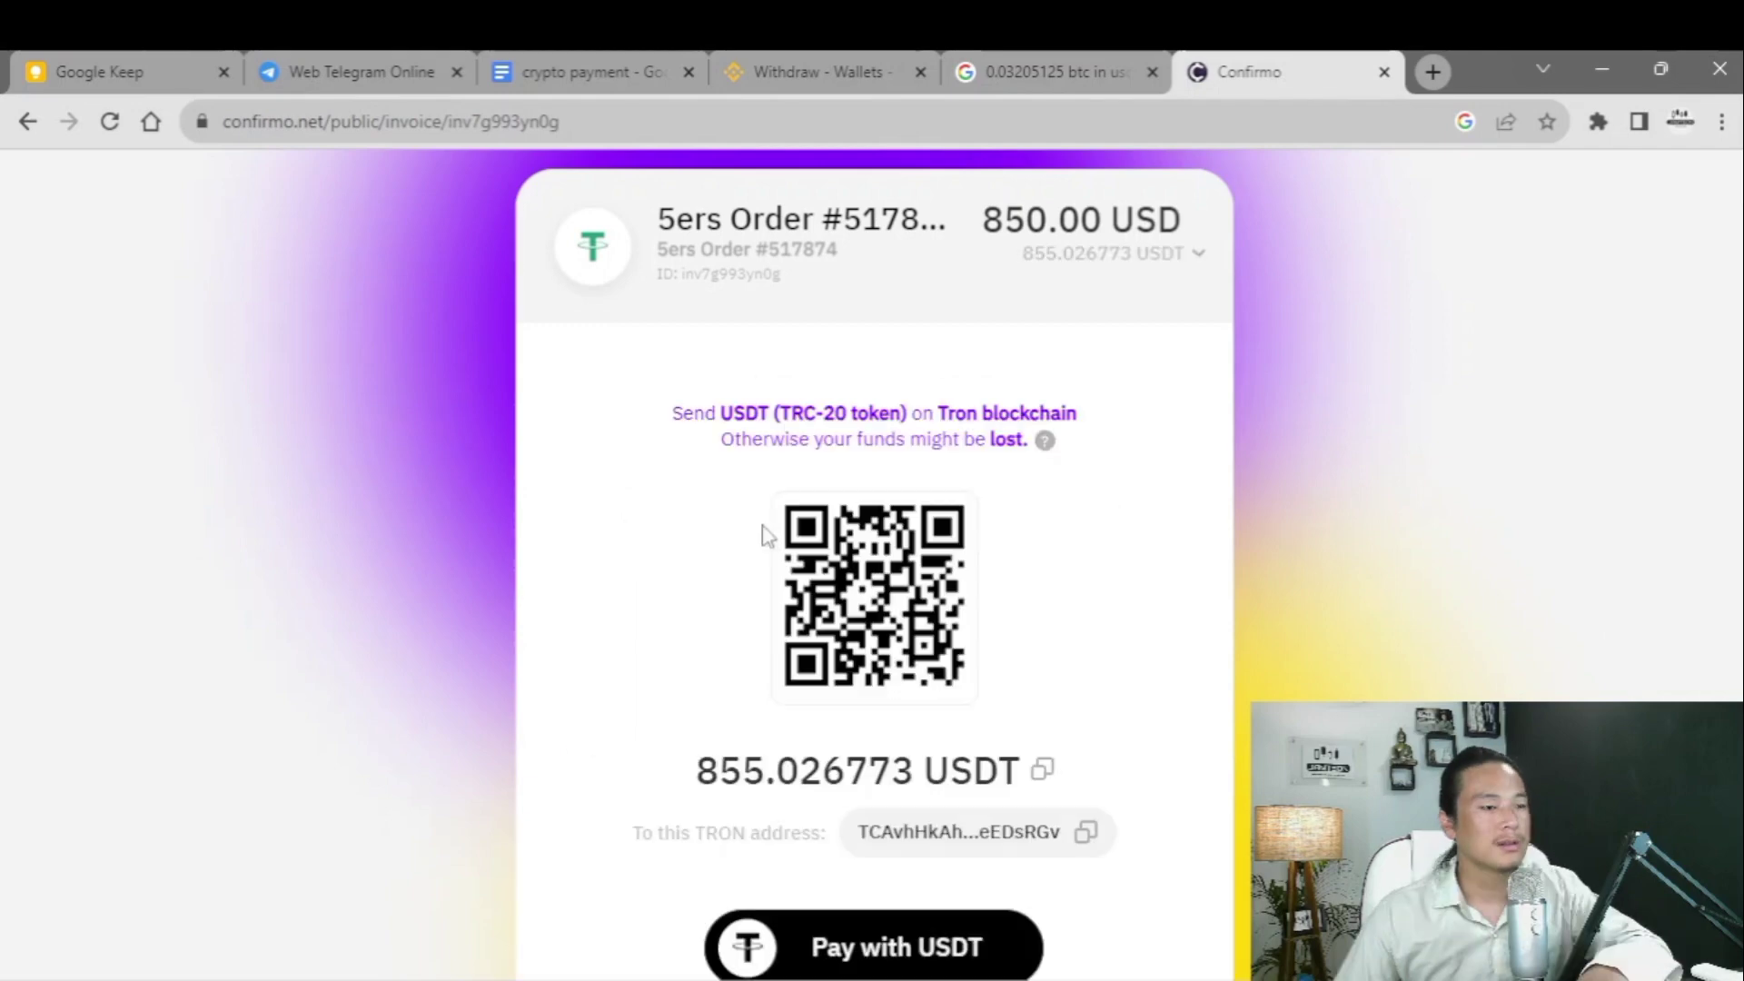
scroll(753, 591, "down", 3)
scroll(754, 595, "up", 3)
scroll(758, 590, "down", 3)
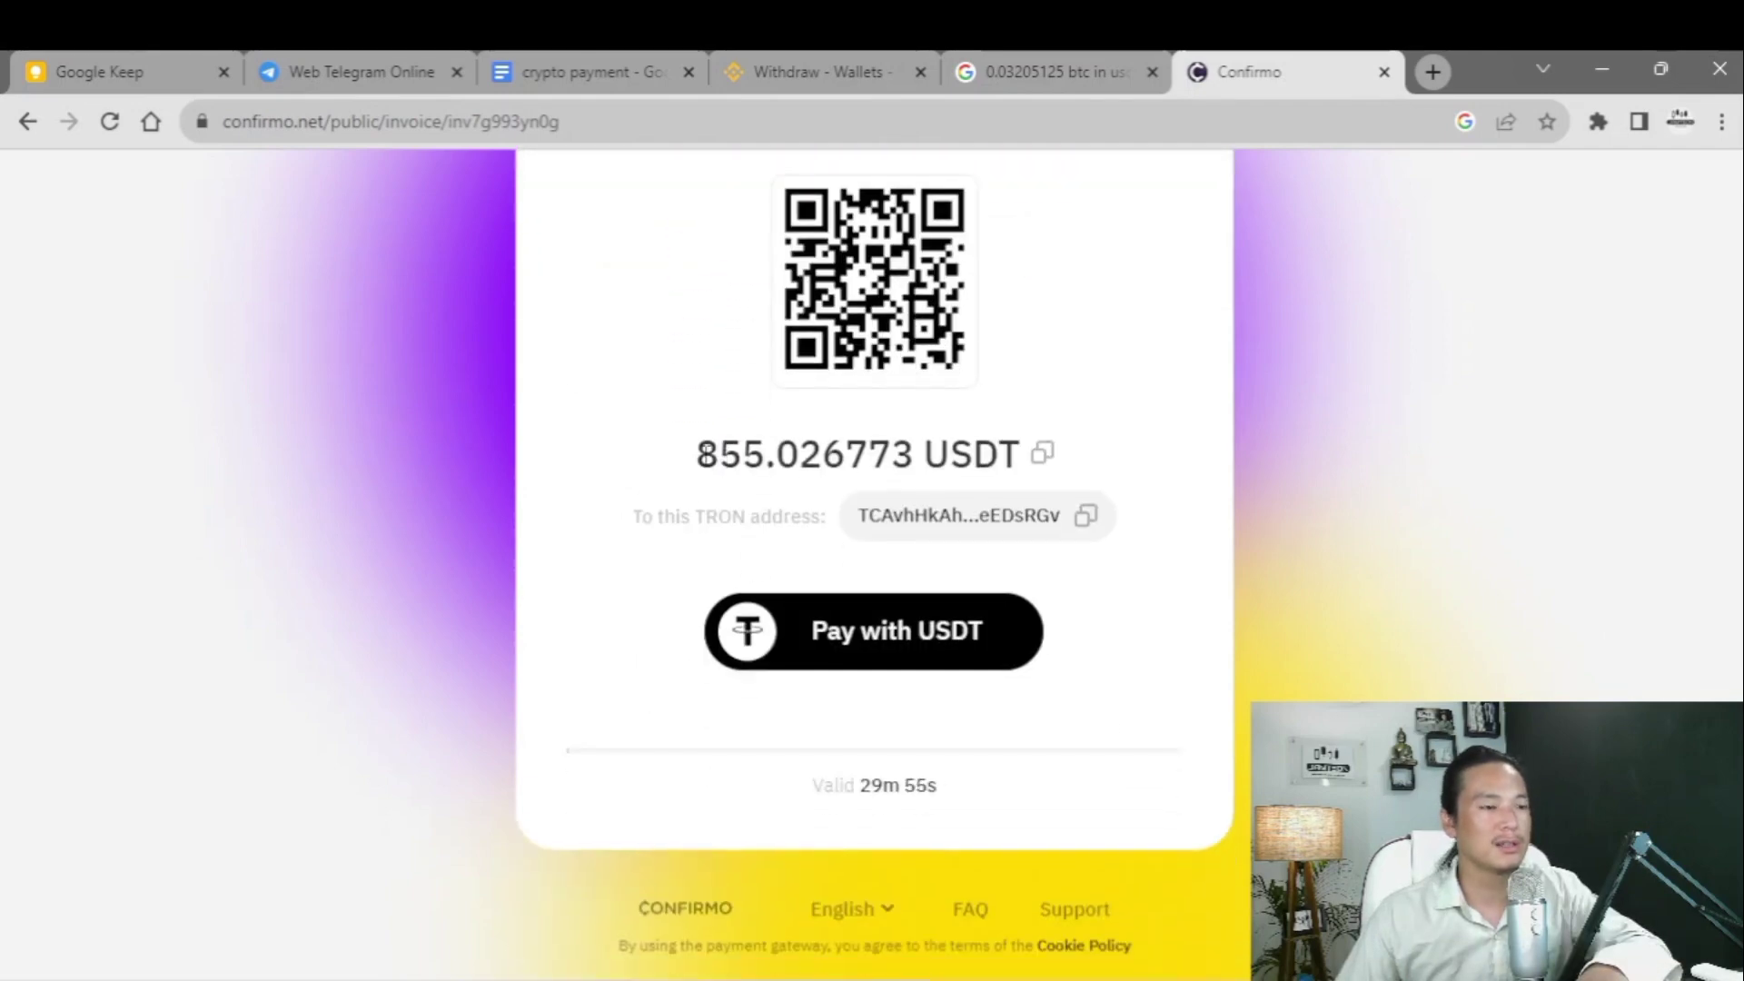
- Check the 855.026773 USDT amount due and copy the invoice's TRON payment address
left_click_drag(696, 454, 939, 459)
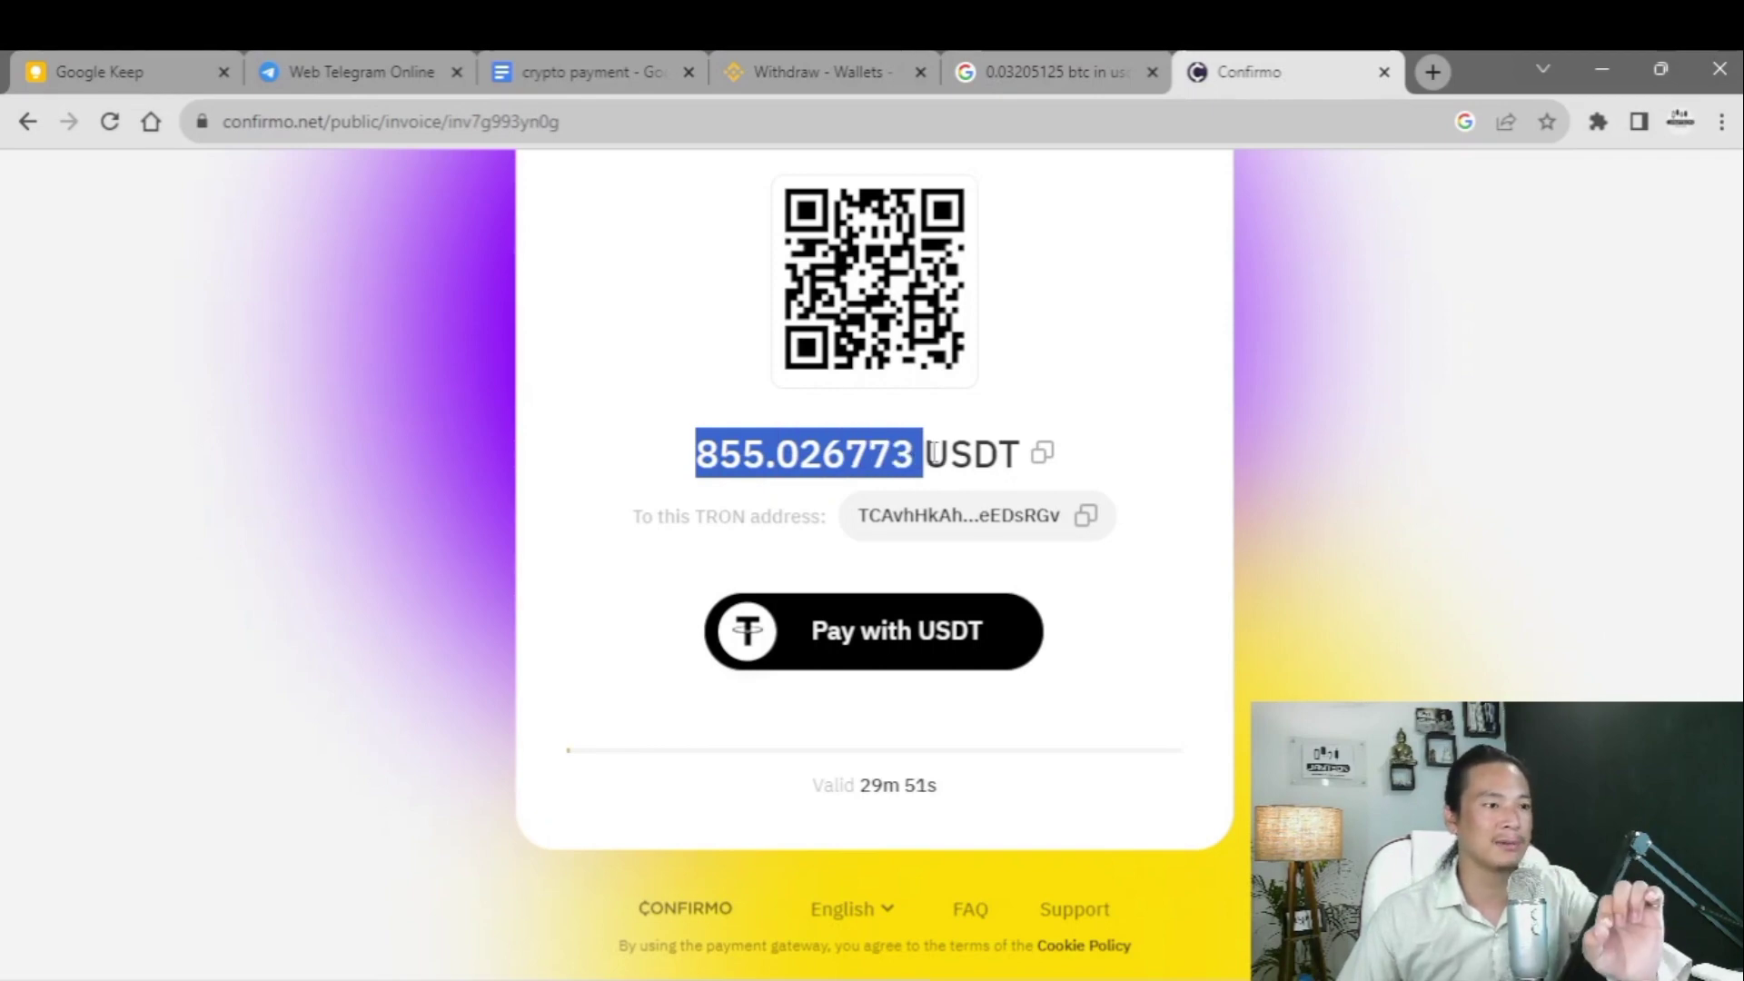
left_click(932, 452)
left_click_drag(696, 454, 913, 455)
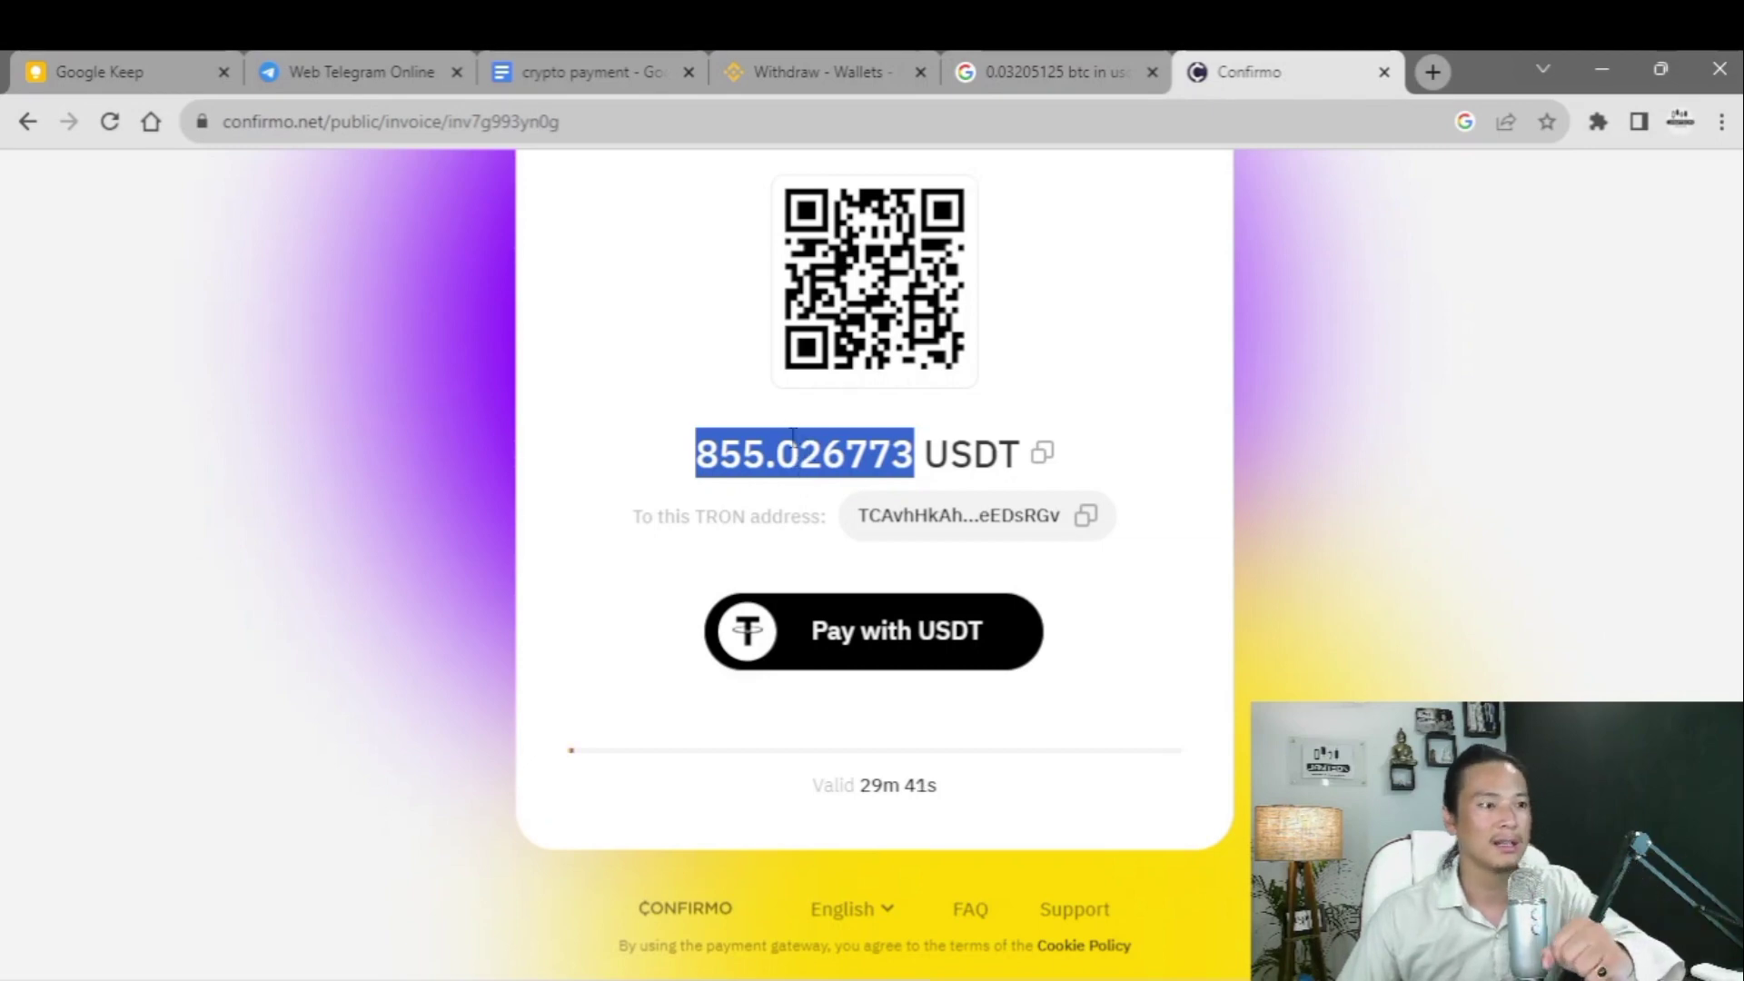
left_click(664, 457)
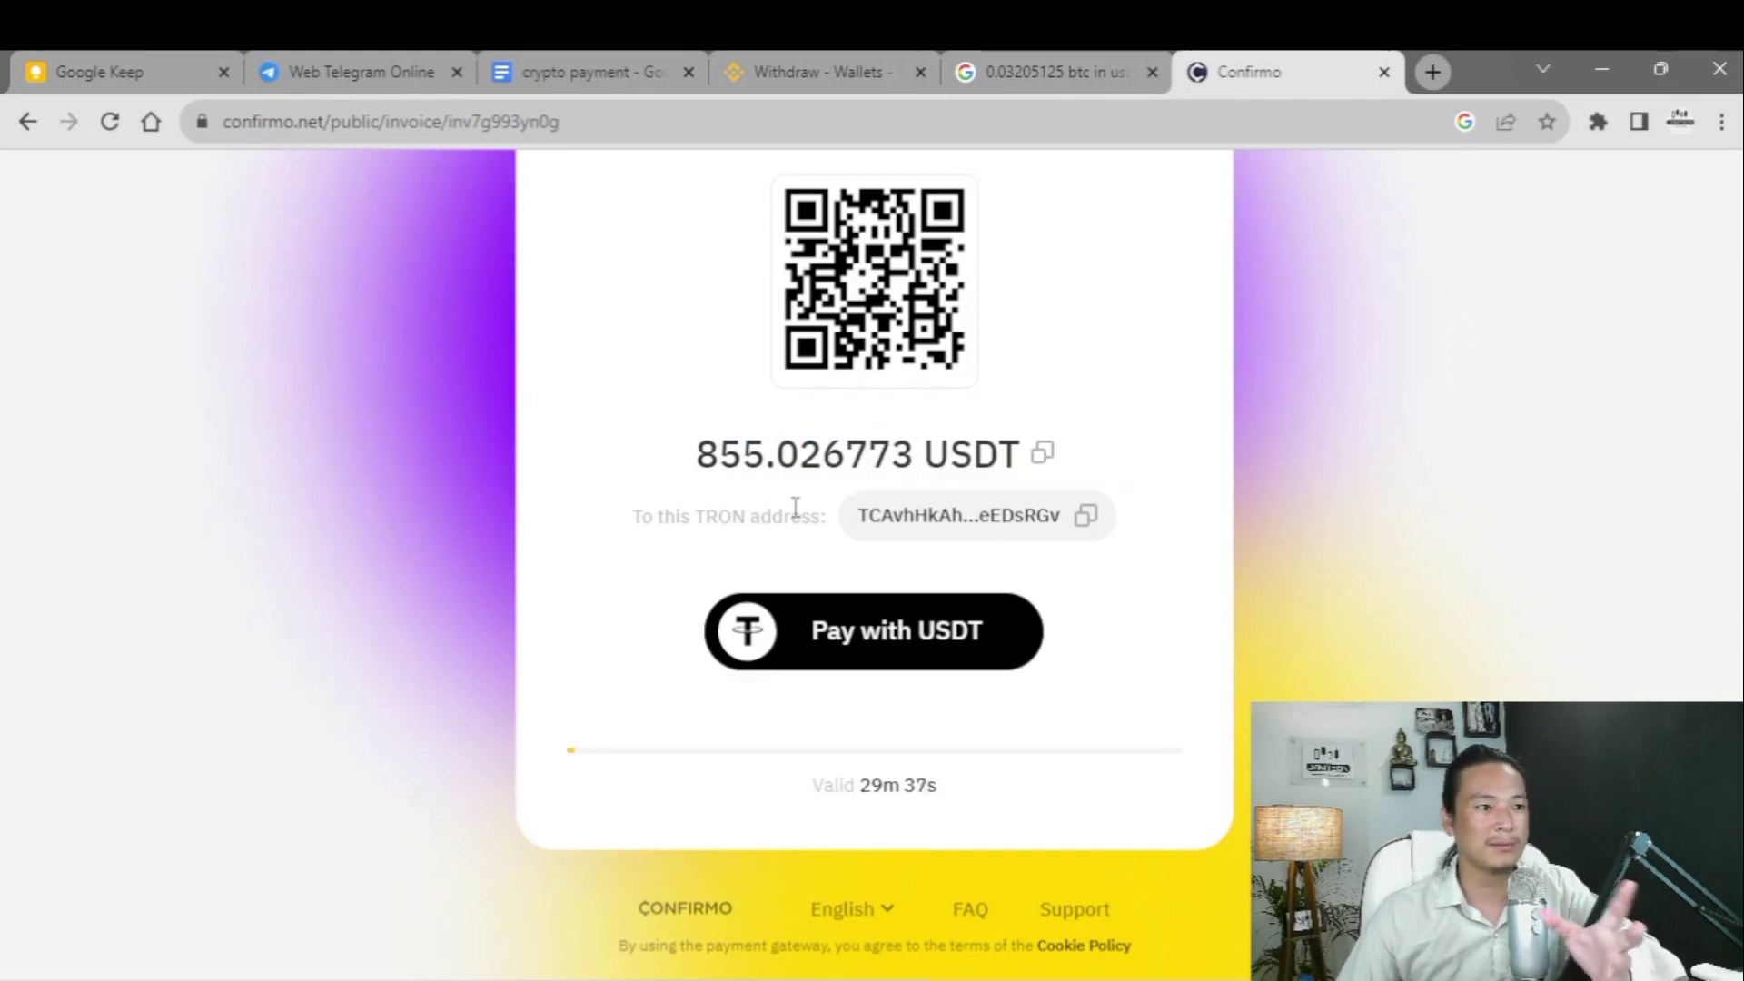
left_click(1087, 518)
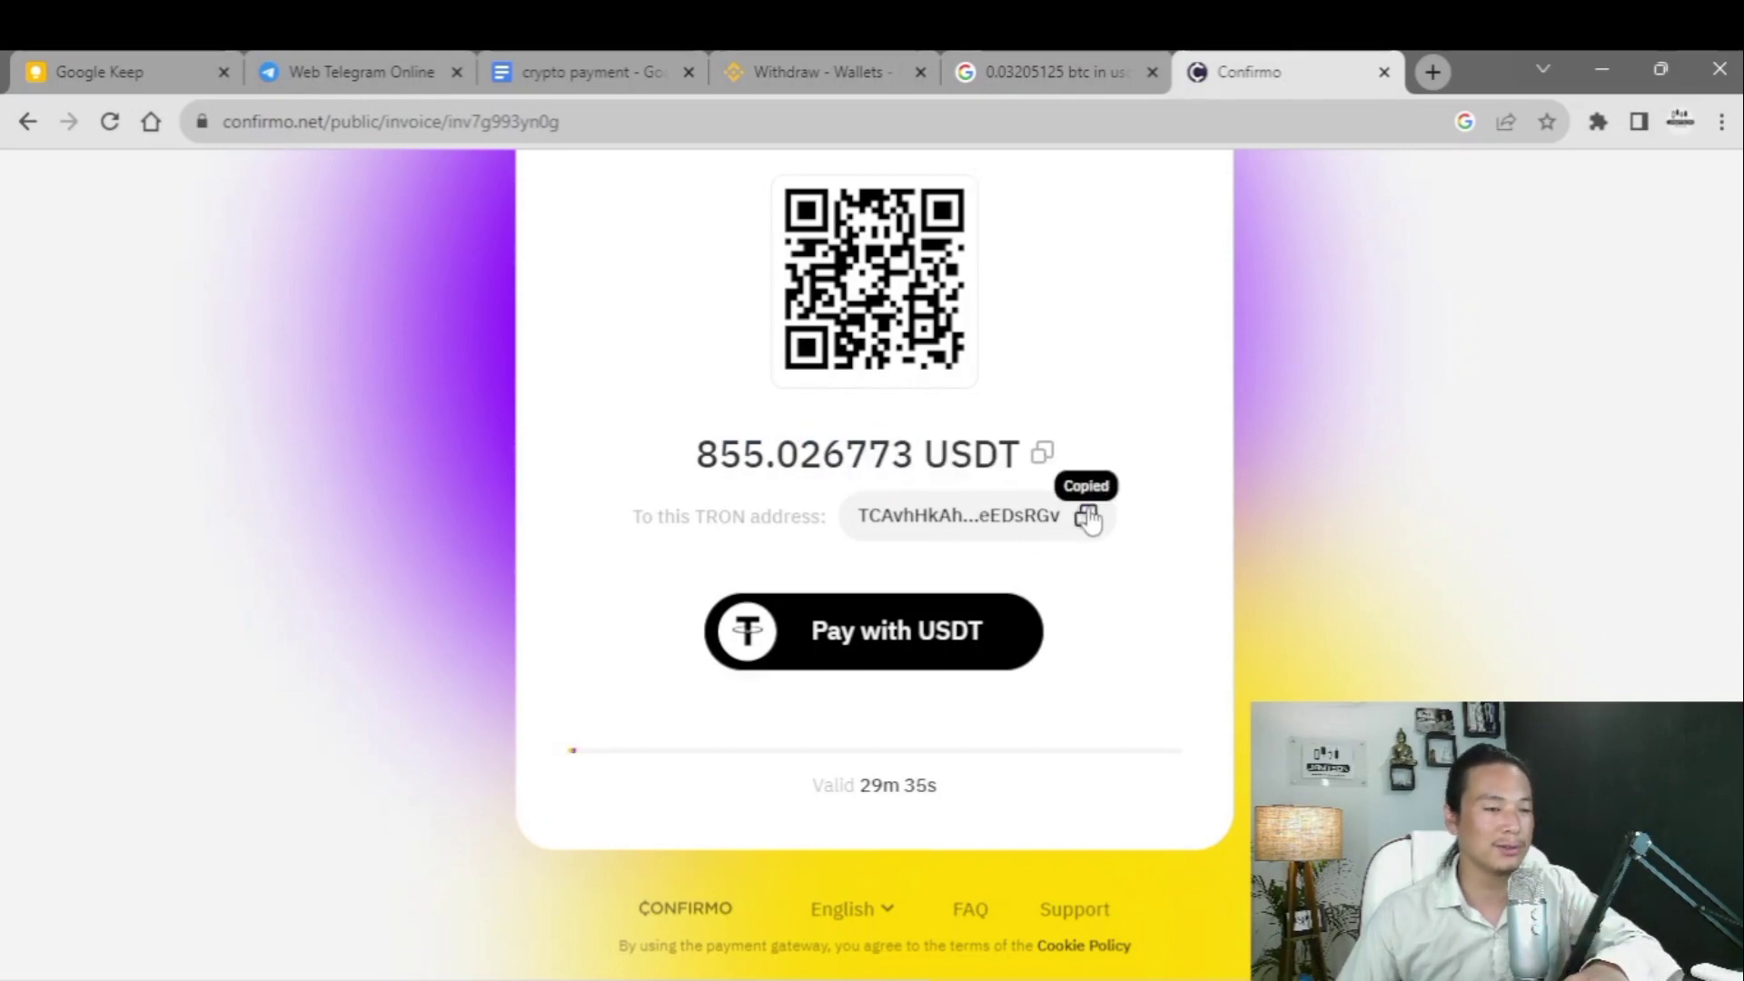
- Set USDT as the Binance withdrawal coin and confirm the invoice requires TRC-20 tokens
left_click(817, 70)
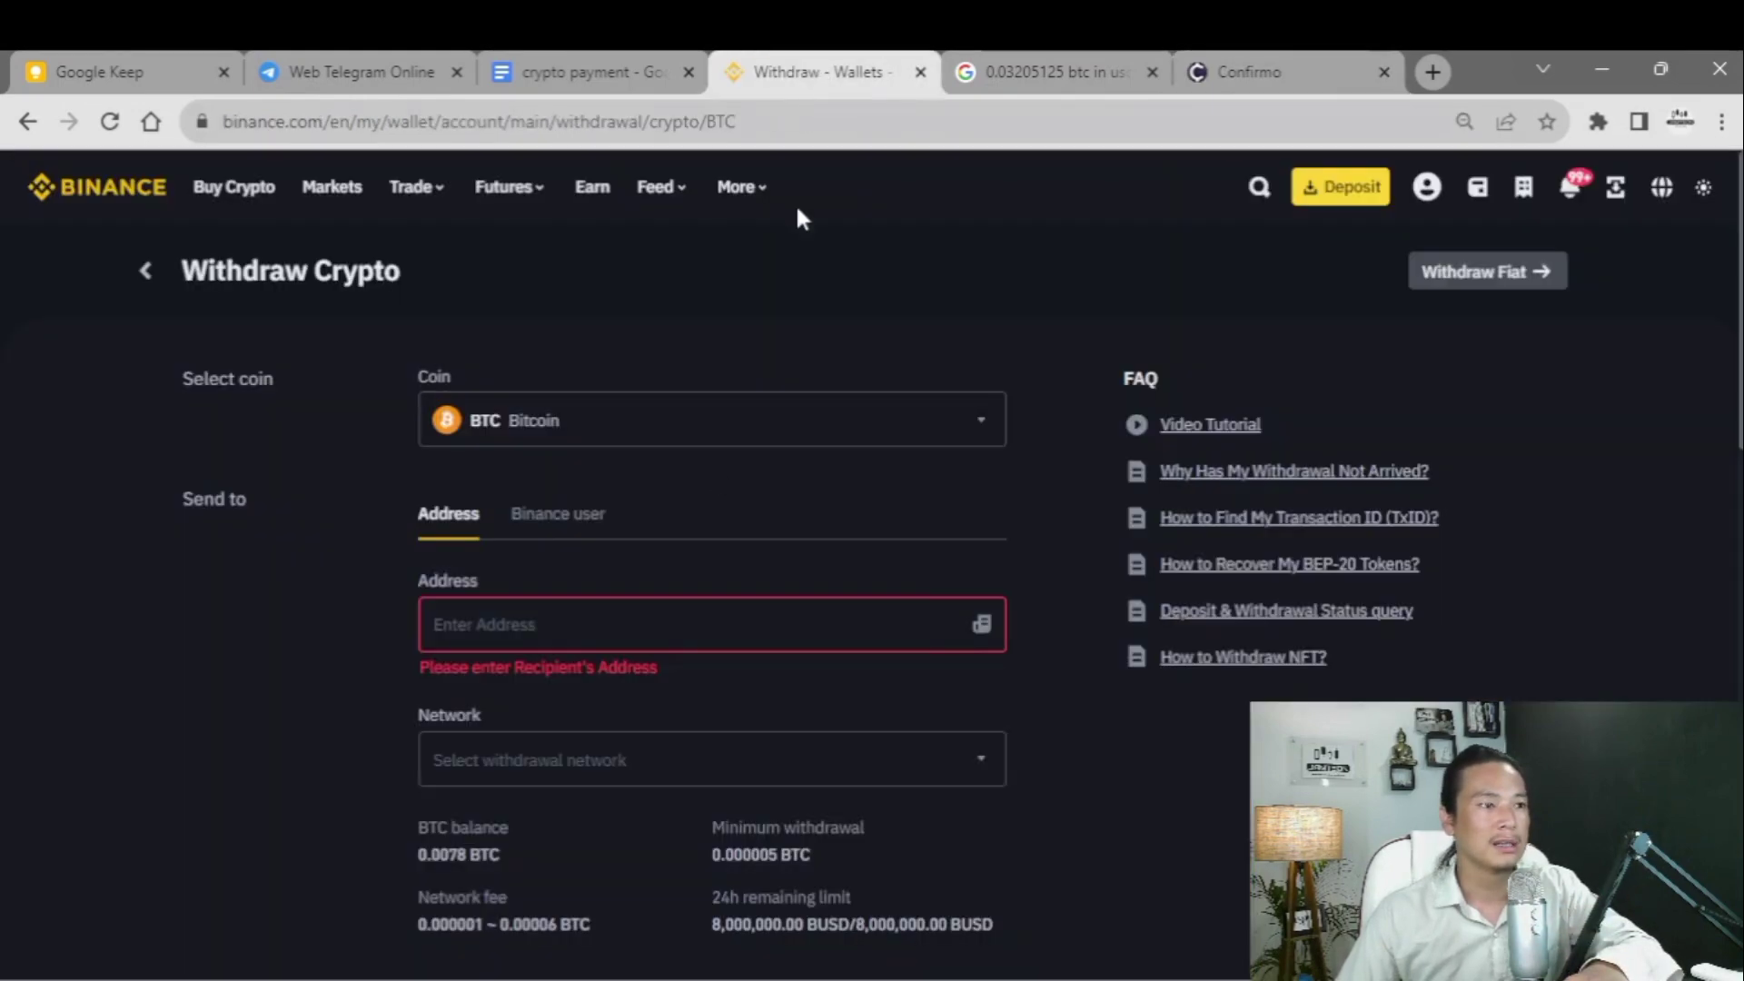
left_click(711, 434)
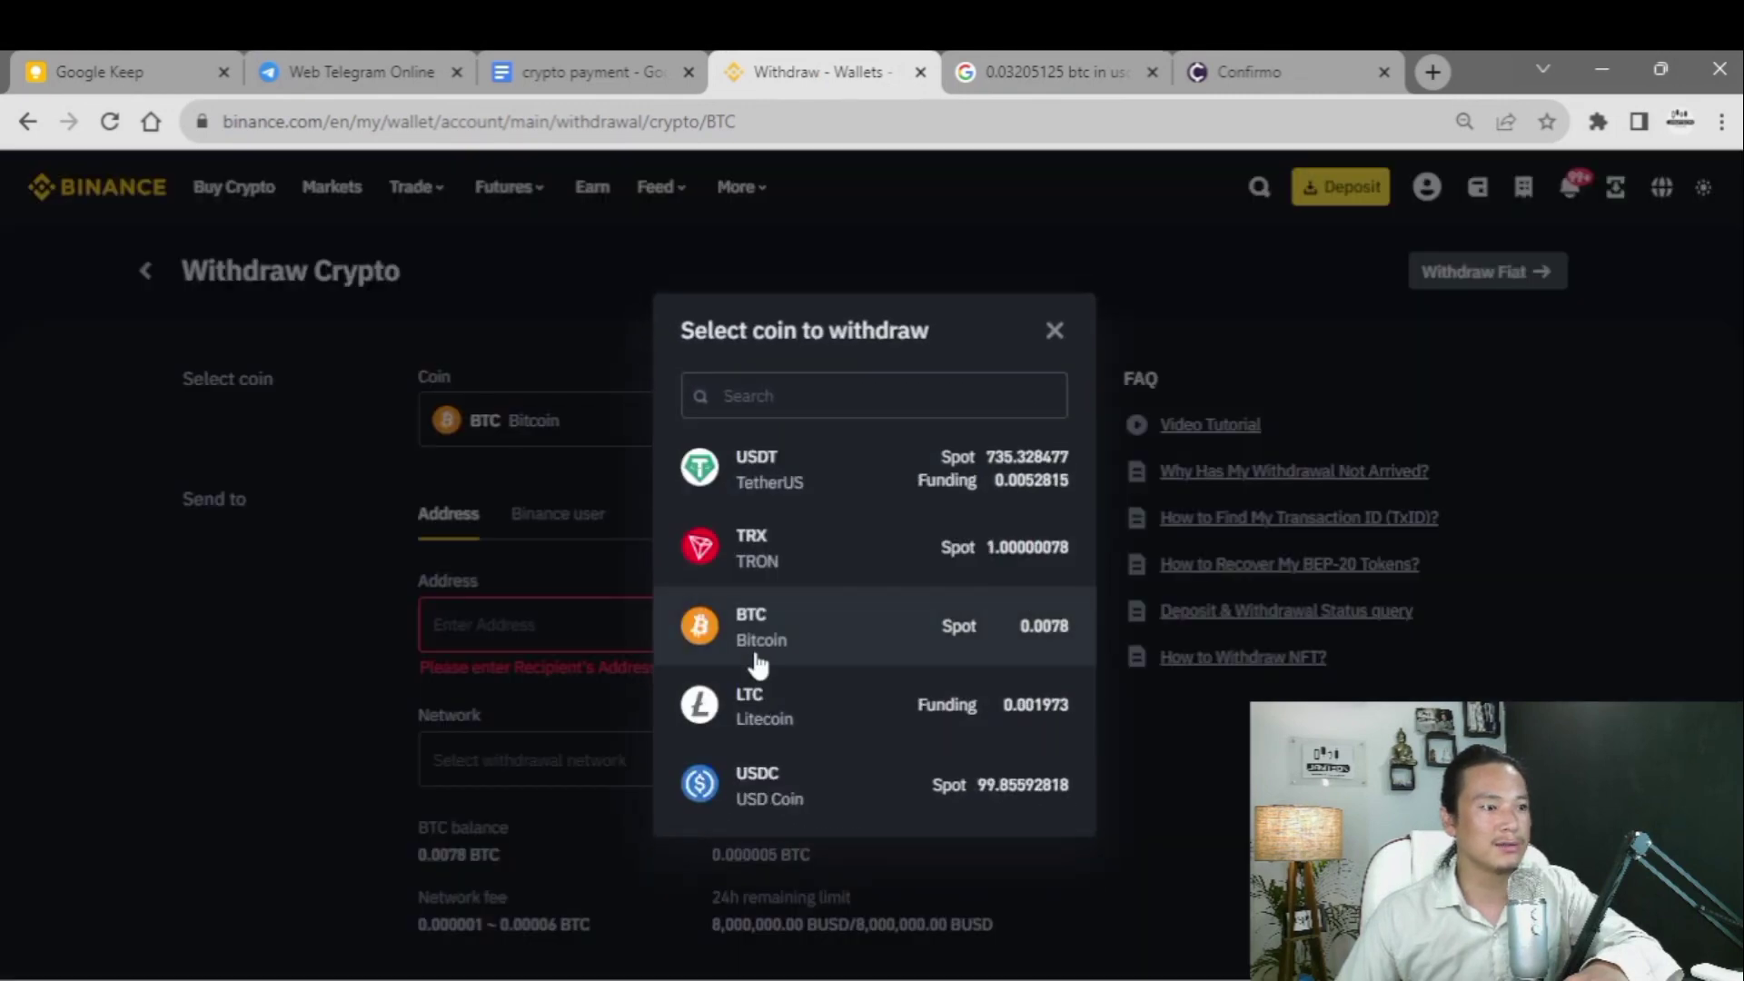
left_click(787, 488)
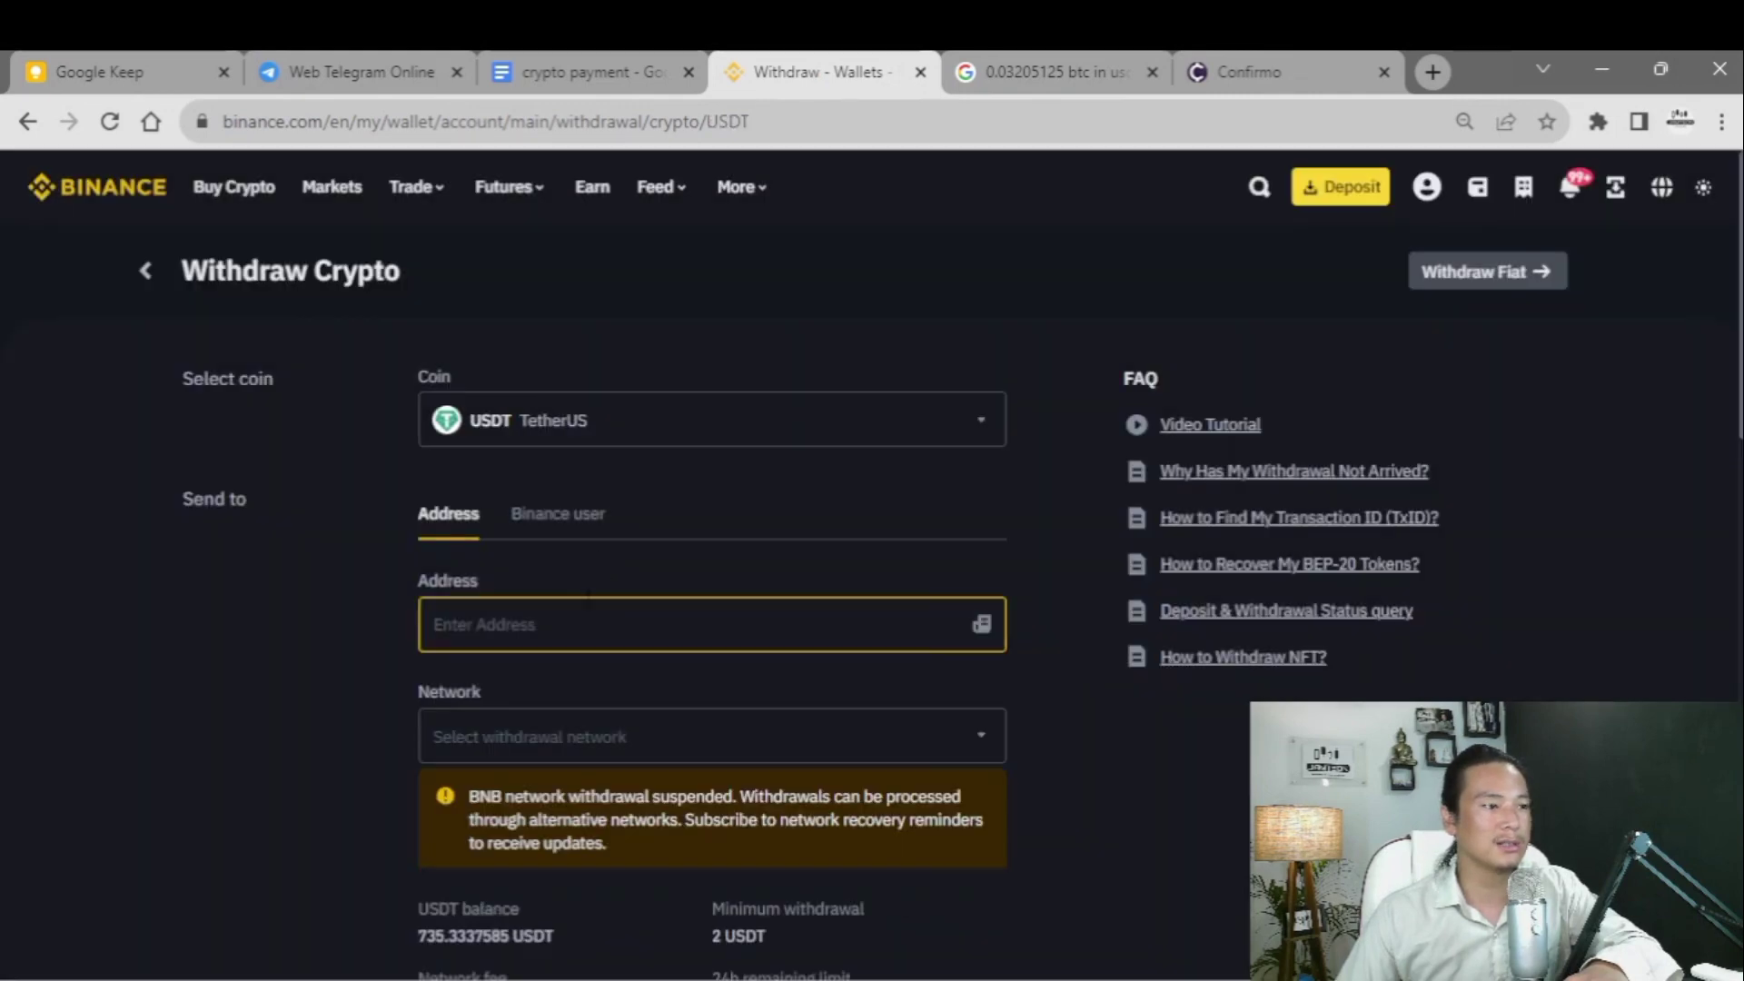
left_click(1213, 63)
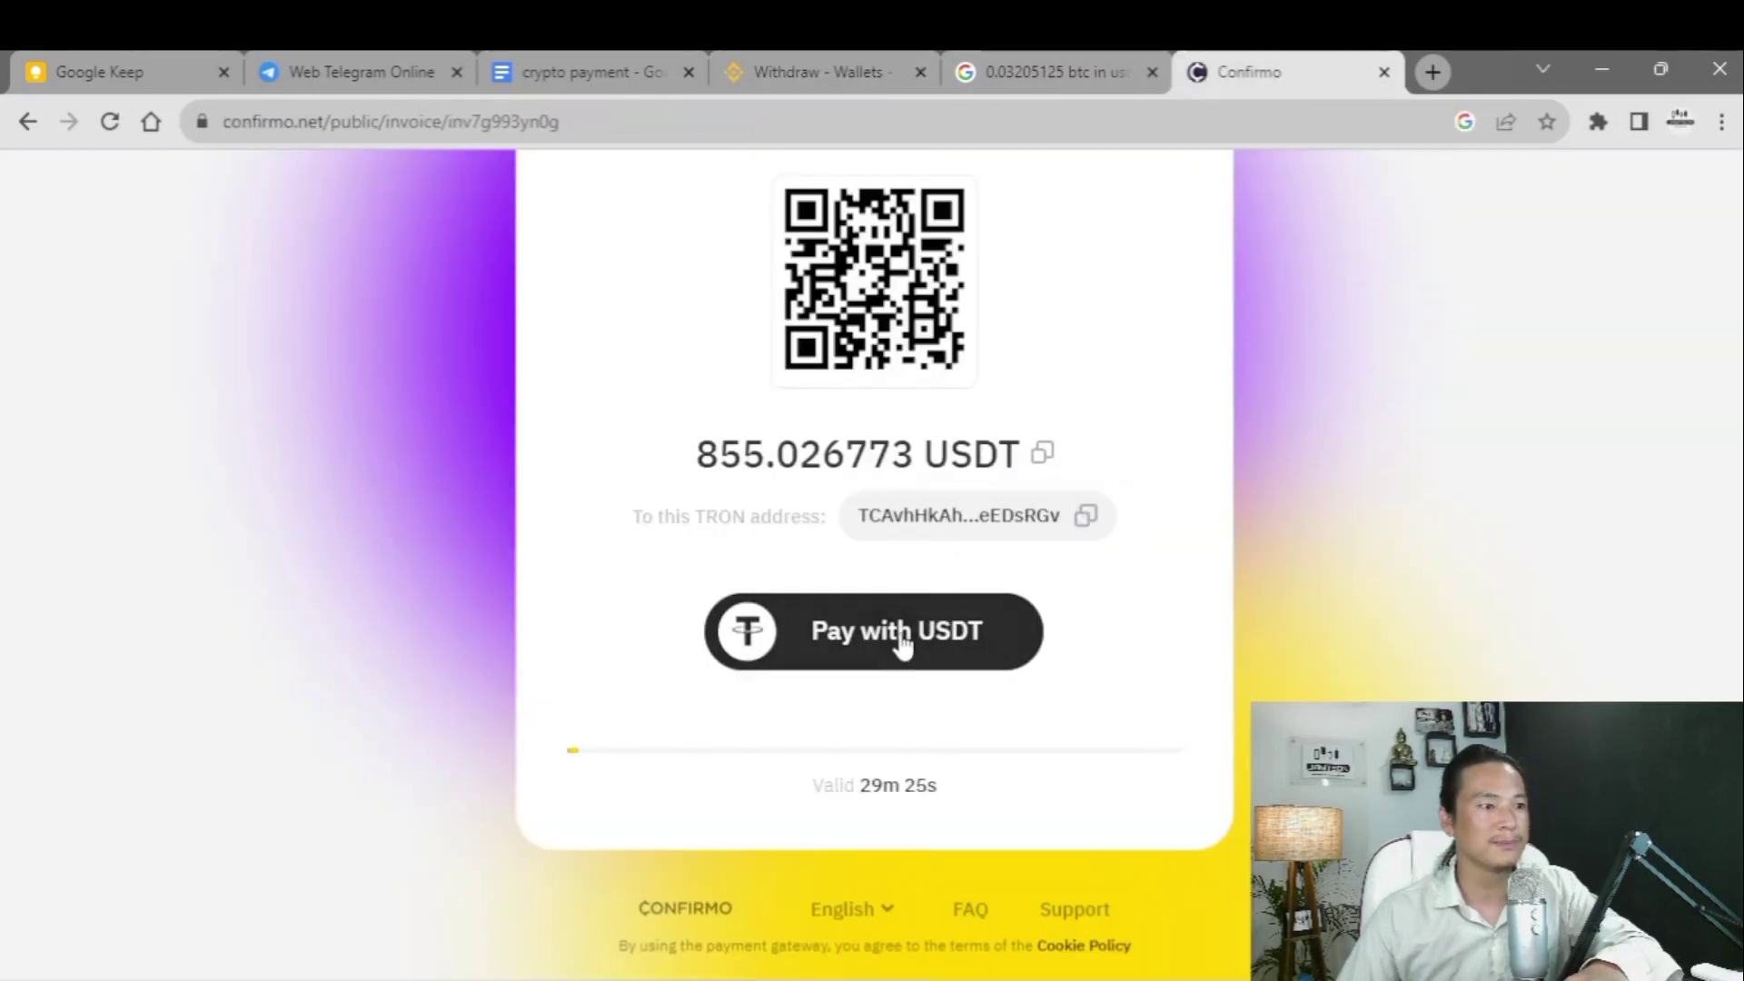
scroll(900, 510, "up", 1)
scroll(875, 554, "up", 1)
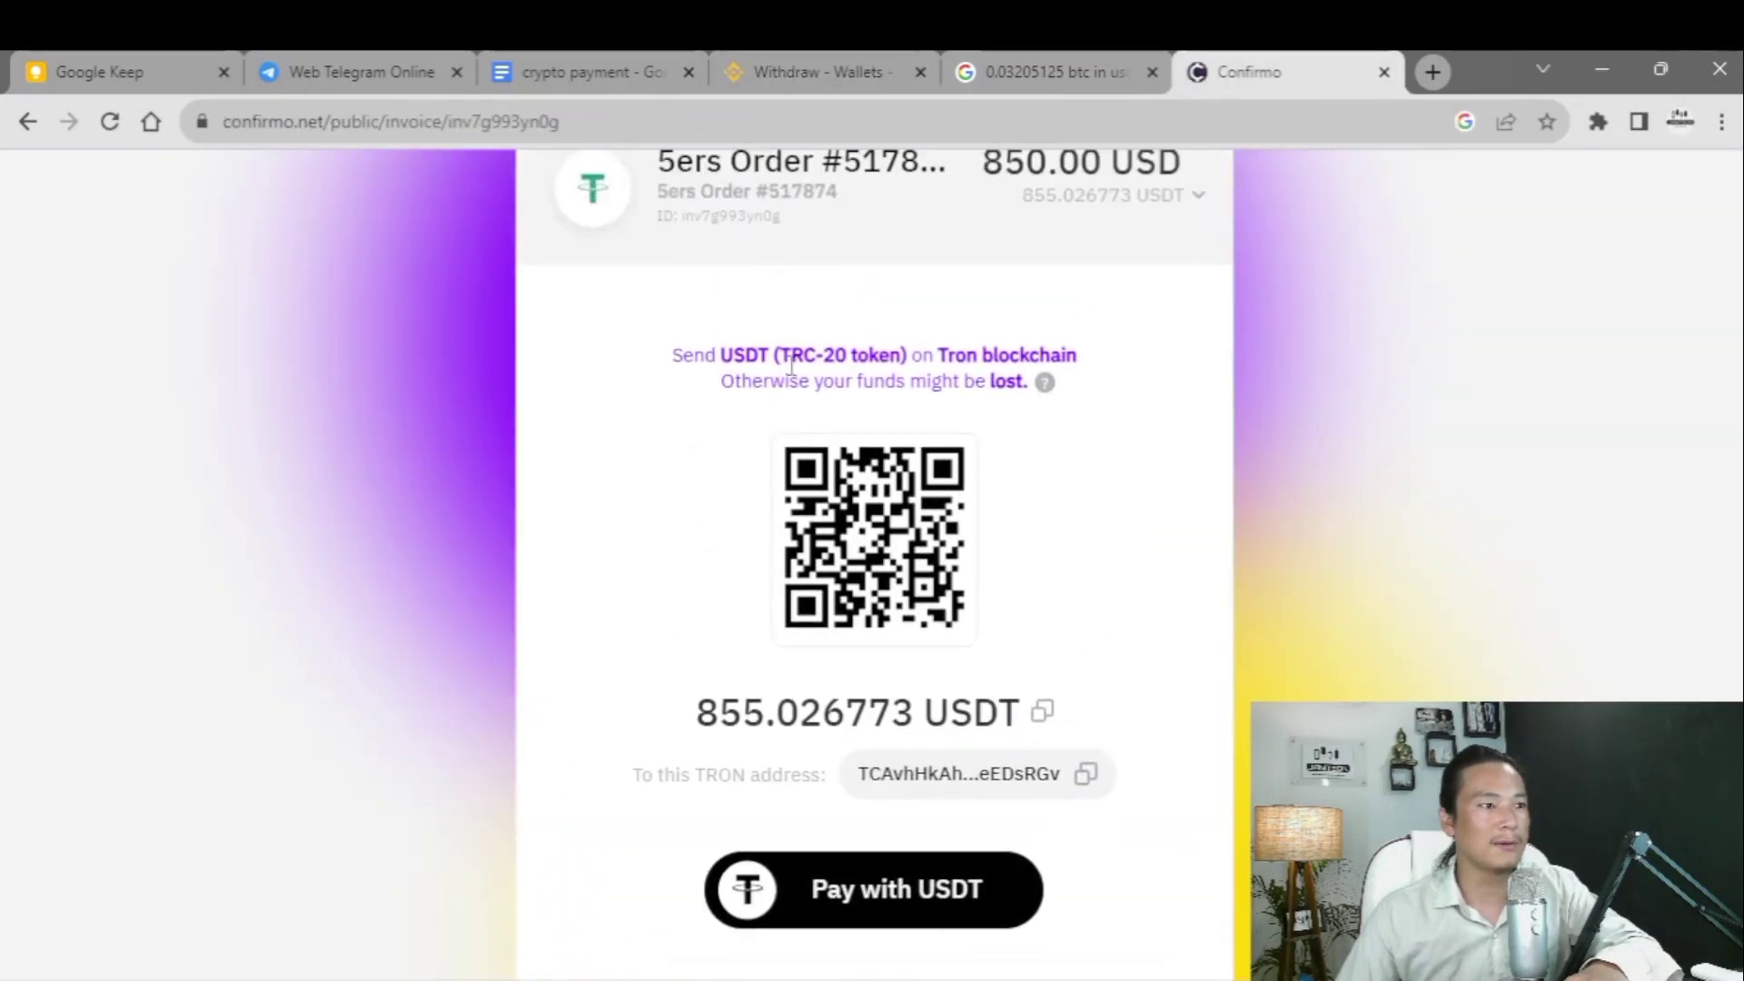
left_click_drag(782, 347, 894, 345)
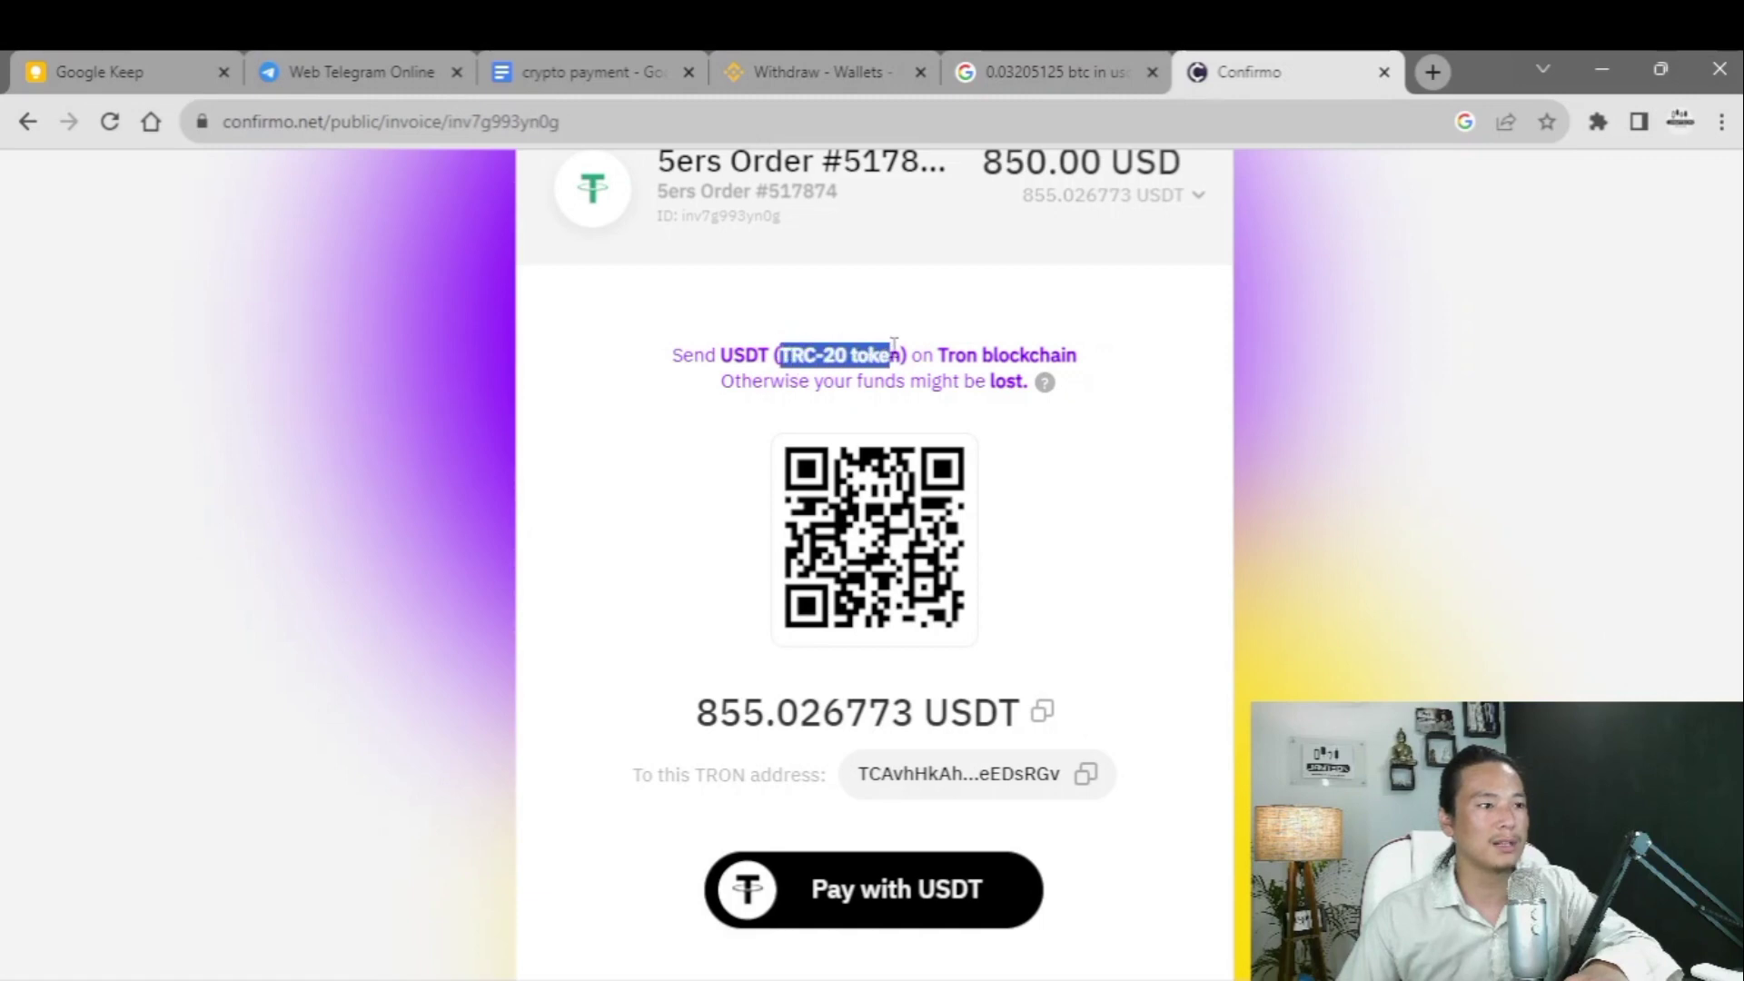
- Pick the Tron (TRC20) network on the Binance withdrawal form
left_click(822, 71)
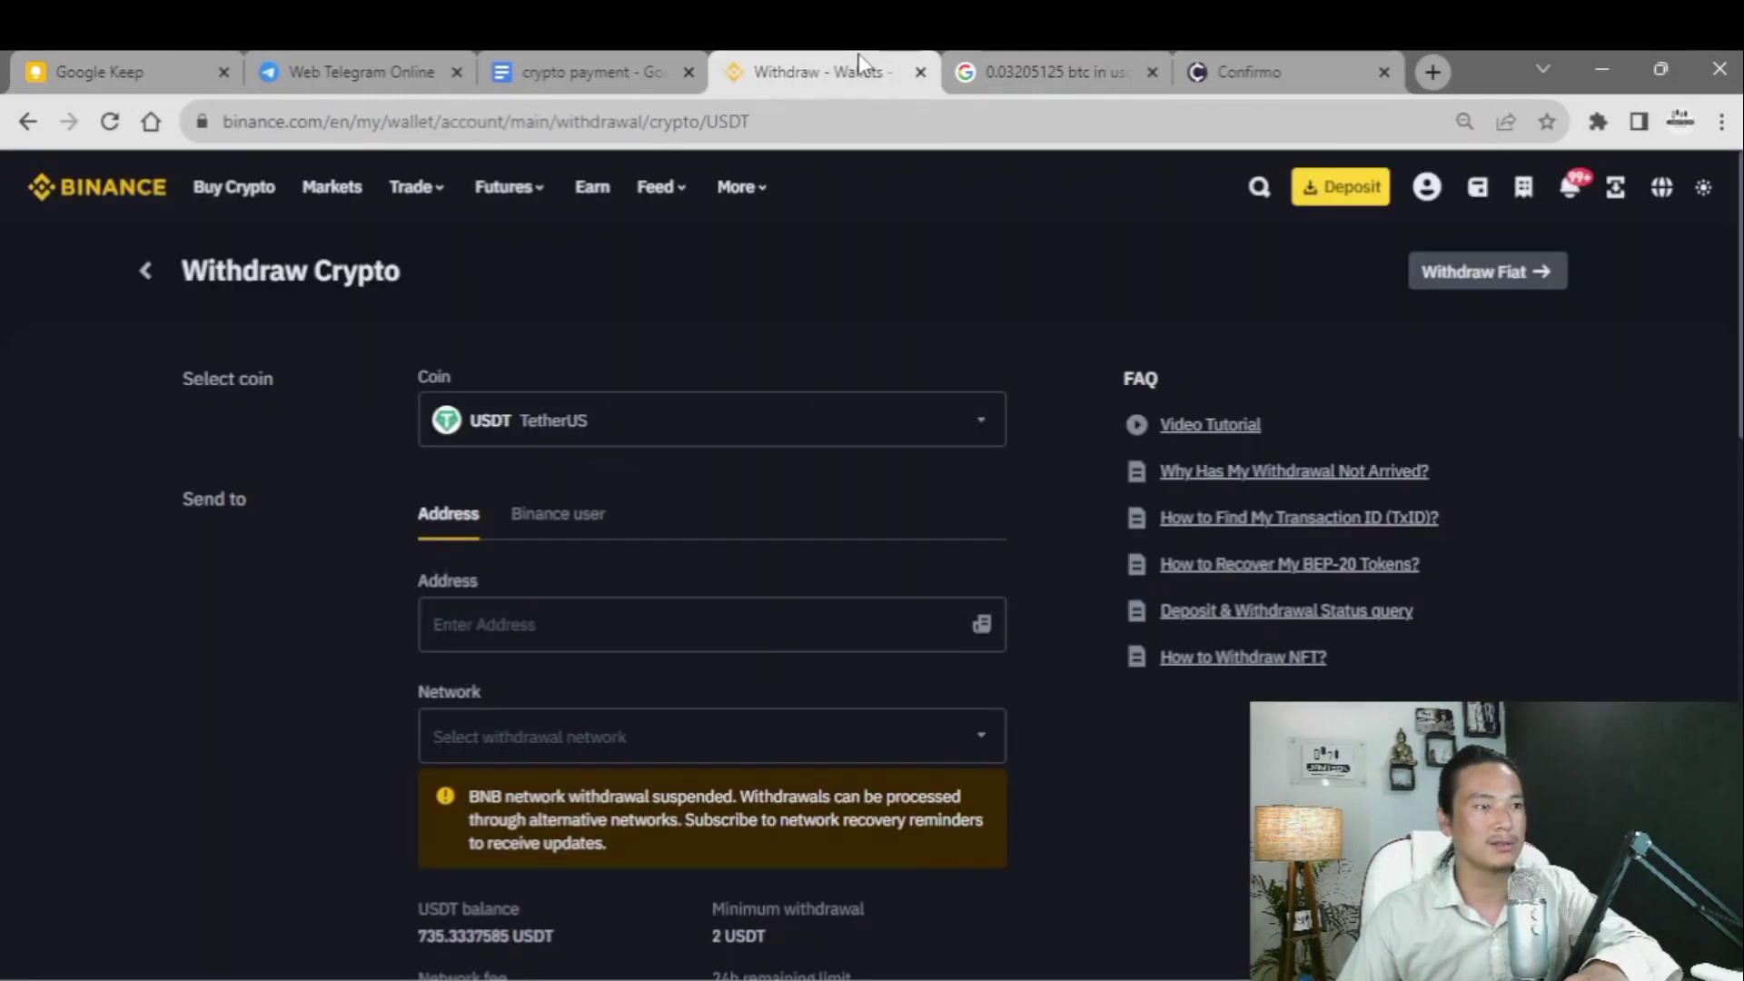
left_click(527, 623)
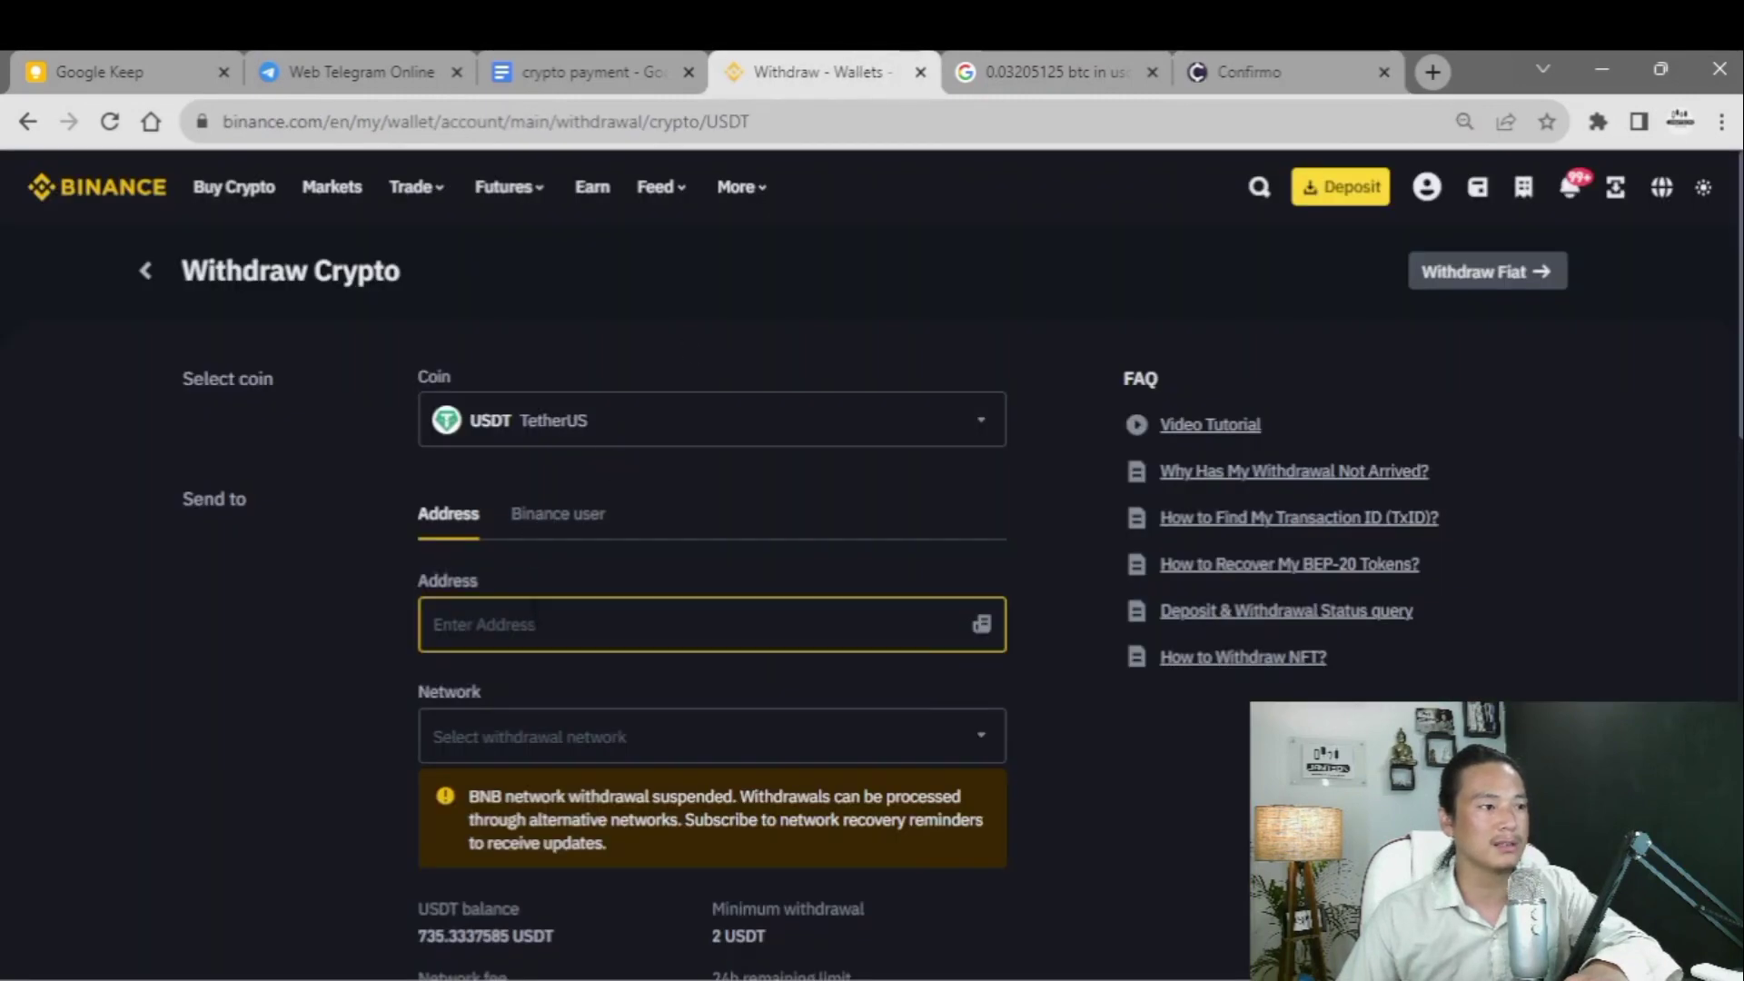
left_click(342, 717)
left_click(520, 766)
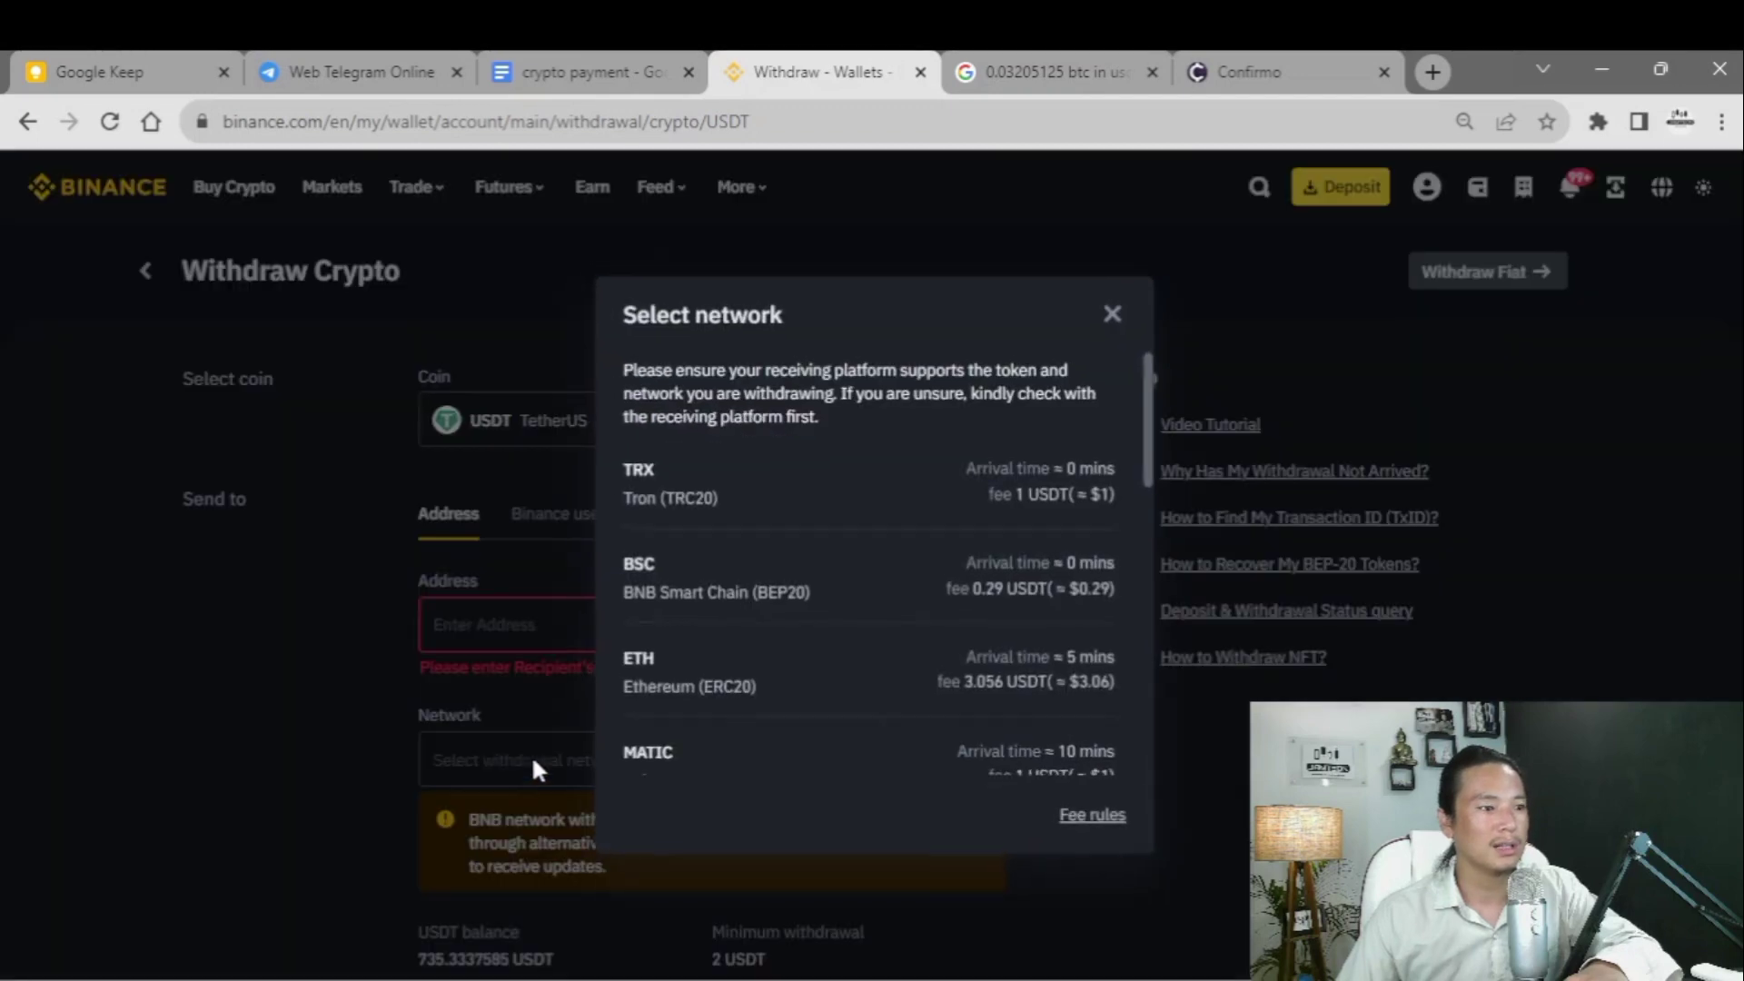
scroll(712, 603, "down", 4)
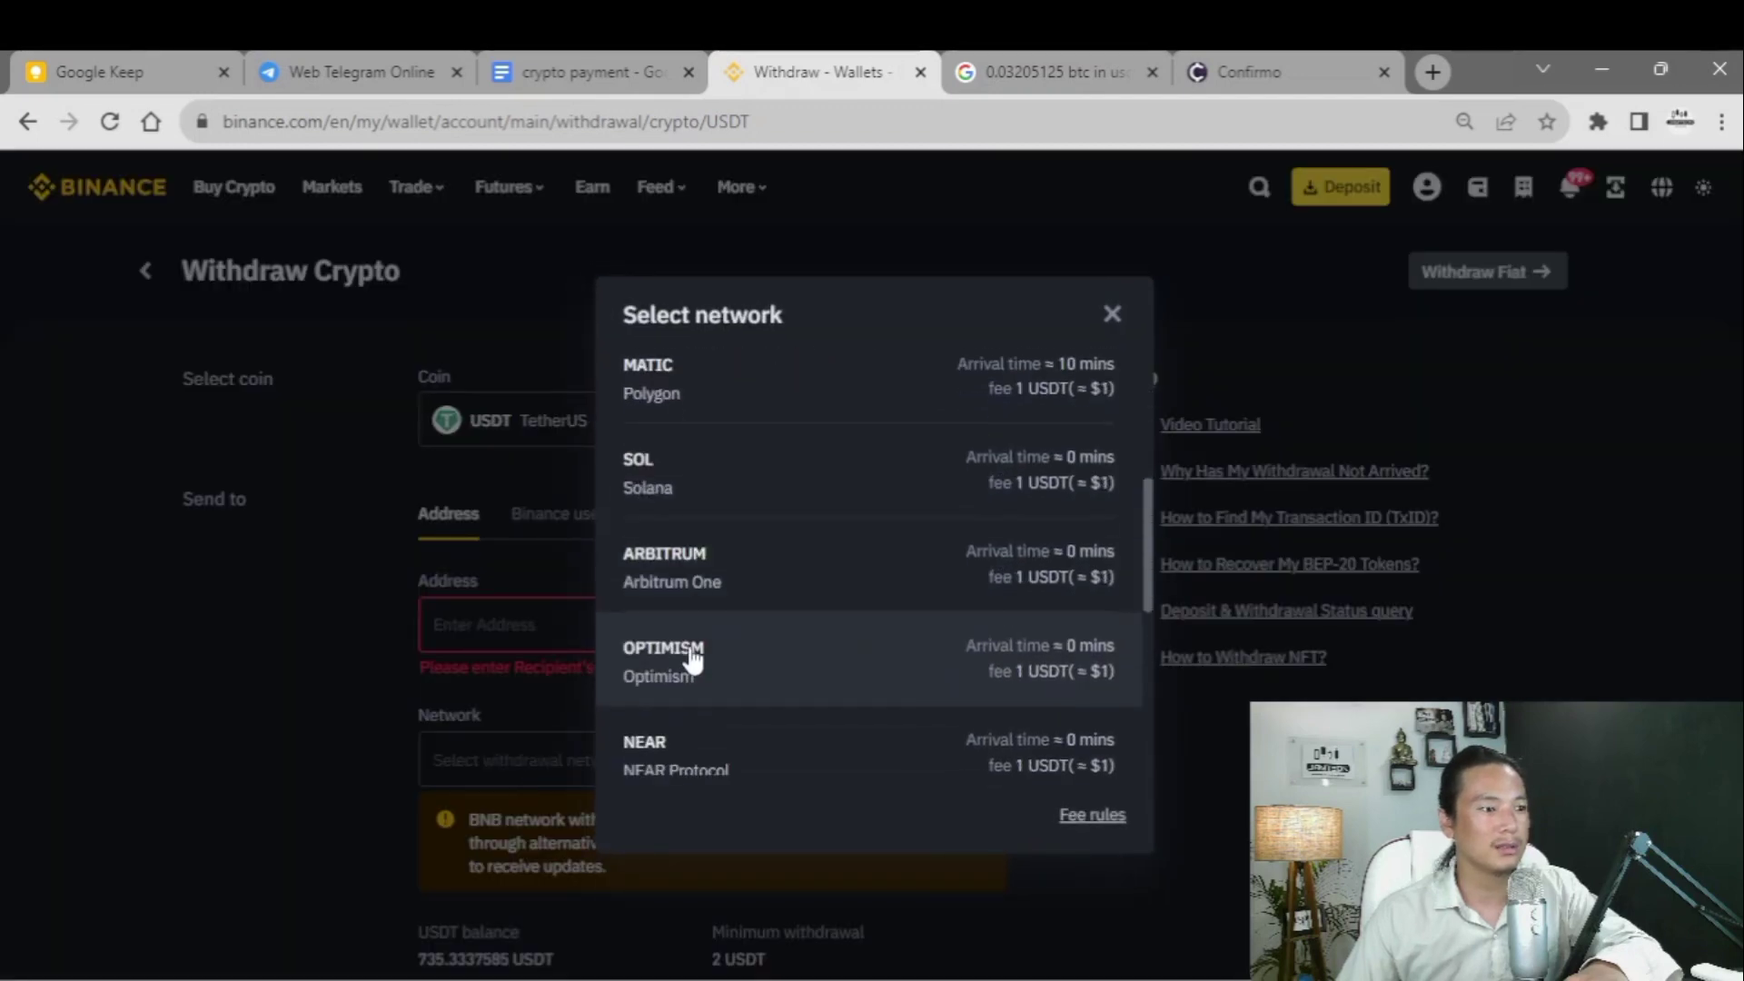
scroll(712, 603, "up", 4)
left_click(713, 505)
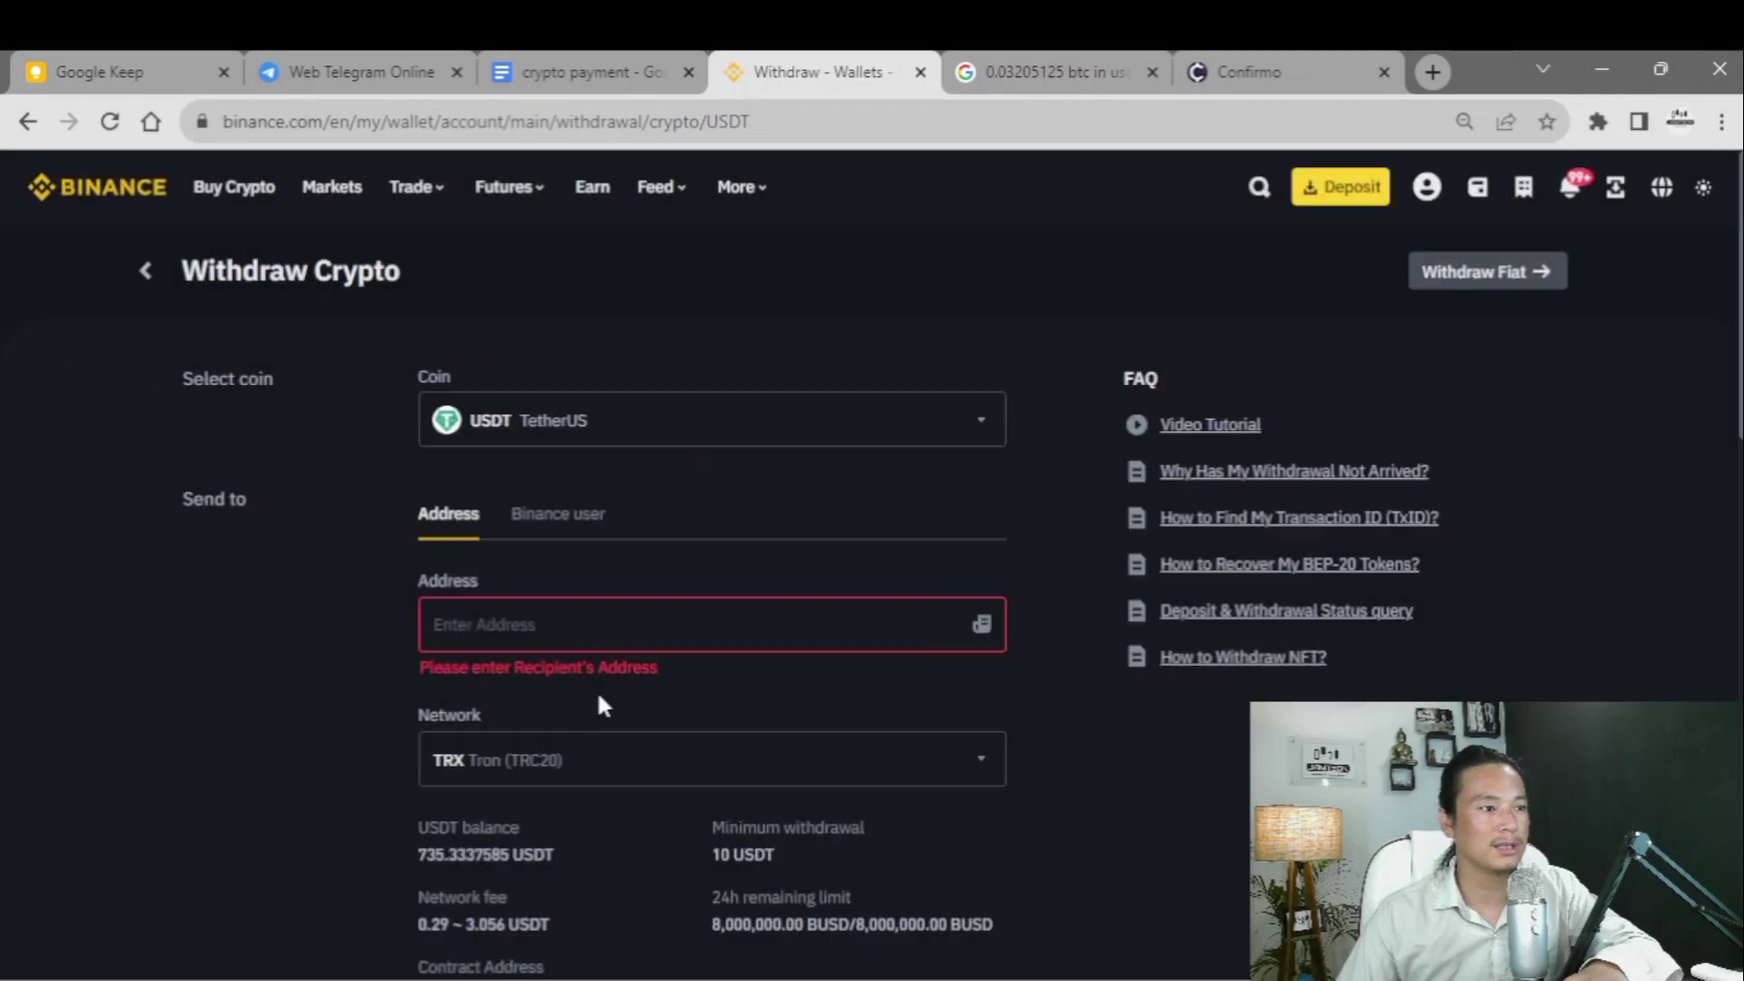
left_click(713, 625)
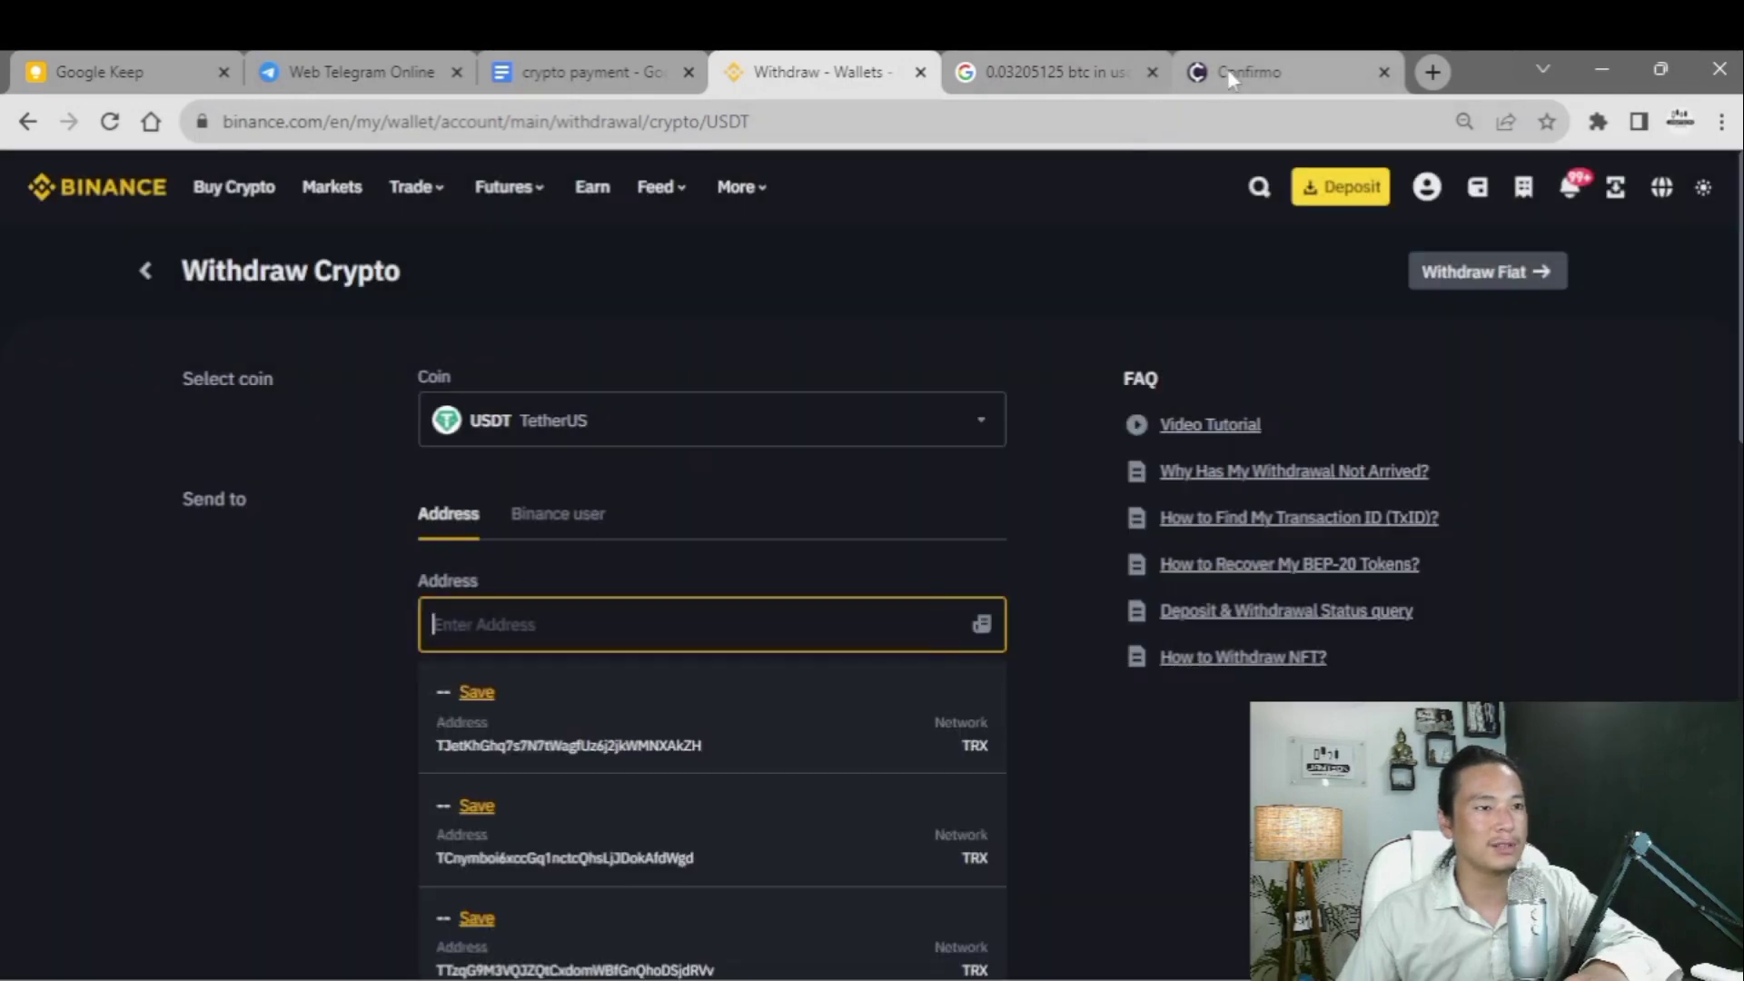
- Paste the Confirmo TRON address as recipient and reselect the Tron (TRC20) network
left_click(1244, 72)
scroll(767, 651, "down", 1)
left_click(1086, 646)
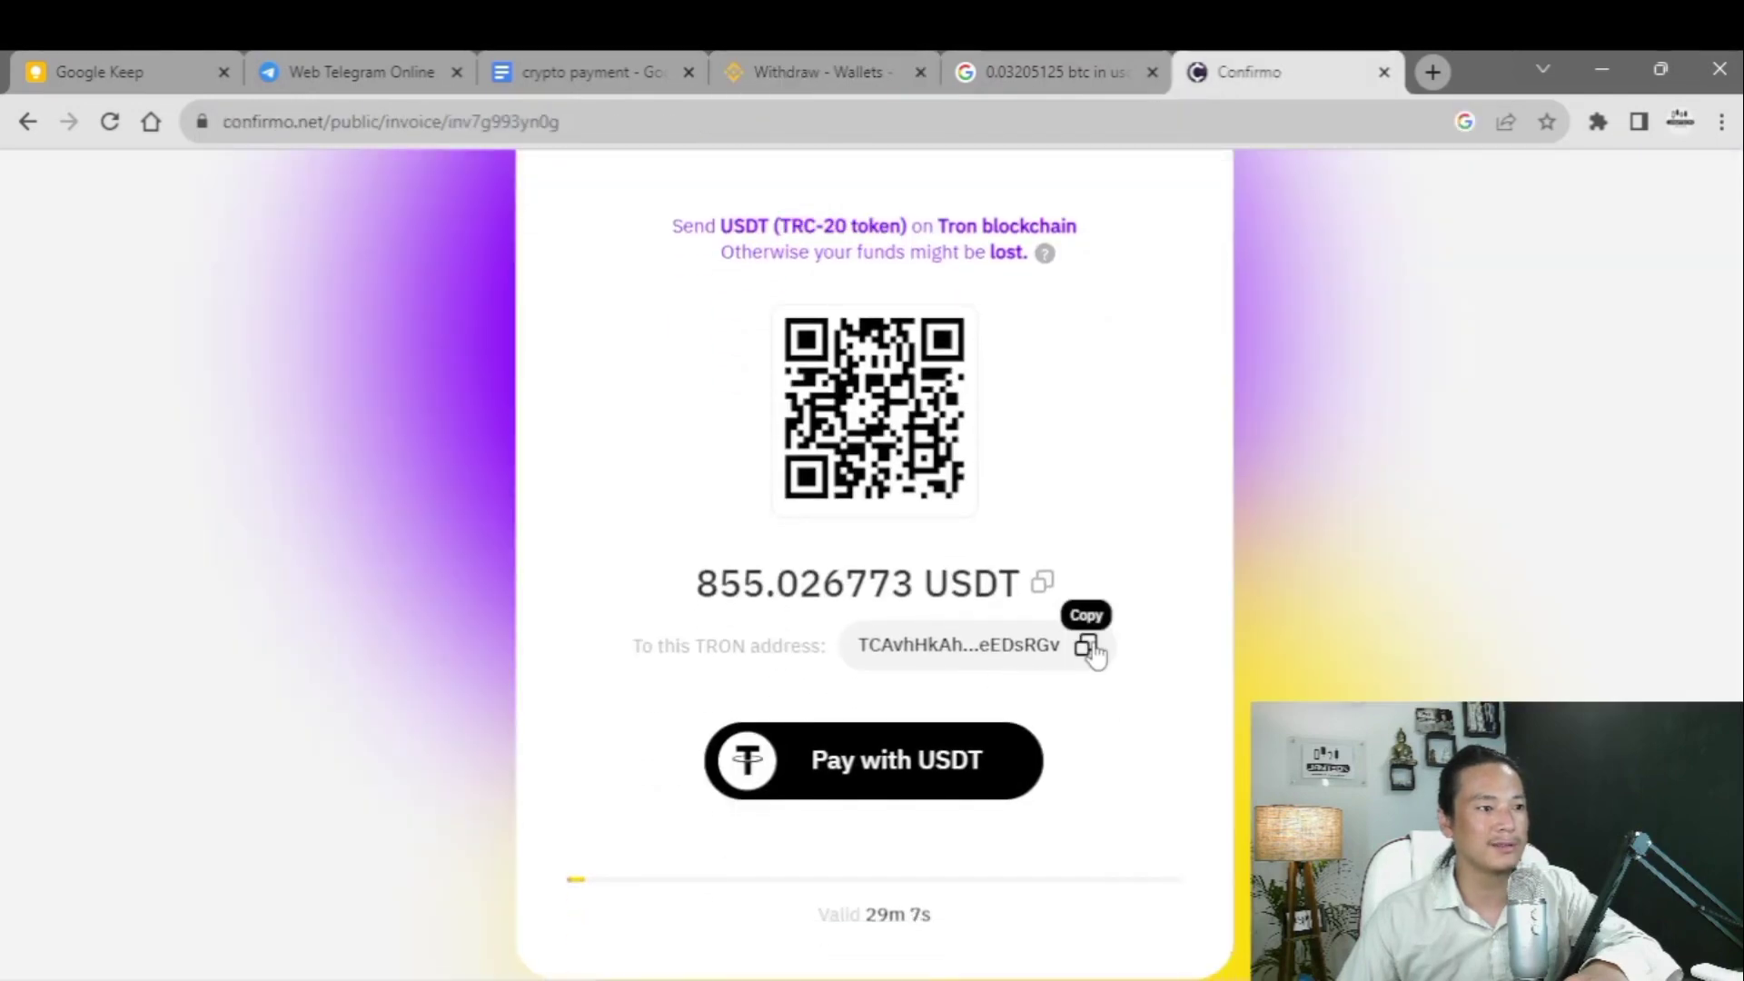
left_click(859, 78)
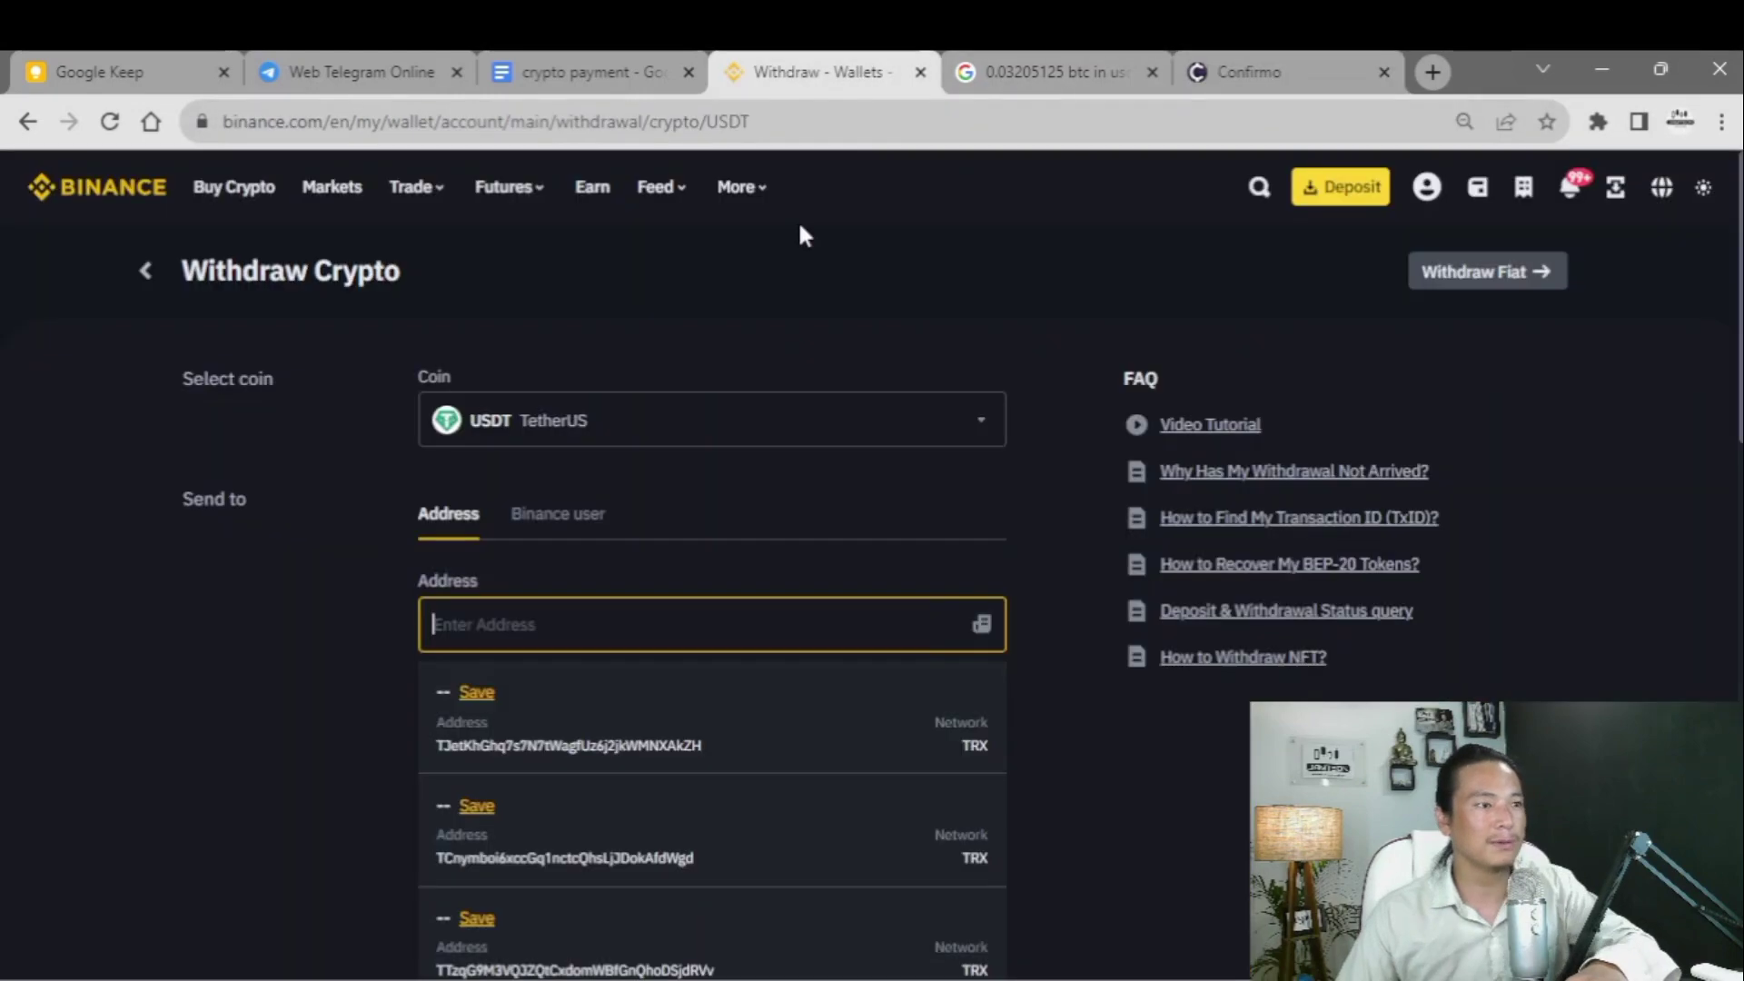
key("ctrl+v")
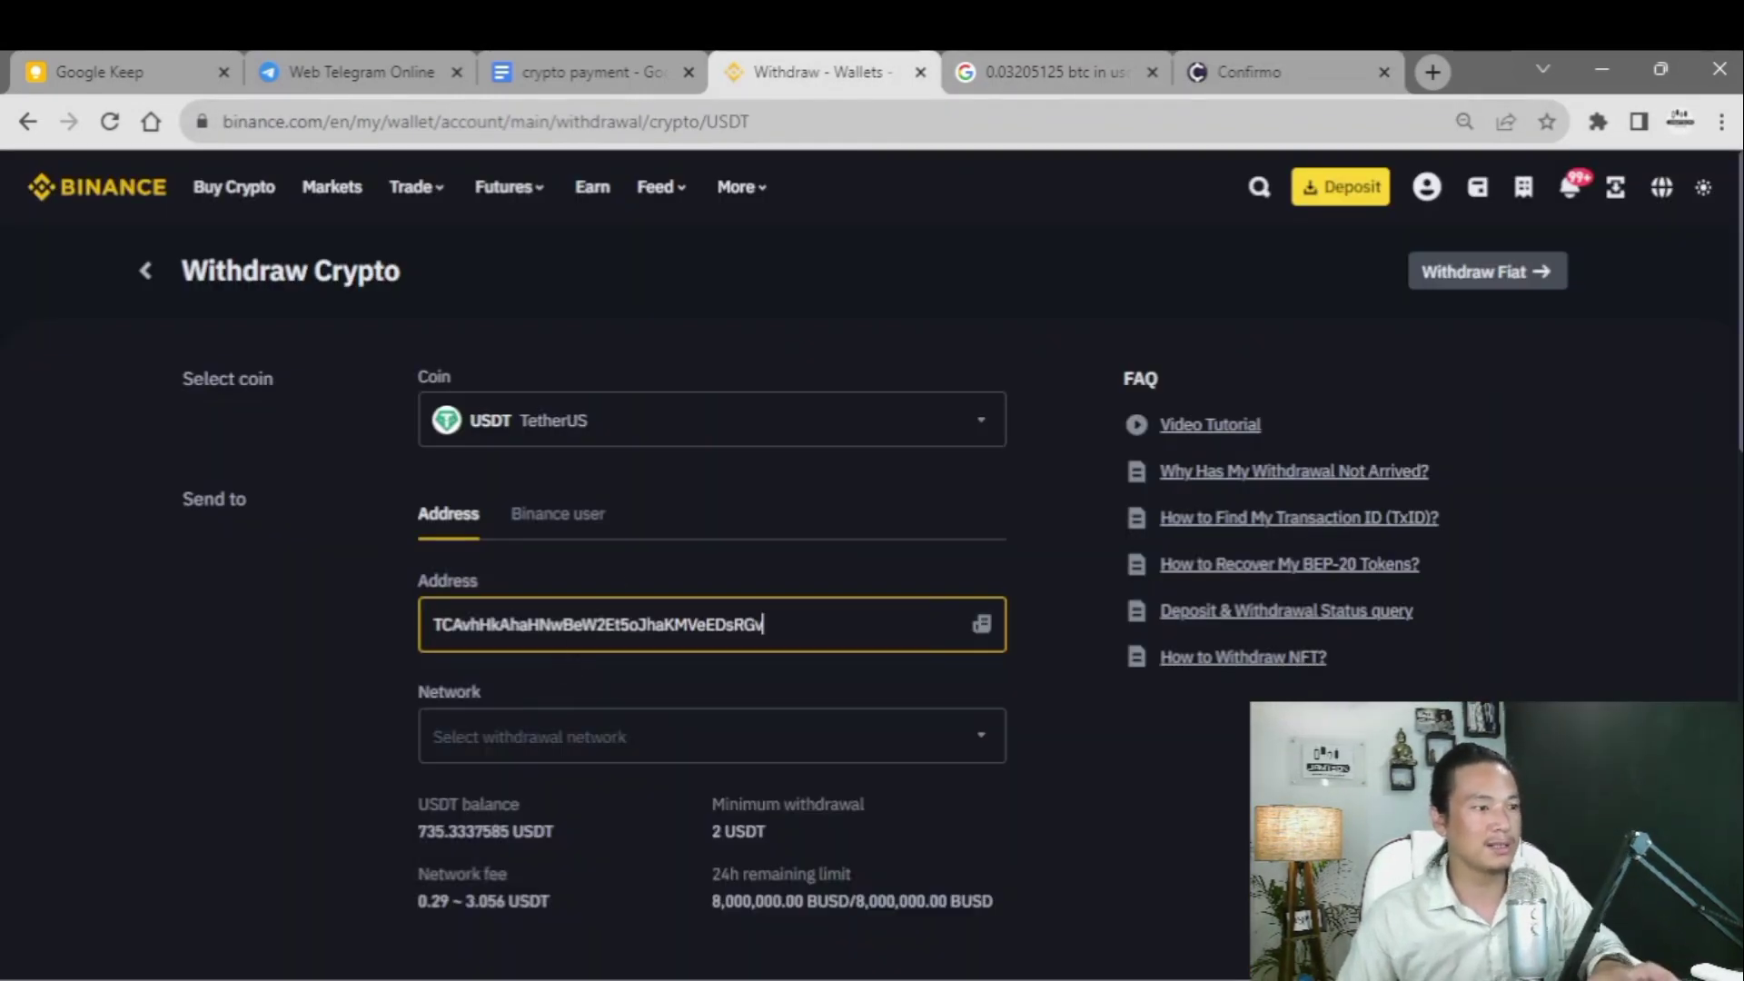
left_click(566, 734)
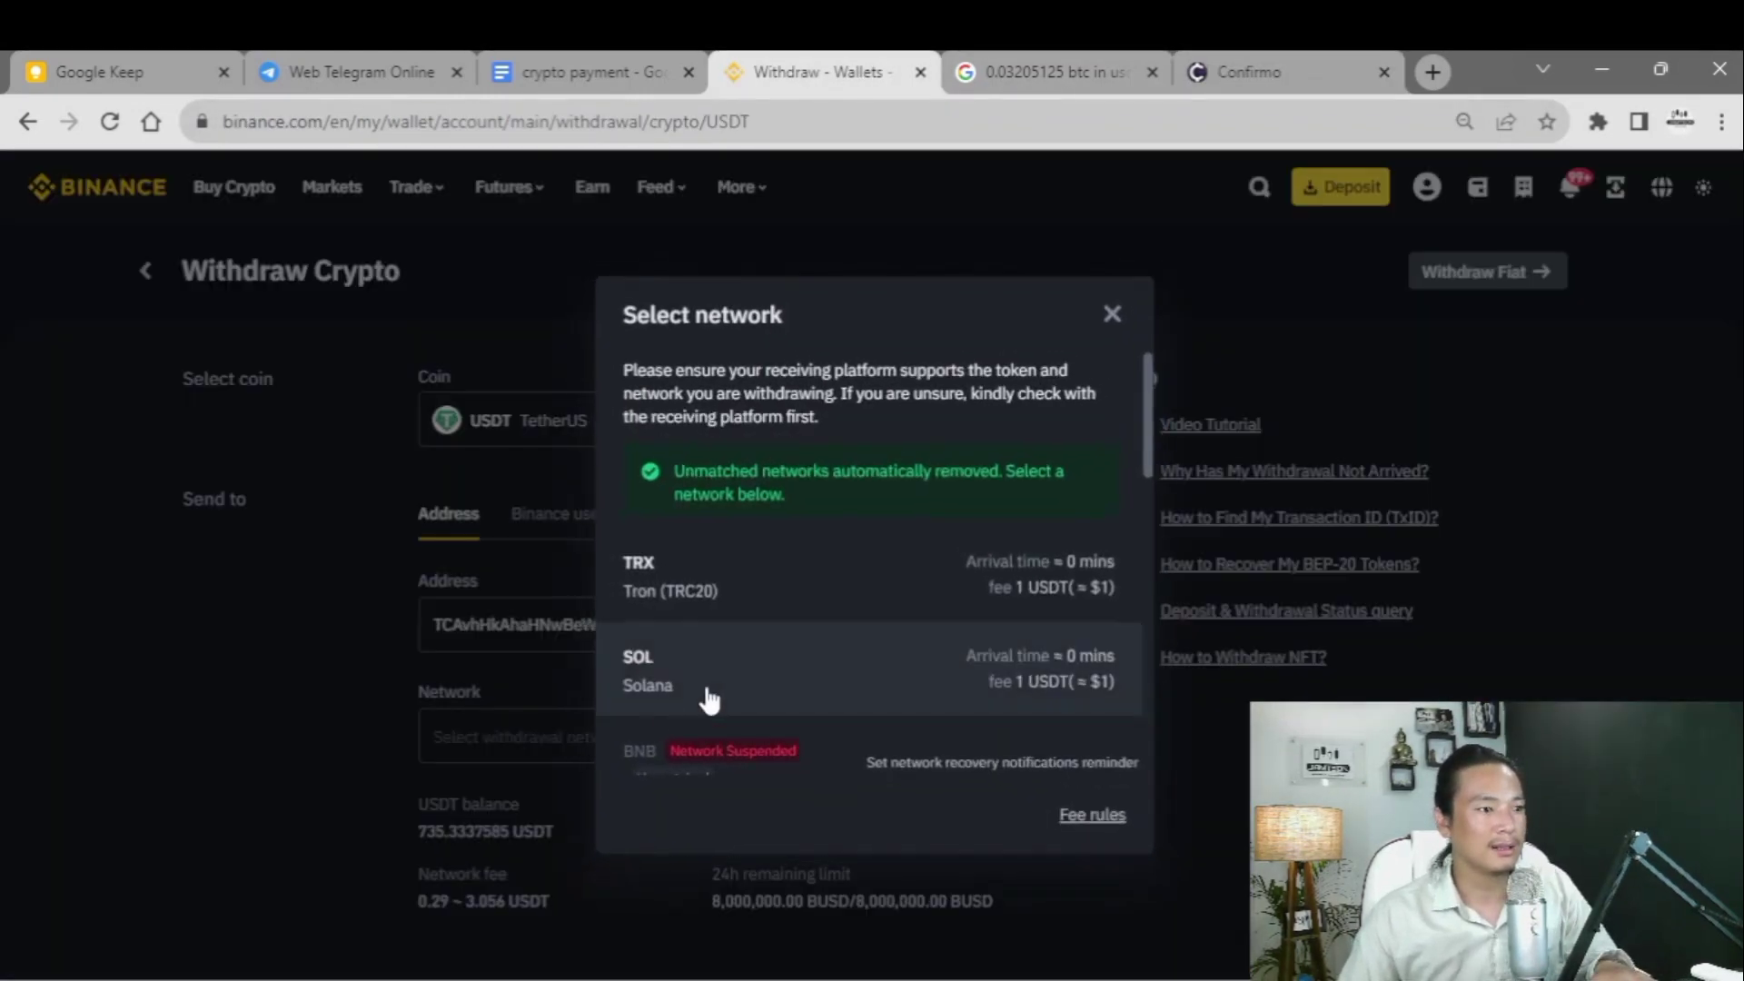
left_click(702, 595)
scroll(331, 688, "down", 3)
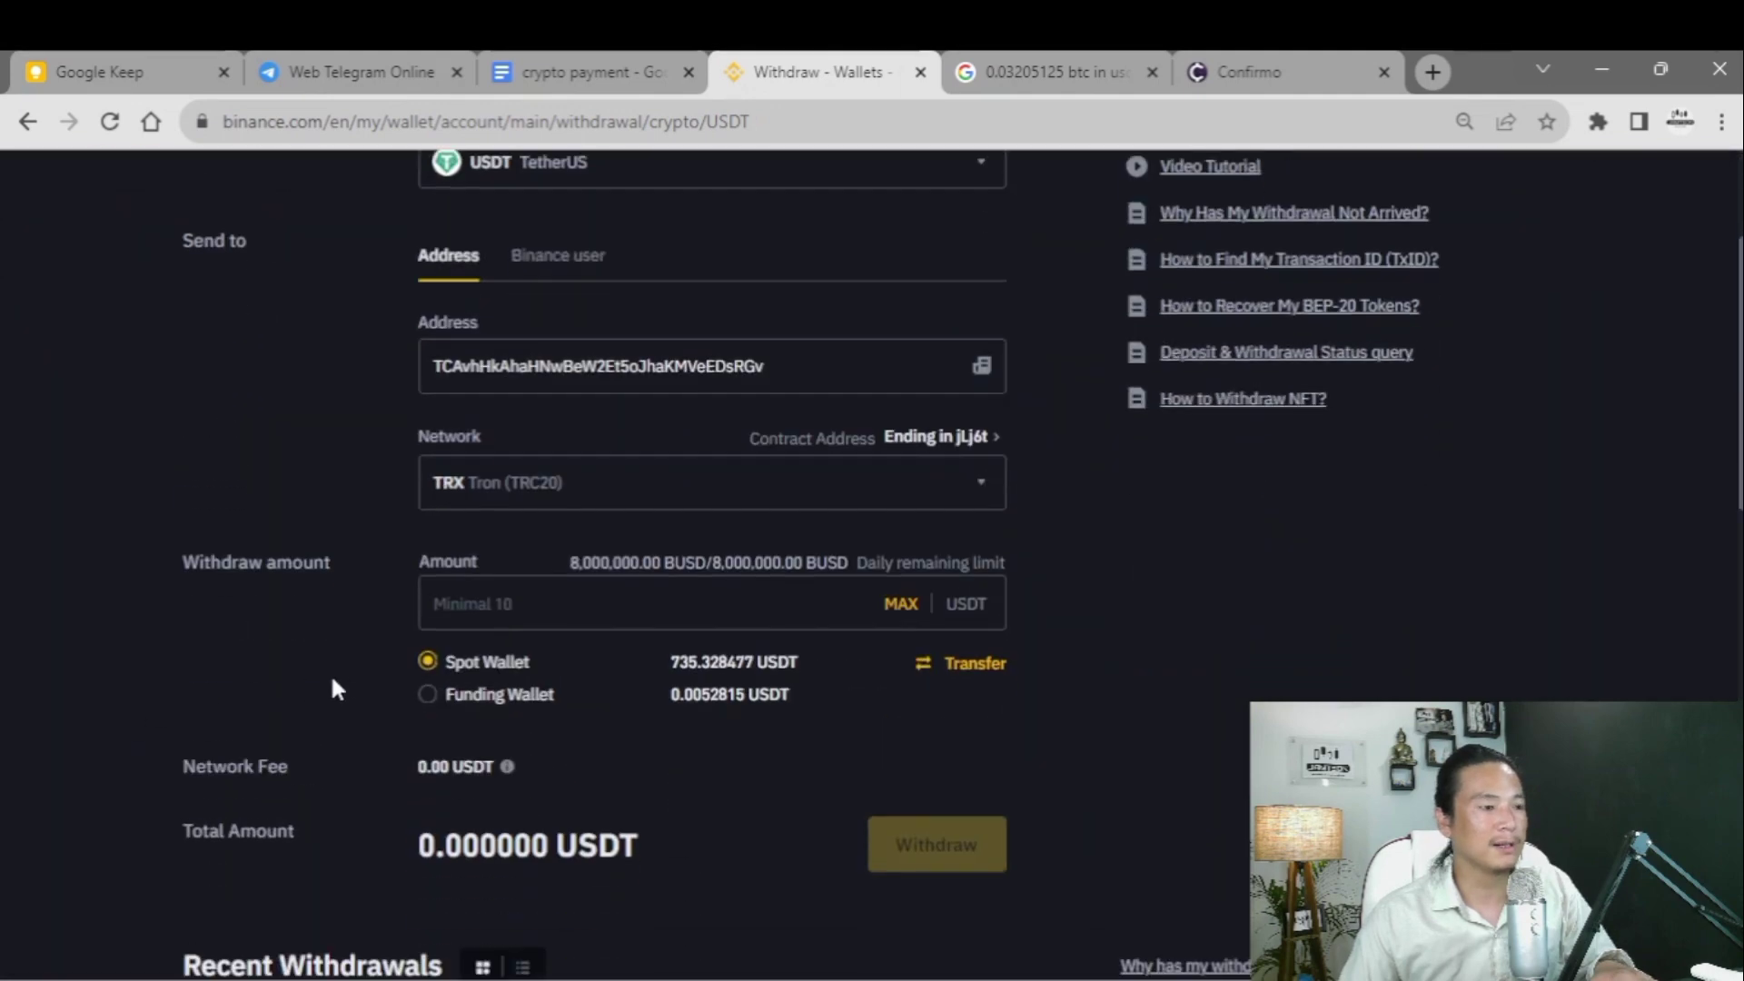
scroll(427, 382, "up", 2)
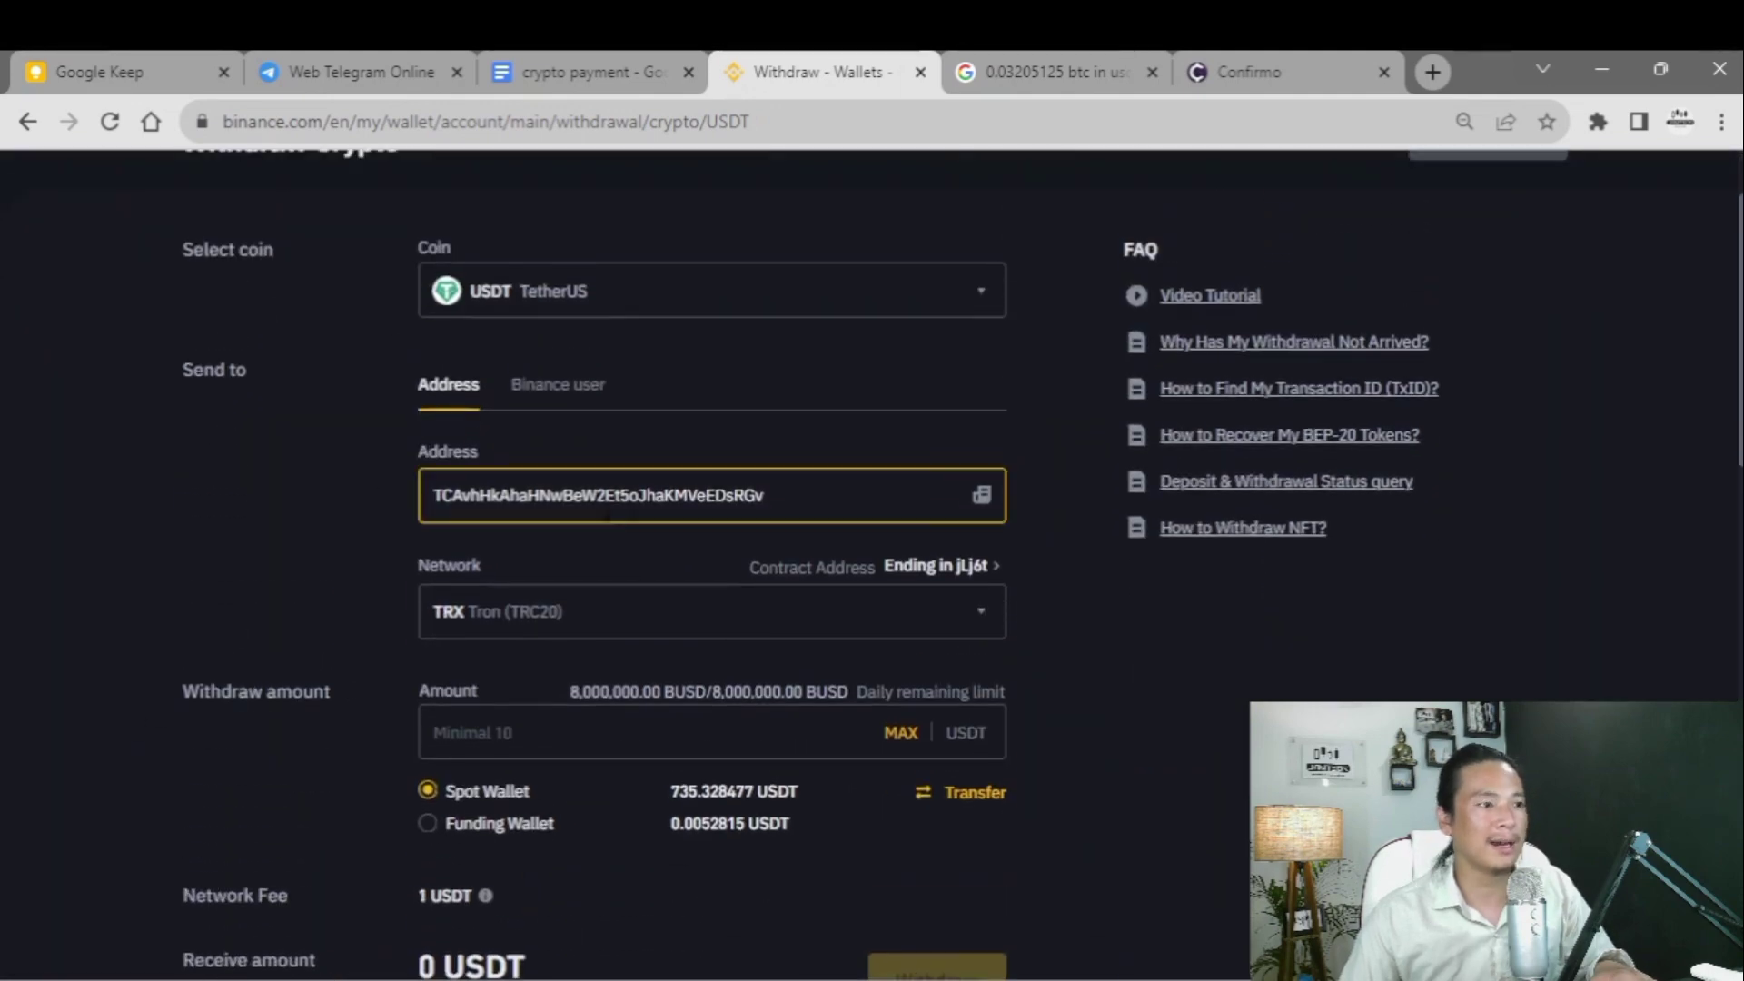
- Copy the 855.026773 USDT invoice amount and paste it as the withdrawal amount
left_click(527, 732)
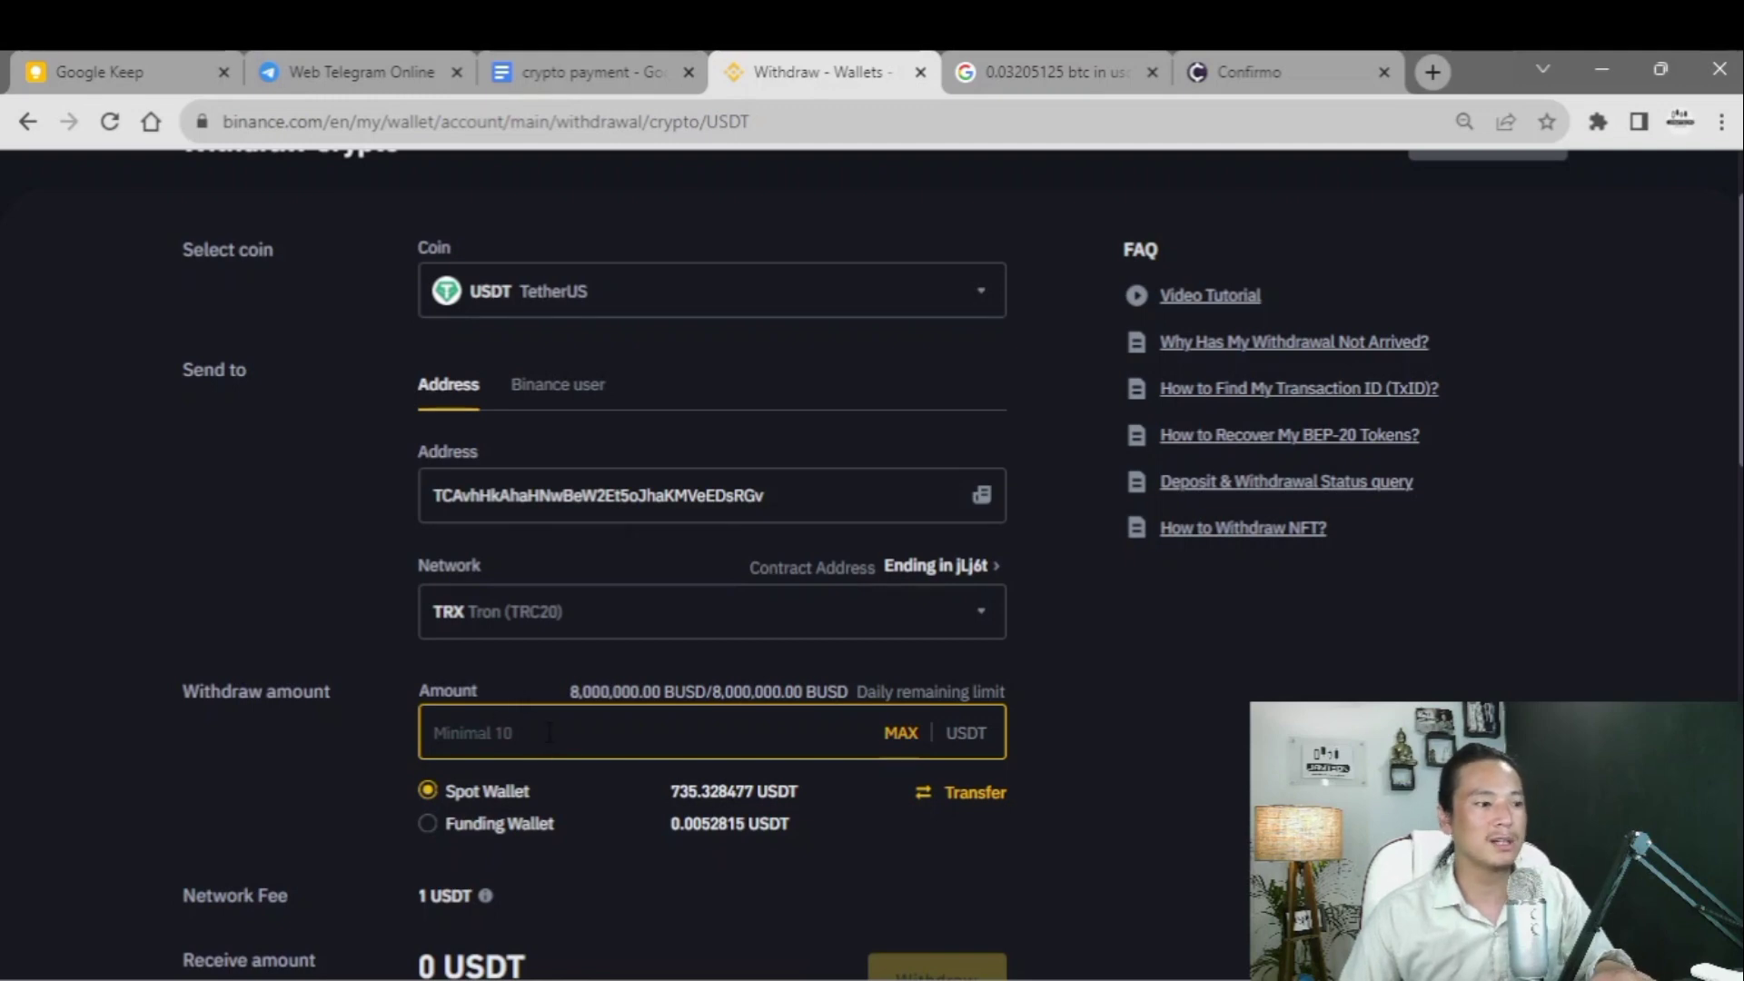
left_click(1271, 80)
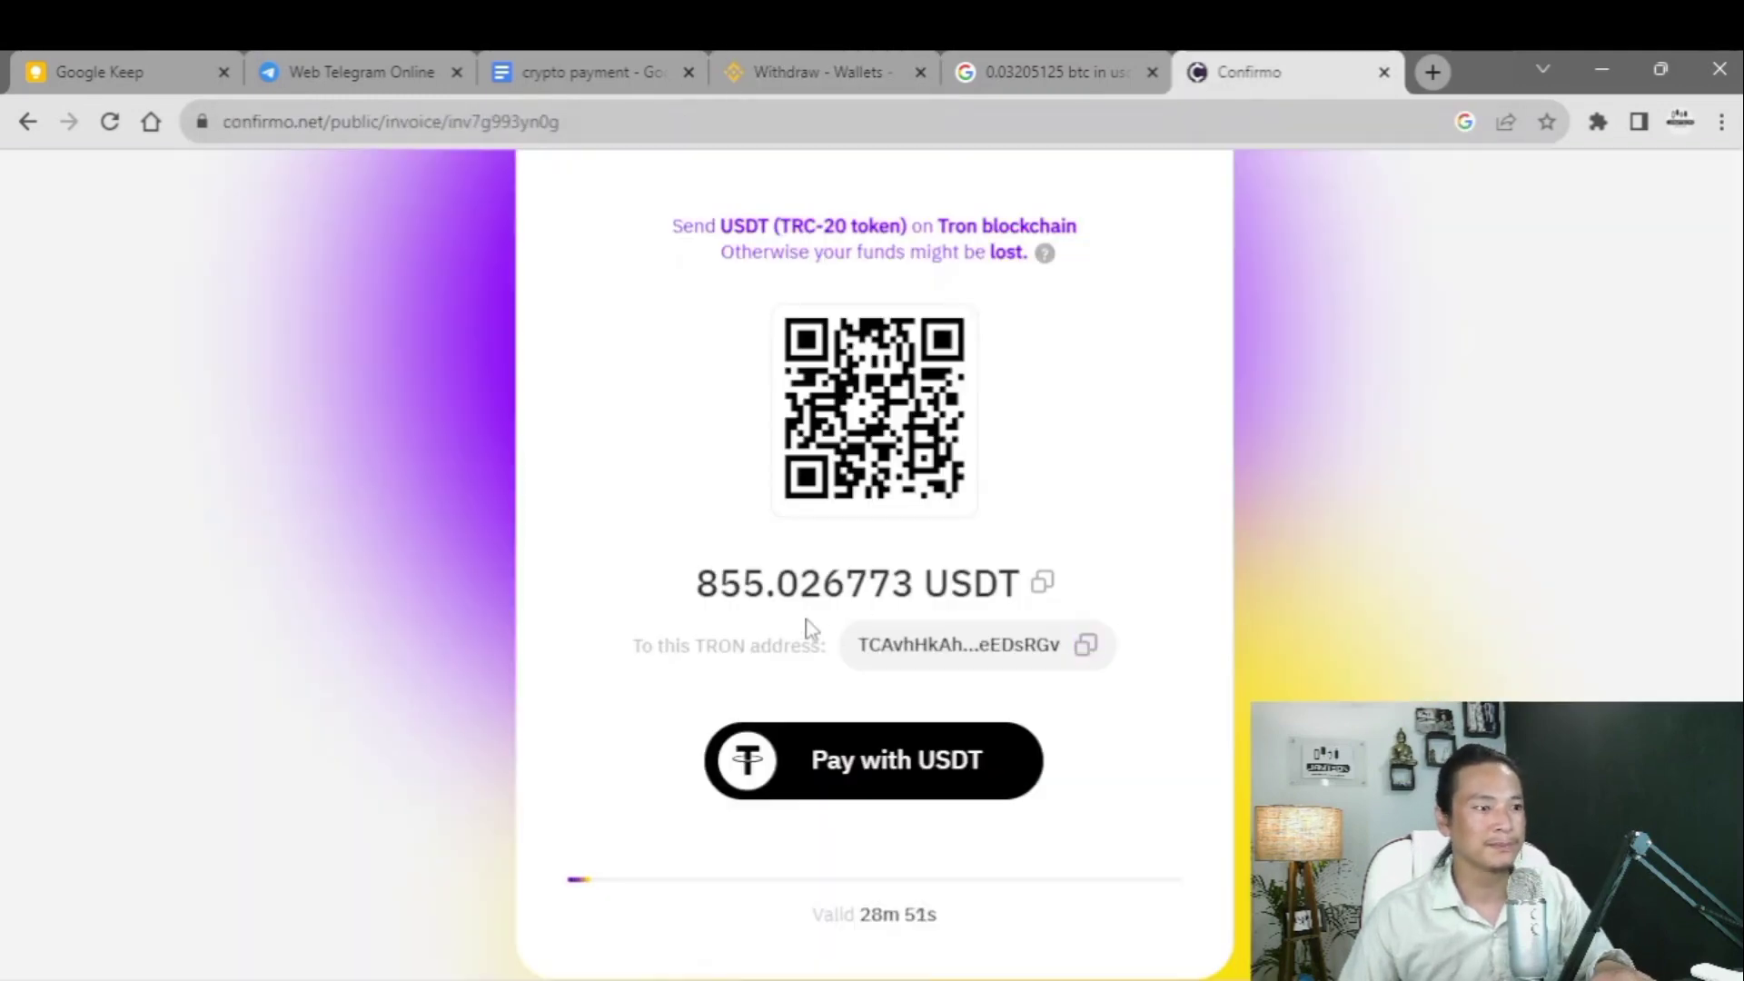
left_click(1042, 582)
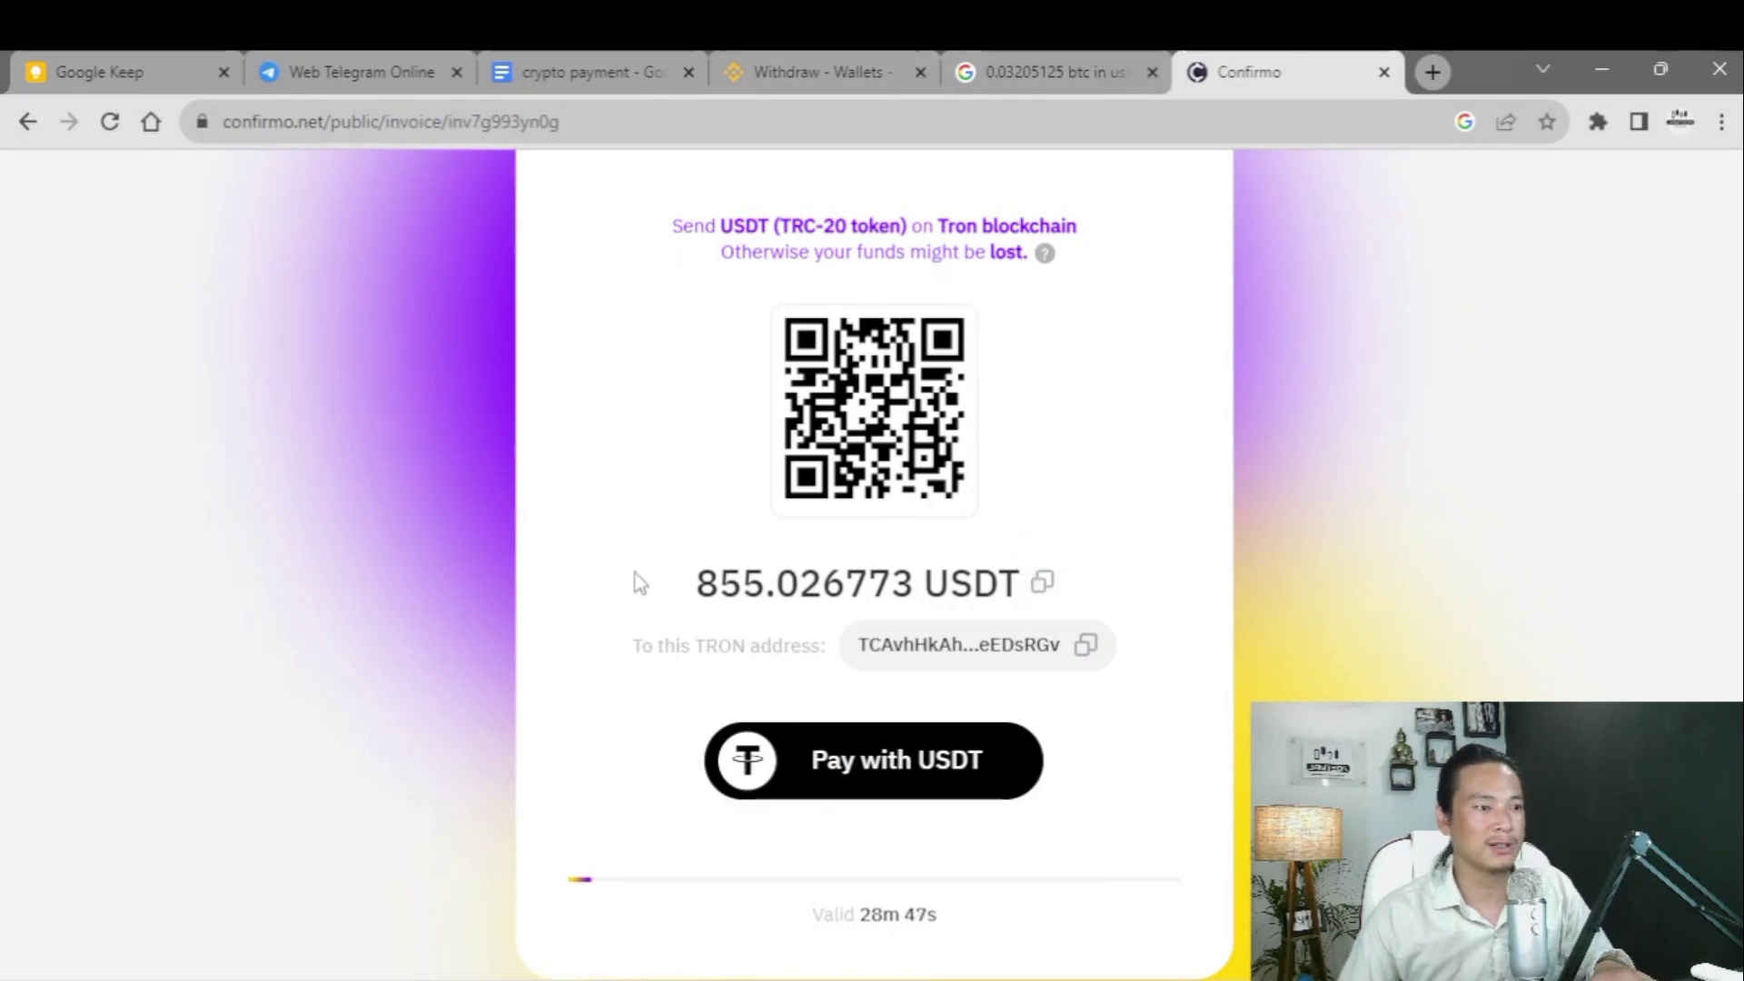
left_click(821, 77)
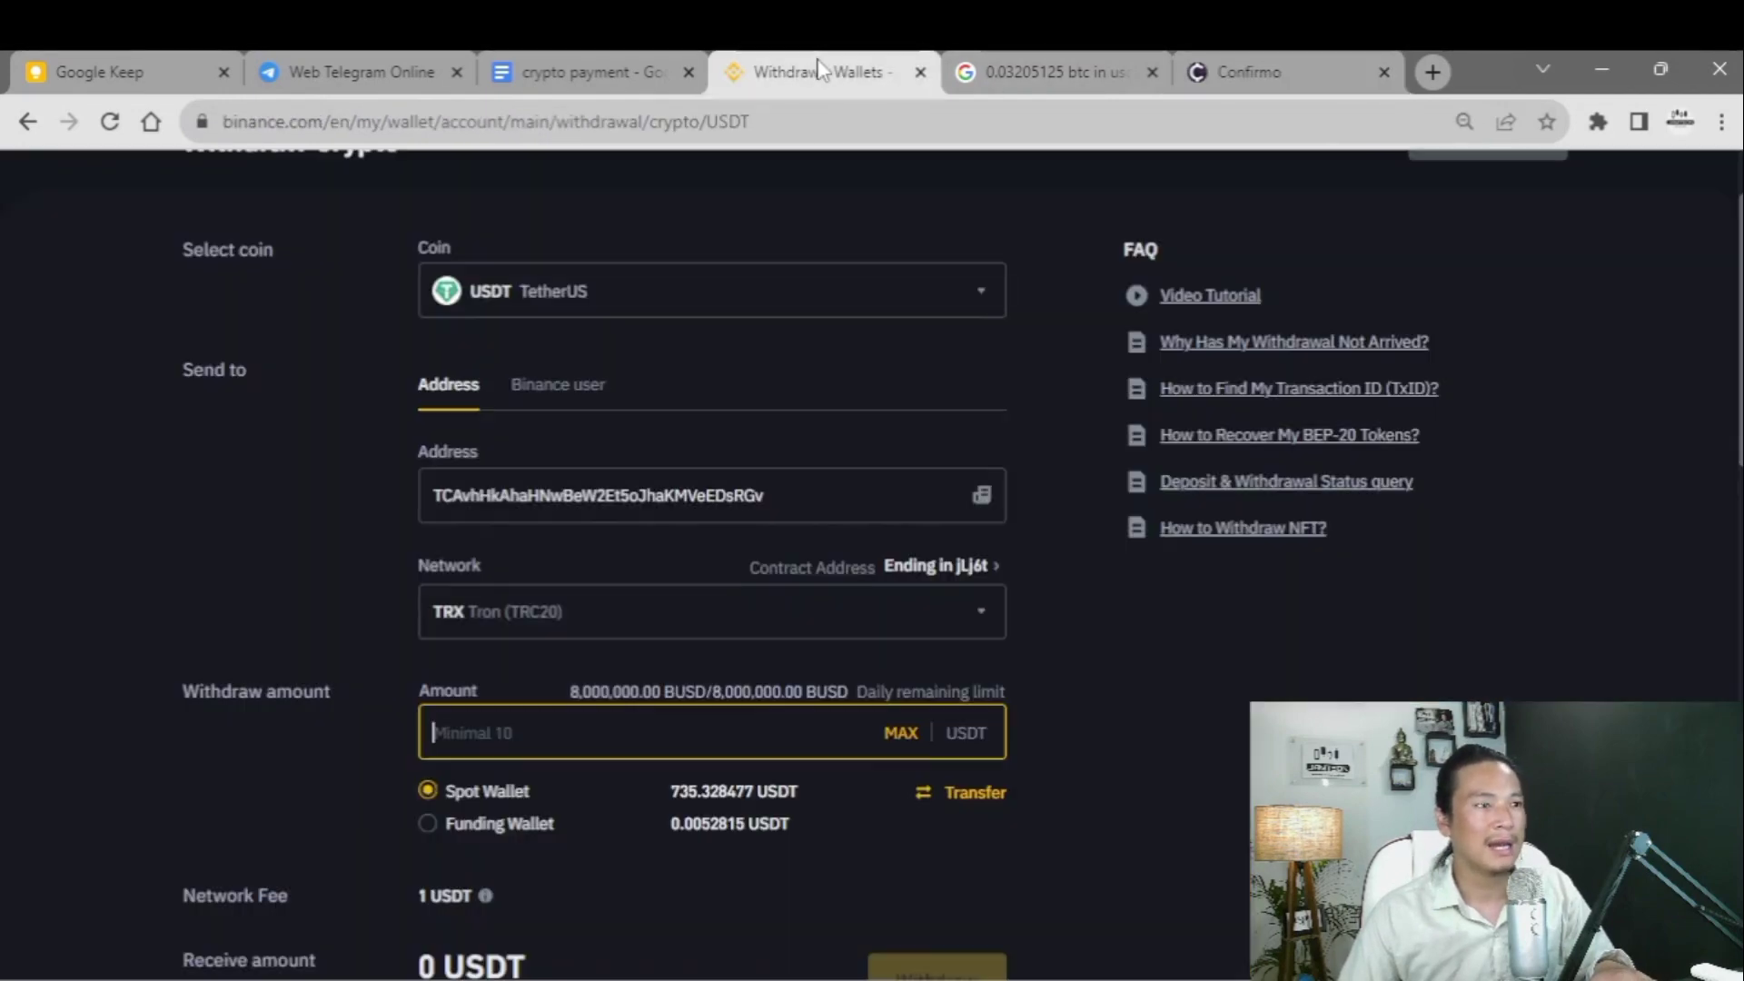
key("ctrl+v")
scroll(545, 749, "down", 2)
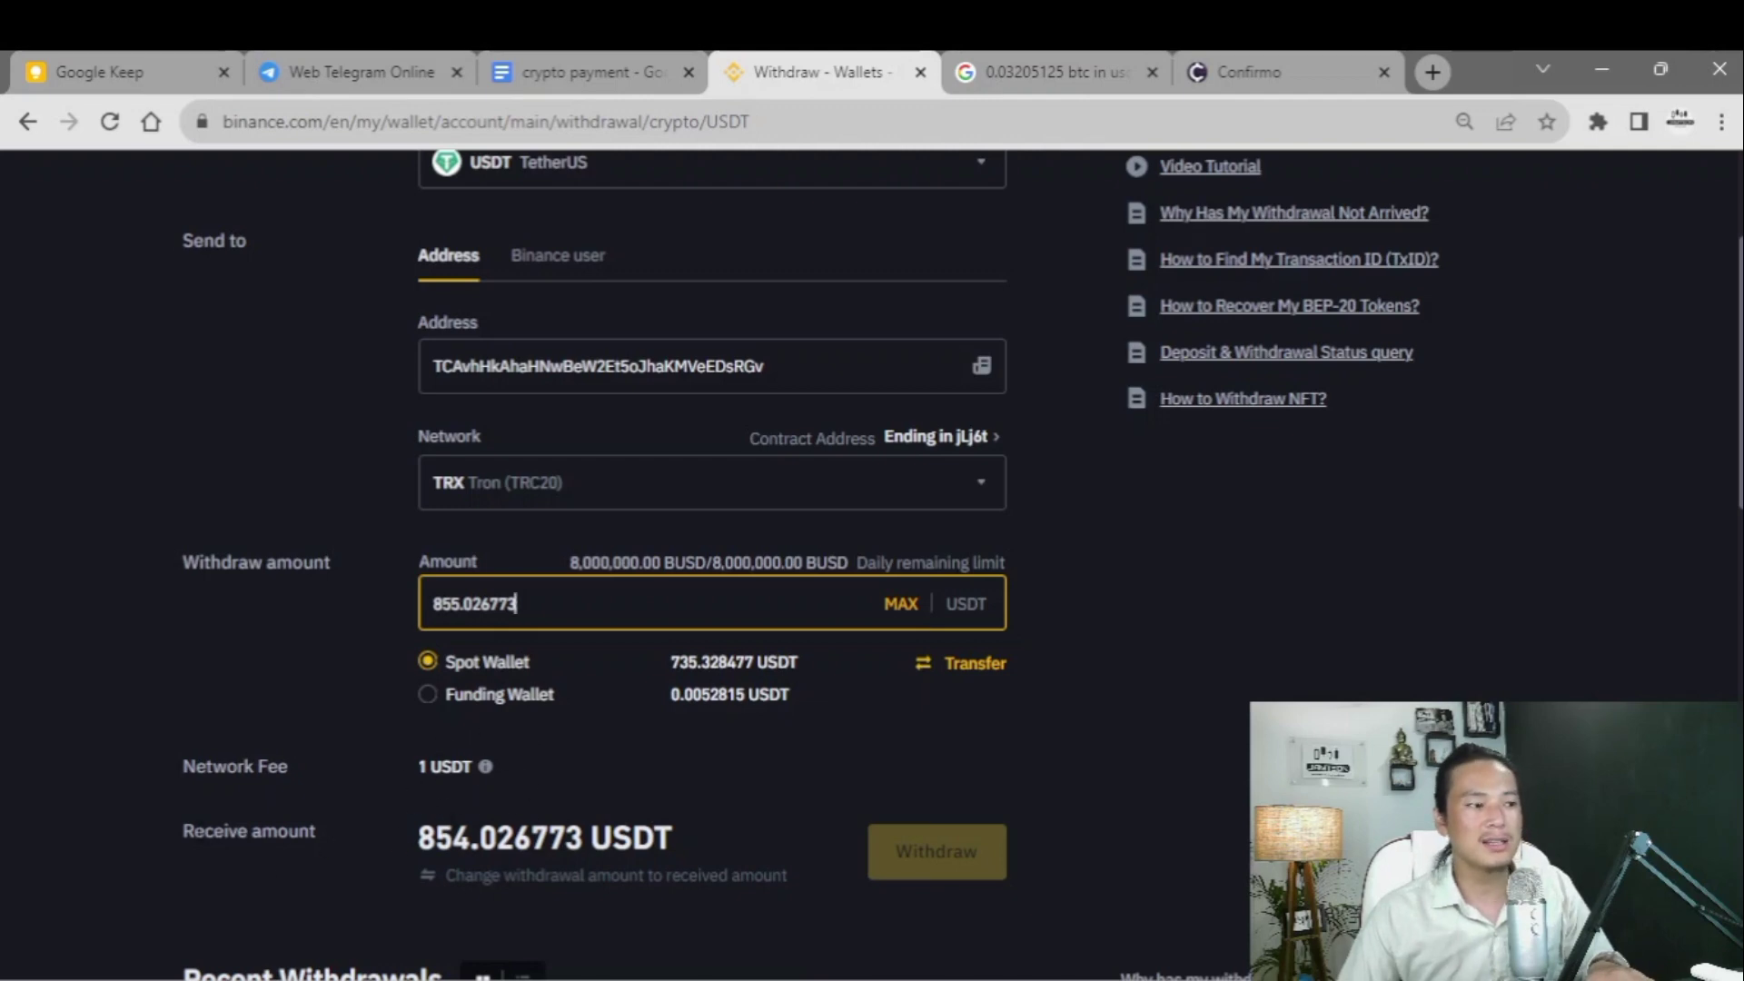
- Compare the 1 USDT network fee and 854.026773 USDT receive amount against the invoice
left_click_drag(180, 847, 701, 867)
left_click_drag(393, 780, 527, 796)
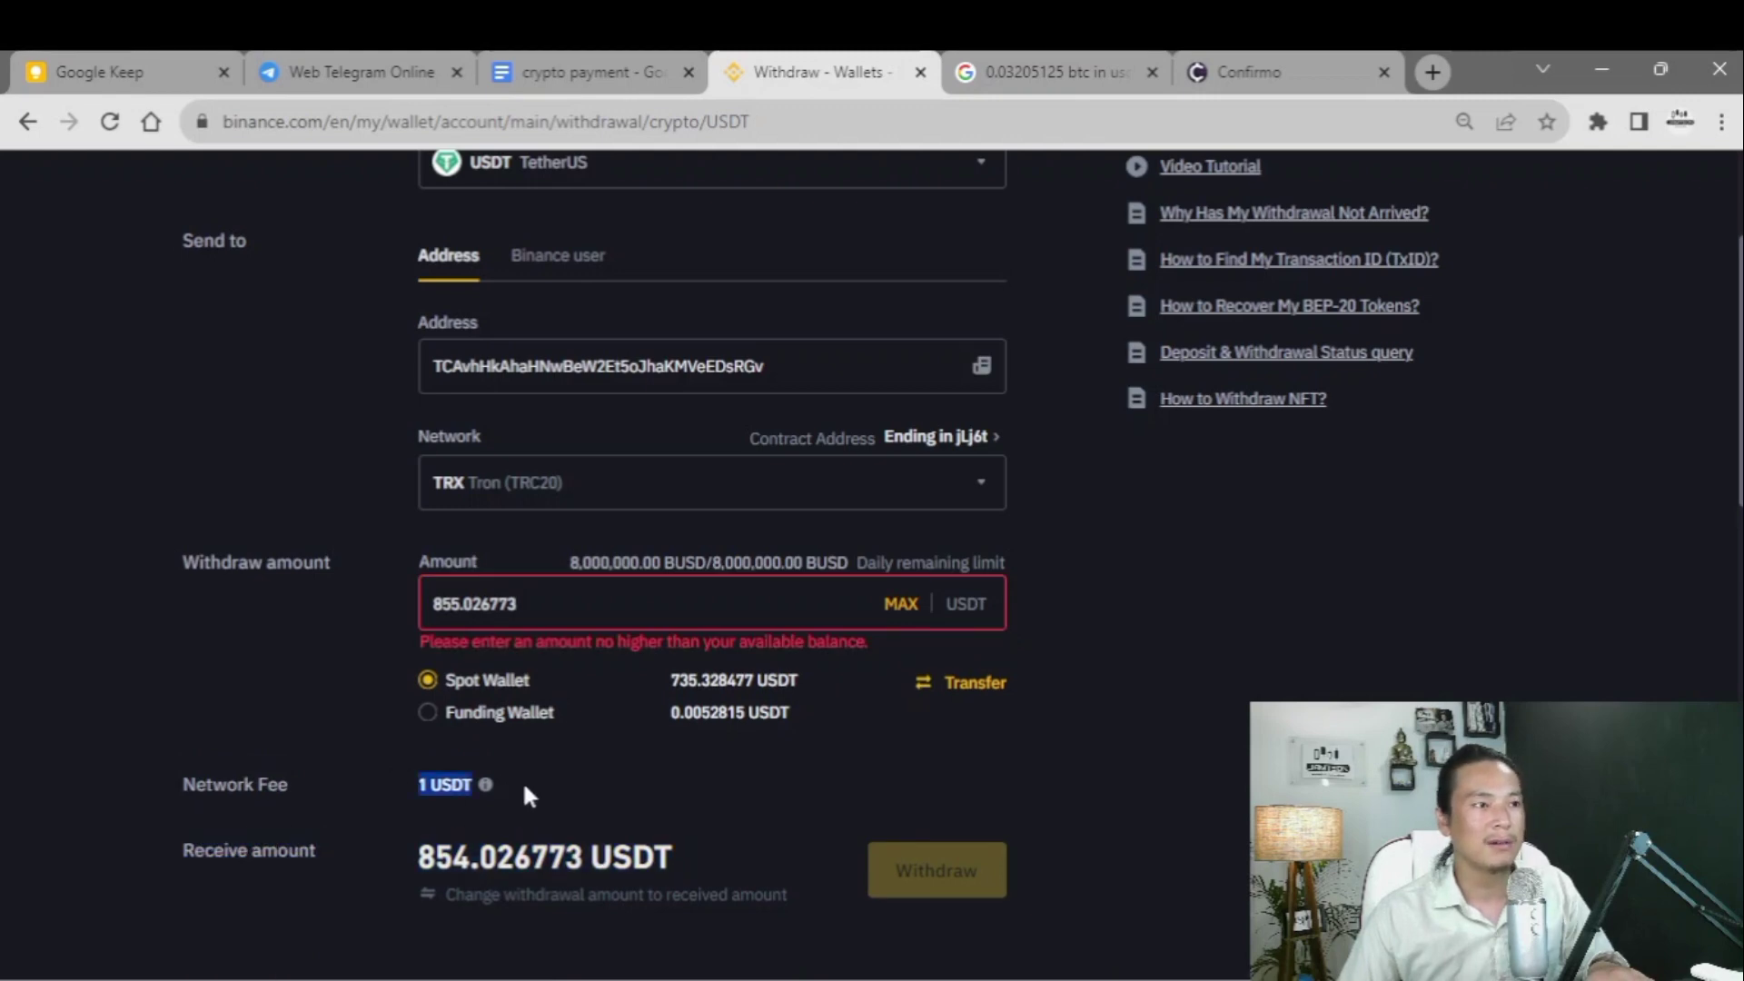
left_click(1236, 73)
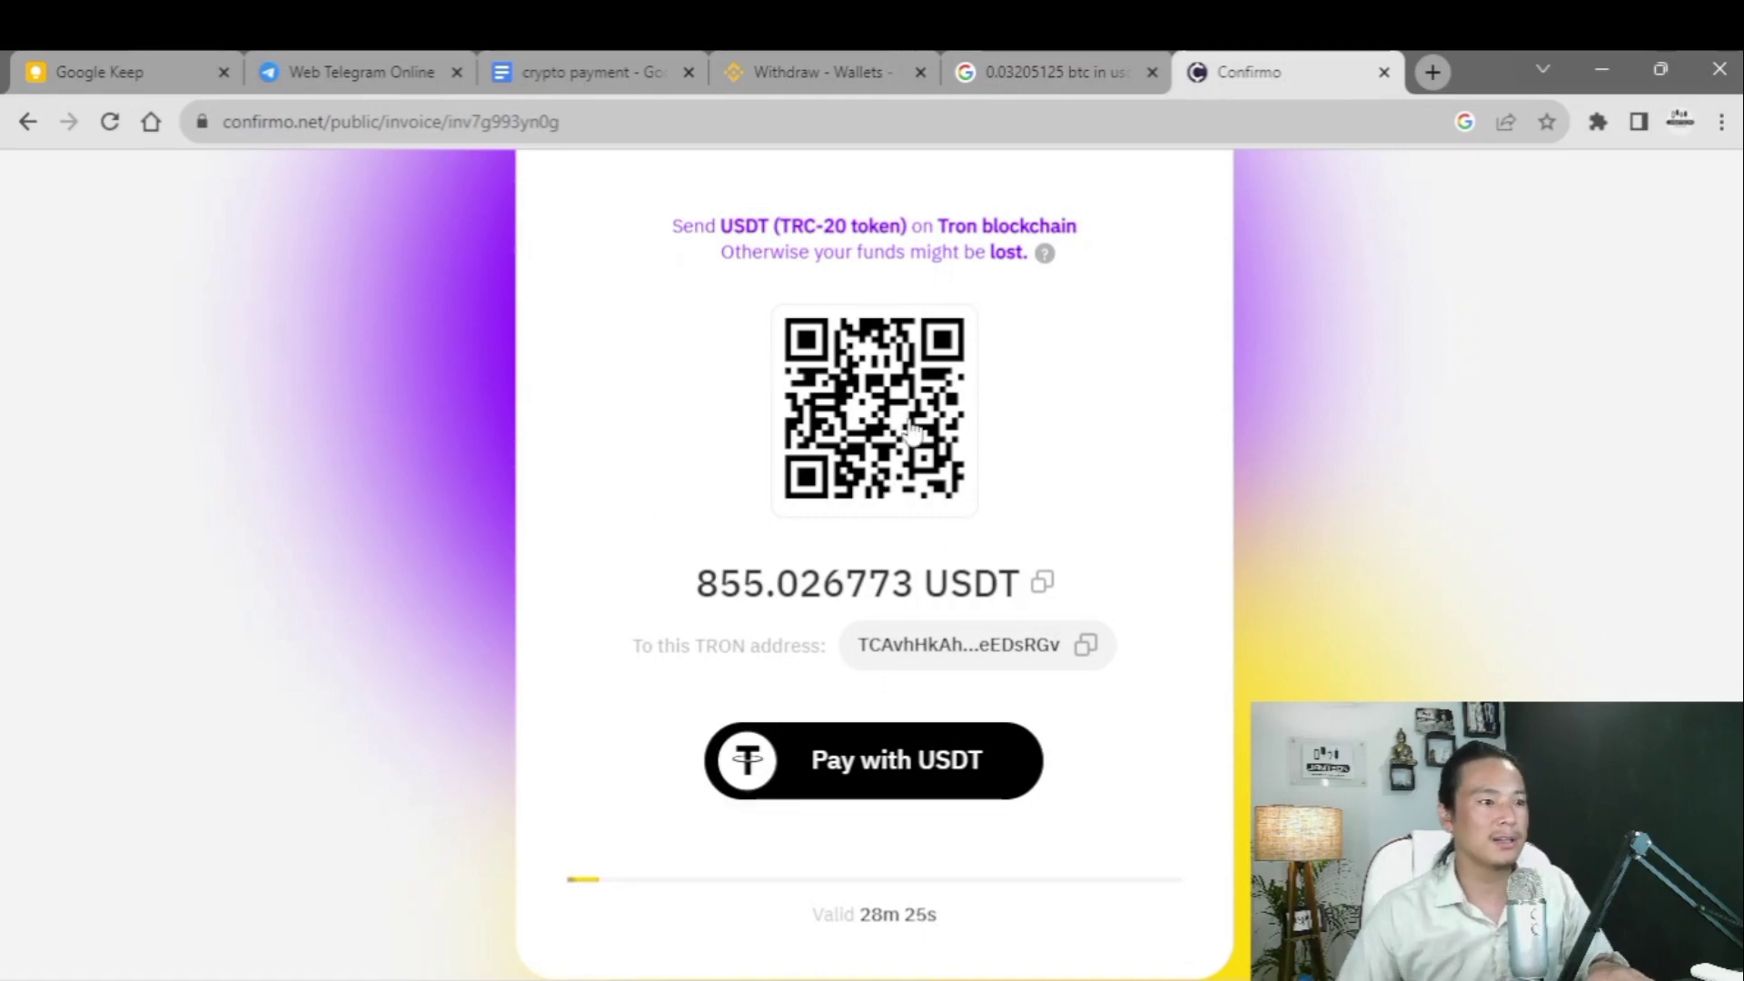
left_click(836, 73)
scroll(338, 707, "down", 3)
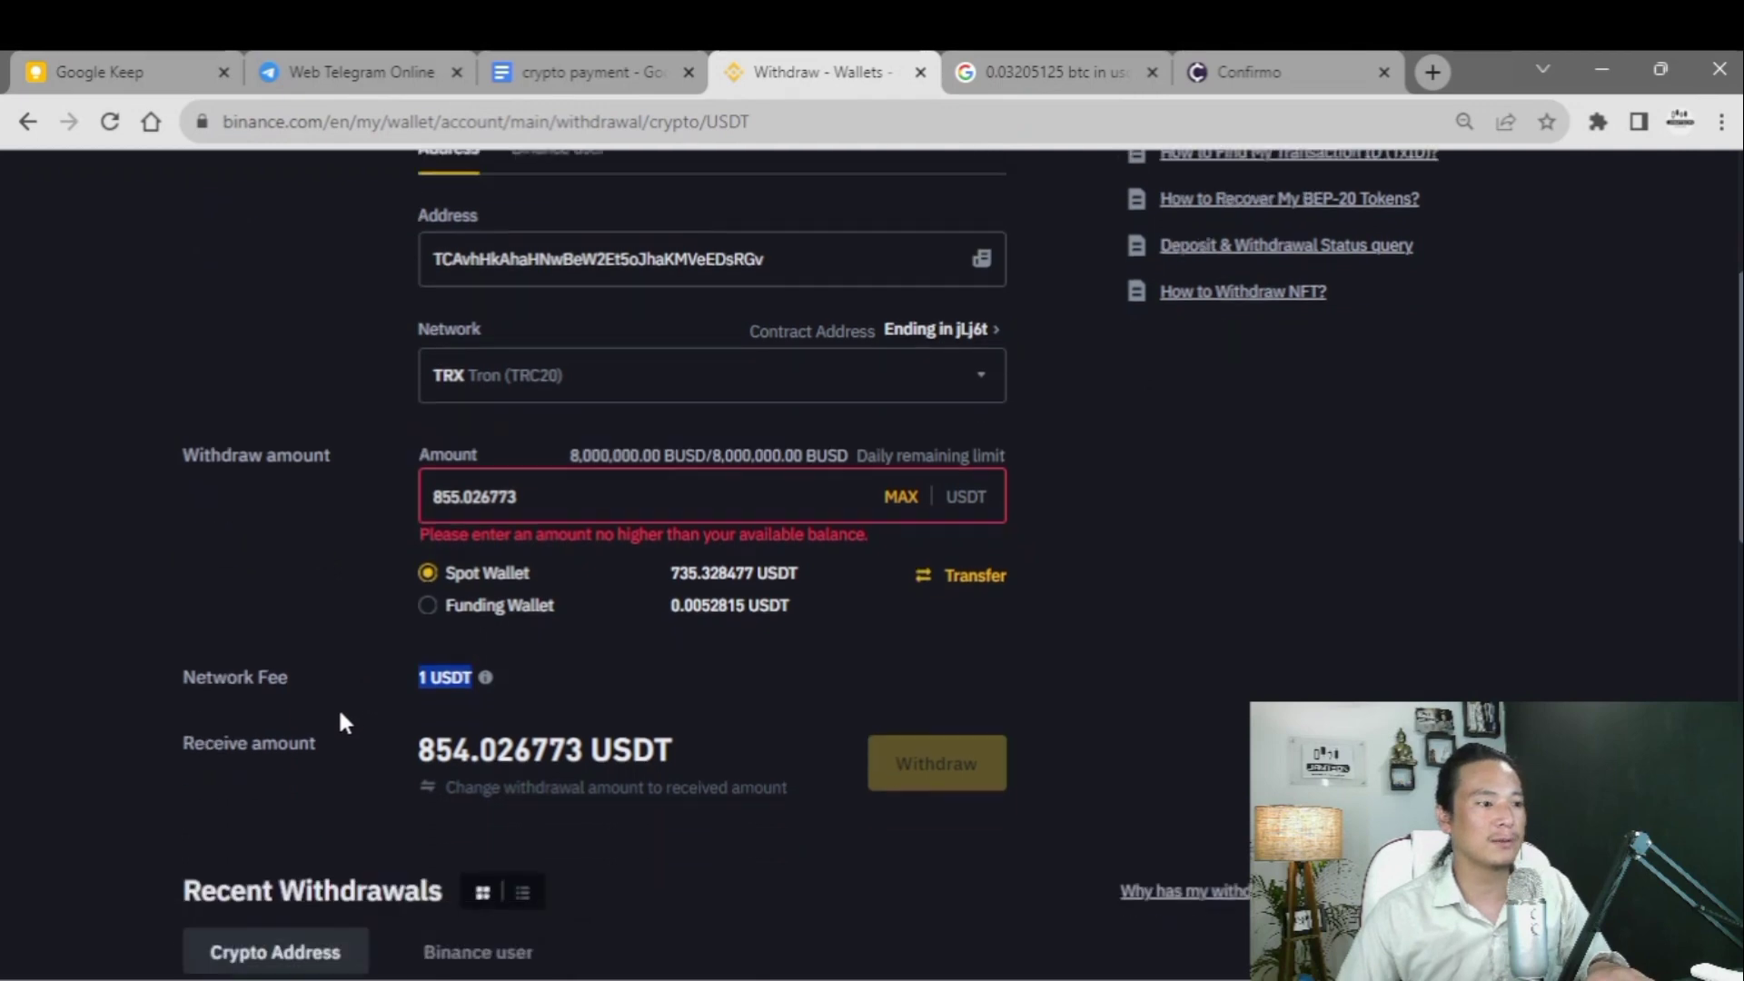
left_click(341, 520)
left_click_drag(385, 526, 550, 527)
left_click(550, 527)
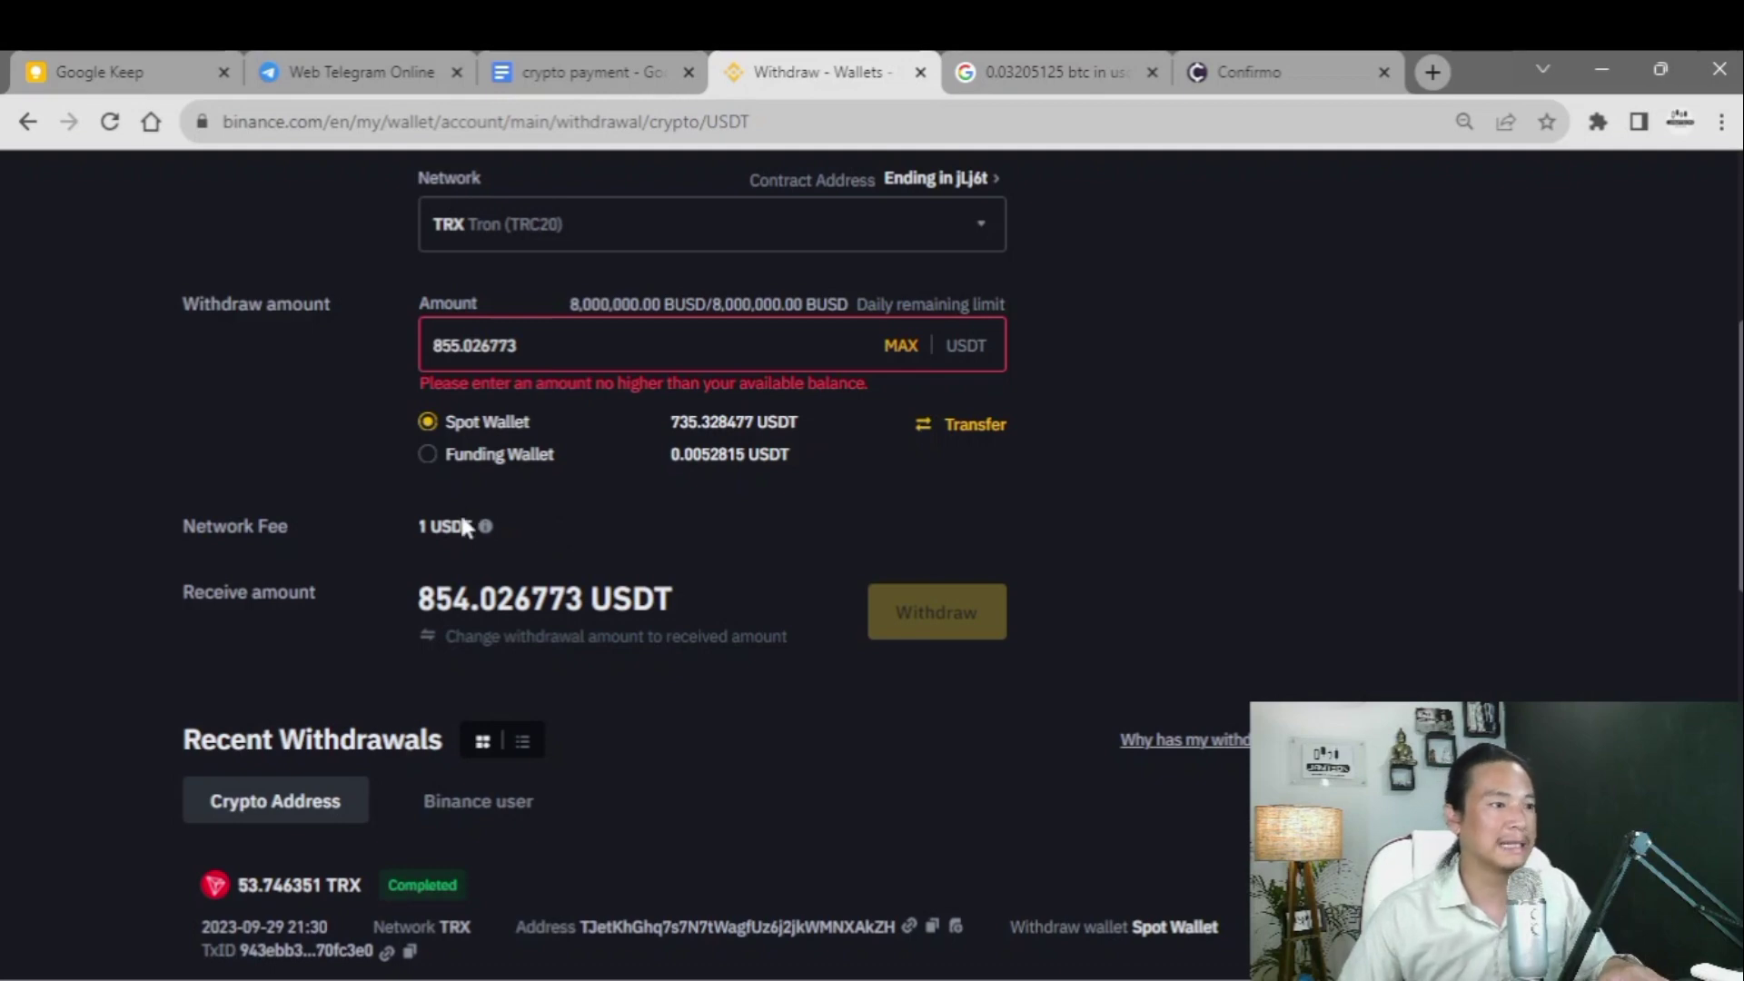
left_click_drag(416, 526, 472, 527)
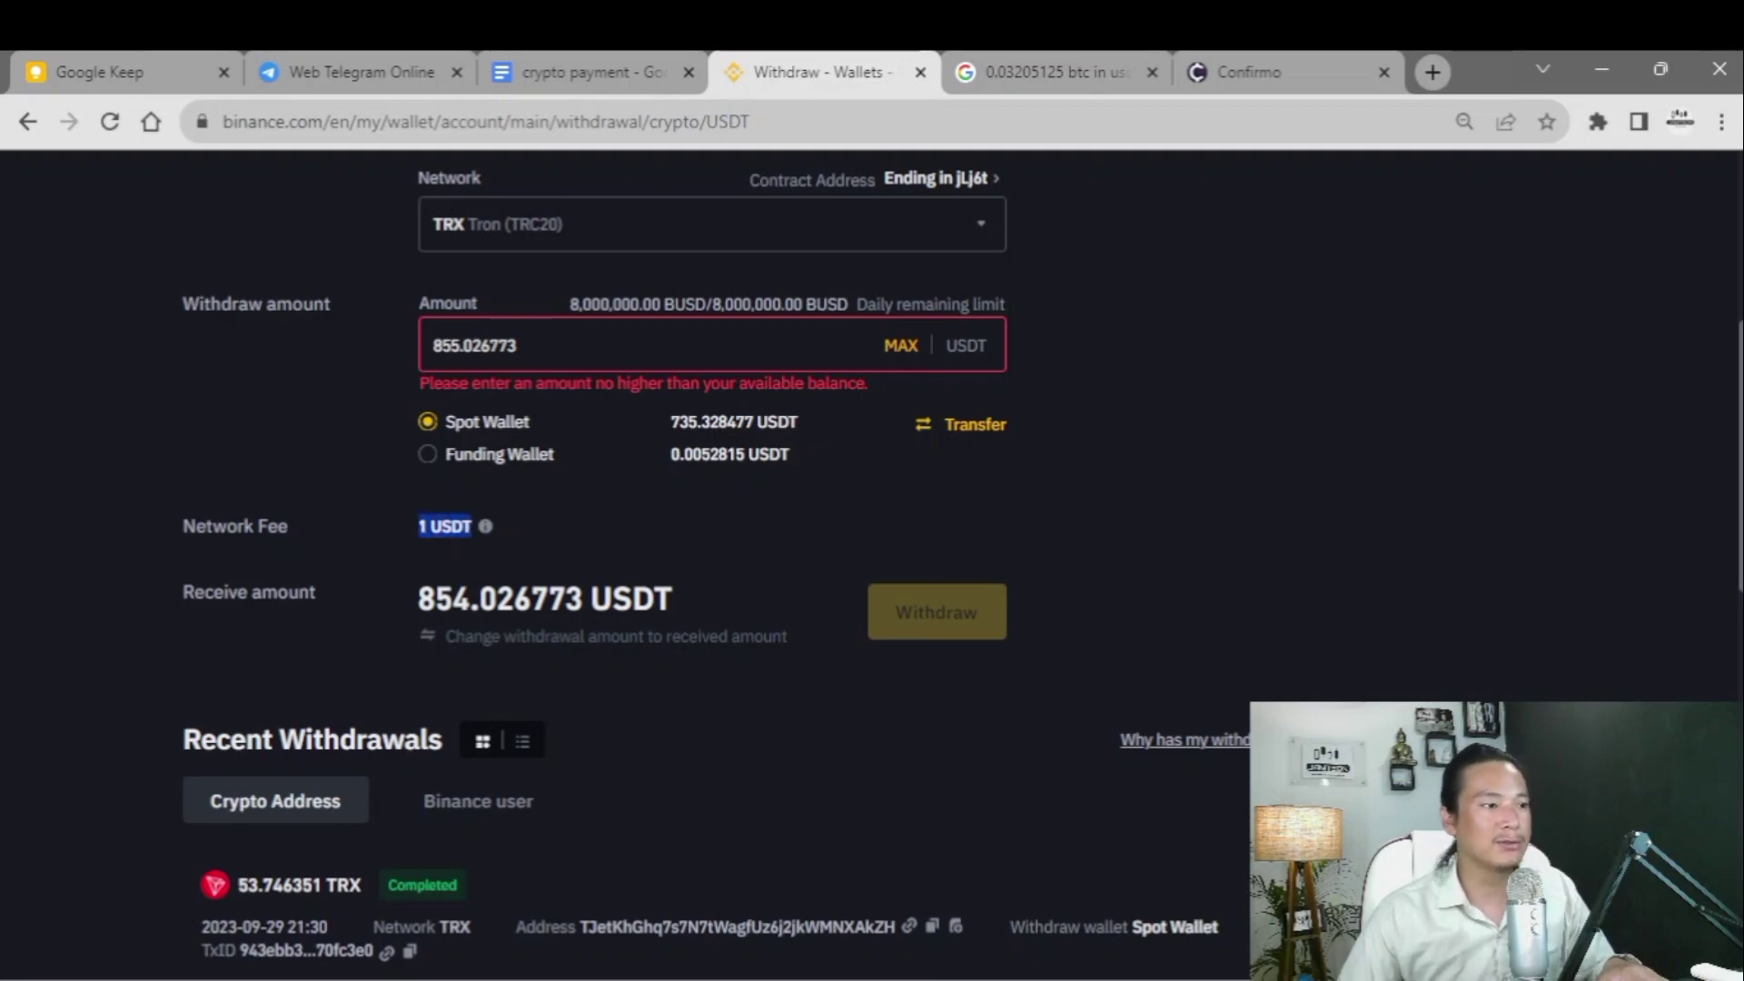
left_click_drag(411, 600, 685, 600)
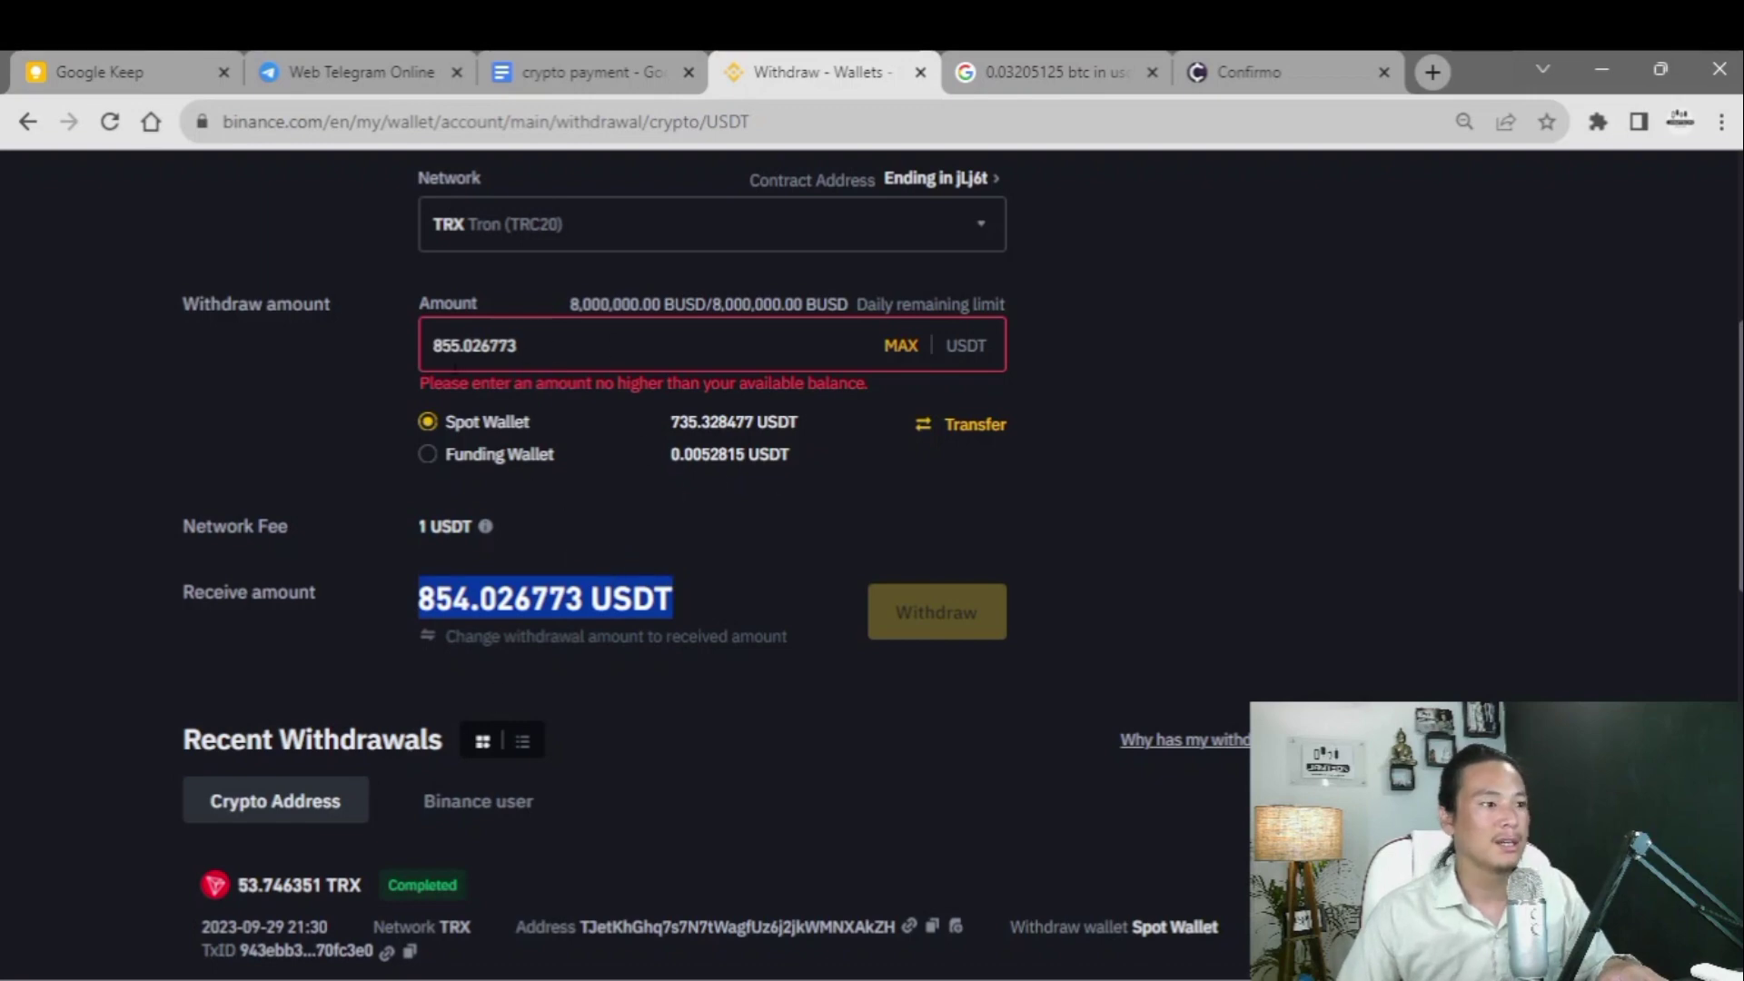
- Change the withdrawal amount to 856.026773 so 855.026773 USDT is received
left_click(460, 345)
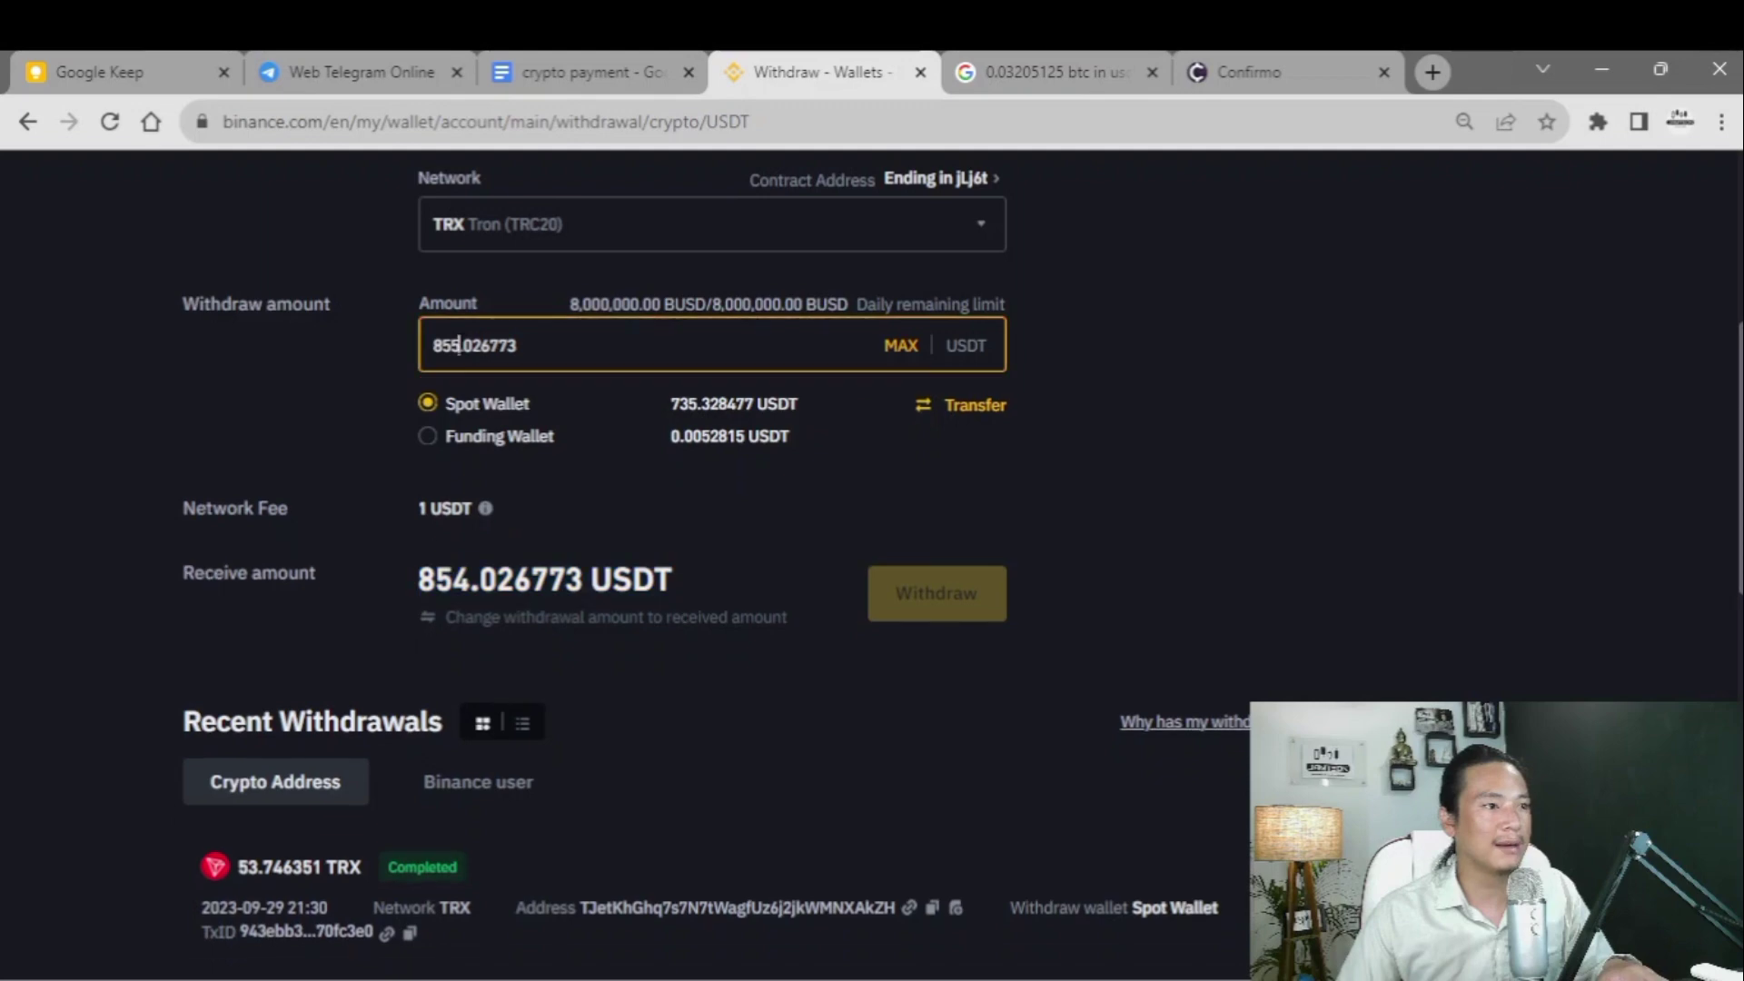
key("BackSpace")
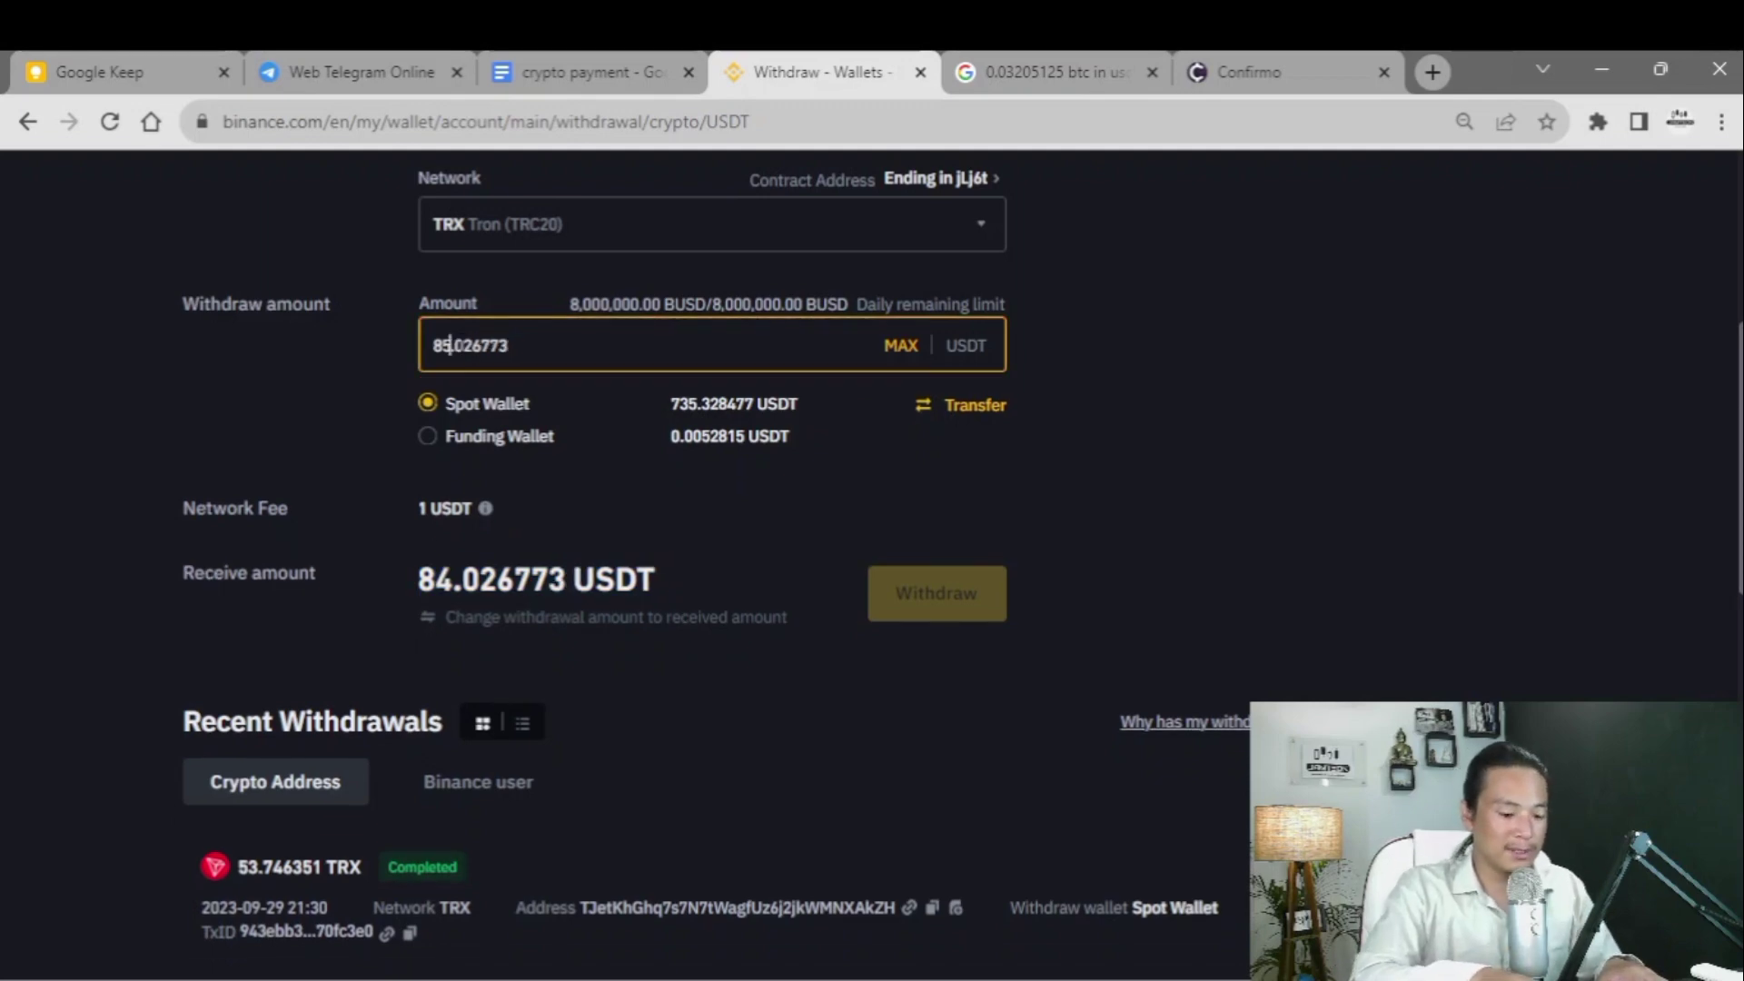
type("6")
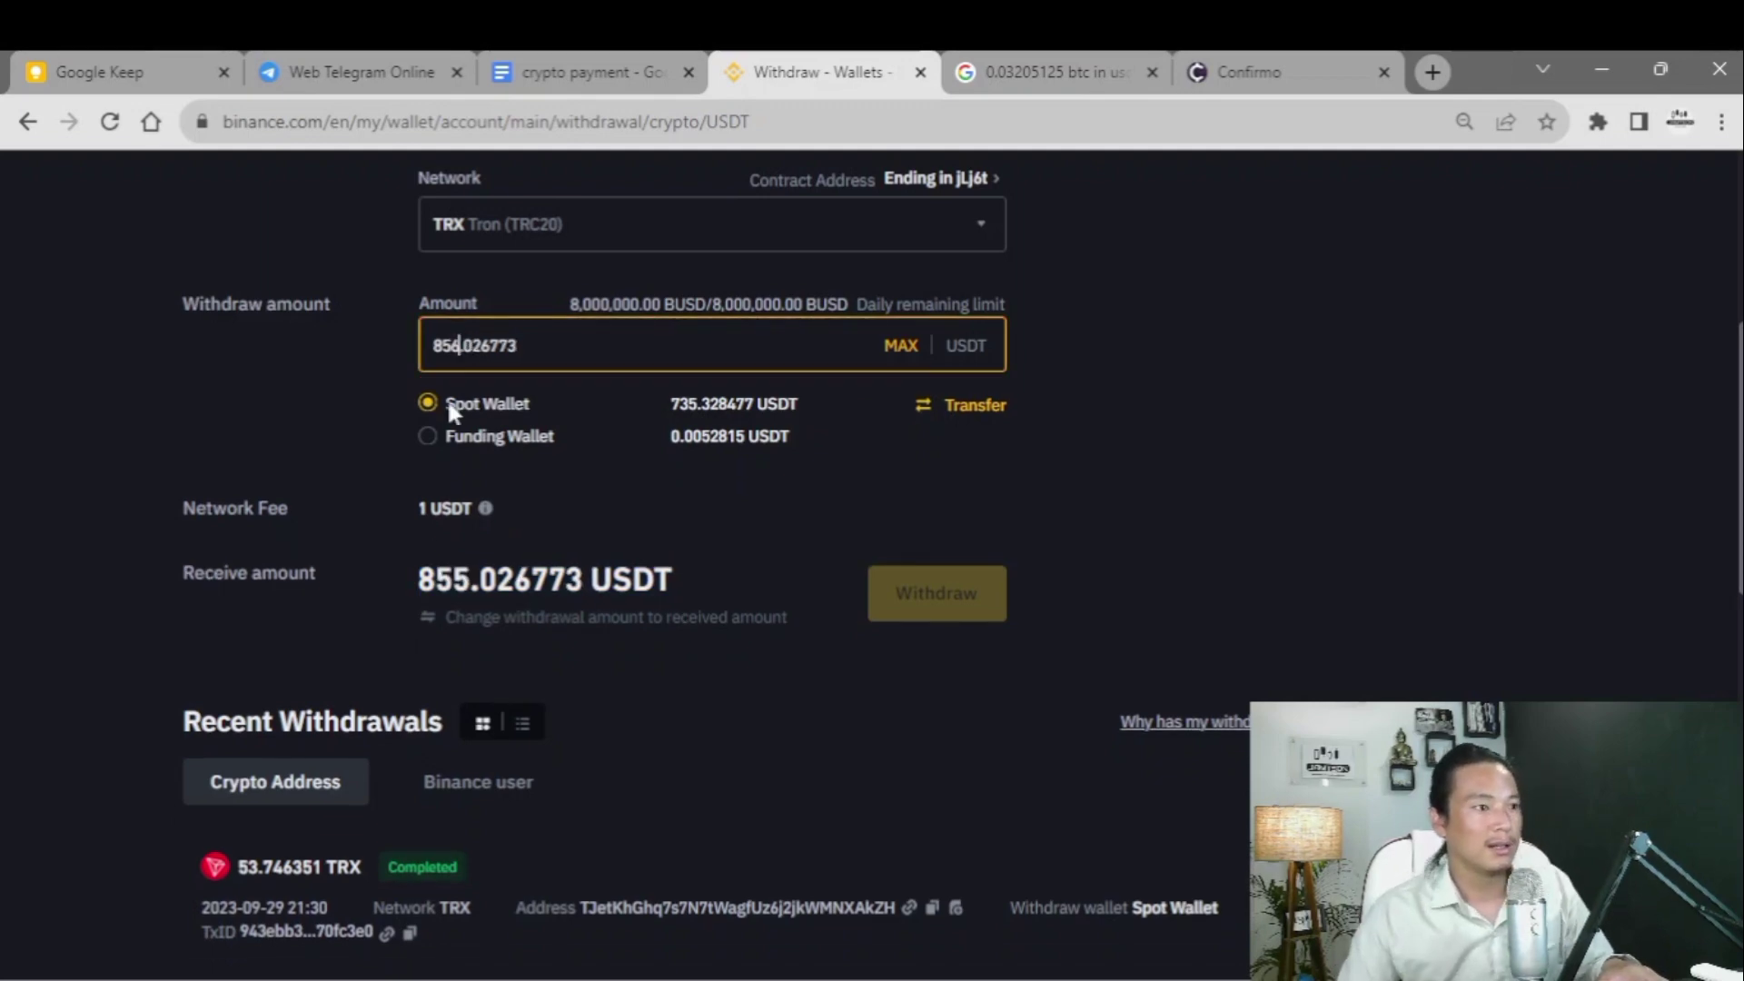
left_click_drag(401, 580, 681, 602)
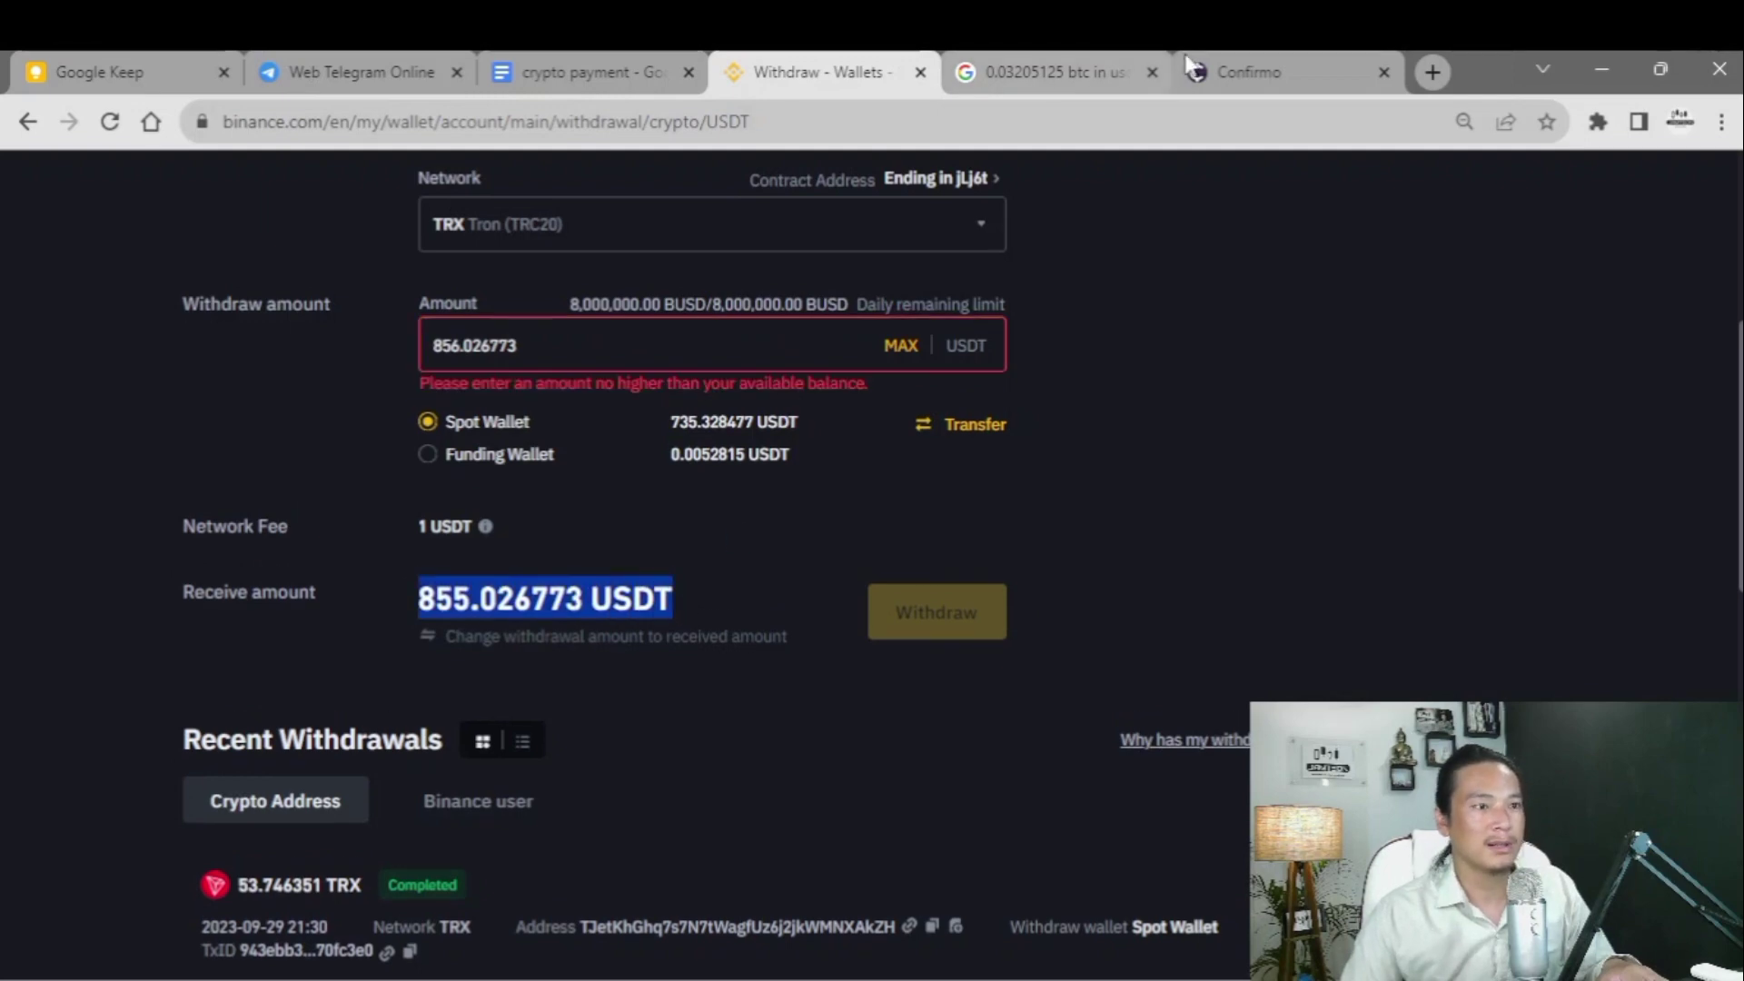
- Verify the 855.026773 USDT receive amount matches the Confirmo invoice amount
left_click(1231, 74)
left_click_drag(696, 590, 913, 589)
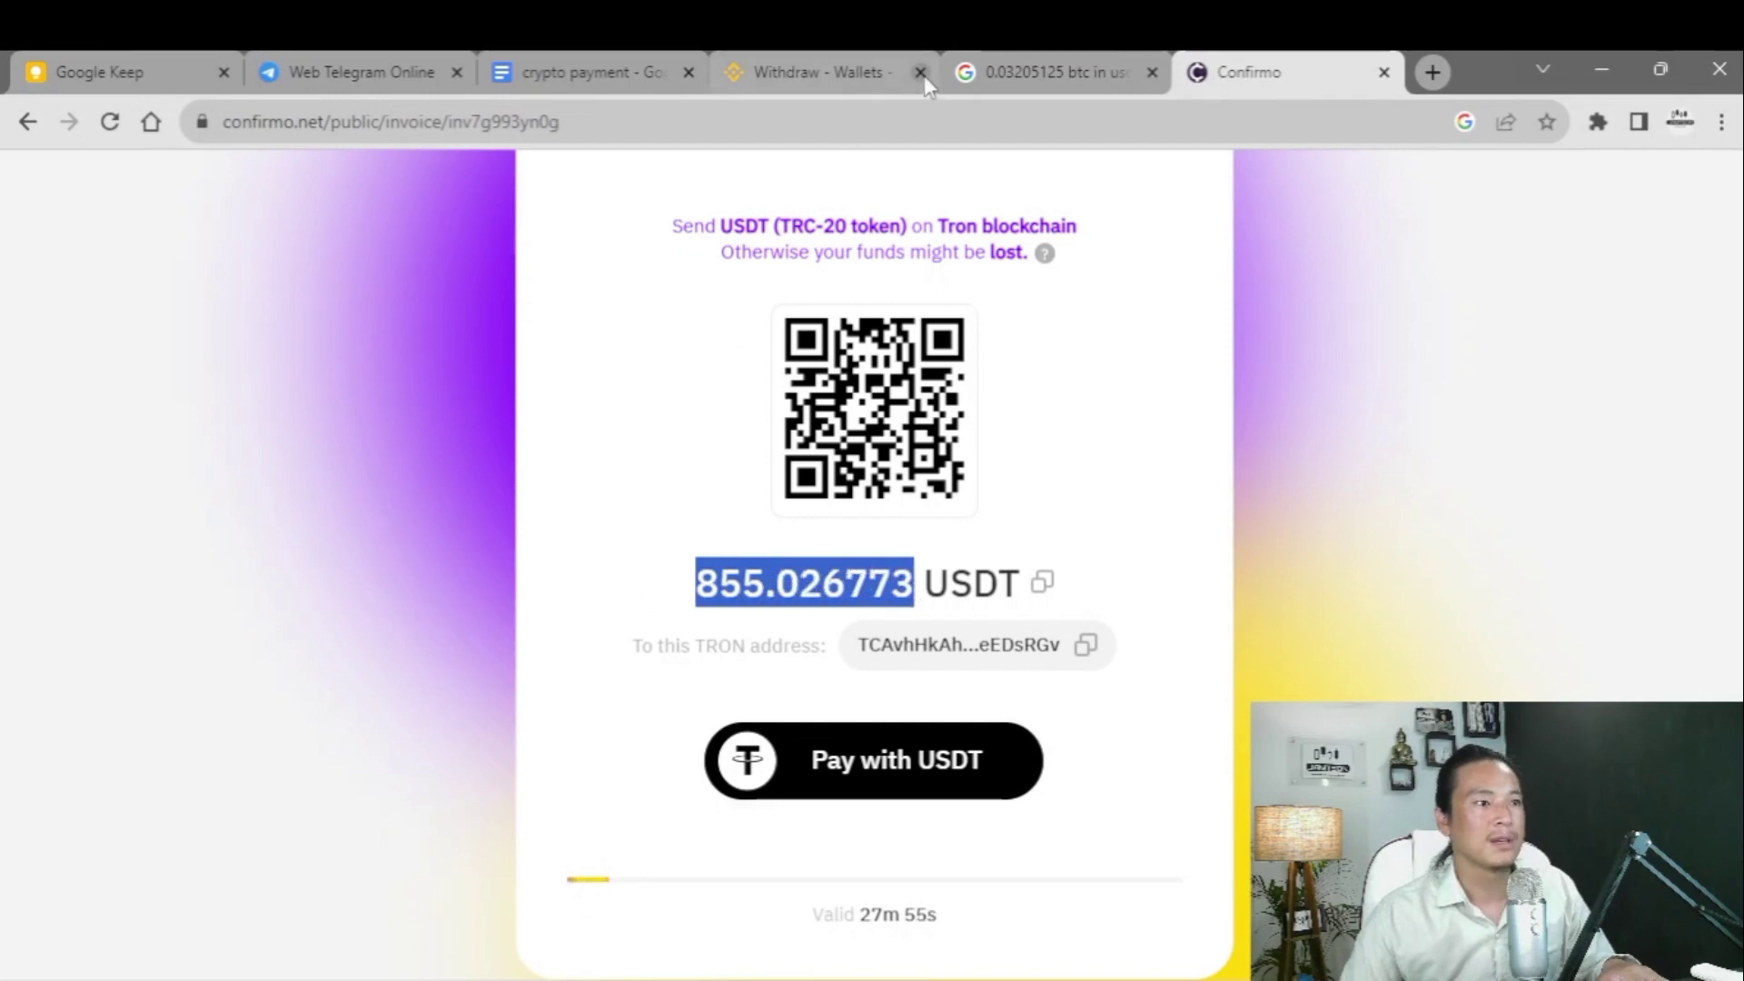
left_click(805, 73)
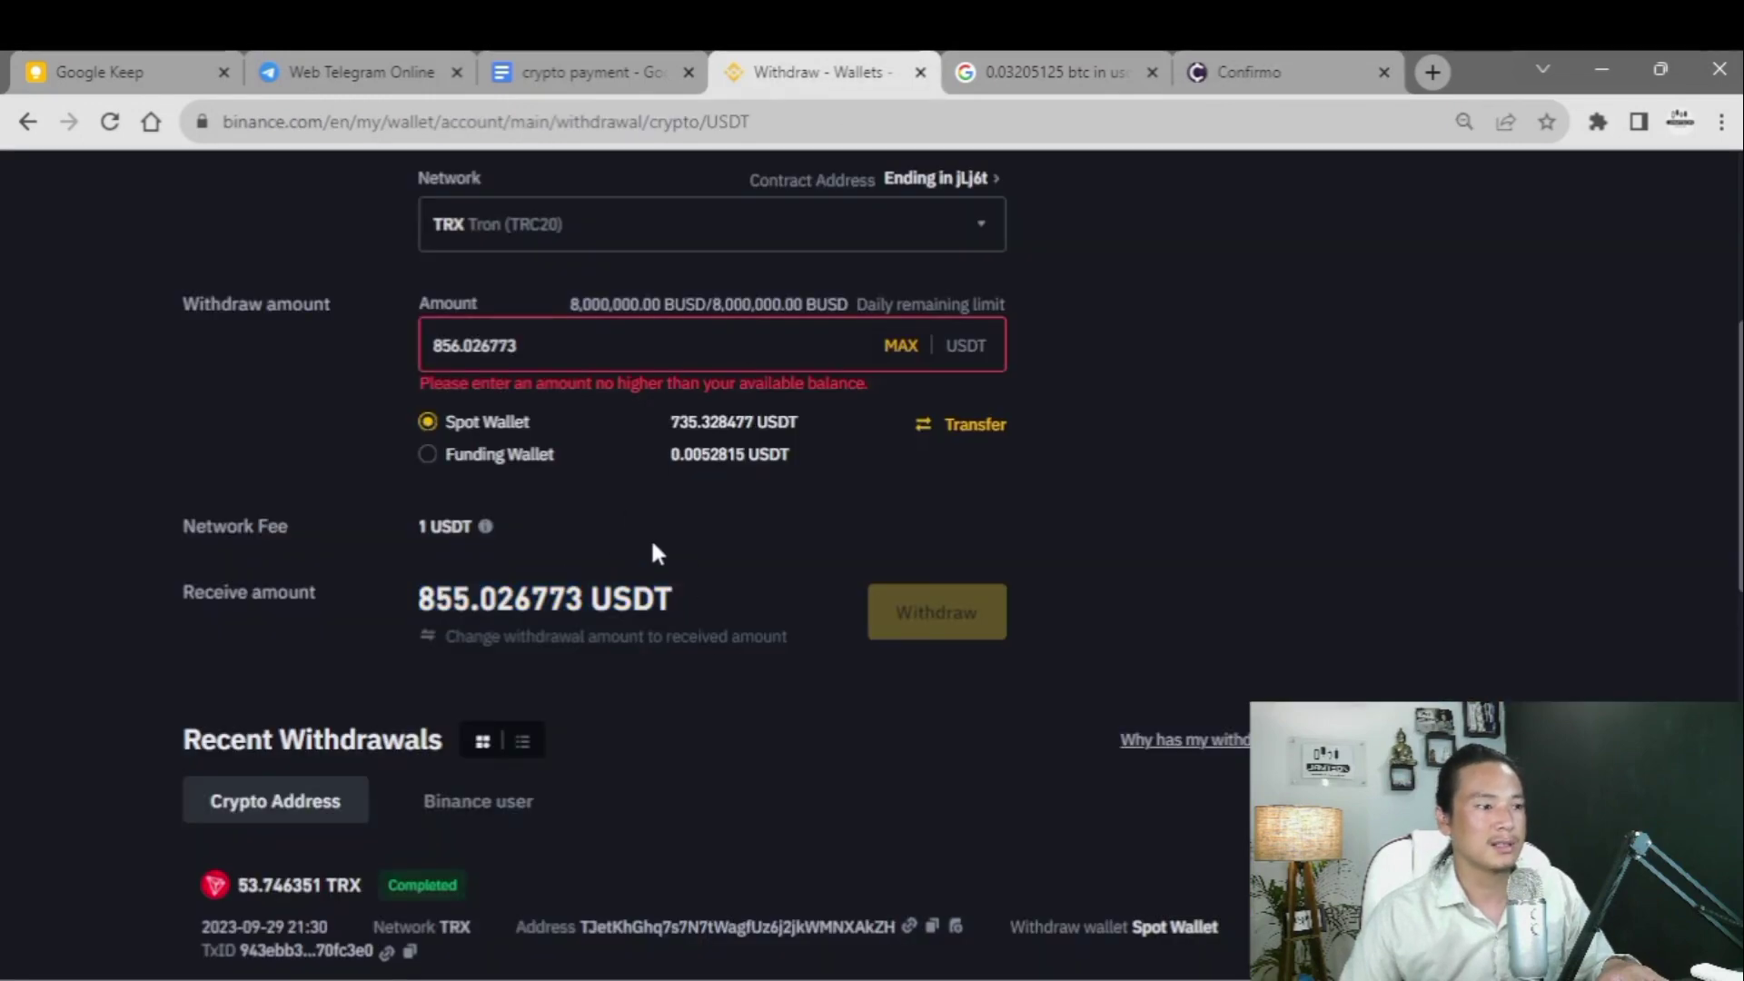
left_click(650, 540)
scroll(641, 556, "up", 5)
scroll(640, 556, "down", 3)
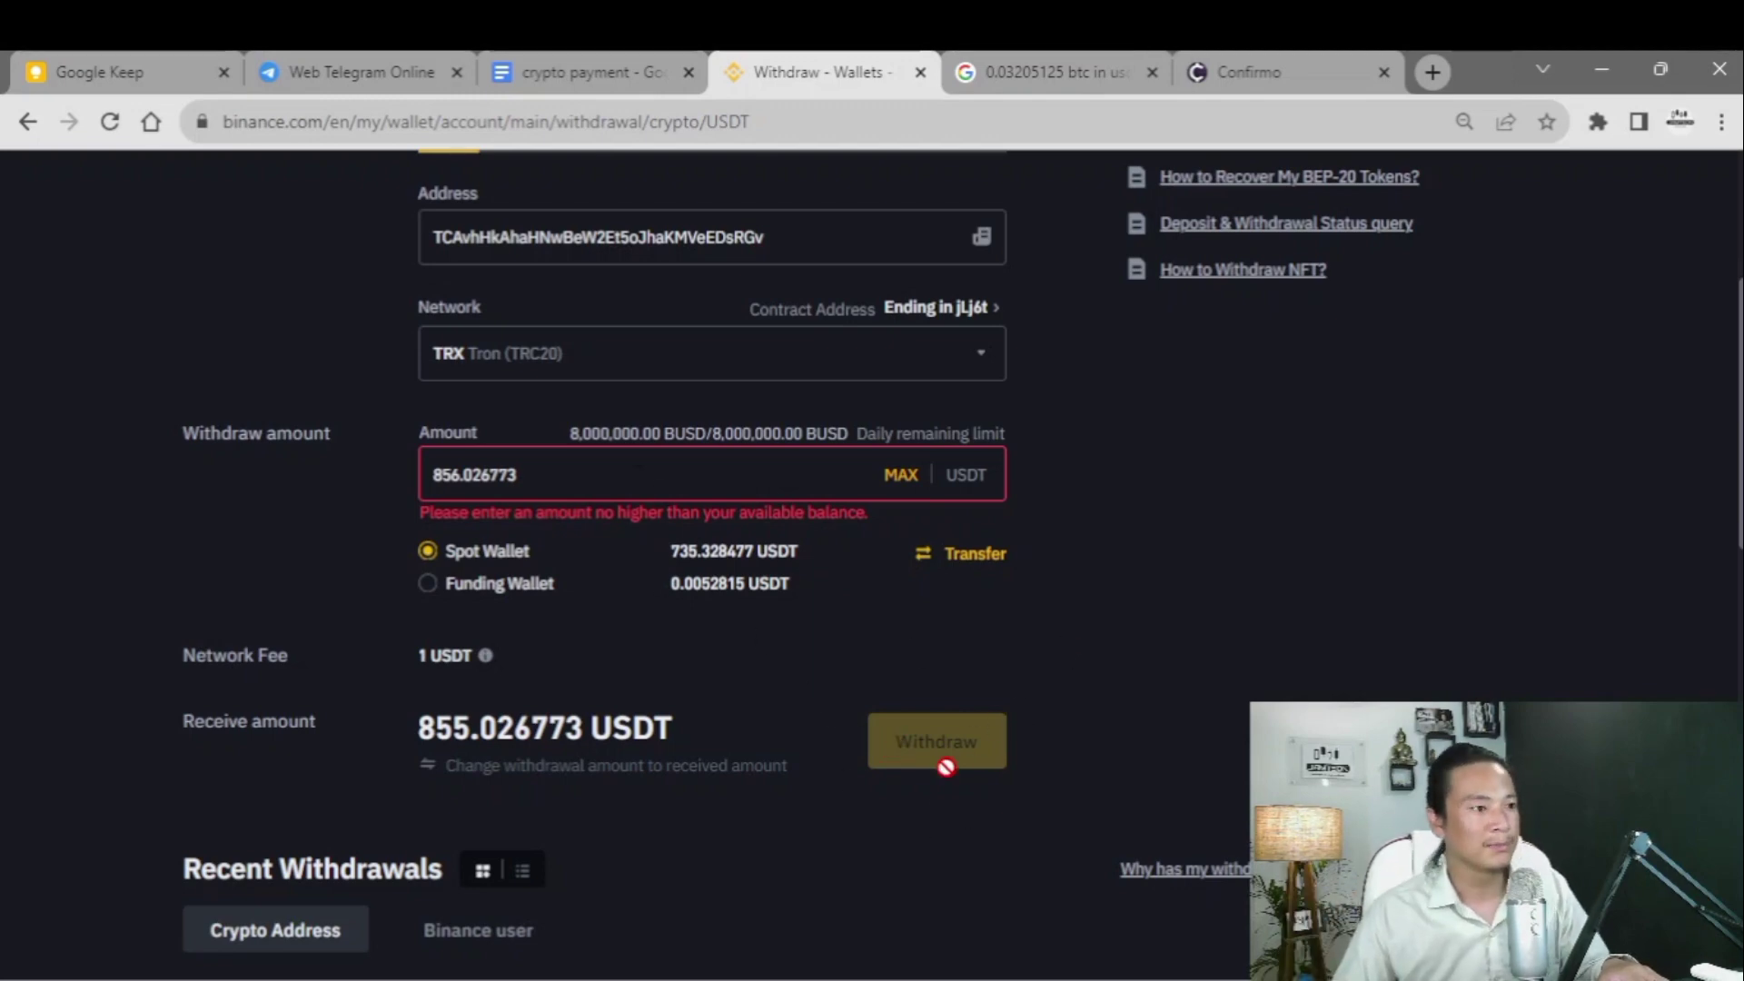
scroll(705, 766, "down", 4)
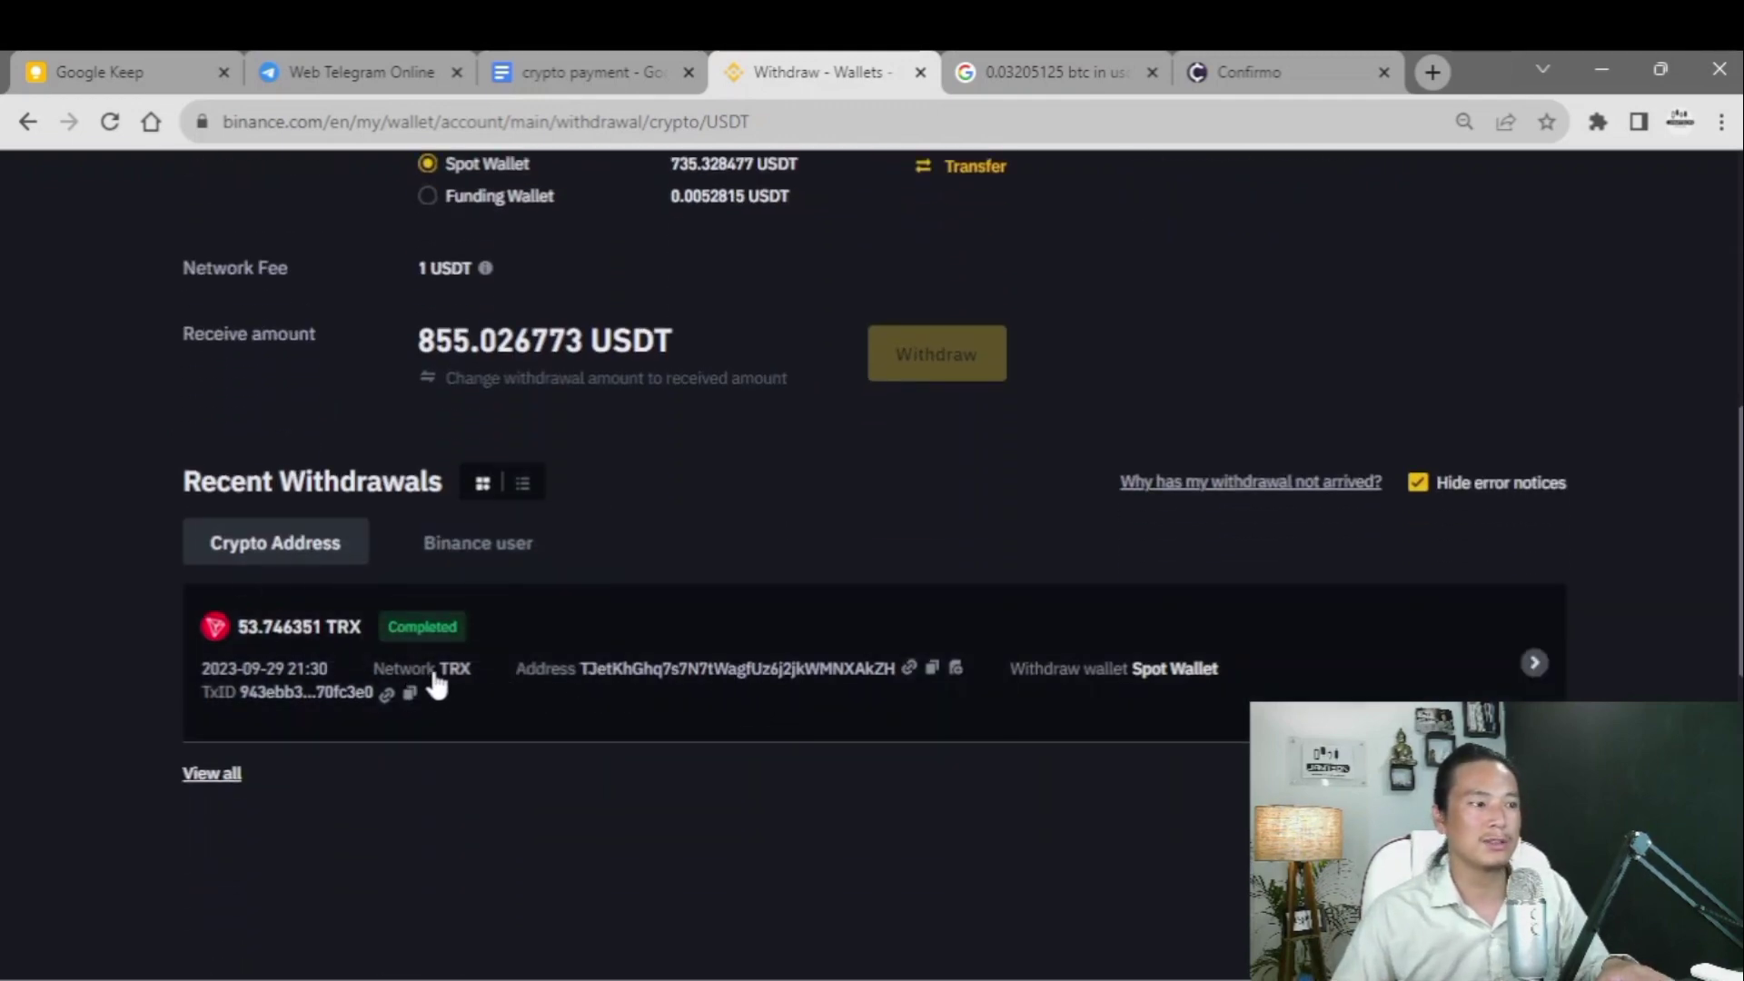
scroll(563, 670, "up", 3)
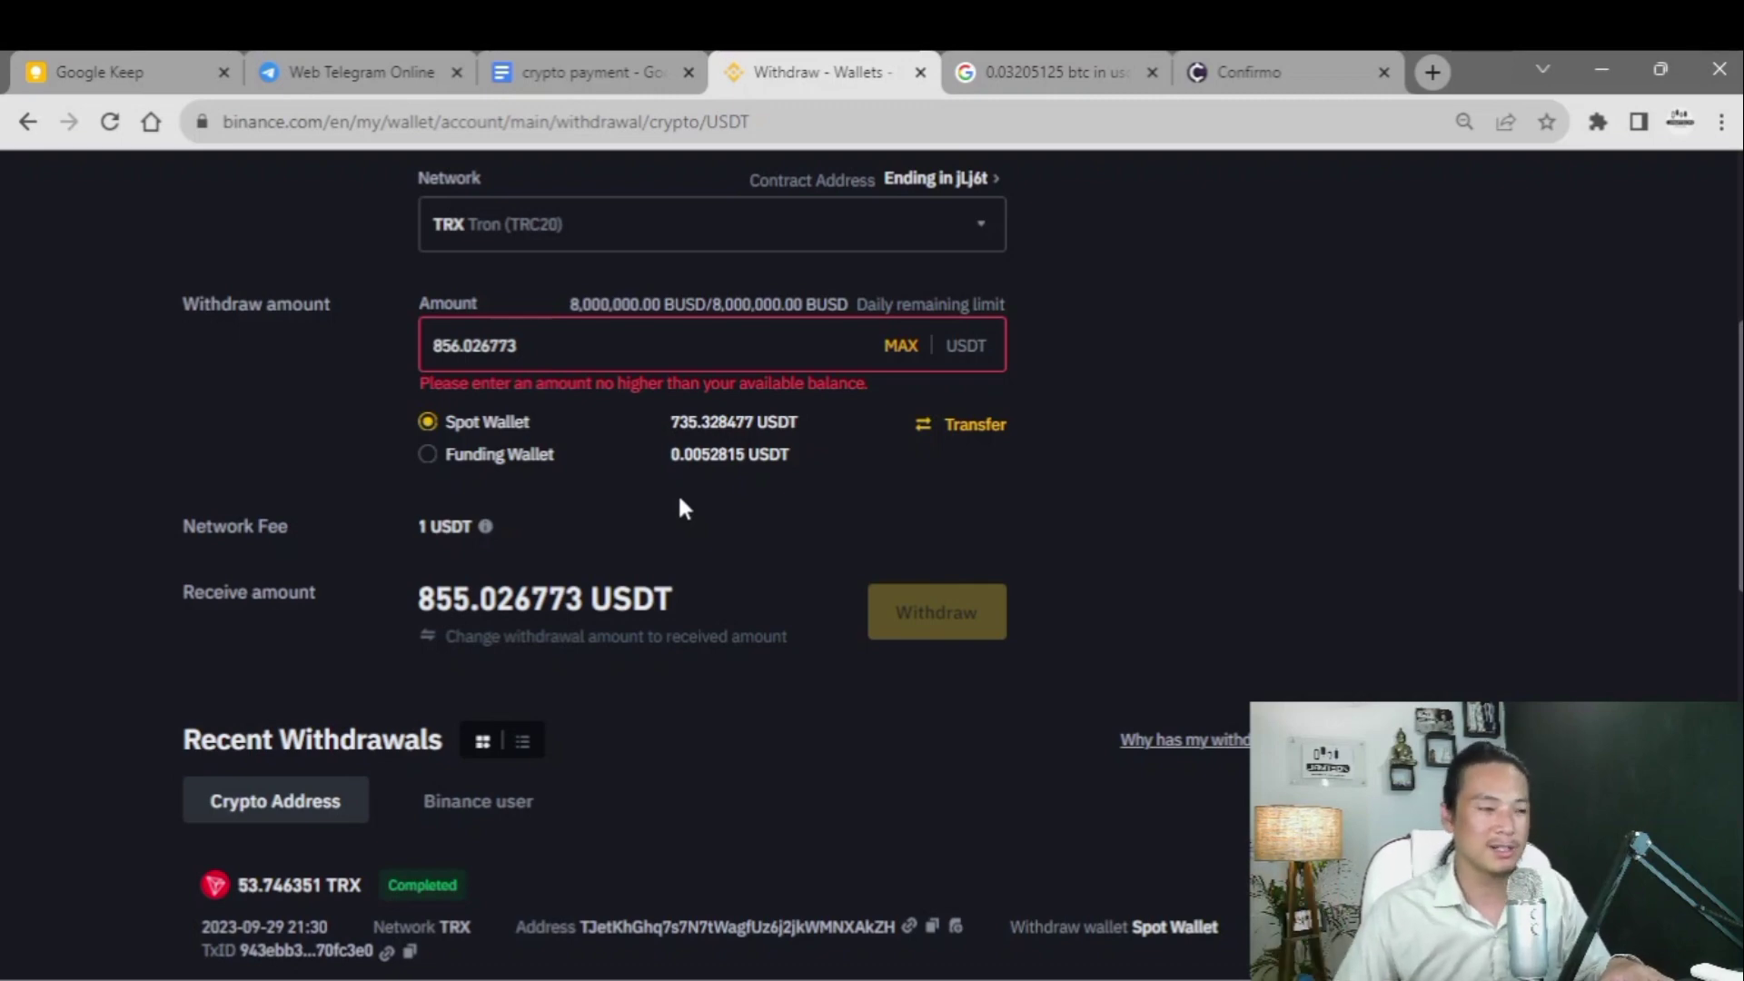
scroll(716, 537, "up", 3)
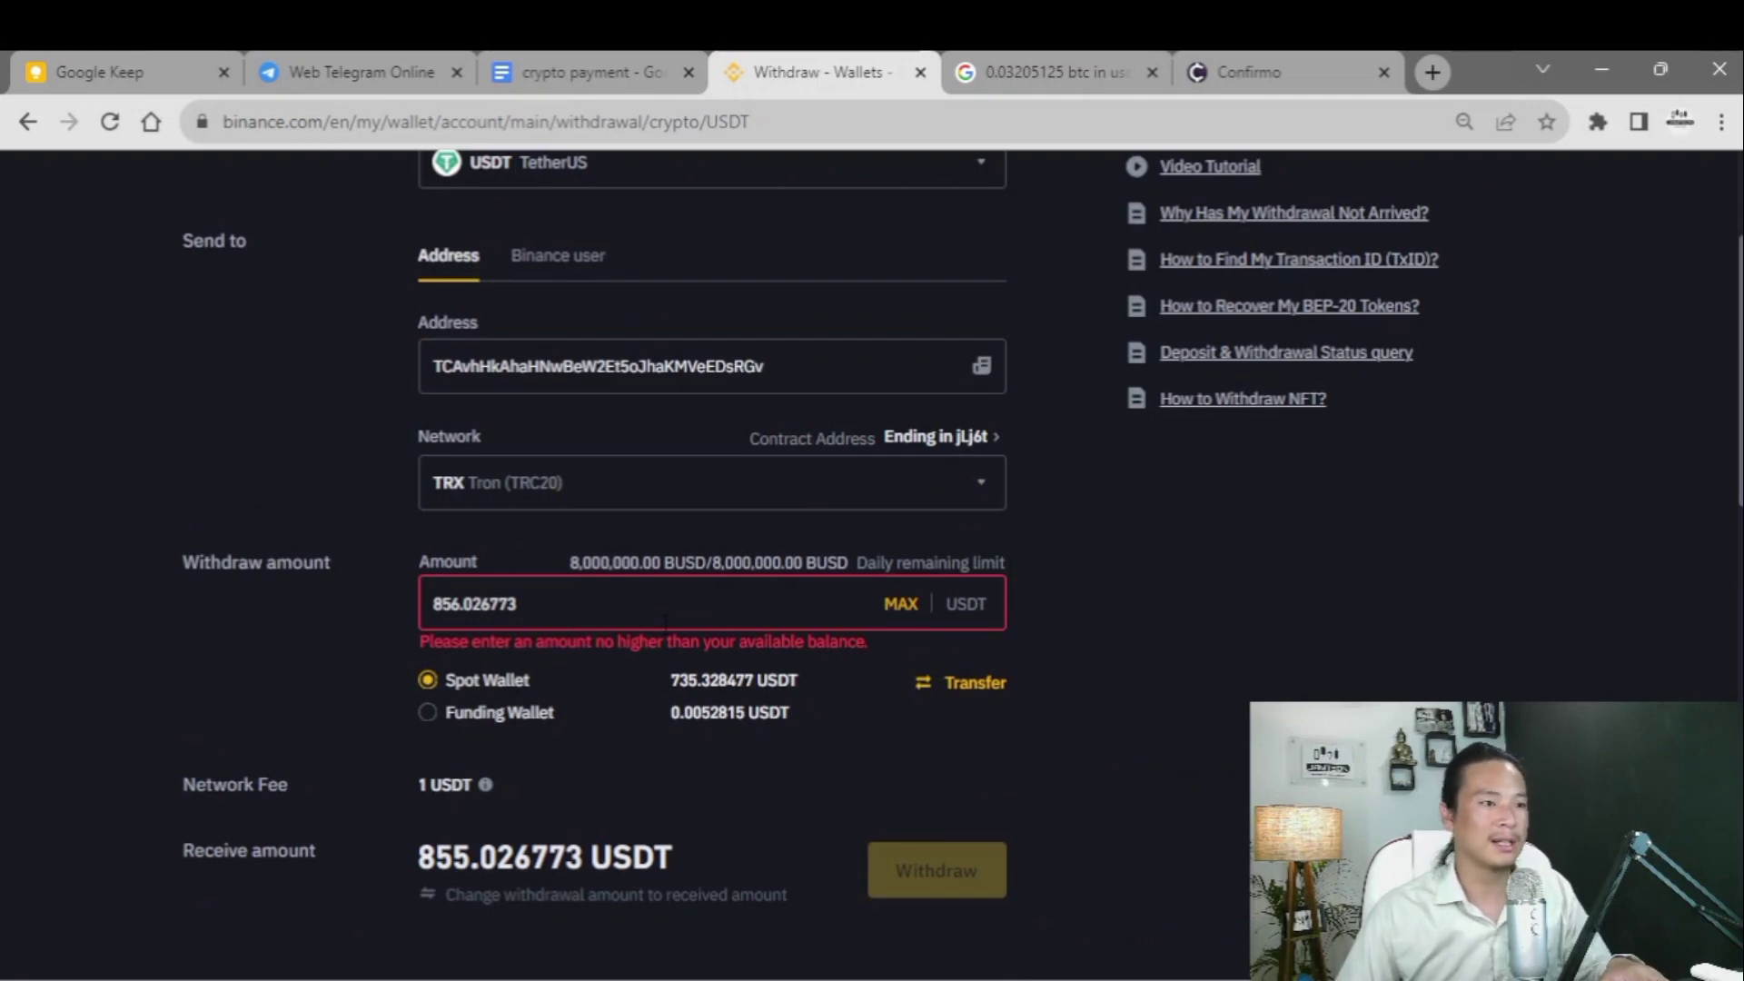
scroll(666, 623, "up", 3)
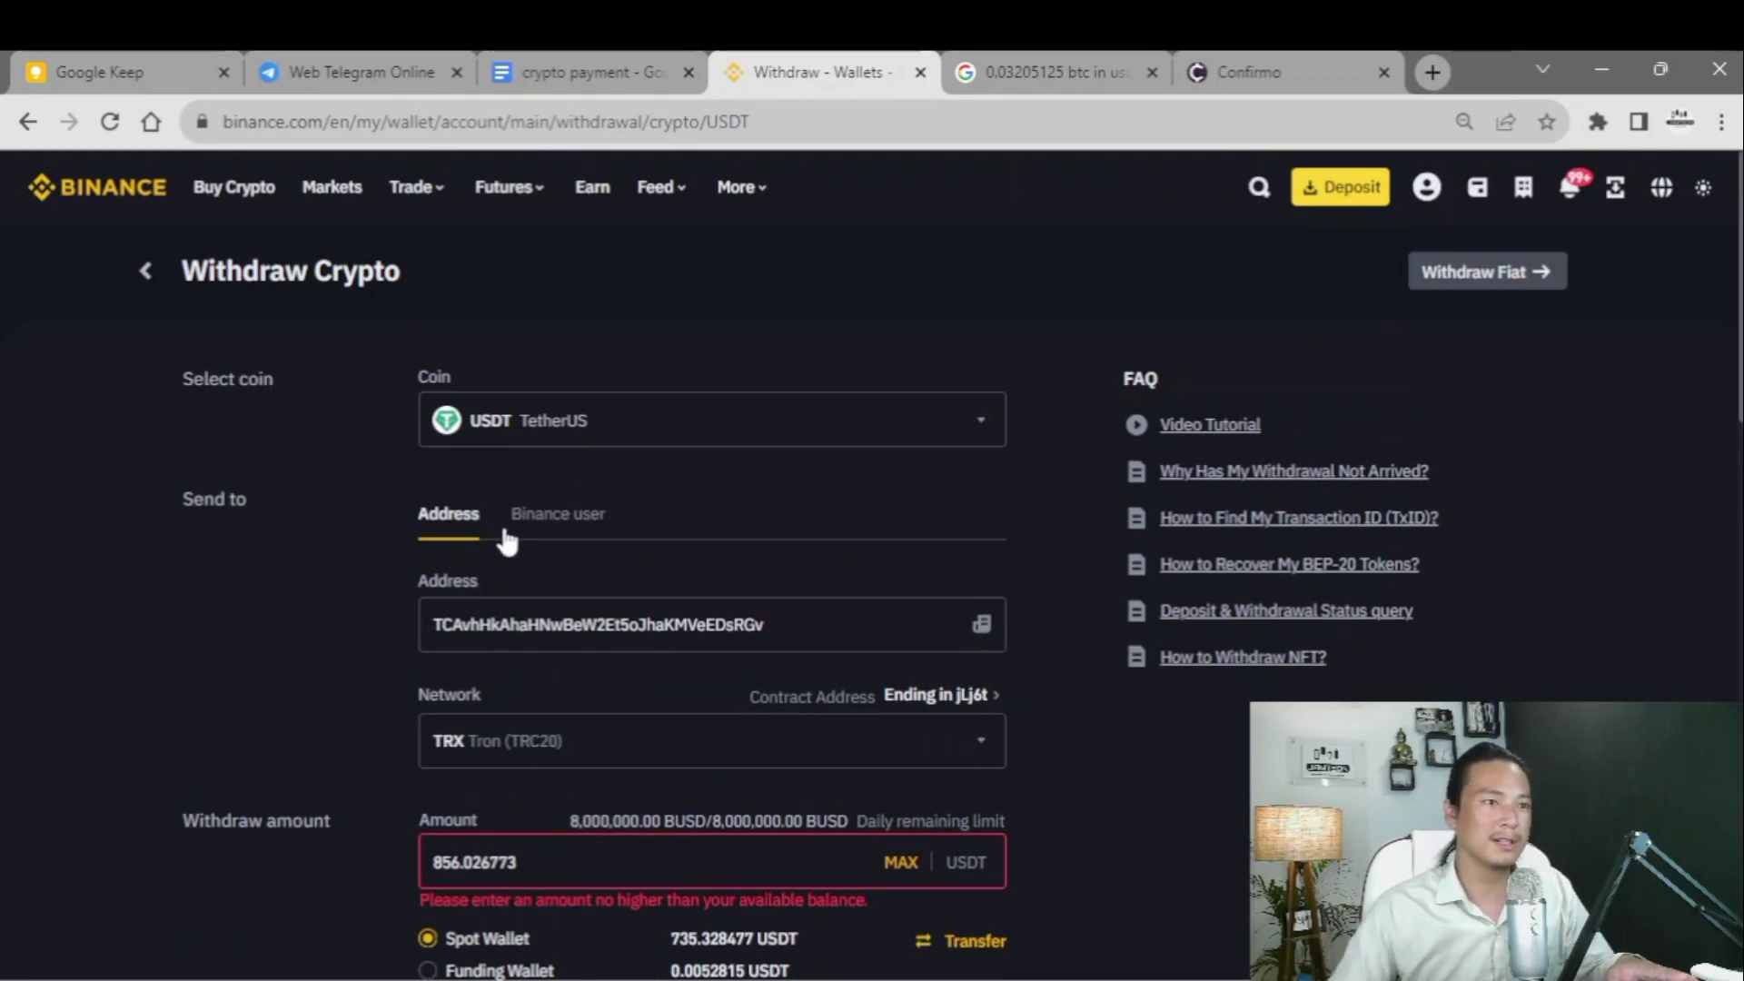
left_click(1301, 80)
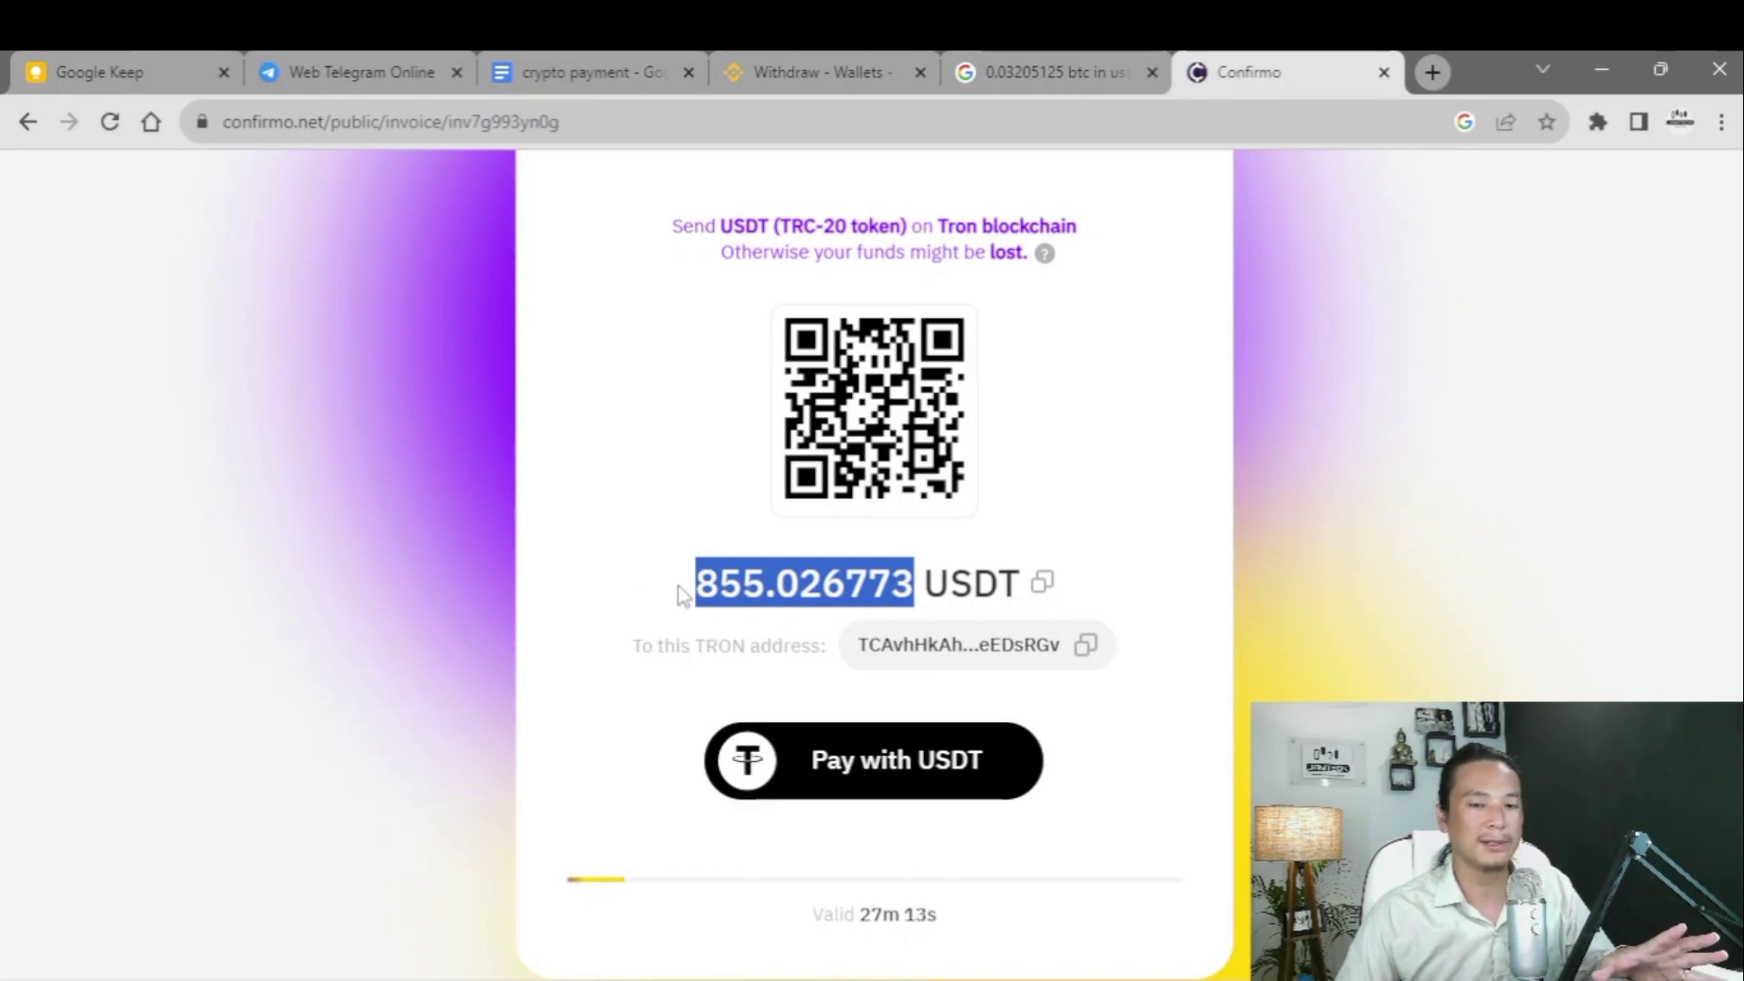
- Review the Confirmo invoice's 850.00 USD order header and 855.026773 USDT amount
scroll(922, 584, "up", 3)
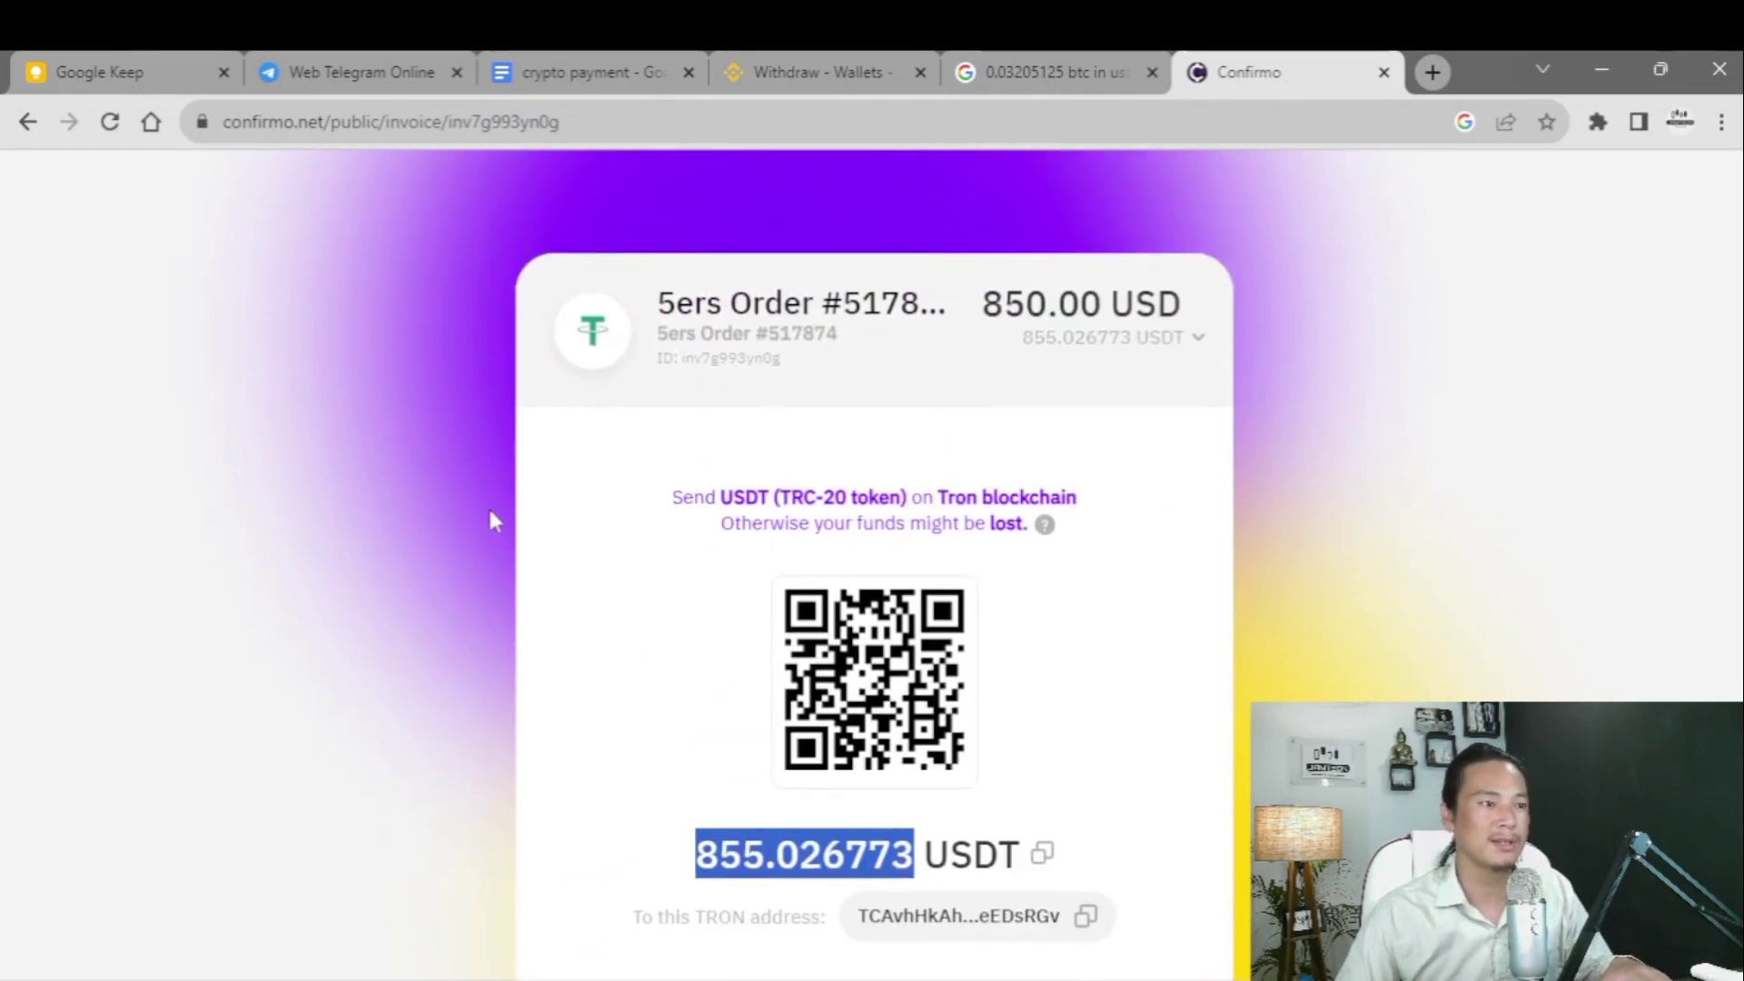
scroll(754, 545, "down", 3)
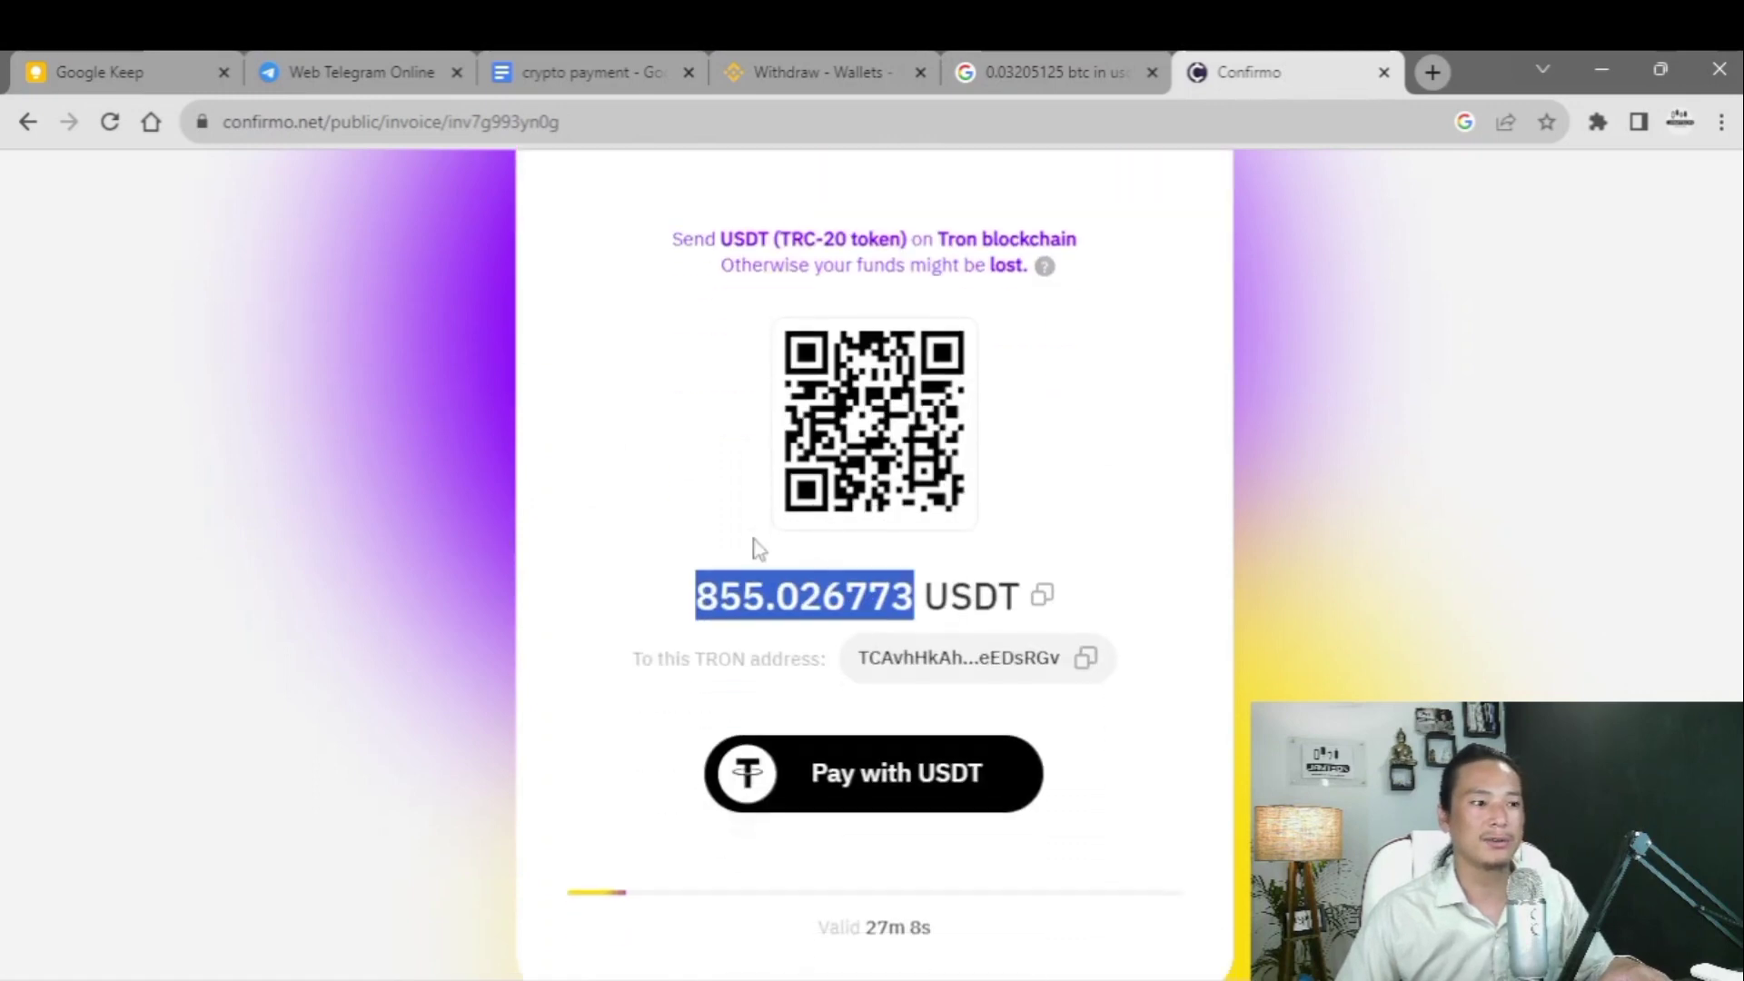
left_click(641, 466)
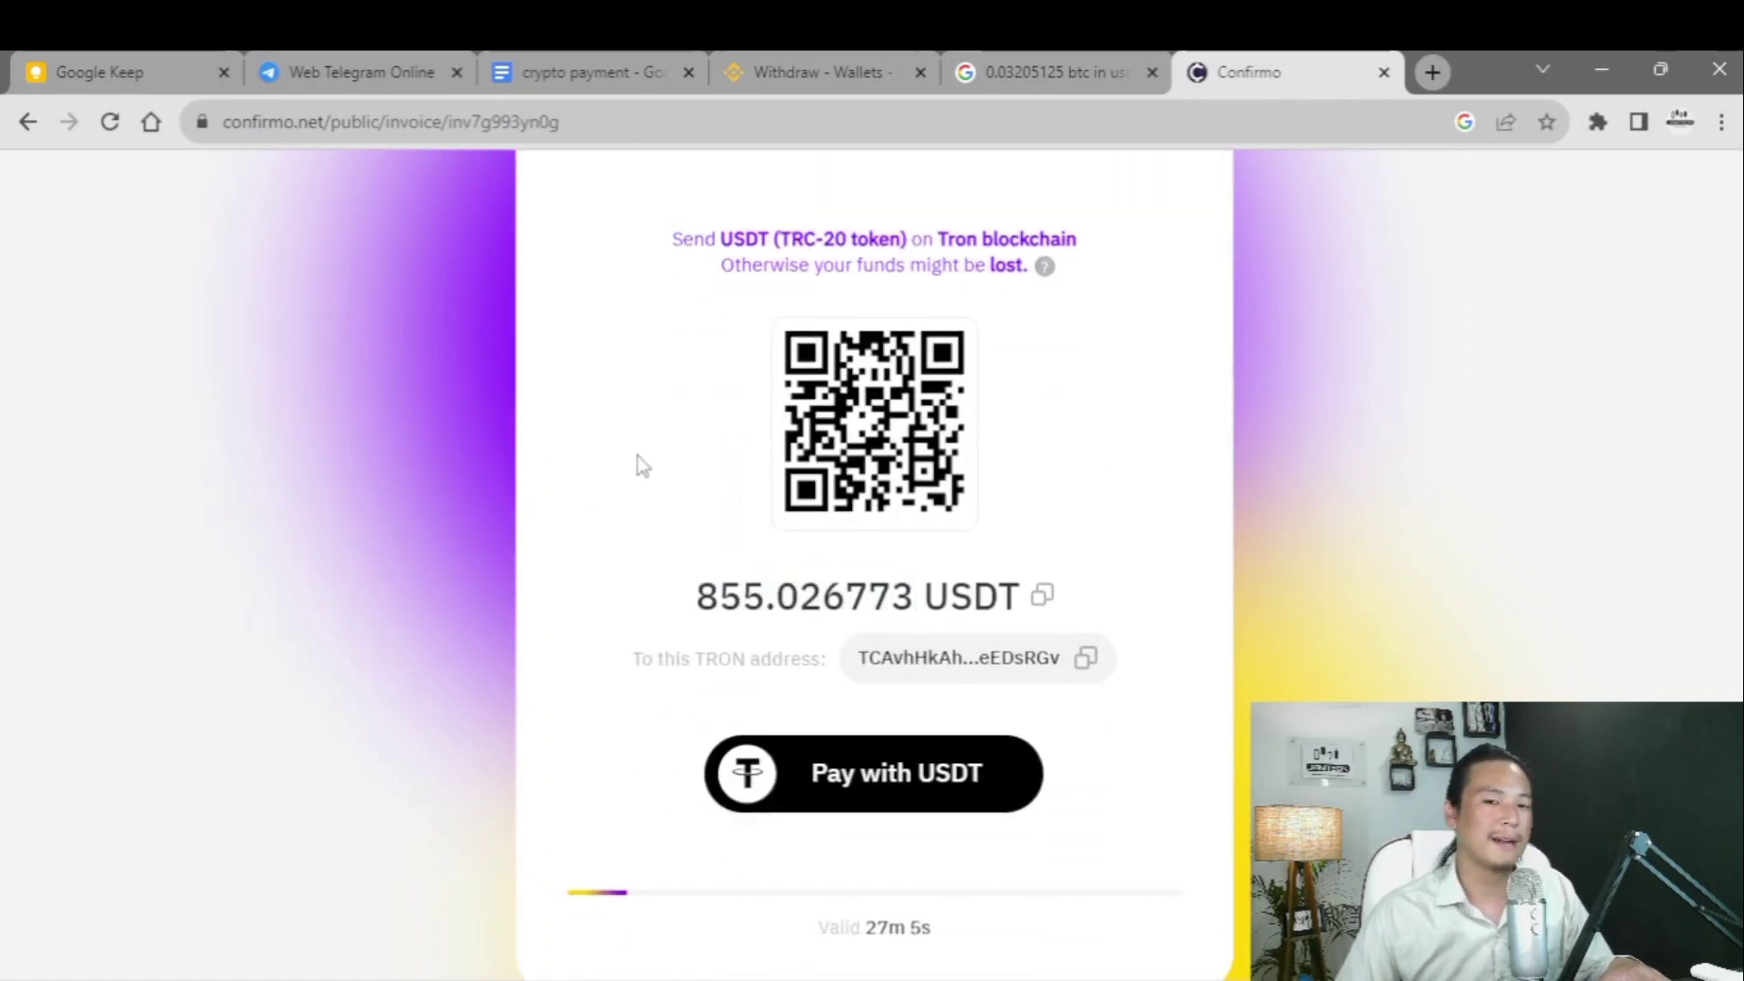
scroll(641, 466, "up", 3)
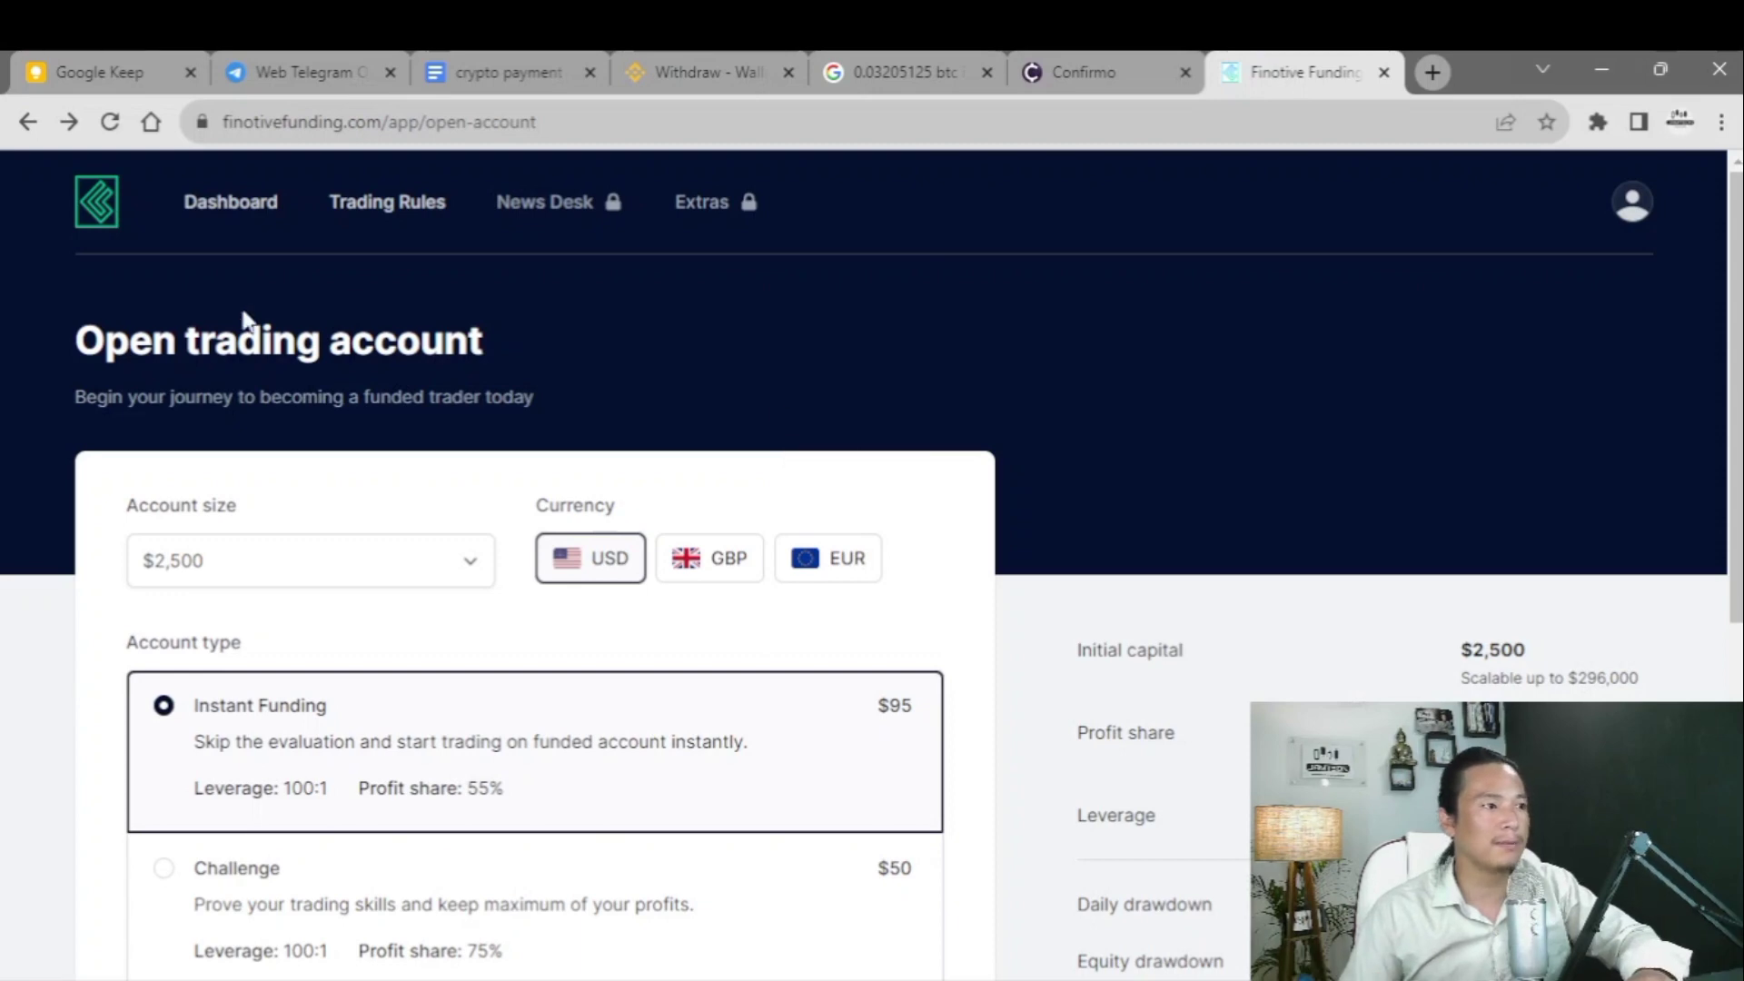
- Choose Cryptocurrency as the payment method for the $2,500 Instant Funding account
scroll(843, 309, "down", 4)
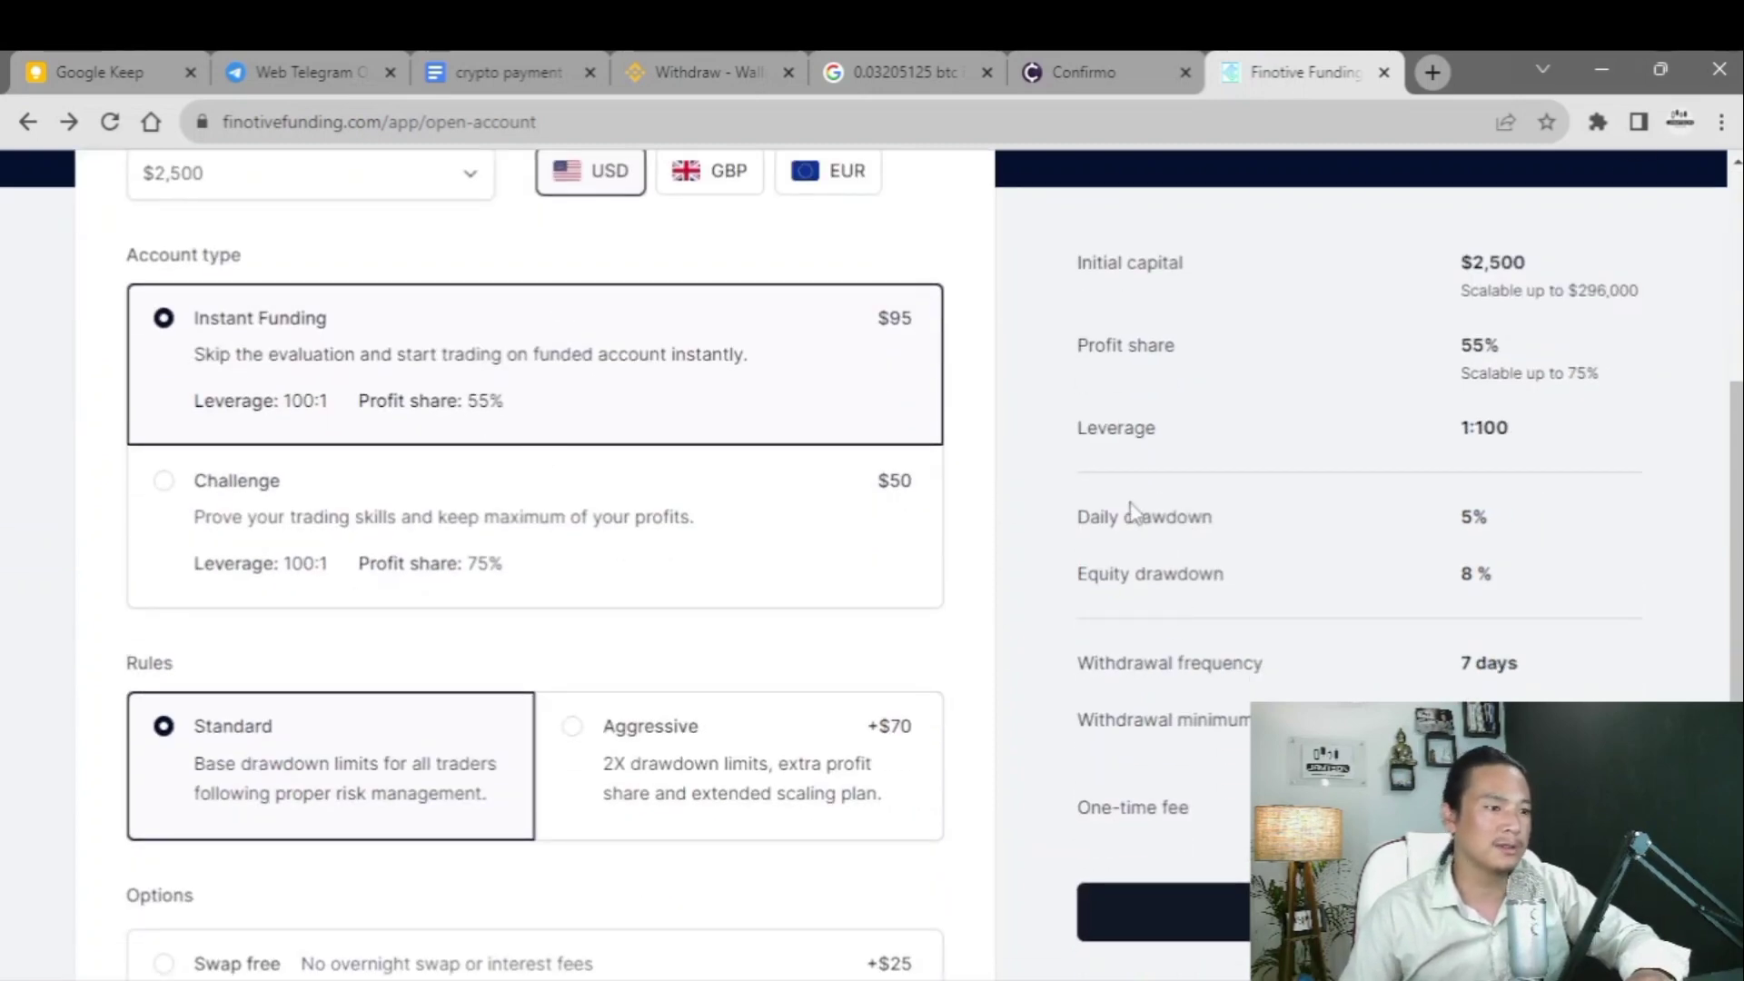
scroll(1024, 506, "down", 3)
scroll(1152, 564, "up", 5)
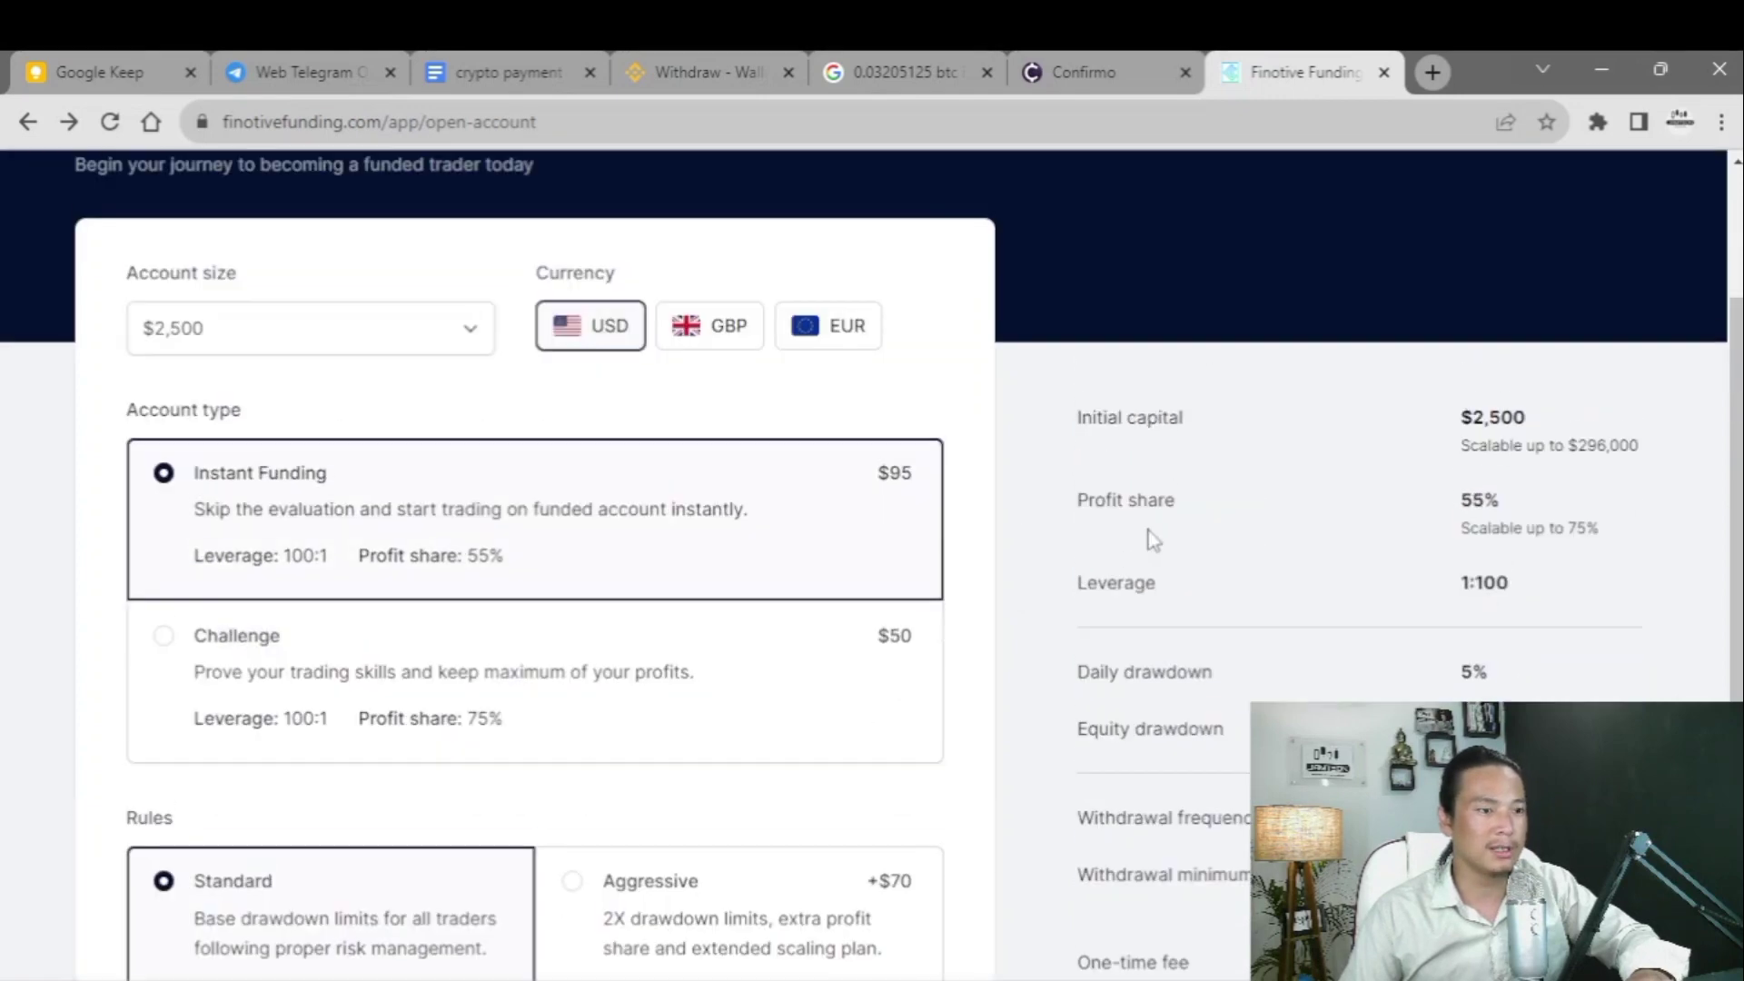
scroll(1152, 539, "down", 3)
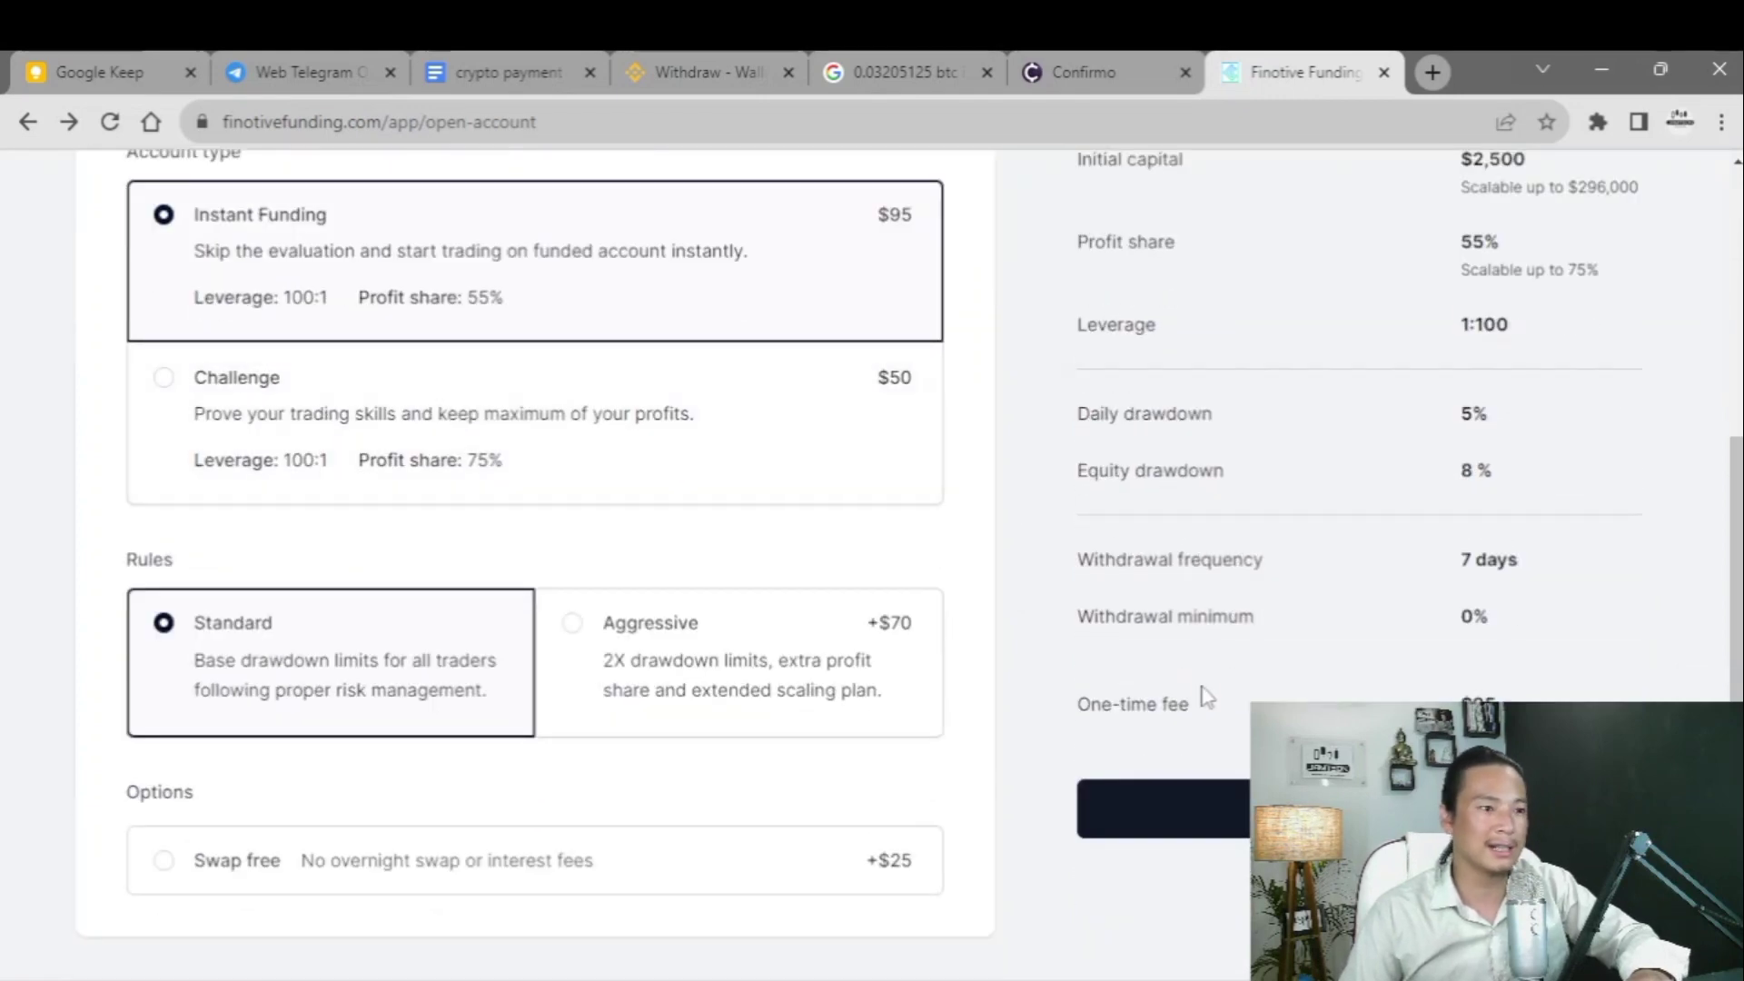
scroll(1208, 464, "down", 2)
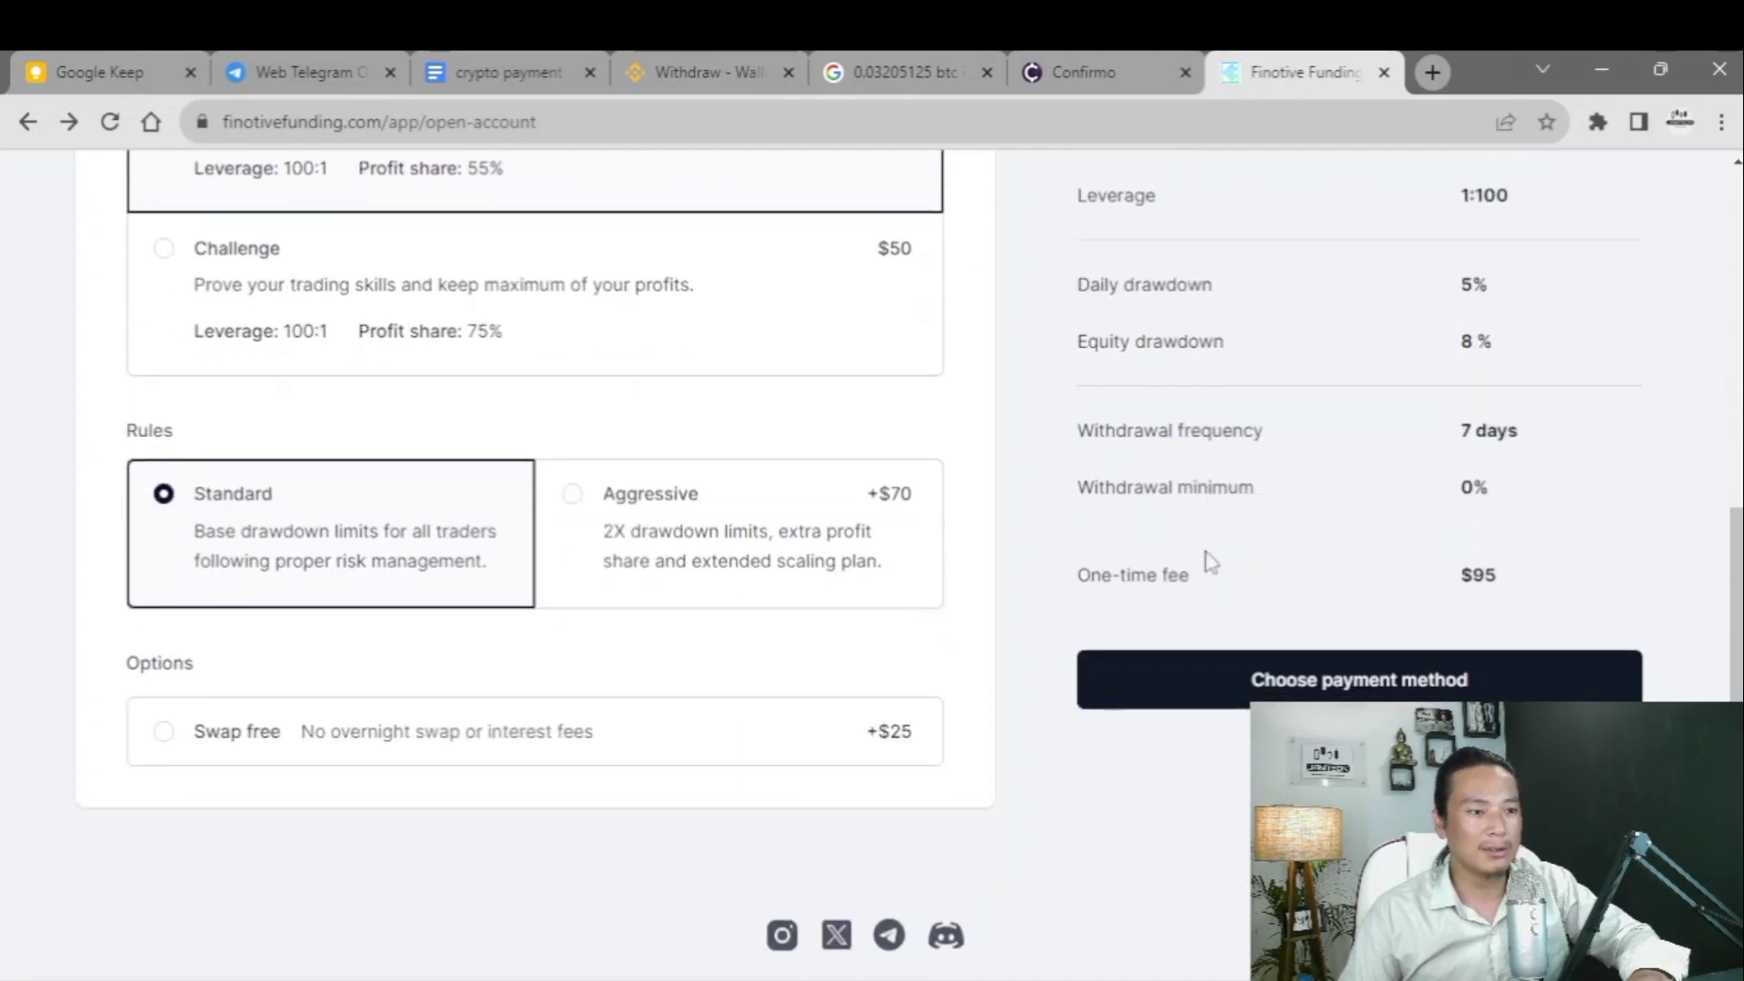
left_click(1211, 688)
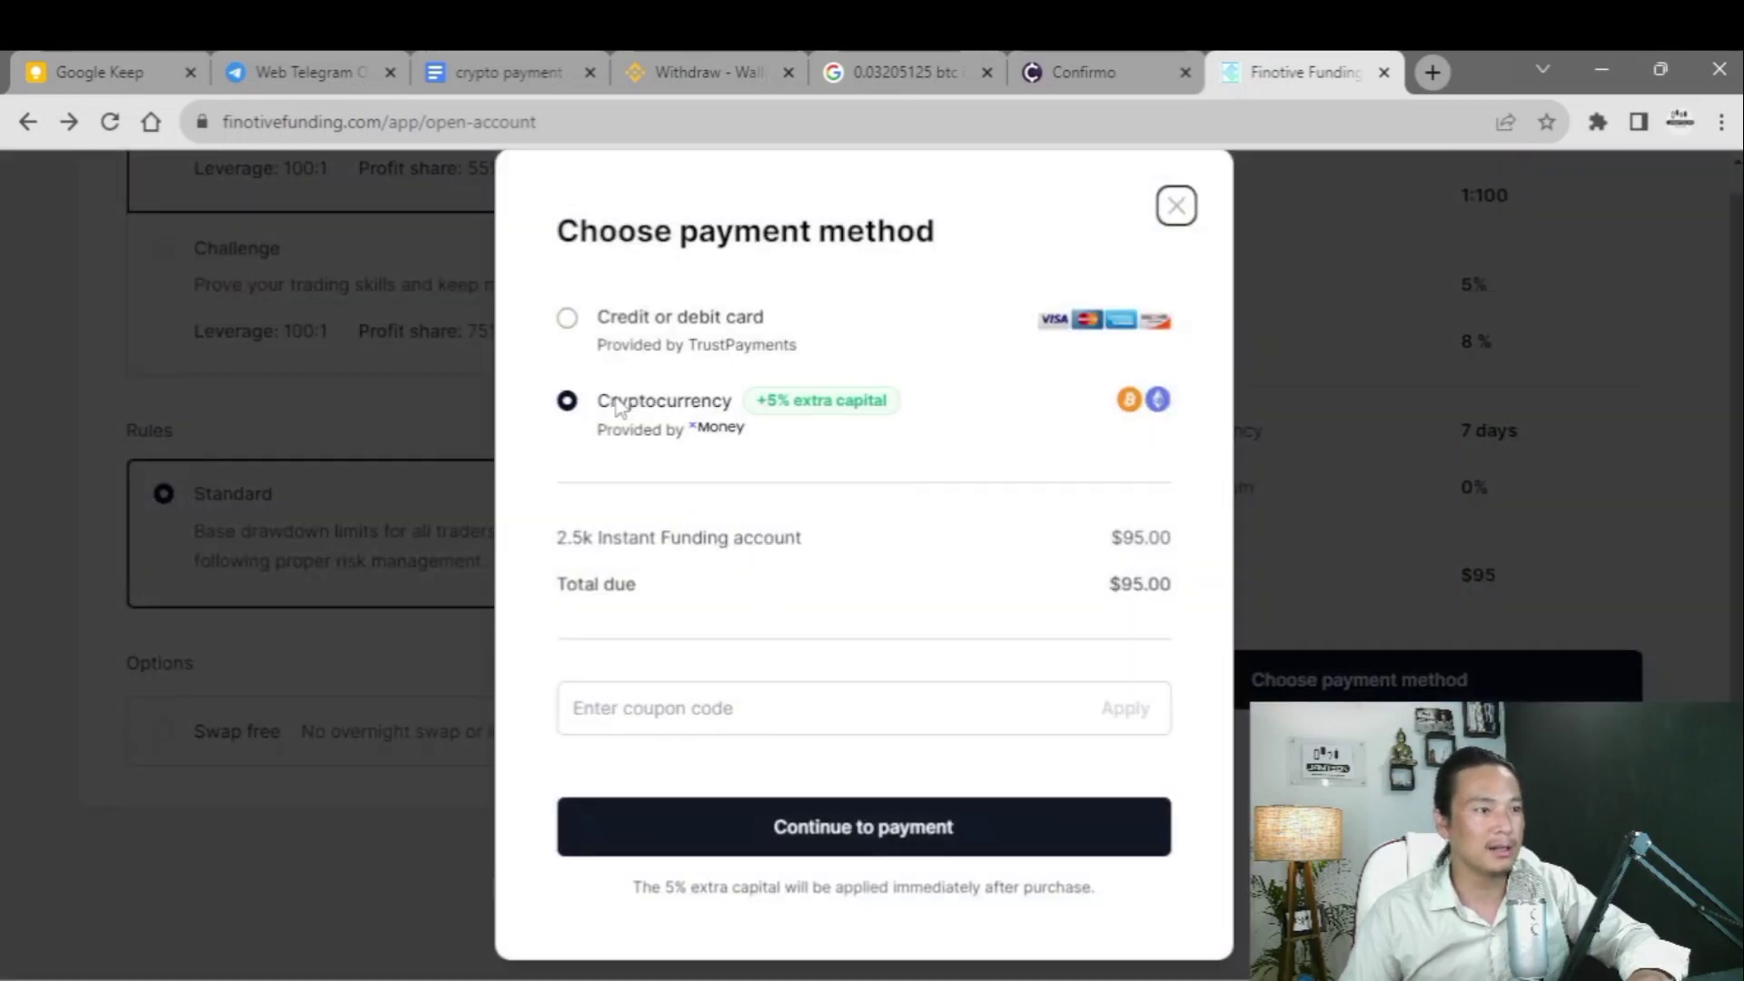
left_click(568, 318)
left_click(580, 436)
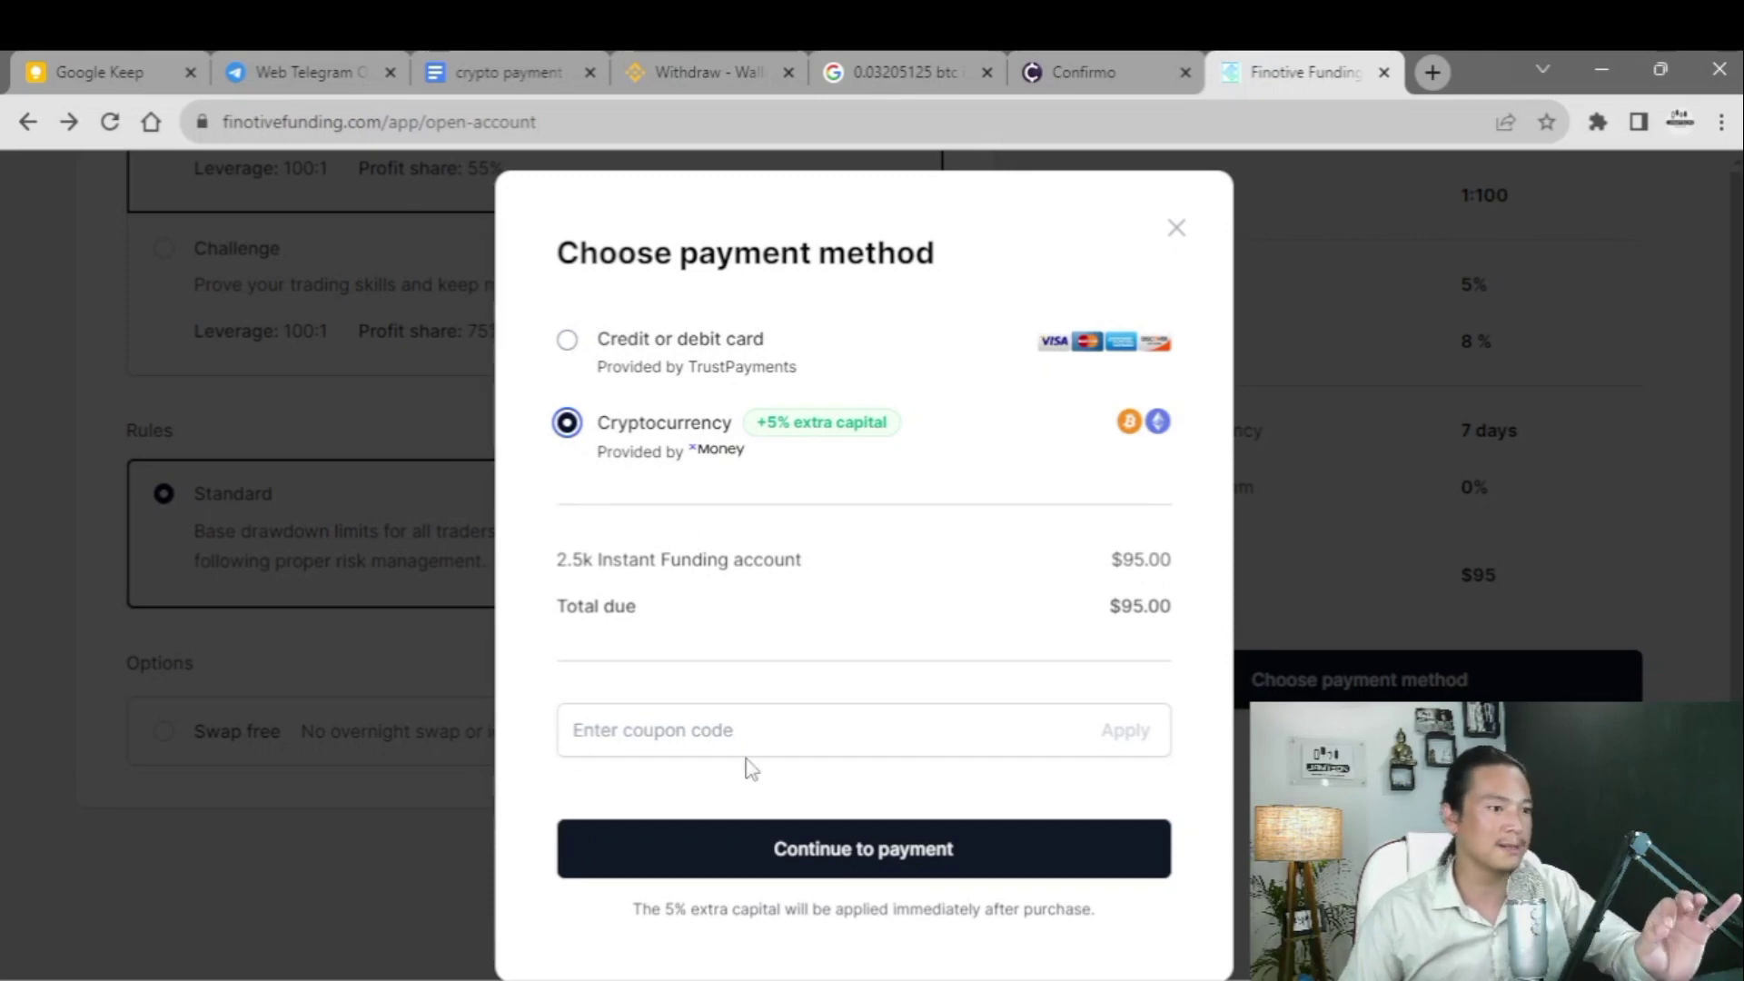
- Apply coupon code 'jamt' to cut the total to $90.25 and continue to payment
left_click(689, 730)
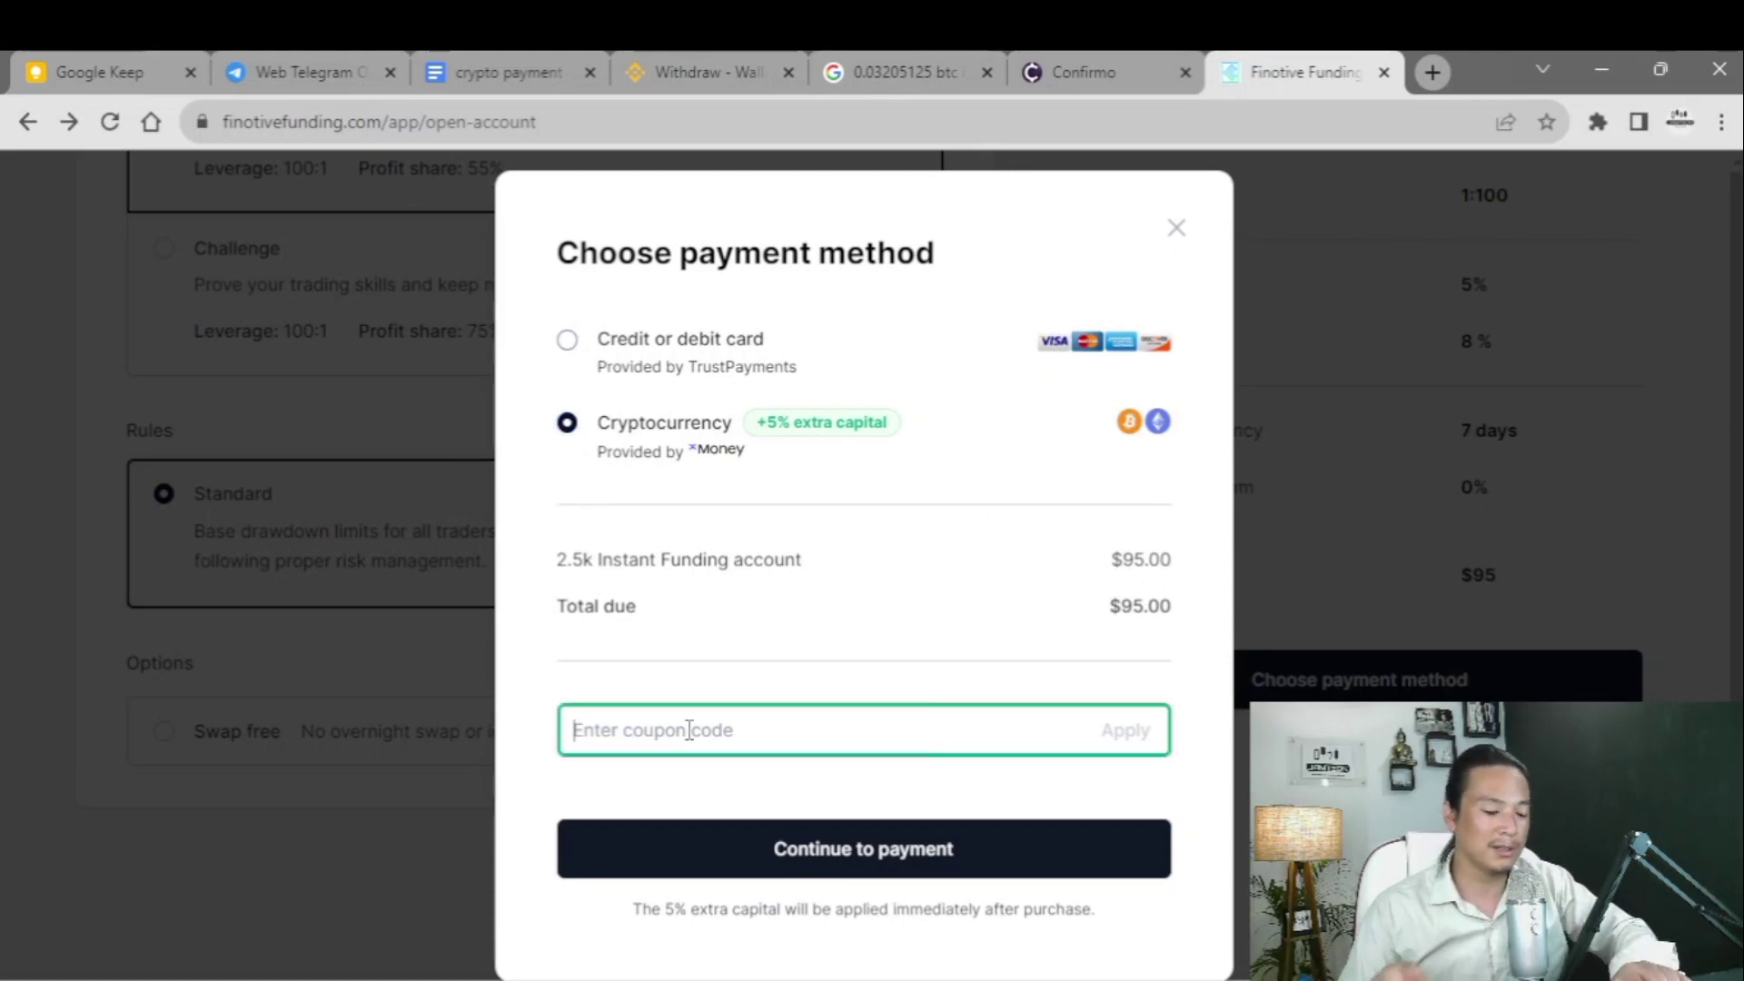
type("jamtsonfx")
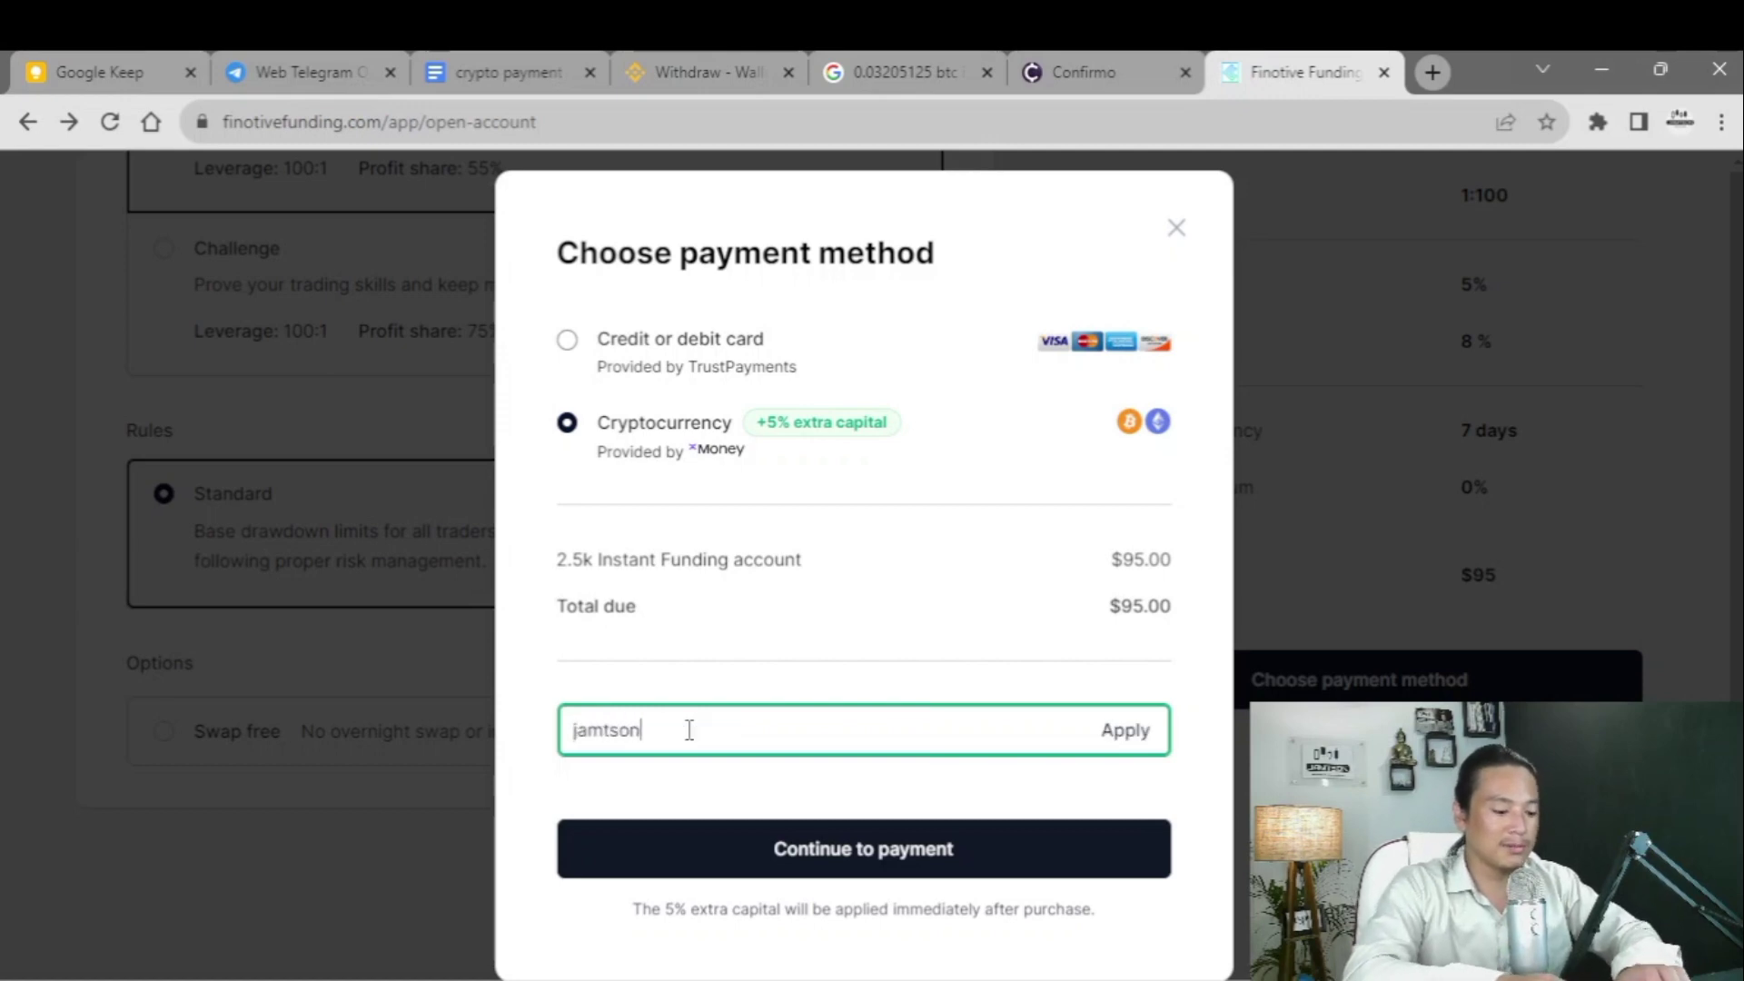
left_click(1136, 736)
scroll(778, 662, "down", 2)
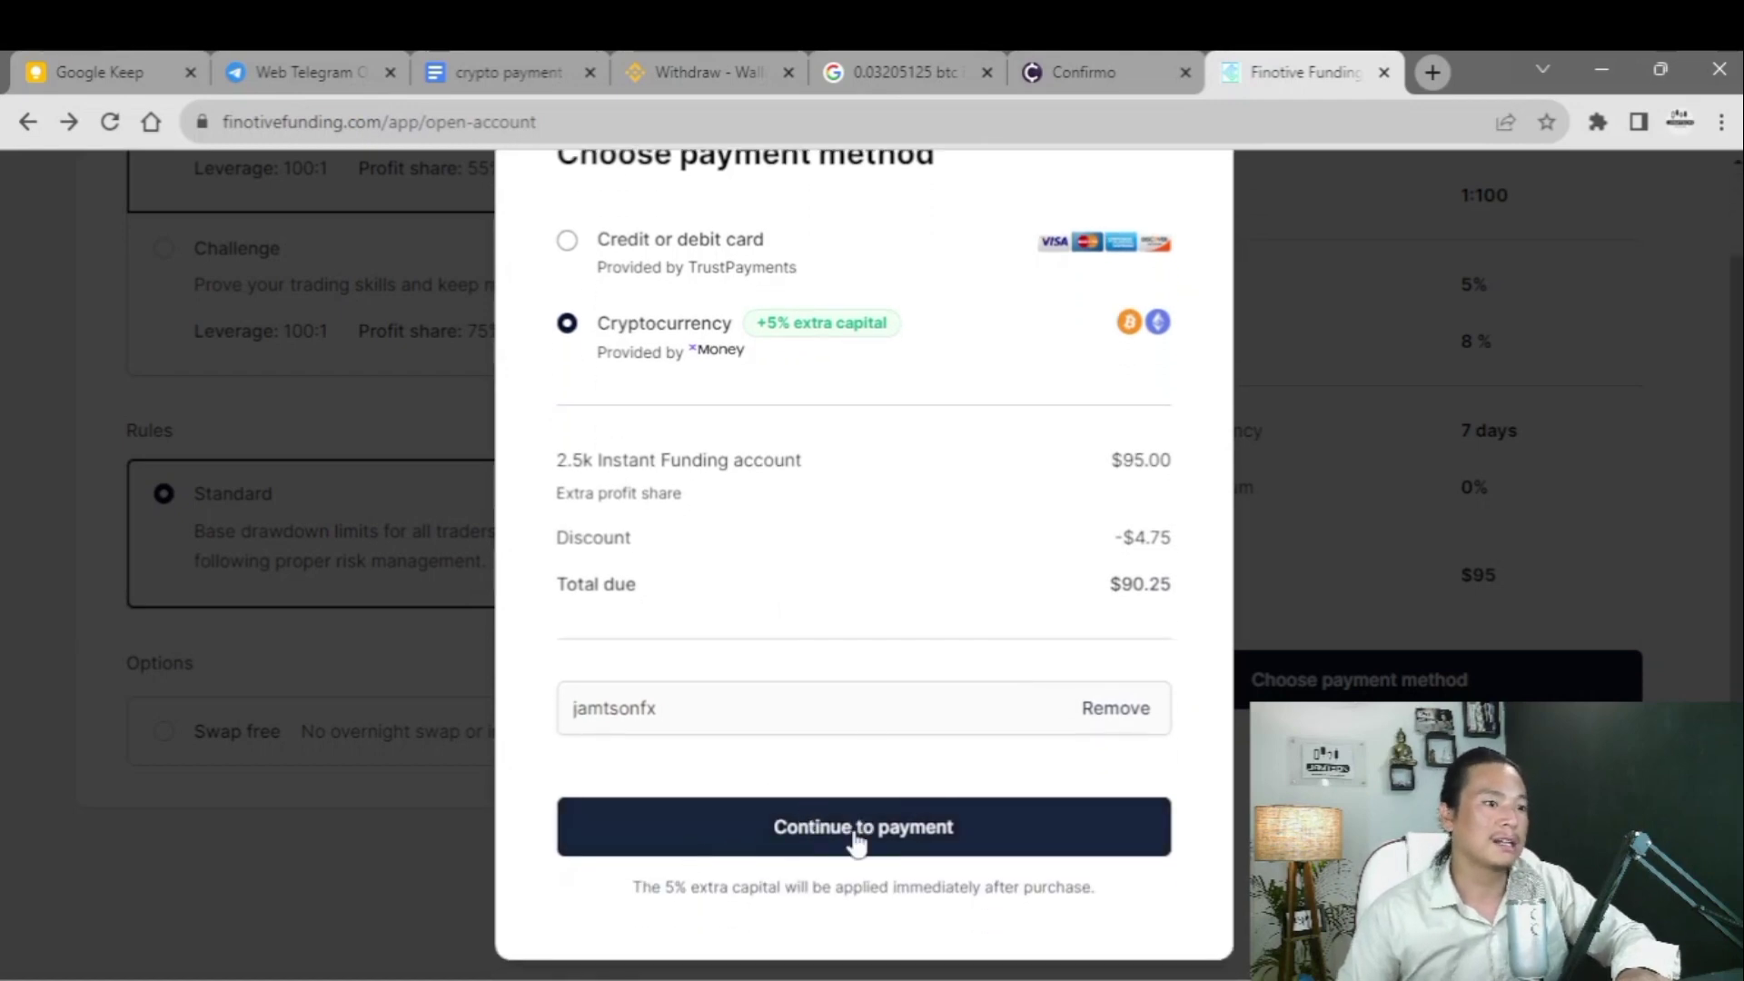
left_click(918, 849)
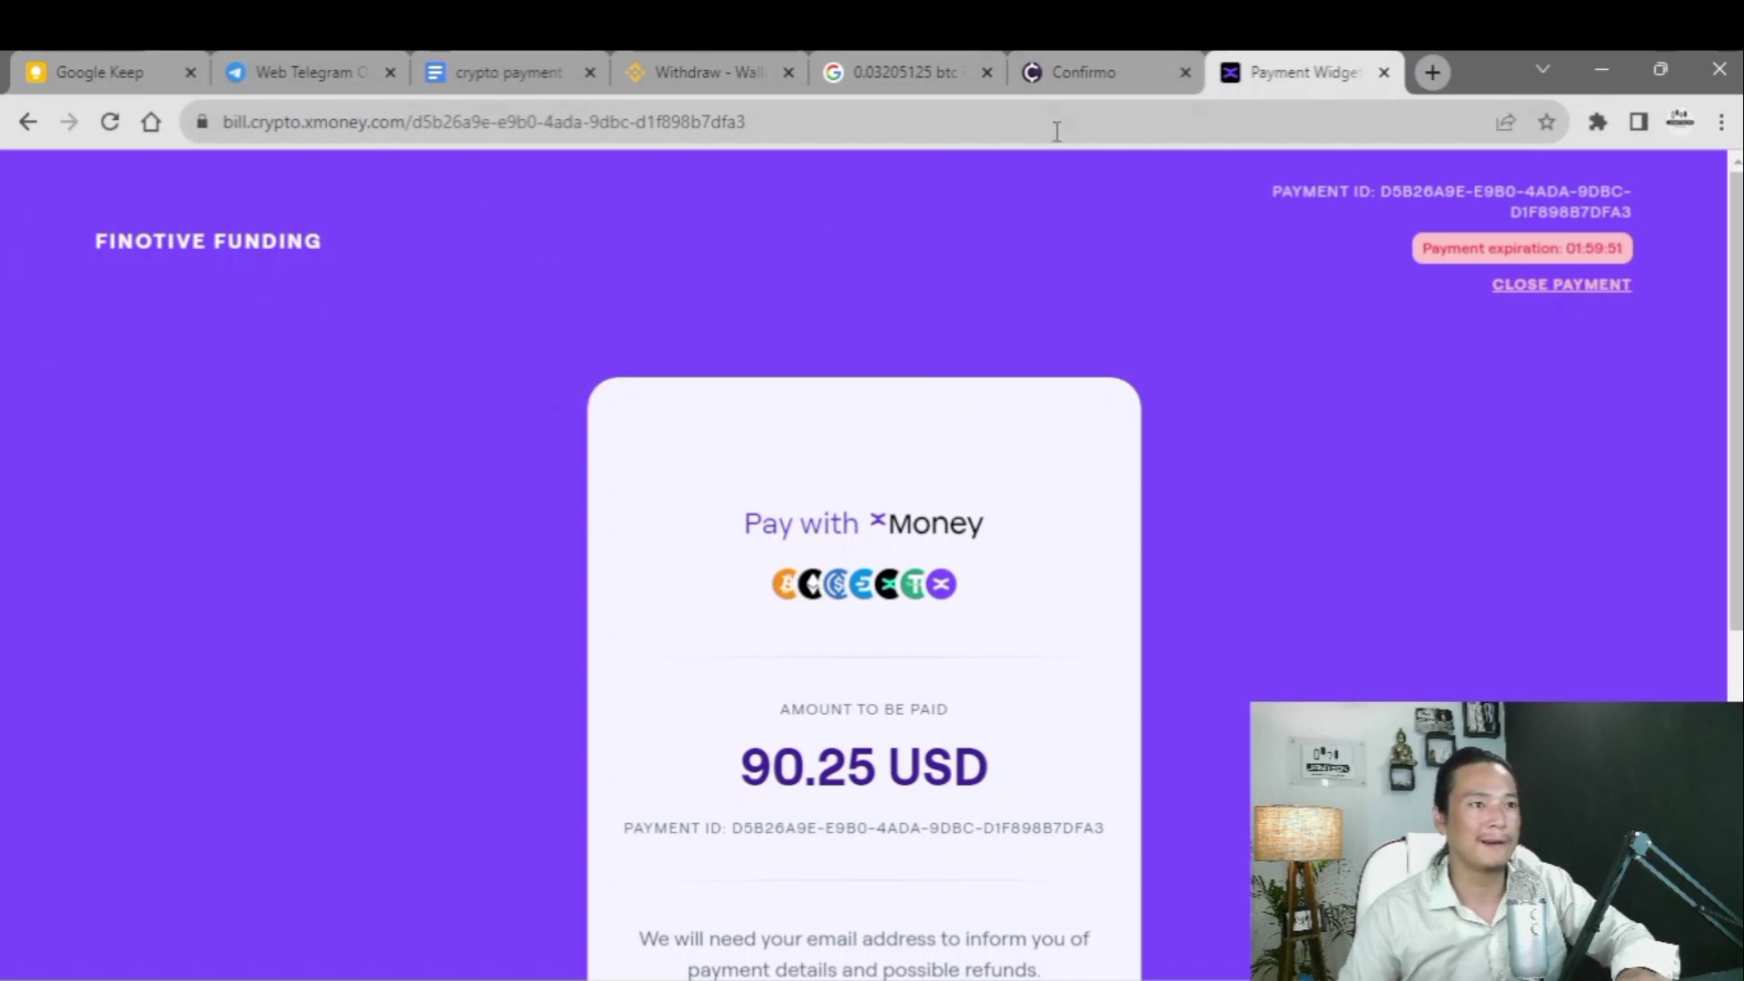
- Select the 90.25 USD amount due and tick xMoney's Terms of Service checkbox
left_click(1059, 70)
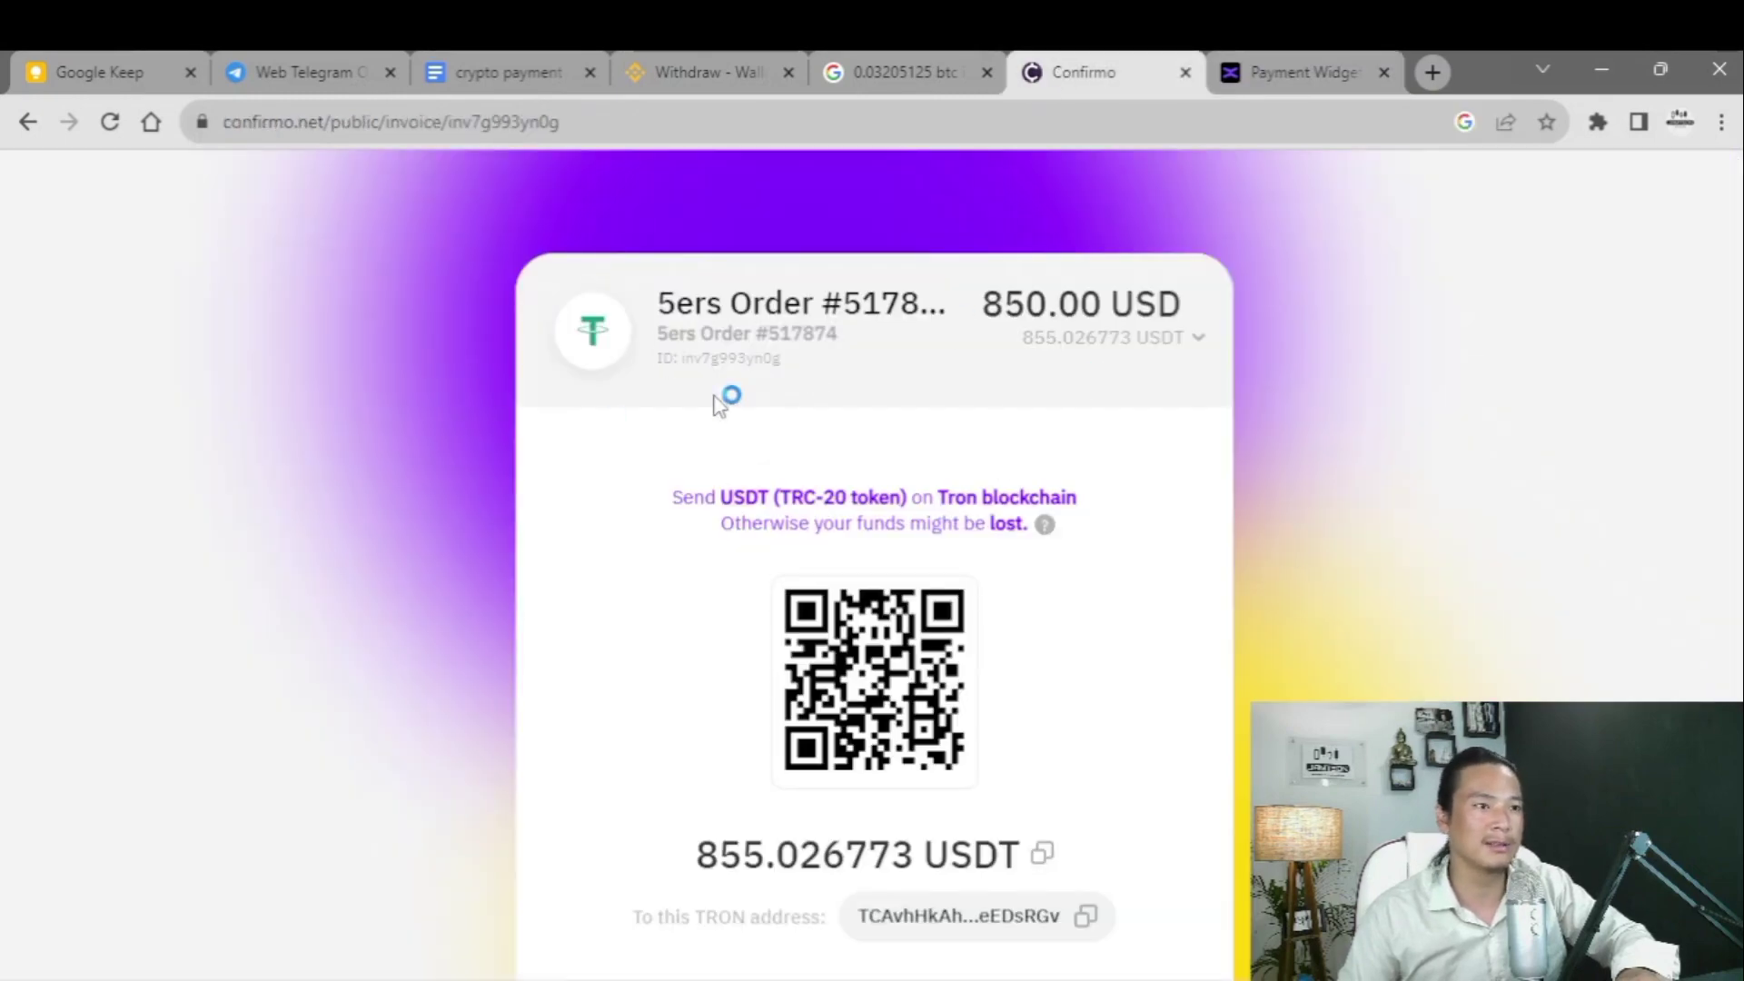
scroll(467, 350, "down", 4)
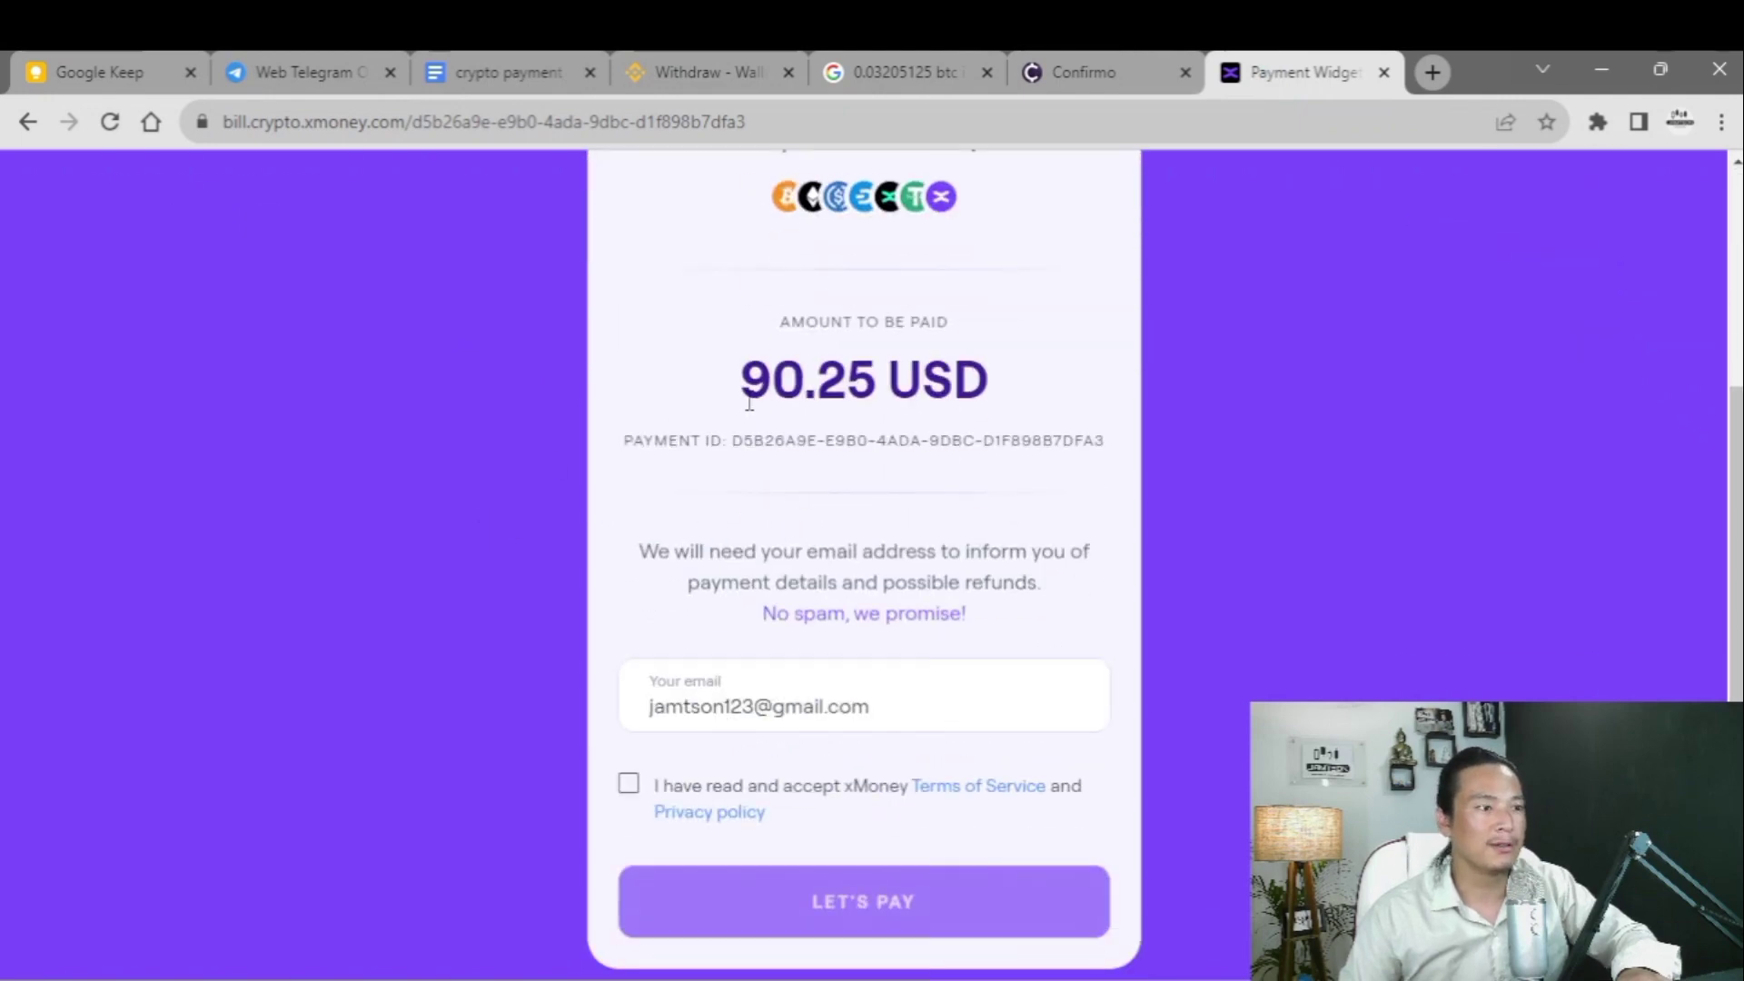
left_click_drag(745, 396, 960, 392)
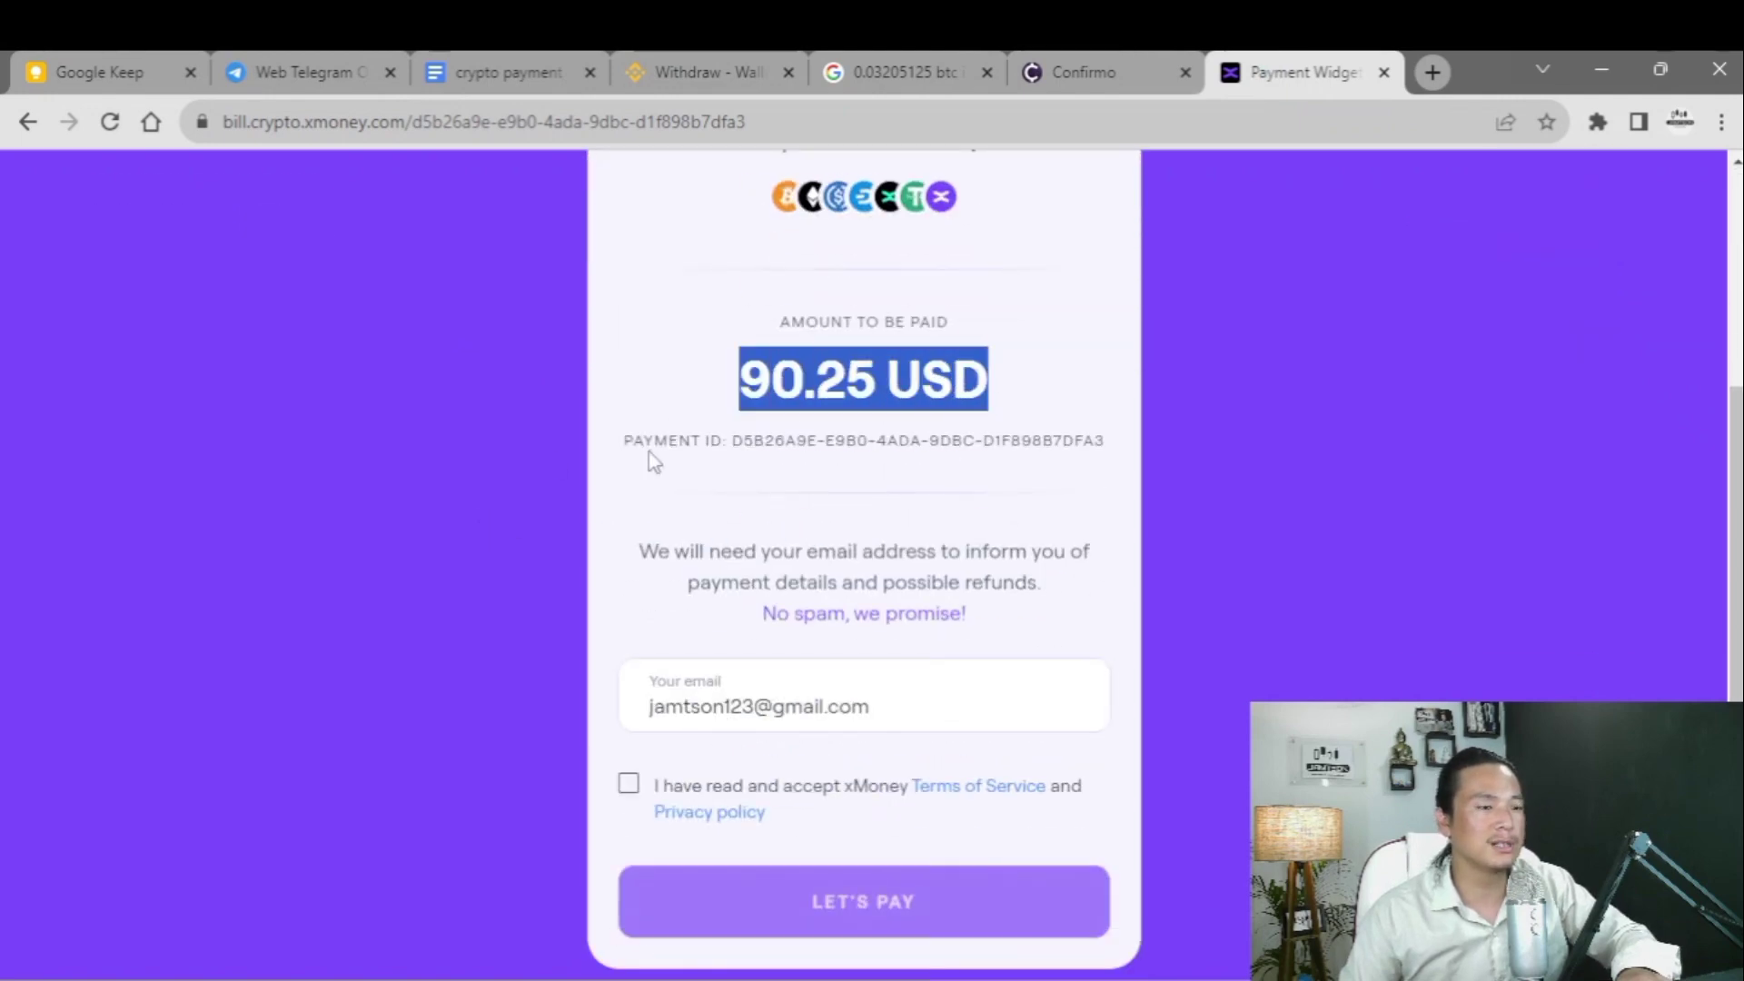
scroll(652, 461, "up", 4)
scroll(652, 461, "down", 5)
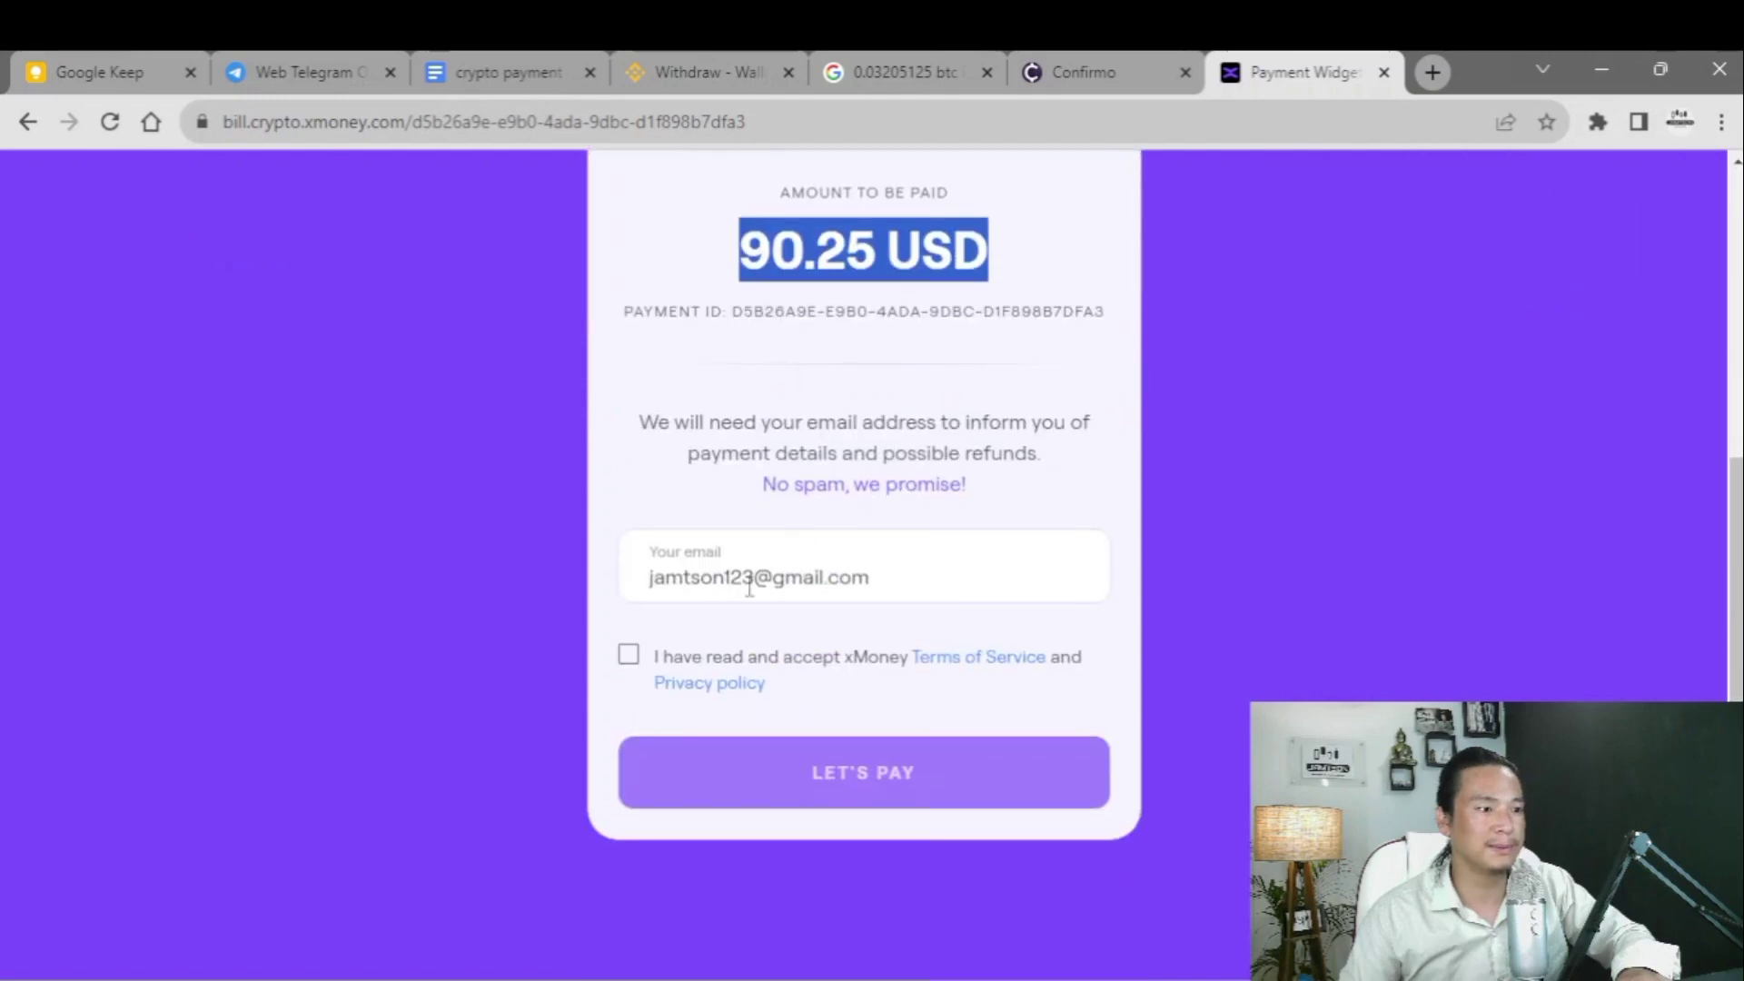
scroll(682, 627, "up", 3)
scroll(745, 545, "down", 1)
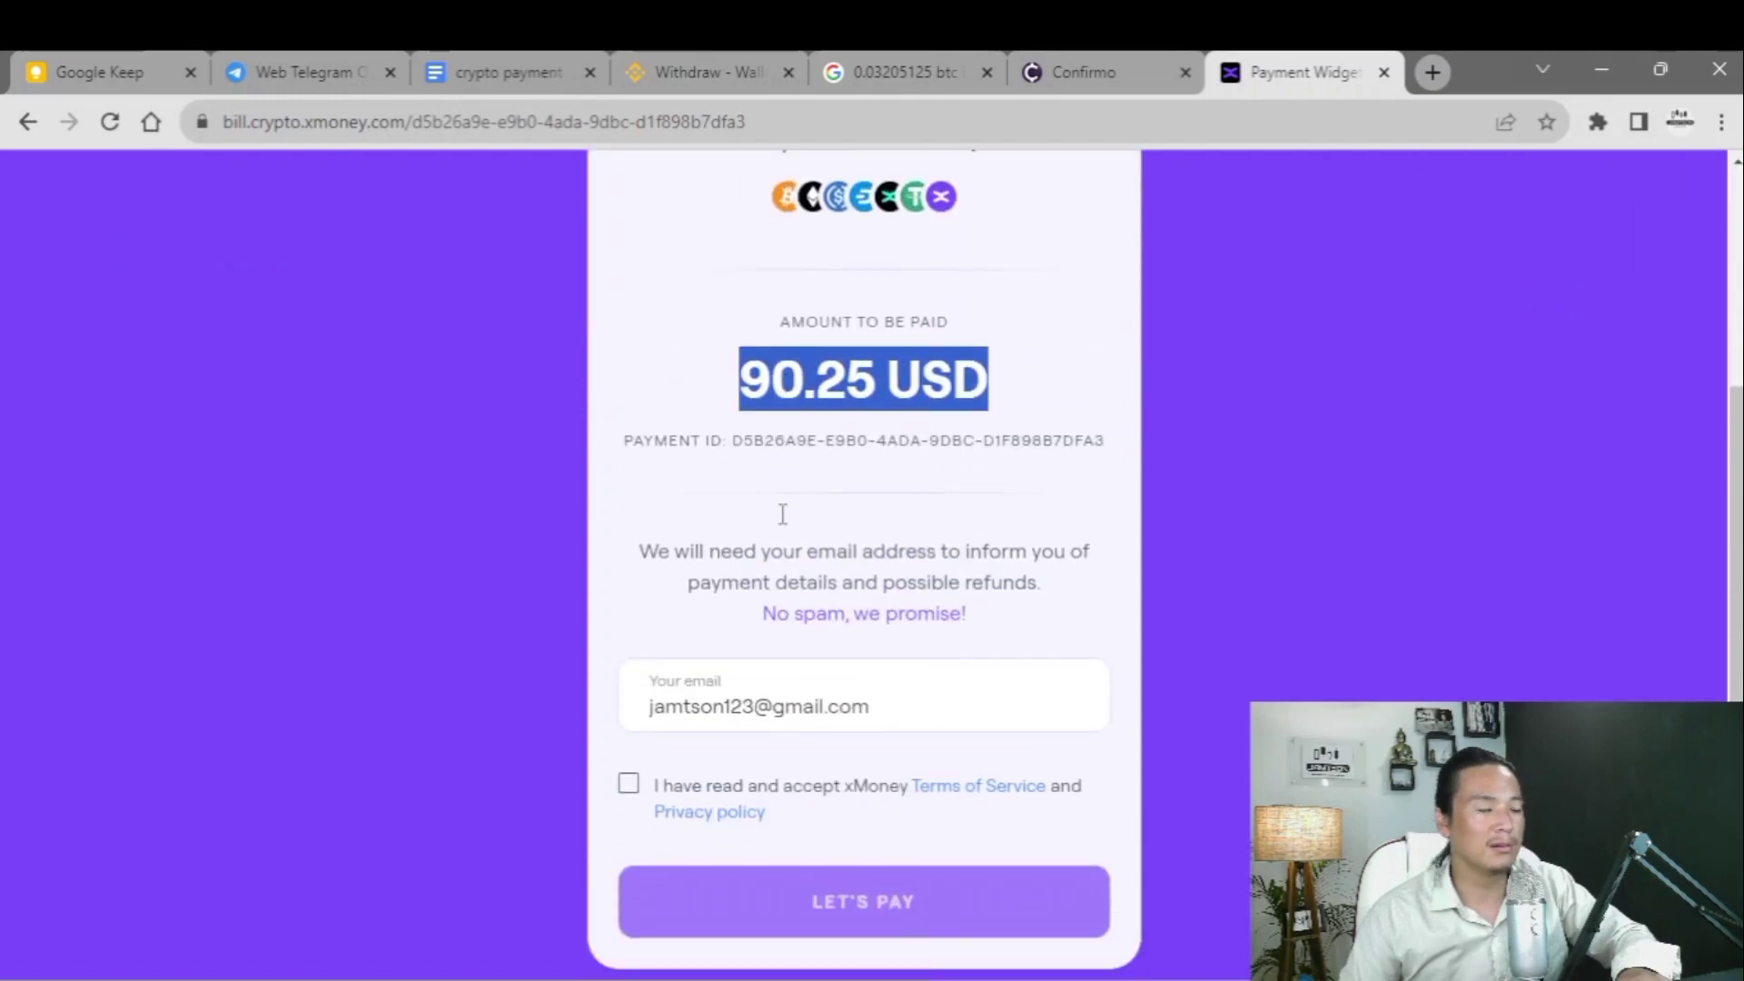
left_click(631, 787)
- Start the 90.25 USD payment, pick Binance under Exchanges, then USDT as the token
left_click(845, 902)
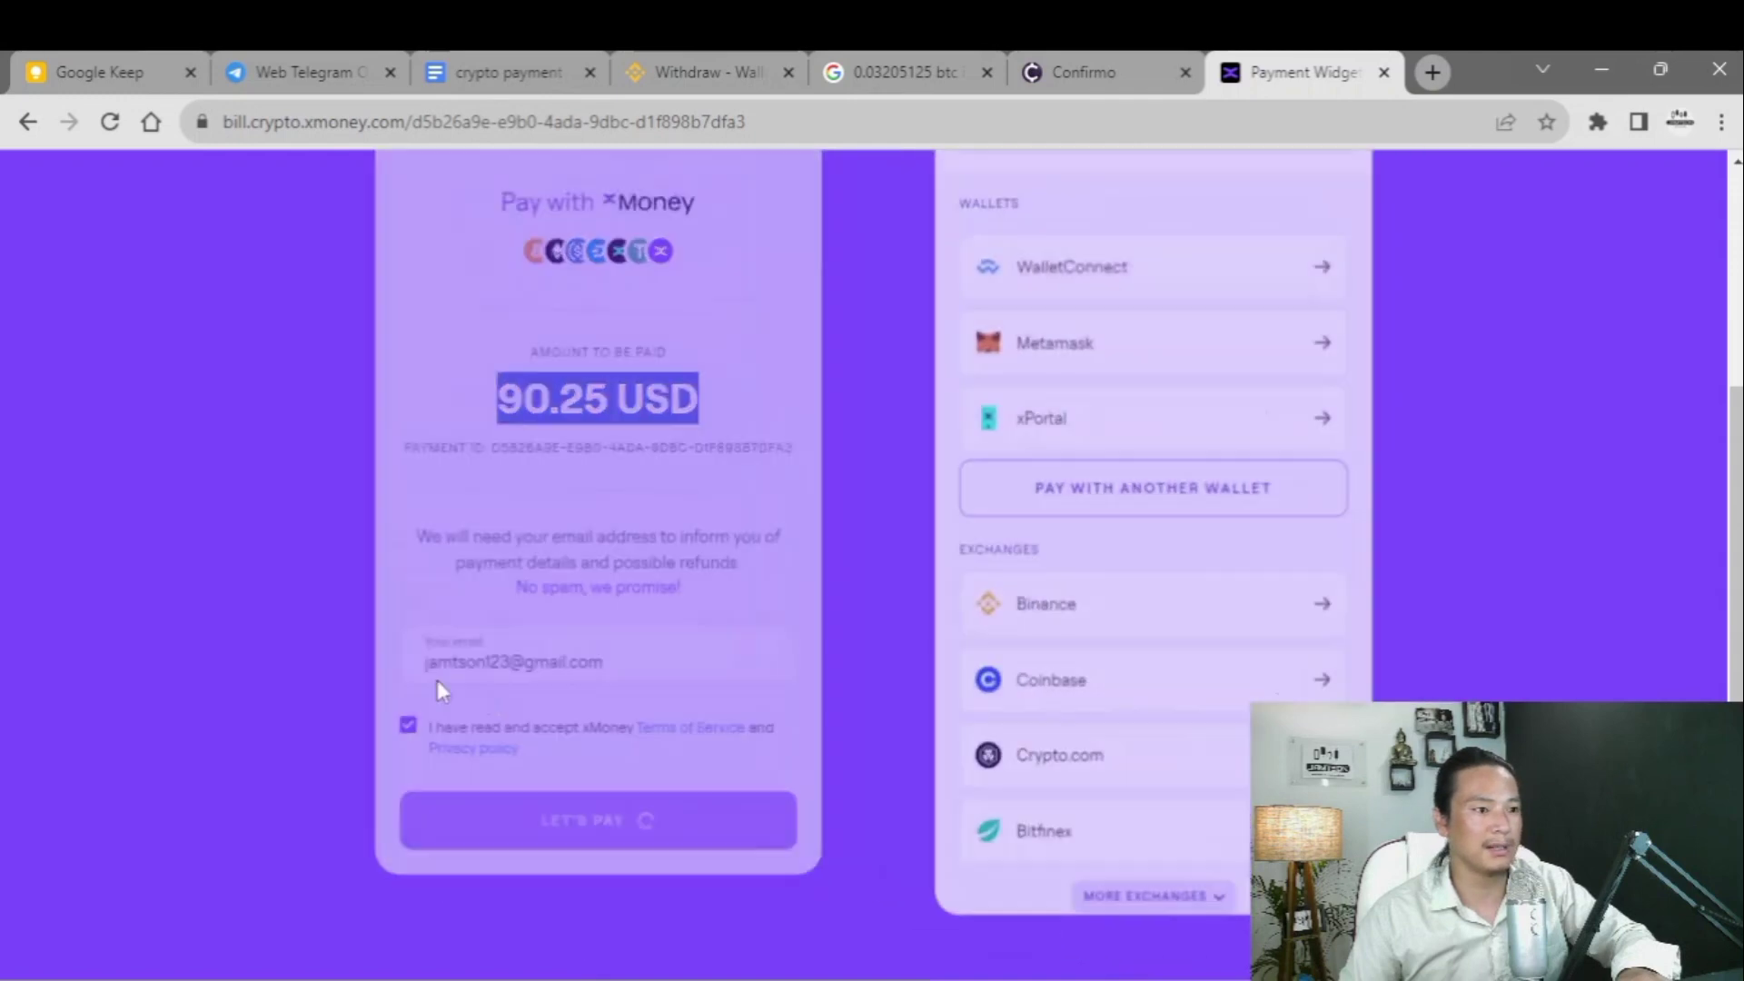
scroll(740, 596, "down", 1)
scroll(635, 674, "down", 3)
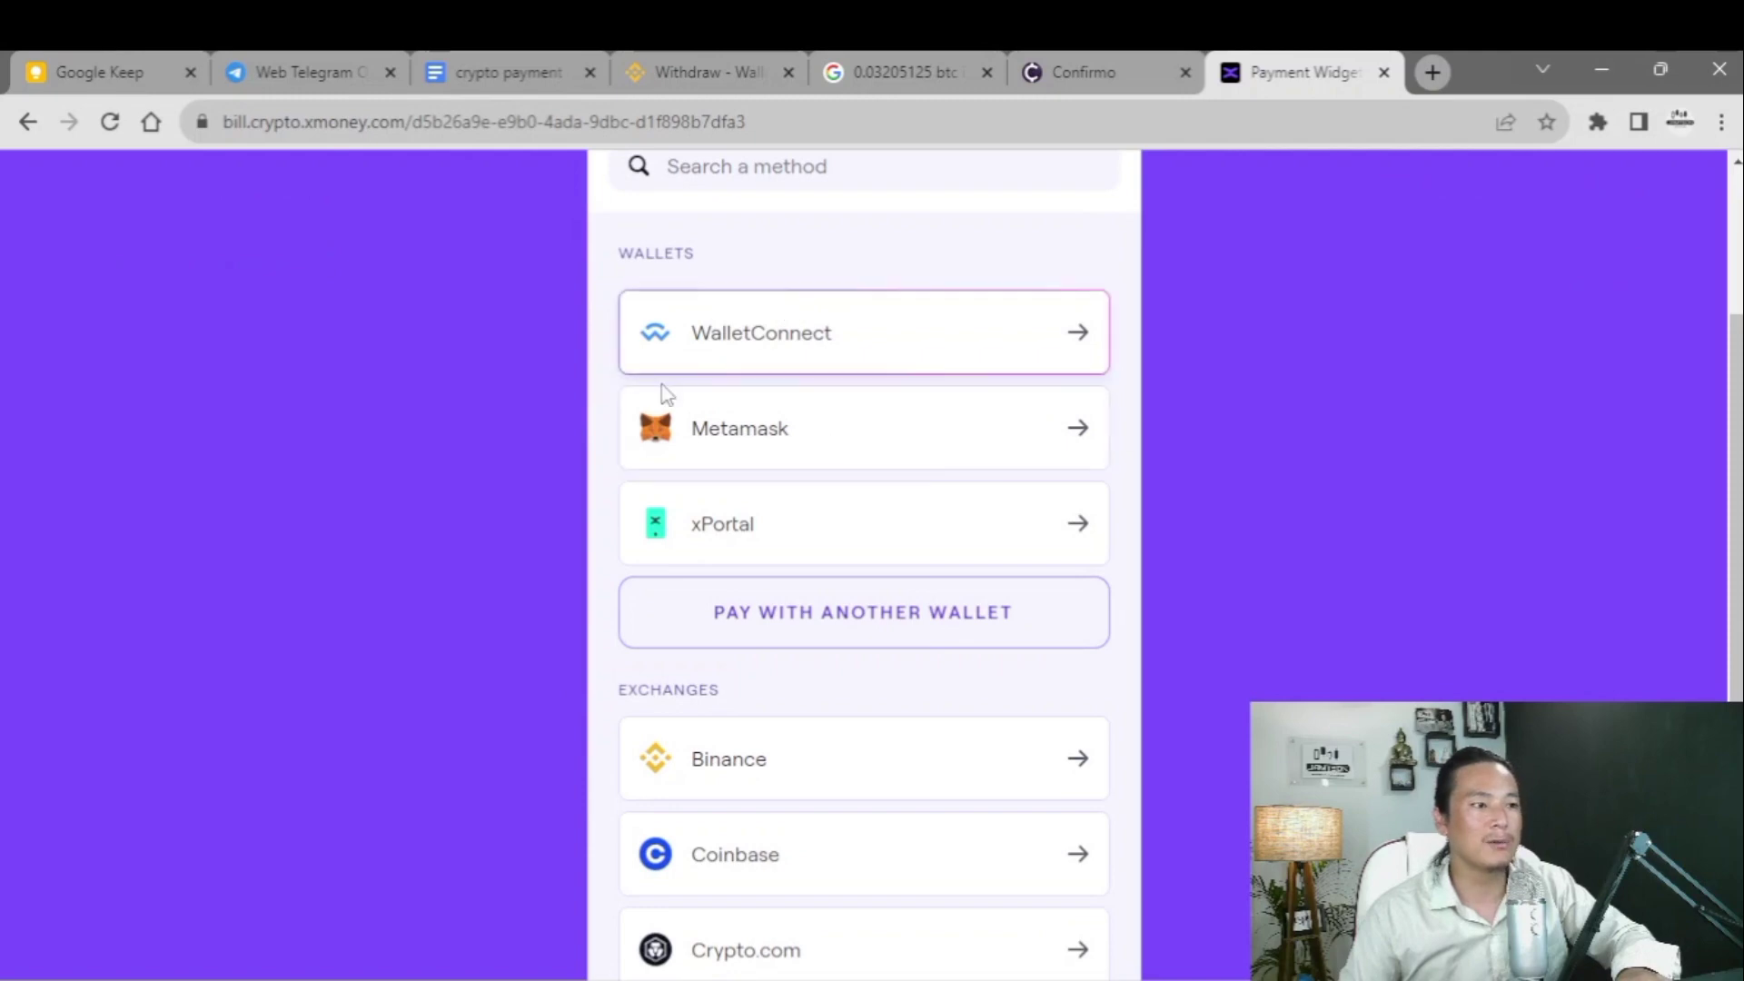
scroll(713, 495, "down", 1)
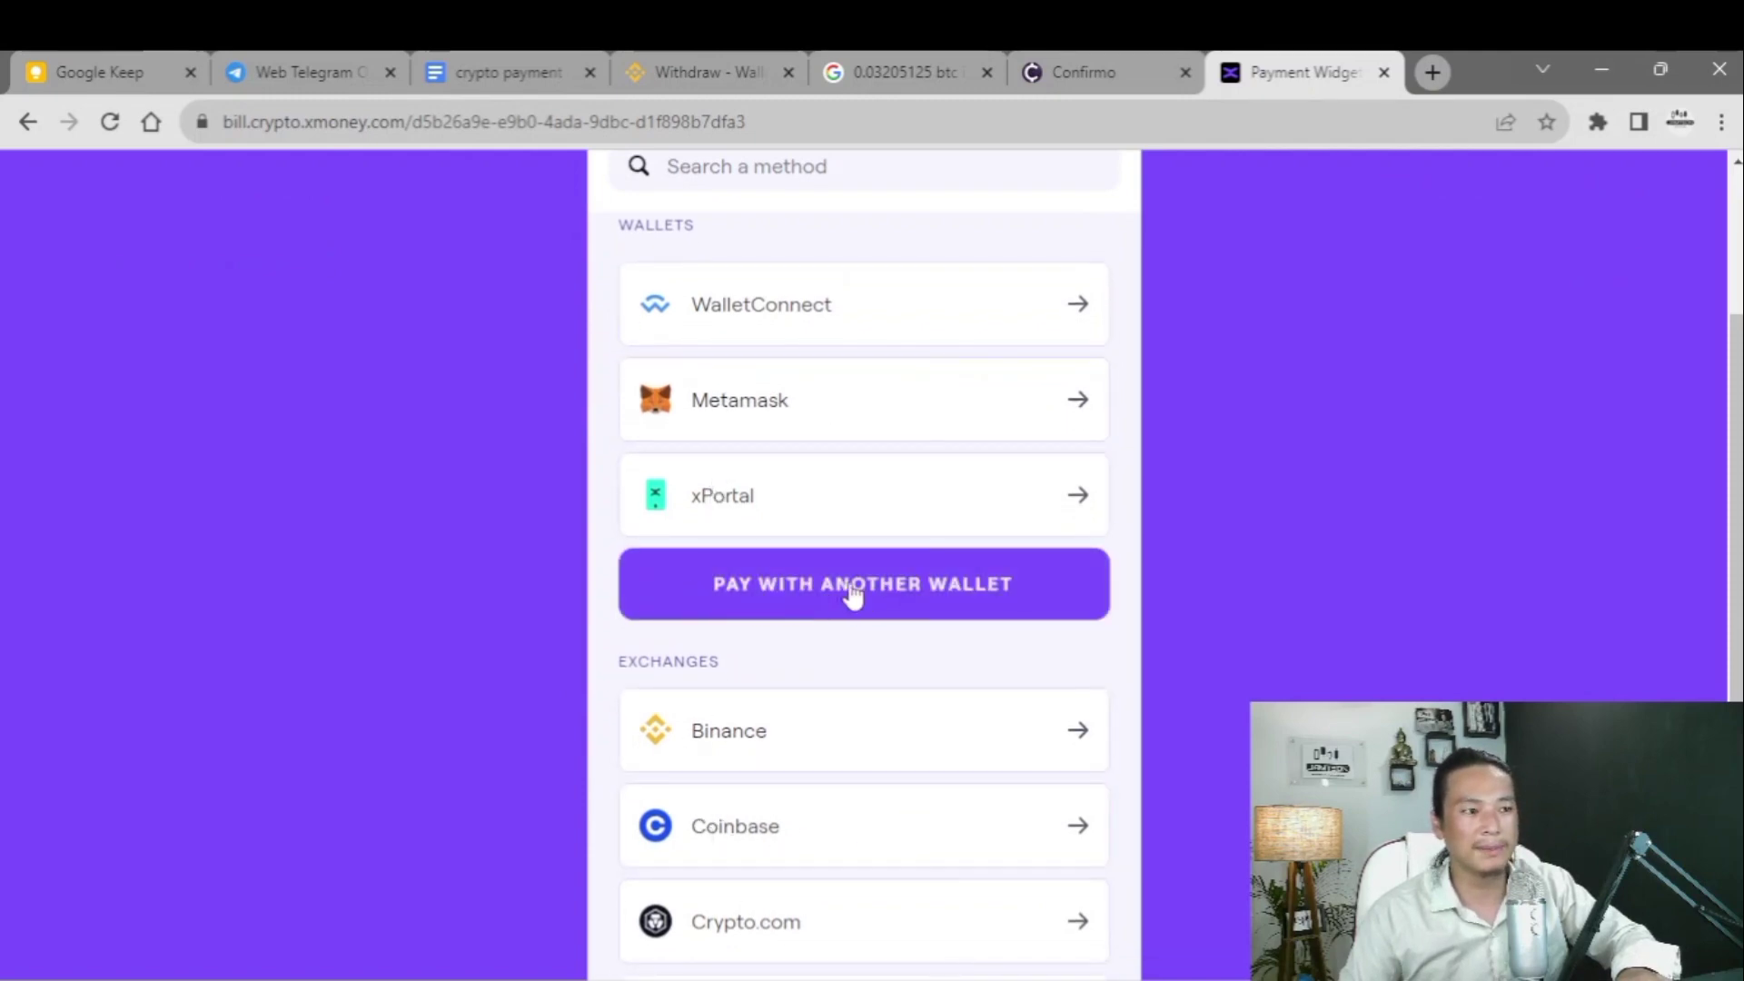
scroll(445, 641, "down", 3)
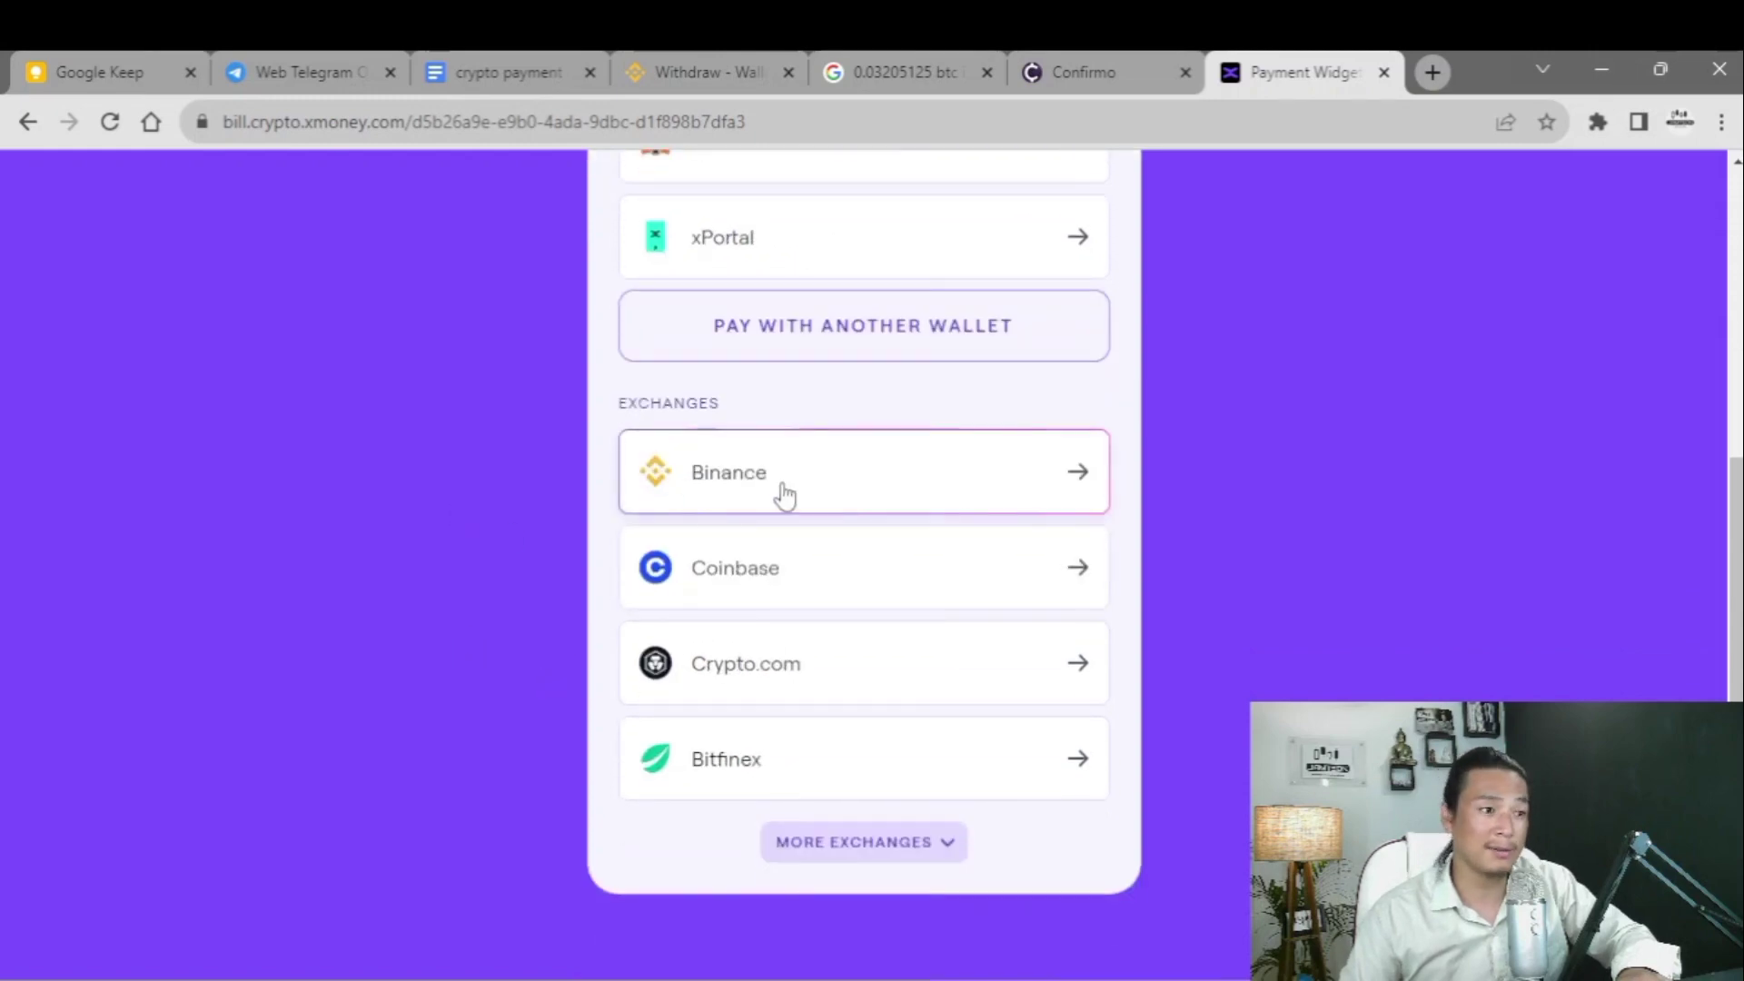
left_click(917, 496)
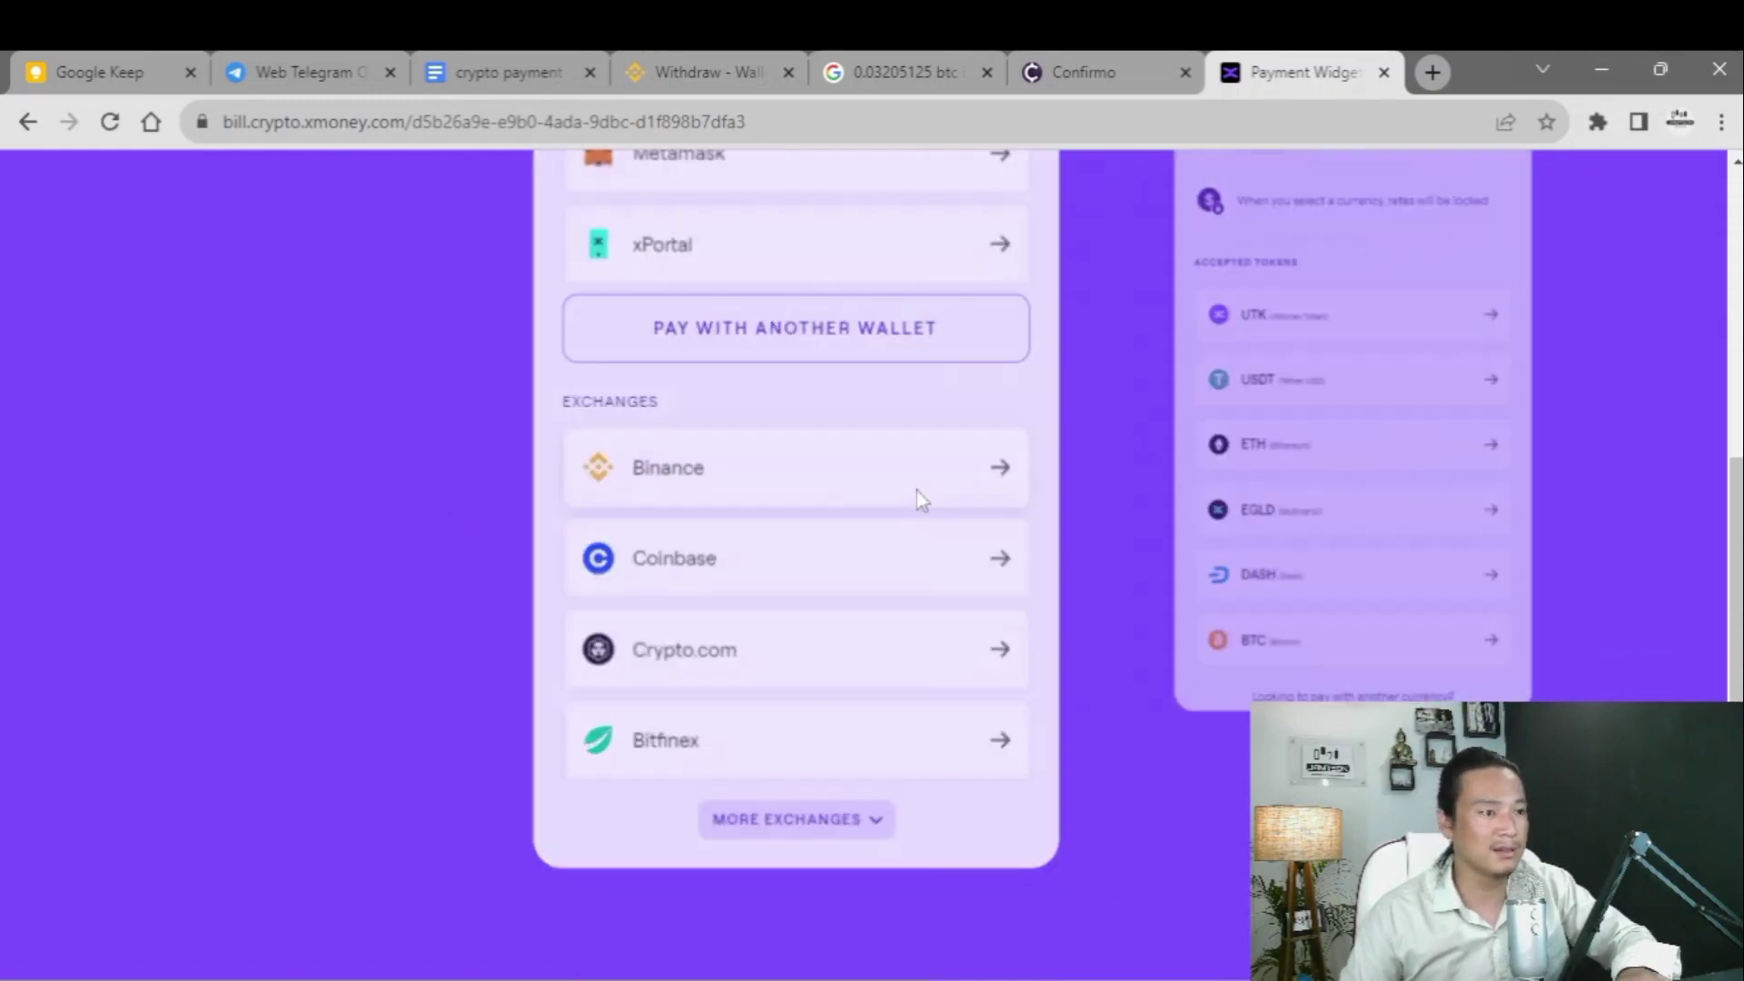
scroll(763, 779, "down", 3)
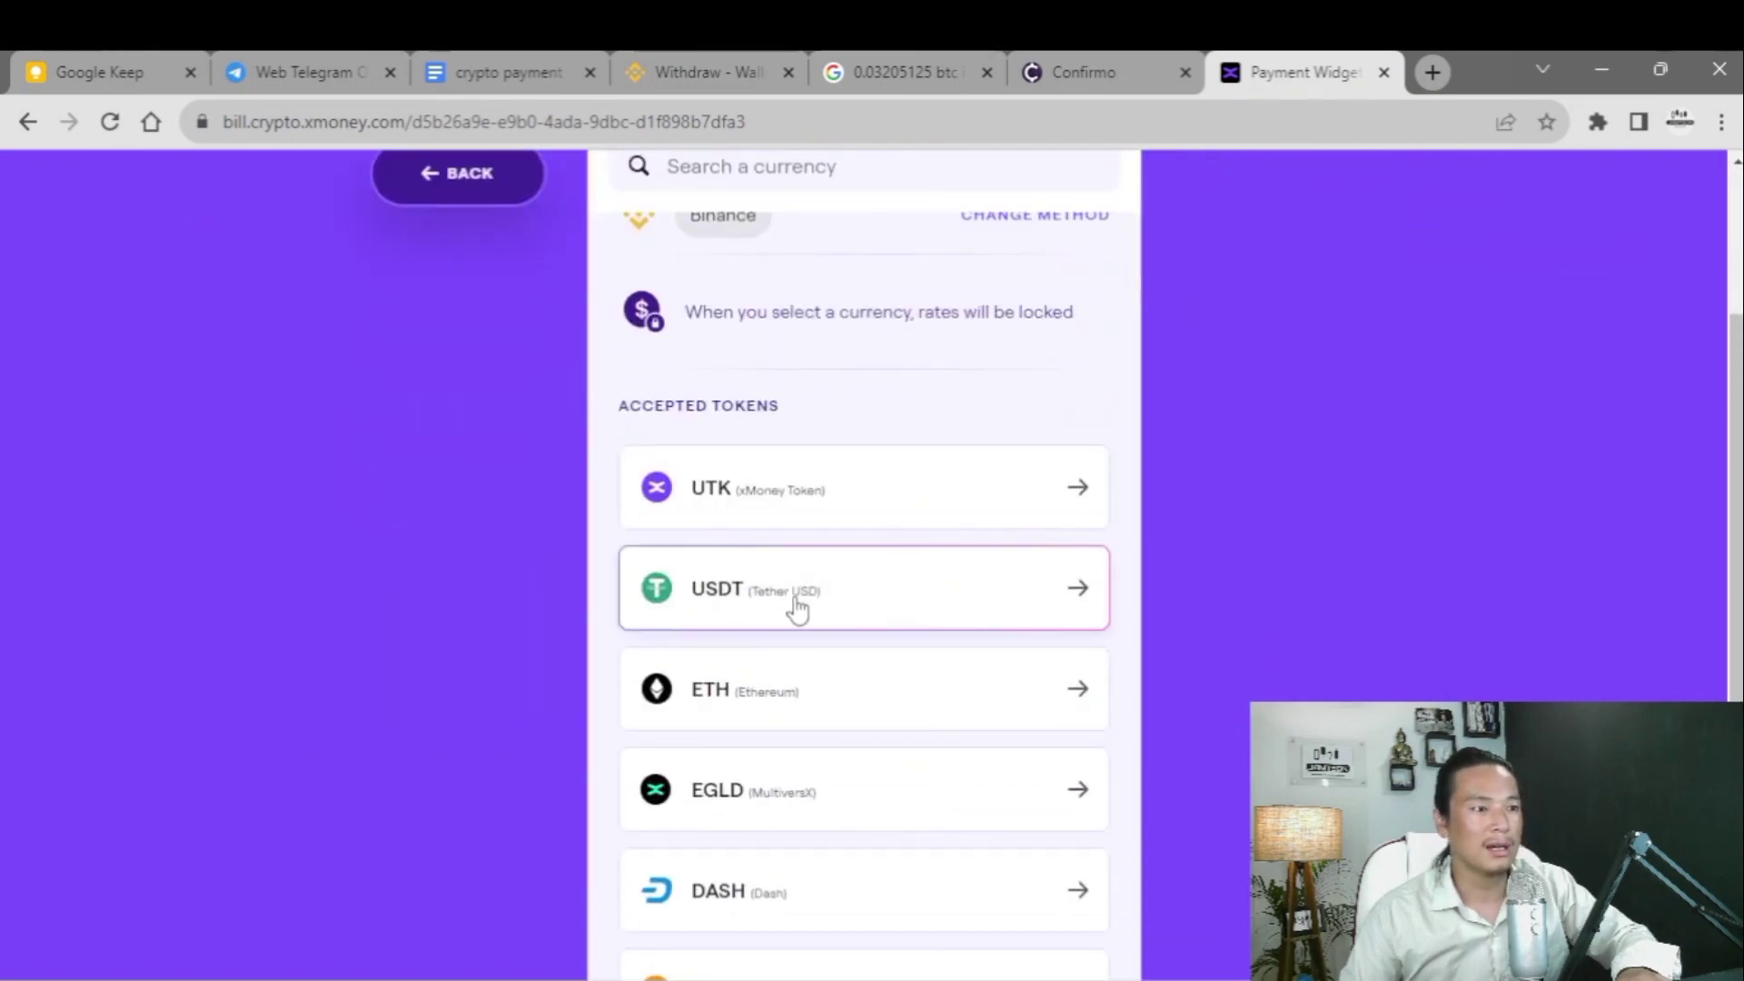
left_click(797, 607)
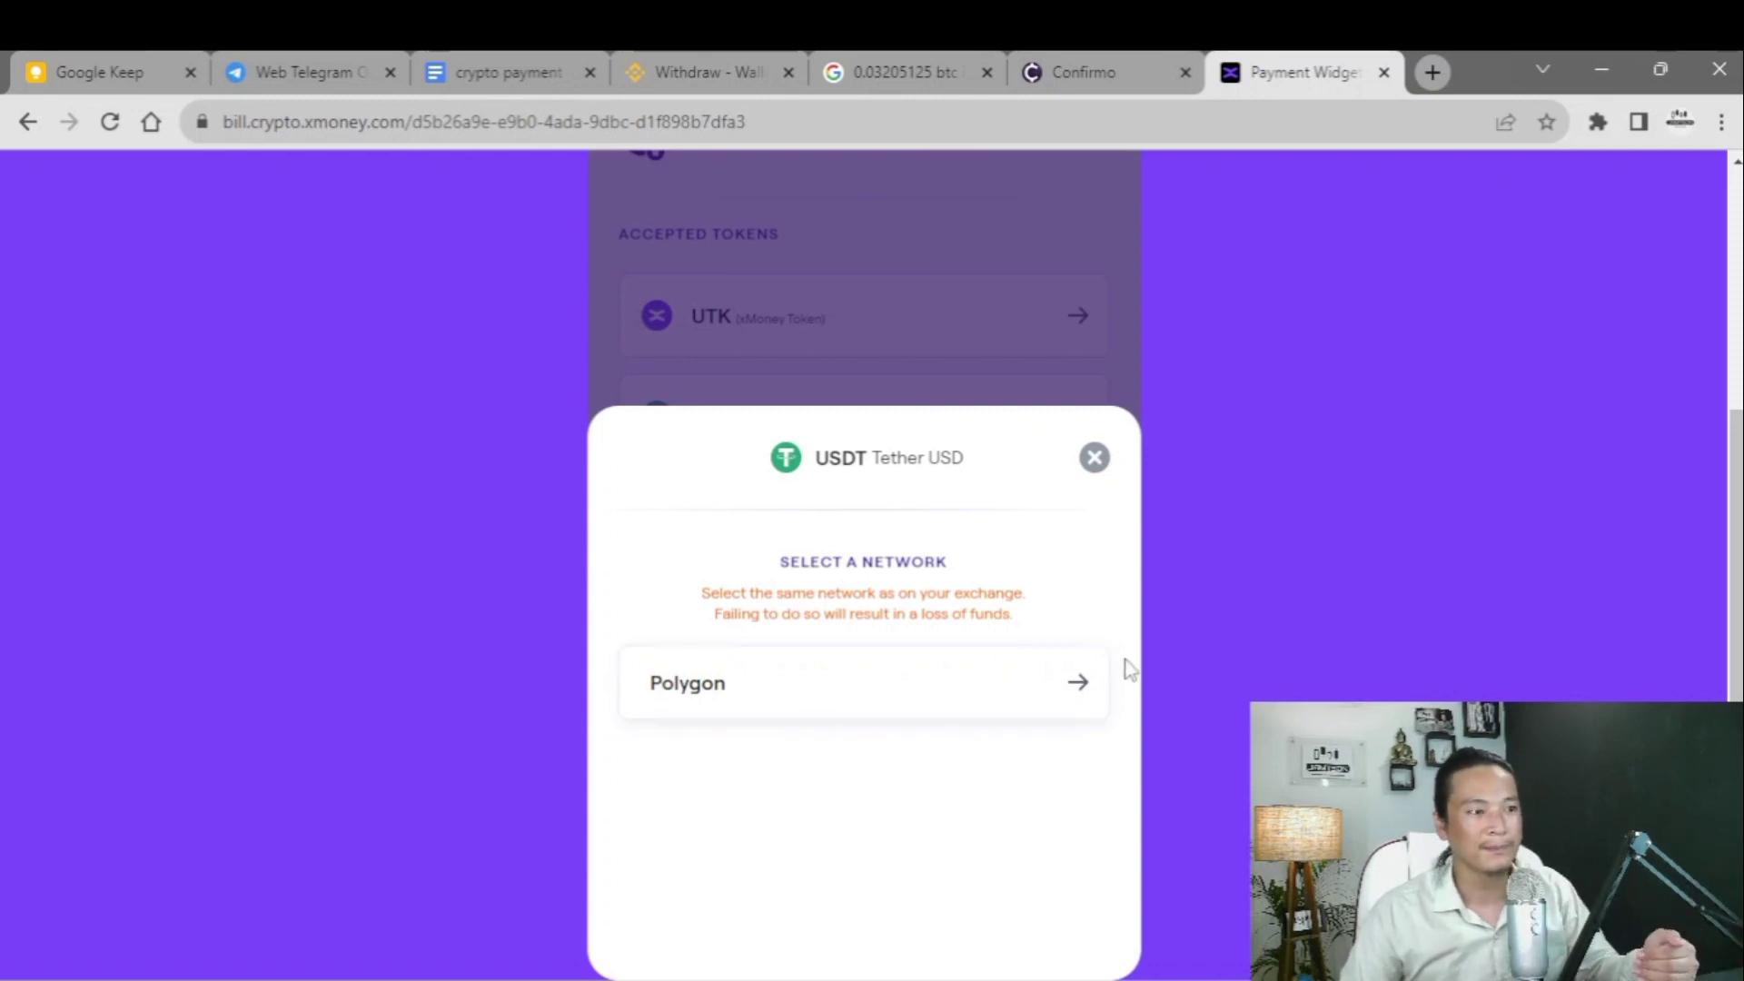
- Choose the Polygon network and copy xMoney's USDT deposit address for 90.2500 USDT
left_click(955, 695)
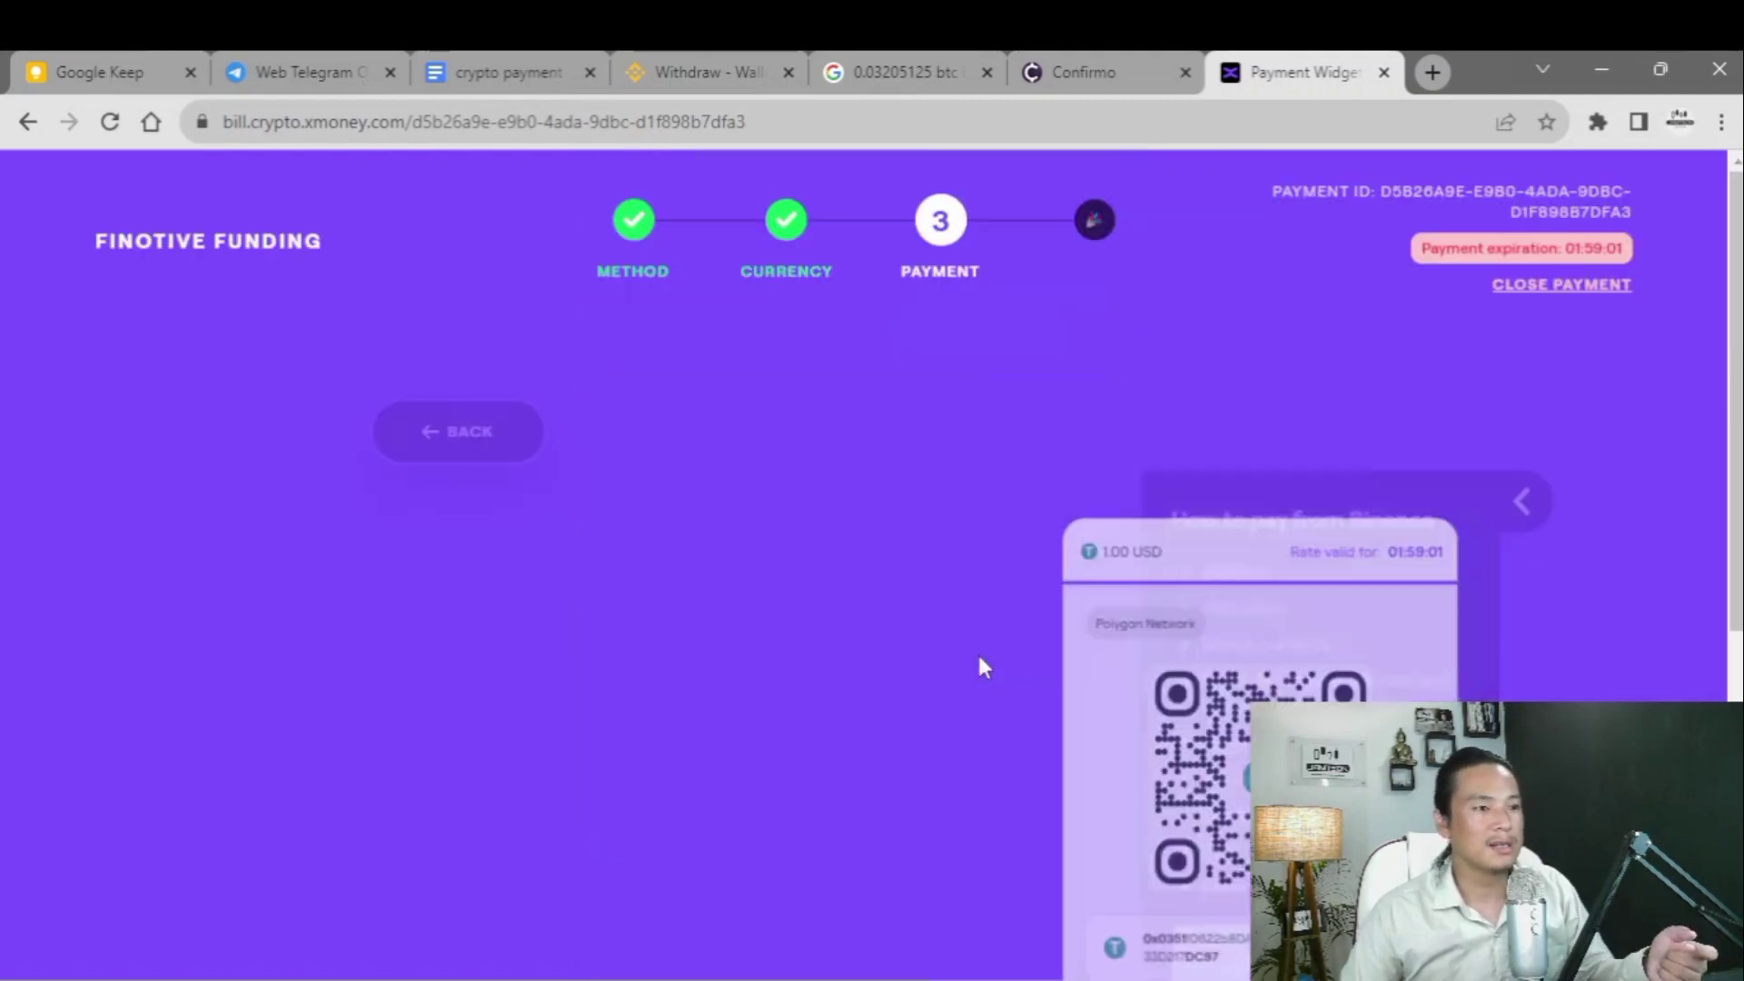
scroll(898, 643, "down", 3)
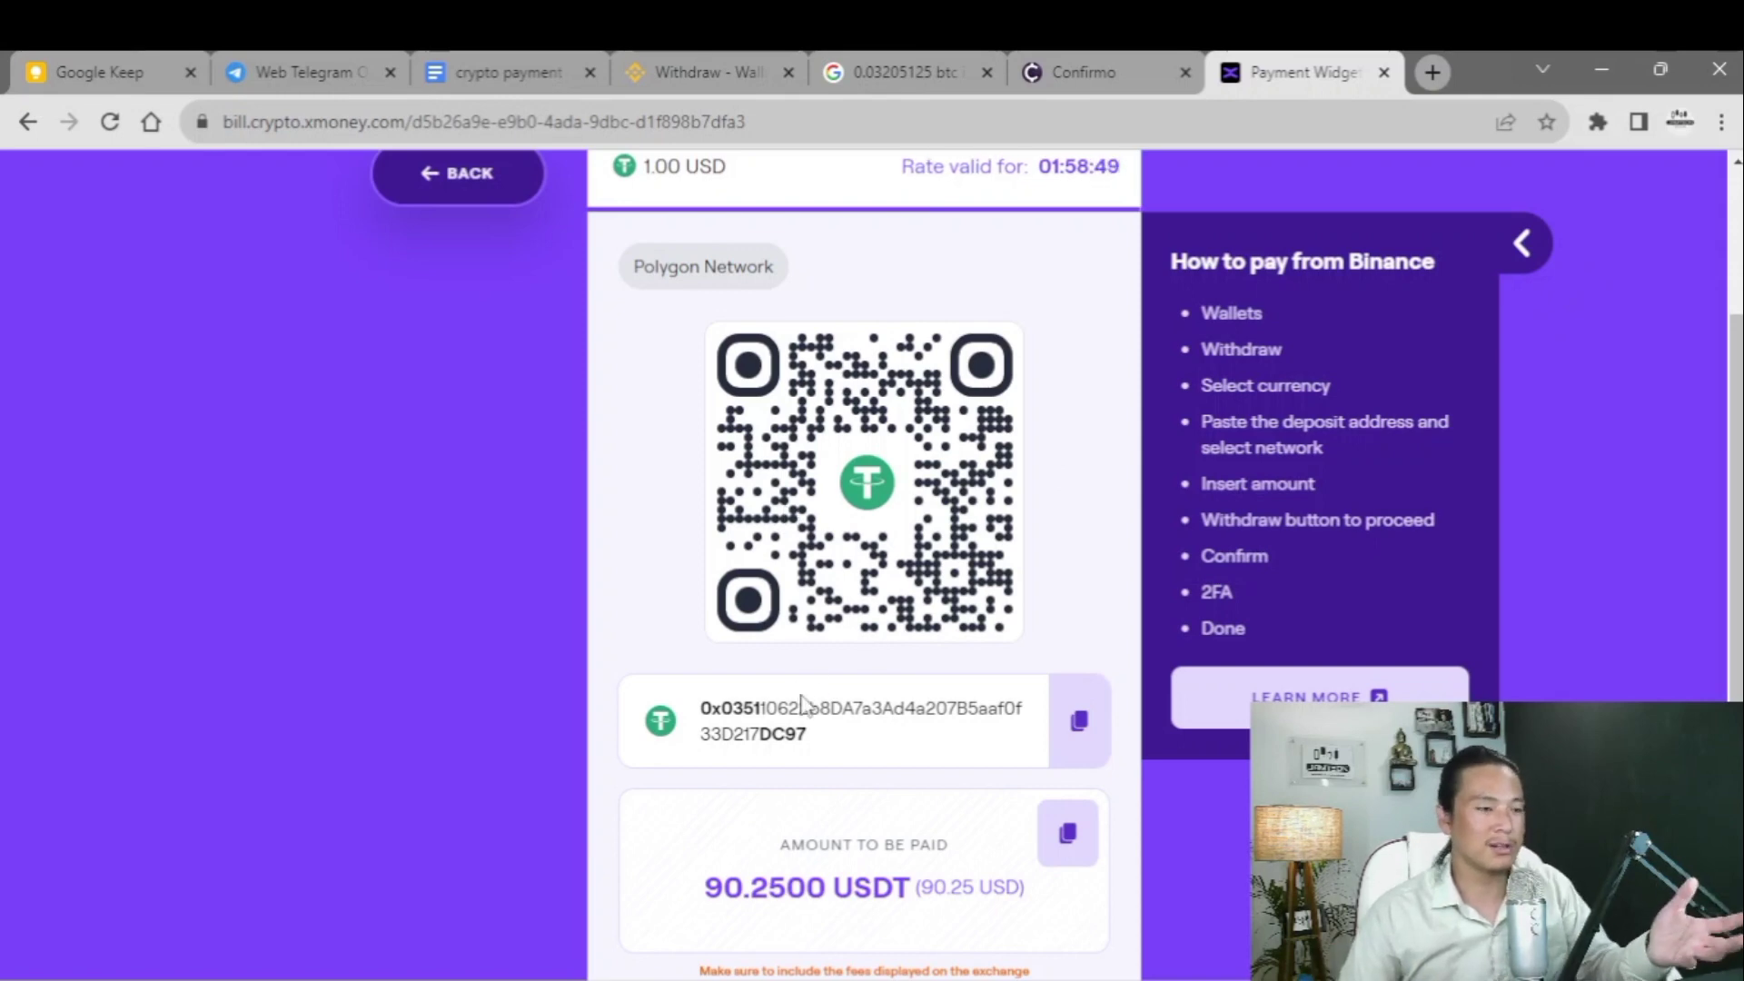
left_click_drag(708, 708, 876, 740)
left_click(899, 738)
left_click(1072, 726)
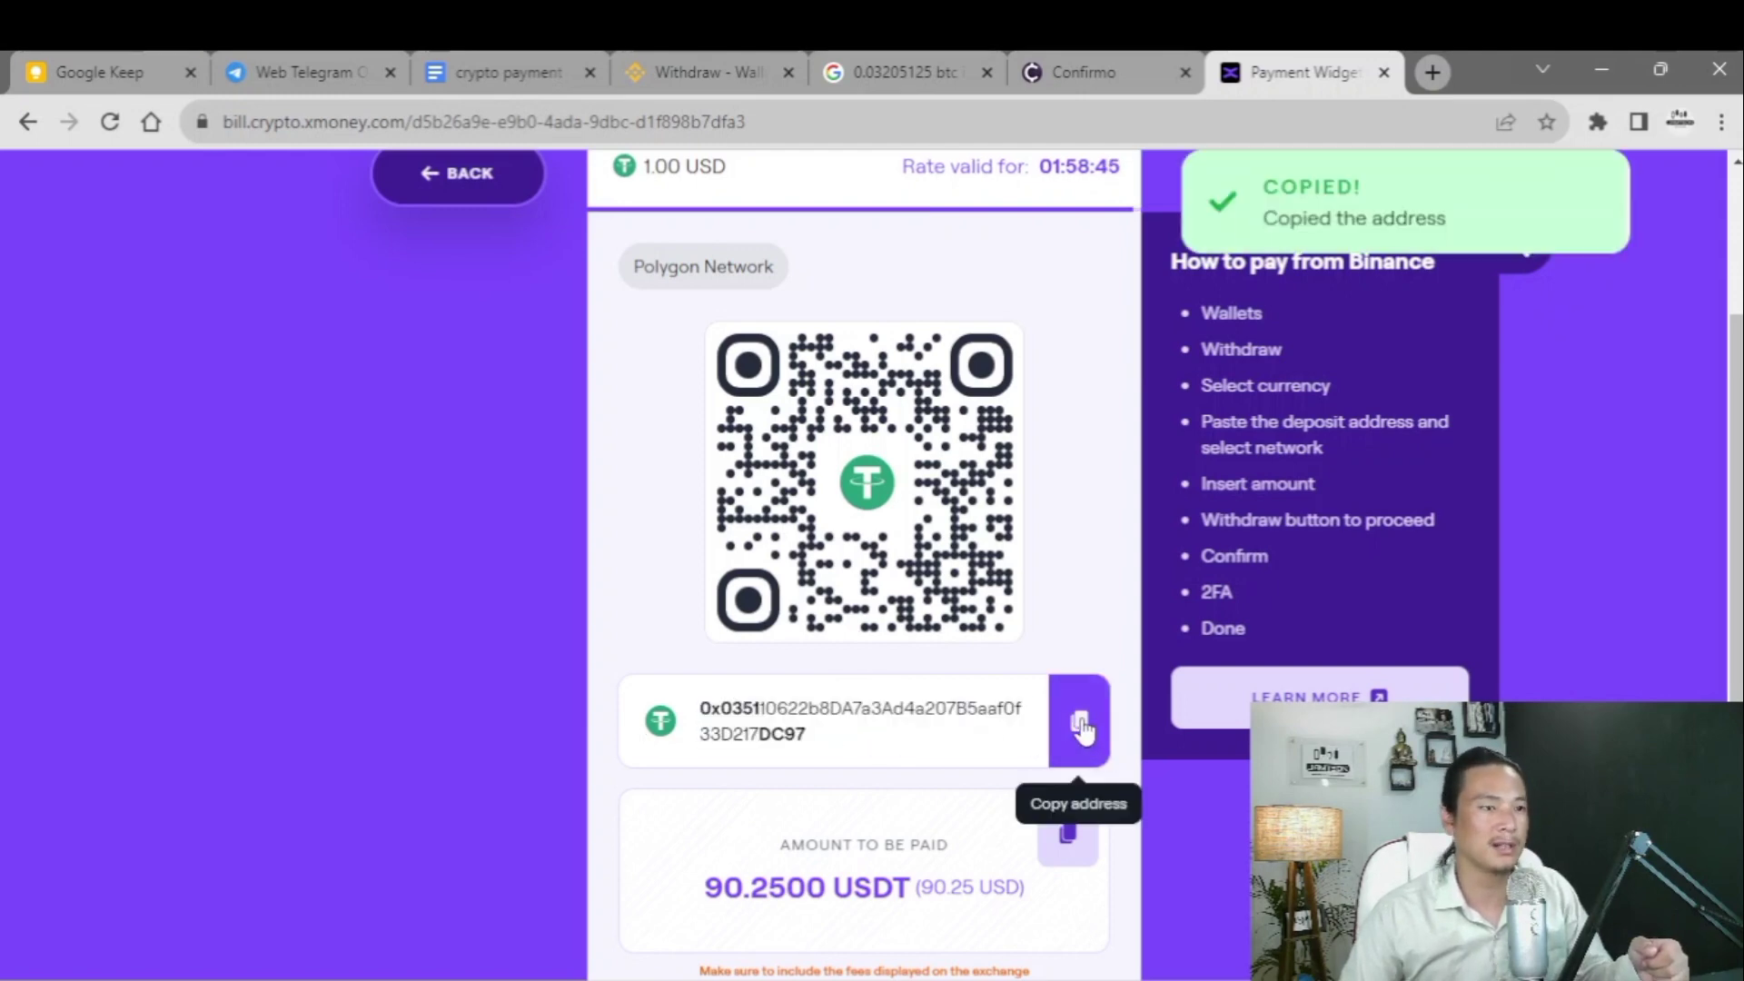
left_click(700, 60)
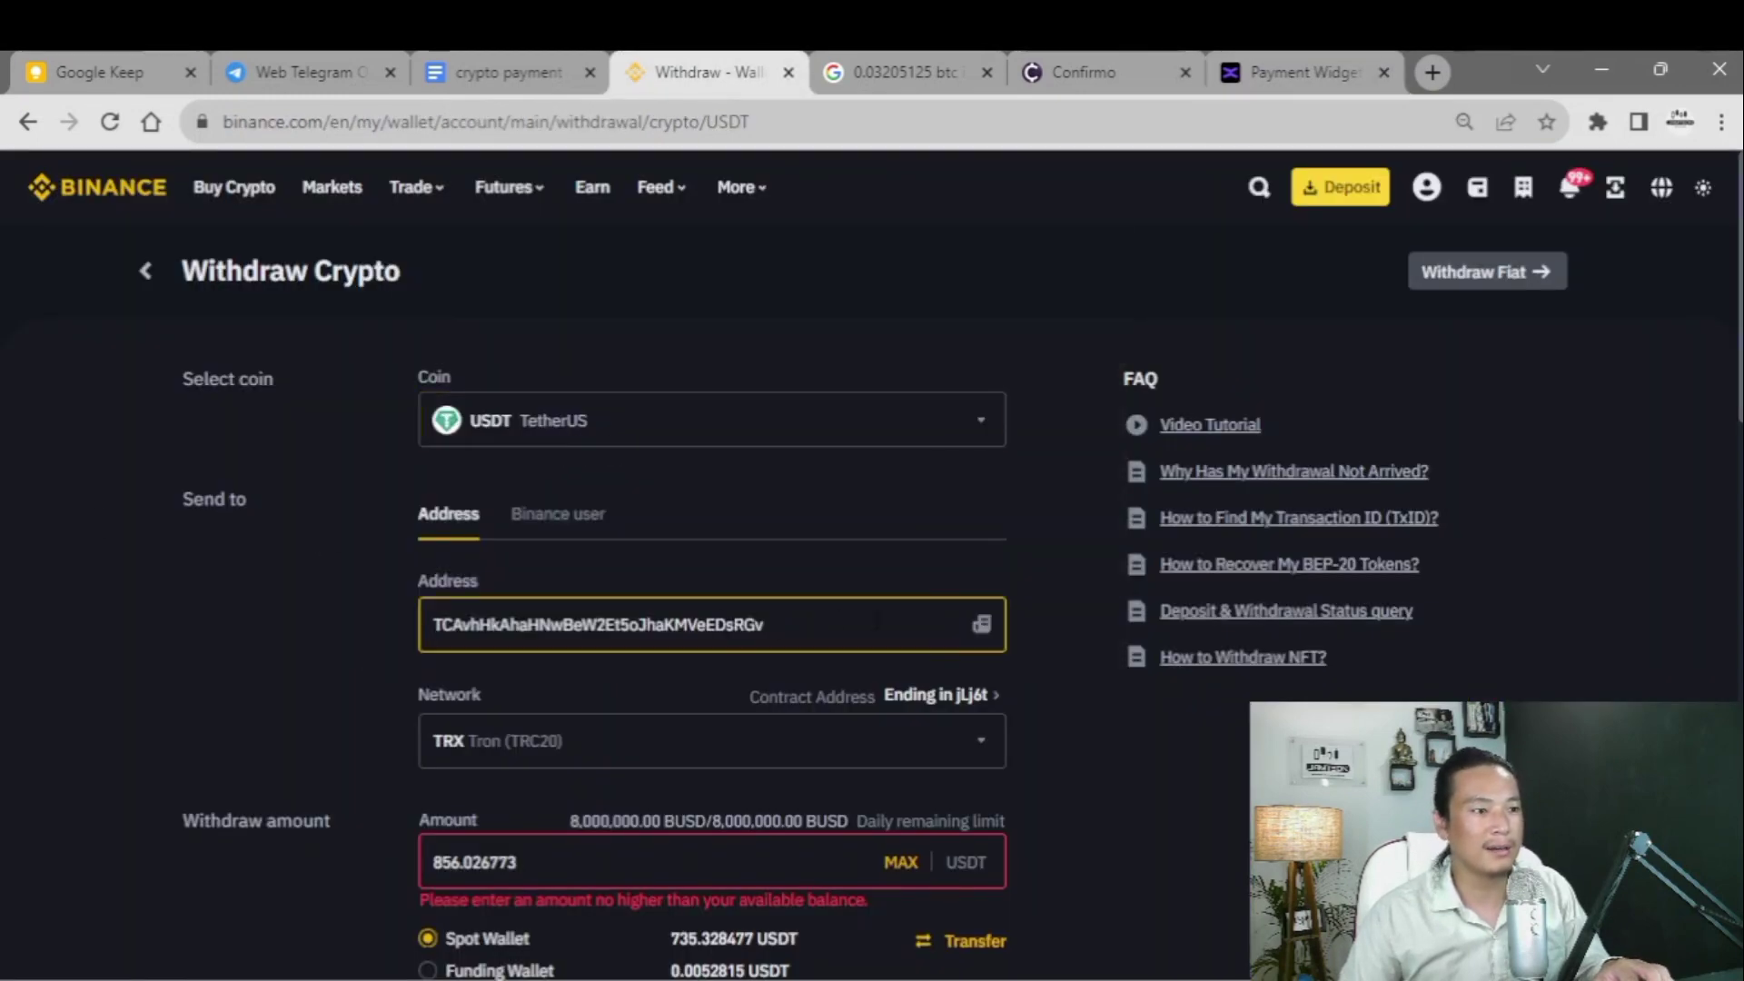
- Replace the old Tron address with the xMoney deposit address, then copy the 90.2500 USDT amount
key("ctrl+a")
key("ctrl+v")
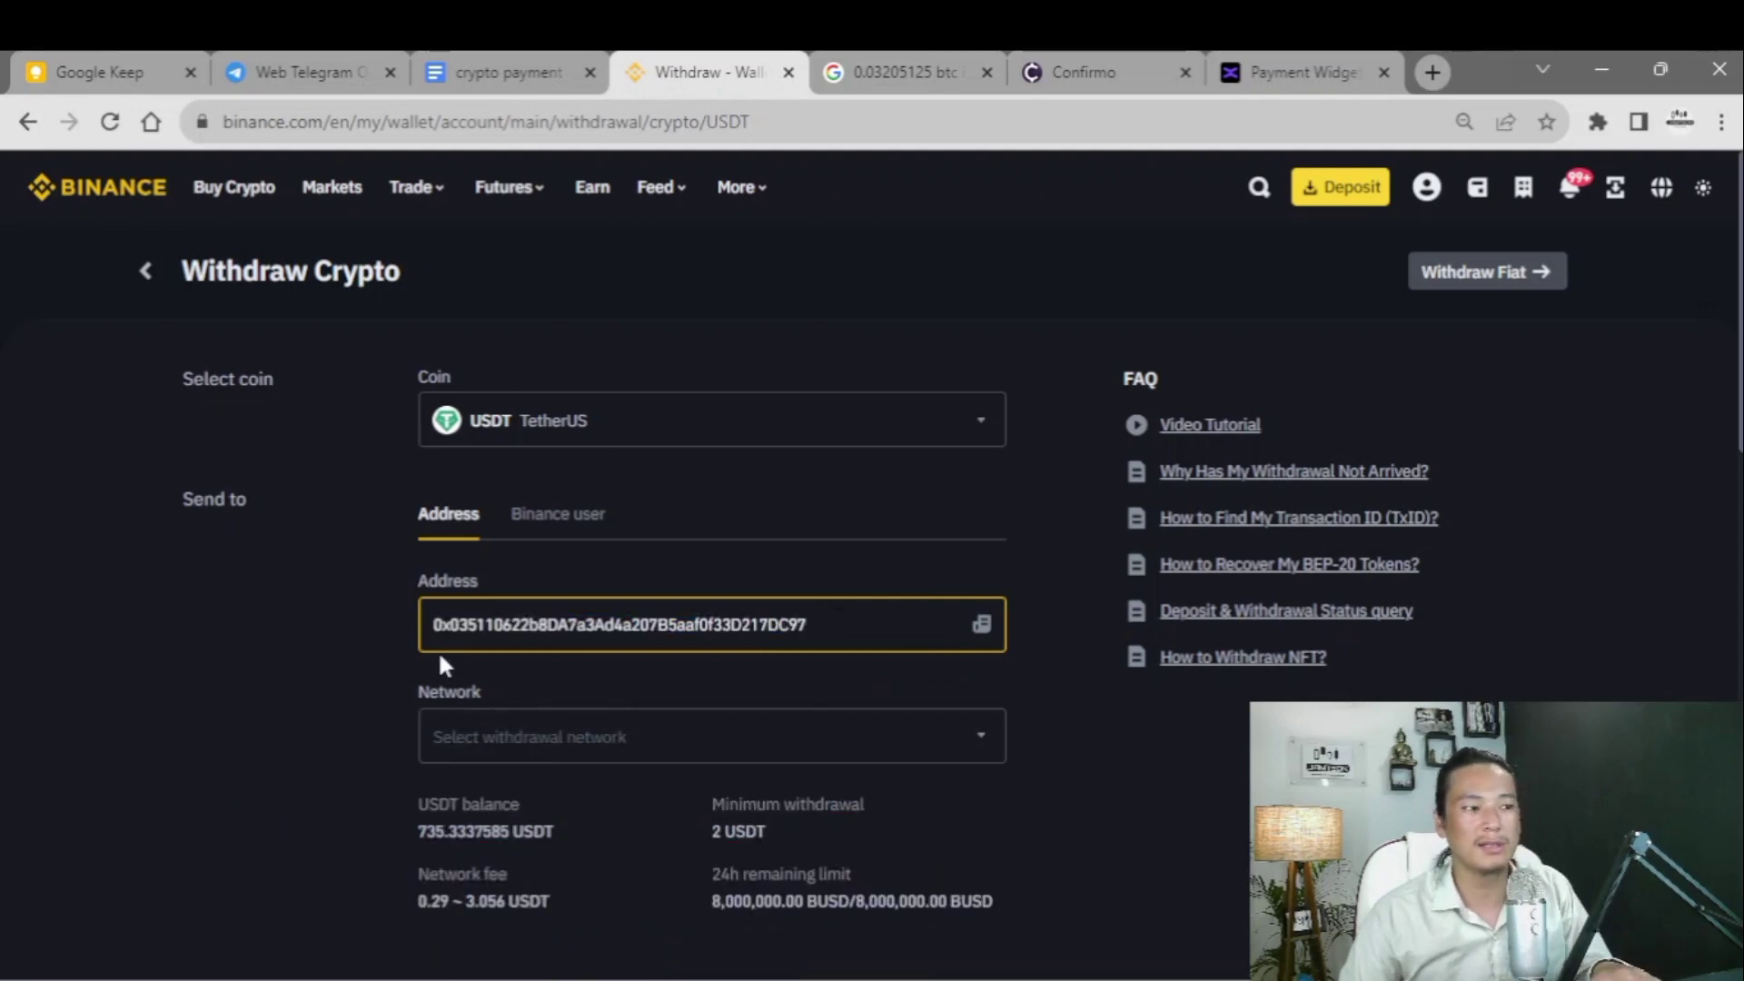
left_click(1299, 71)
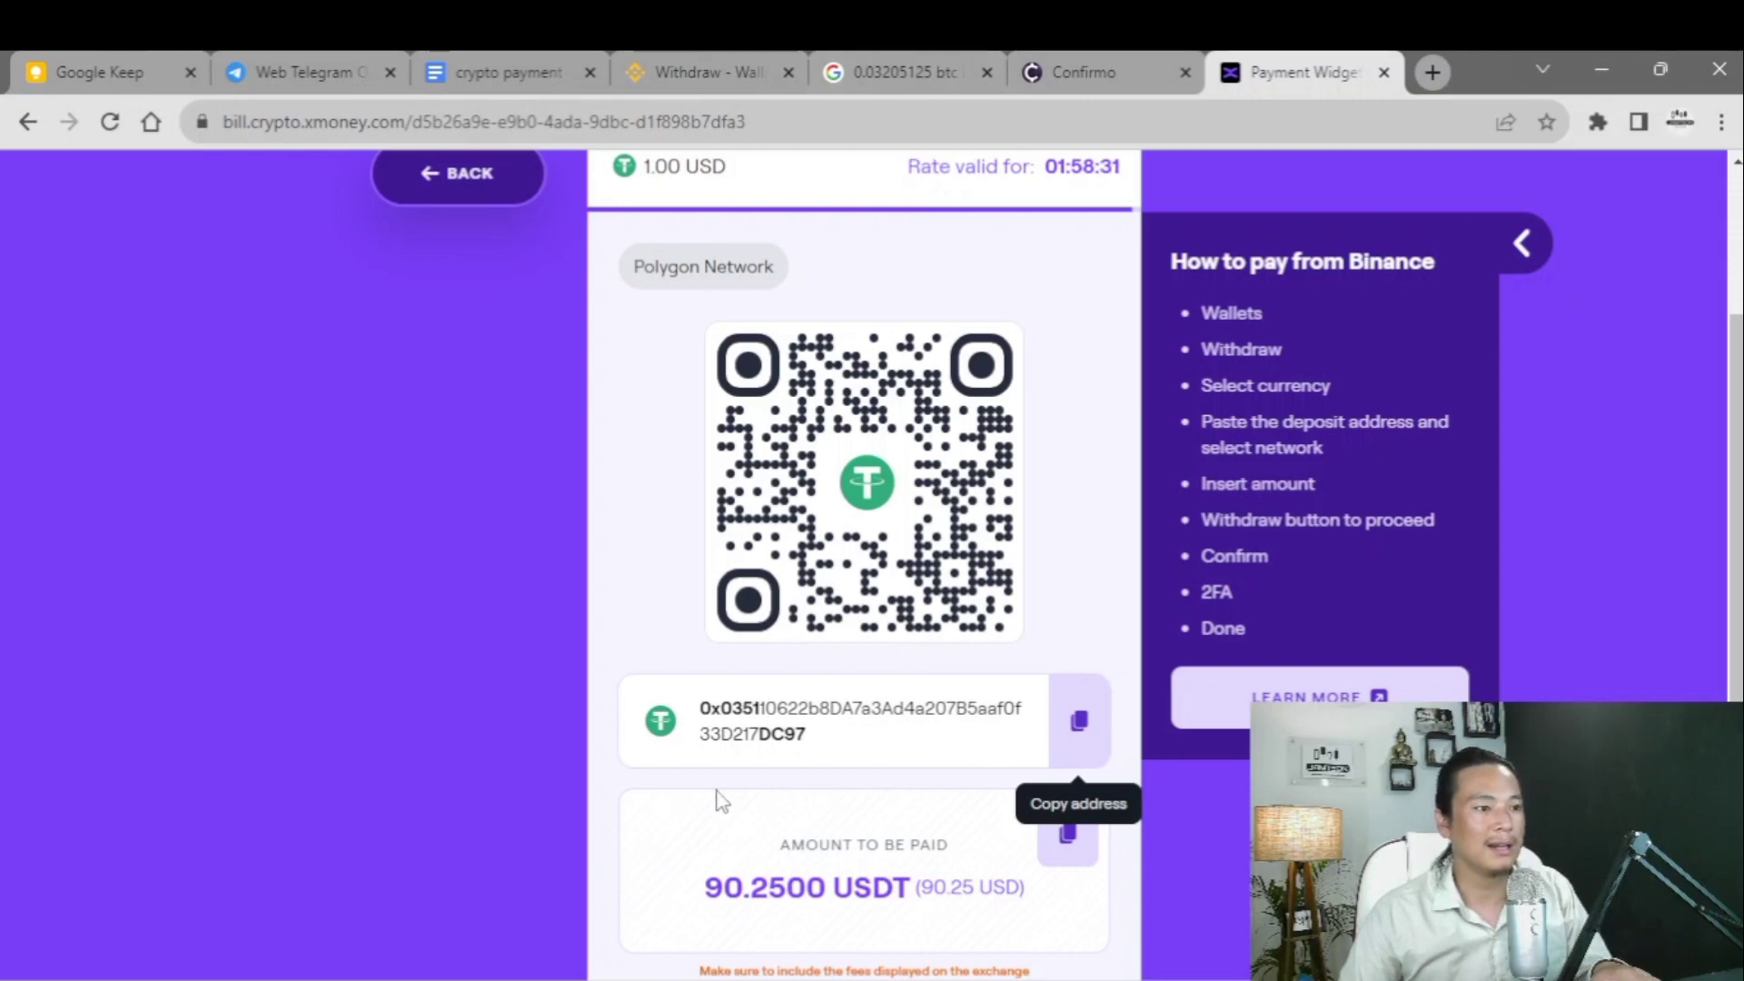
left_click_drag(720, 891, 825, 889)
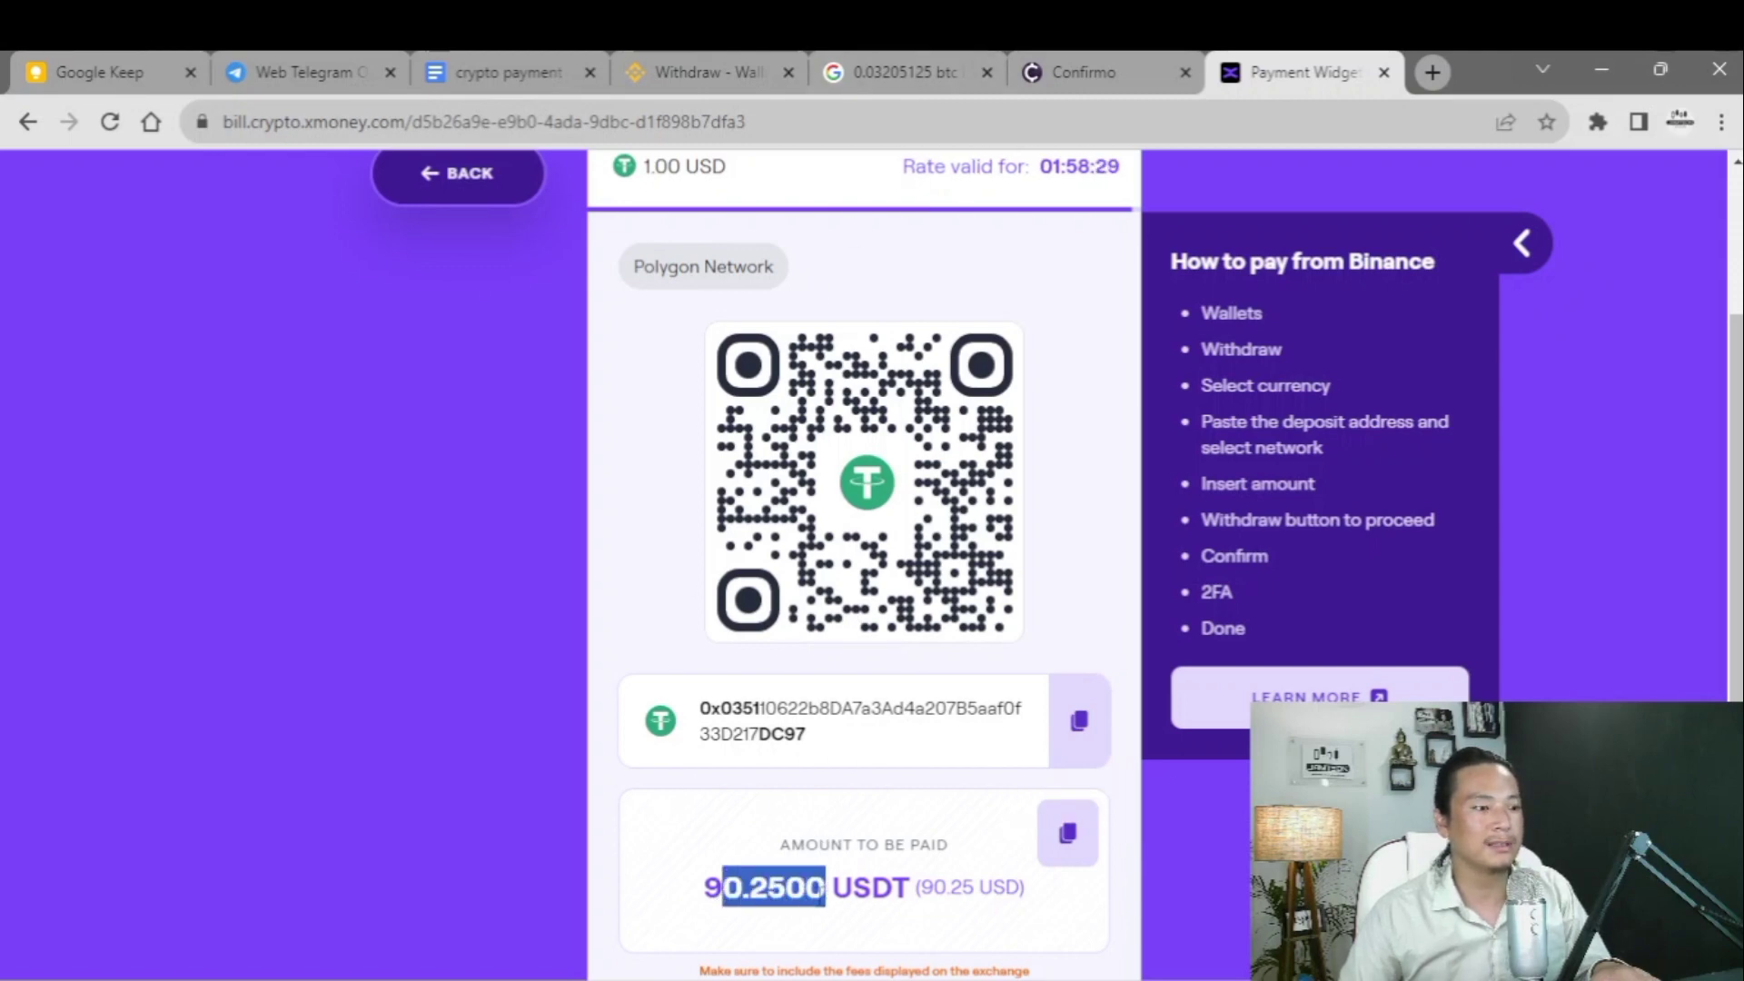
left_click(900, 892)
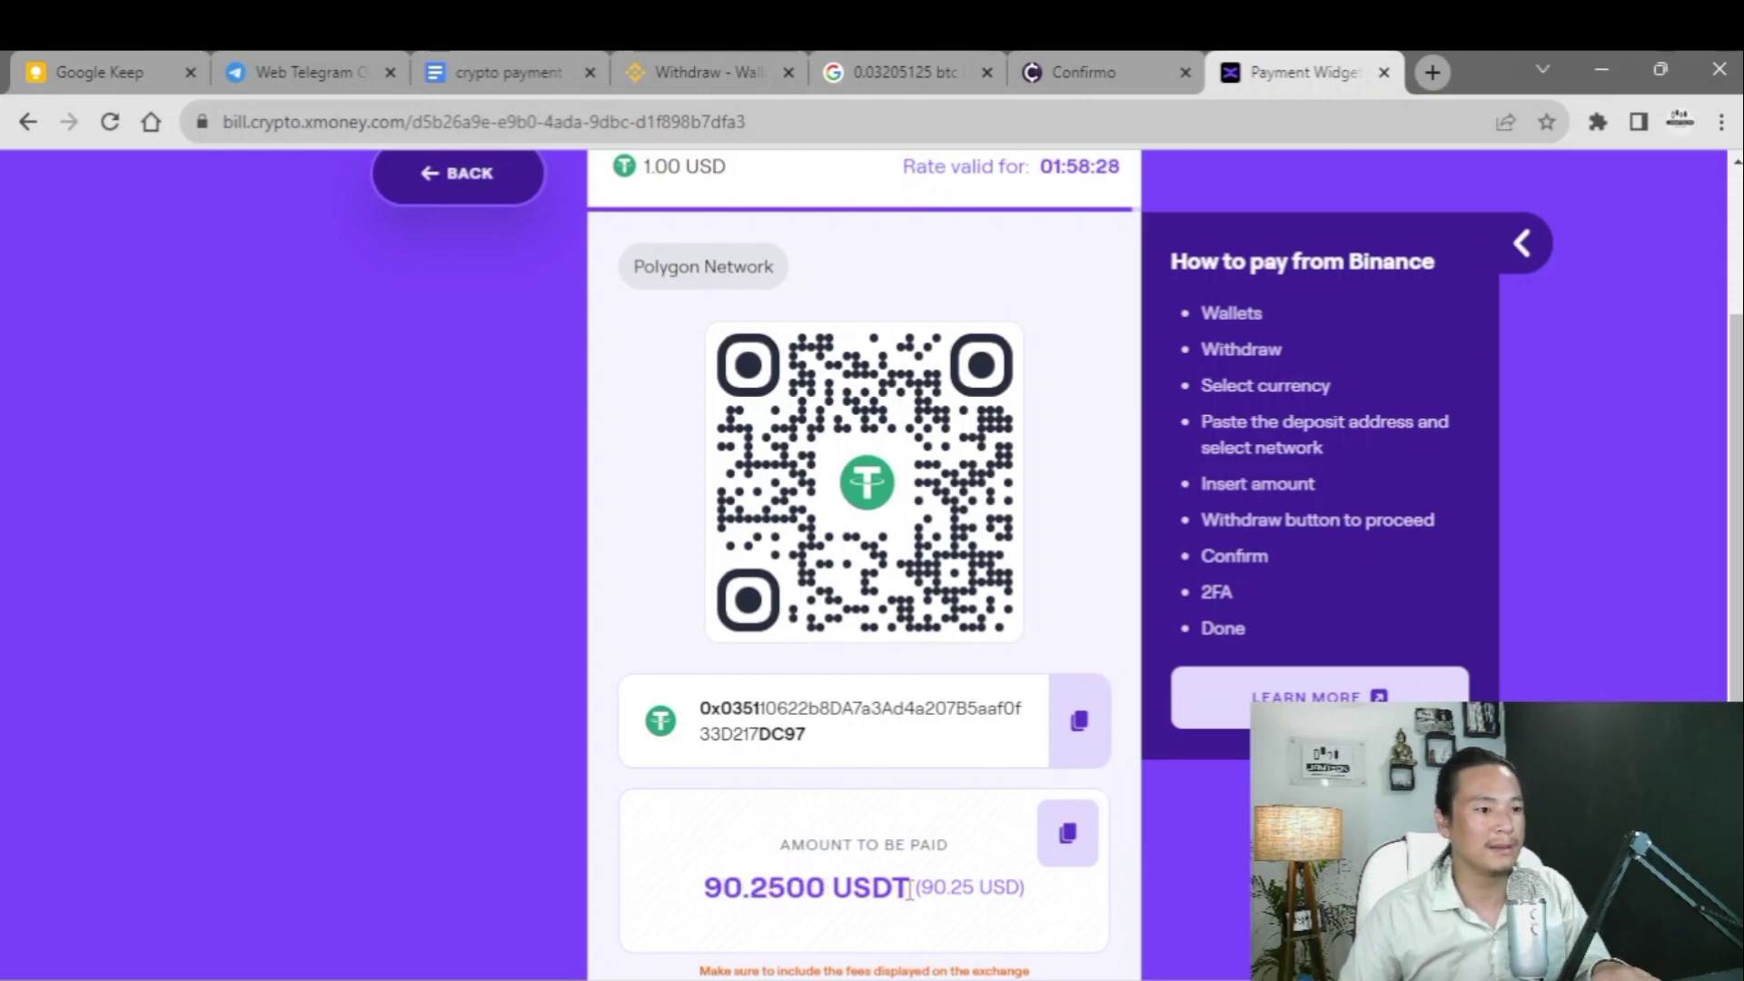
left_click(1067, 833)
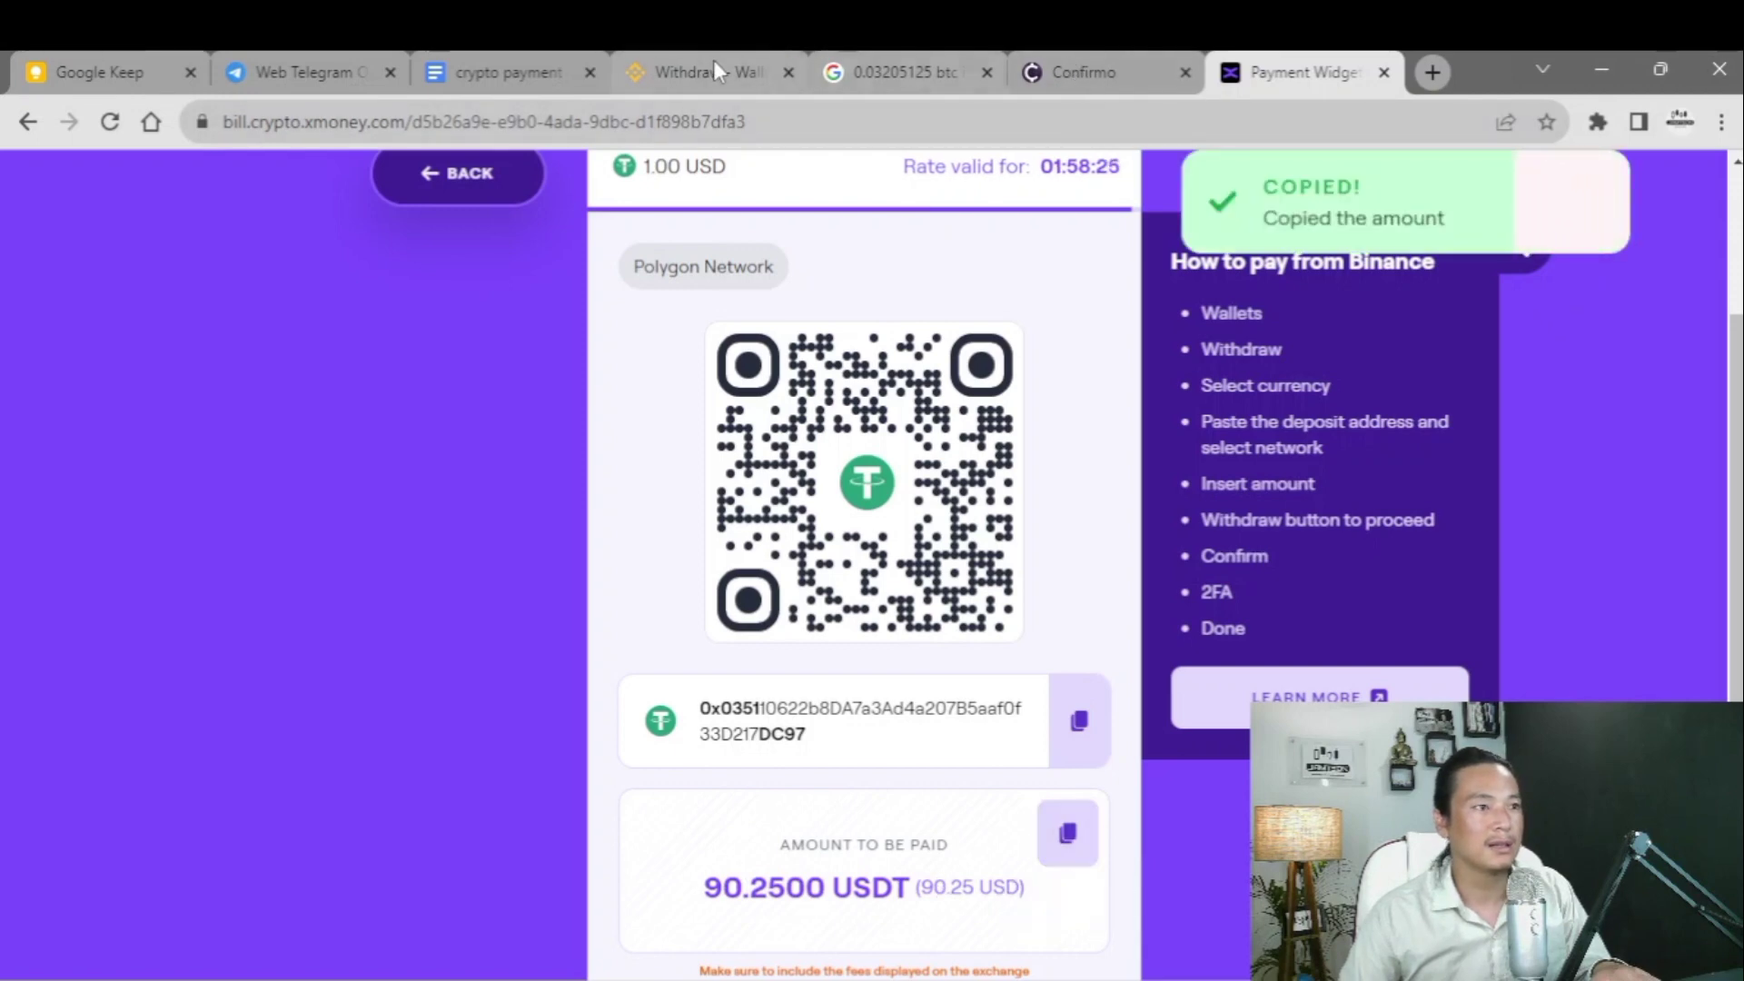
scroll(911, 606, "up", 1)
scroll(909, 605, "up", 3)
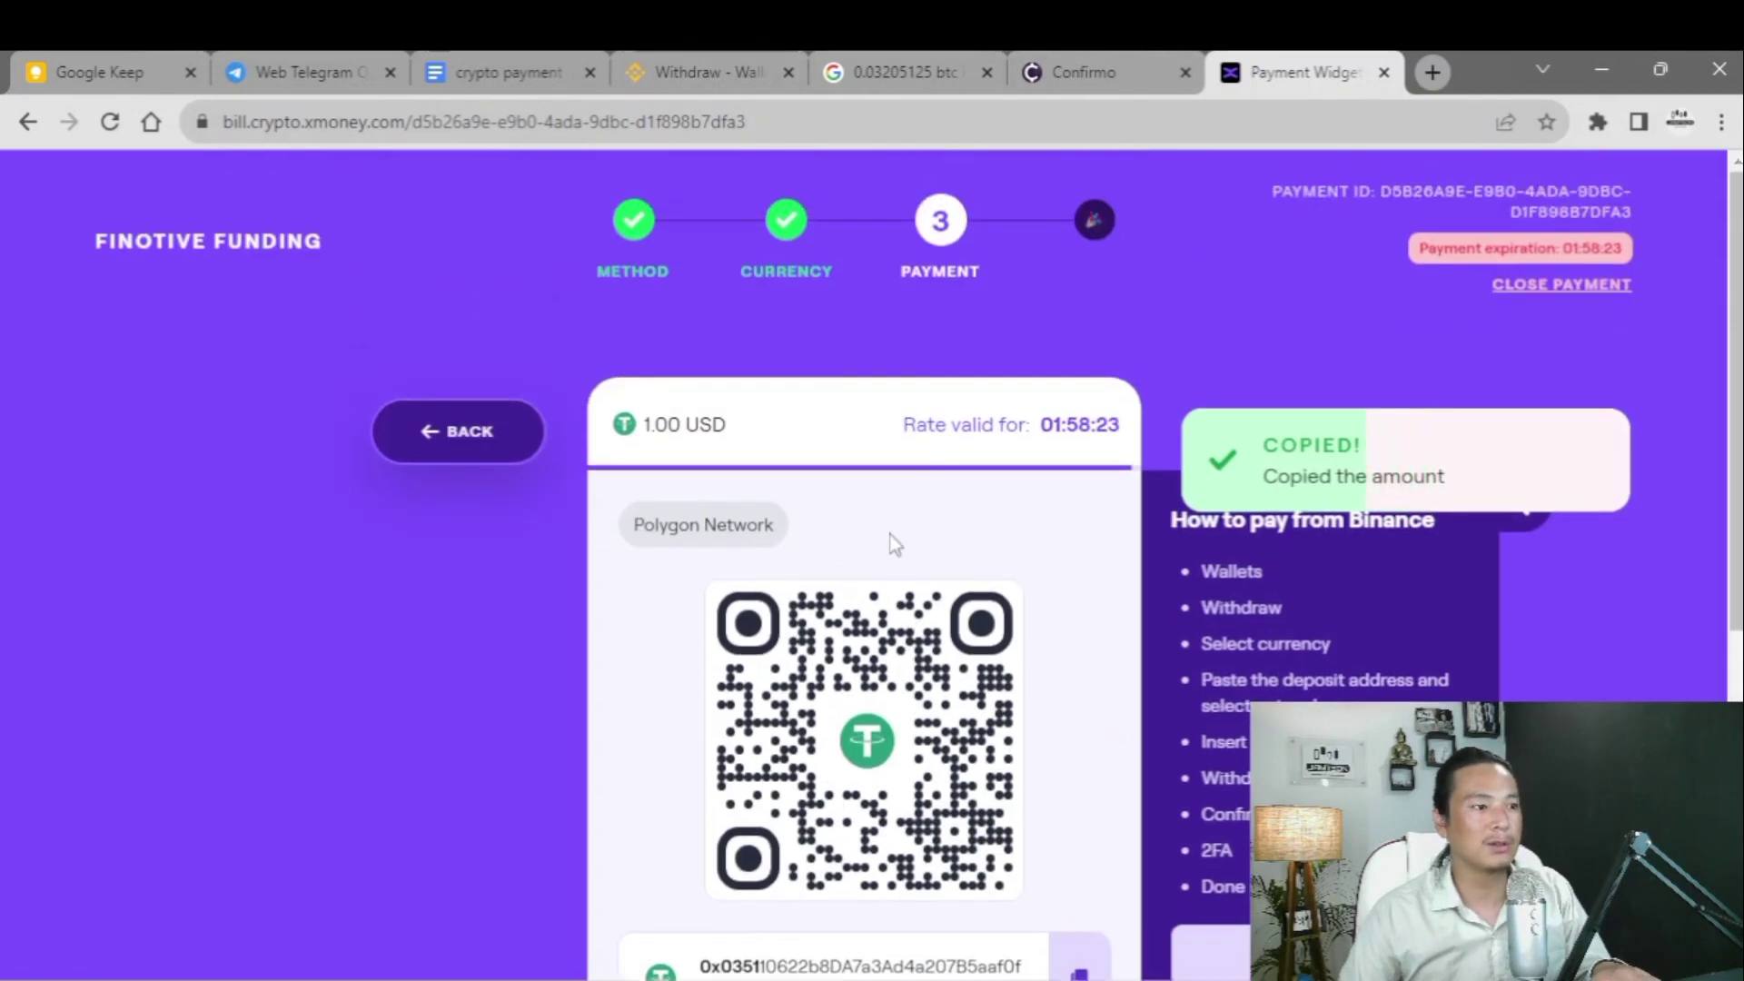
left_click(674, 56)
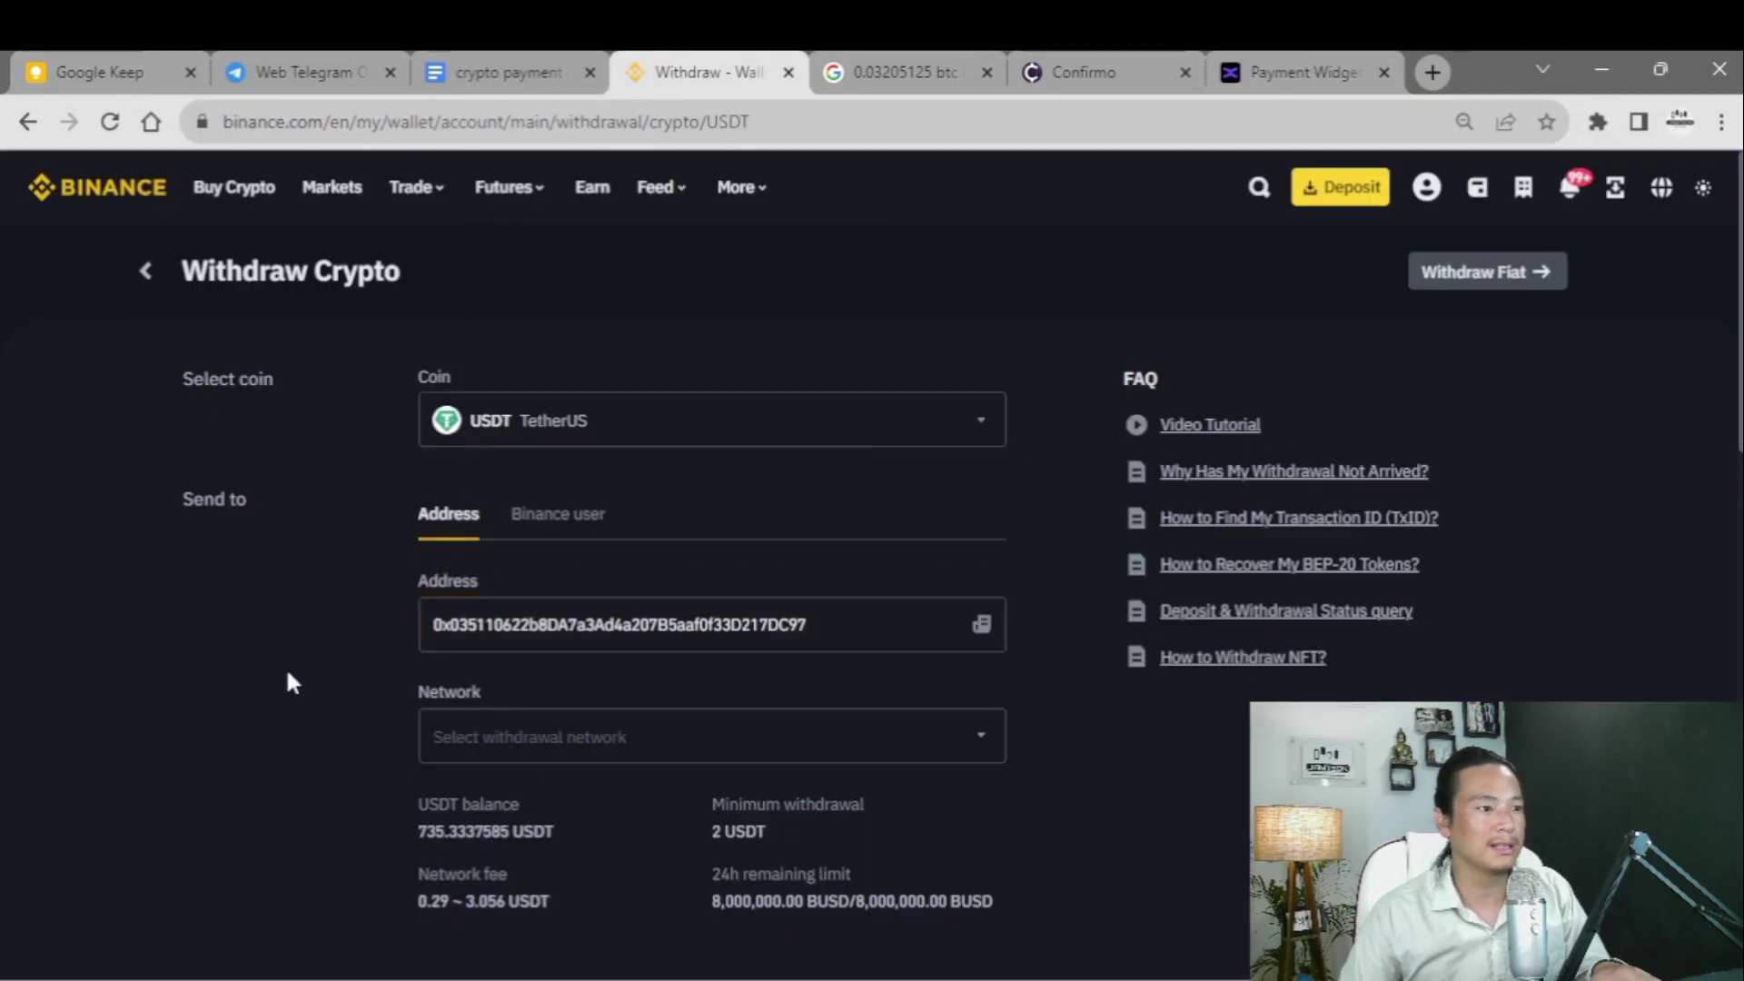
- Set the Binance USDT withdrawal network to MATIC Polygon
left_click(814, 722)
scroll(718, 654, "down", 5)
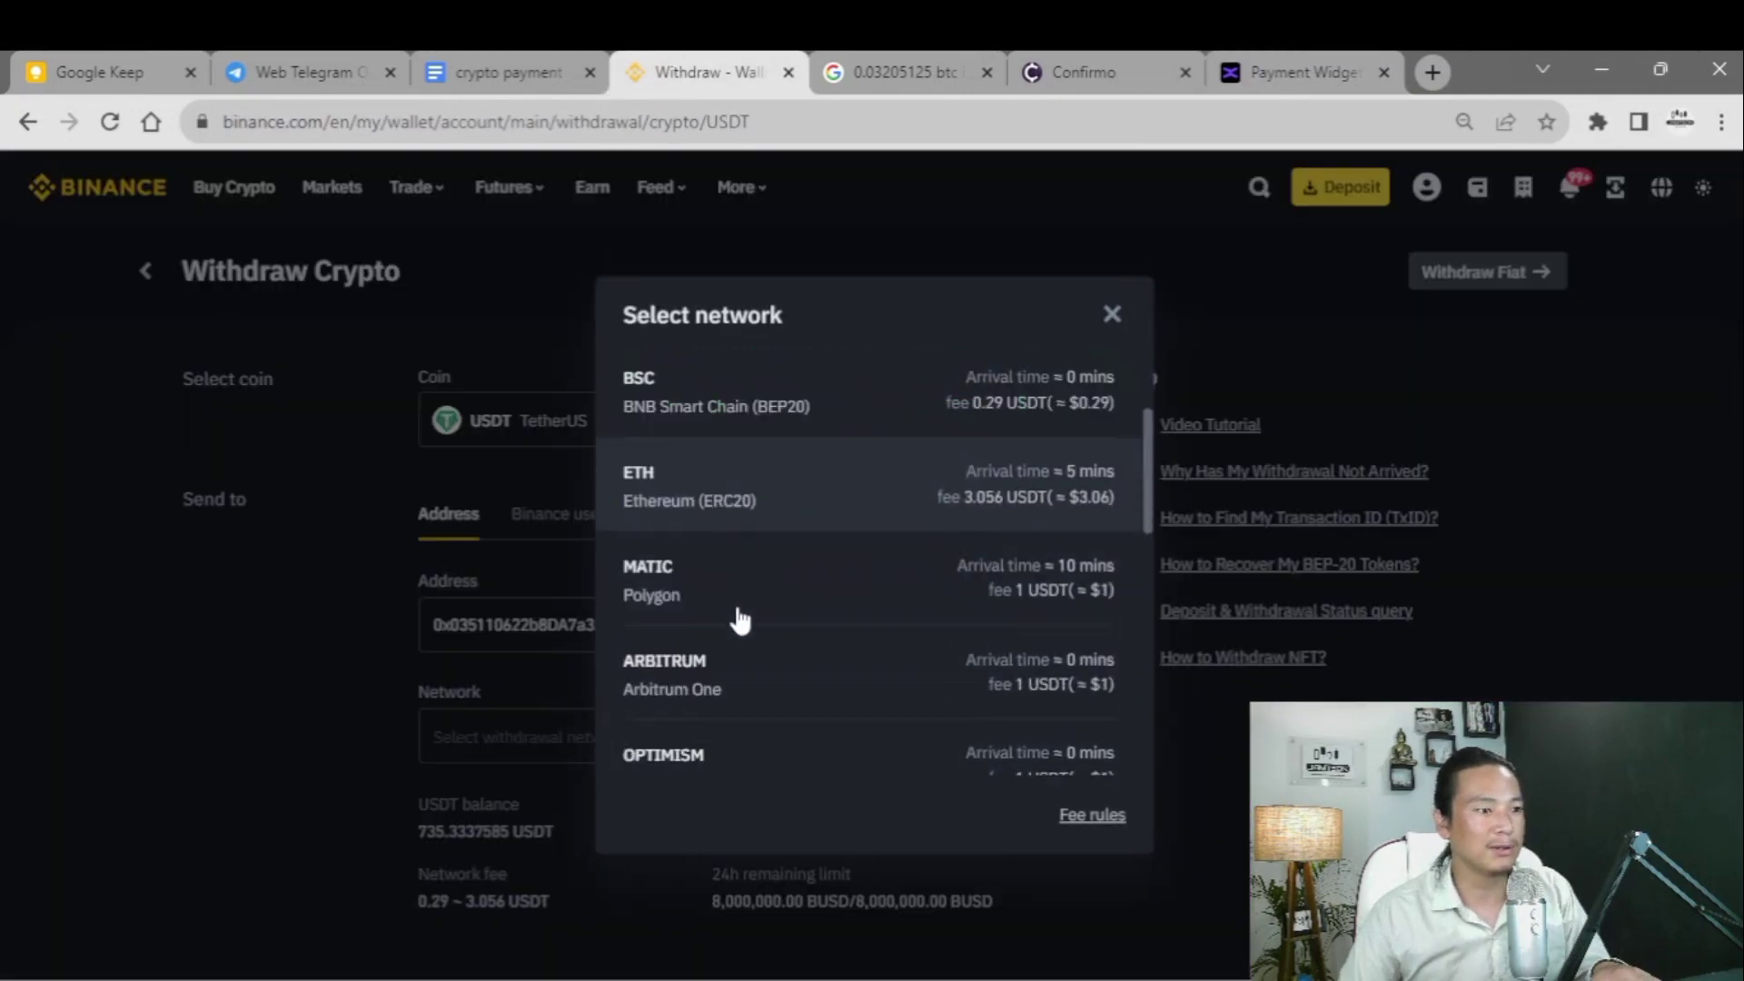
scroll(709, 654, "down", 3)
scroll(721, 642, "up", 5)
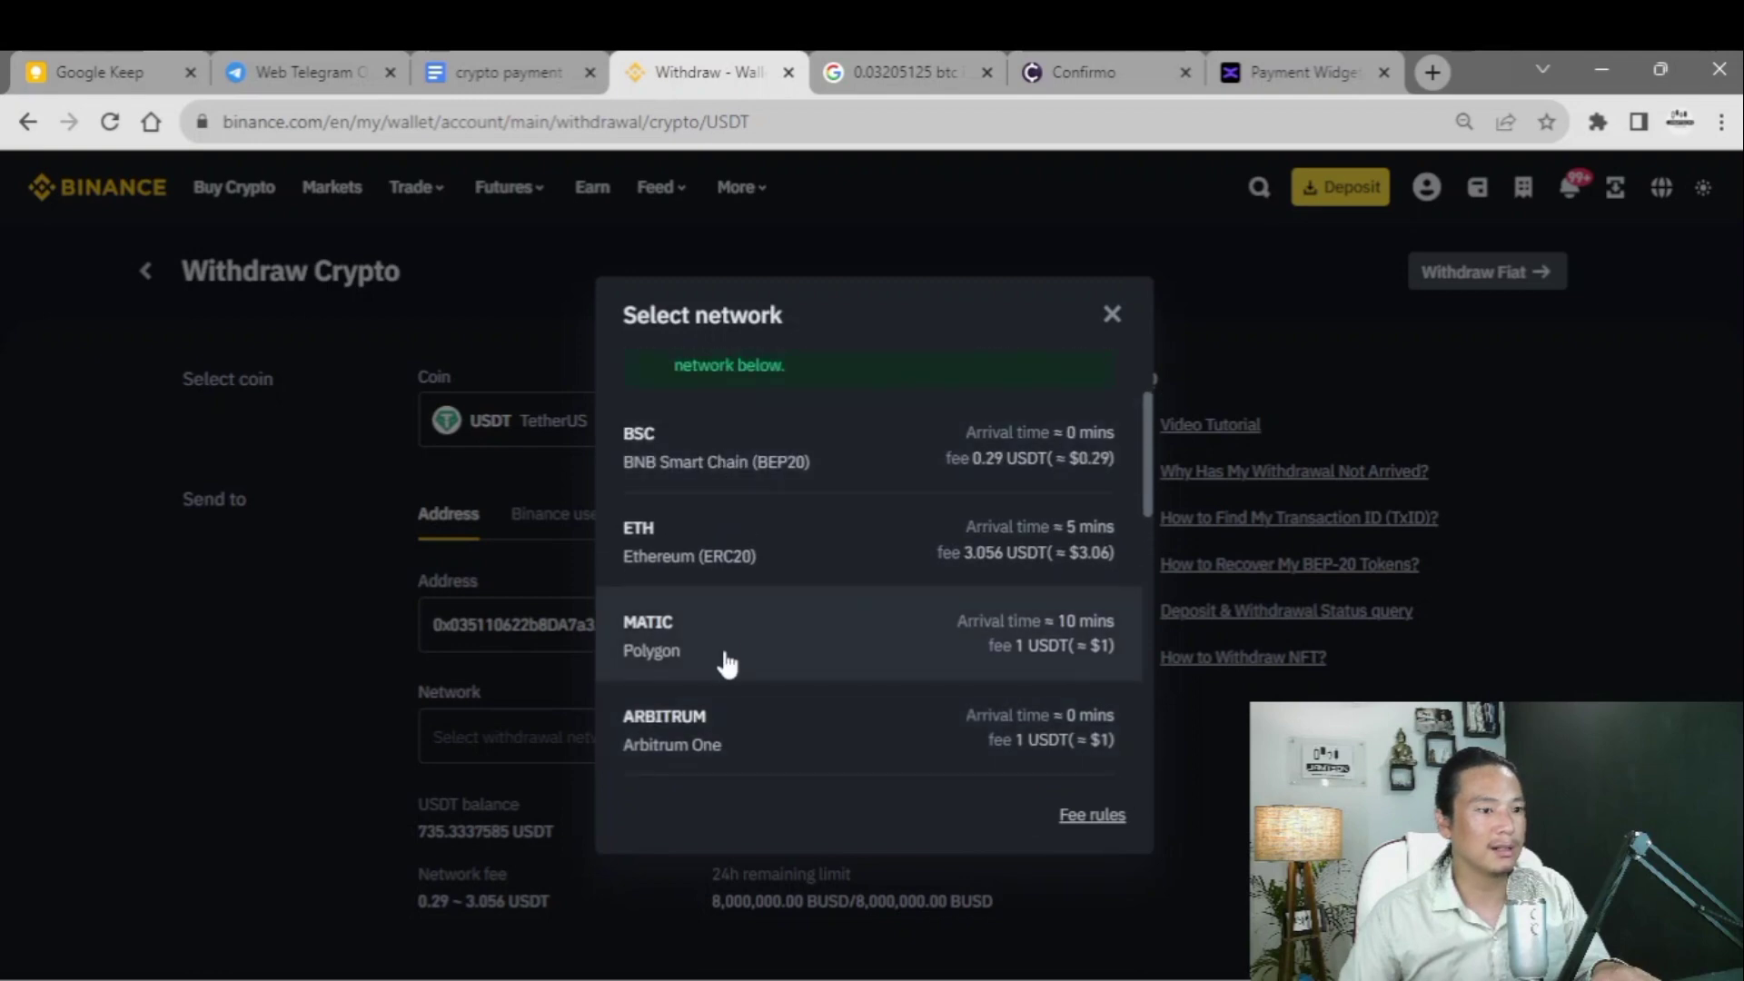
left_click(722, 645)
scroll(524, 444, "down", 3)
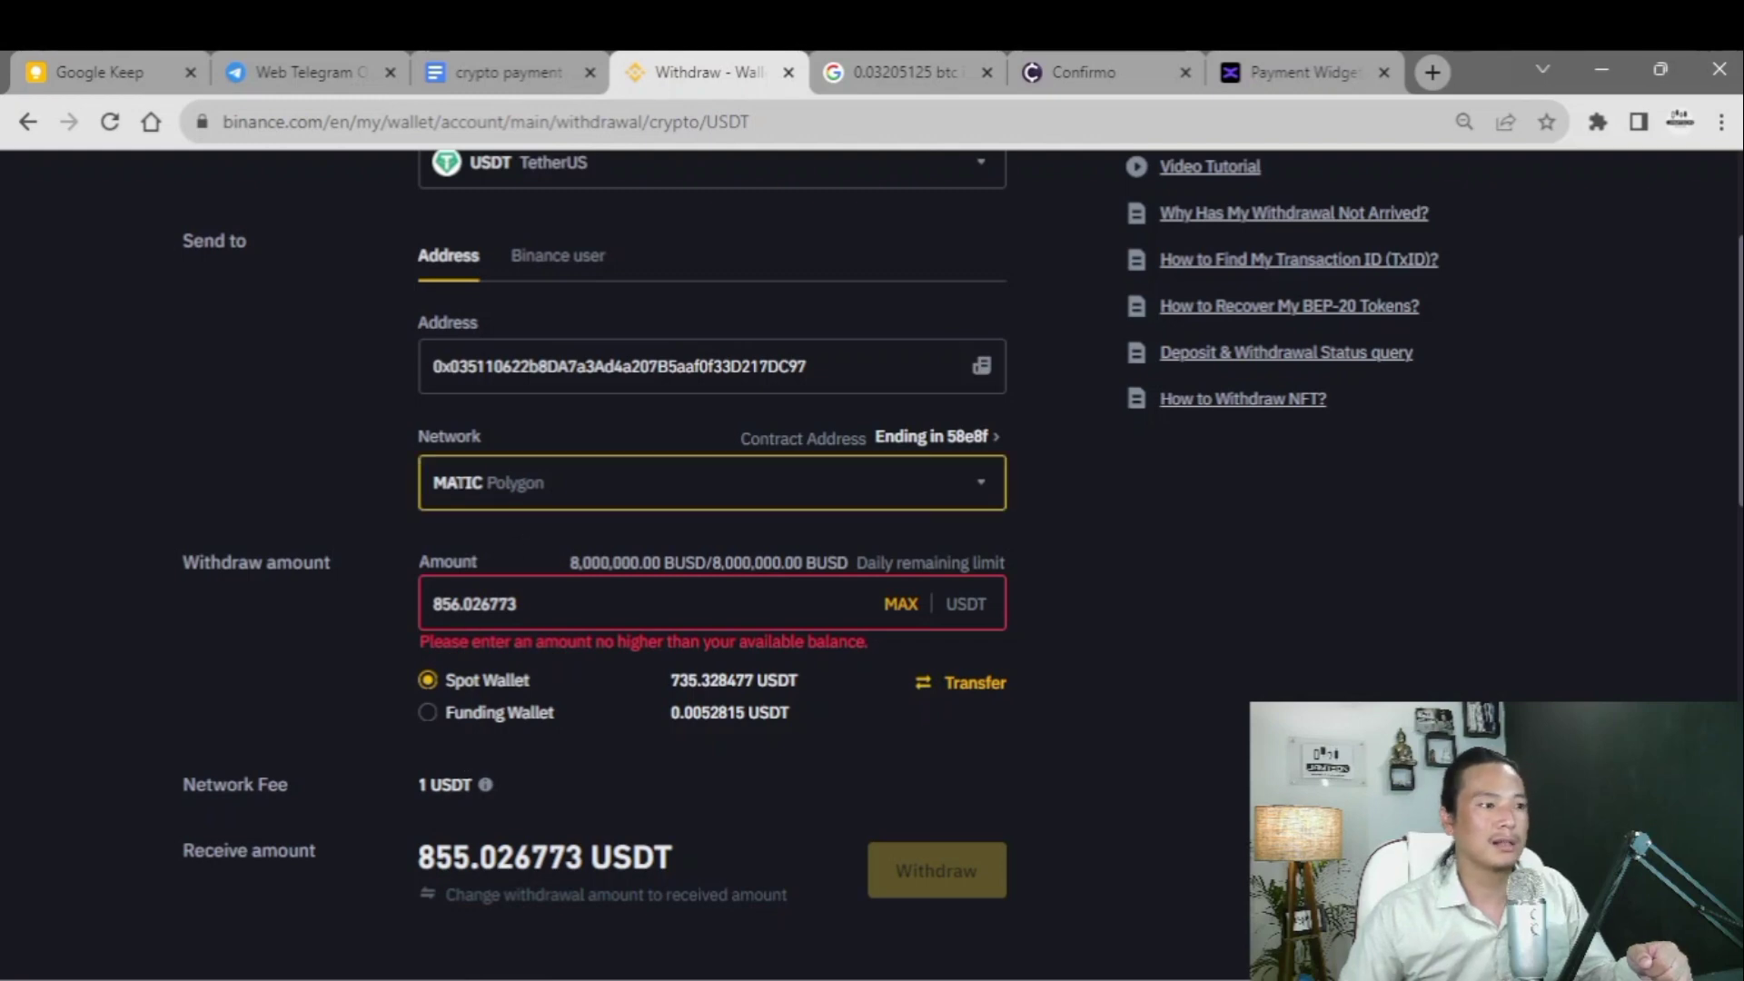
triple_click(543, 480)
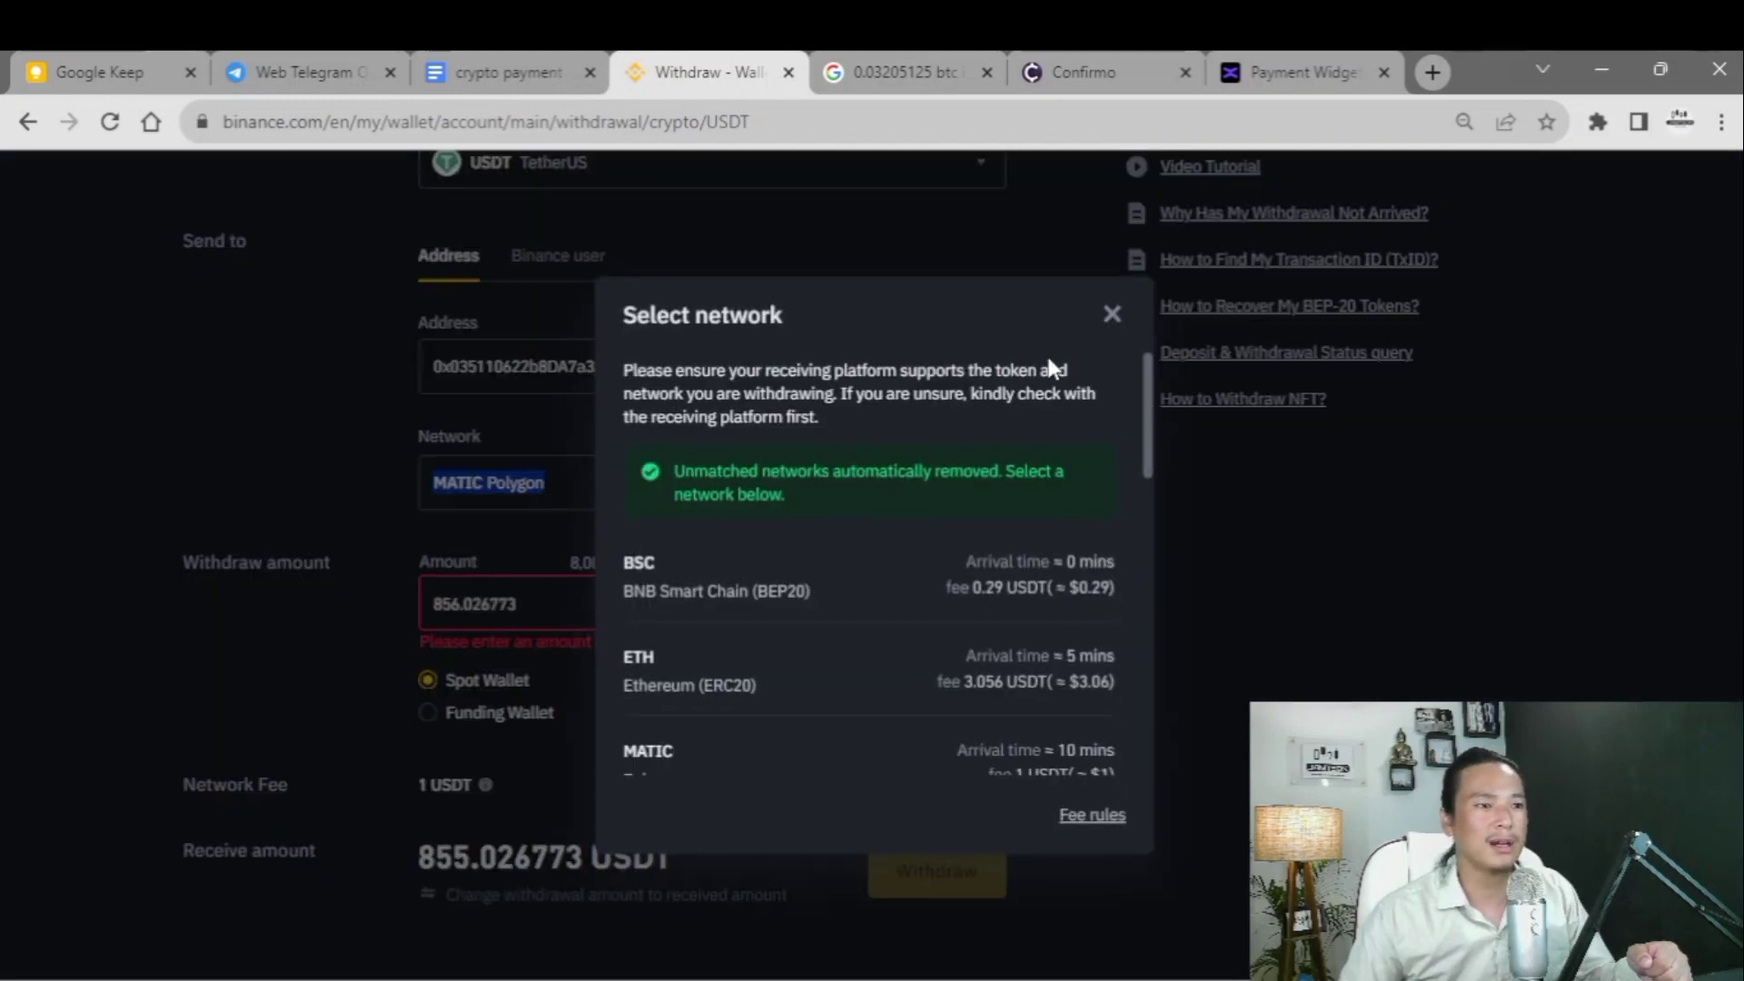
left_click(1110, 316)
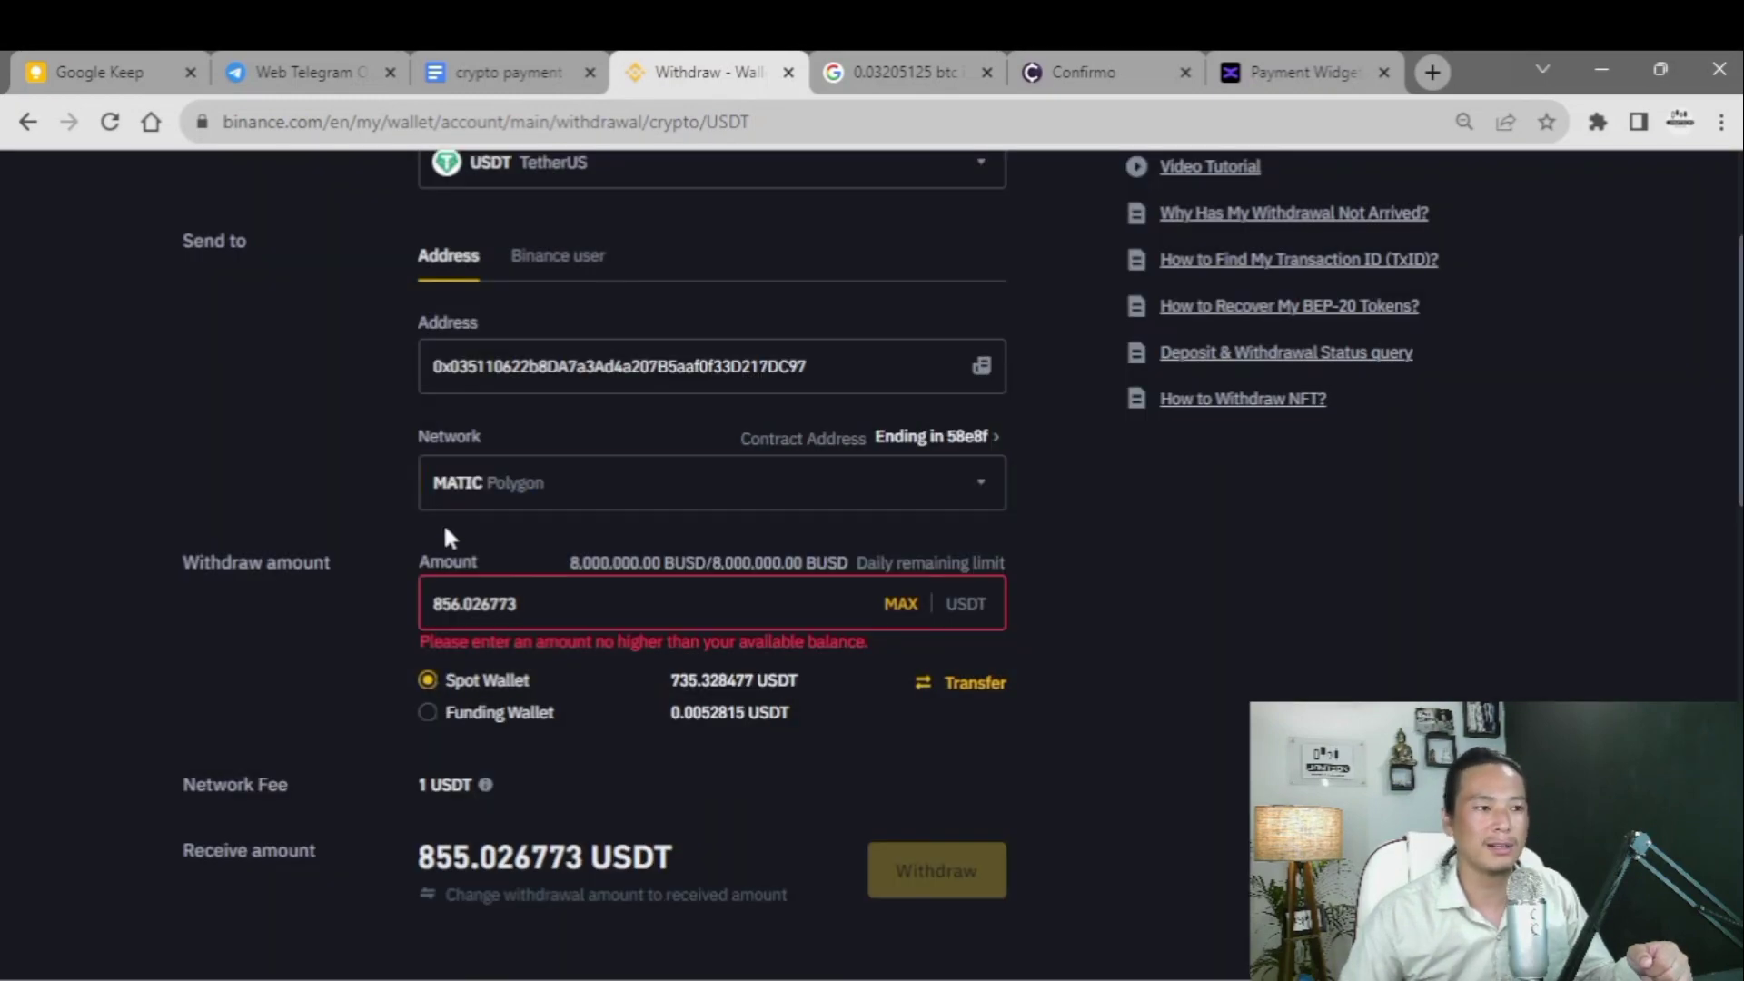
- Delete the old value from the withdrawal Amount field
left_click(604, 602)
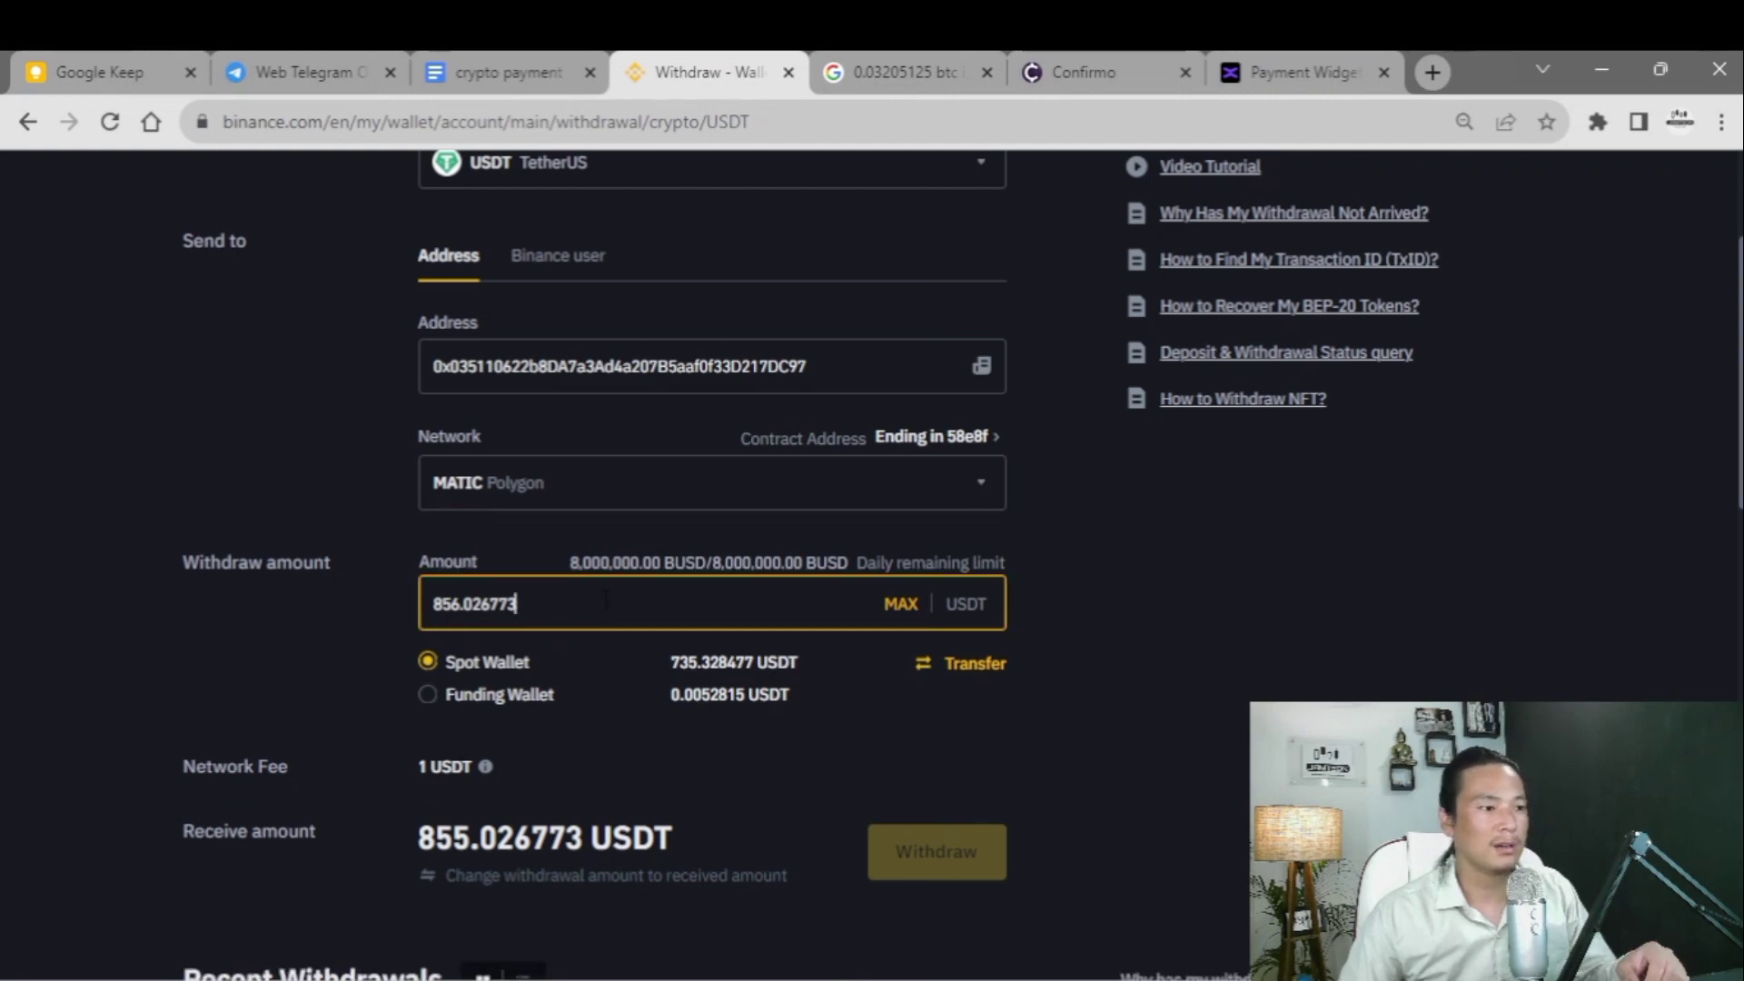
key("BackSpace")
key("BackSpace")
key("BackSpace")
key("BackSpace")
key("BackSpace")
key("BackSpace")
key("BackSpace")
key("BackSpace")
key("BackSpace")
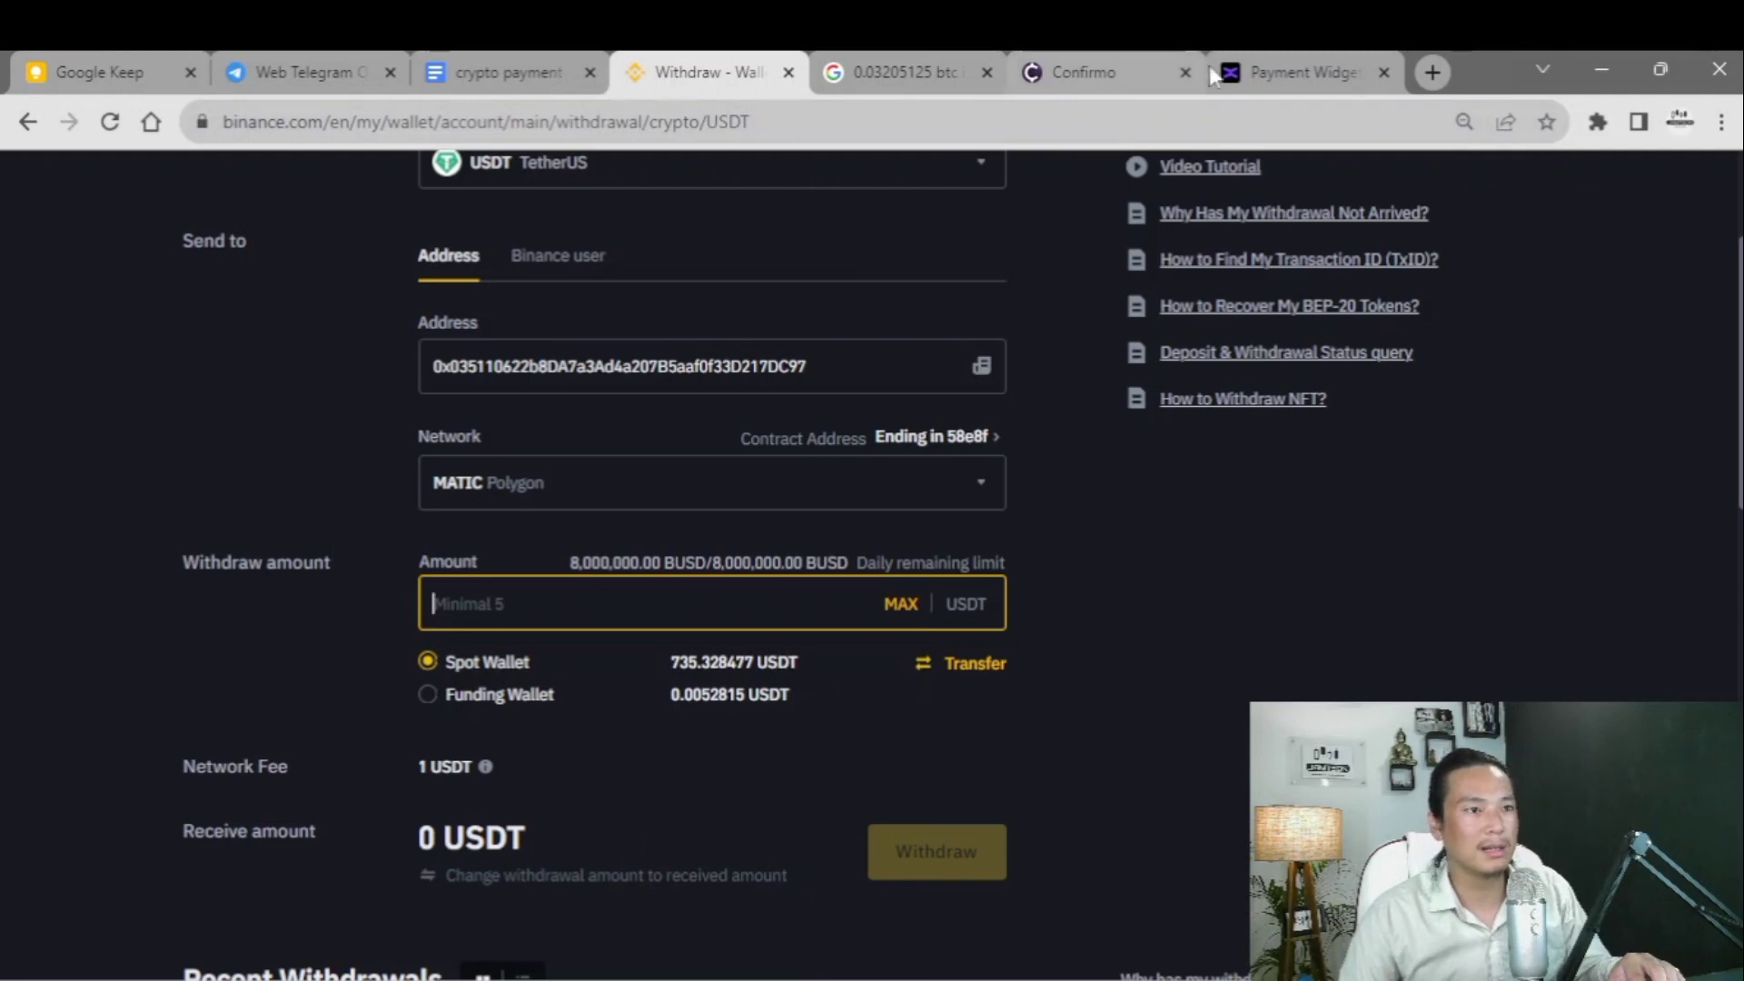
left_click(1304, 72)
scroll(770, 727, "down", 4)
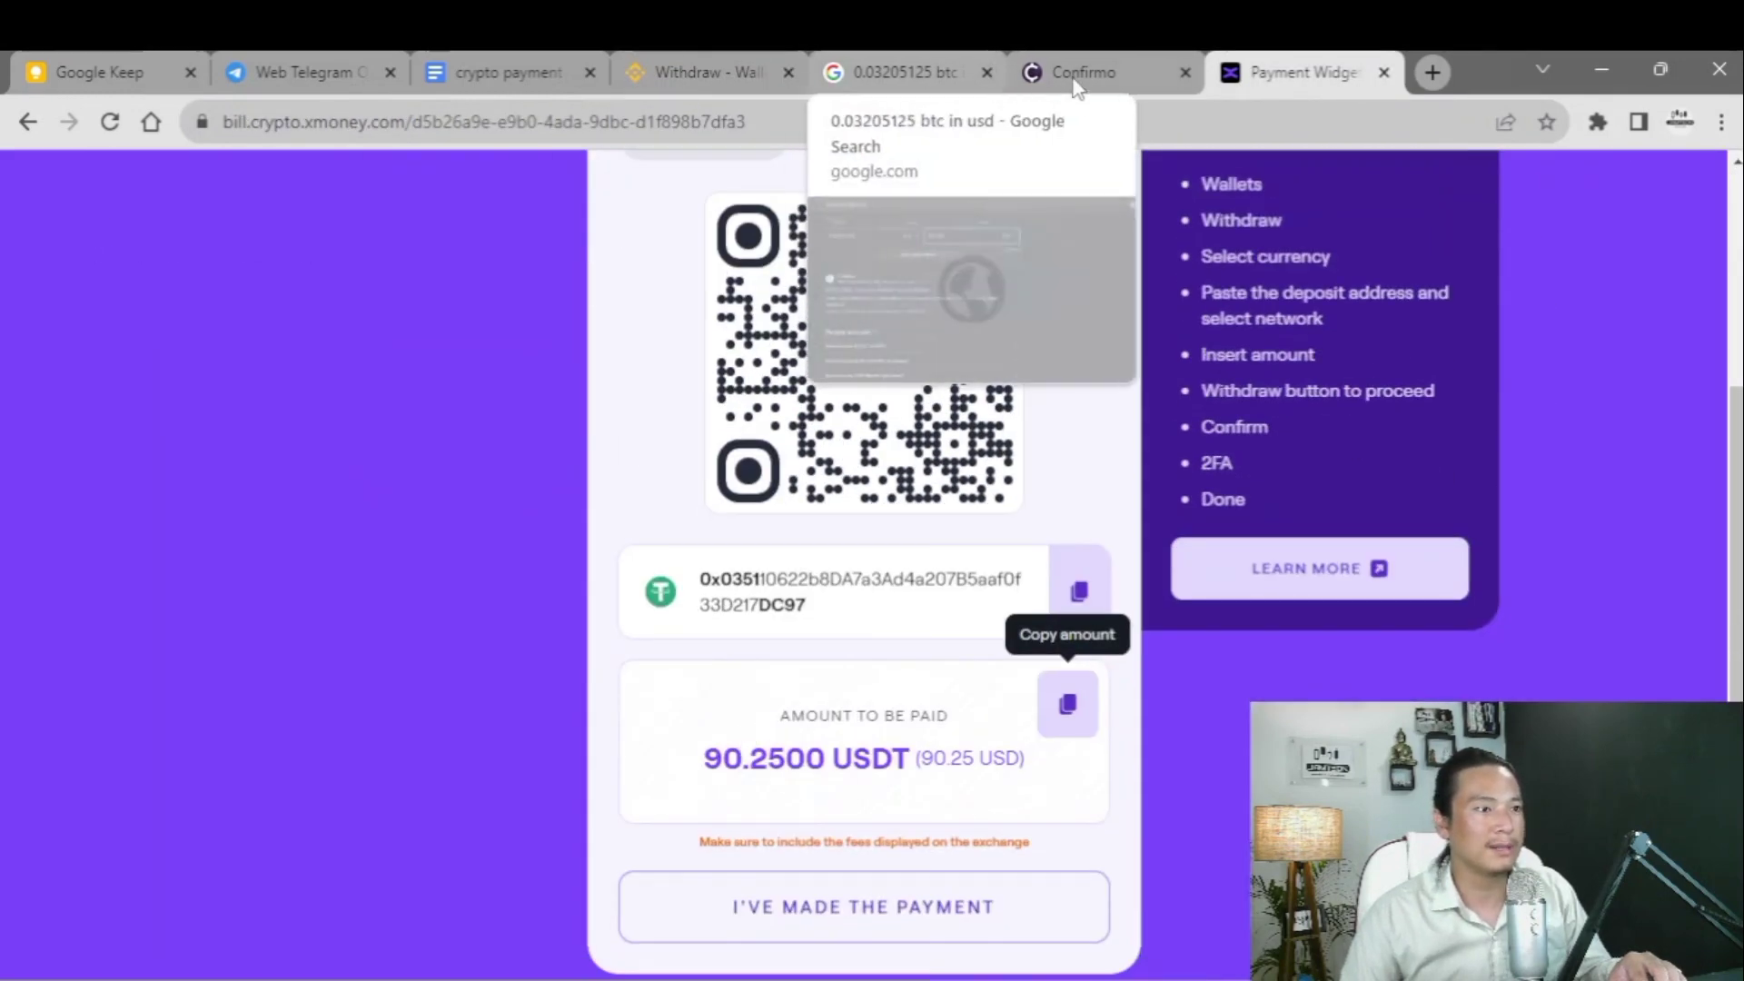
- Paste 90.25 into the Binance withdrawal Amount field, showing 89.25 USDT received
left_click(727, 70)
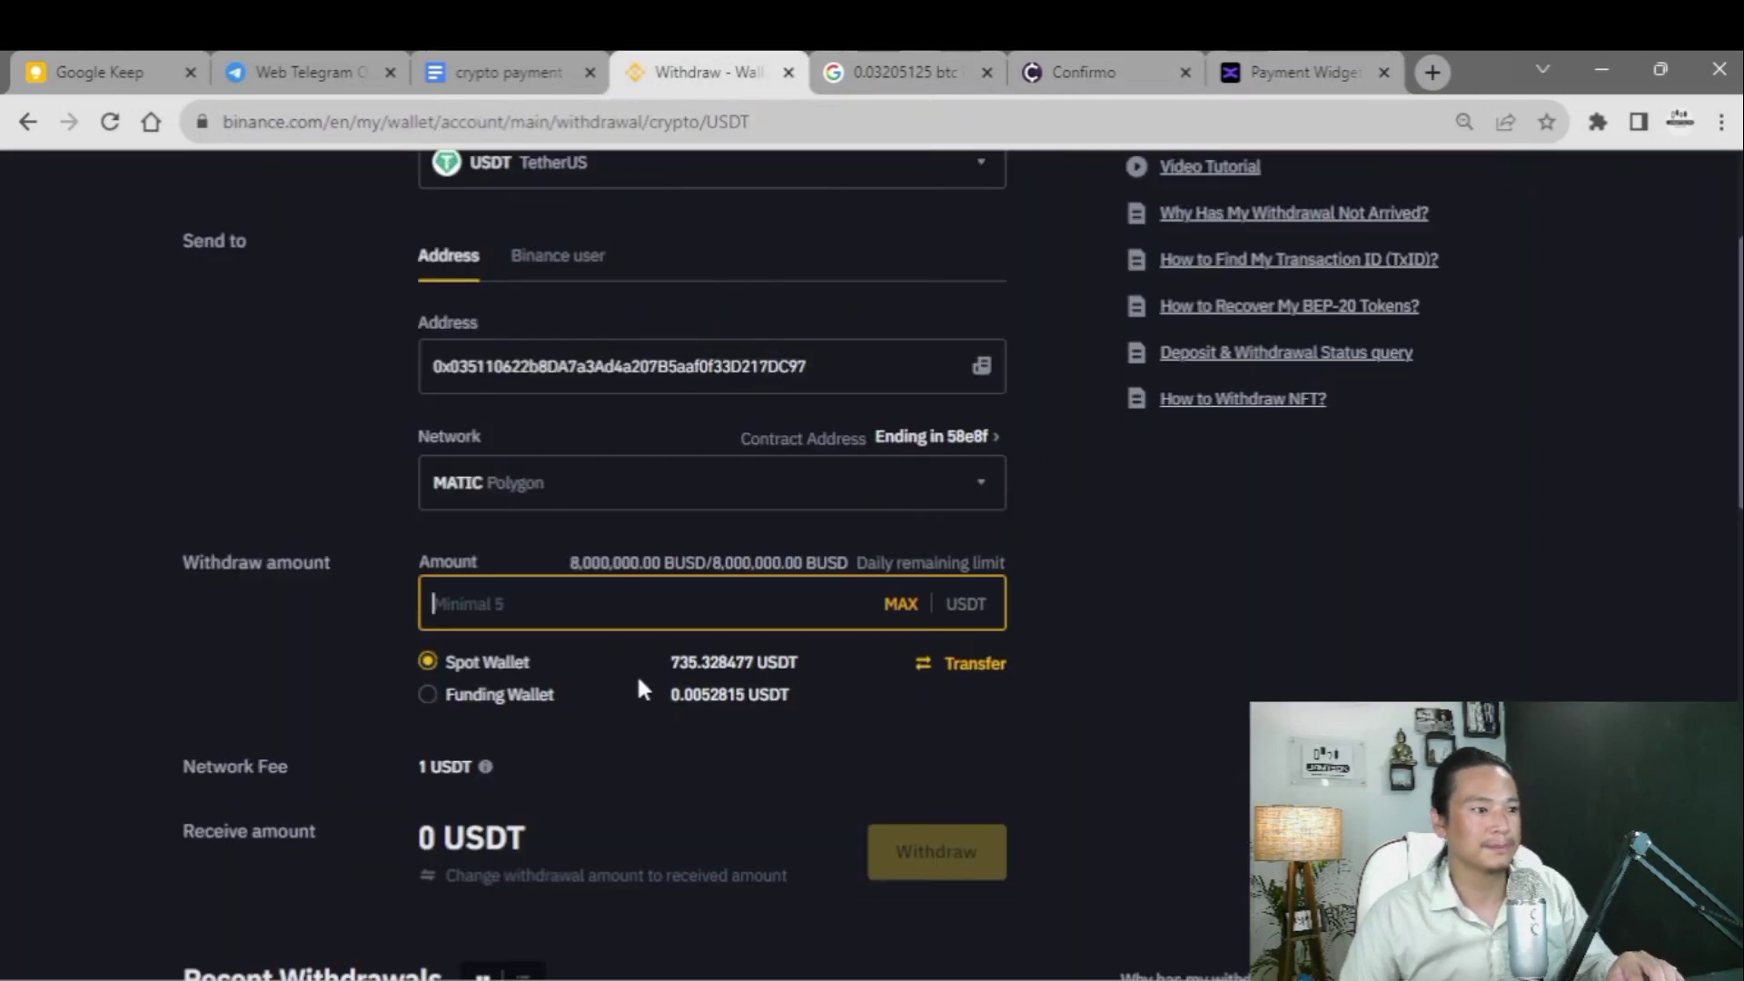
type("90.25")
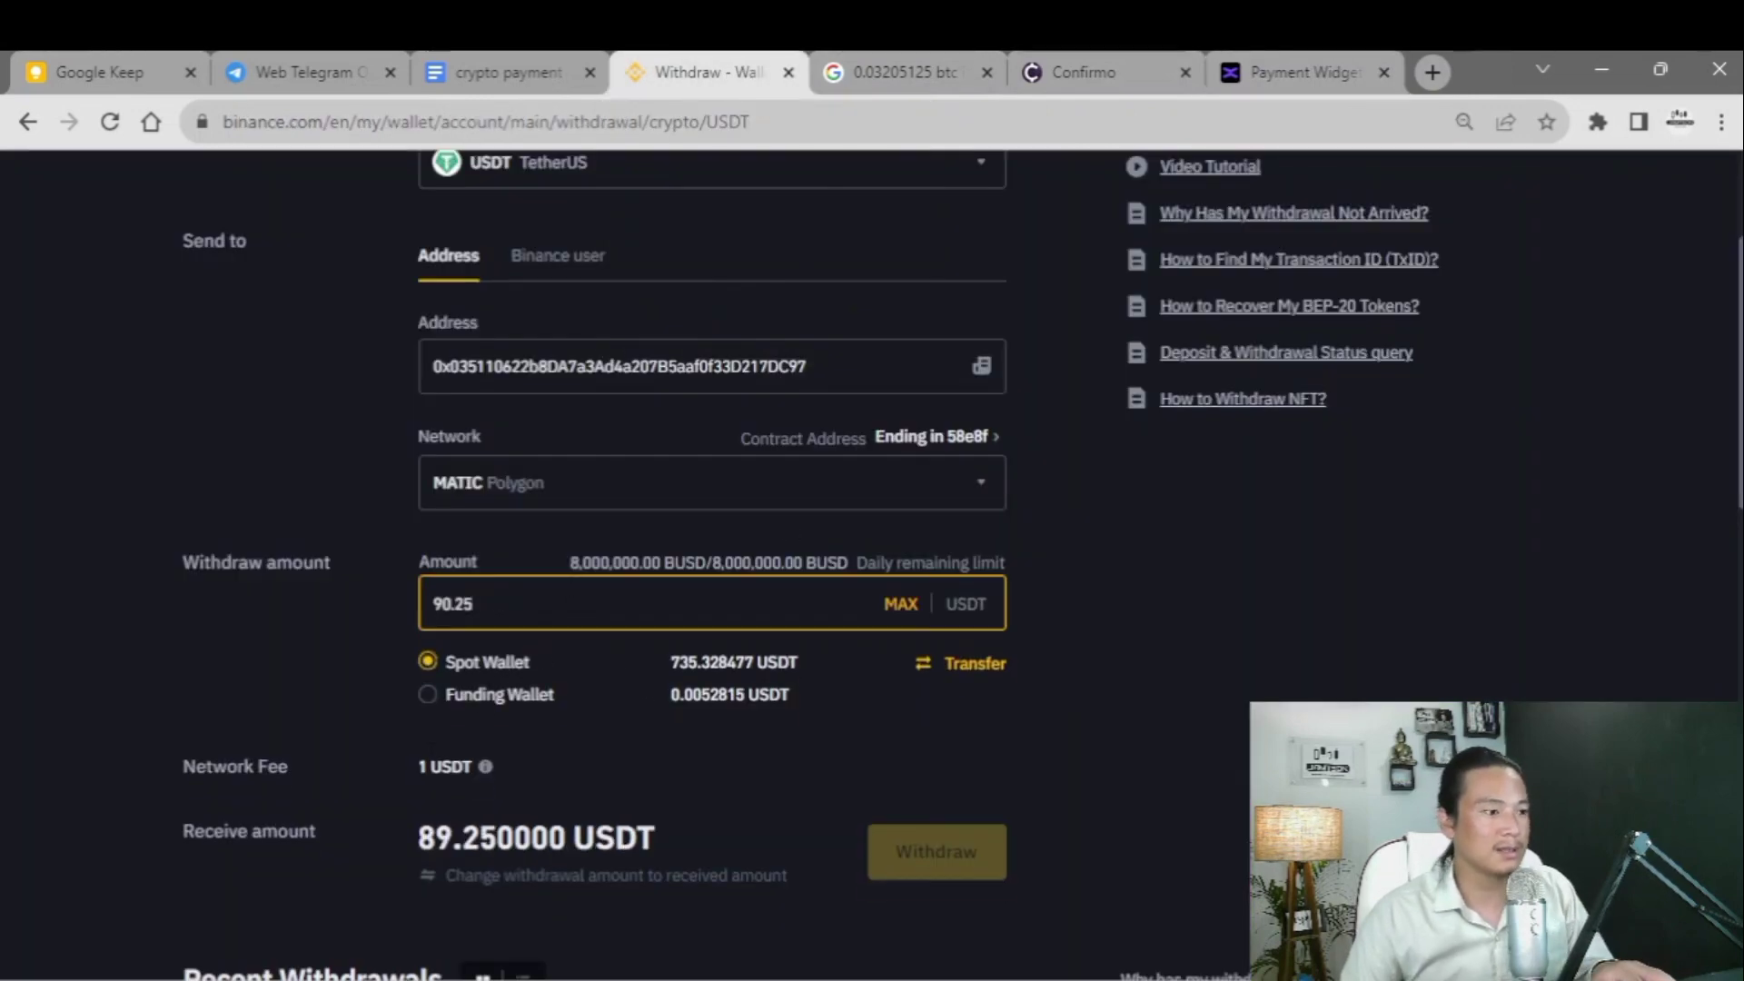
left_click_drag(418, 840, 590, 818)
left_click(397, 772)
- Raise the amount to 91.25 USDT and submit and confirm the withdrawal
left_click(468, 604)
key("BackSpace")
type("1")
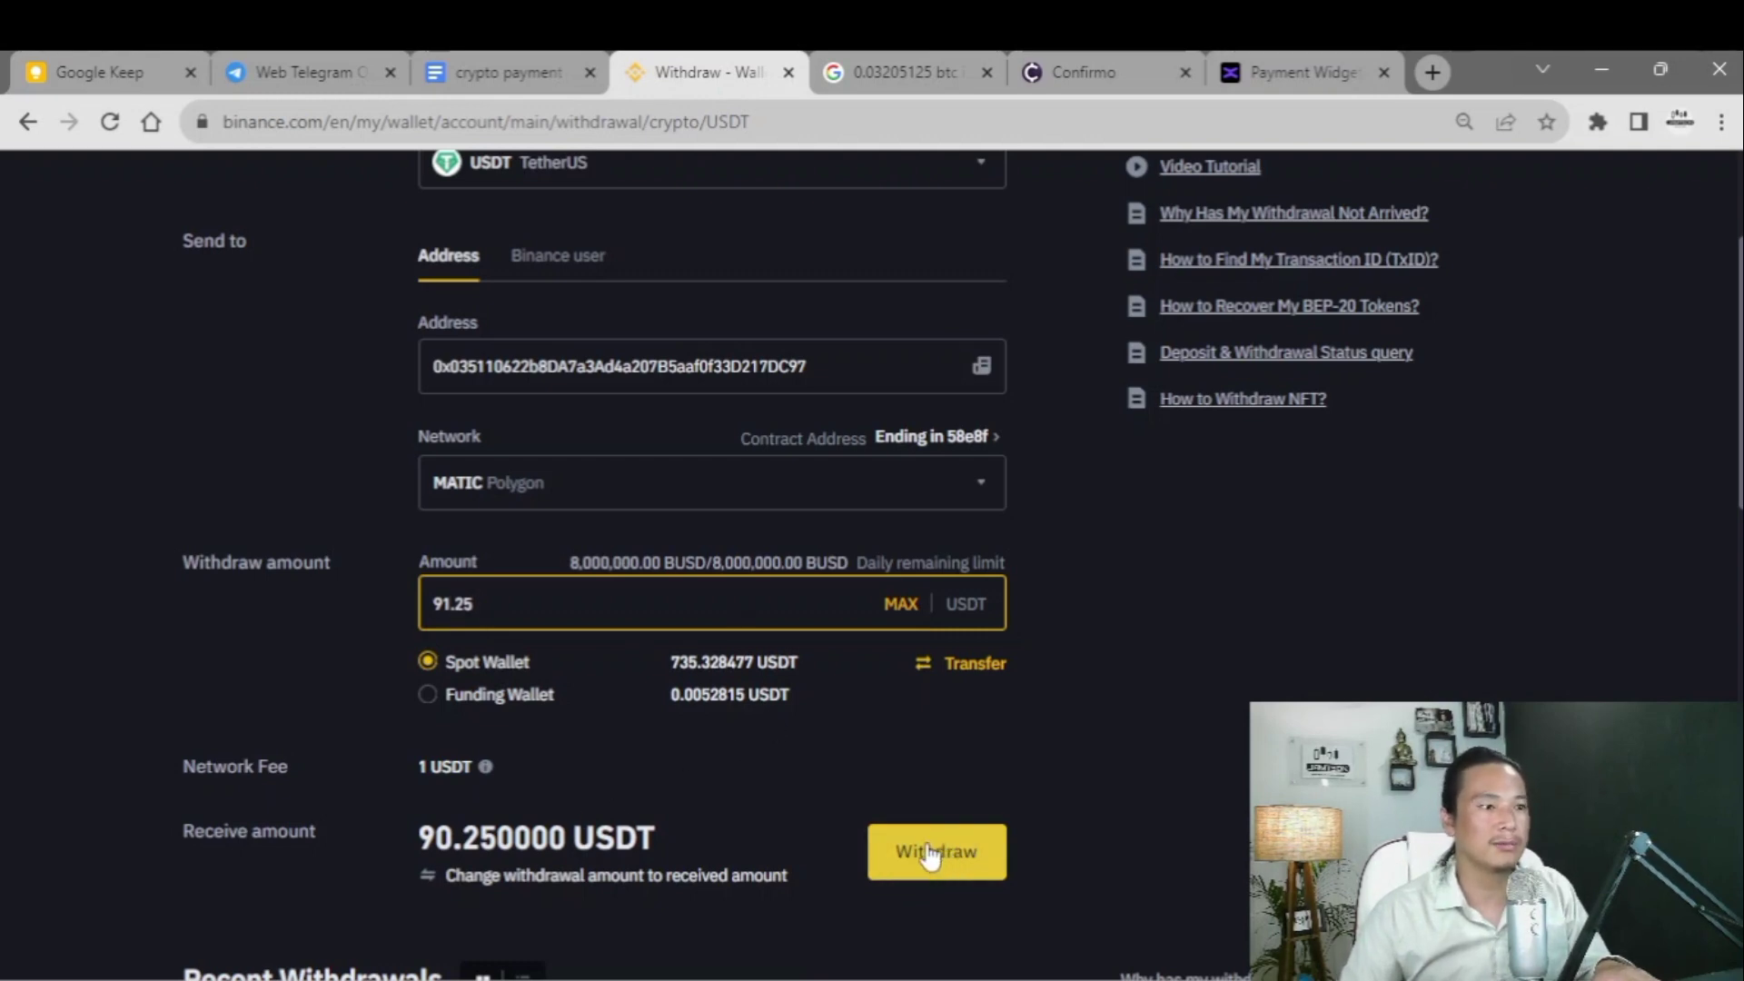
left_click(928, 854)
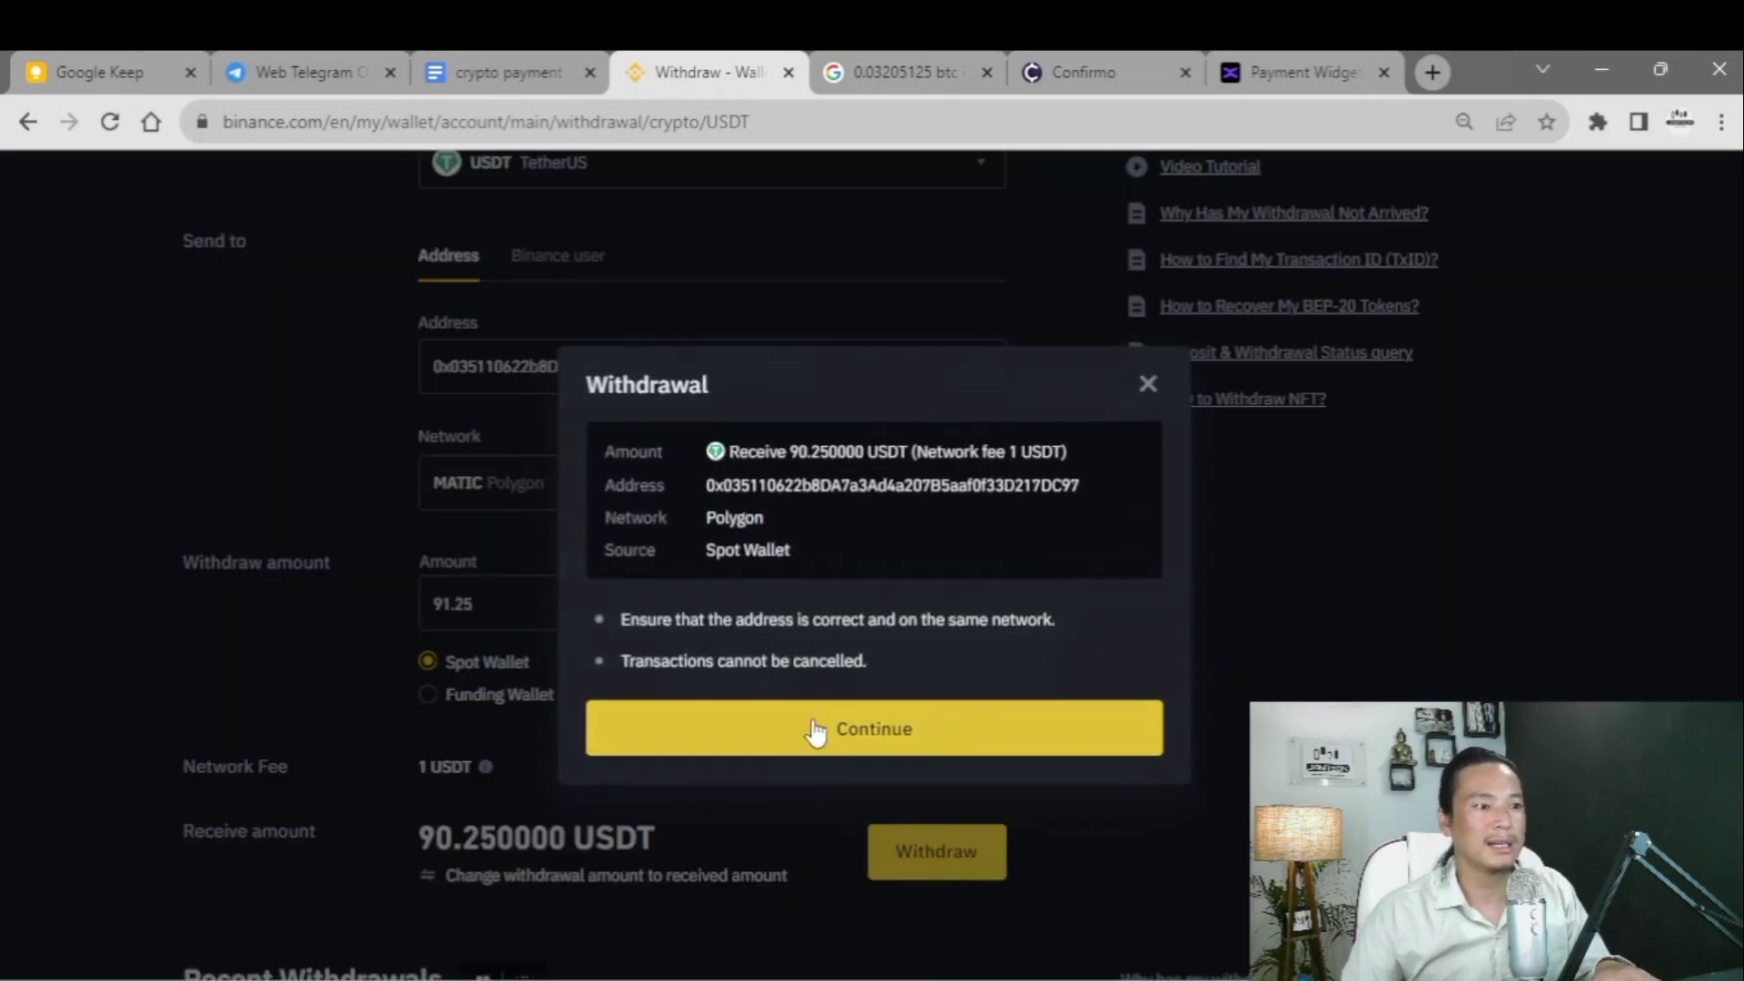
left_click(822, 738)
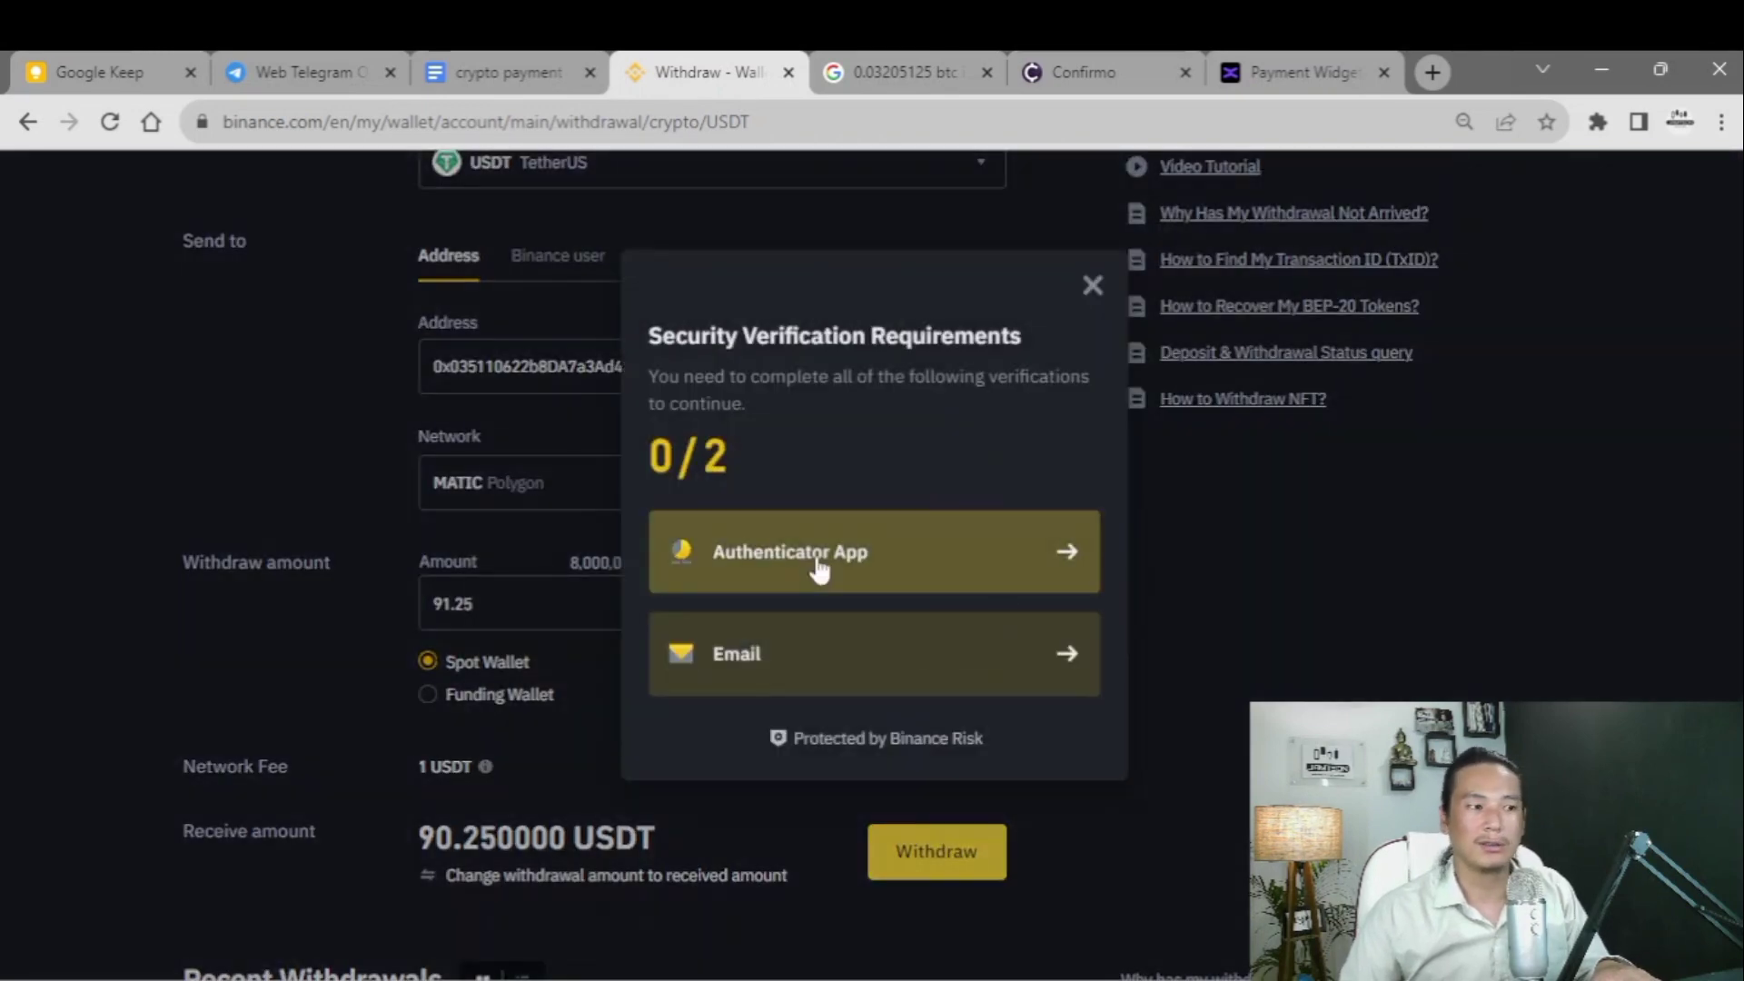
- Dismiss the security verification notice and check the xMoney rate validity countdown
left_click(1091, 287)
left_click(1290, 71)
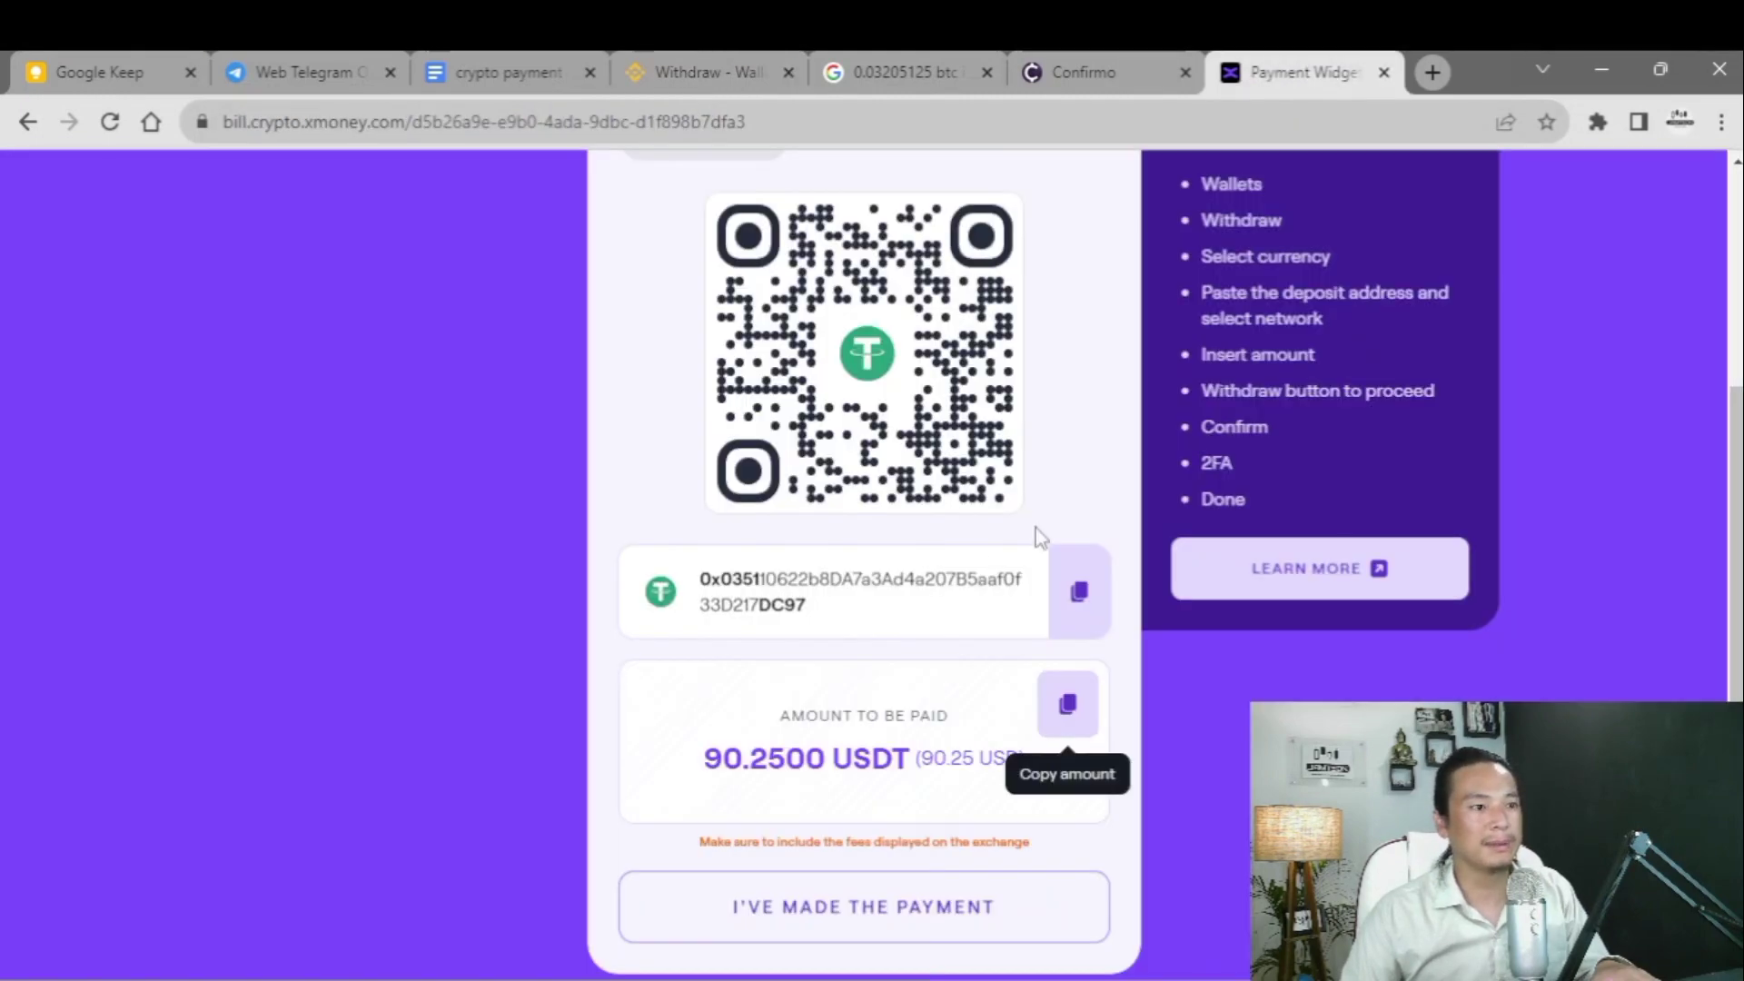
scroll(877, 613, "up", 3)
scroll(876, 613, "down", 4)
scroll(877, 611, "up", 4)
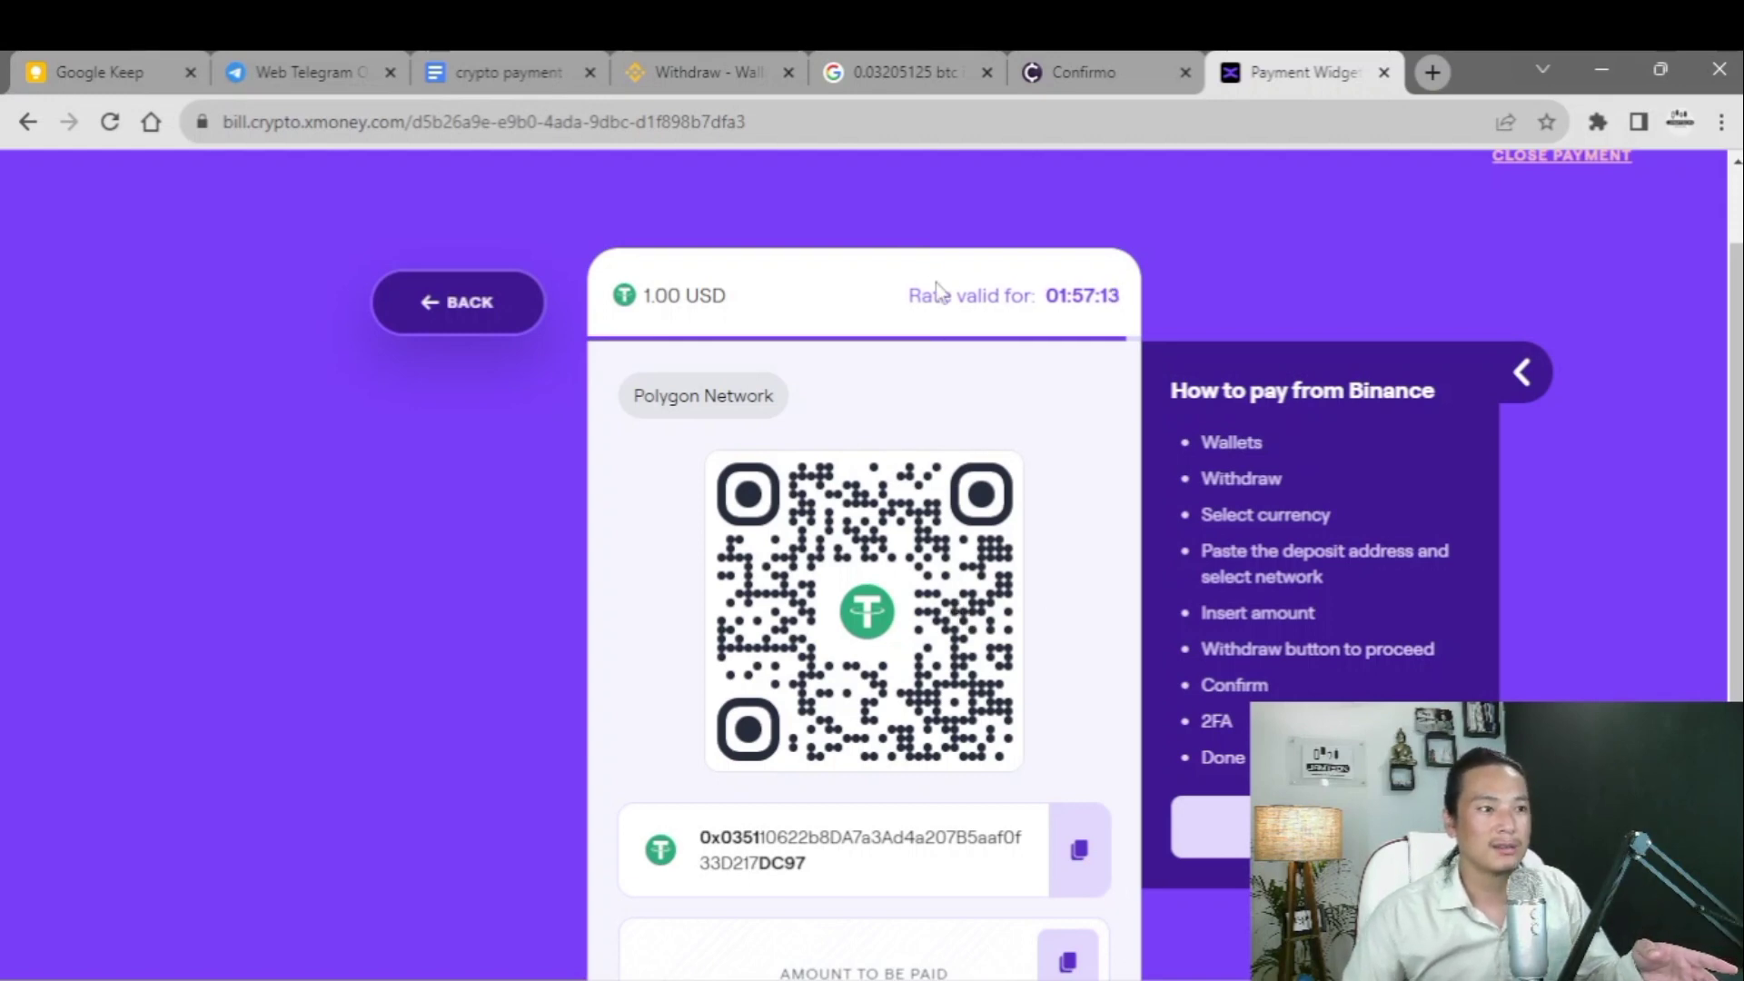
left_click_drag(903, 302, 1123, 297)
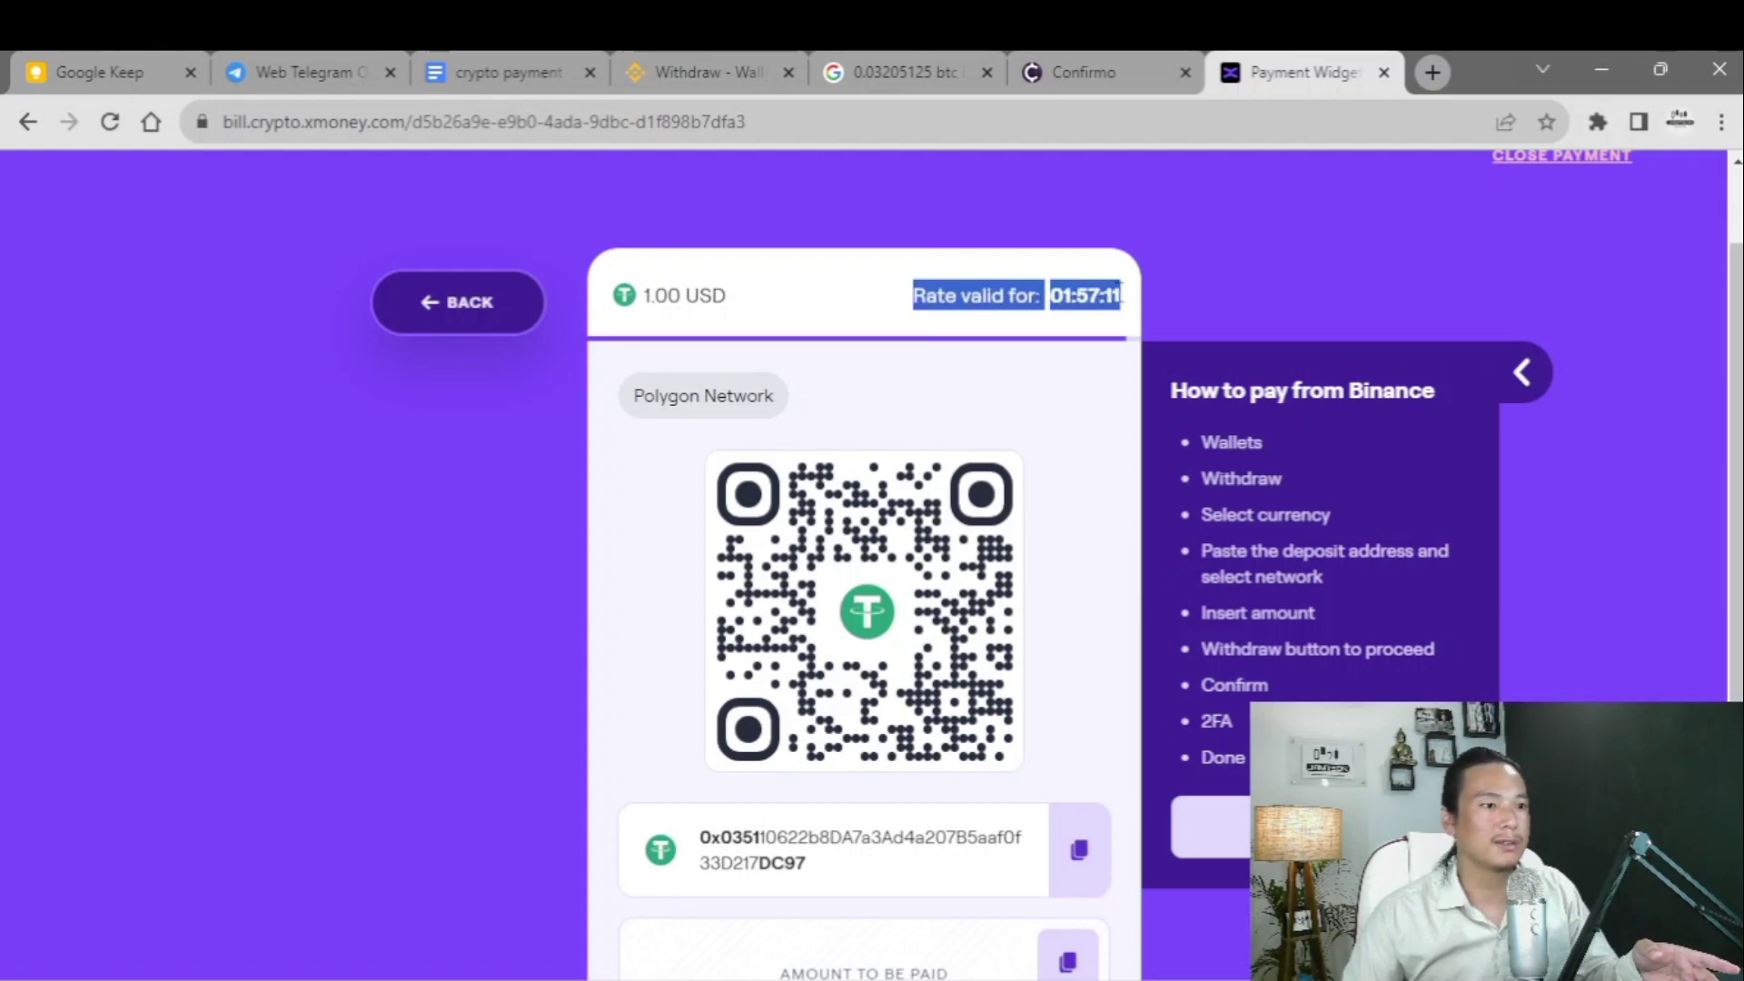
scroll(945, 449, "down", 5)
scroll(1018, 497, "up", 4)
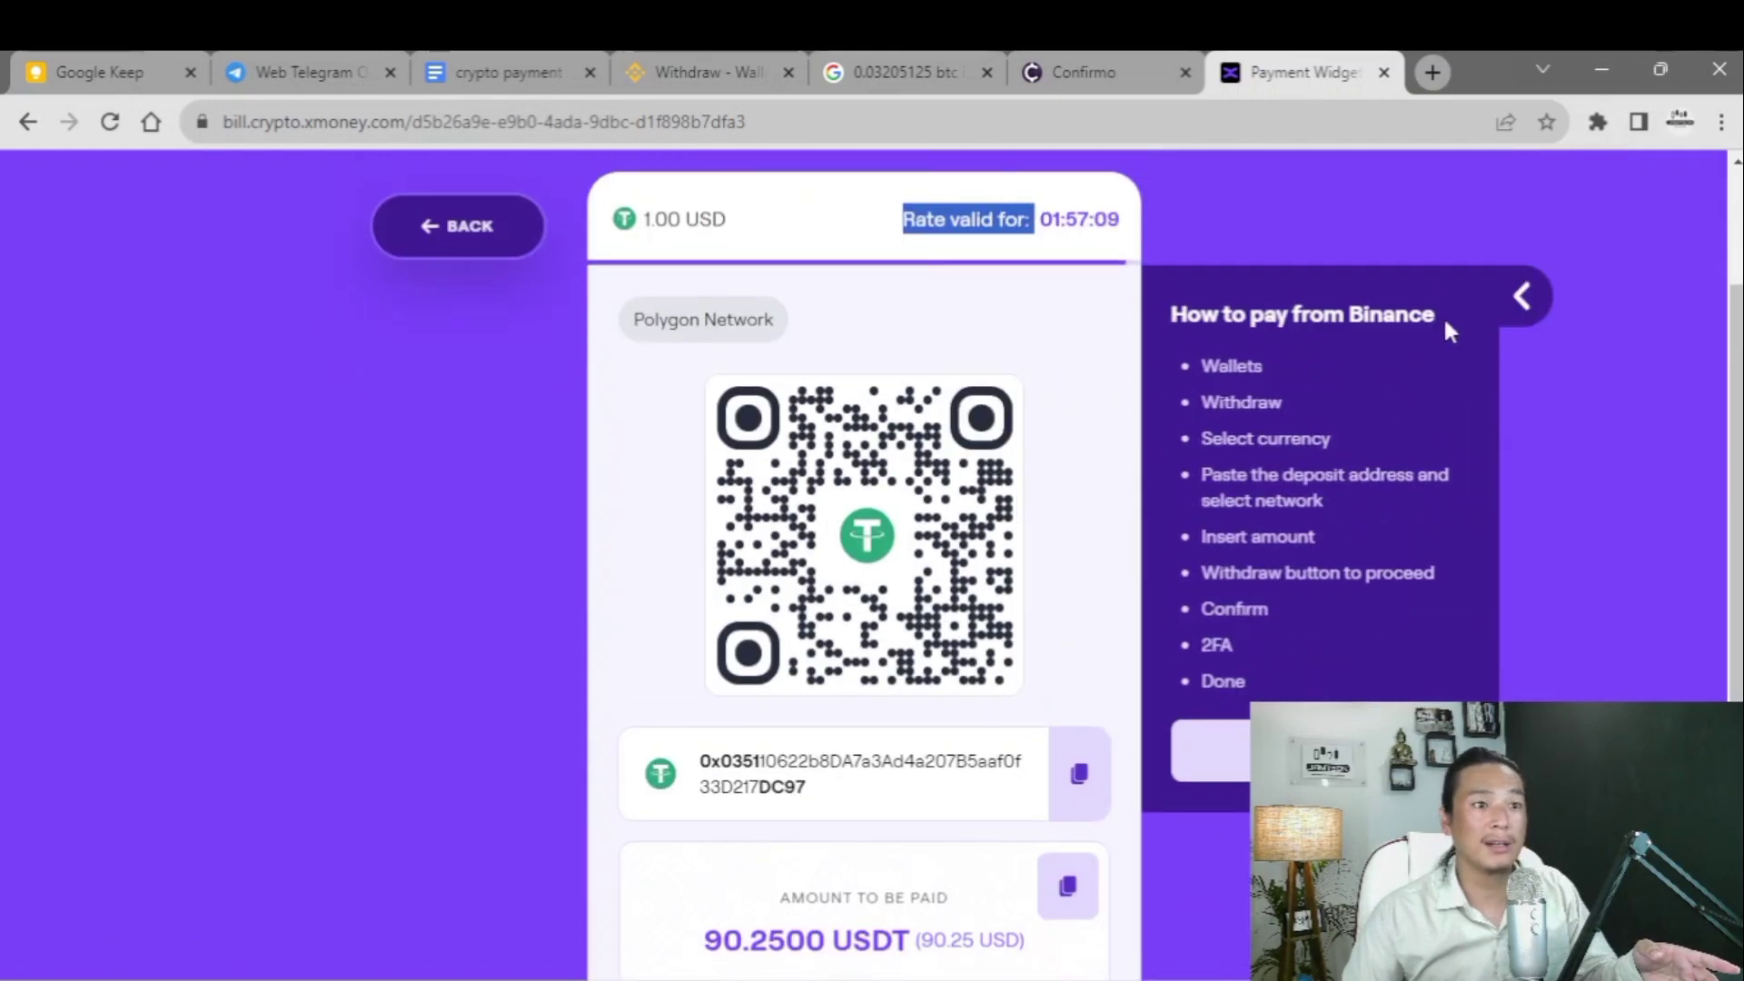
left_click(1061, 343)
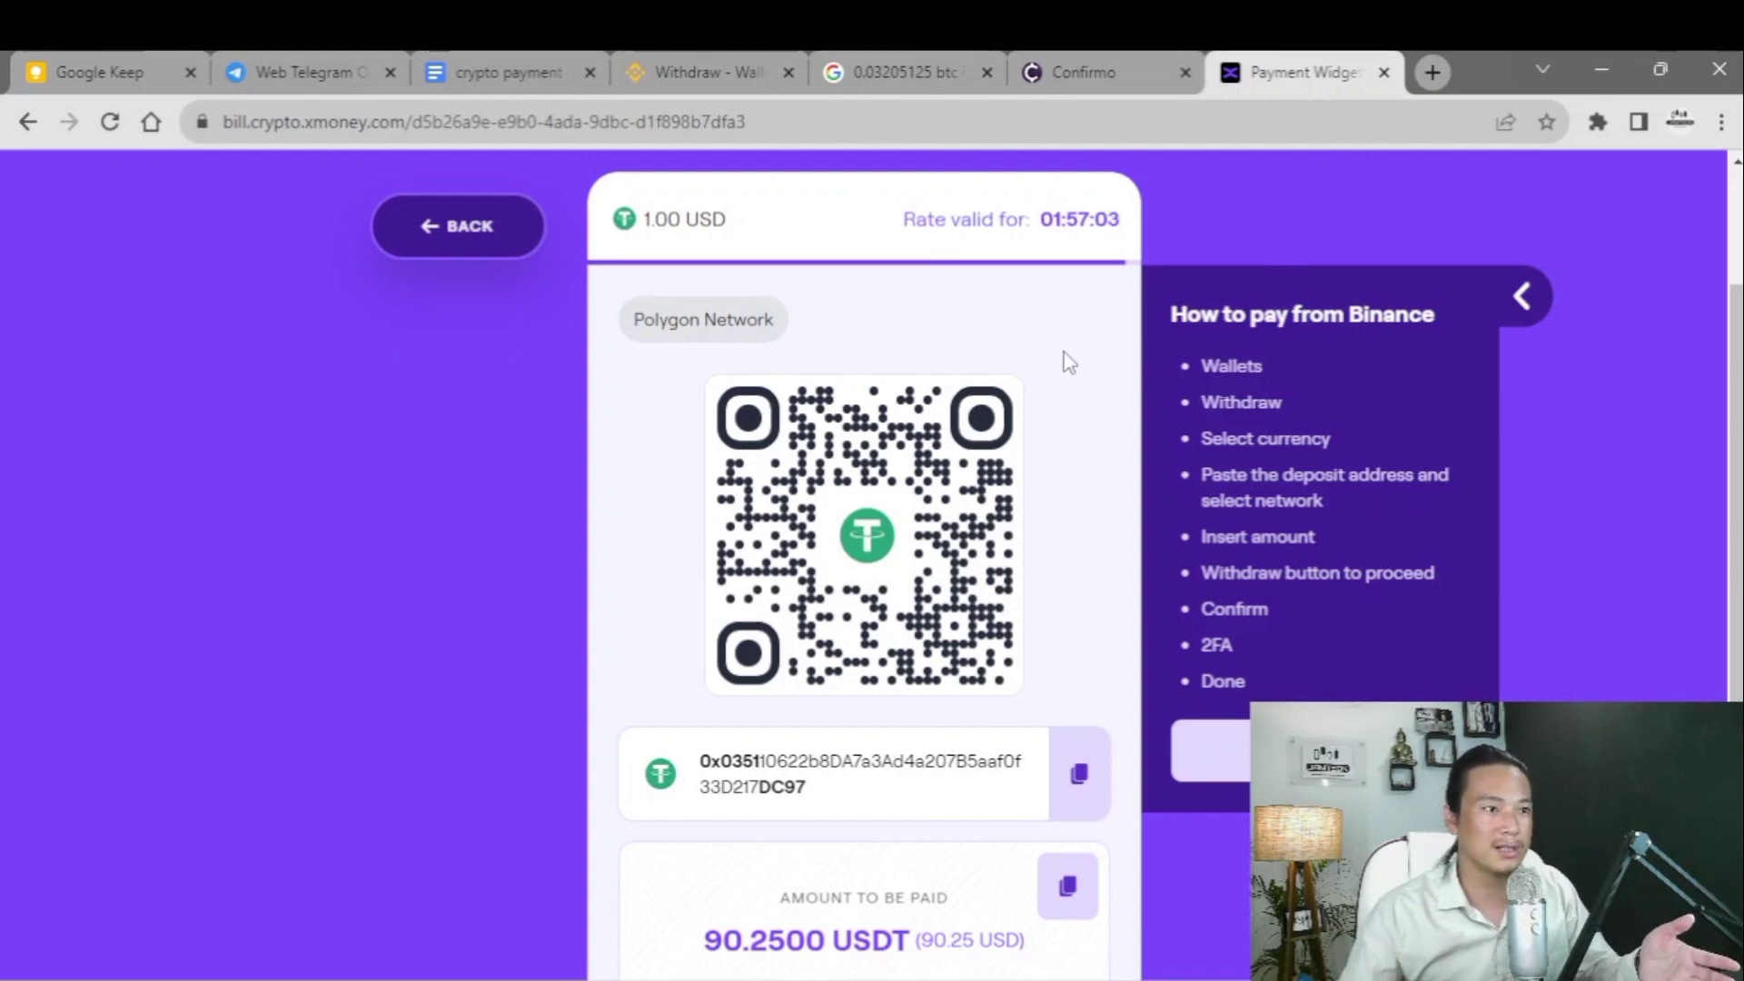
- Review the Confirmo invoice, then recheck the rate validity label on xMoney
left_click(1074, 78)
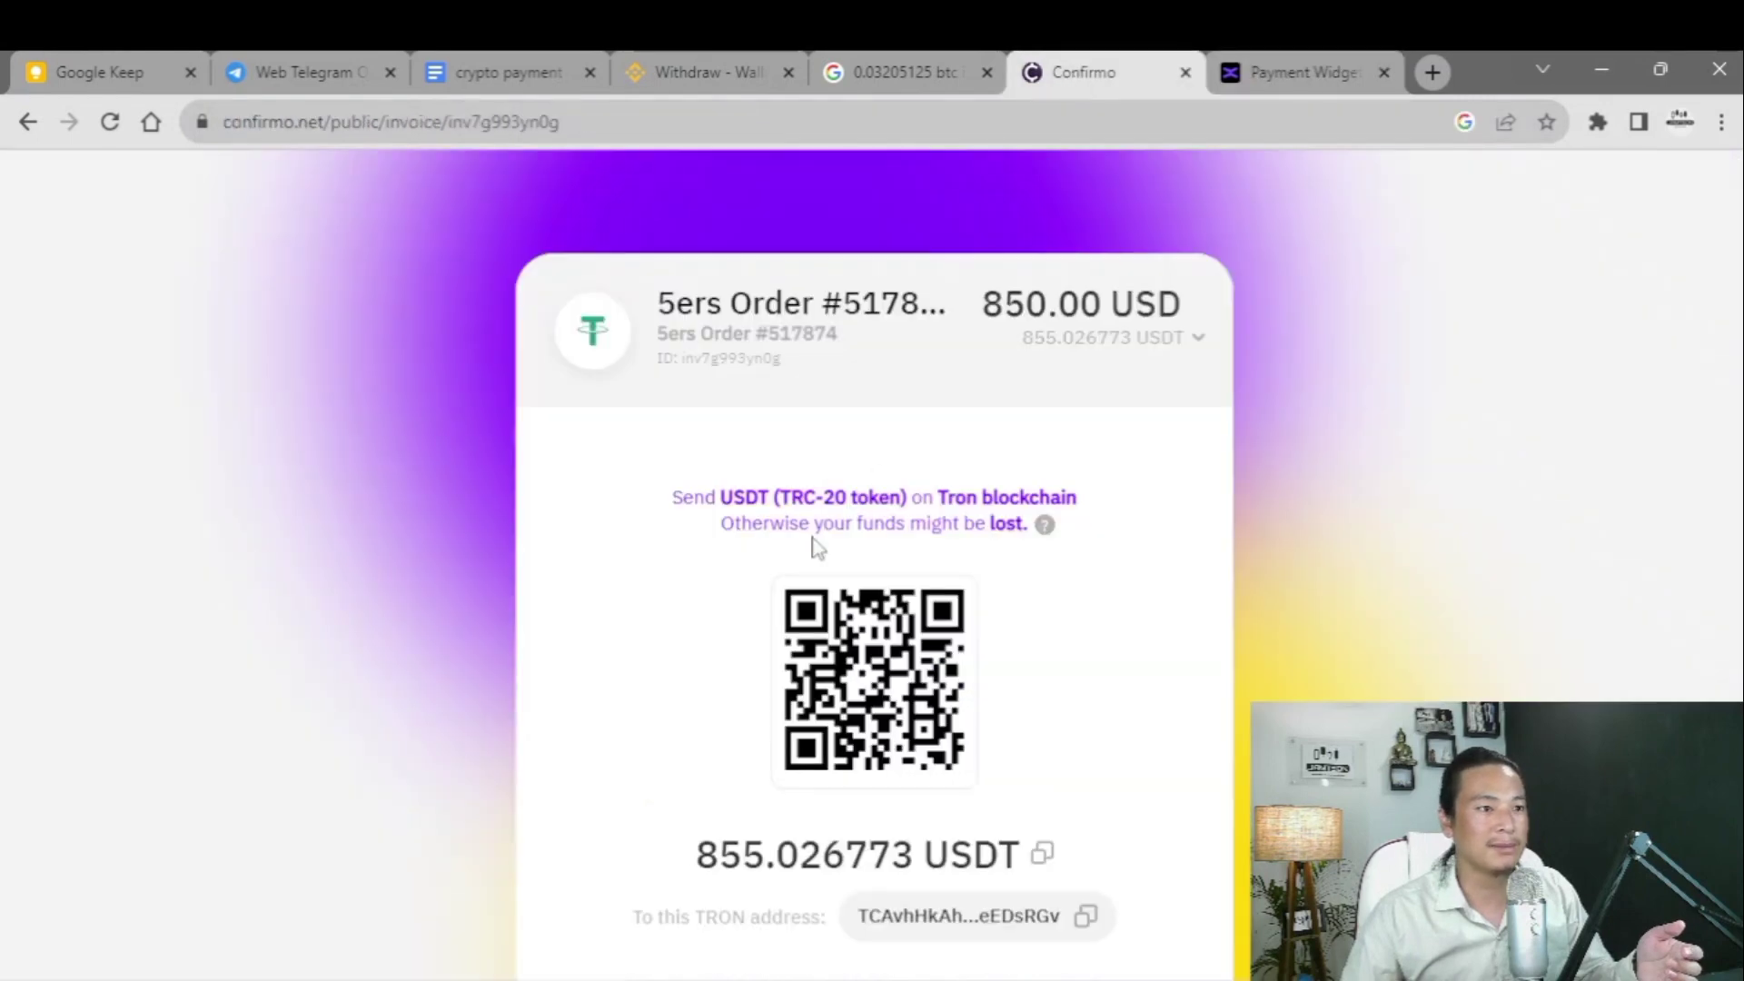
scroll(813, 545, "down", 4)
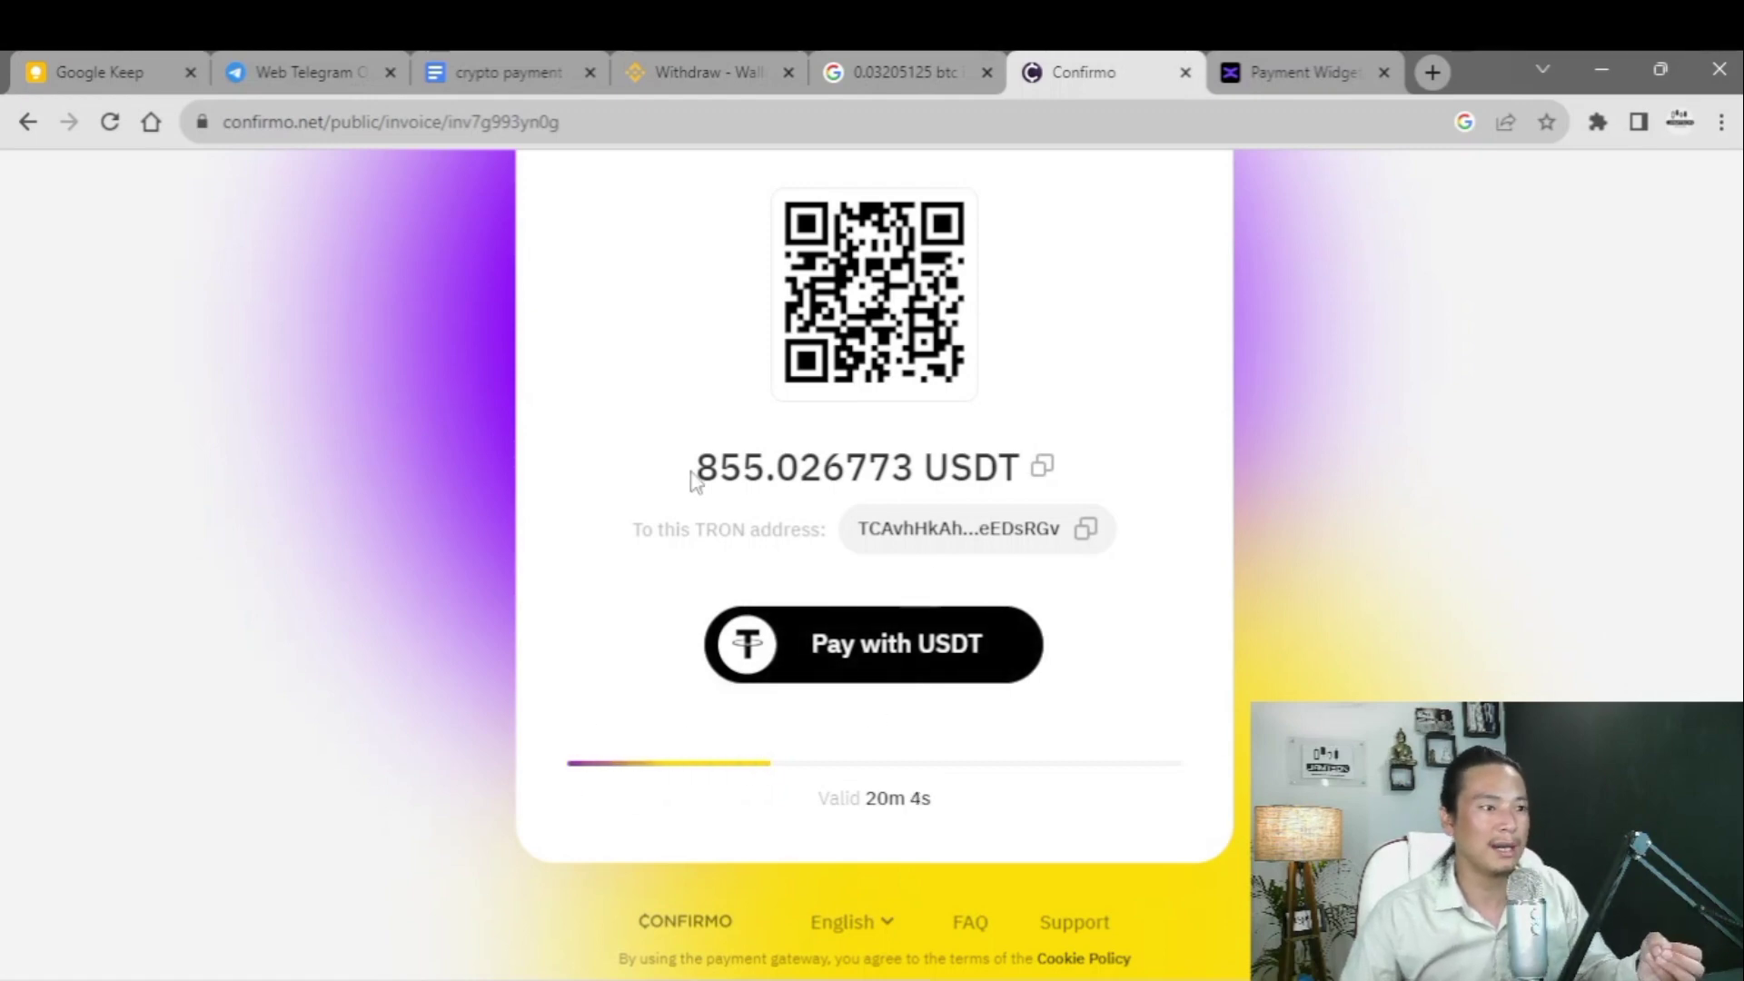
scroll(854, 455, "up", 5)
left_click(1256, 62)
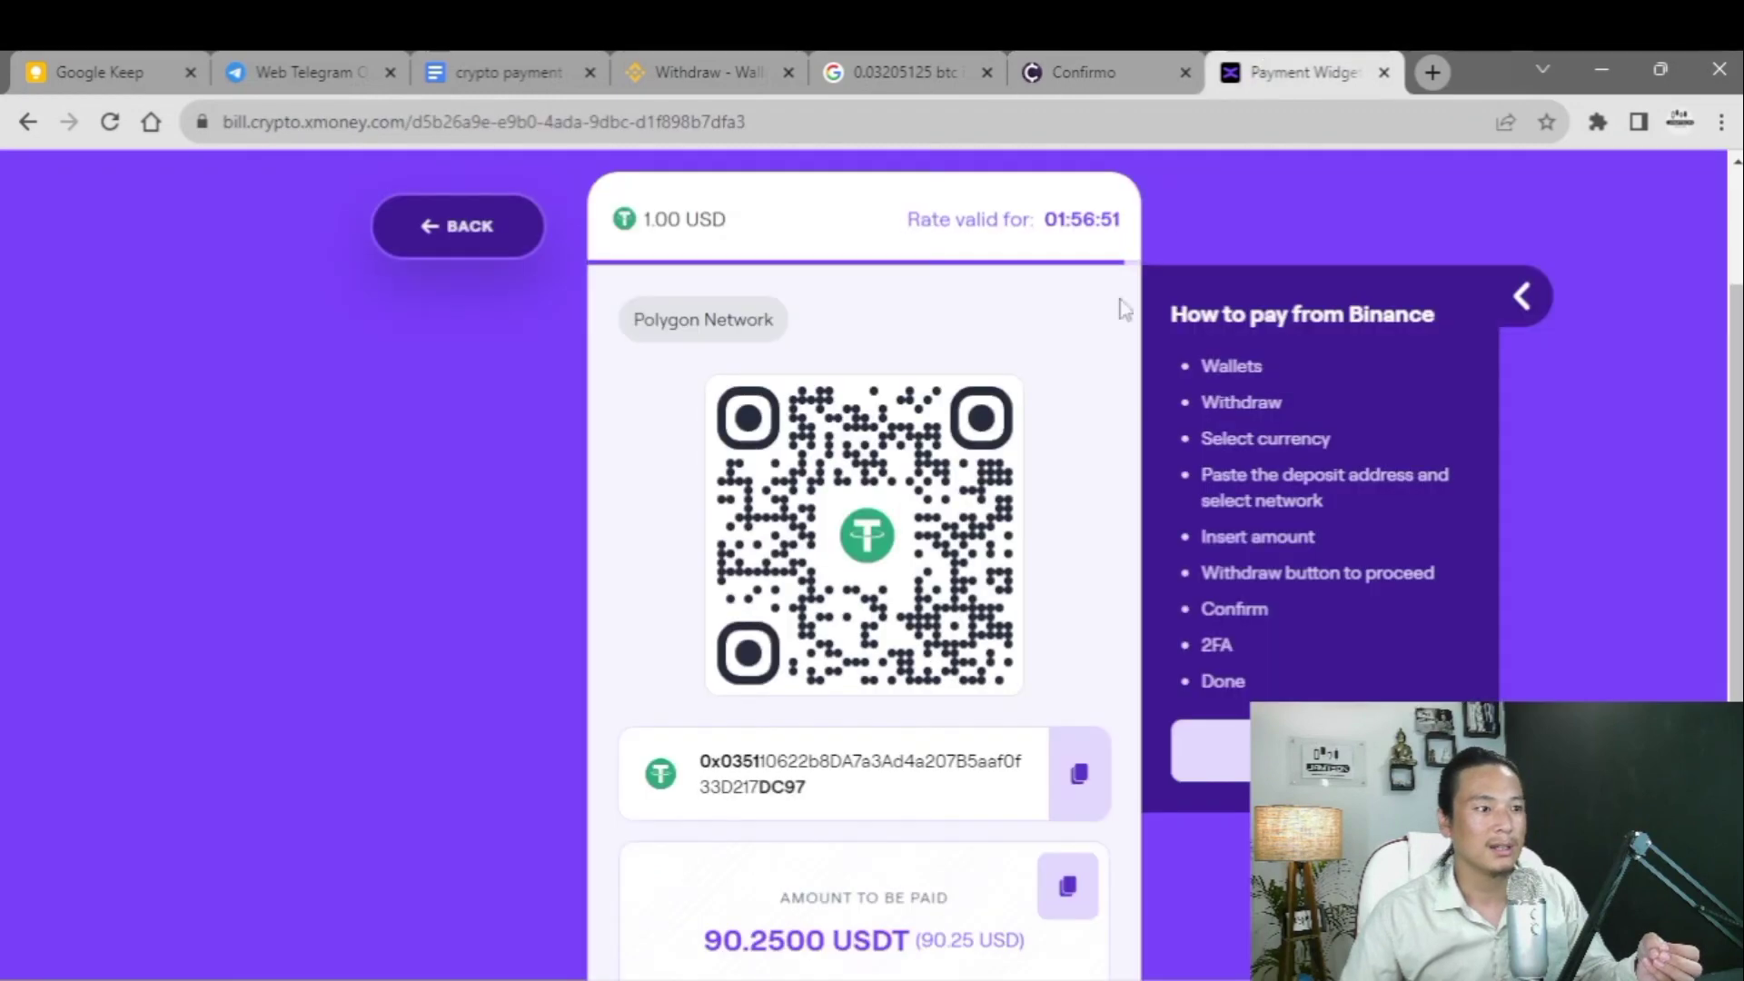
scroll(1010, 413, "up", 2)
left_click_drag(904, 350, 1131, 349)
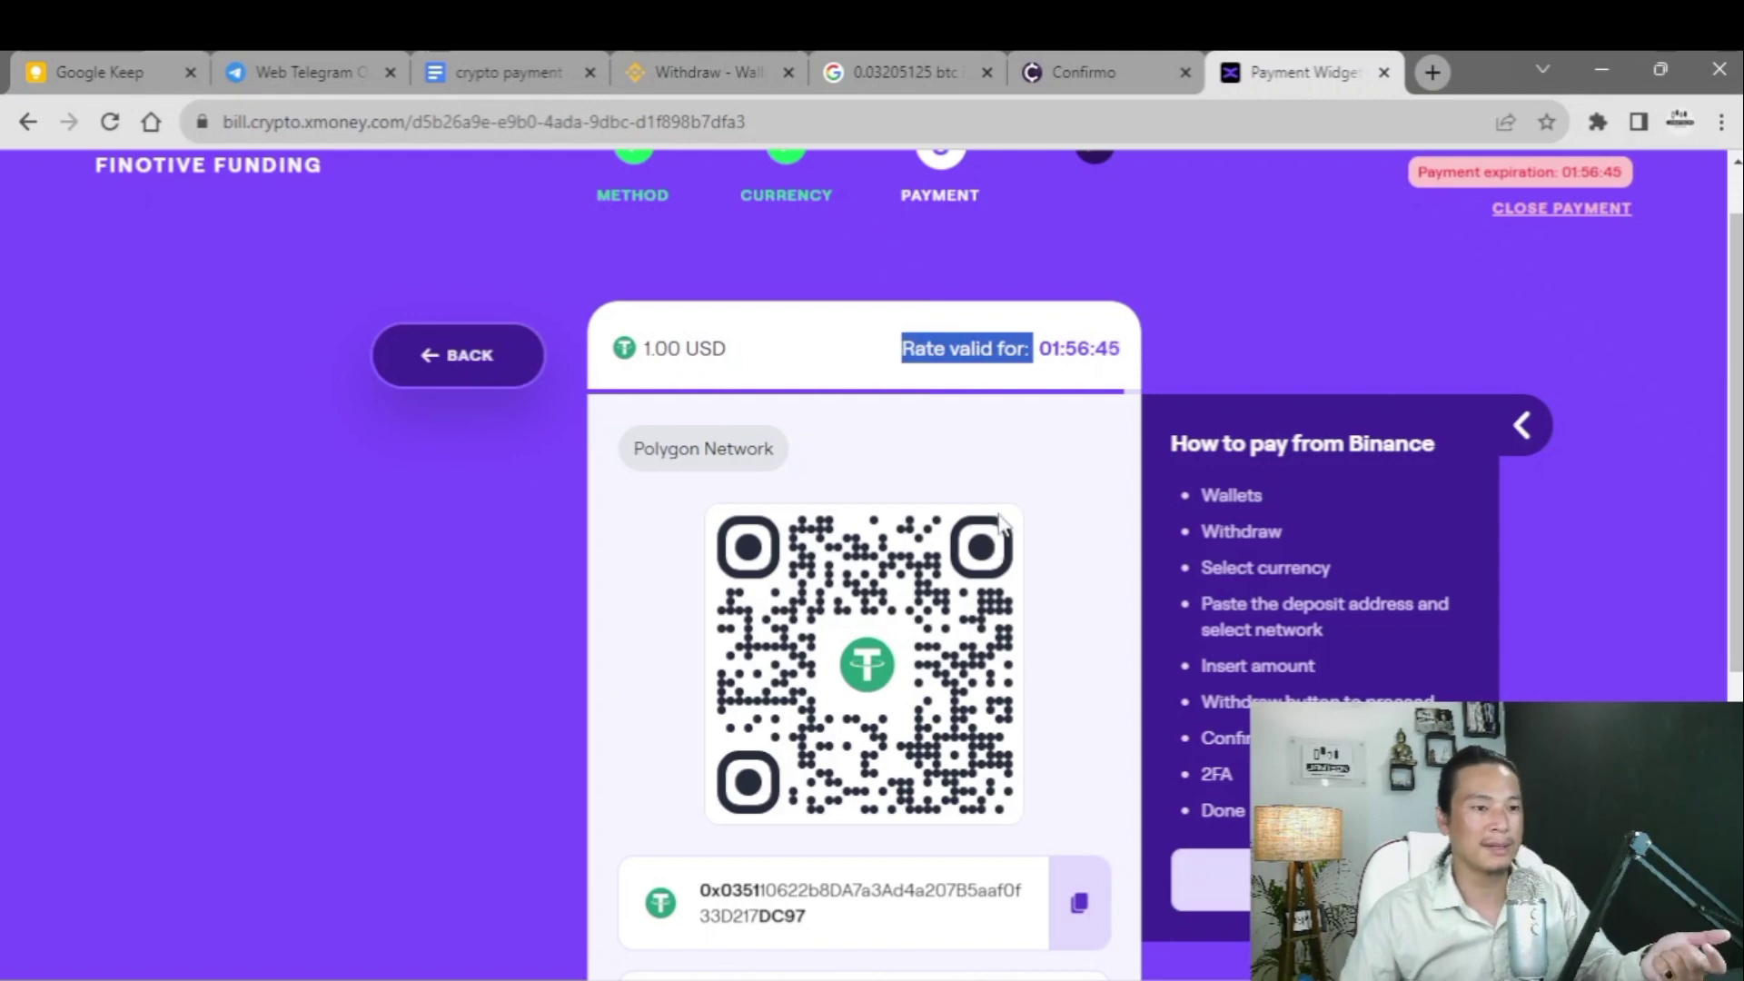
left_click(1058, 445)
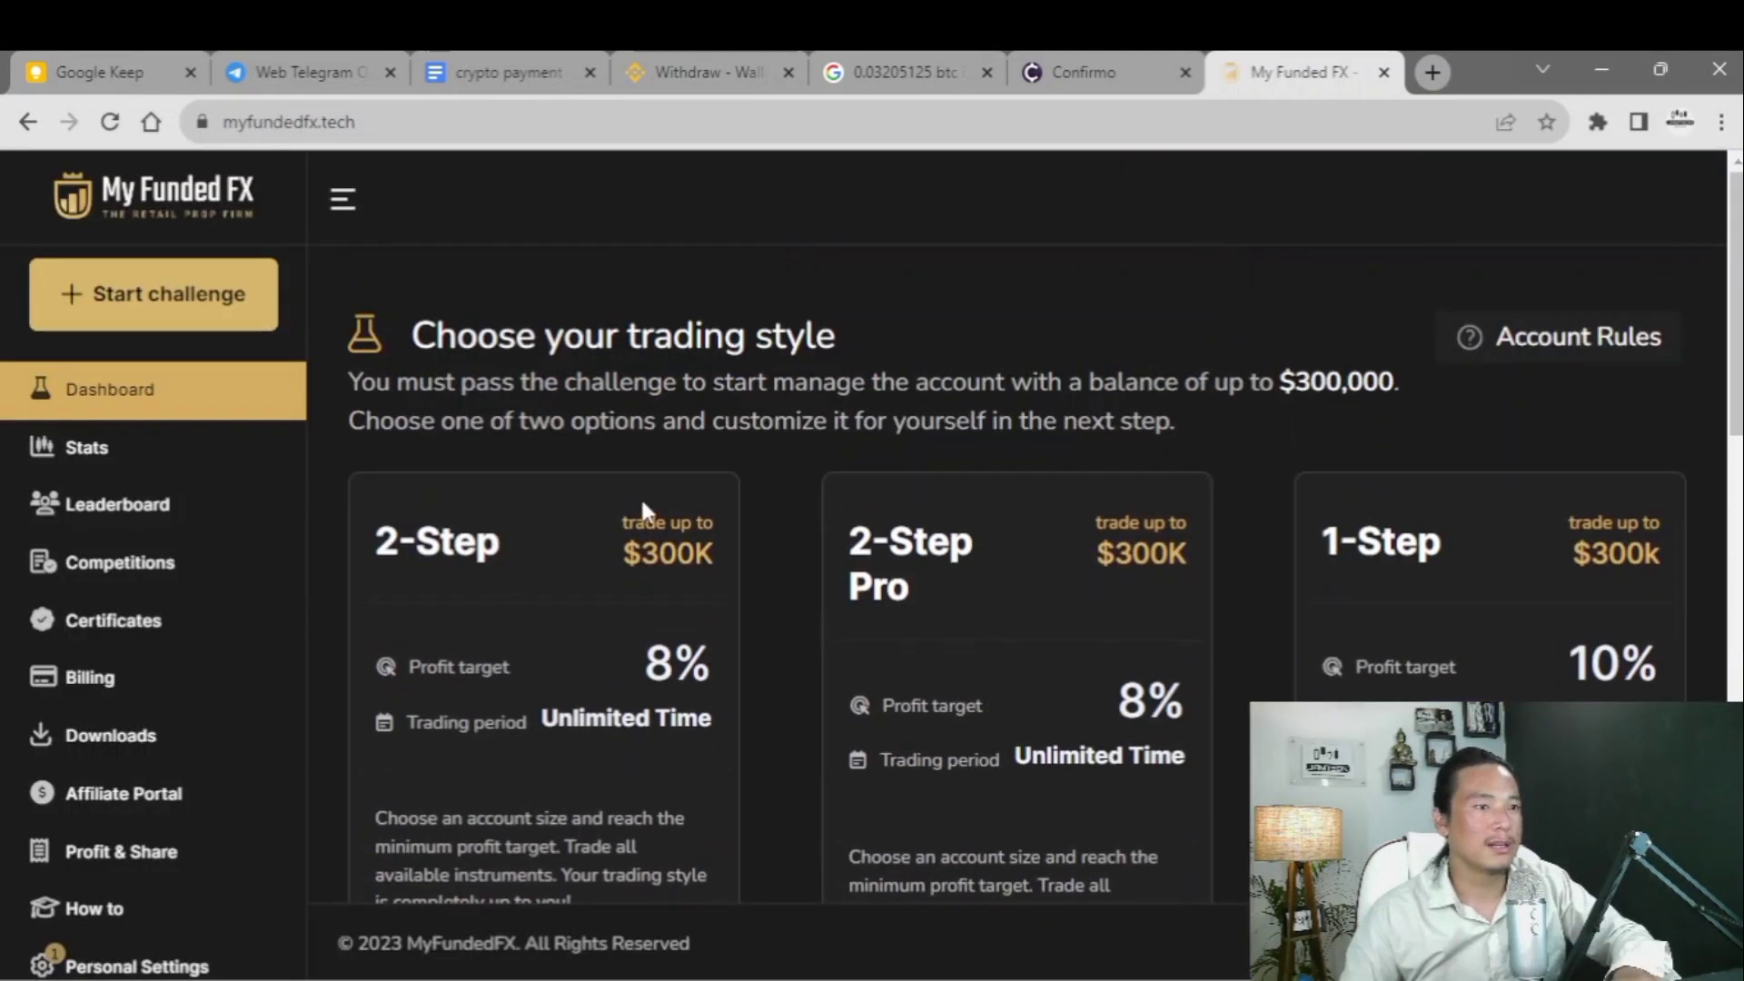
- Configure a 2-Step challenge with a $25,000 account on the MT4 platform
scroll(665, 486, "down", 5)
scroll(665, 487, "up", 5)
scroll(665, 486, "down", 3)
scroll(669, 495, "down", 3)
scroll(669, 495, "up", 4)
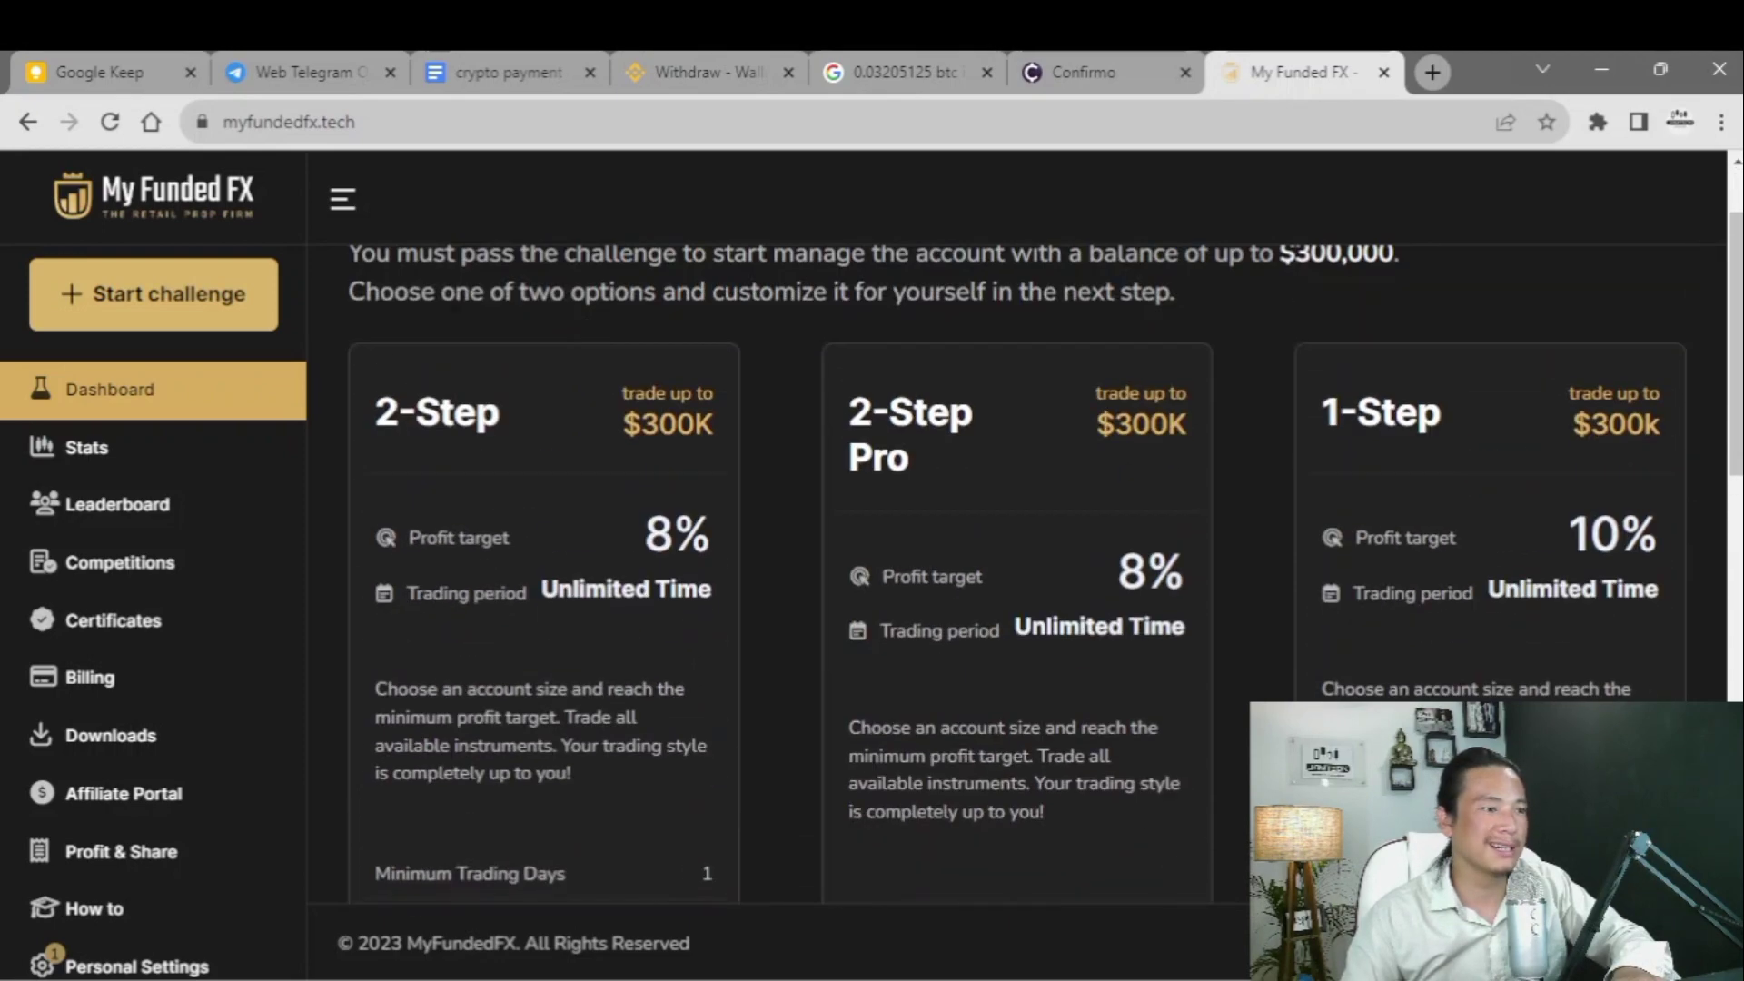
scroll(482, 447, "down", 4)
left_click(514, 756)
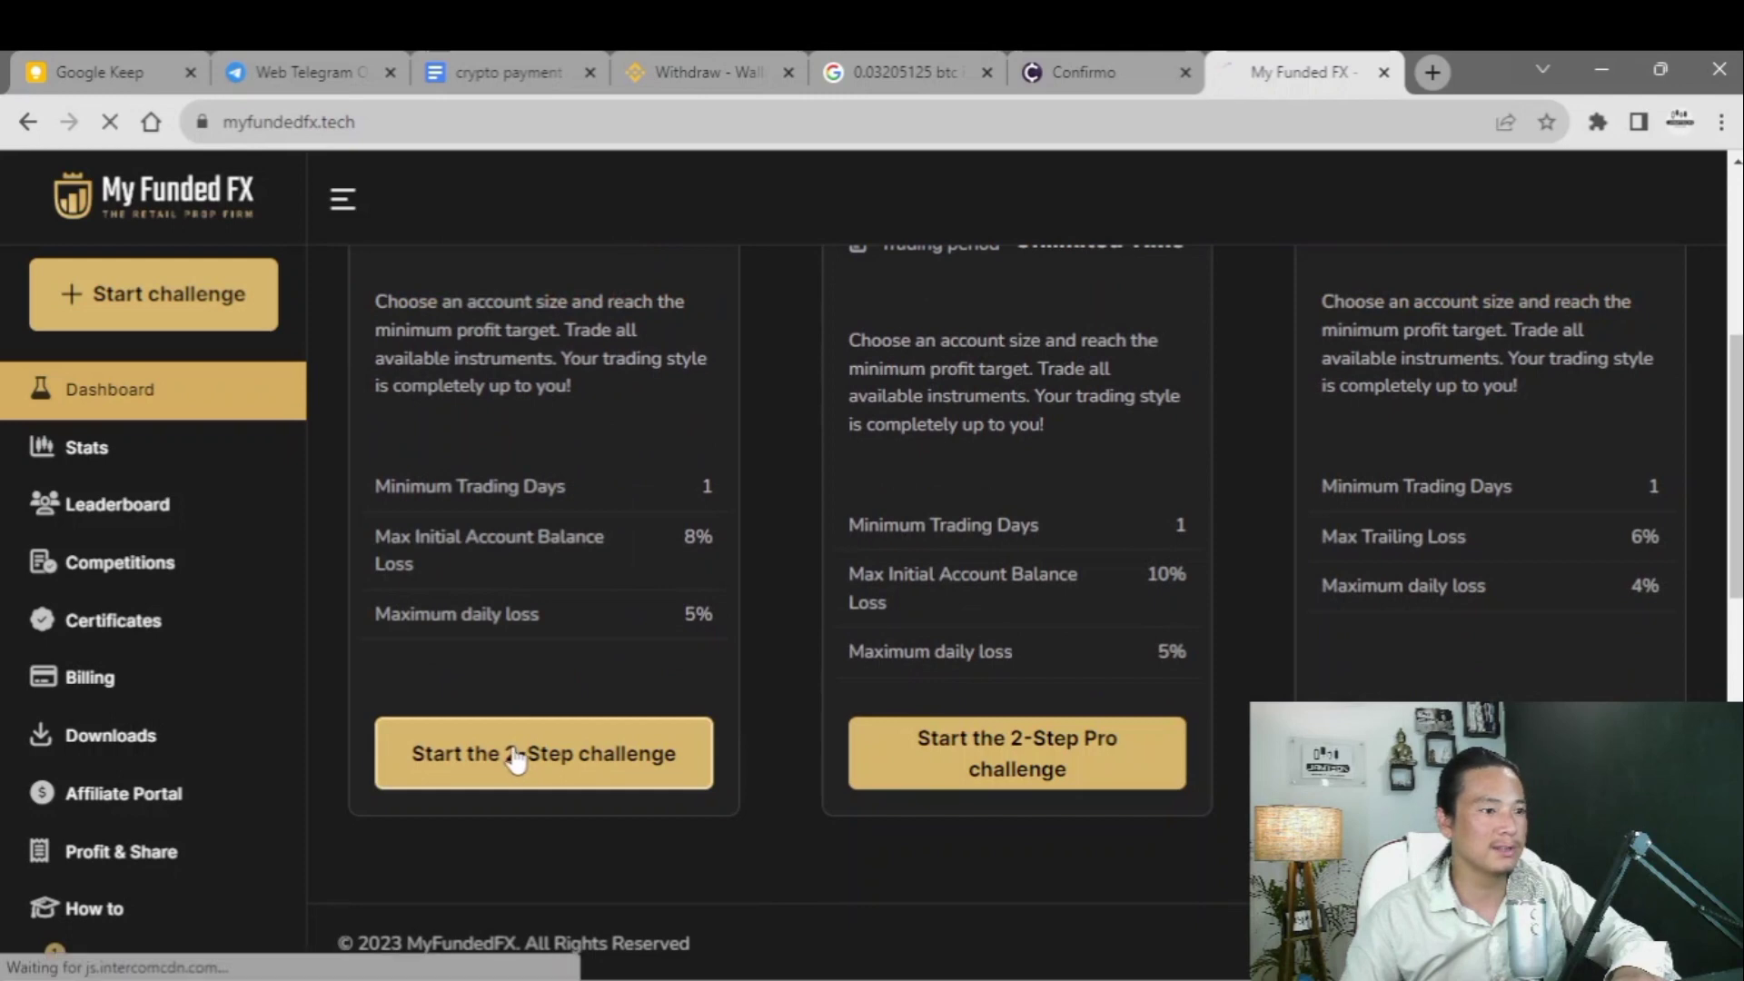
left_click(634, 506)
left_click(664, 639)
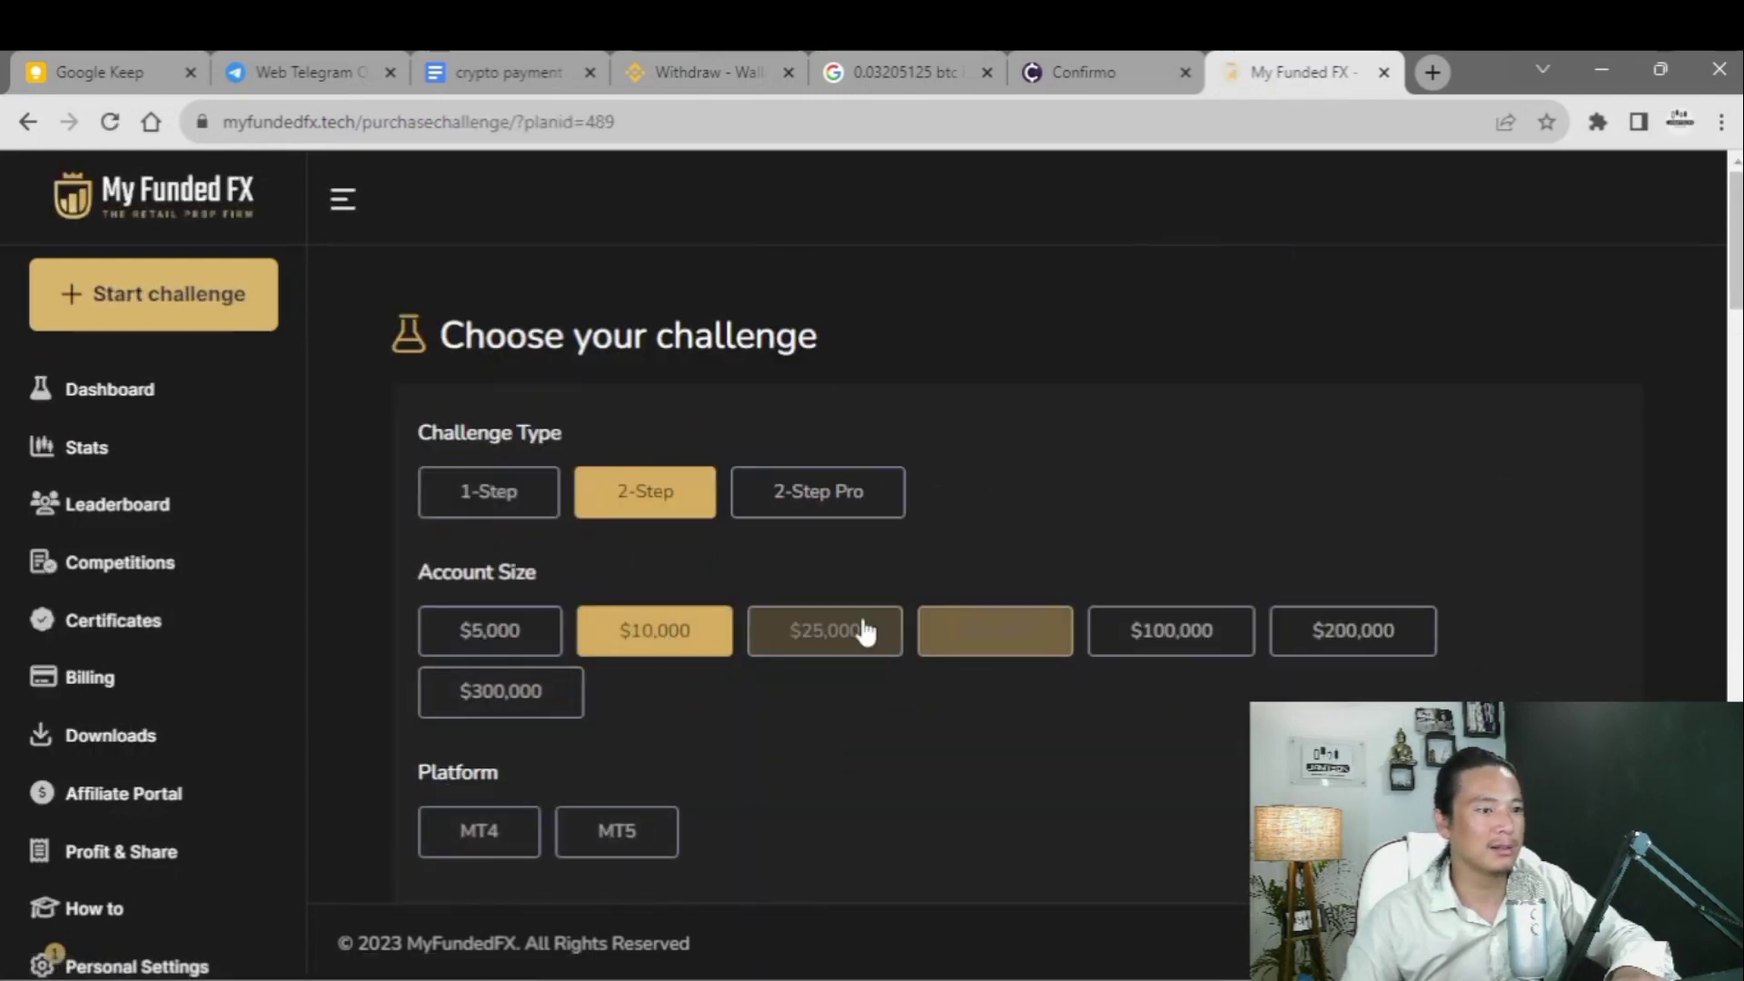
left_click(797, 632)
scroll(727, 631, "down", 3)
left_click(471, 574)
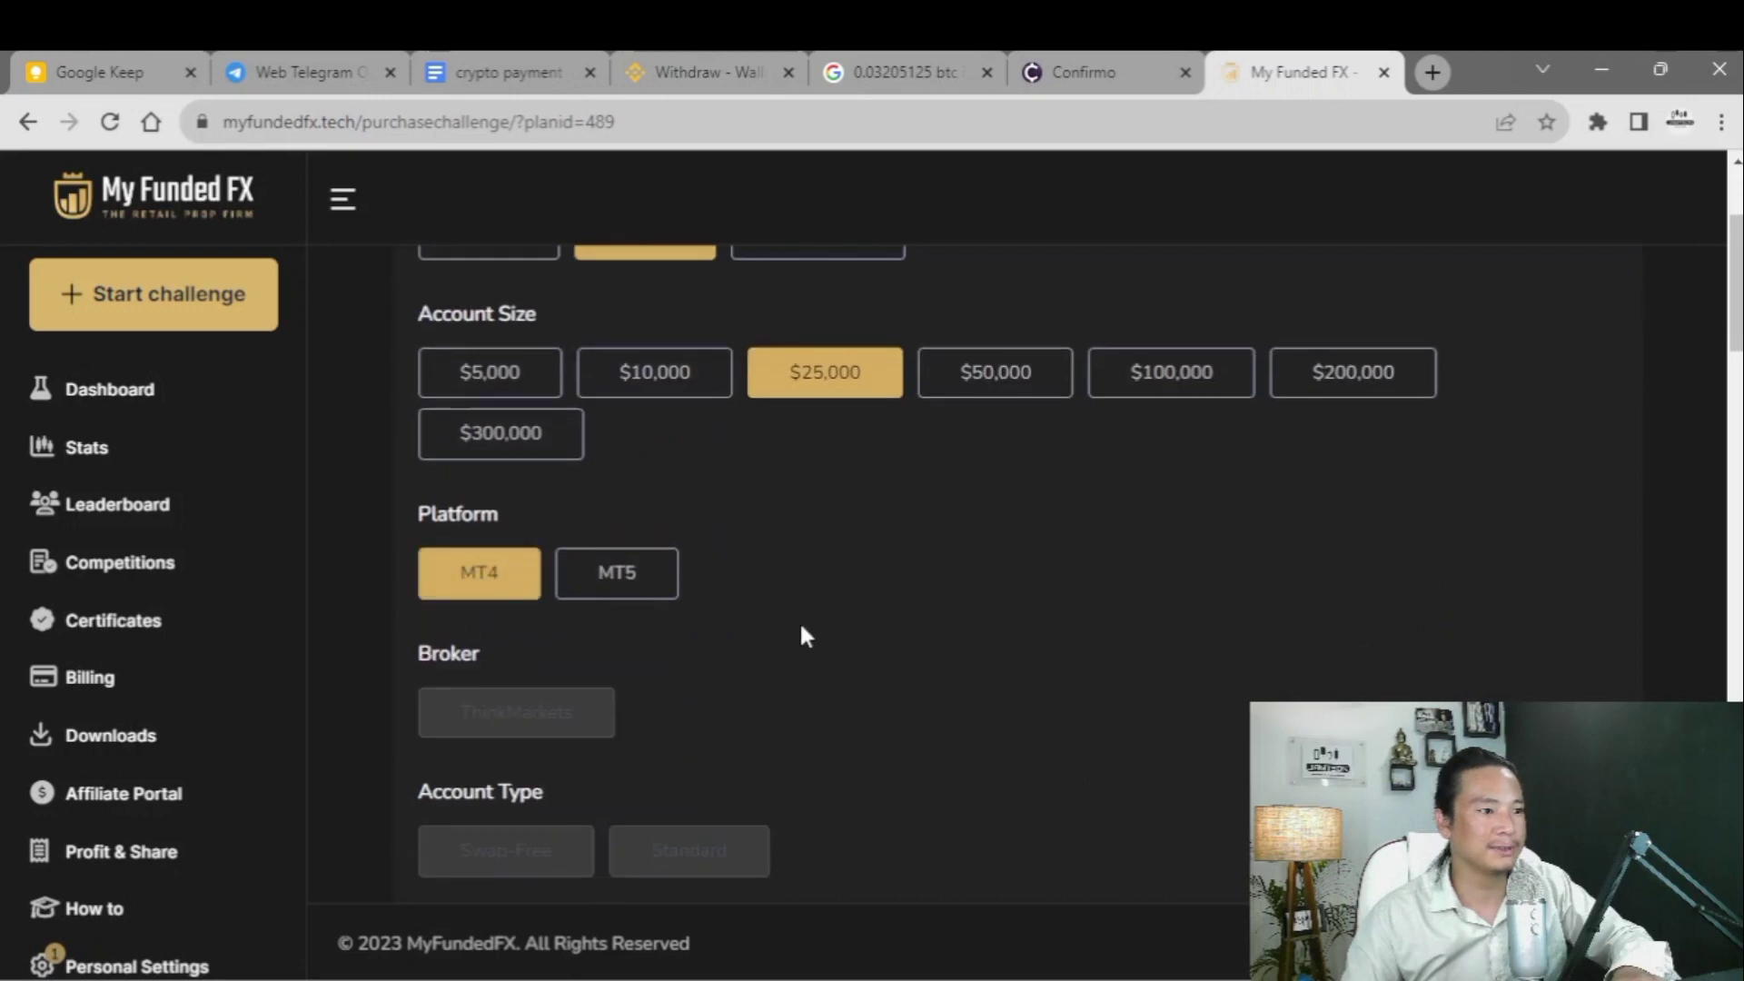
- Check the Affiliate and Discount Code fields, then submit the $200 challenge order
scroll(563, 573, "down", 3)
scroll(741, 622, "down", 4)
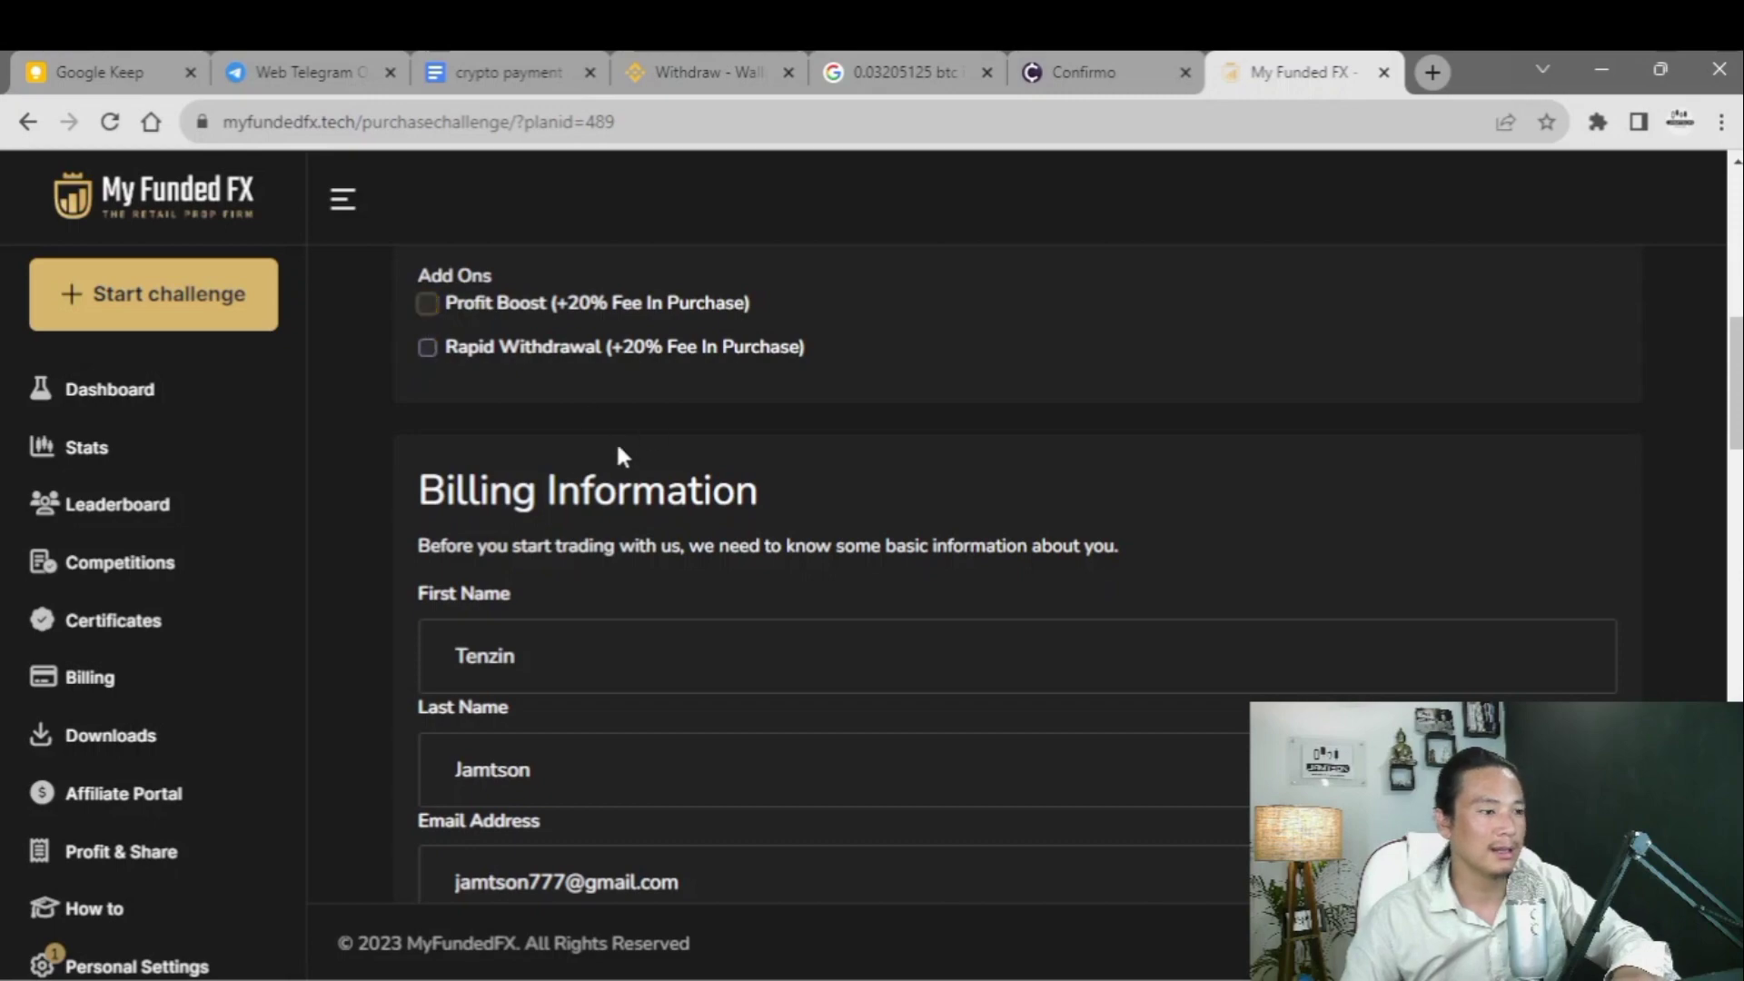
scroll(694, 533, "down", 20)
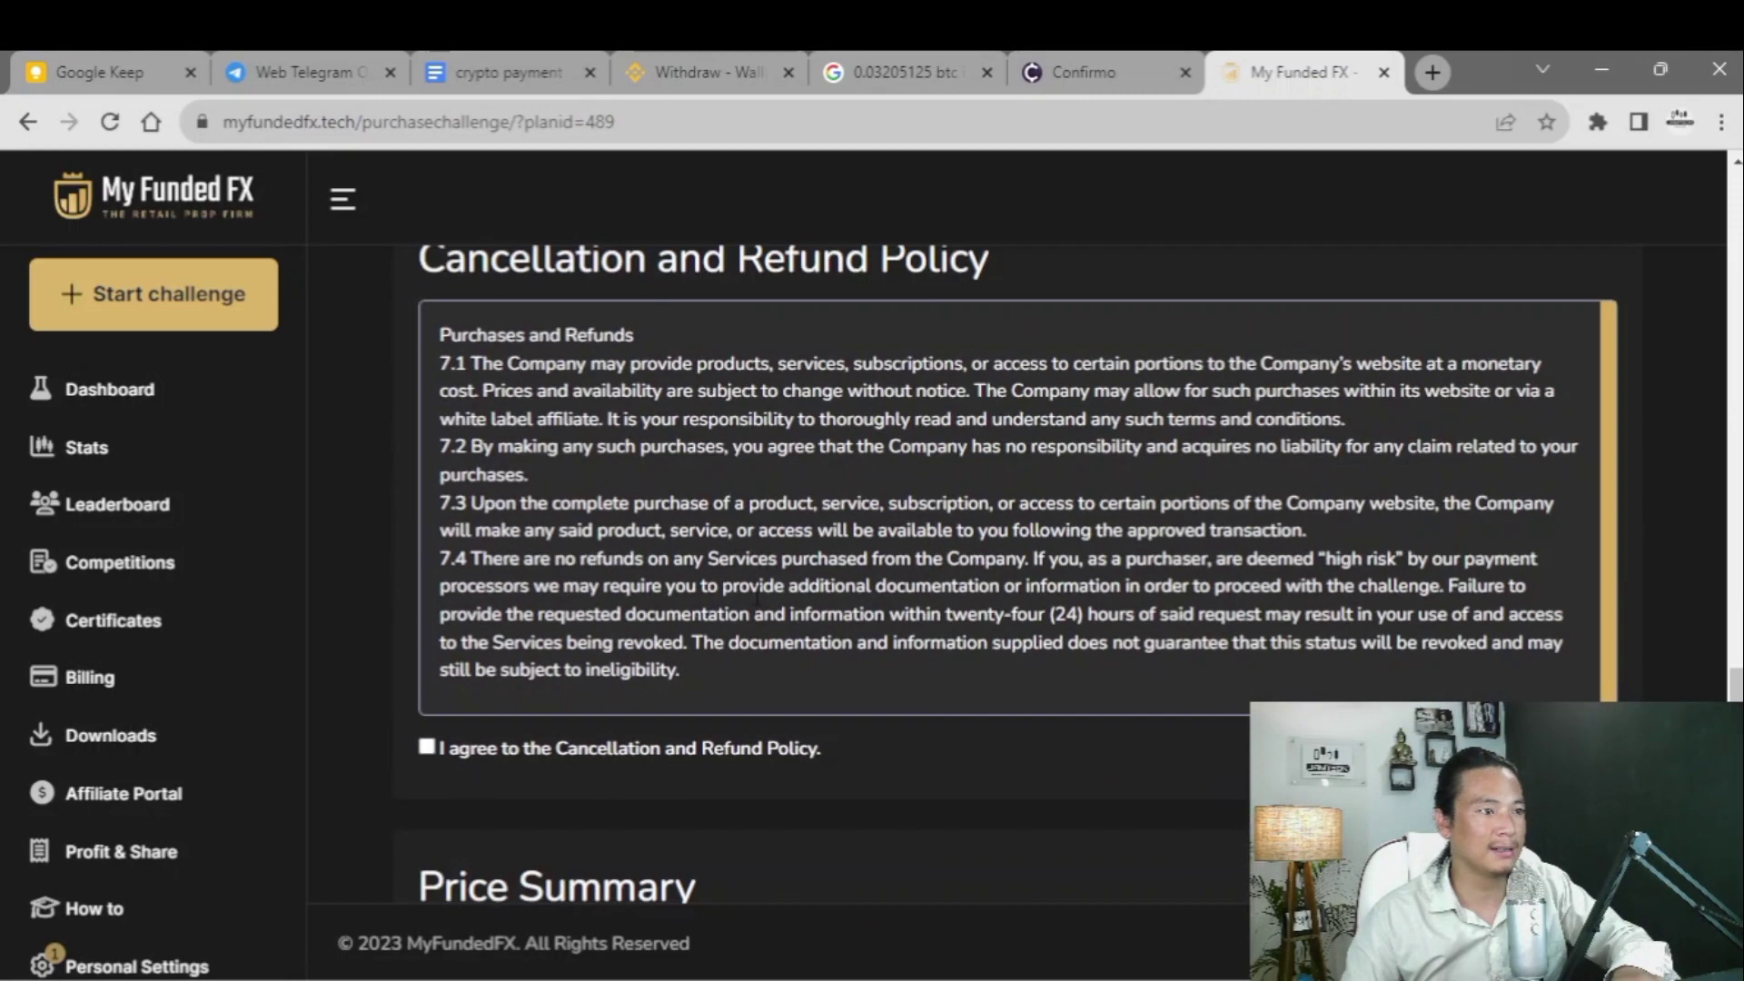
scroll(757, 597, "up", 8)
scroll(757, 636, "down", 6)
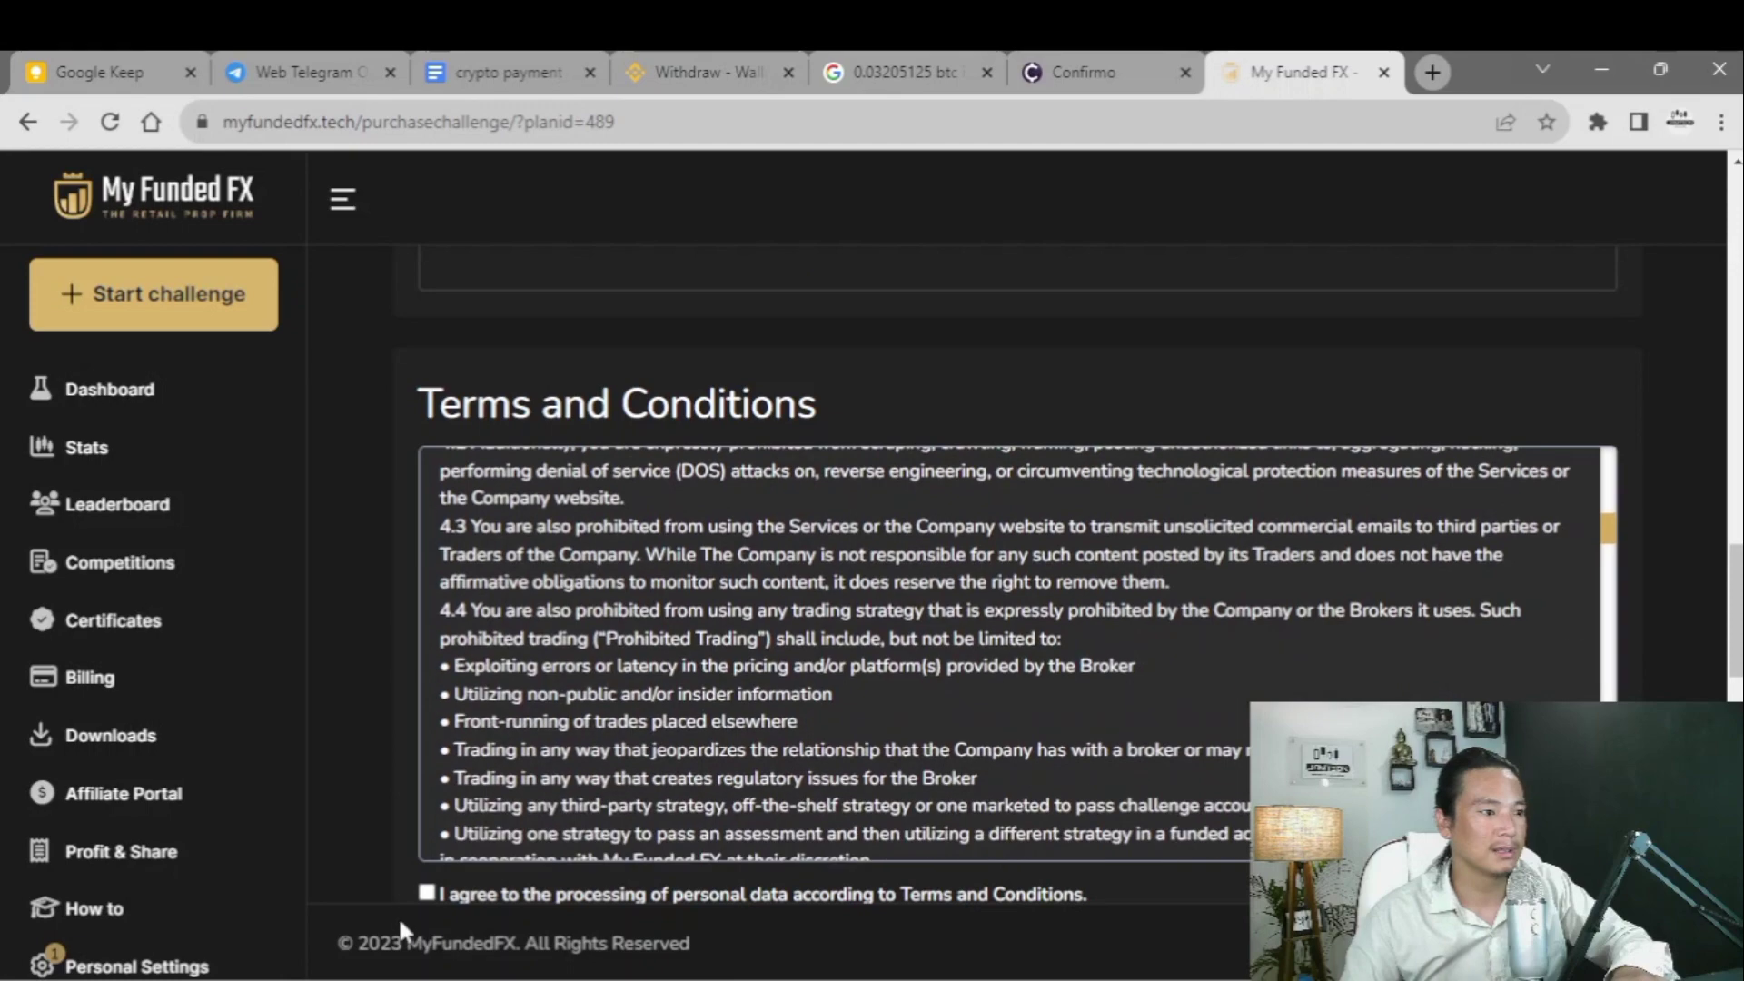
scroll(1004, 655, "down", 4)
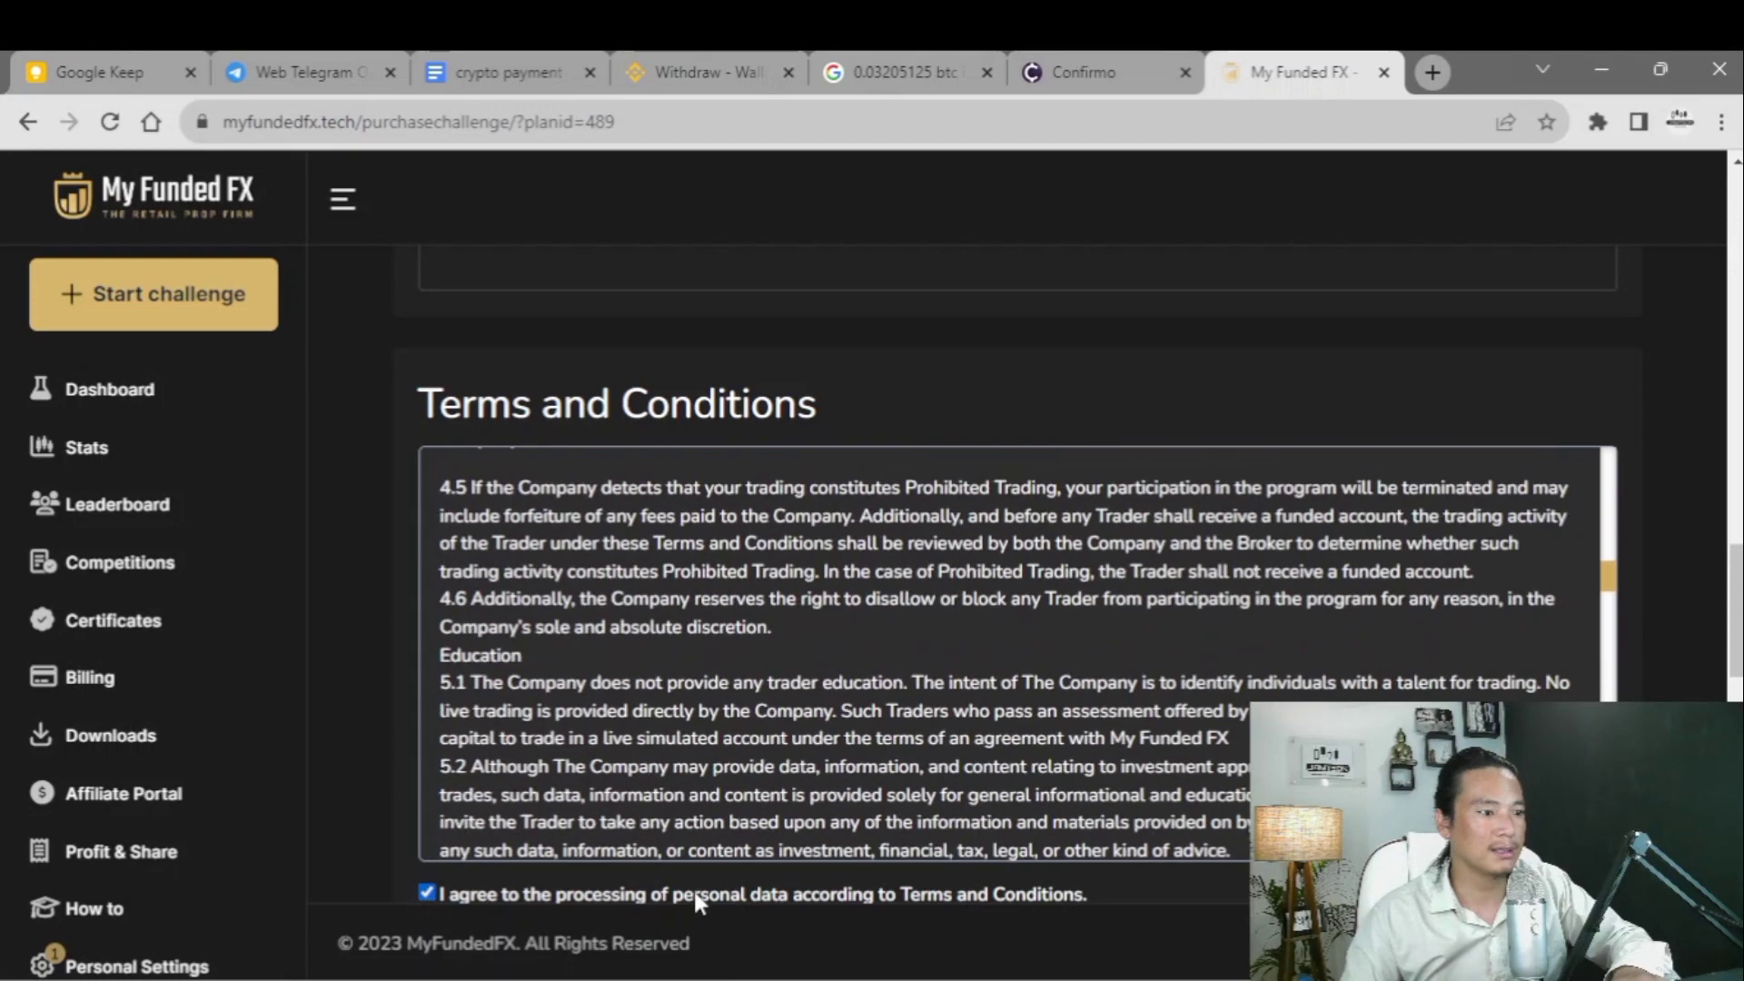
scroll(694, 891, "down", 10)
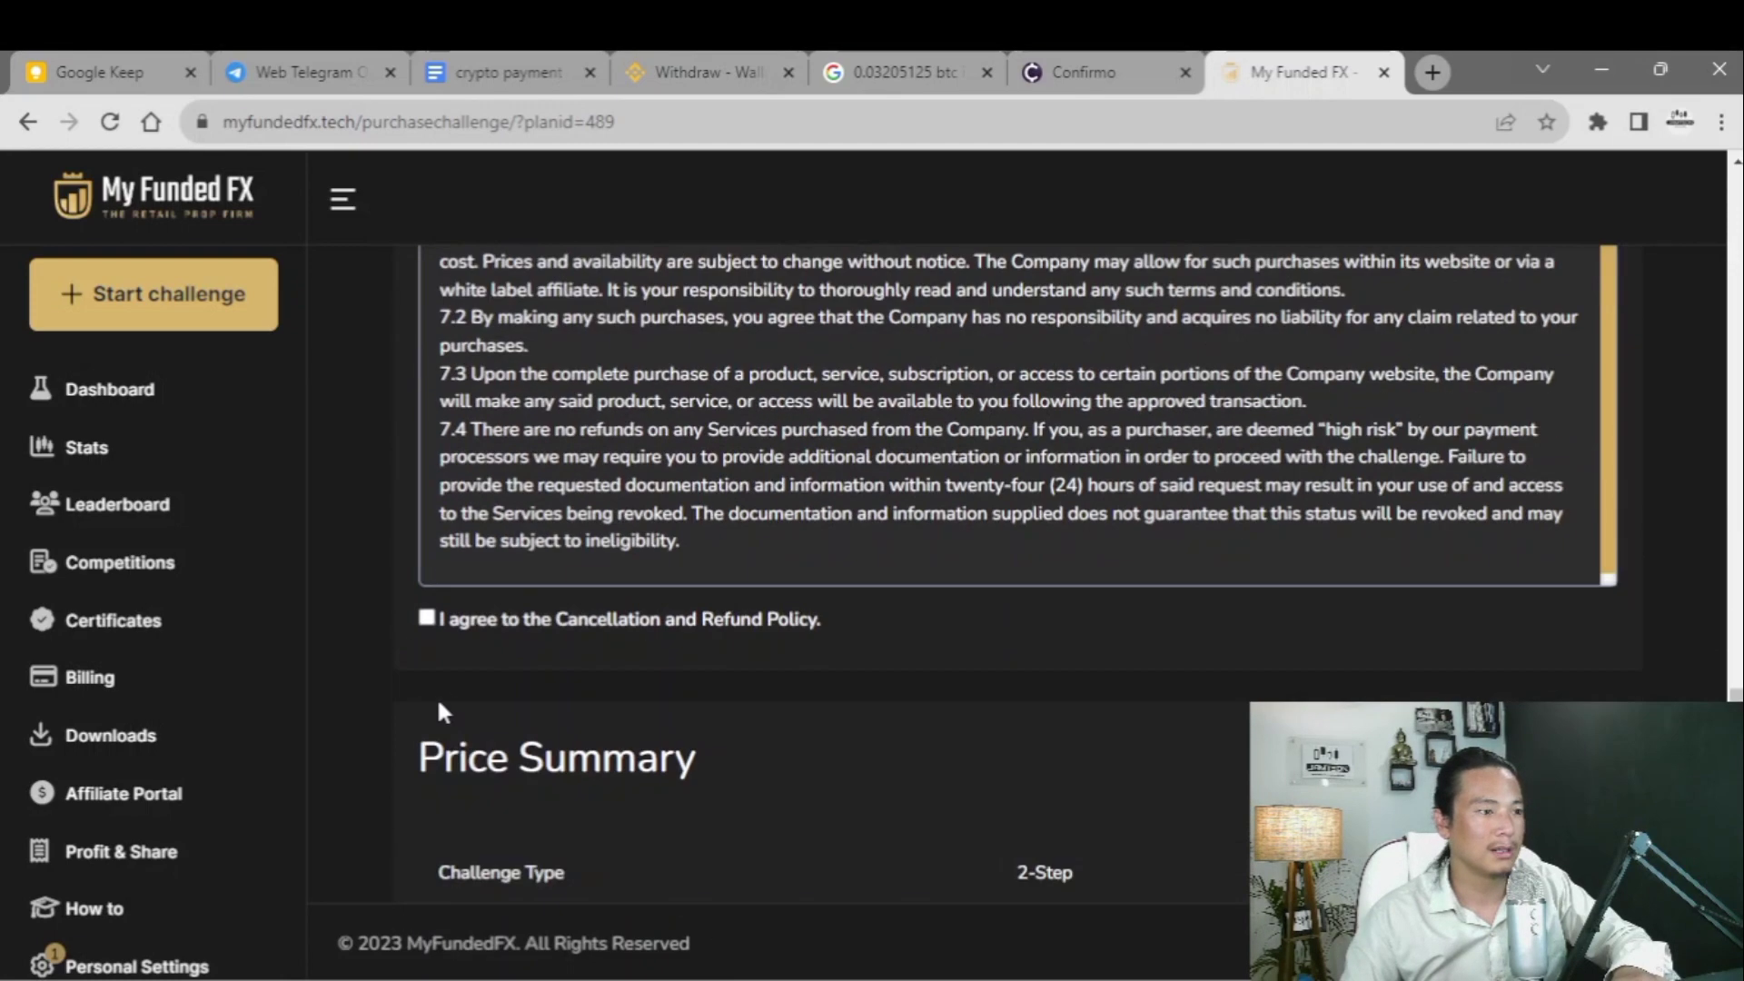
scroll(608, 688, "down", 10)
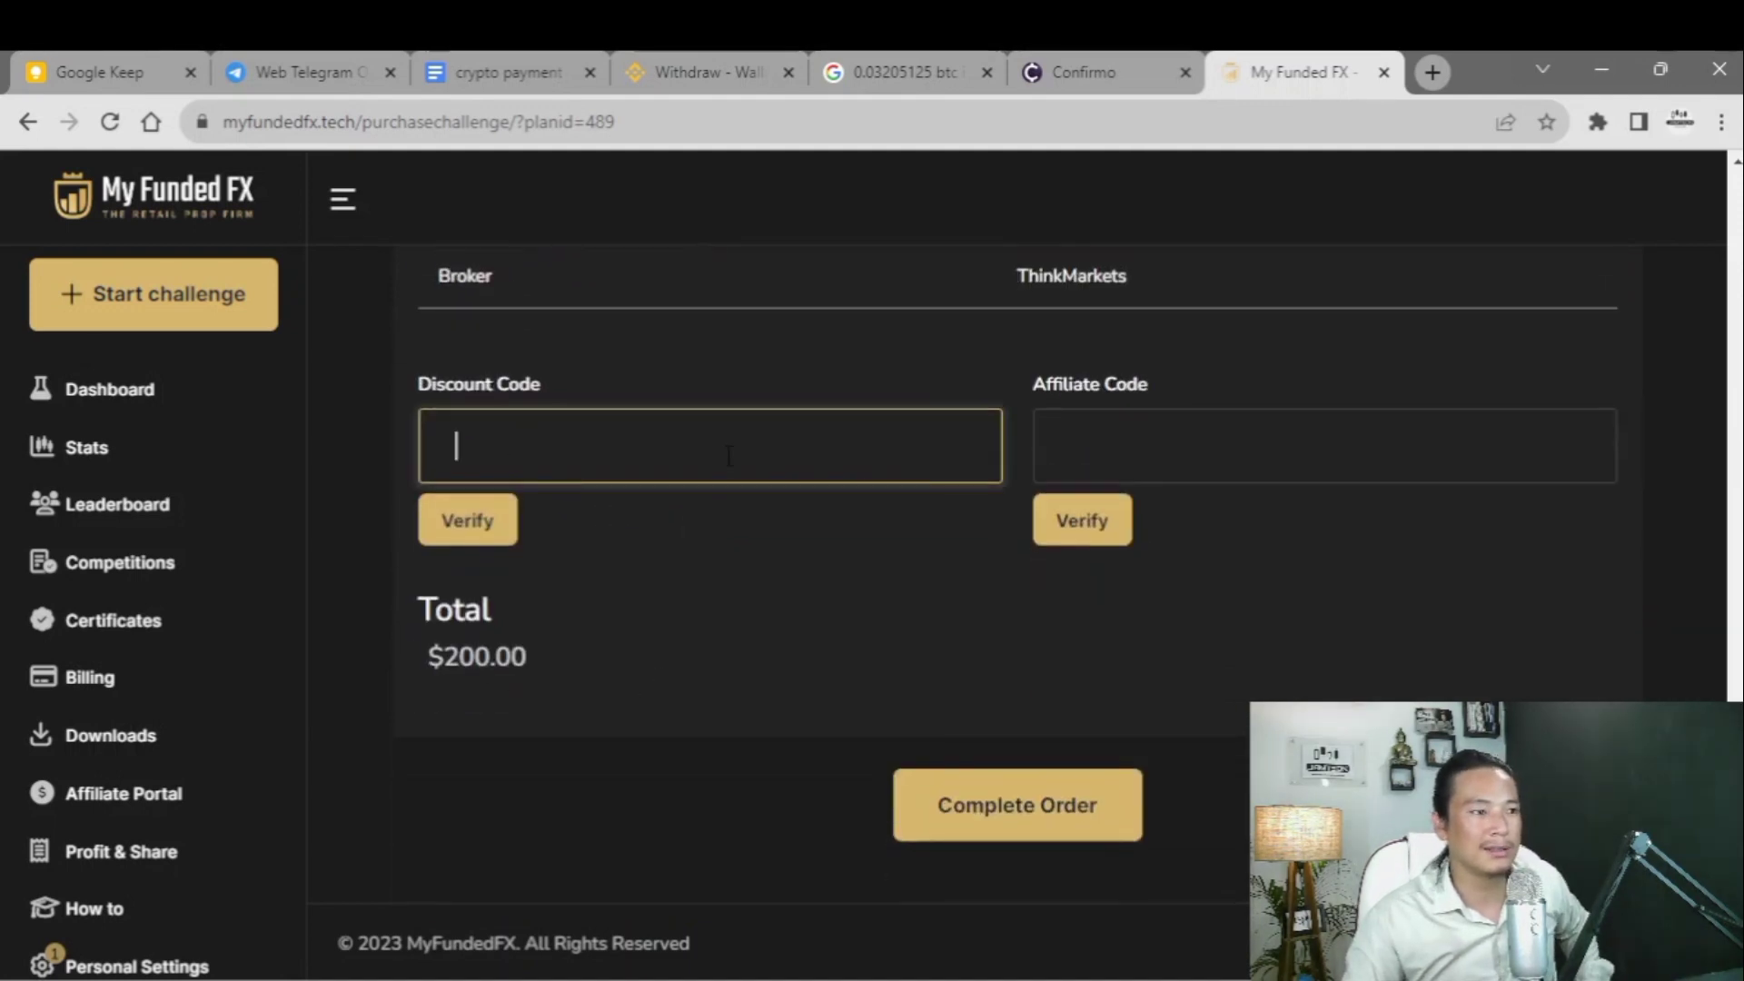
left_click(1129, 469)
left_click(727, 454)
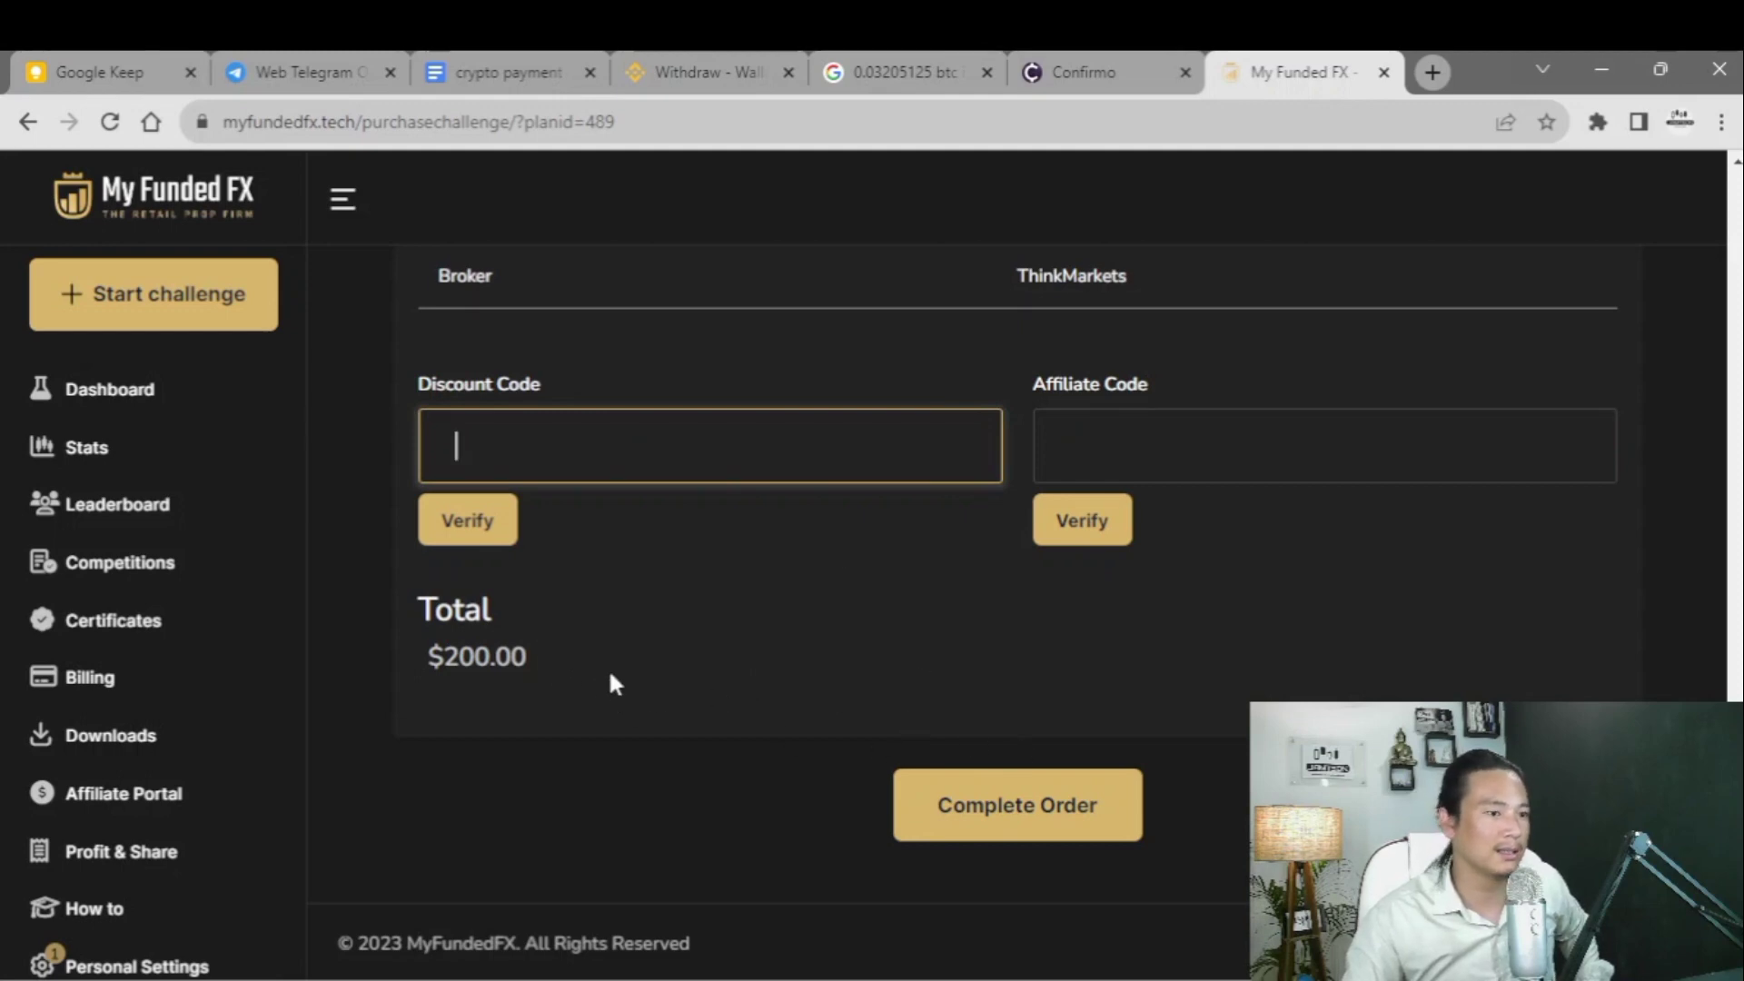
left_click(962, 811)
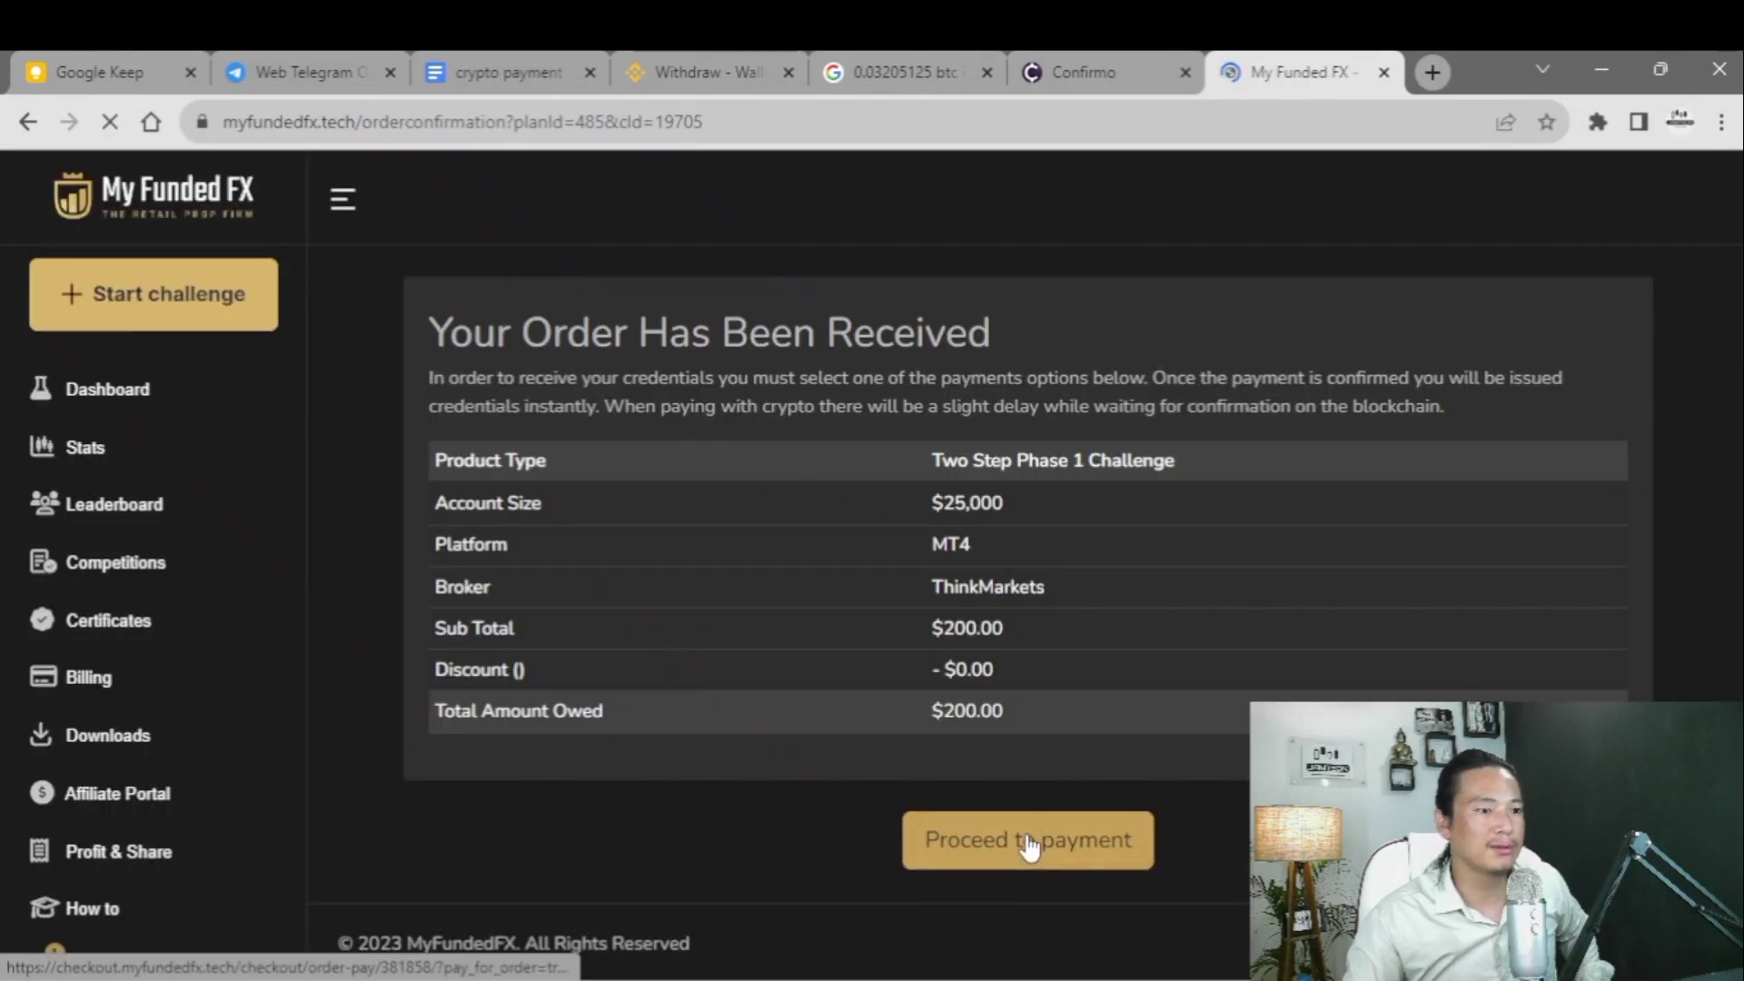
- Pay the $200 order with Coinbase Commerce
left_click(1027, 843)
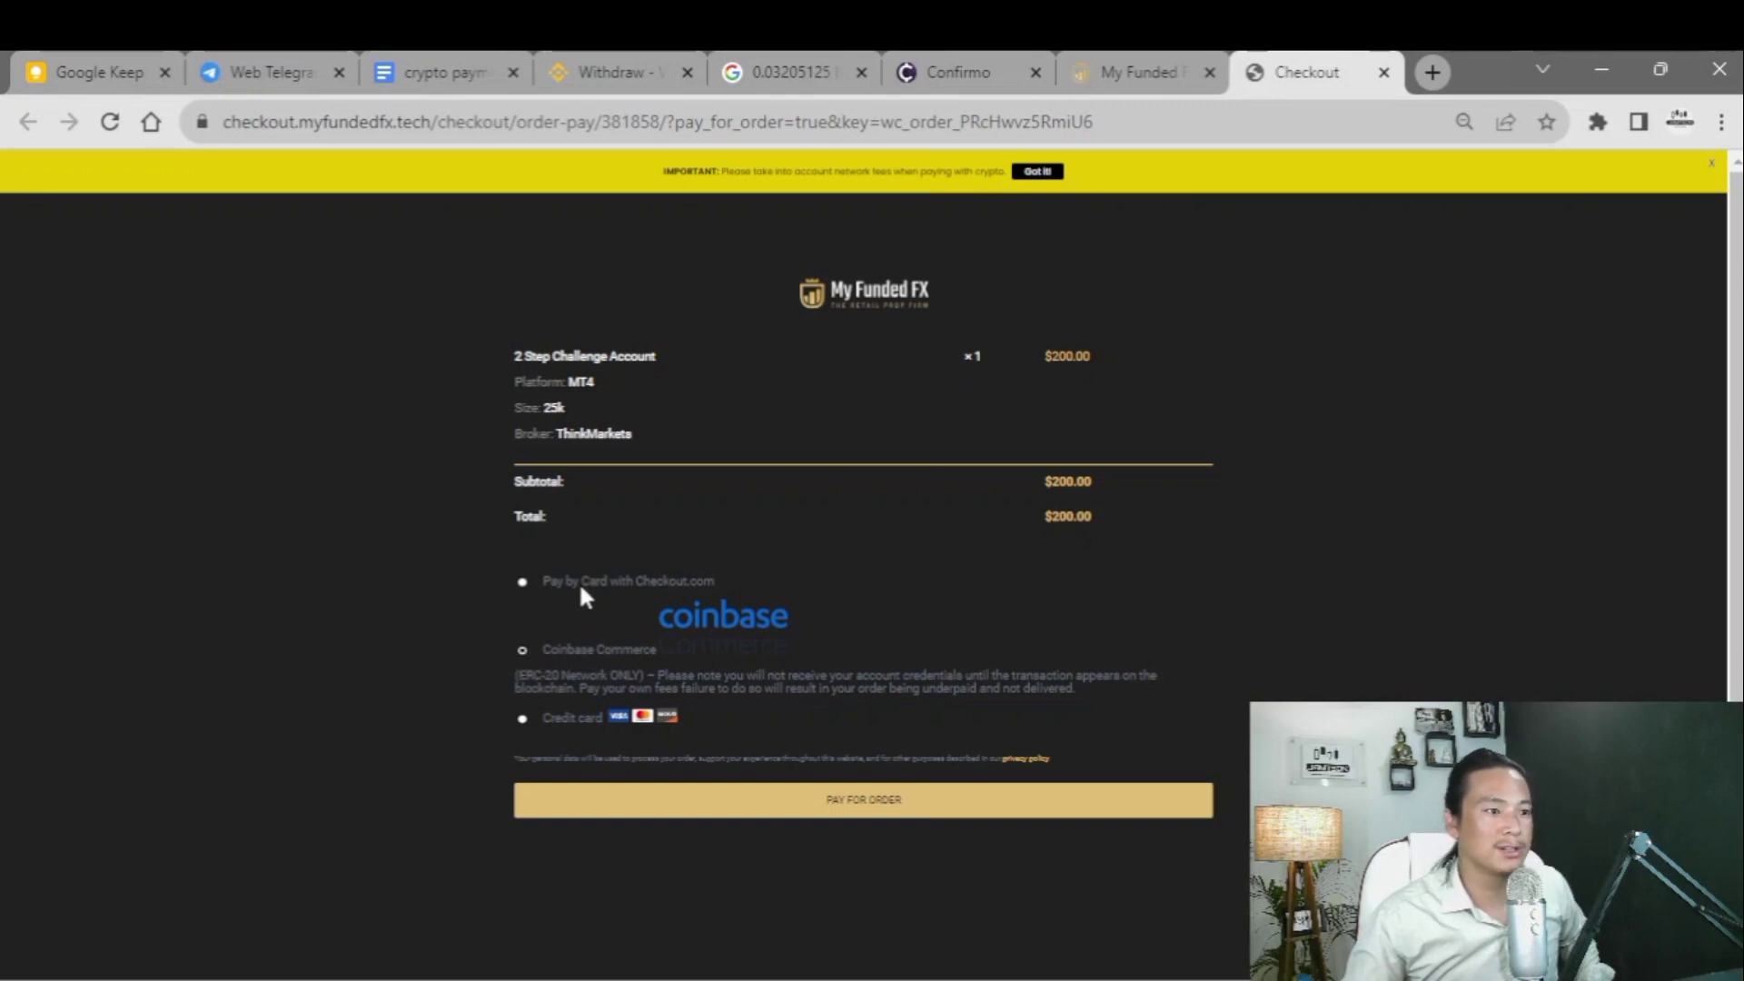
left_click_drag(642, 623, 839, 621)
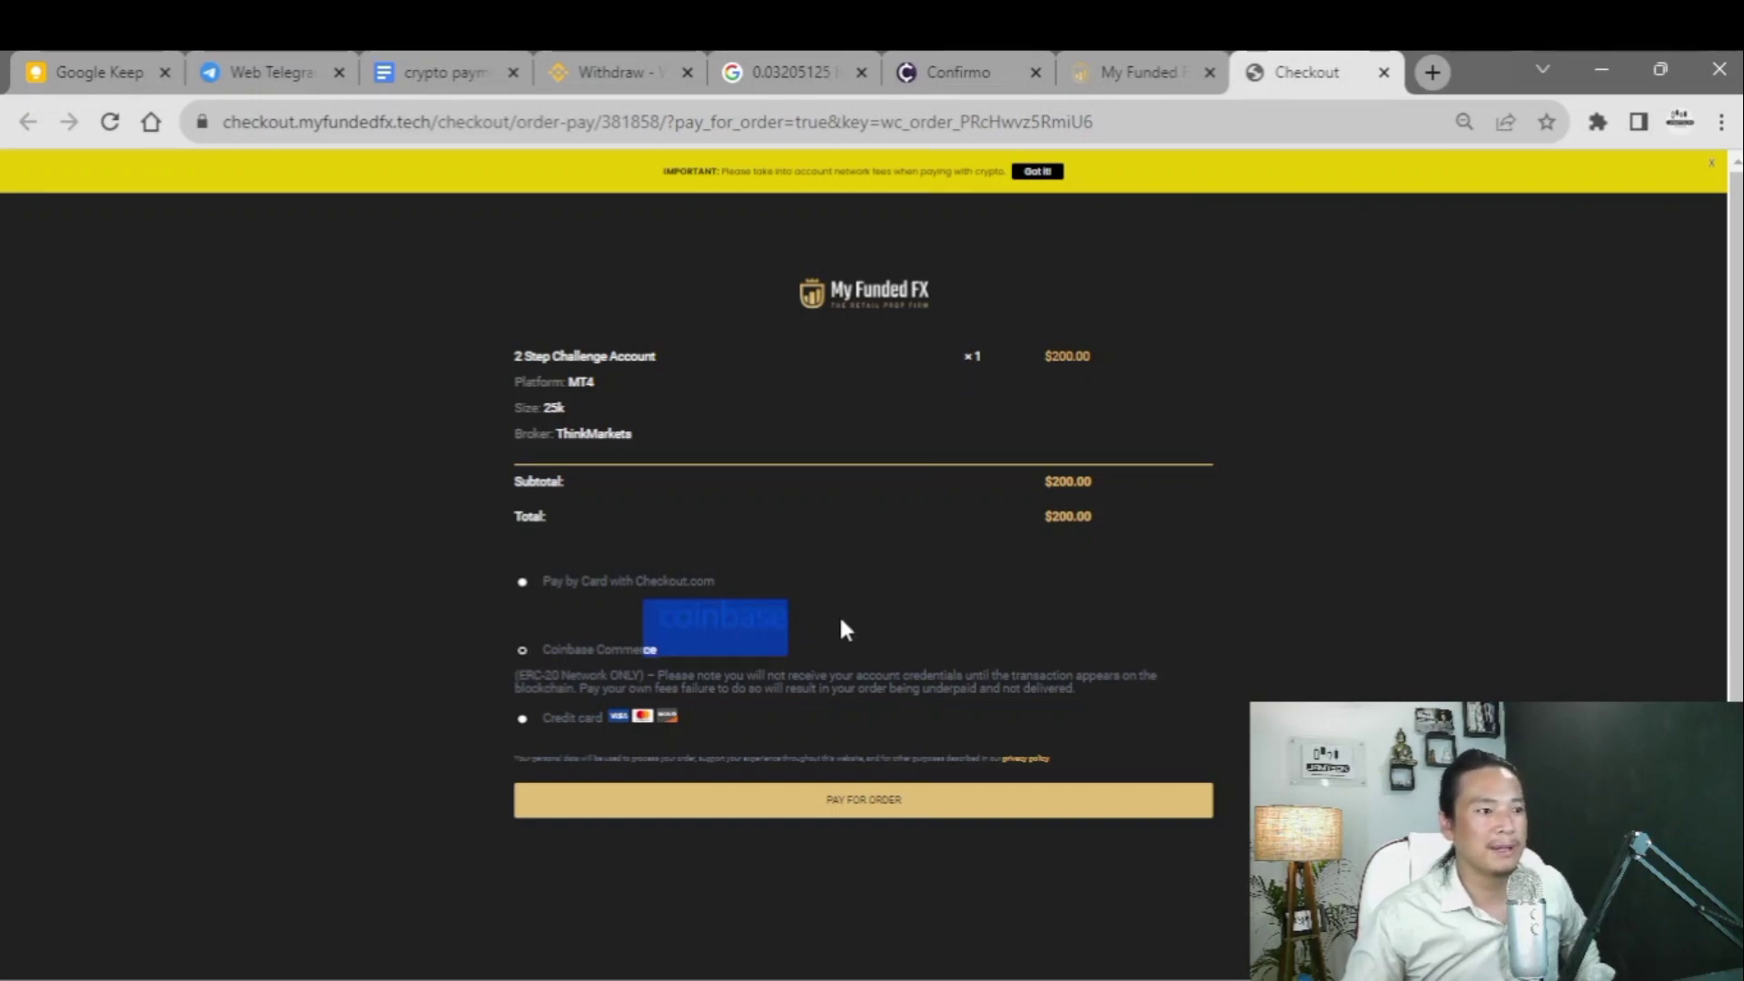
left_click(775, 816)
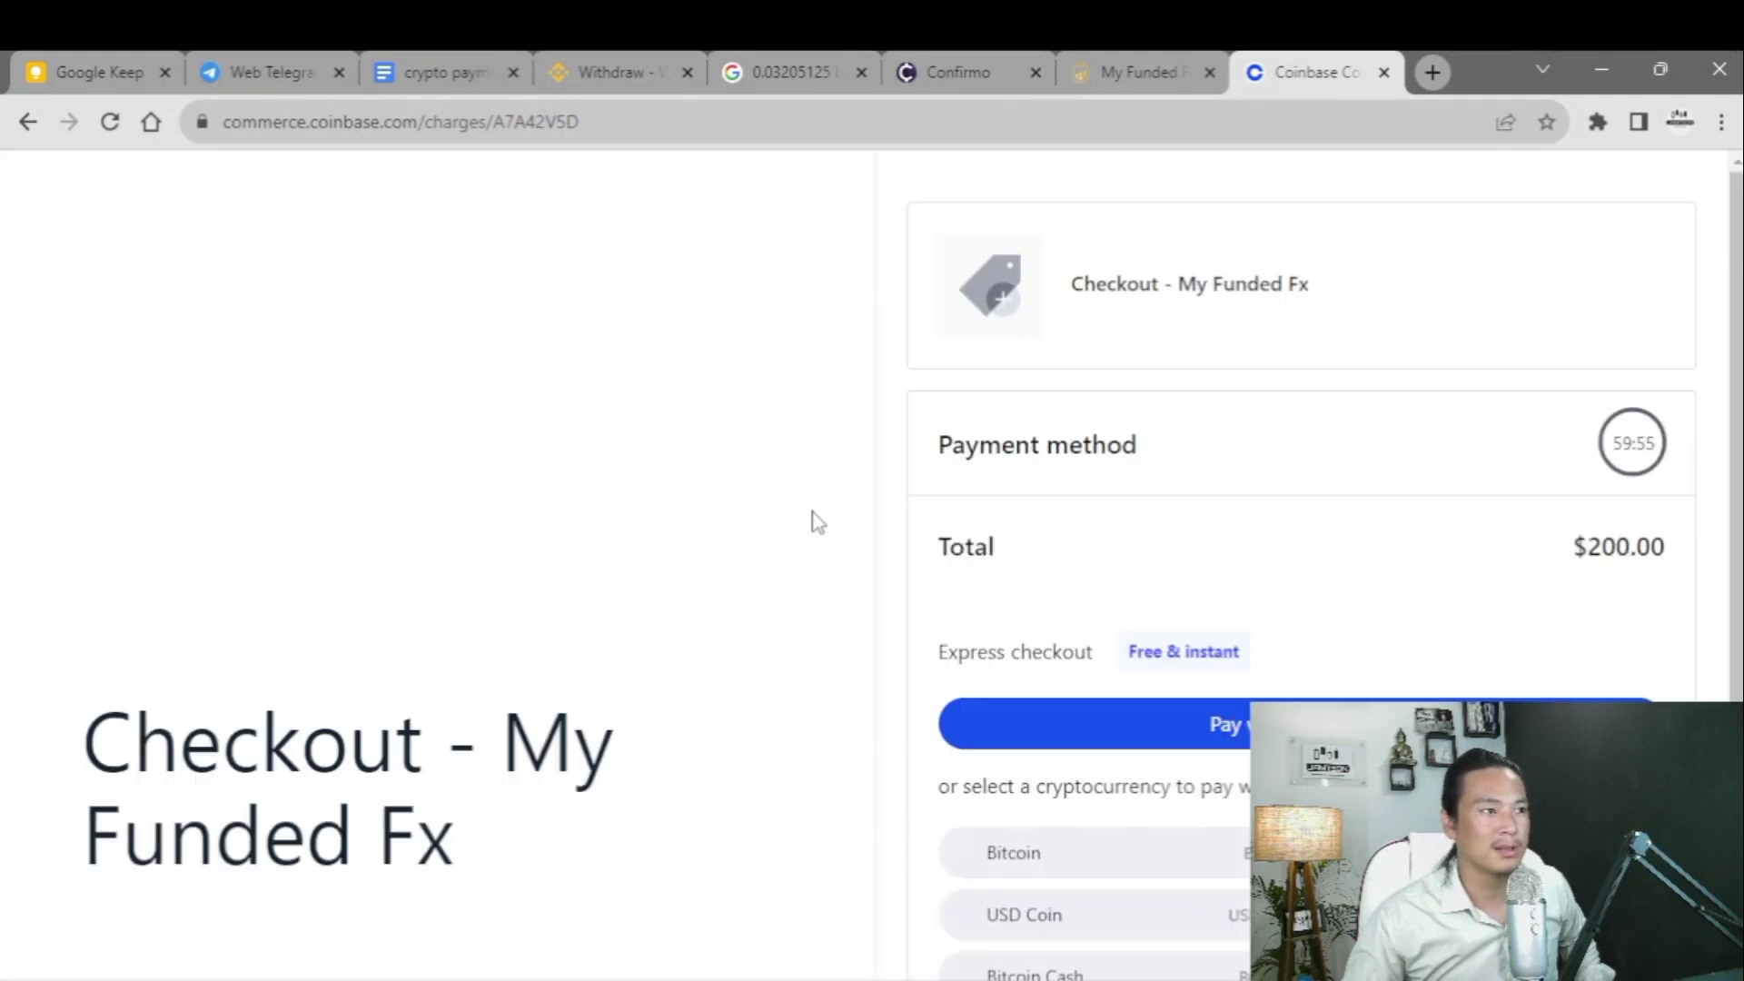
- Review the My Funded Fx Coinbase Commerce checkout page and its pay-with-another-wallet option
scroll(1106, 576, "down", 2)
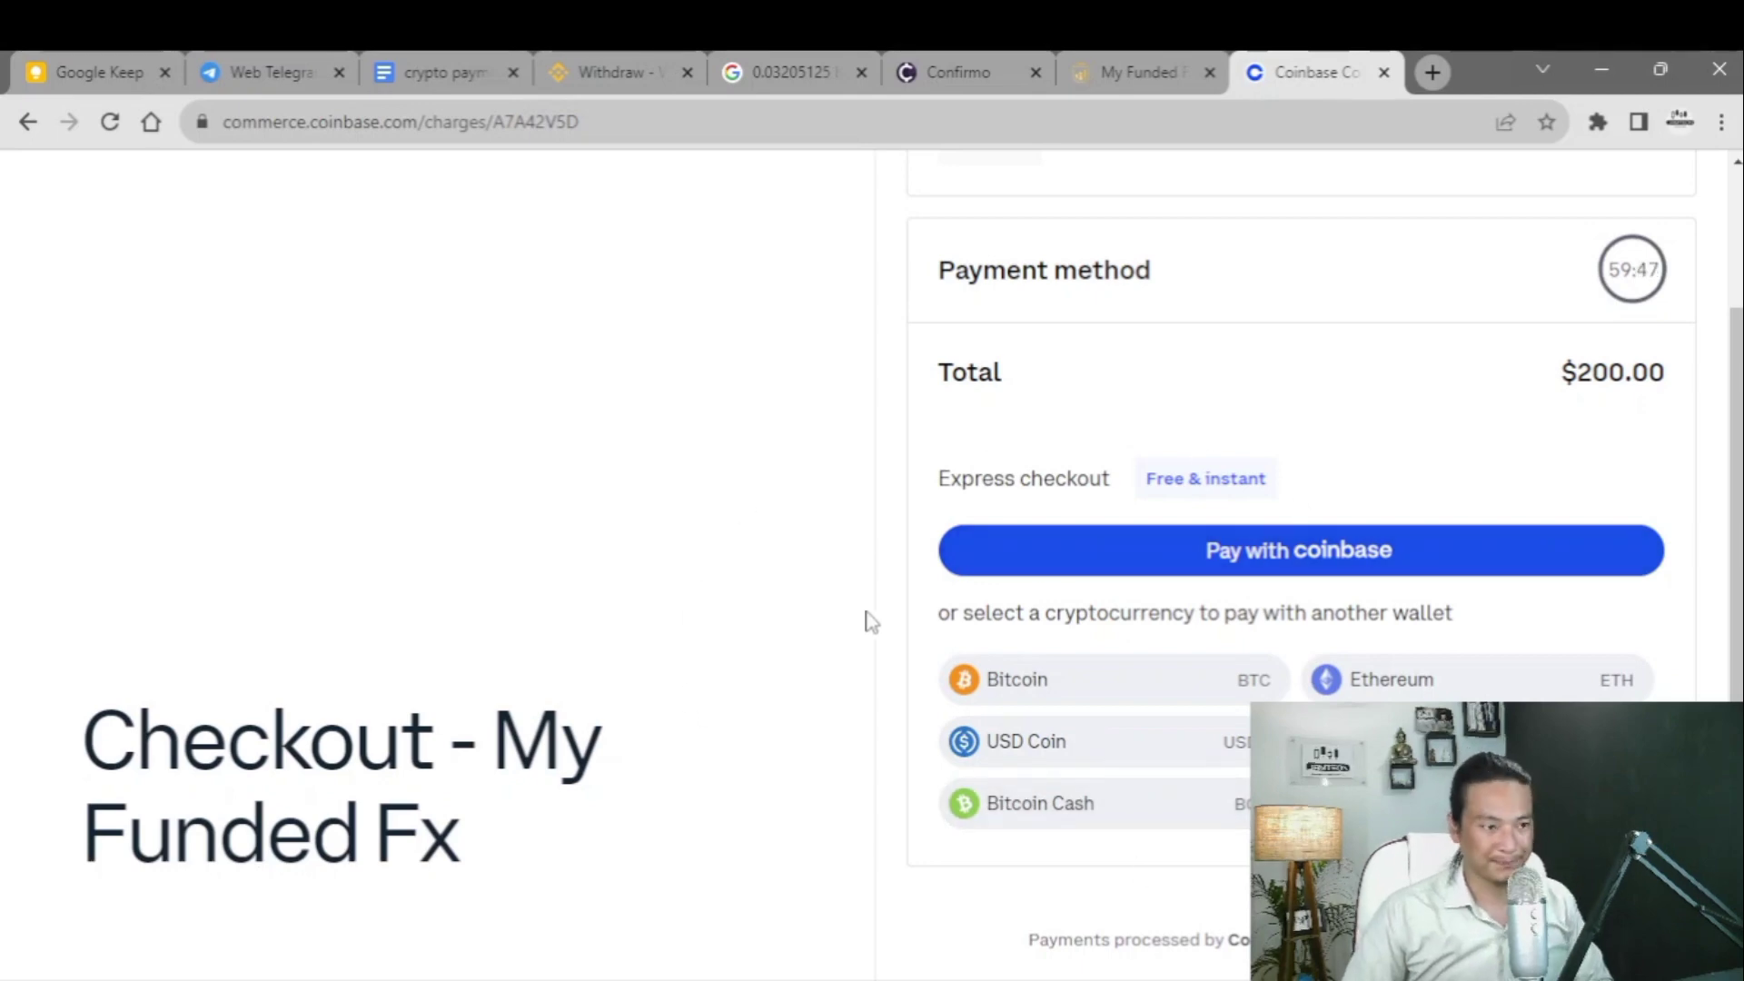
left_click_drag(238, 116, 629, 127)
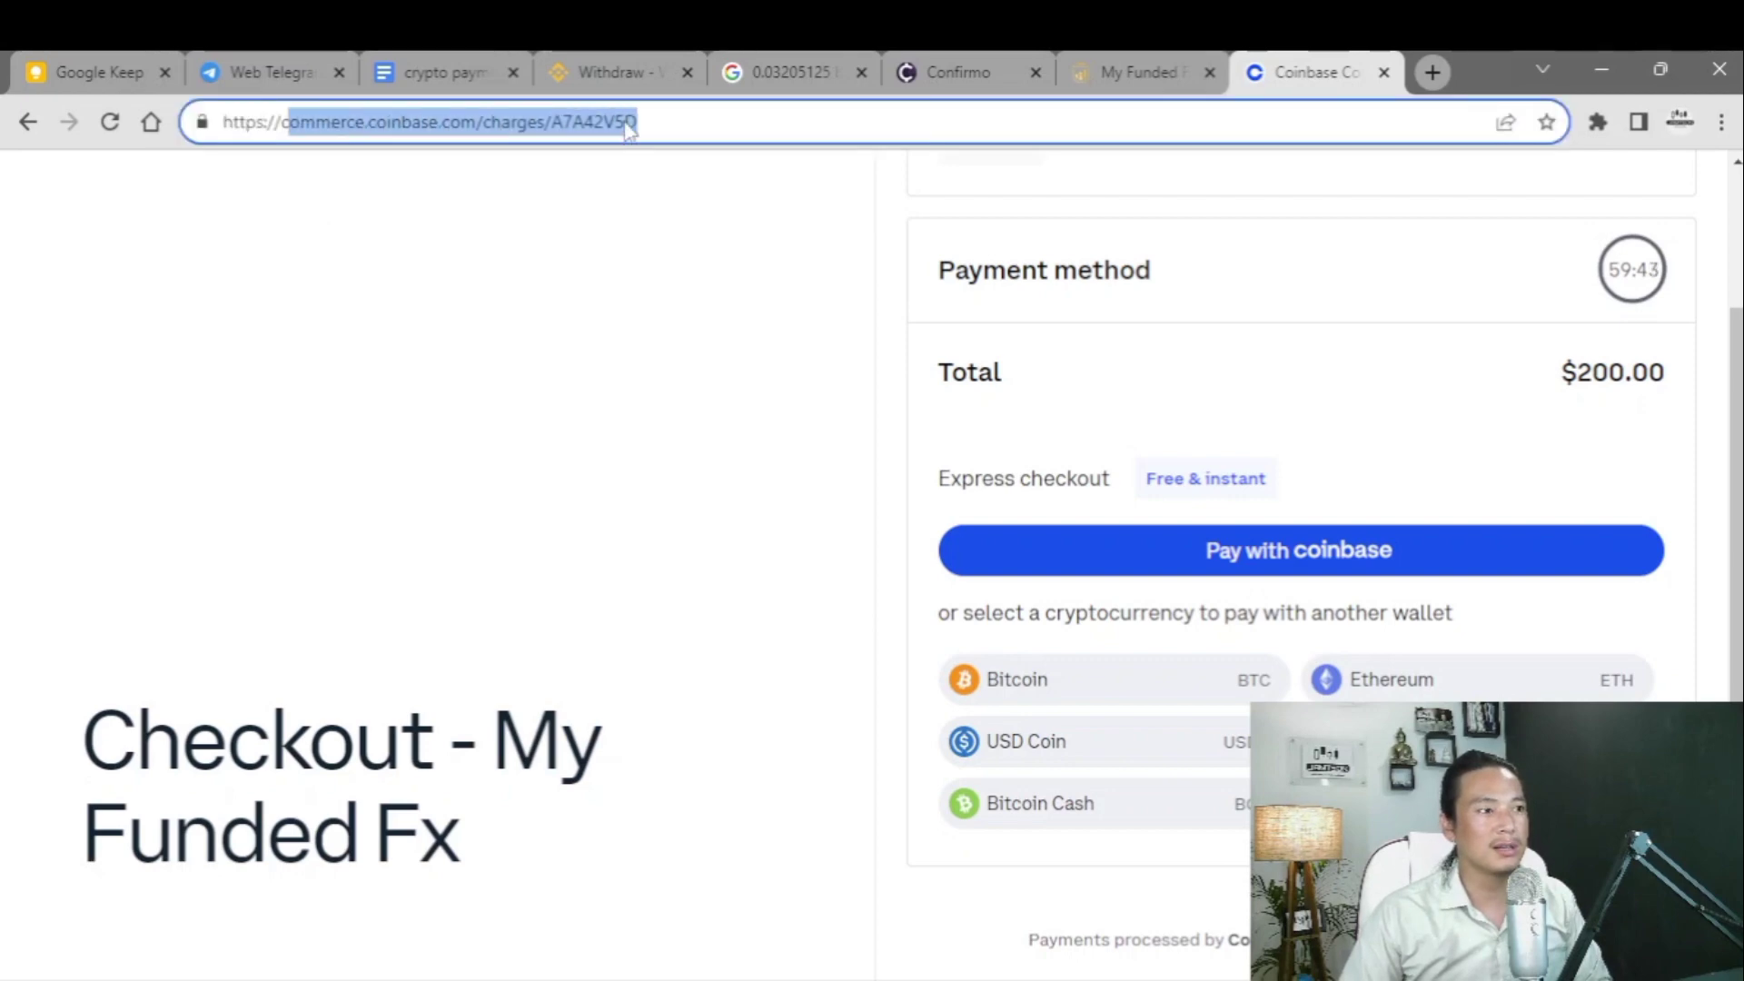
left_click(588, 269)
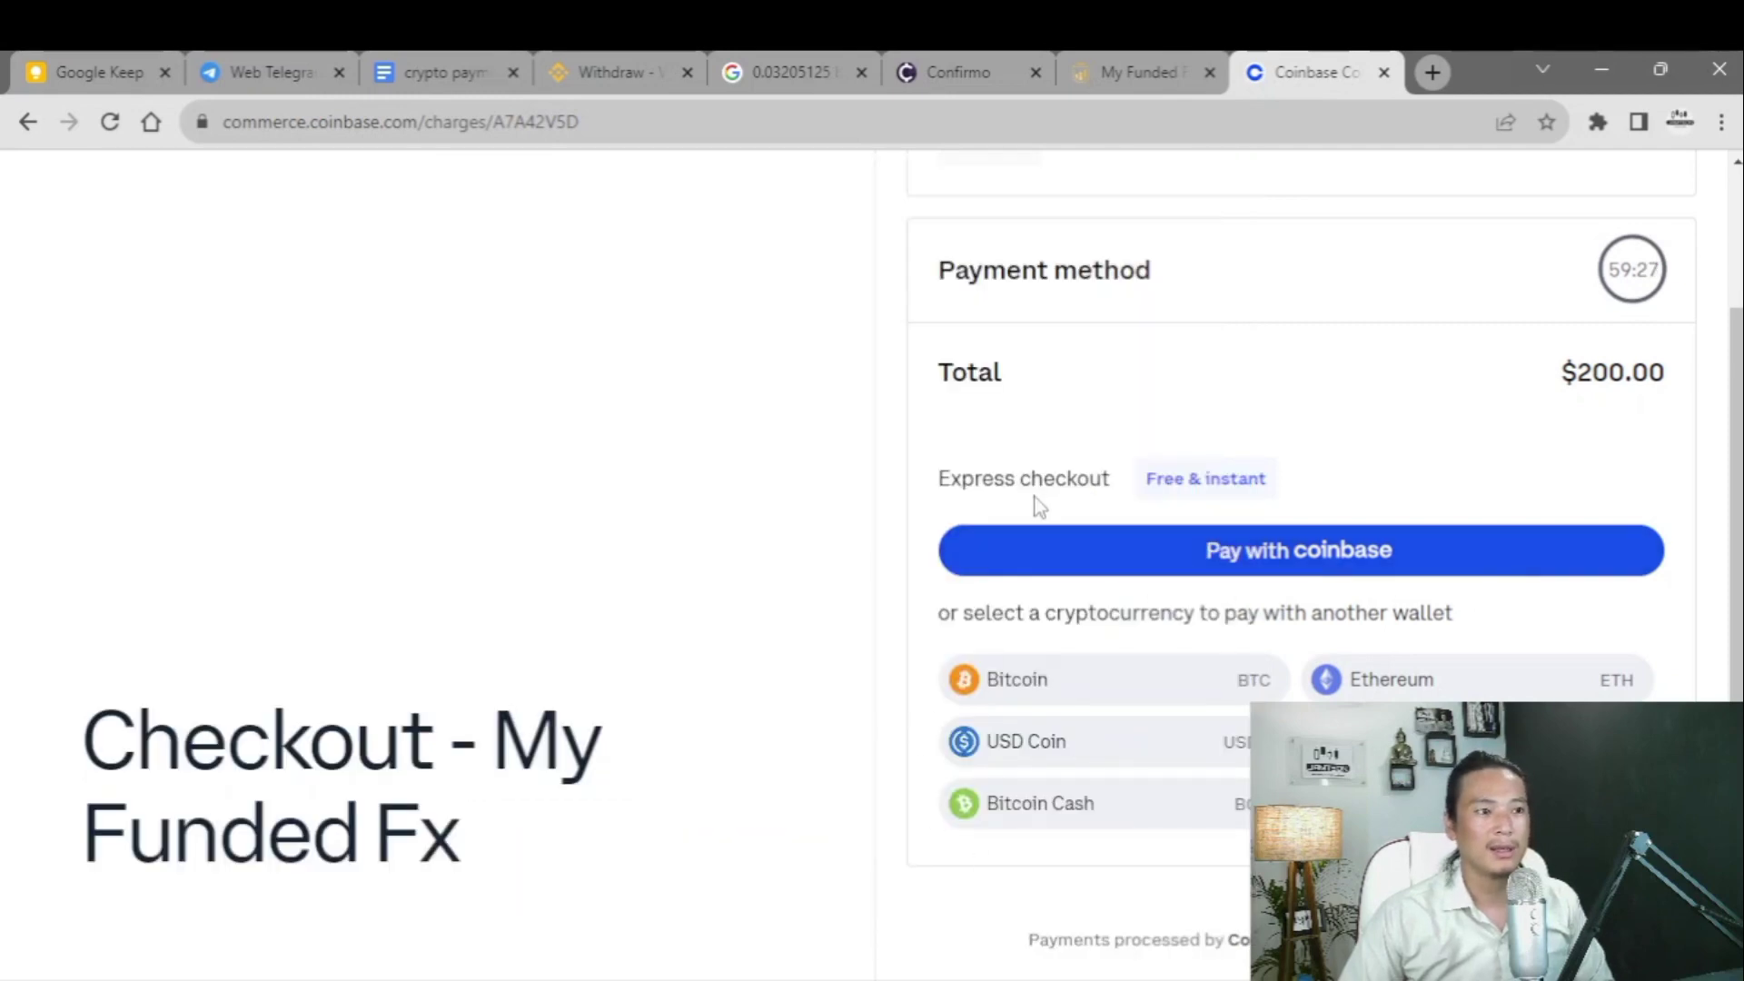
scroll(1108, 455, "up", 2)
scroll(1154, 486, "down", 2)
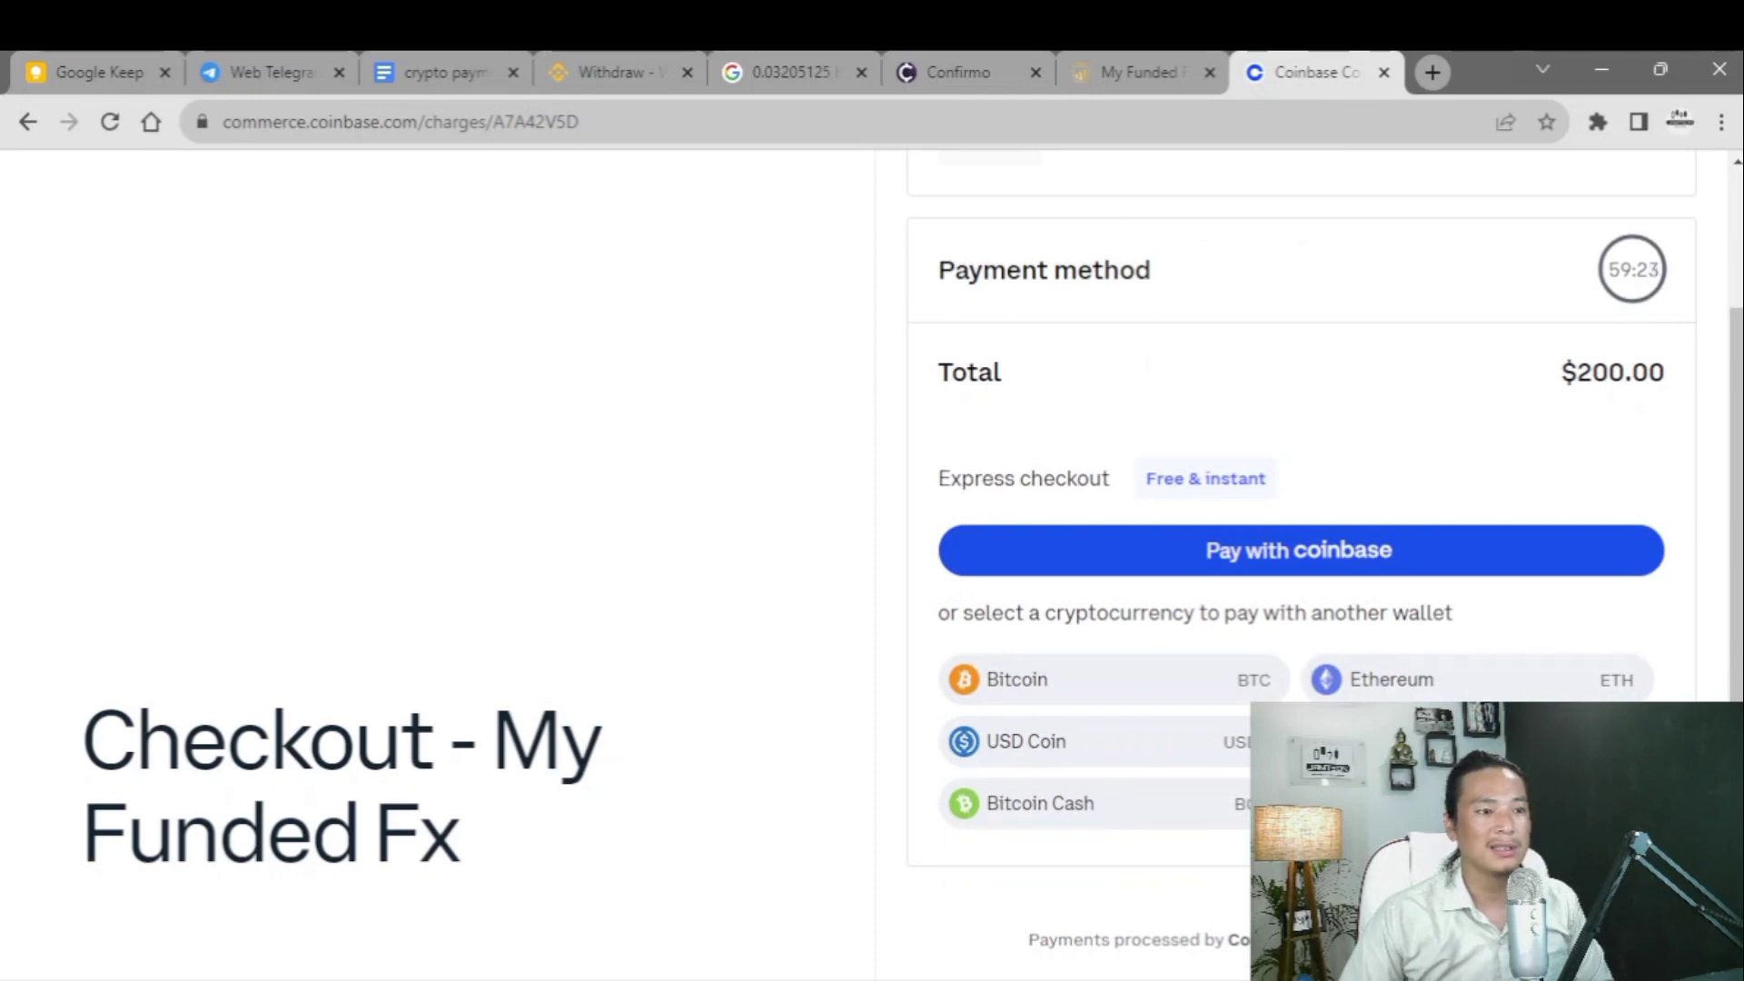
scroll(1103, 662, "up", 2)
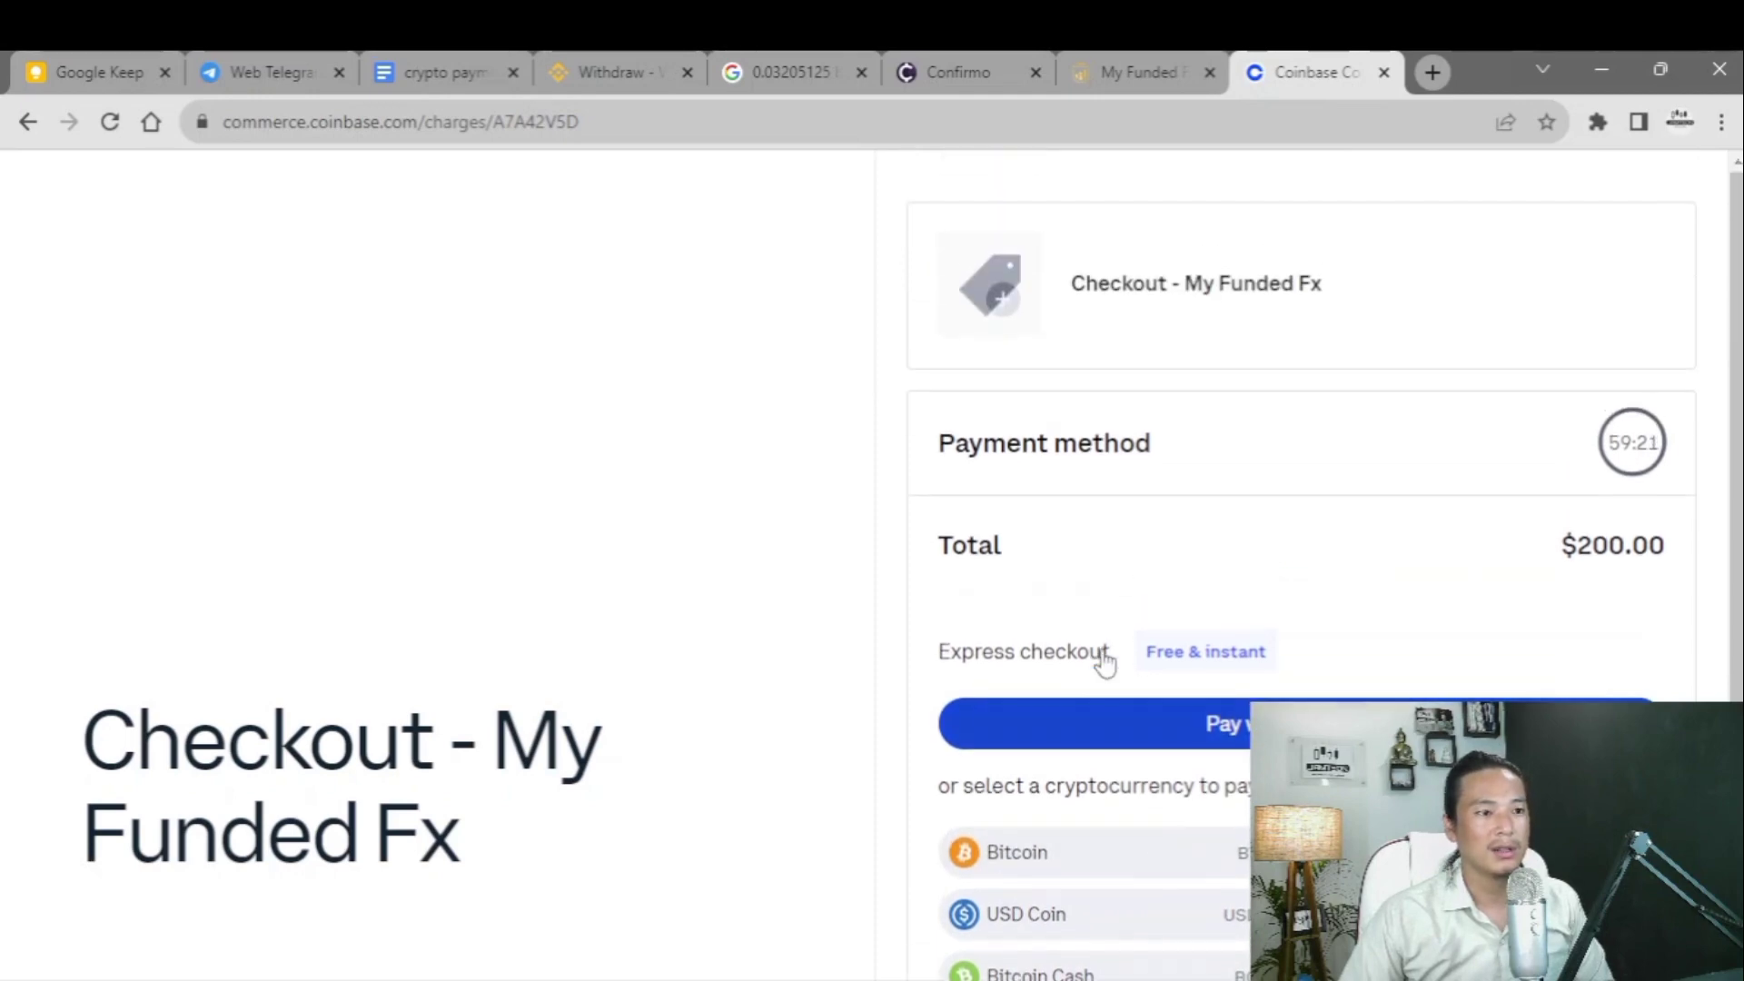
scroll(1319, 660, "down", 2)
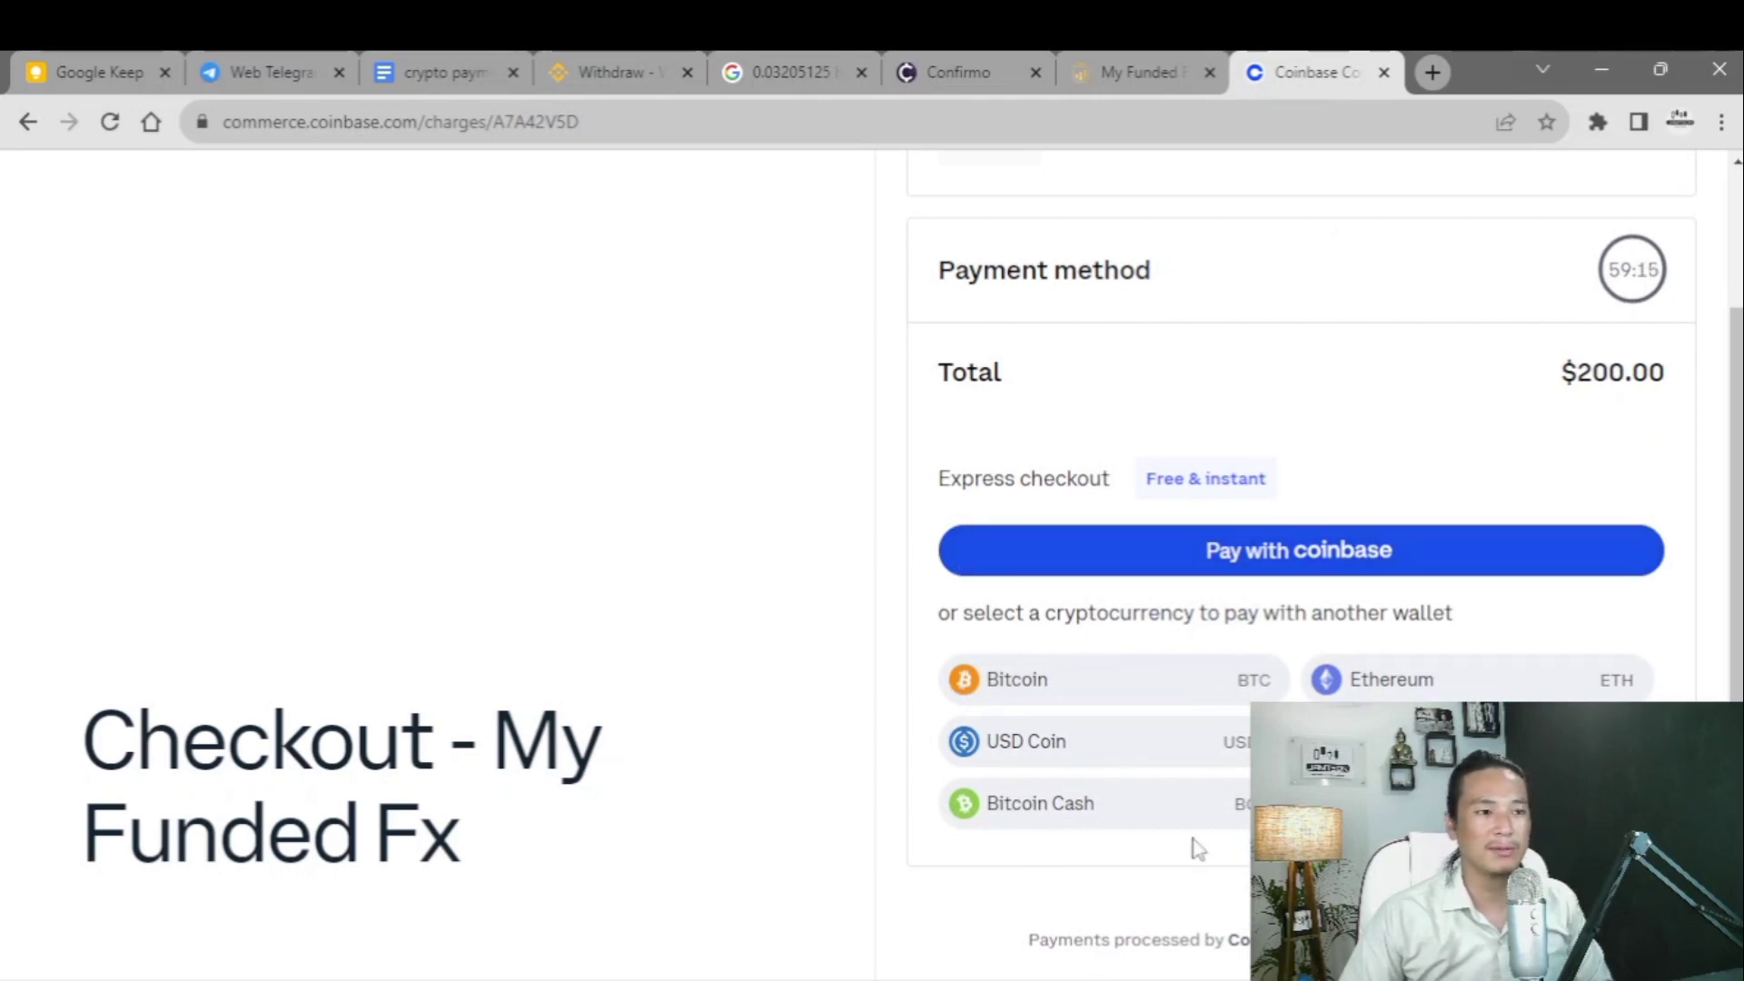
left_click_drag(939, 622, 1469, 634)
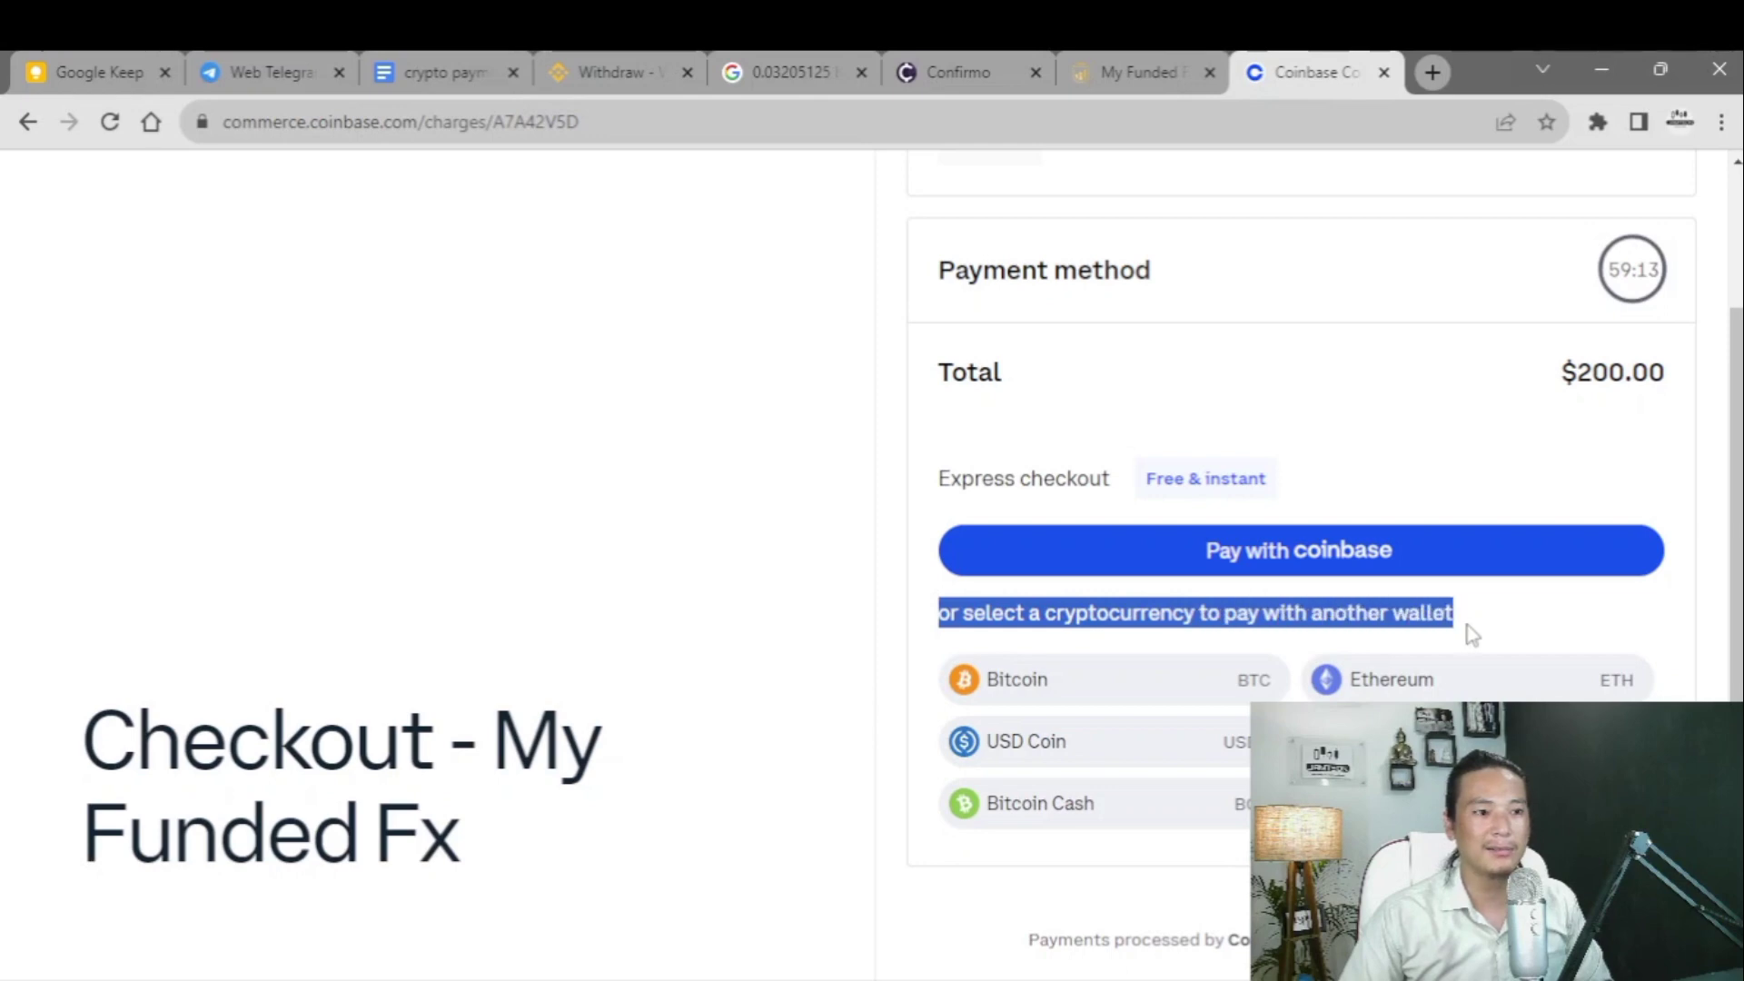
left_click(831, 772)
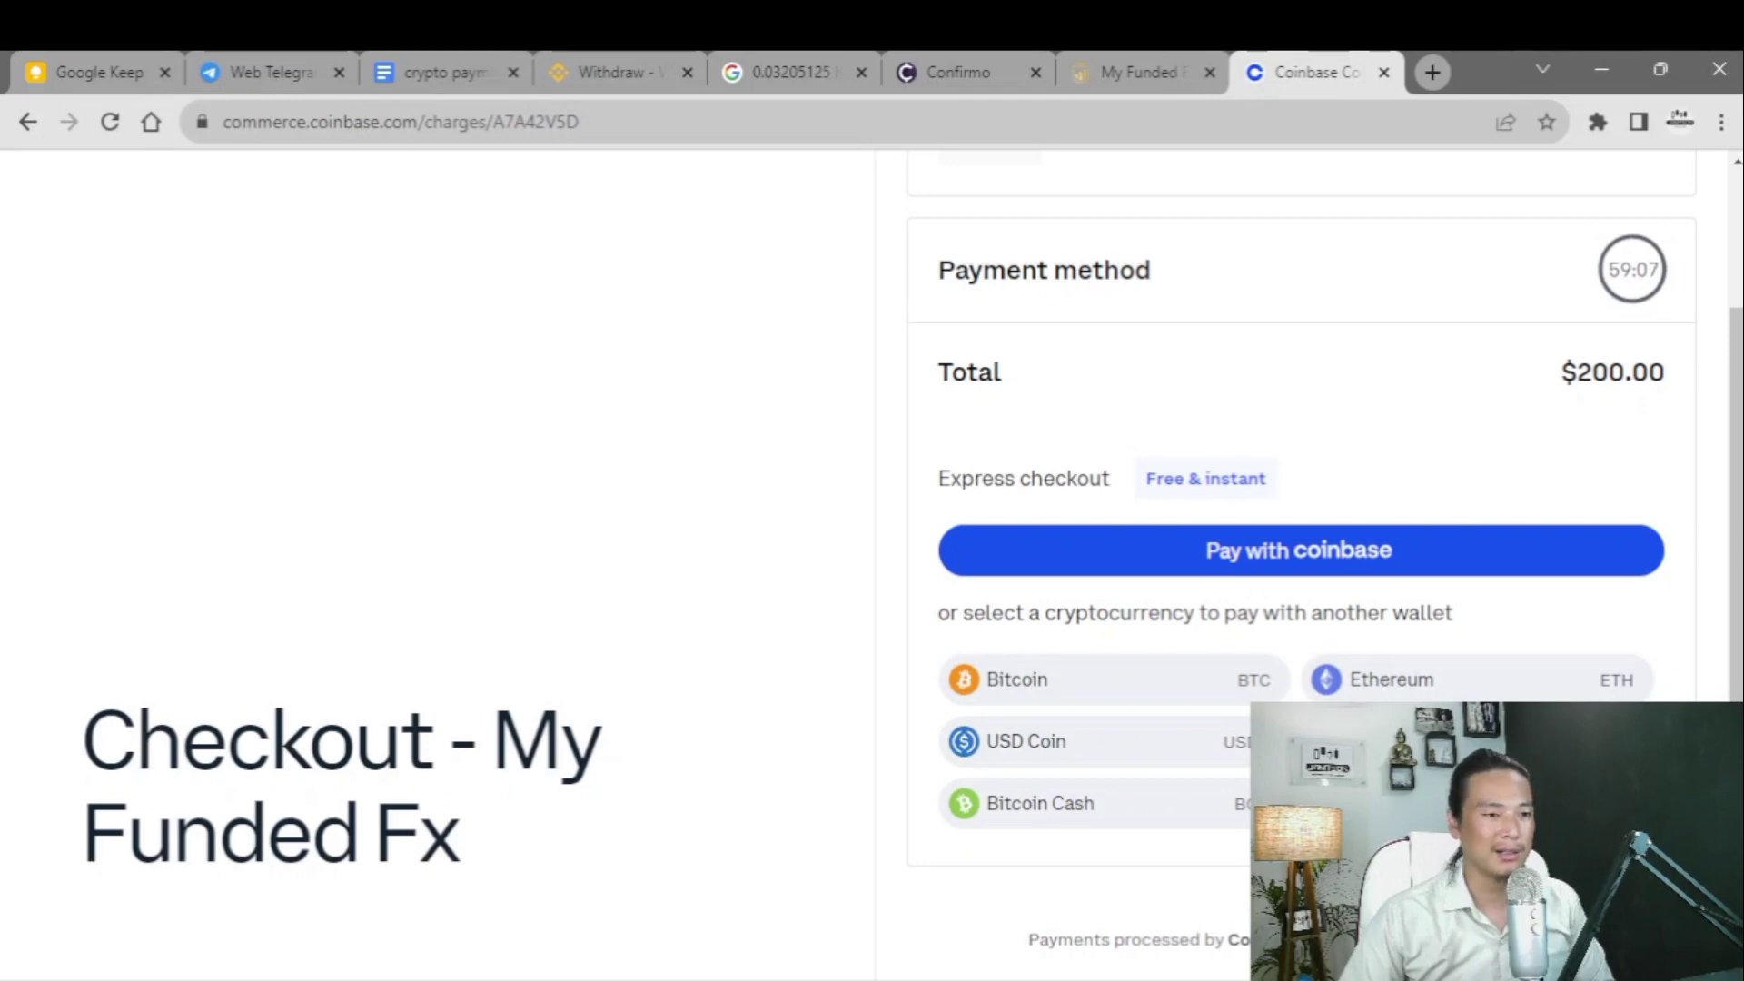
- Choose Tether (USDT) and copy its Ethereum payment address for the 200.06302 USDT total
left_click(1363, 801)
scroll(1196, 751, "down", 2)
scroll(981, 698, "up", 1)
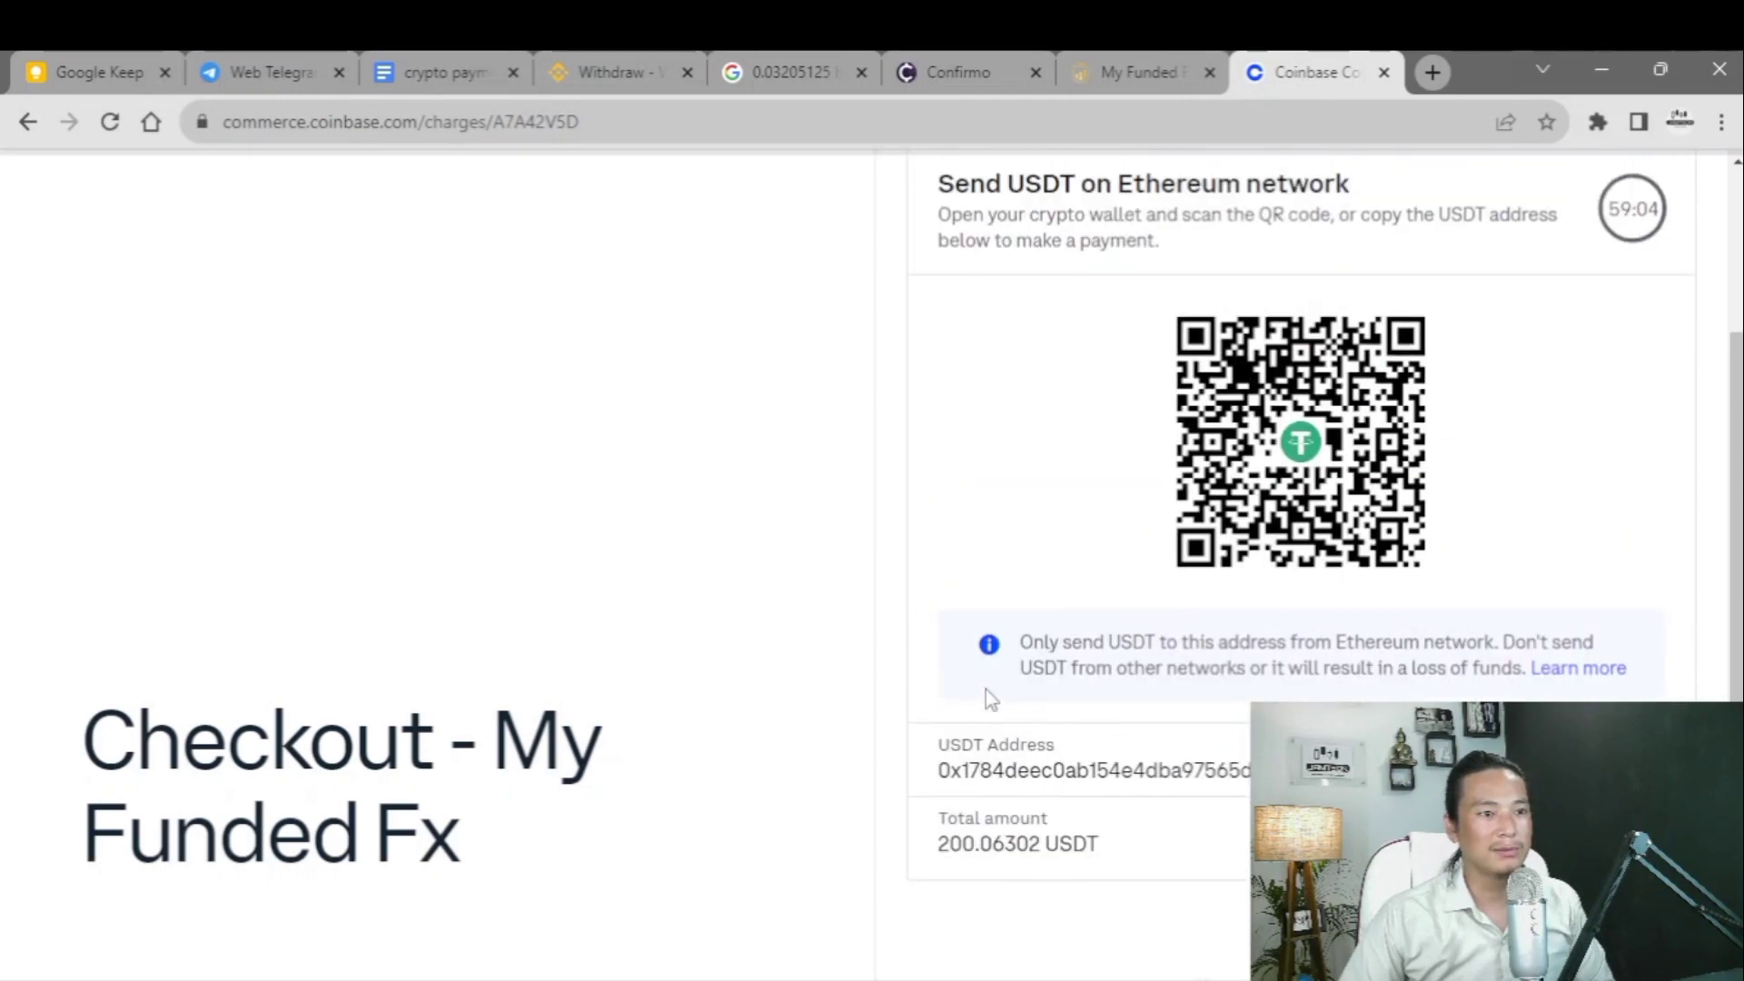
left_click_drag(1335, 643, 1500, 643)
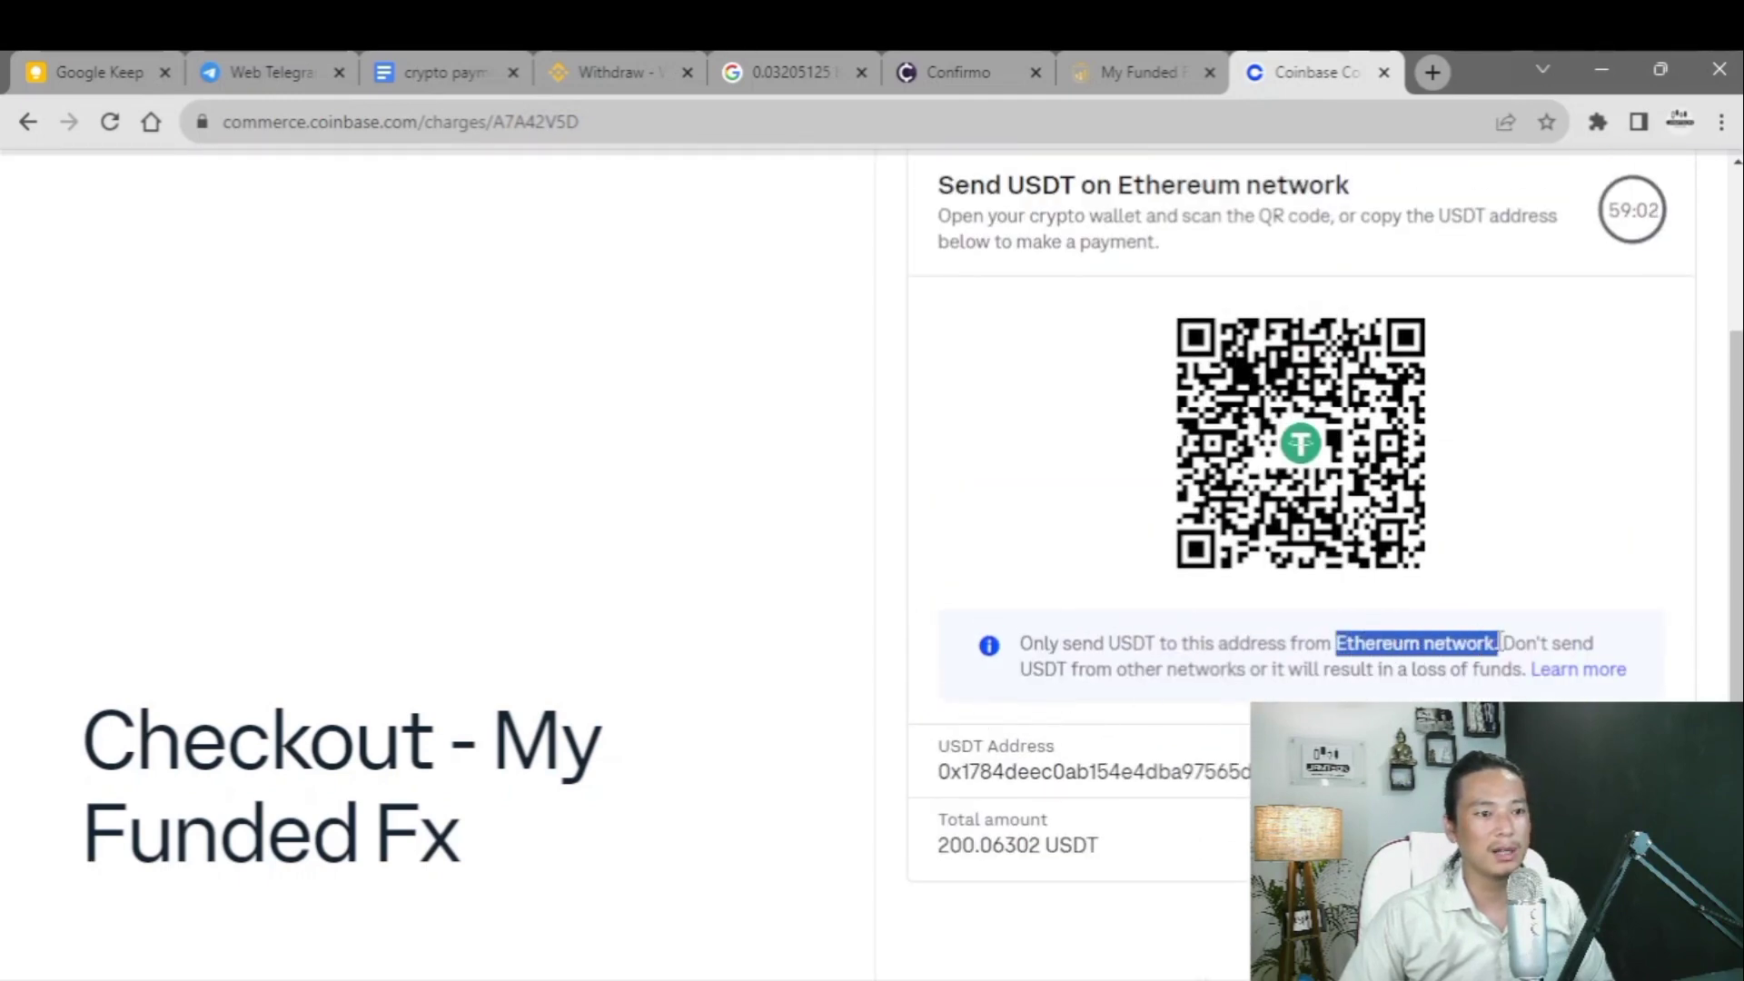
left_click_drag(1430, 772, 932, 774)
left_click(932, 776)
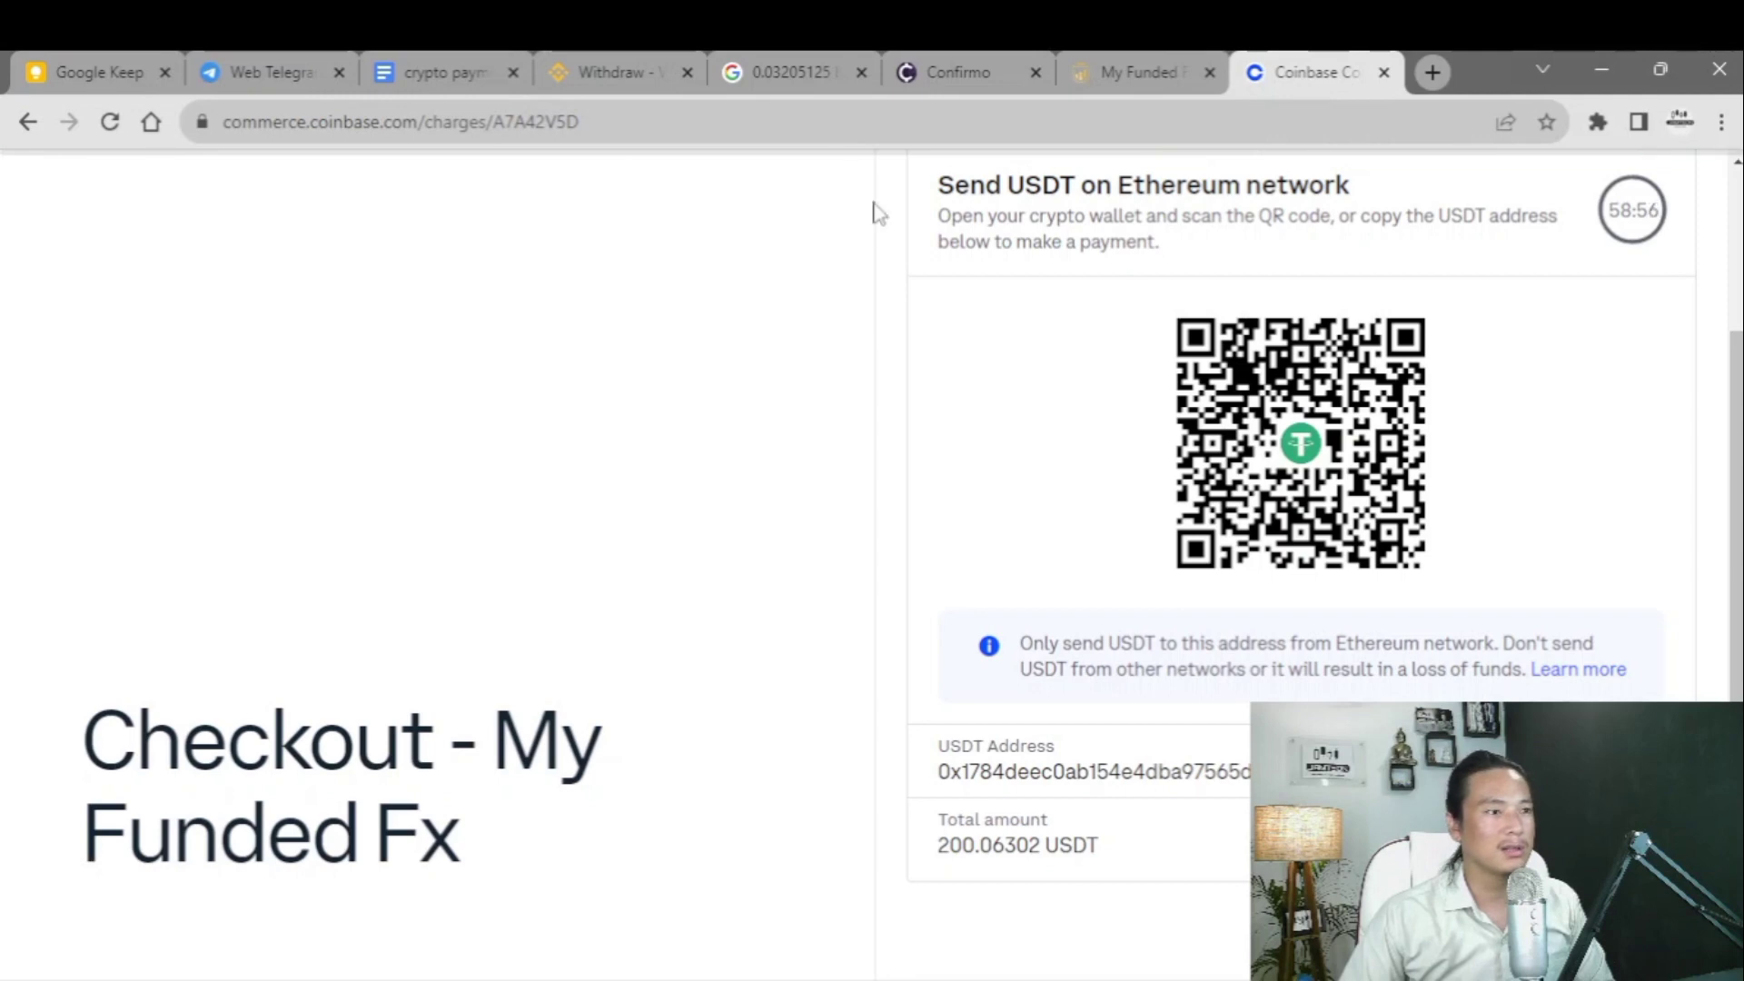
left_click(610, 72)
- Replace Binance's withdrawal address with the checkout's USDT address
double_click(842, 625)
type("0x1784deec0ab154e4dba97565d6272a61eeb43f38")
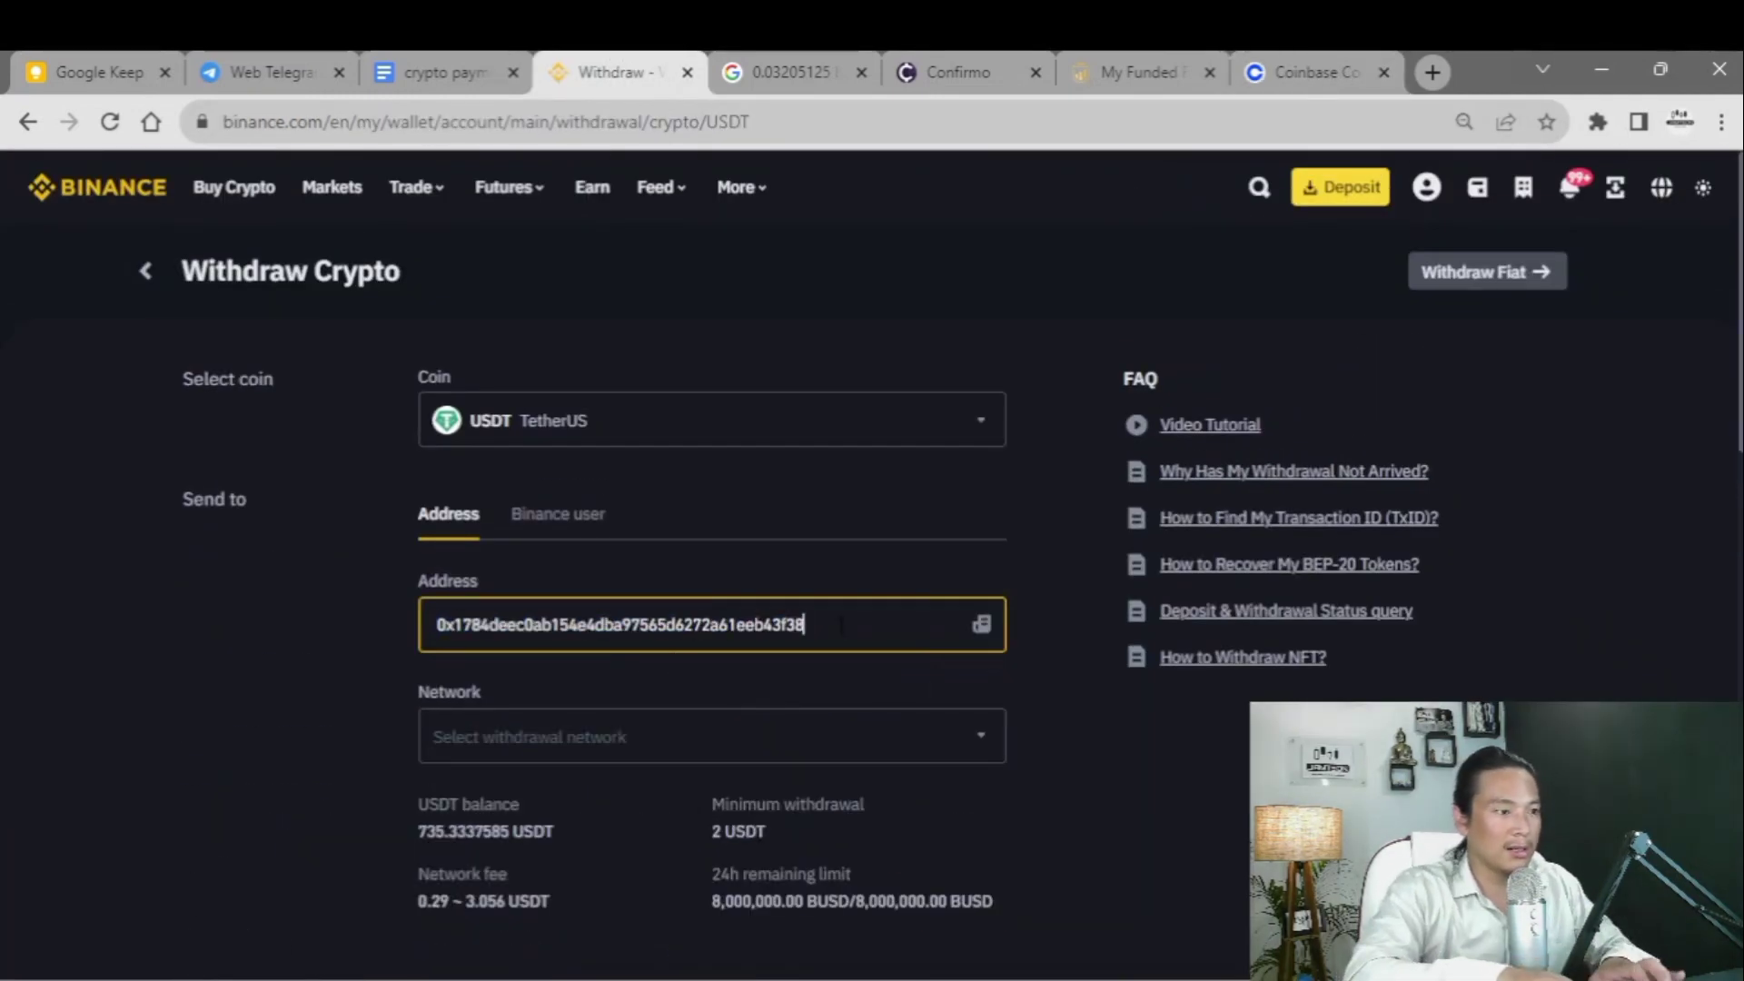
scroll(754, 627, "down", 1)
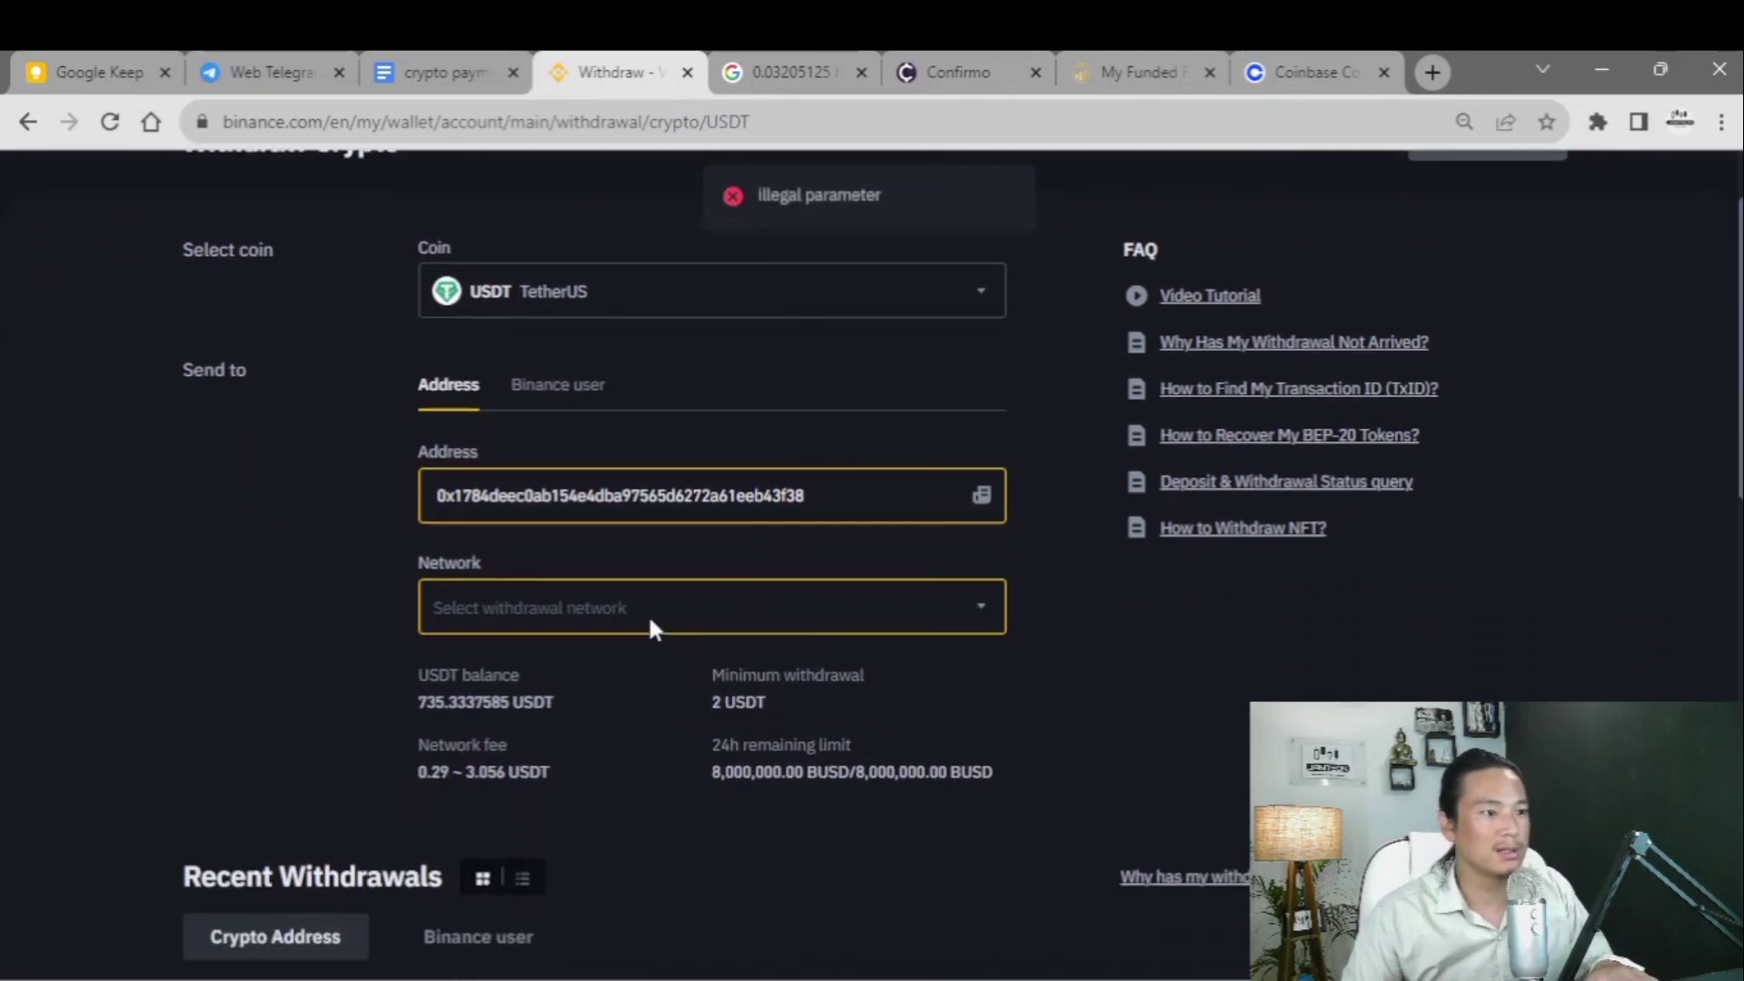
double_click(872, 497)
key("ctrl+c")
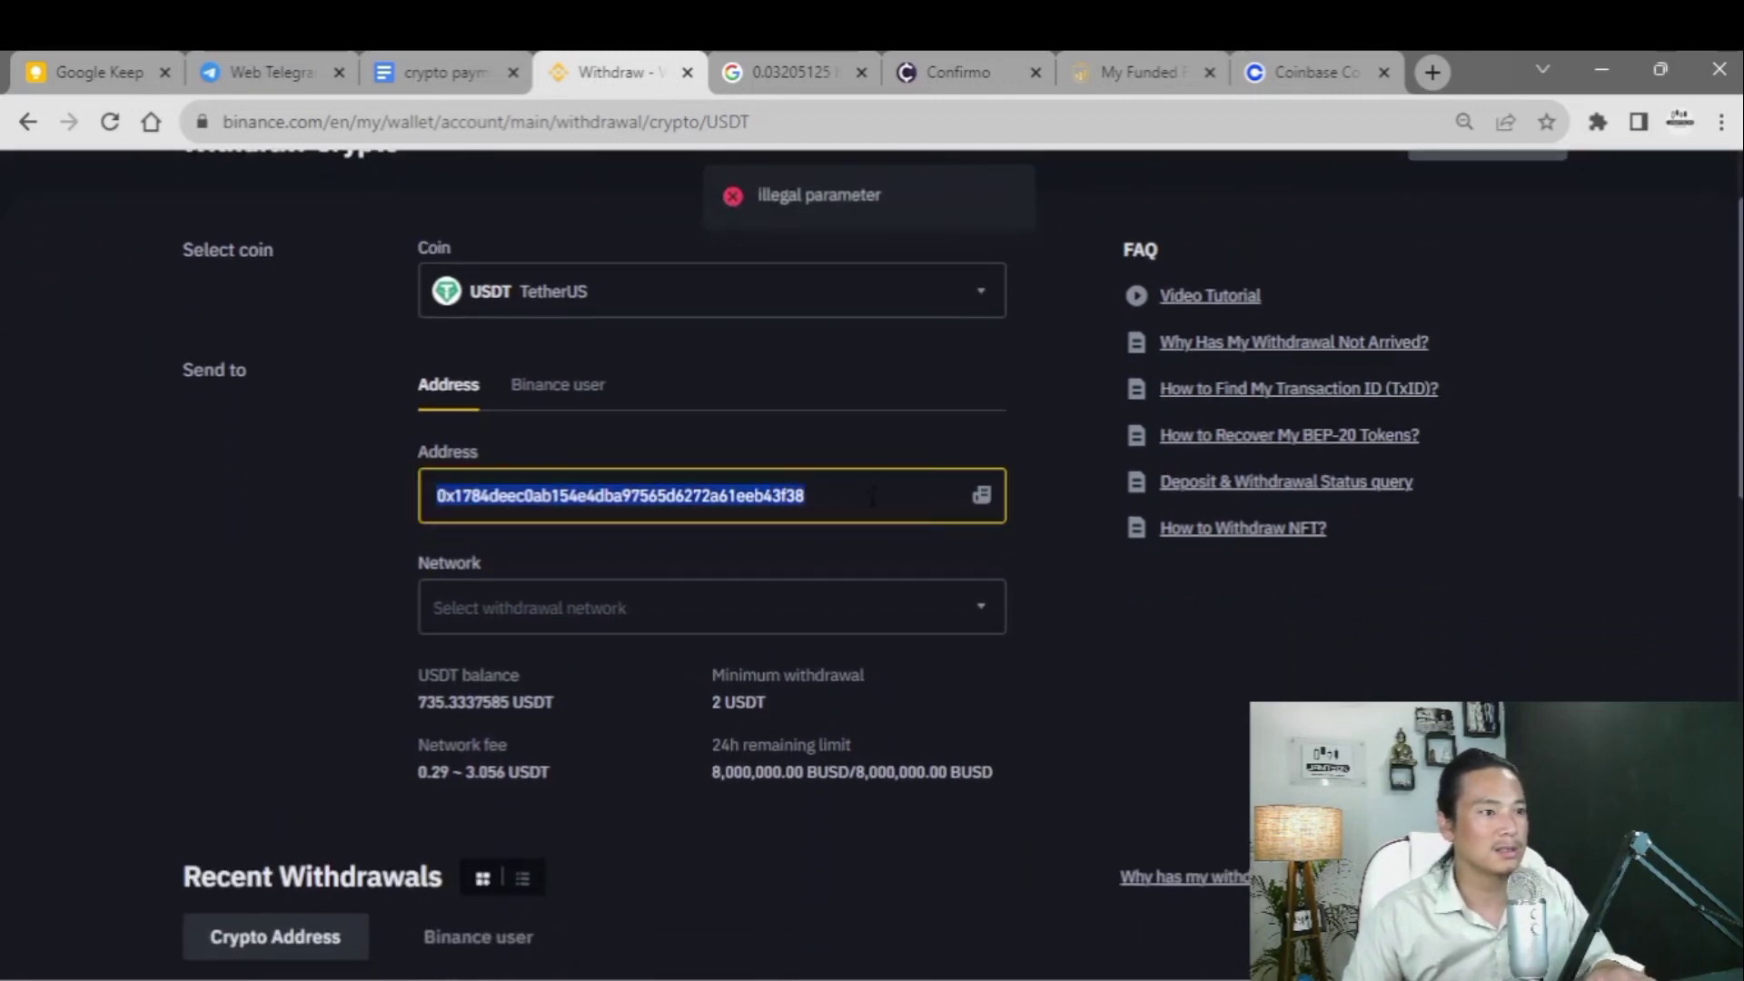
key("BackSpace")
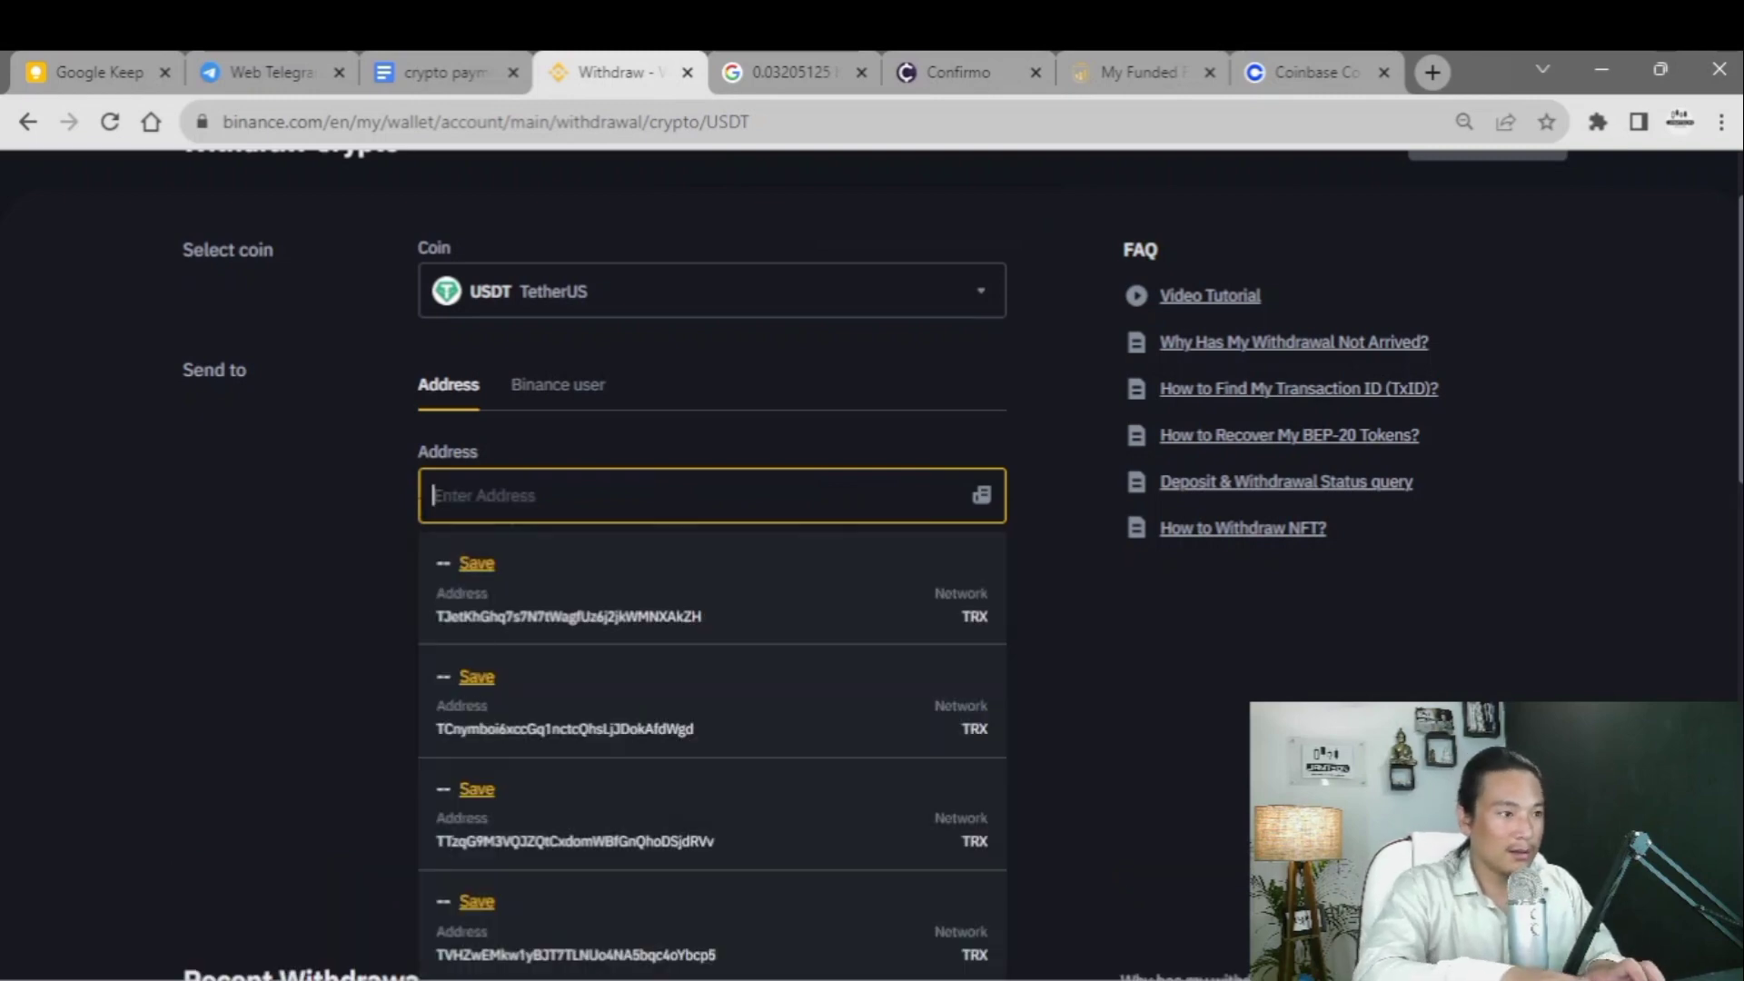
key("ctrl+v")
- Set the network to ETH Ethereum (ERC20), with its 3.056 USDT fee, and clear the 91.25 amount
left_click(698, 616)
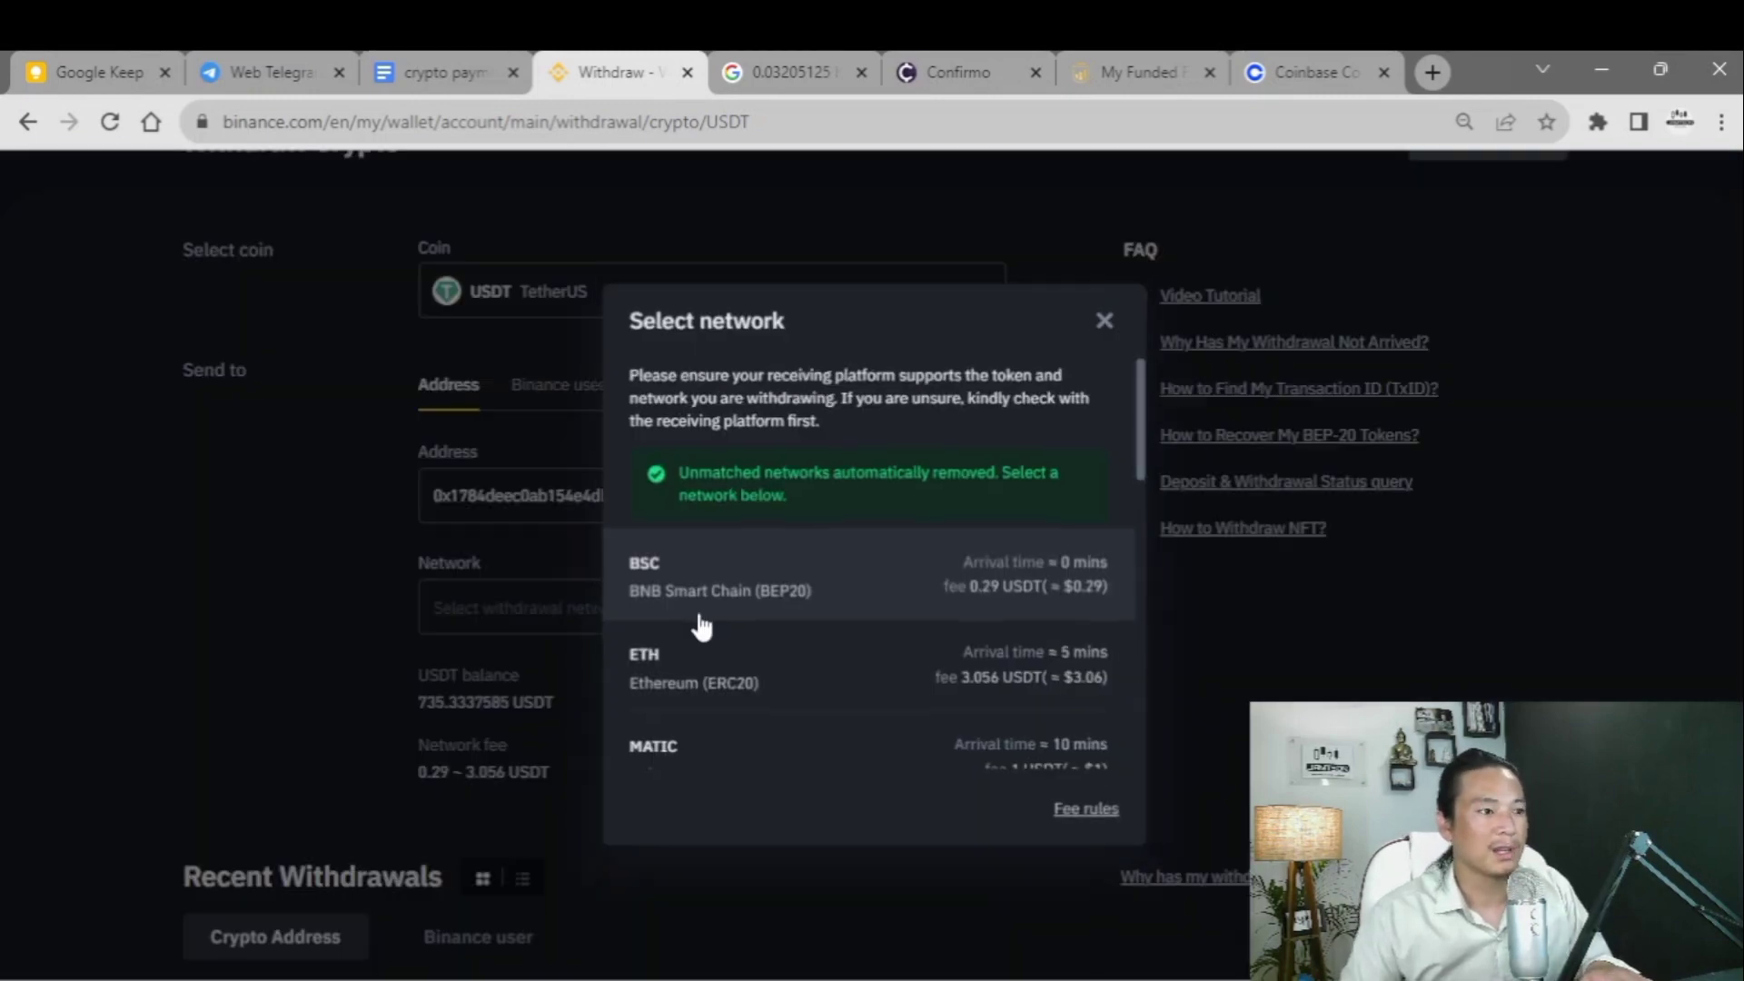
left_click(719, 695)
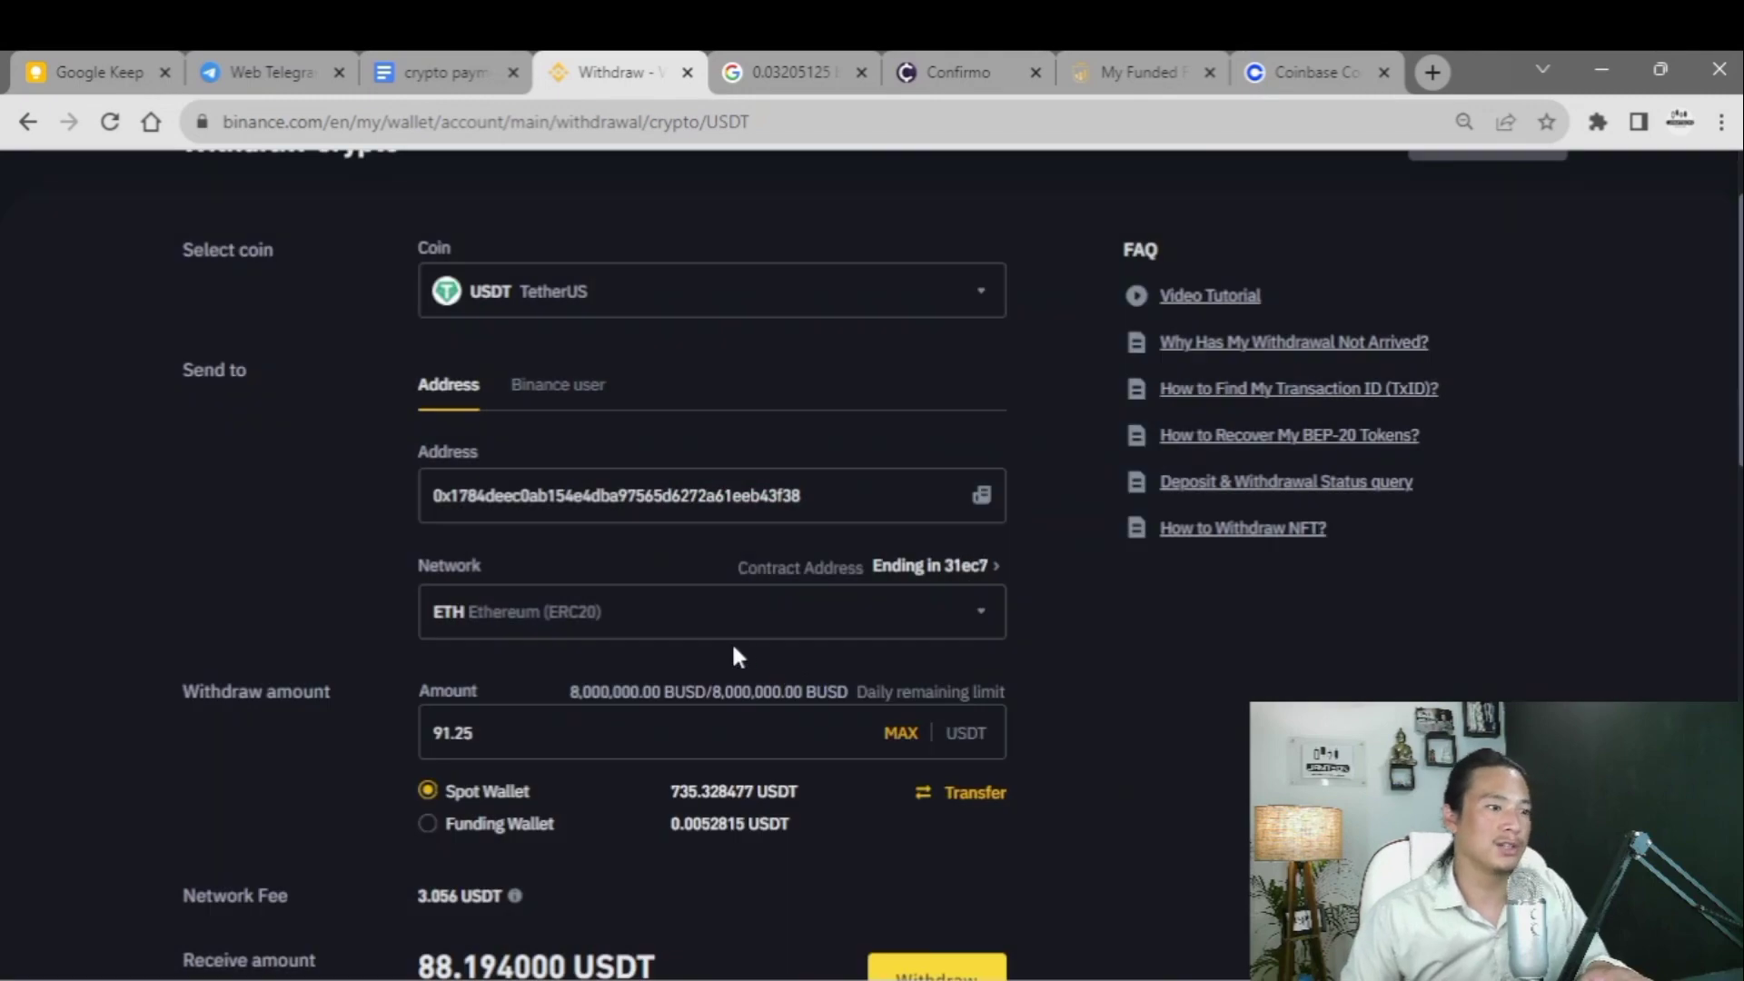
scroll(672, 639, "down", 2)
left_click(530, 615)
scroll(529, 615, "down", 2)
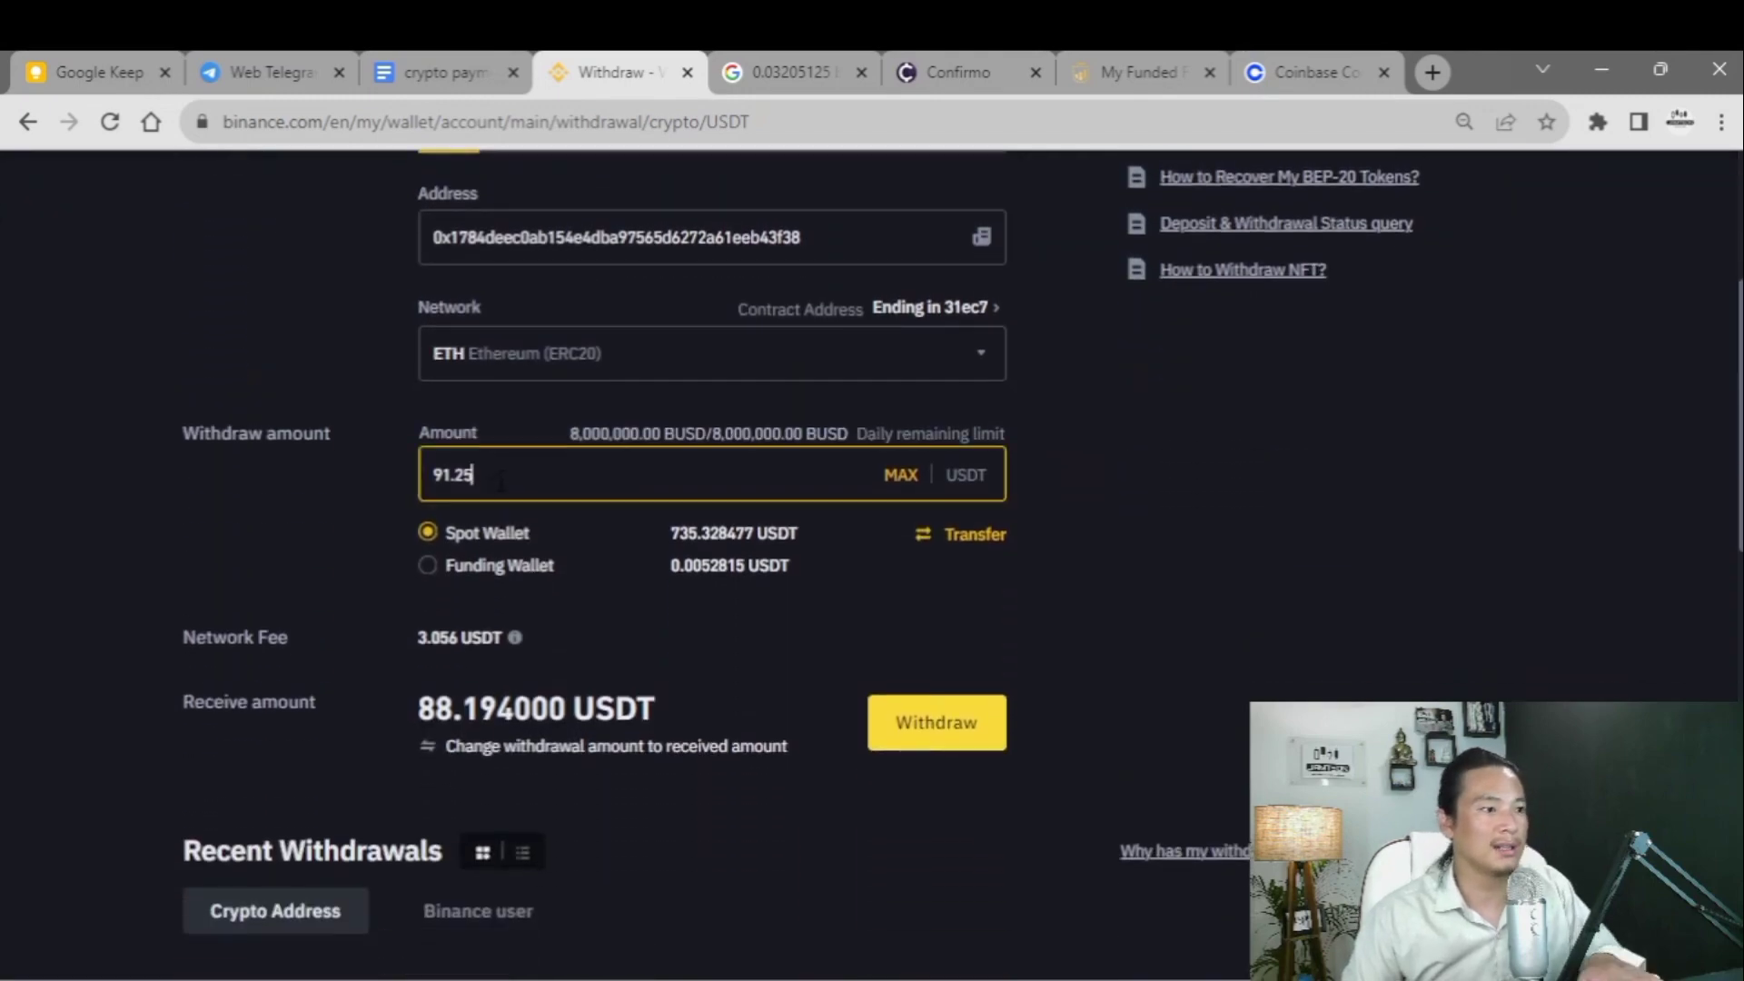
key("BackSpace")
key("BackSpace")
key("BackSpace")
key("BackSpace")
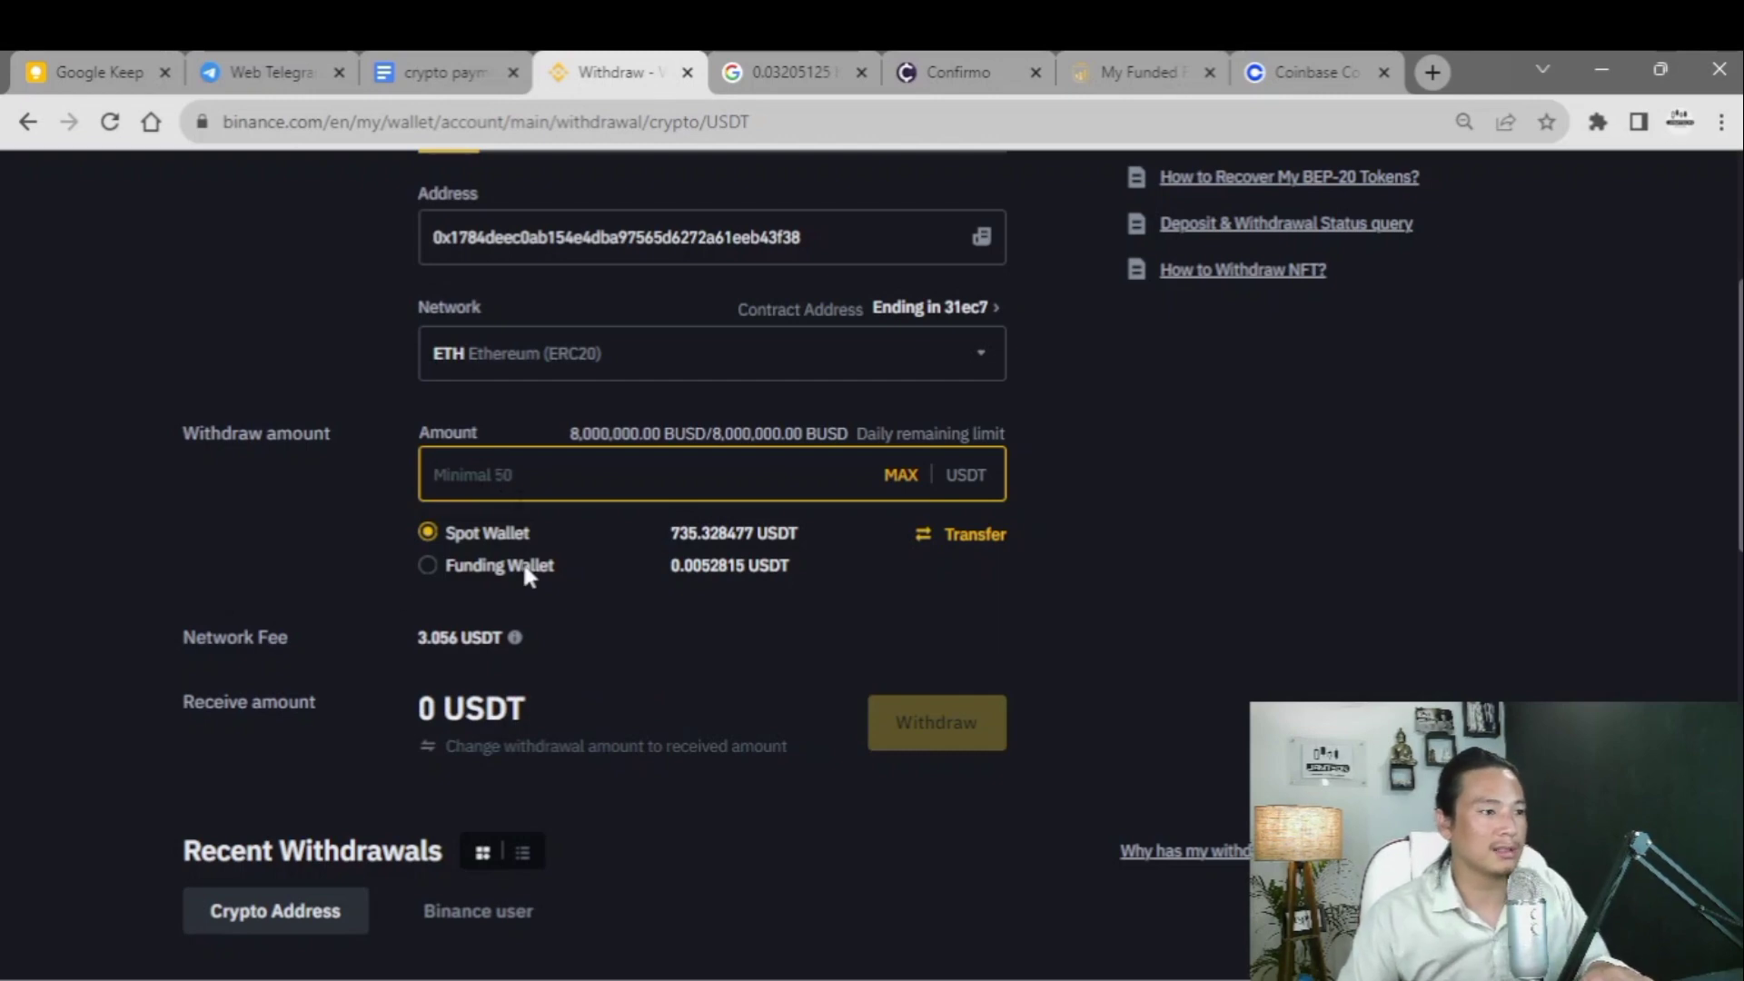
left_click_drag(405, 648, 481, 655)
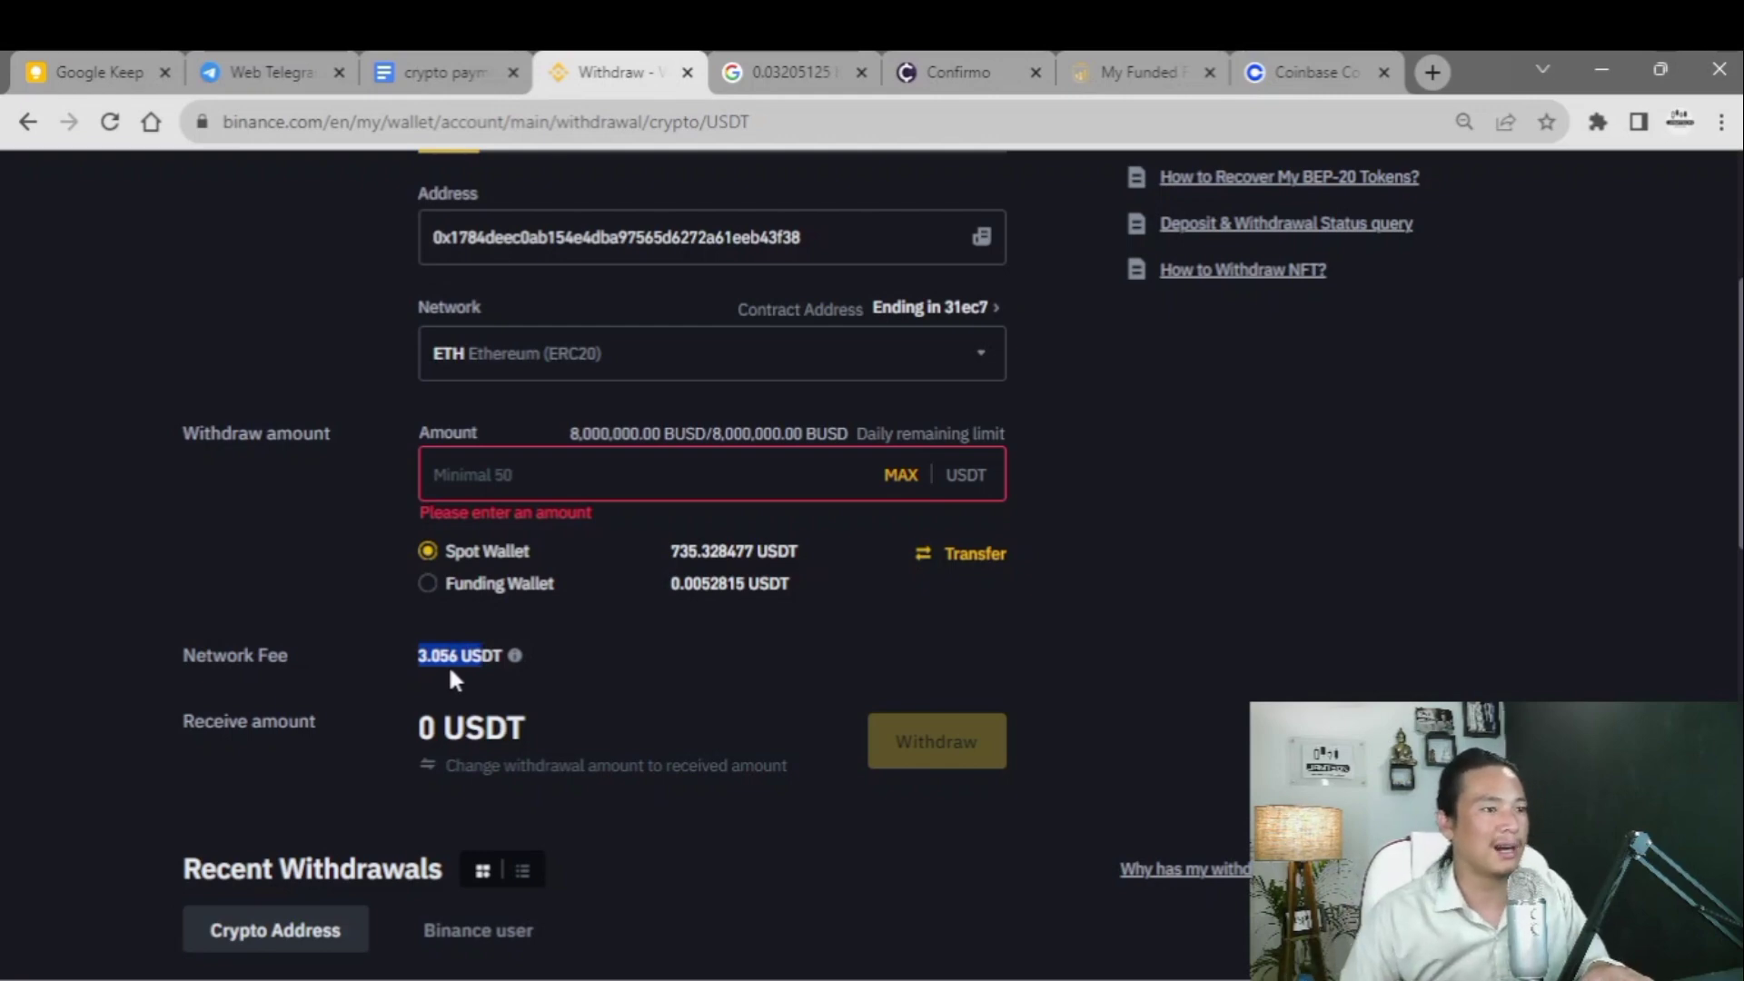
- Switch the My Funded Fx checkout to Litecoin and select its LTC address and 3.26610599 LTC total
left_click(547, 662)
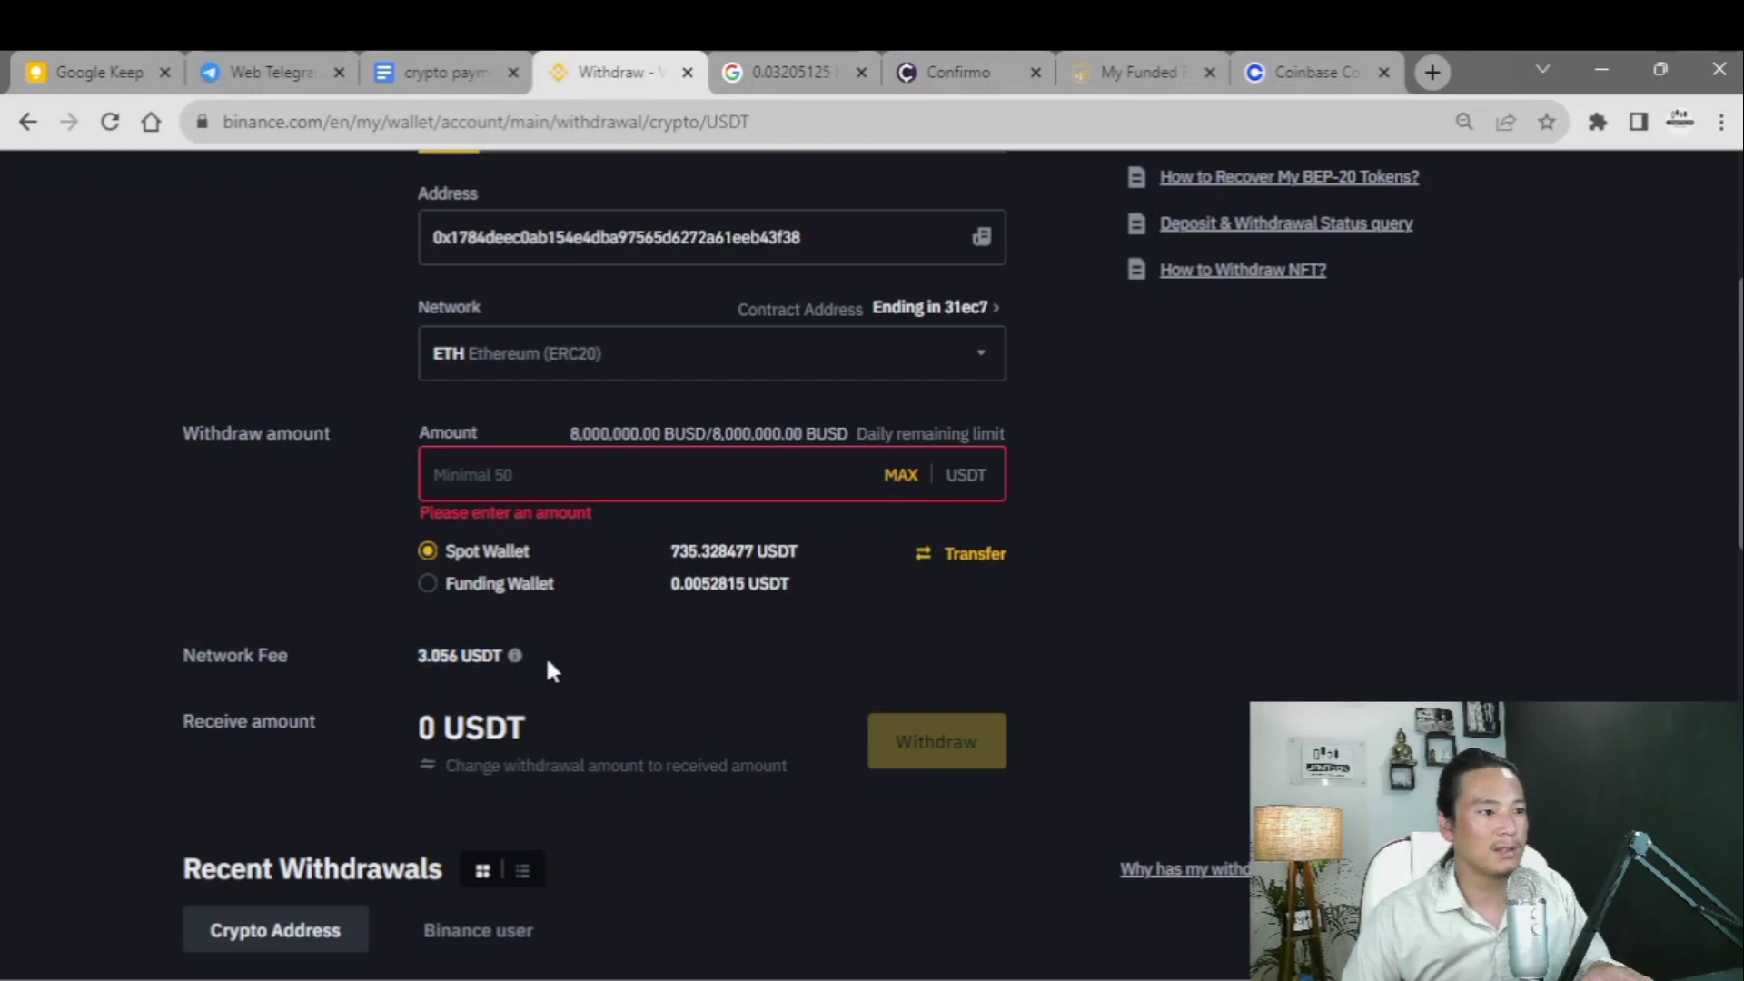
left_click(1299, 72)
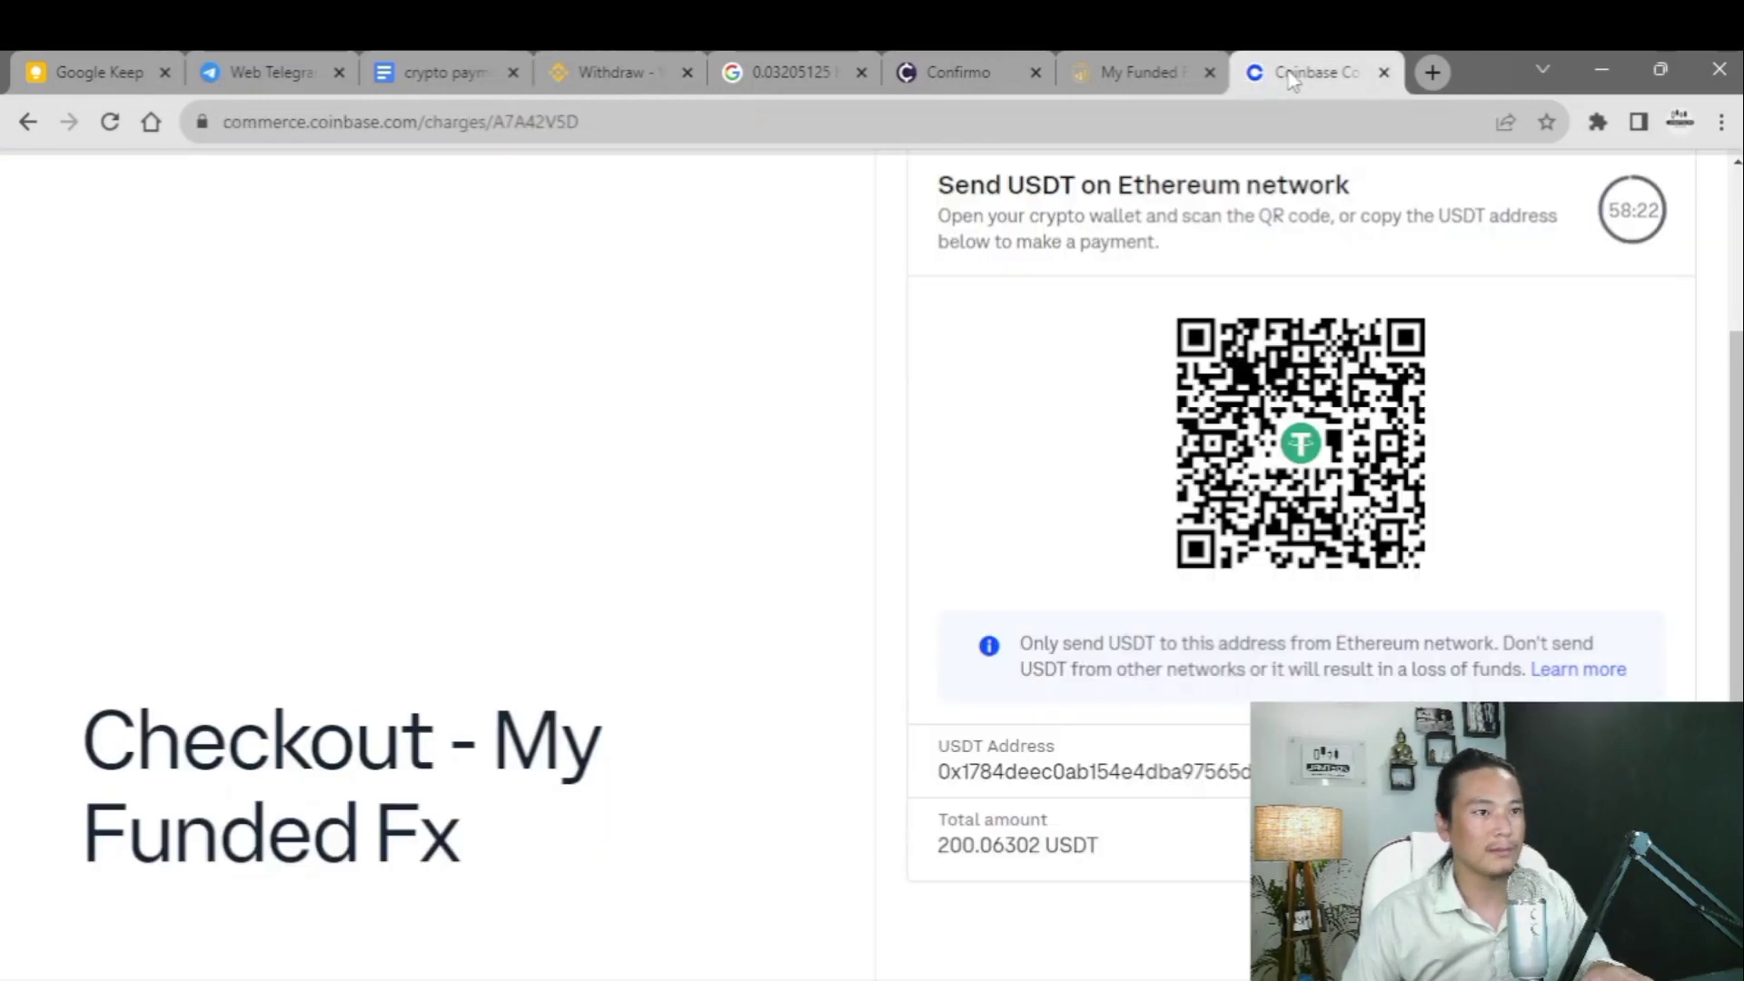
scroll(1136, 558, "down", 2)
scroll(1127, 591, "up", 4)
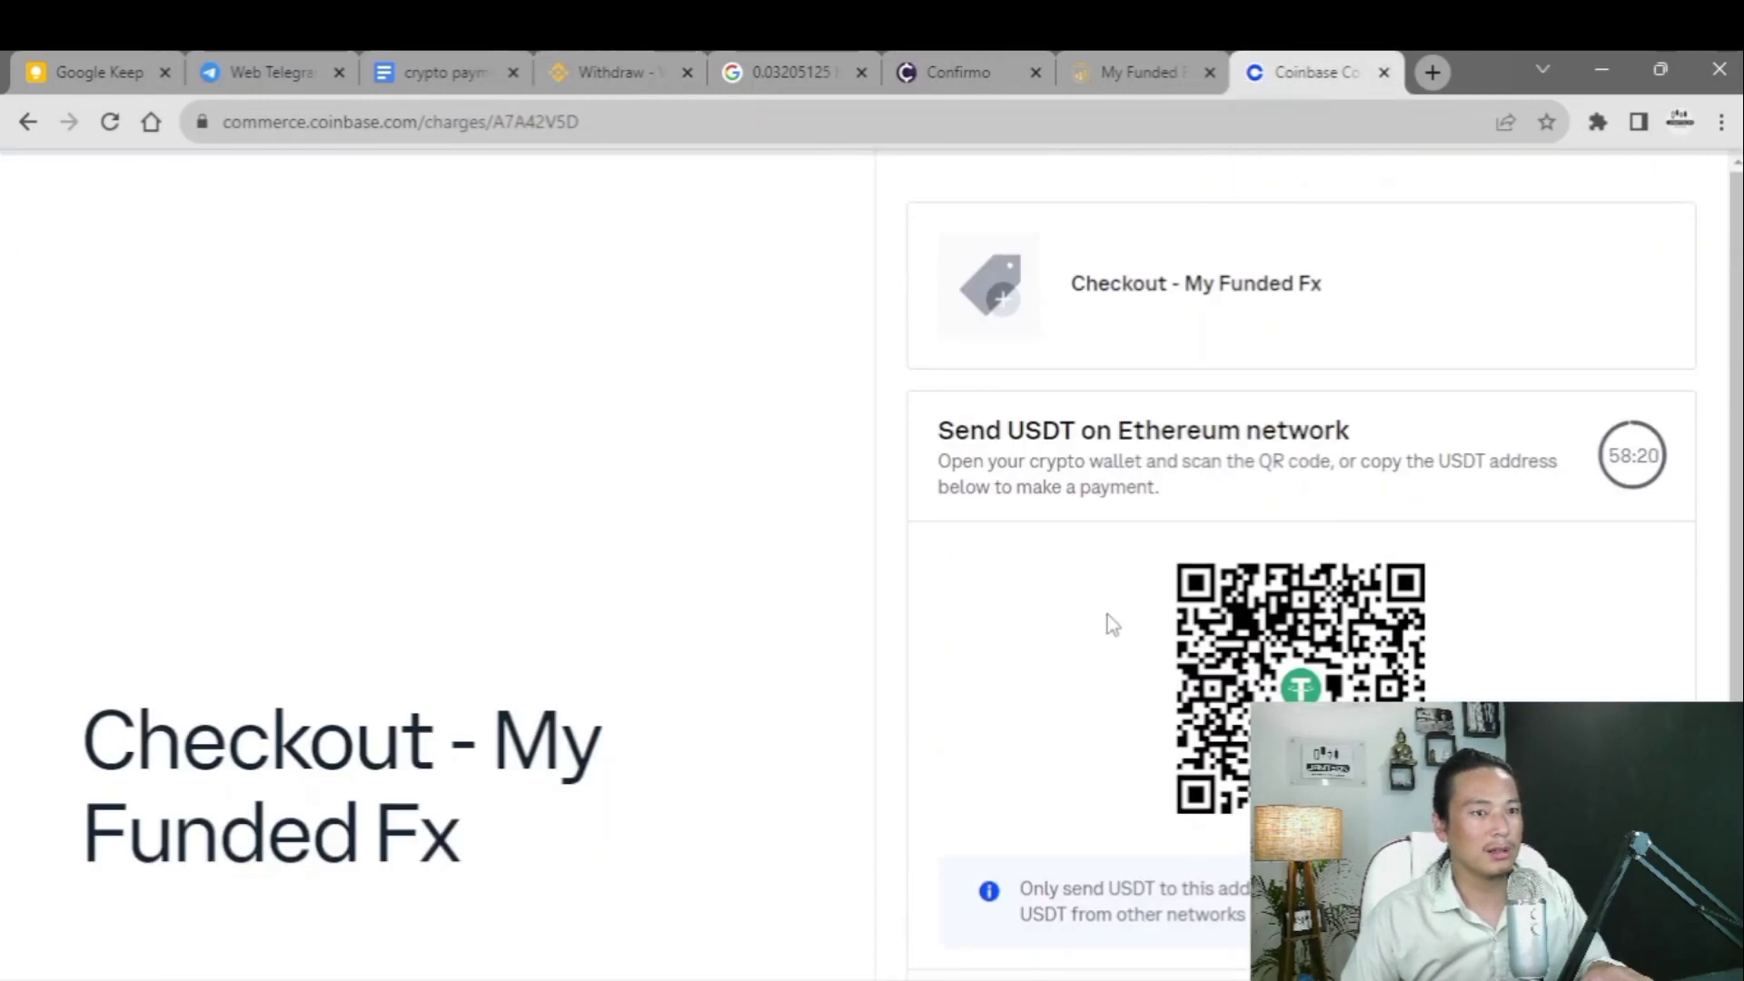
scroll(1108, 623, "down", 4)
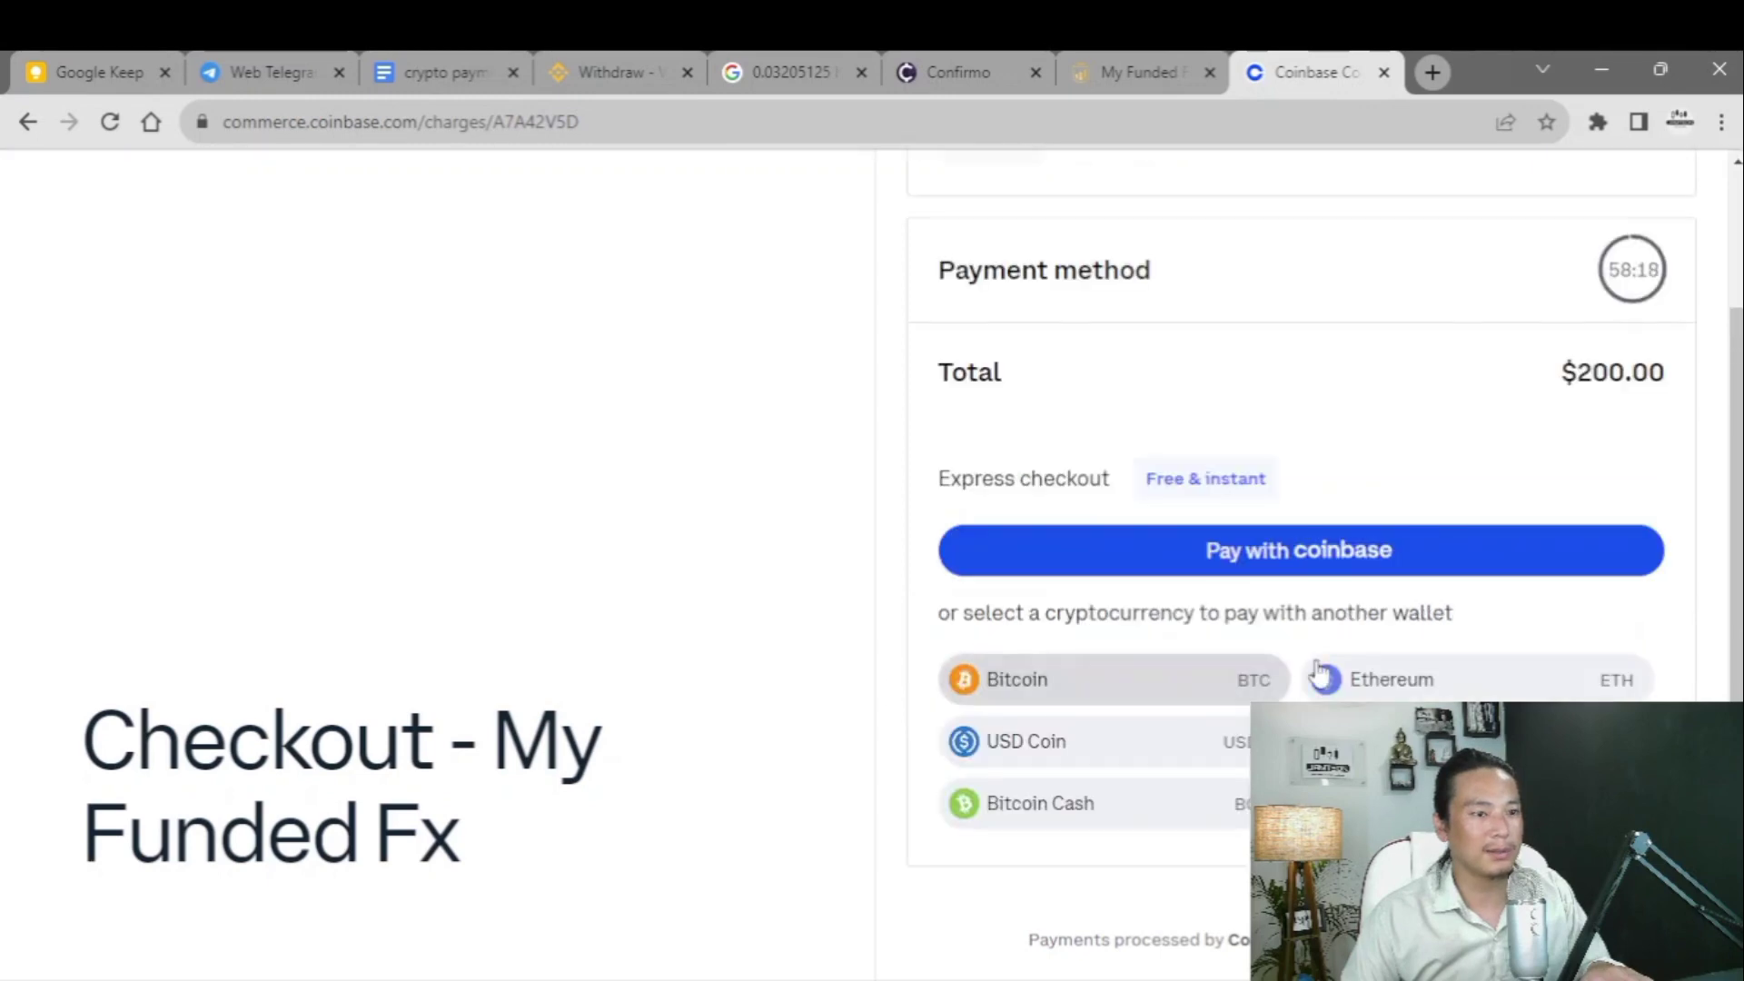
left_click(1444, 803)
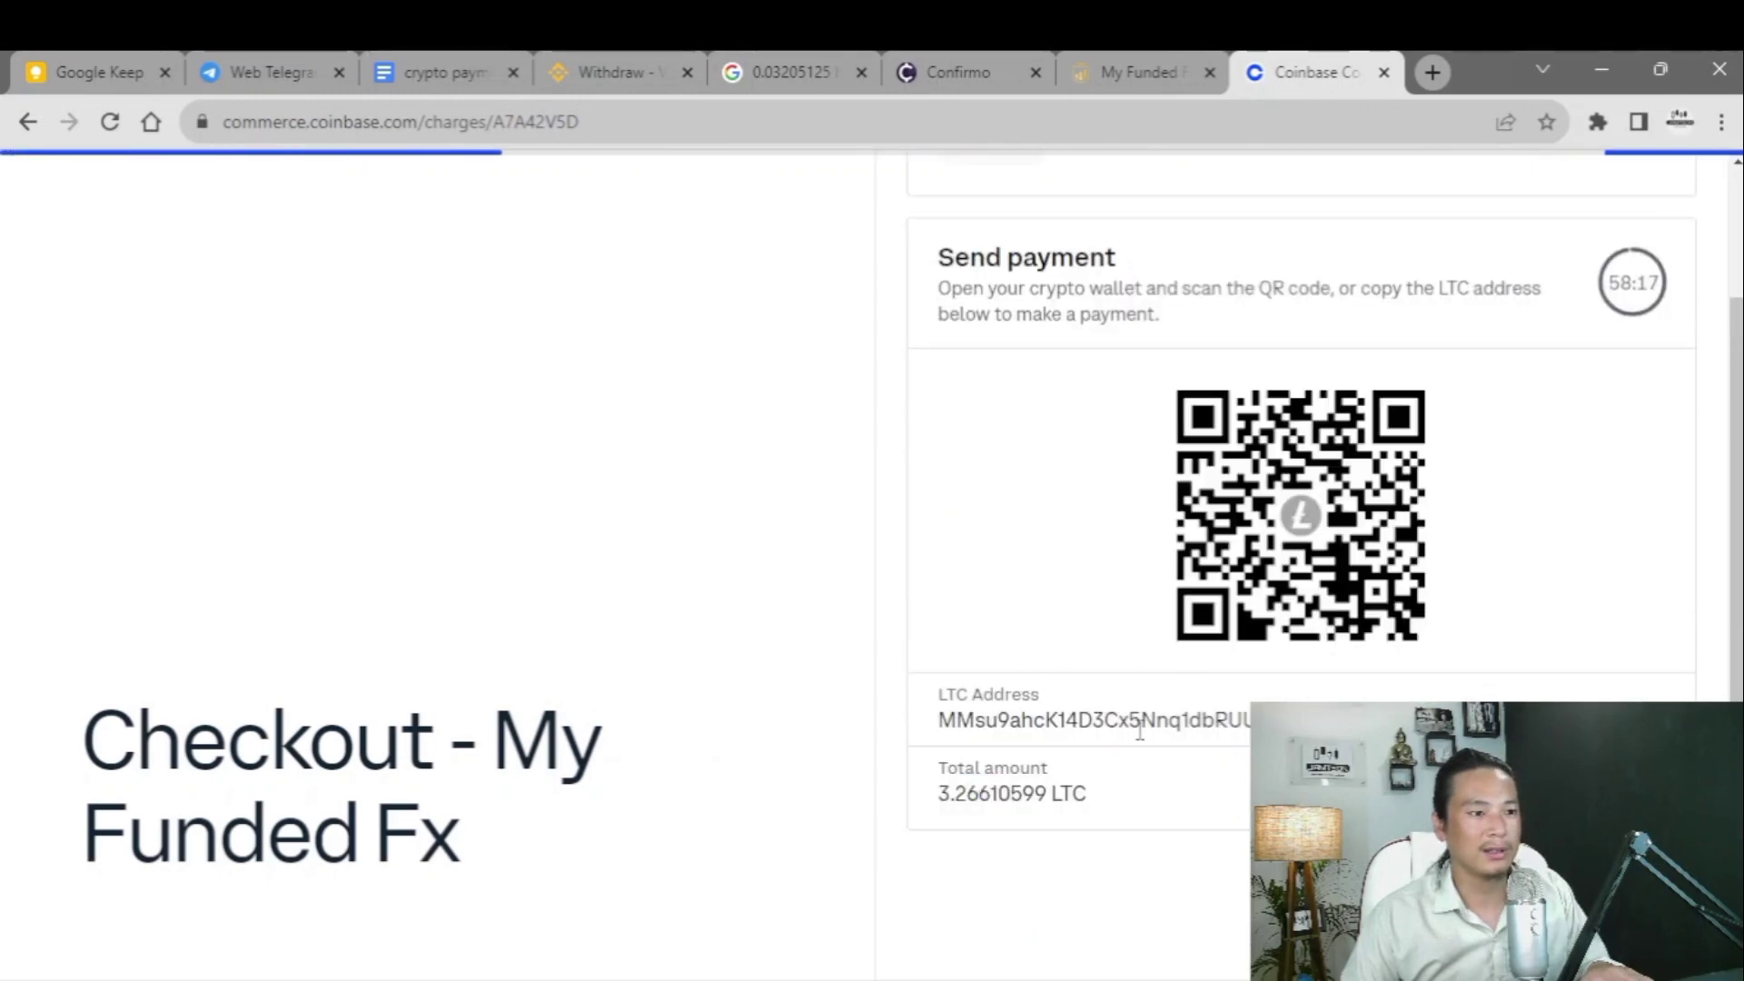
double_click(941, 727)
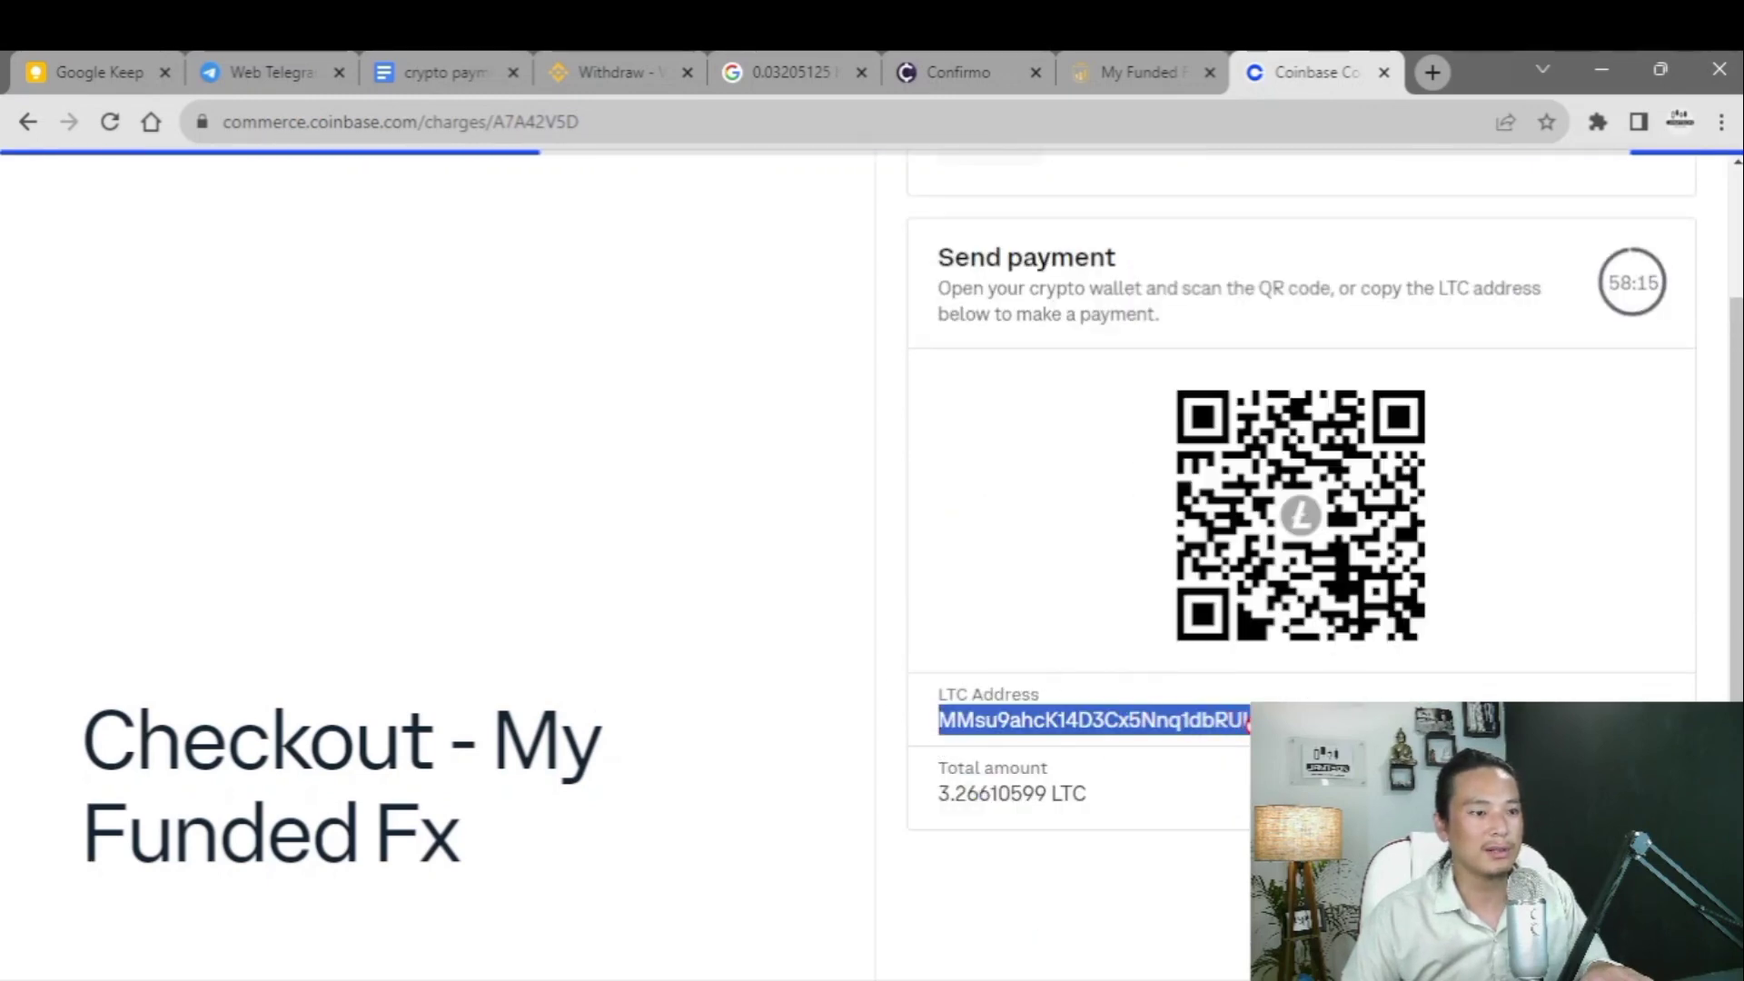
left_click_drag(941, 797, 1022, 795)
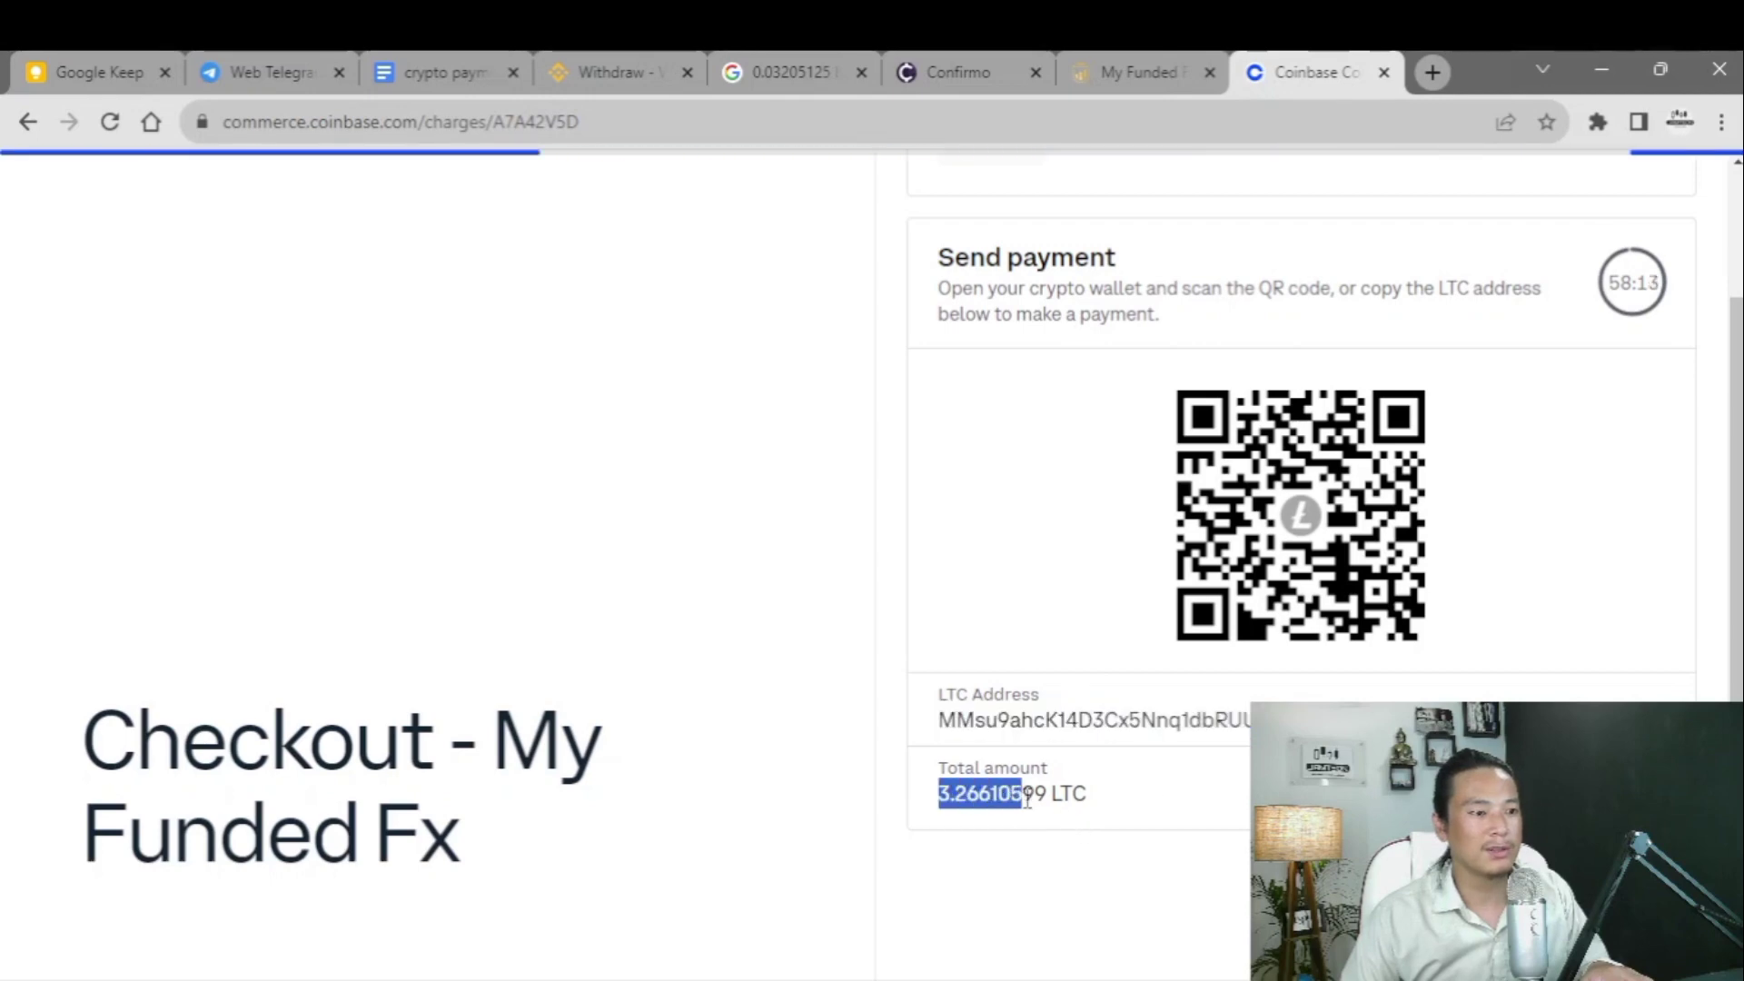
- Search '3.266ltc in usd' in a new tab, confirming about 200.04 USD, then return to Coinbase
left_click(1433, 72)
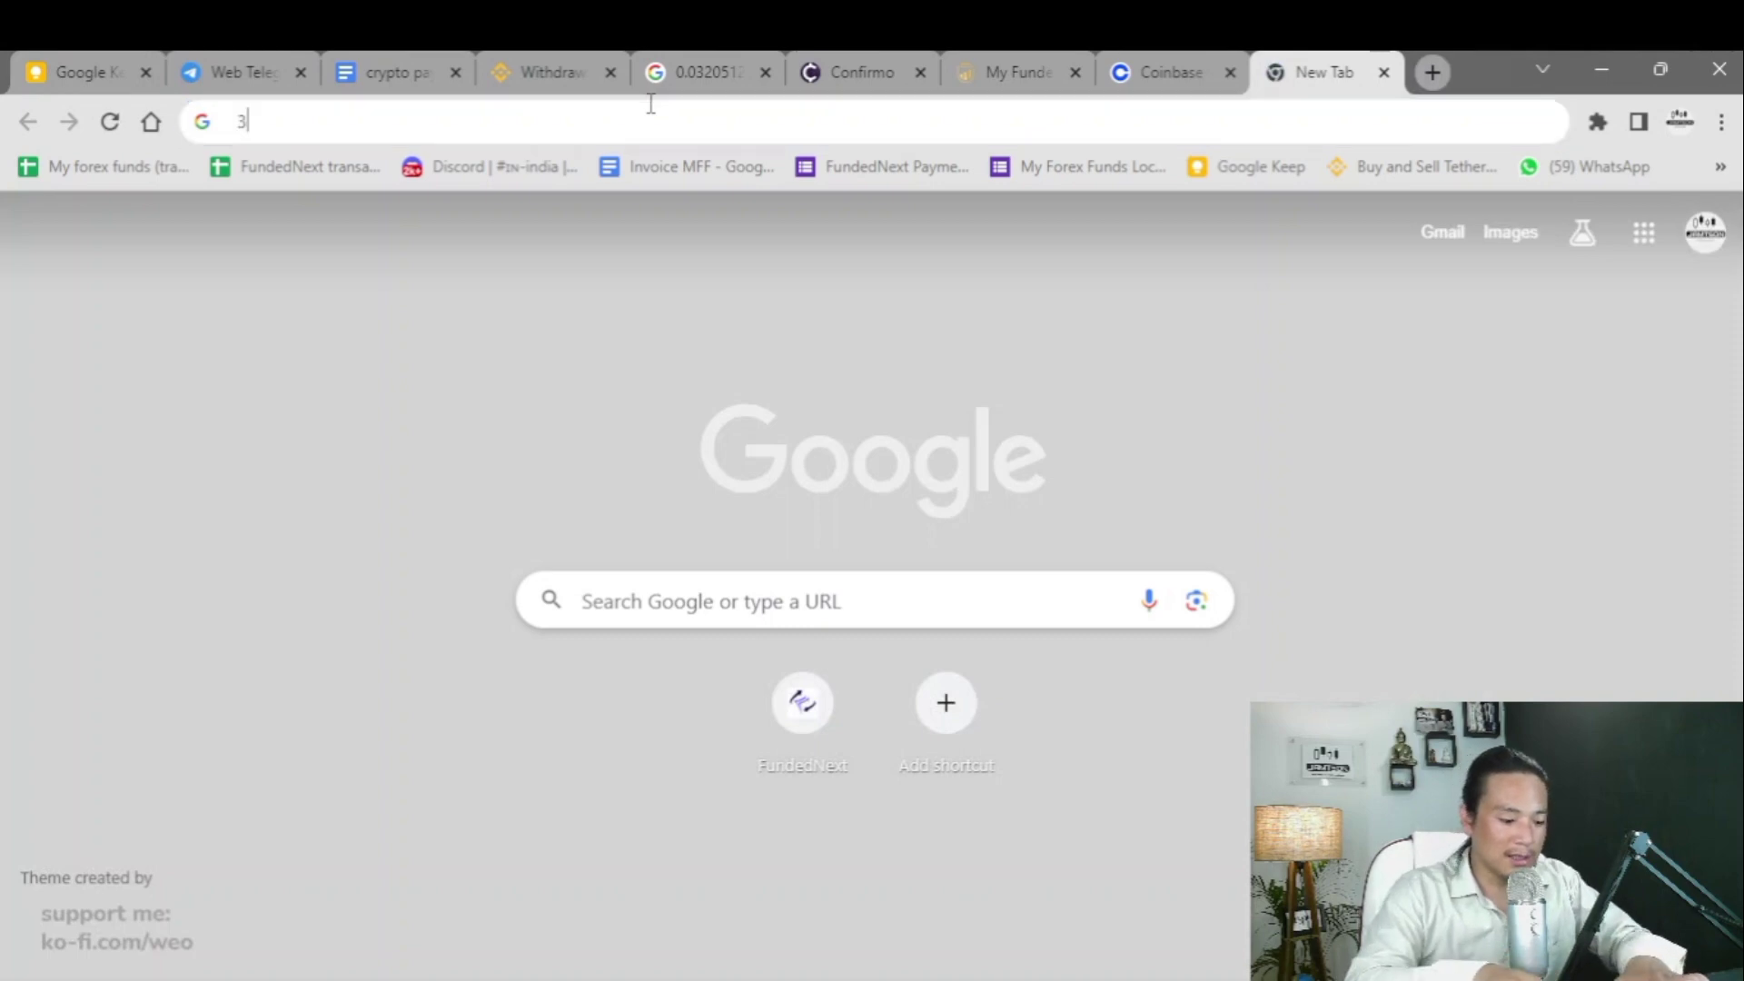
type("3.266")
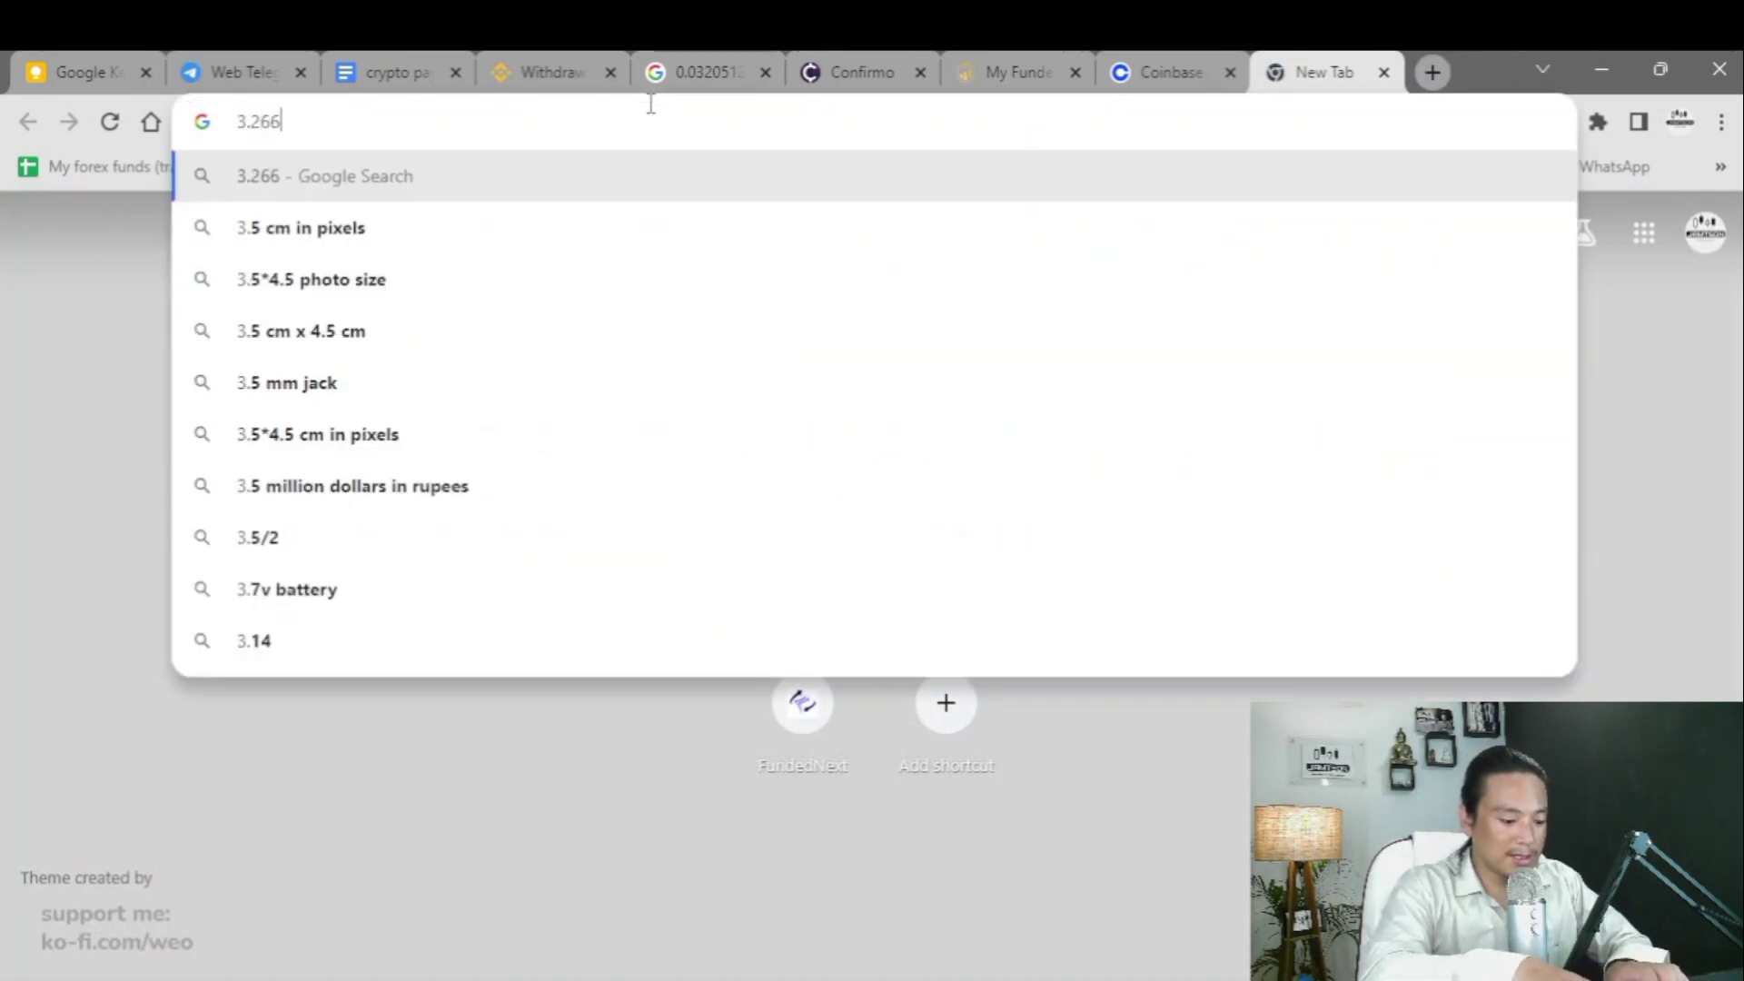
type("1tc in usd")
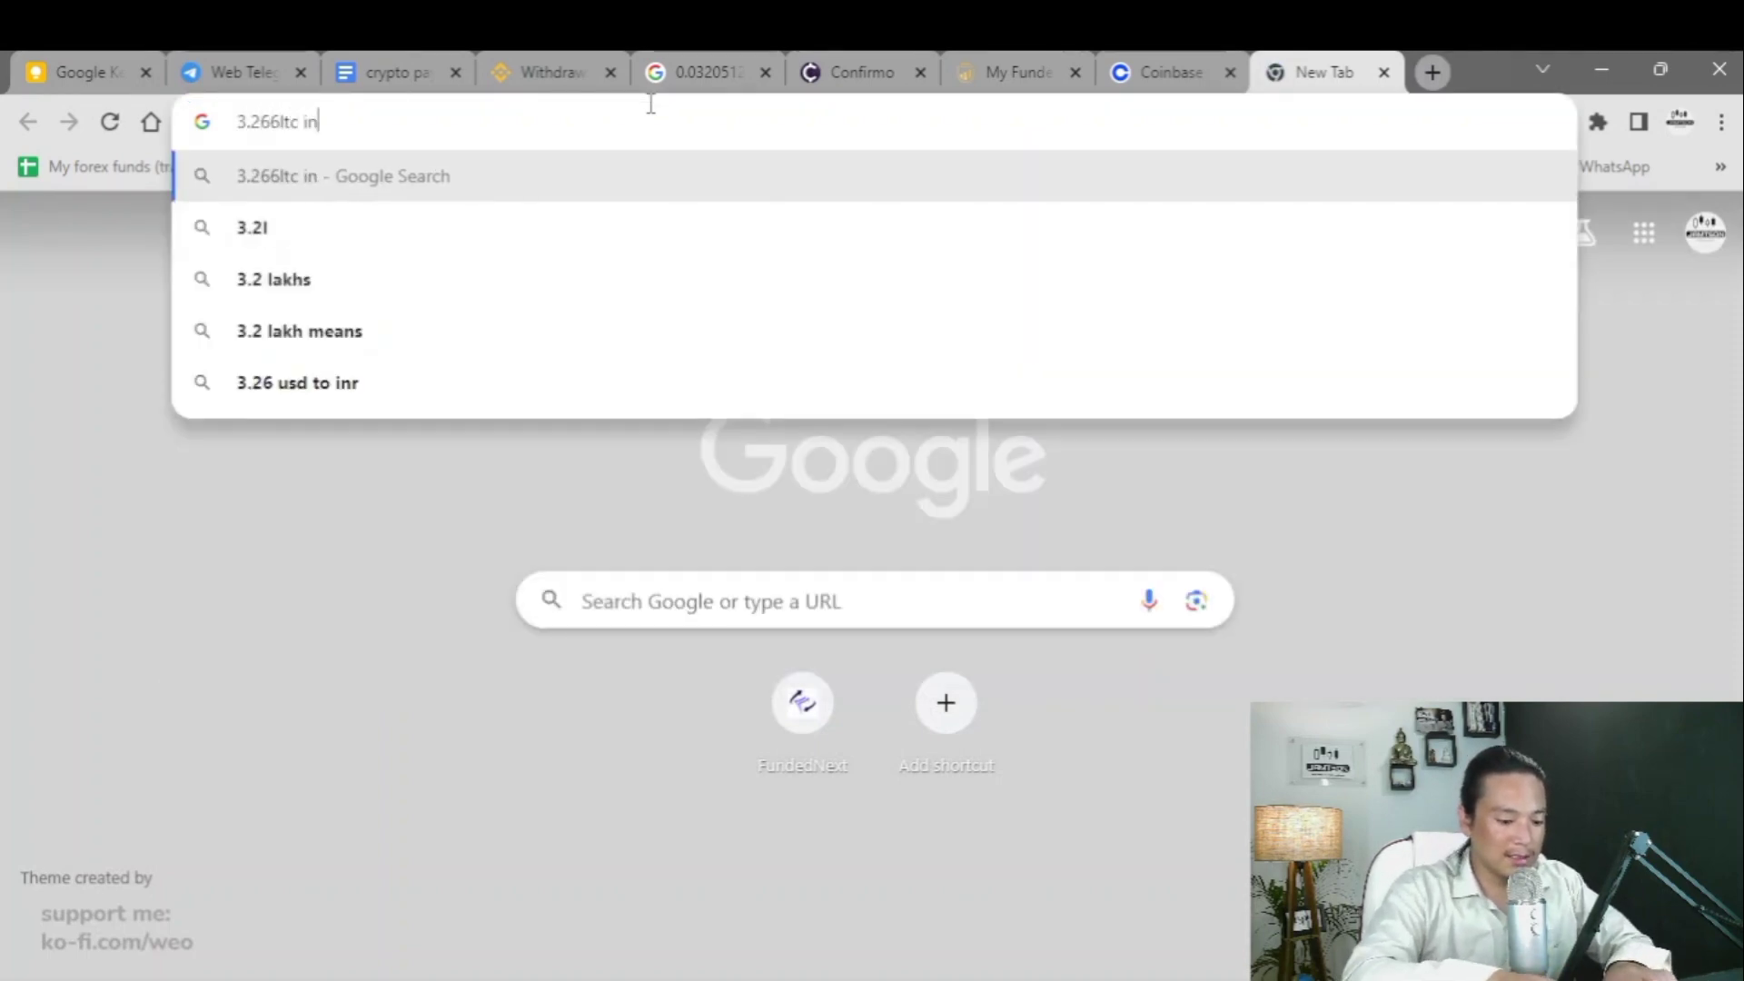
key("Return")
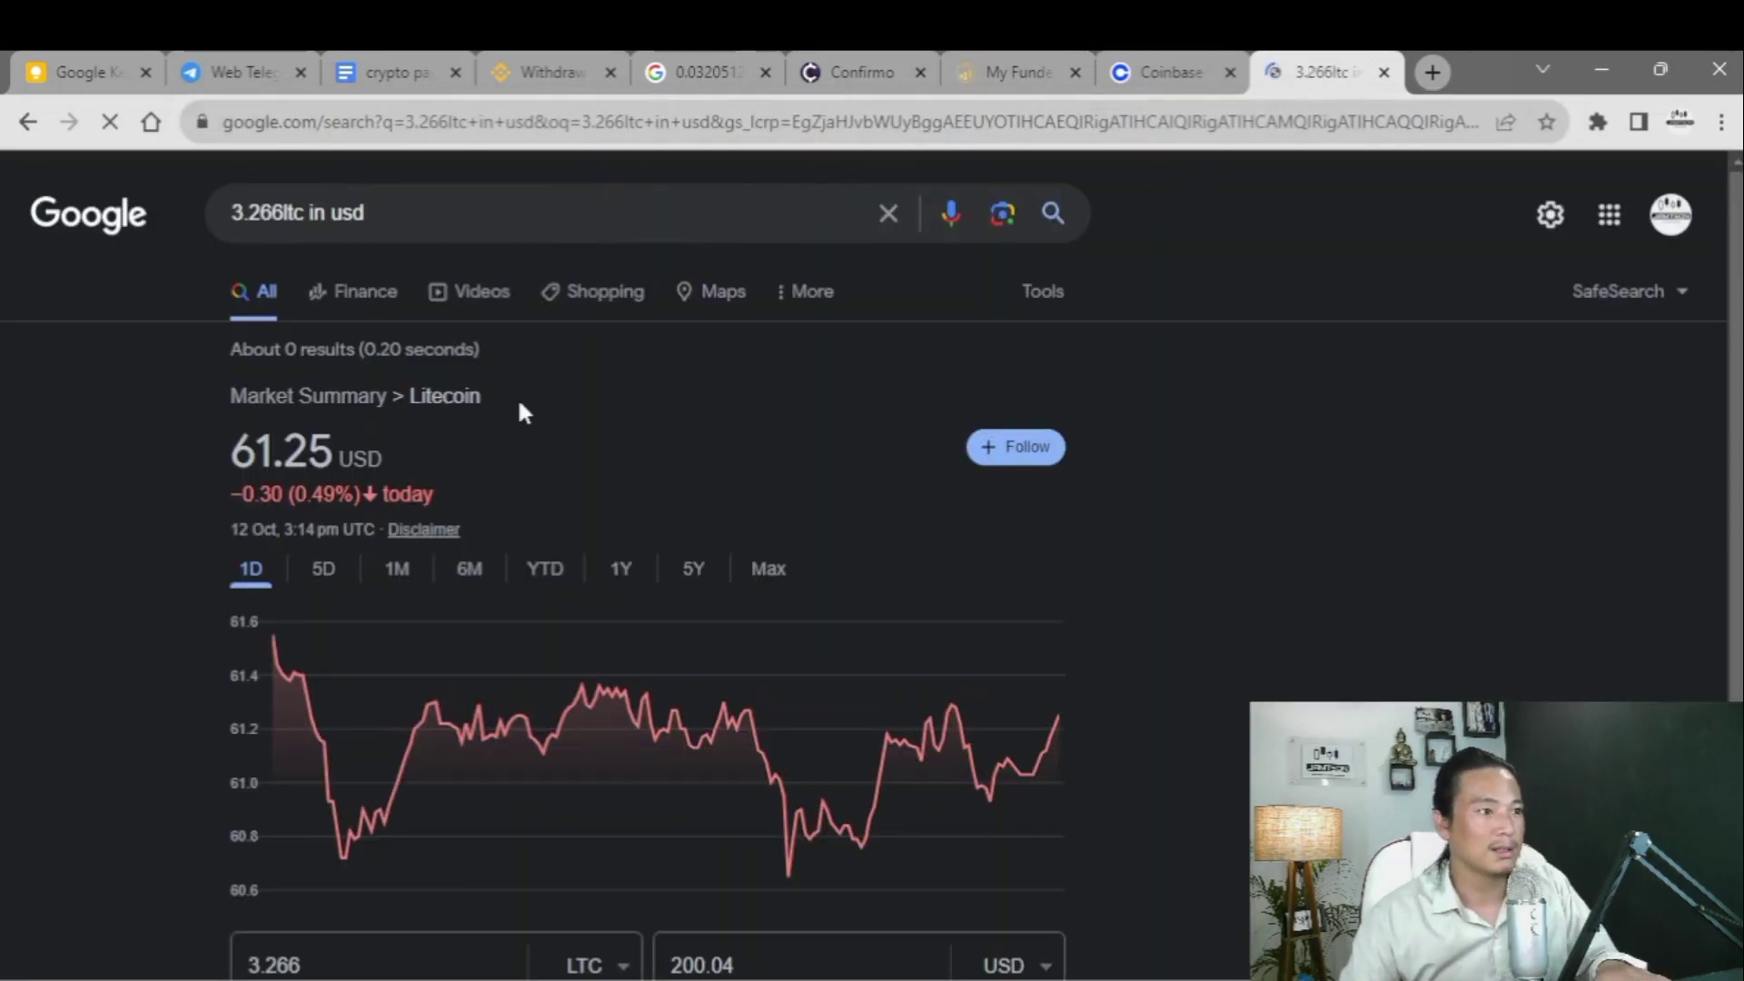
scroll(518, 436, "down", 3)
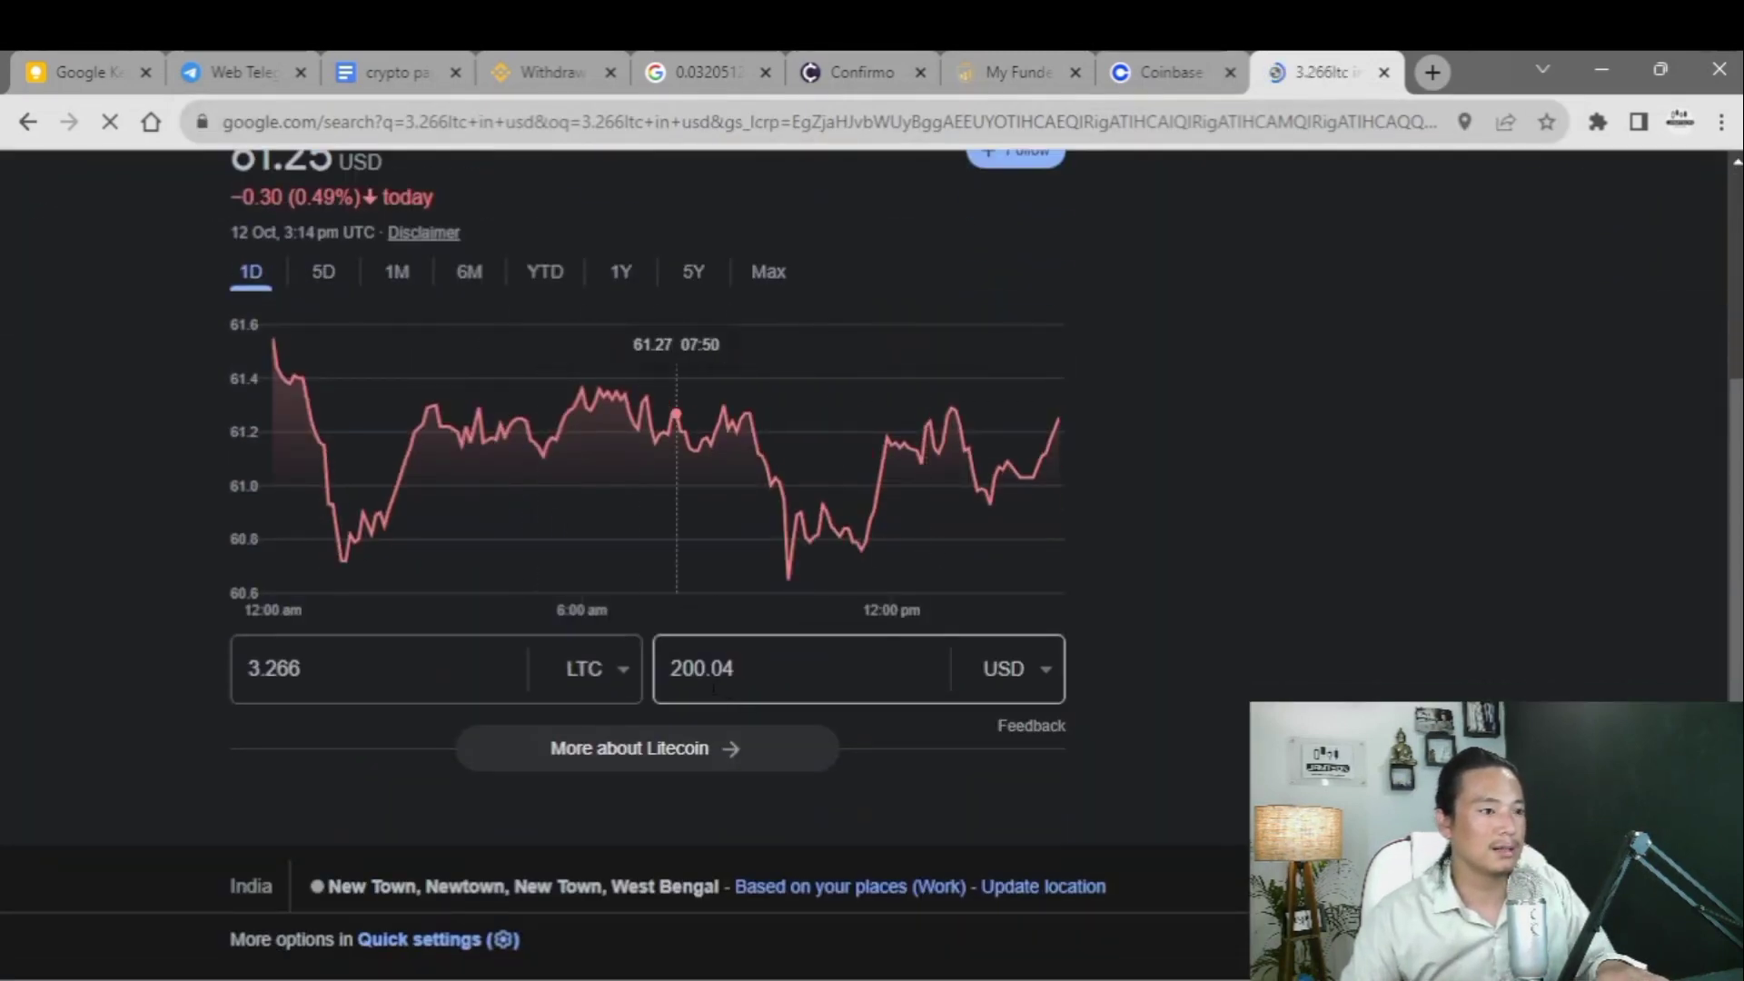
left_click(758, 670)
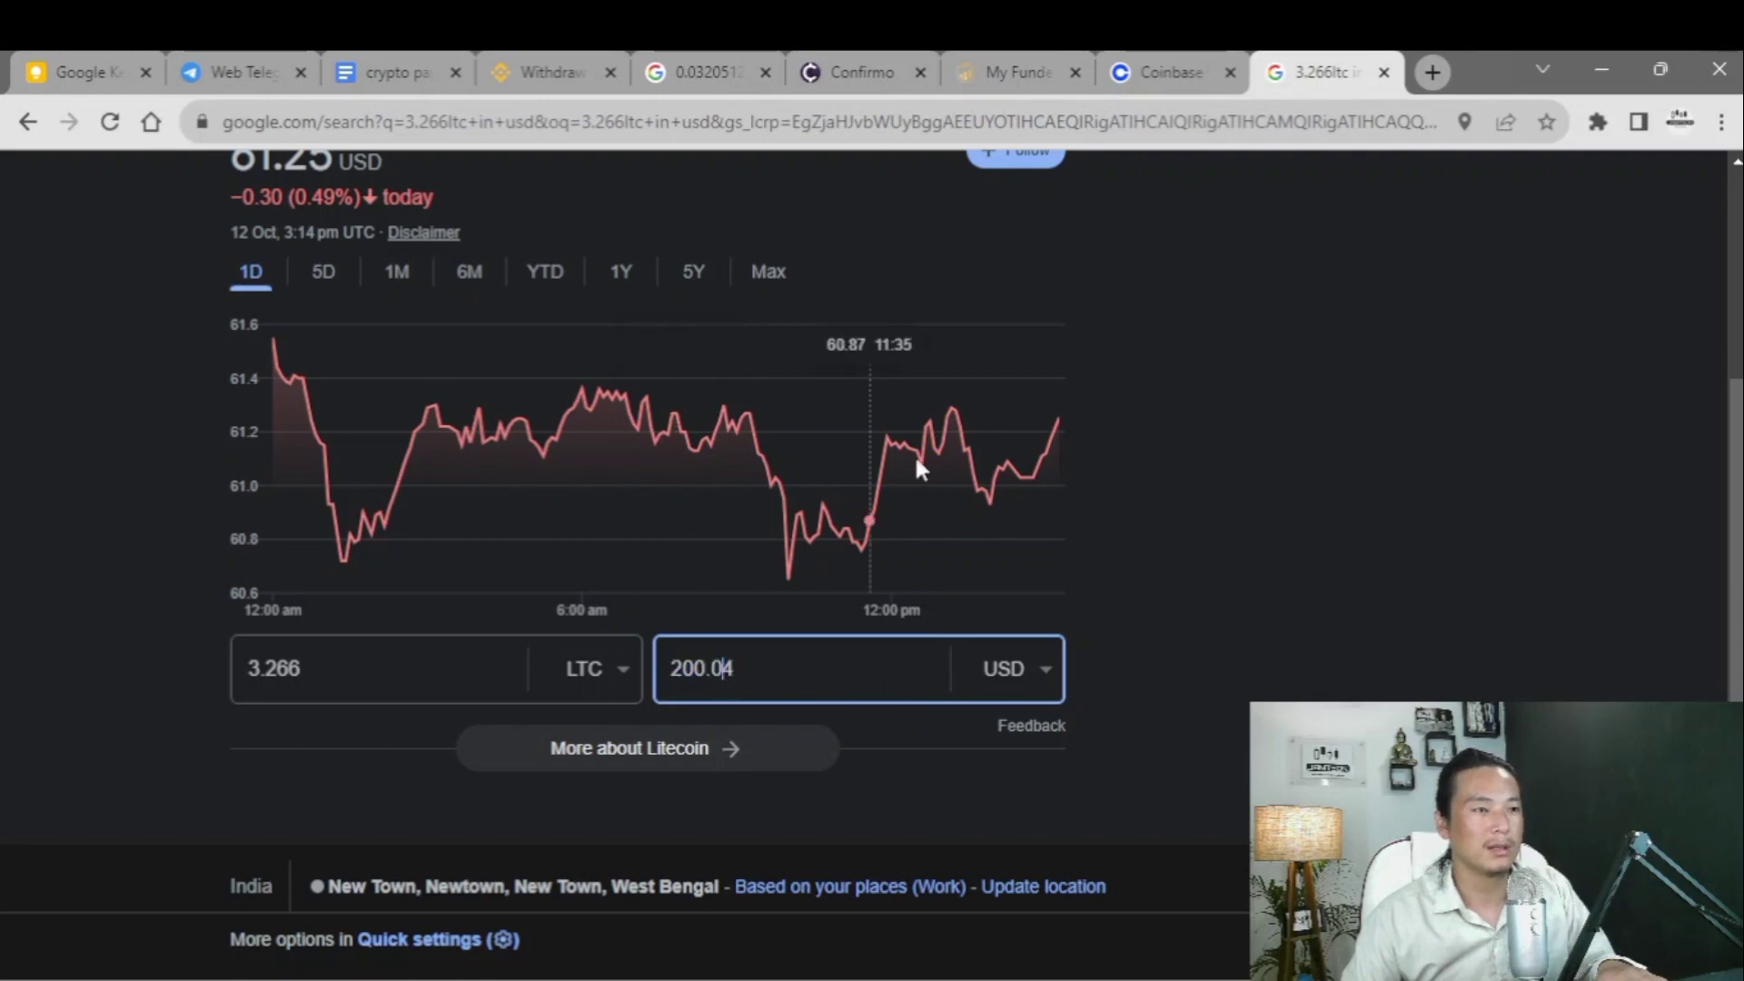
left_click(1161, 71)
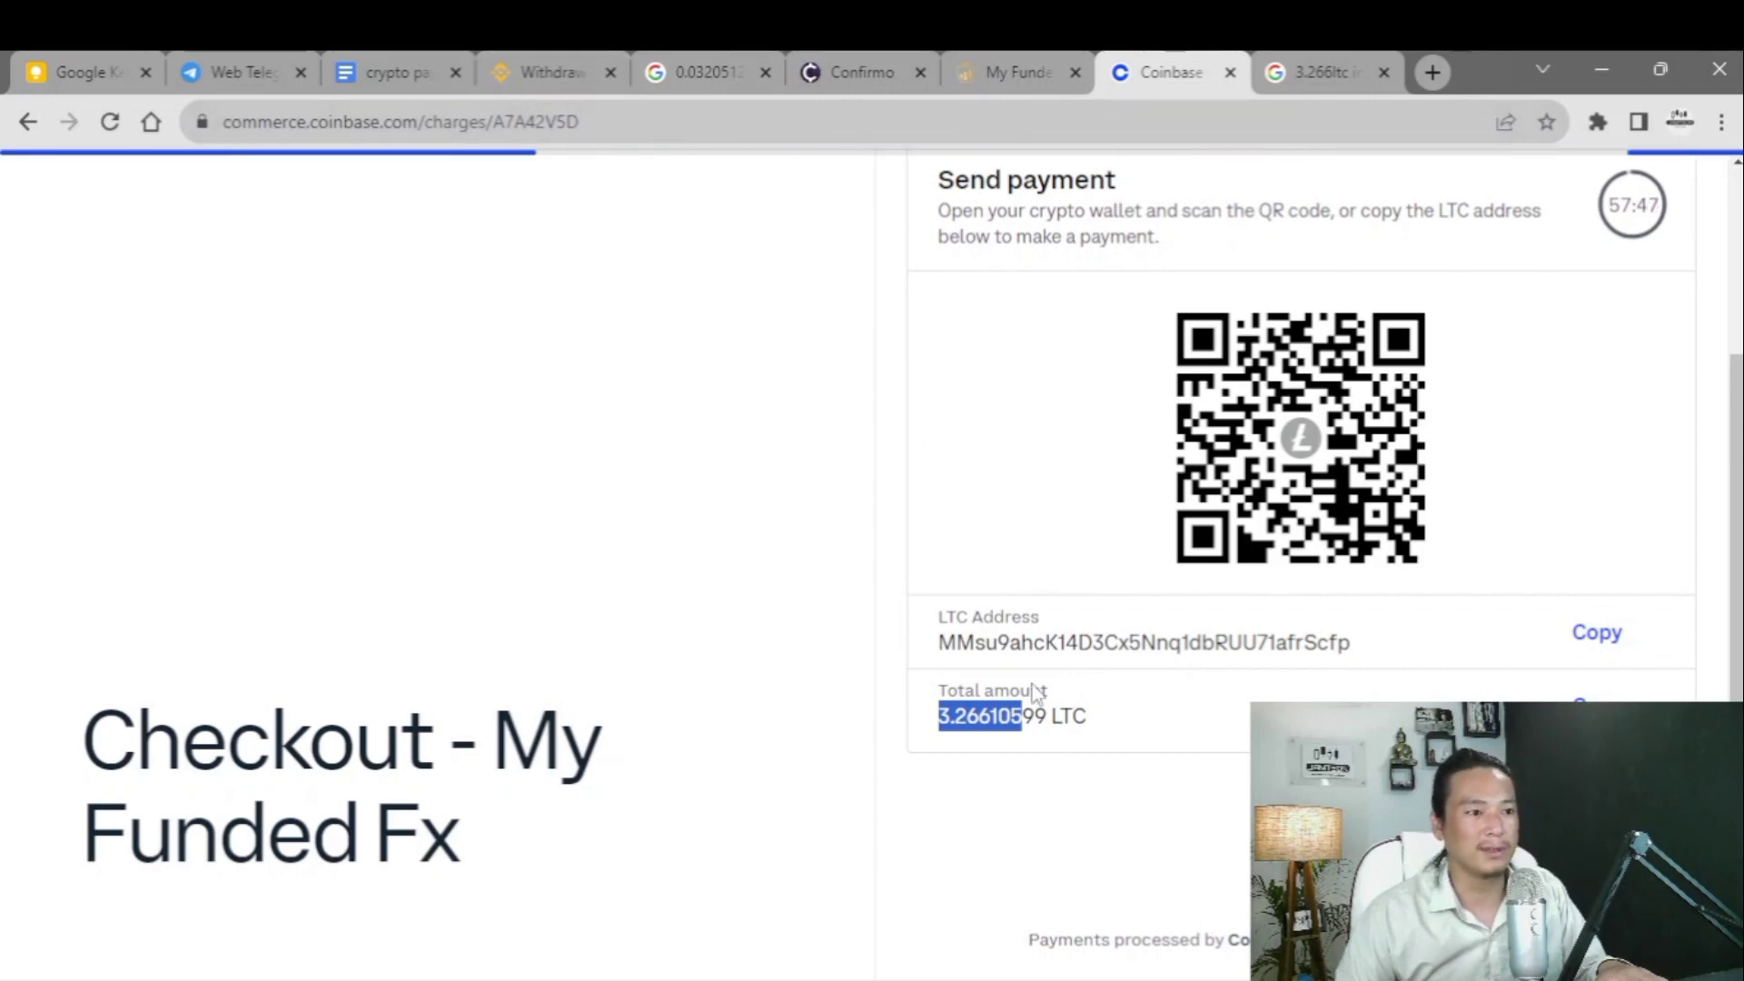
- Recheck the 200.06302 USDT total under the checkout's USDT option
left_click(1119, 725)
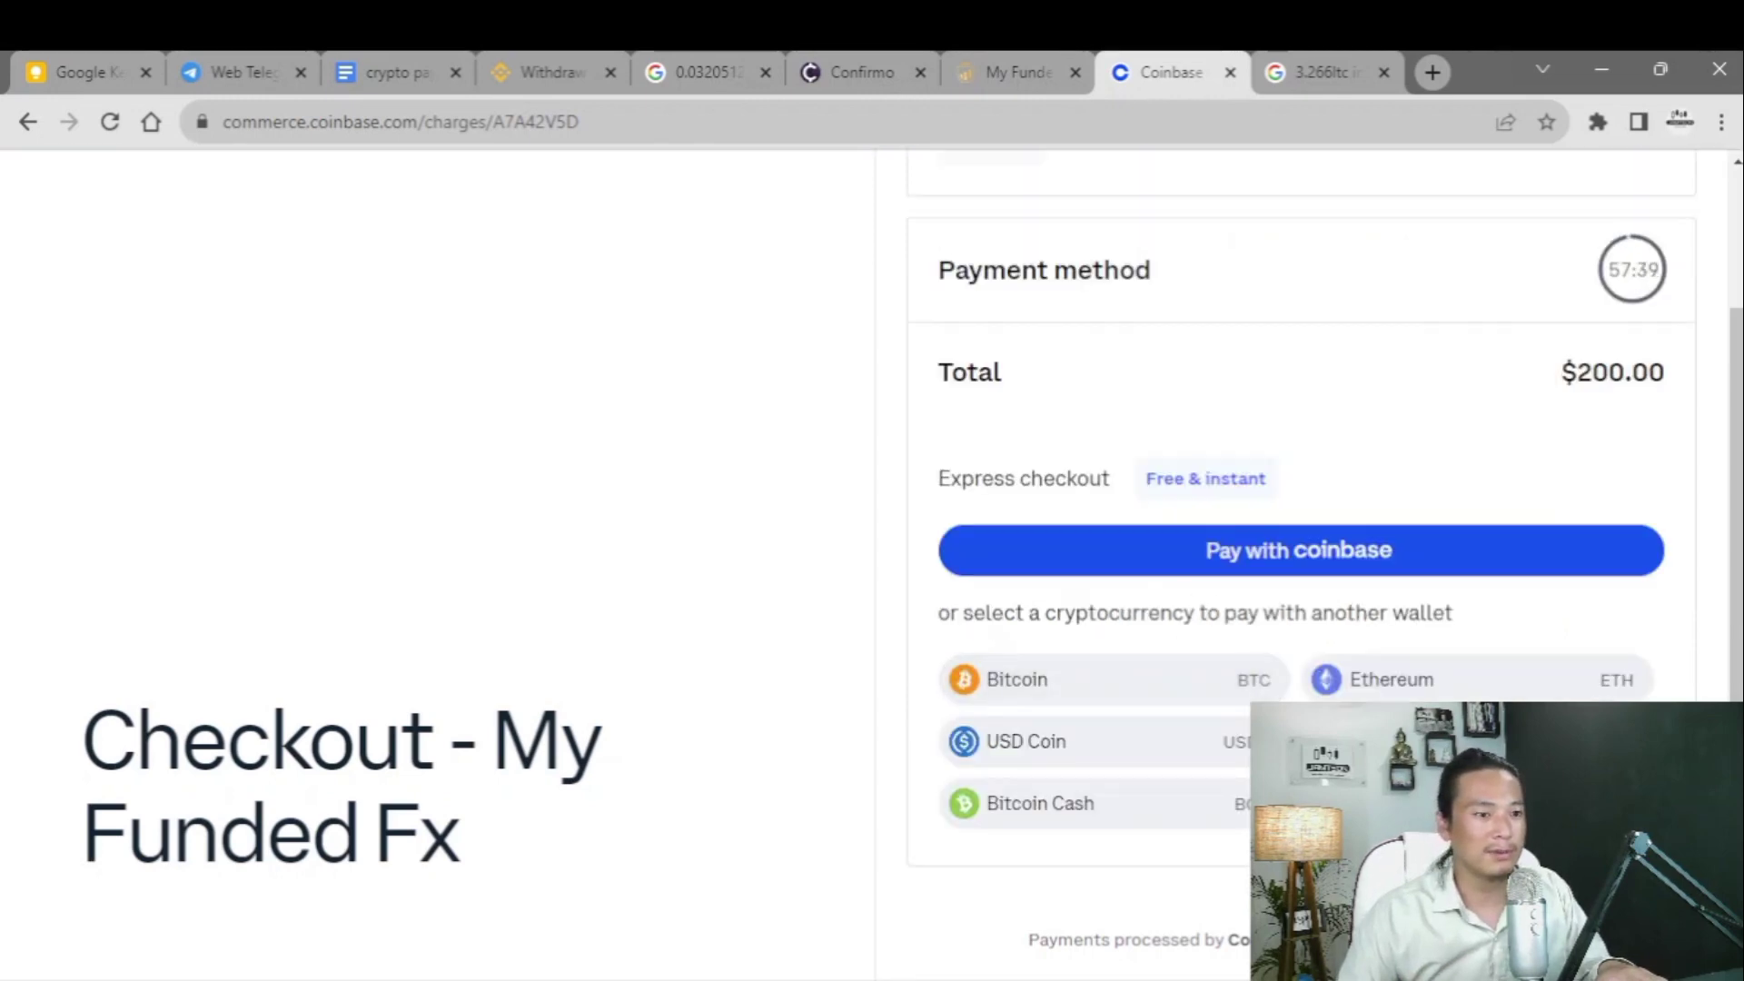
left_click(1478, 741)
scroll(1123, 669, "down", 1)
left_click_drag(930, 789, 1059, 788)
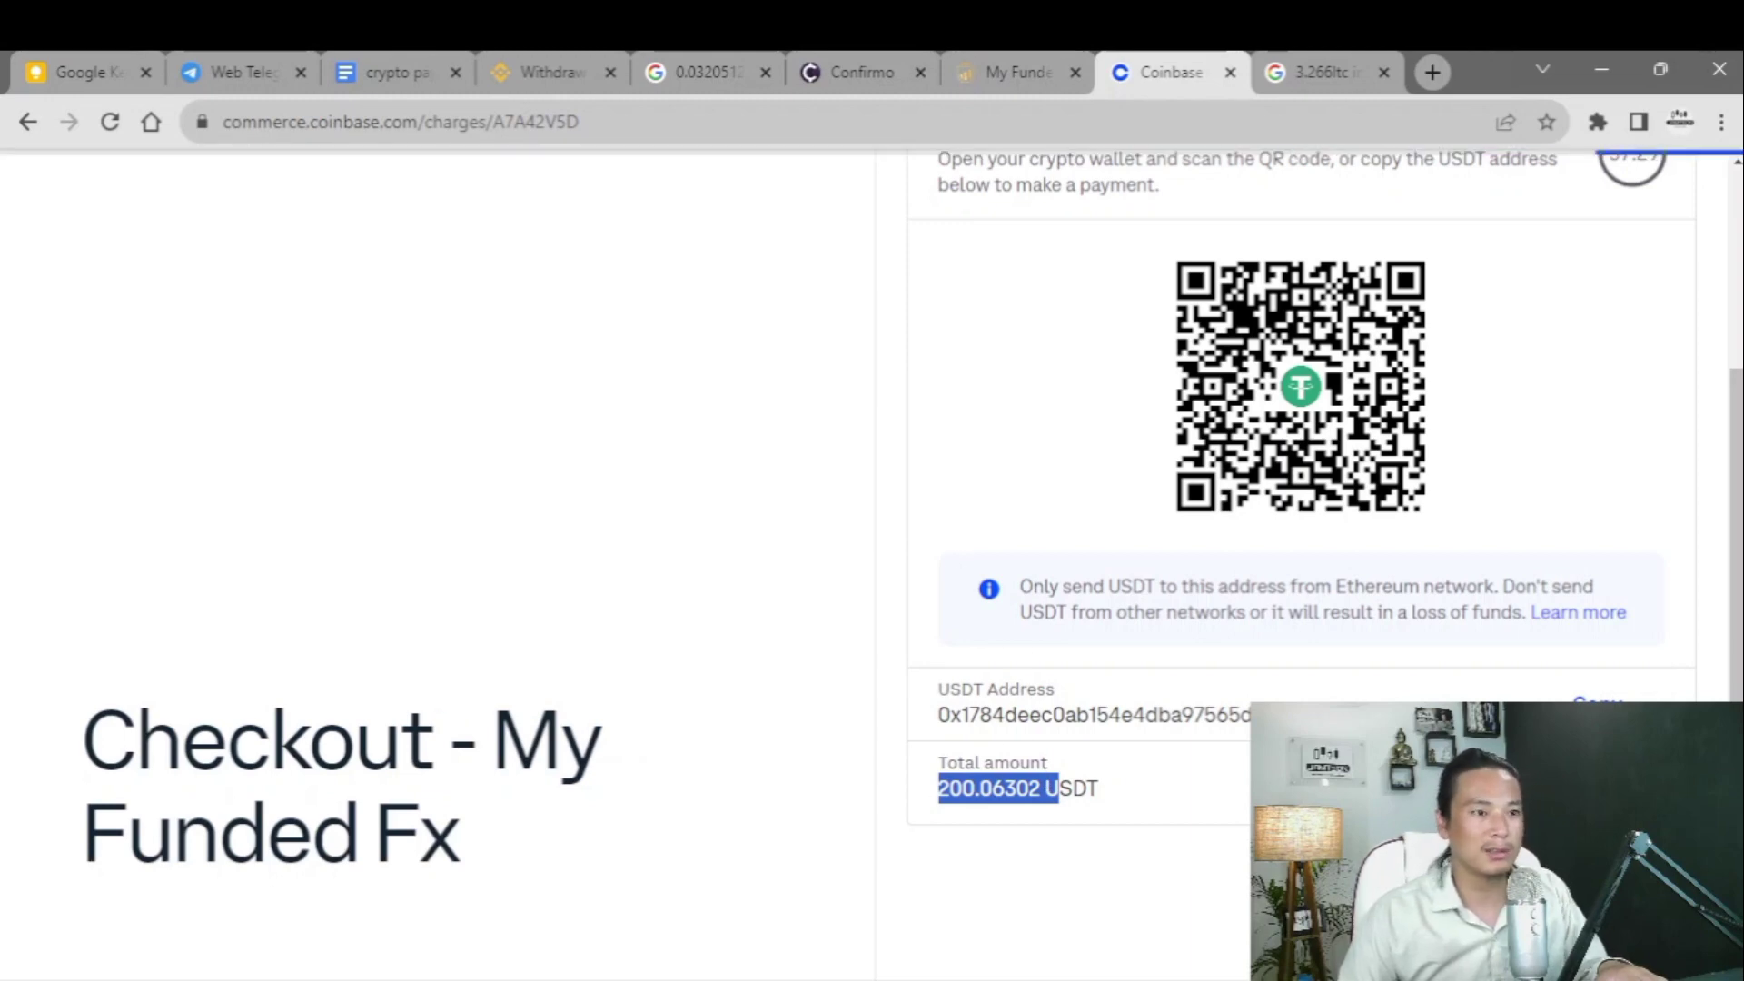
scroll(1218, 657, "up", 4)
scroll(1271, 673, "down", 4)
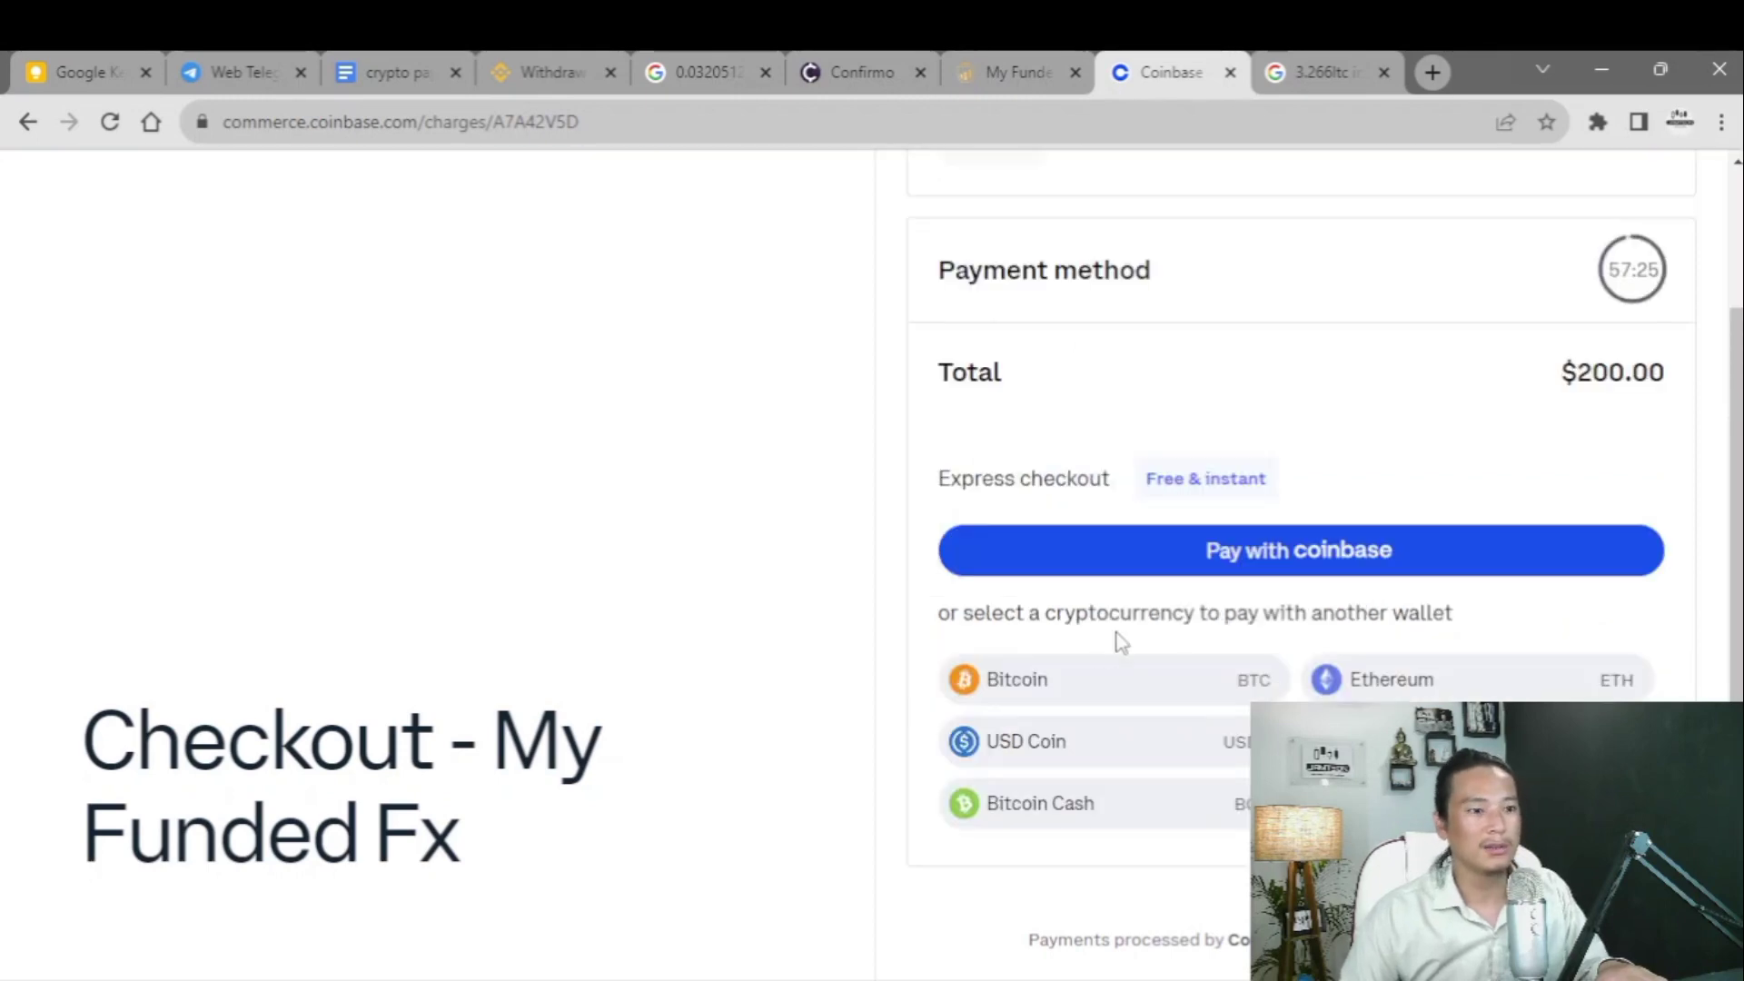
- Switch back to Litecoin and copy the LTC payment address
left_click(1477, 803)
scroll(1118, 670, "down", 1)
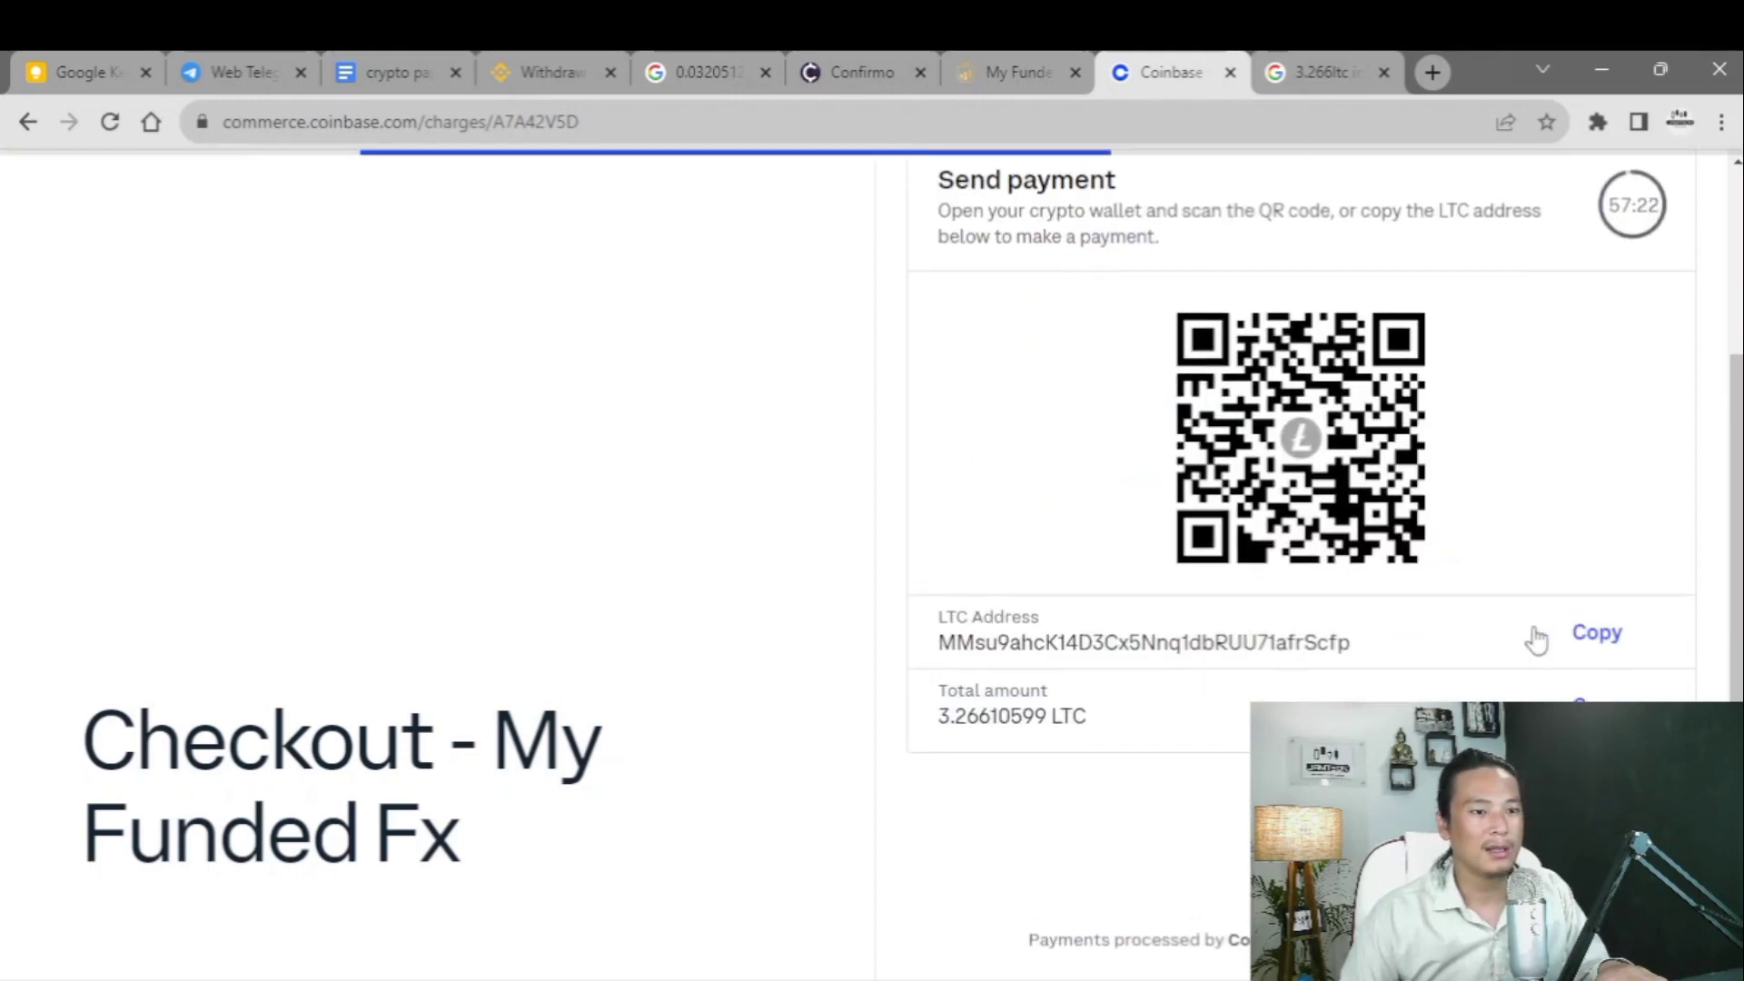
left_click(1599, 633)
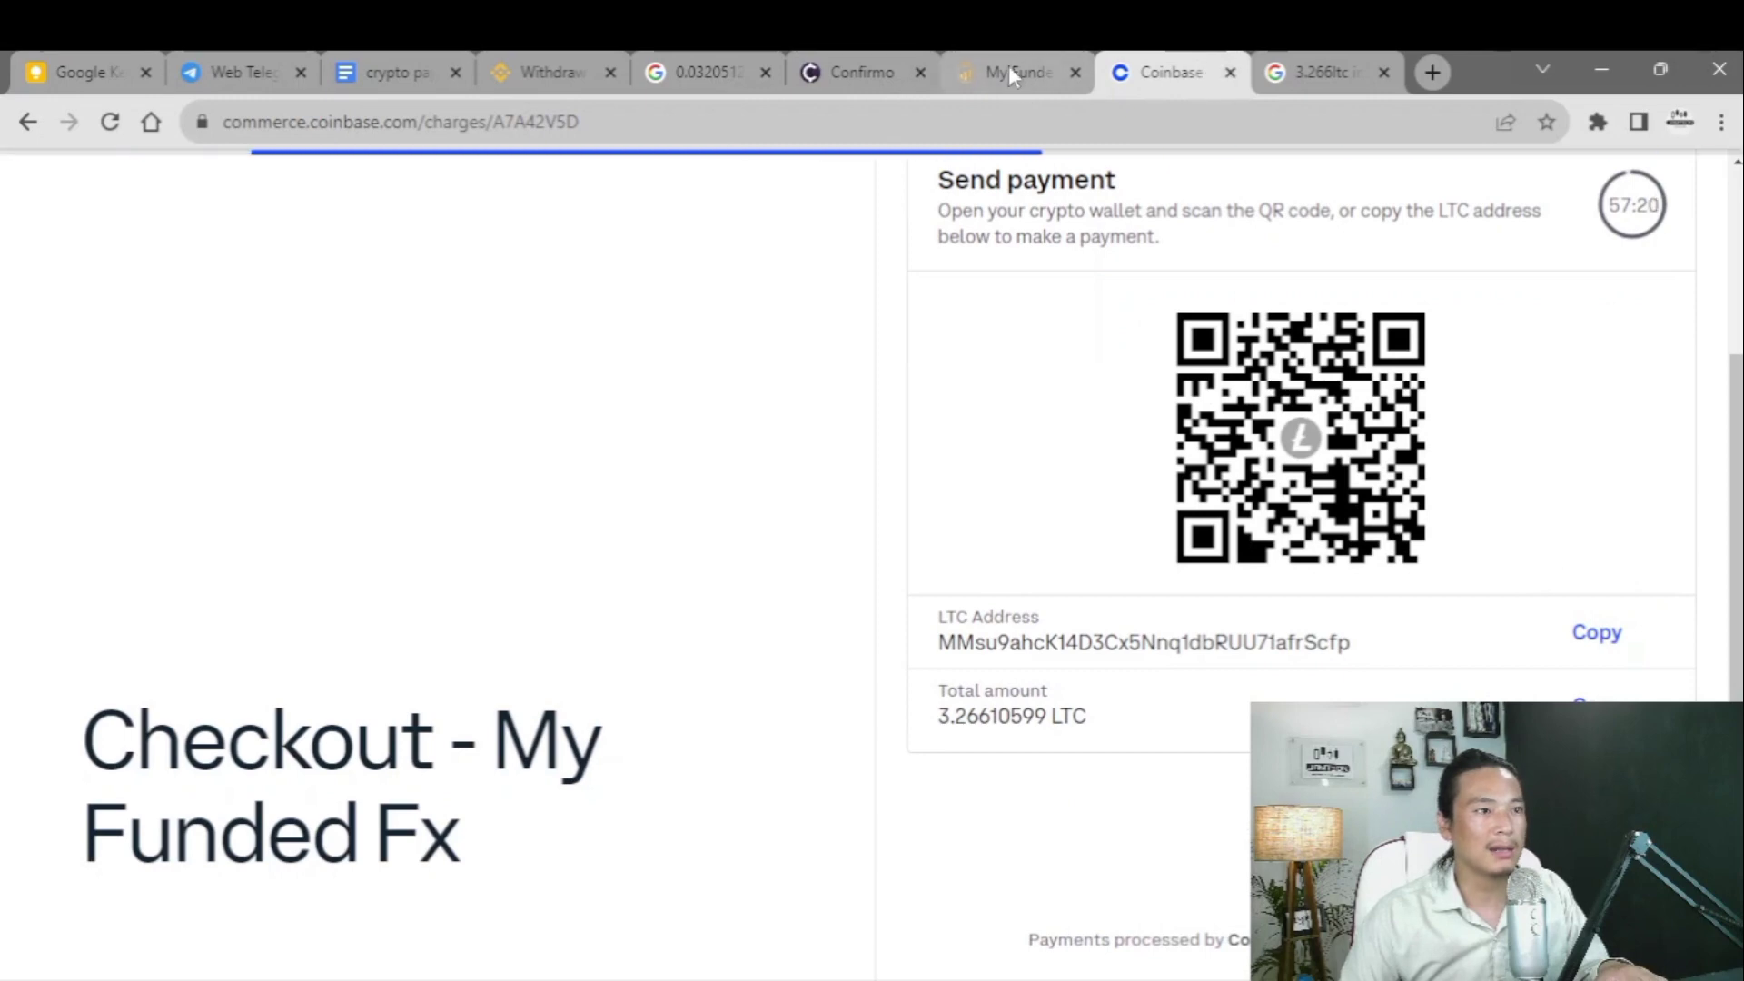
left_click(1018, 71)
- Change Binance's withdrawal coin to LTC and paste the checkout's Litecoin address
left_click(581, 72)
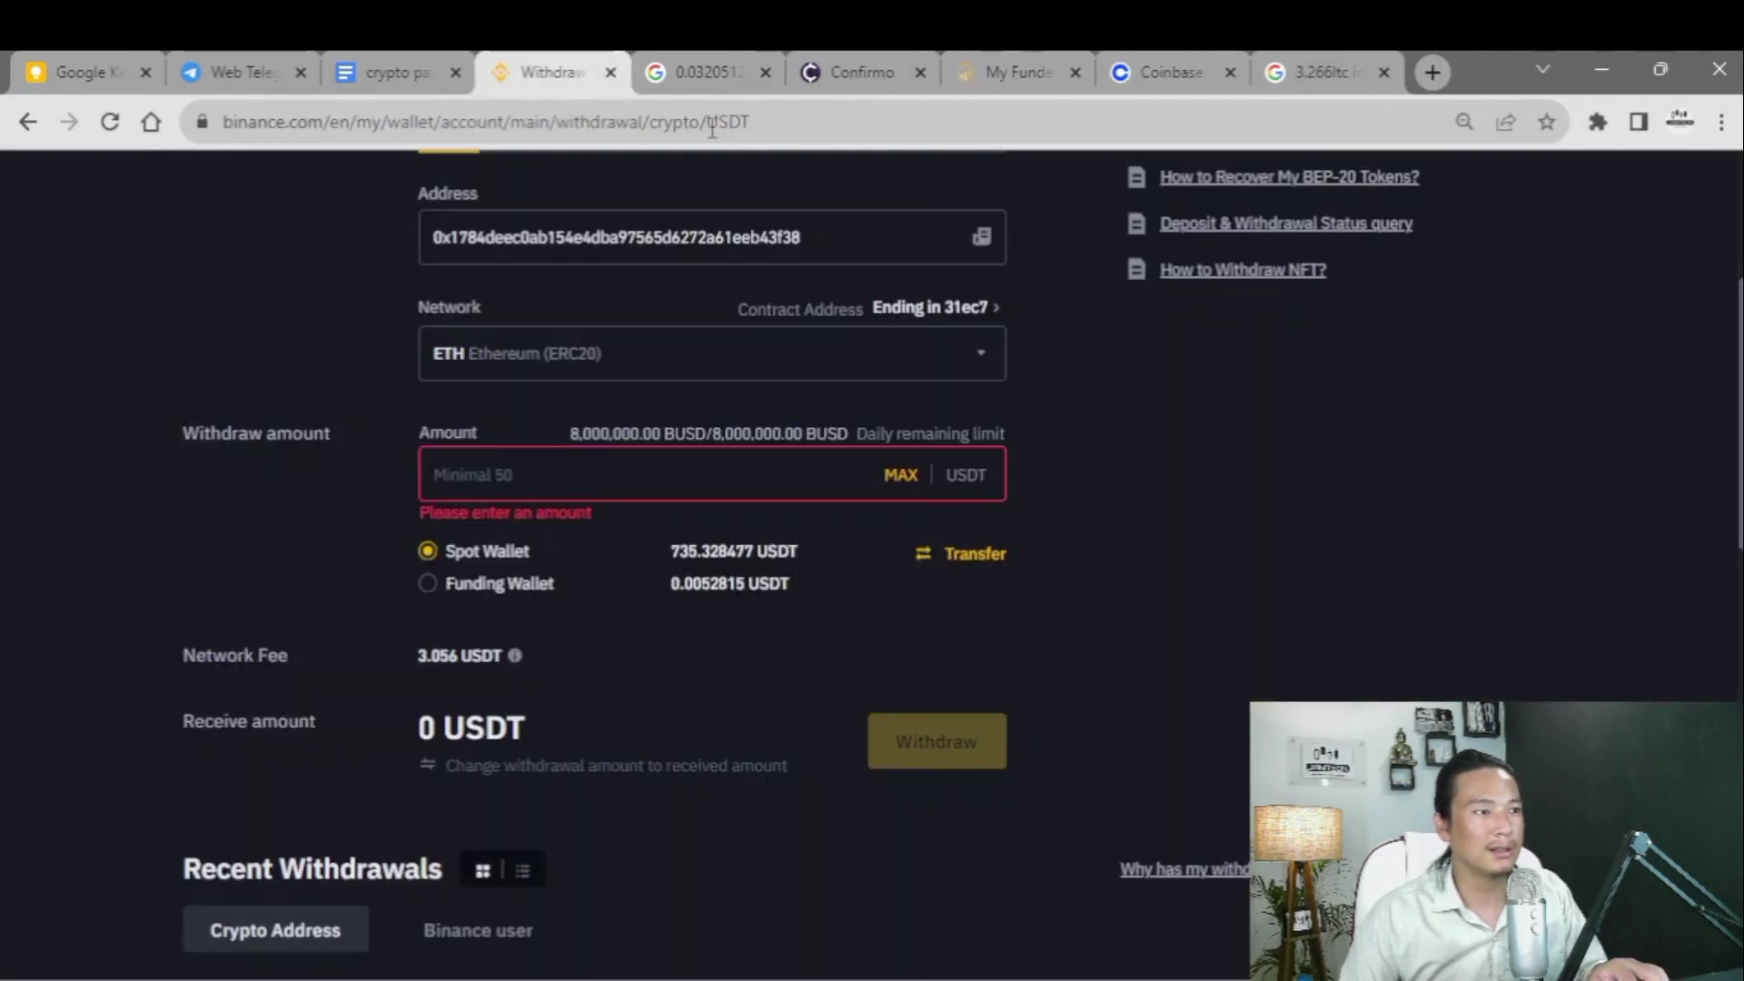
scroll(567, 431, "up", 4)
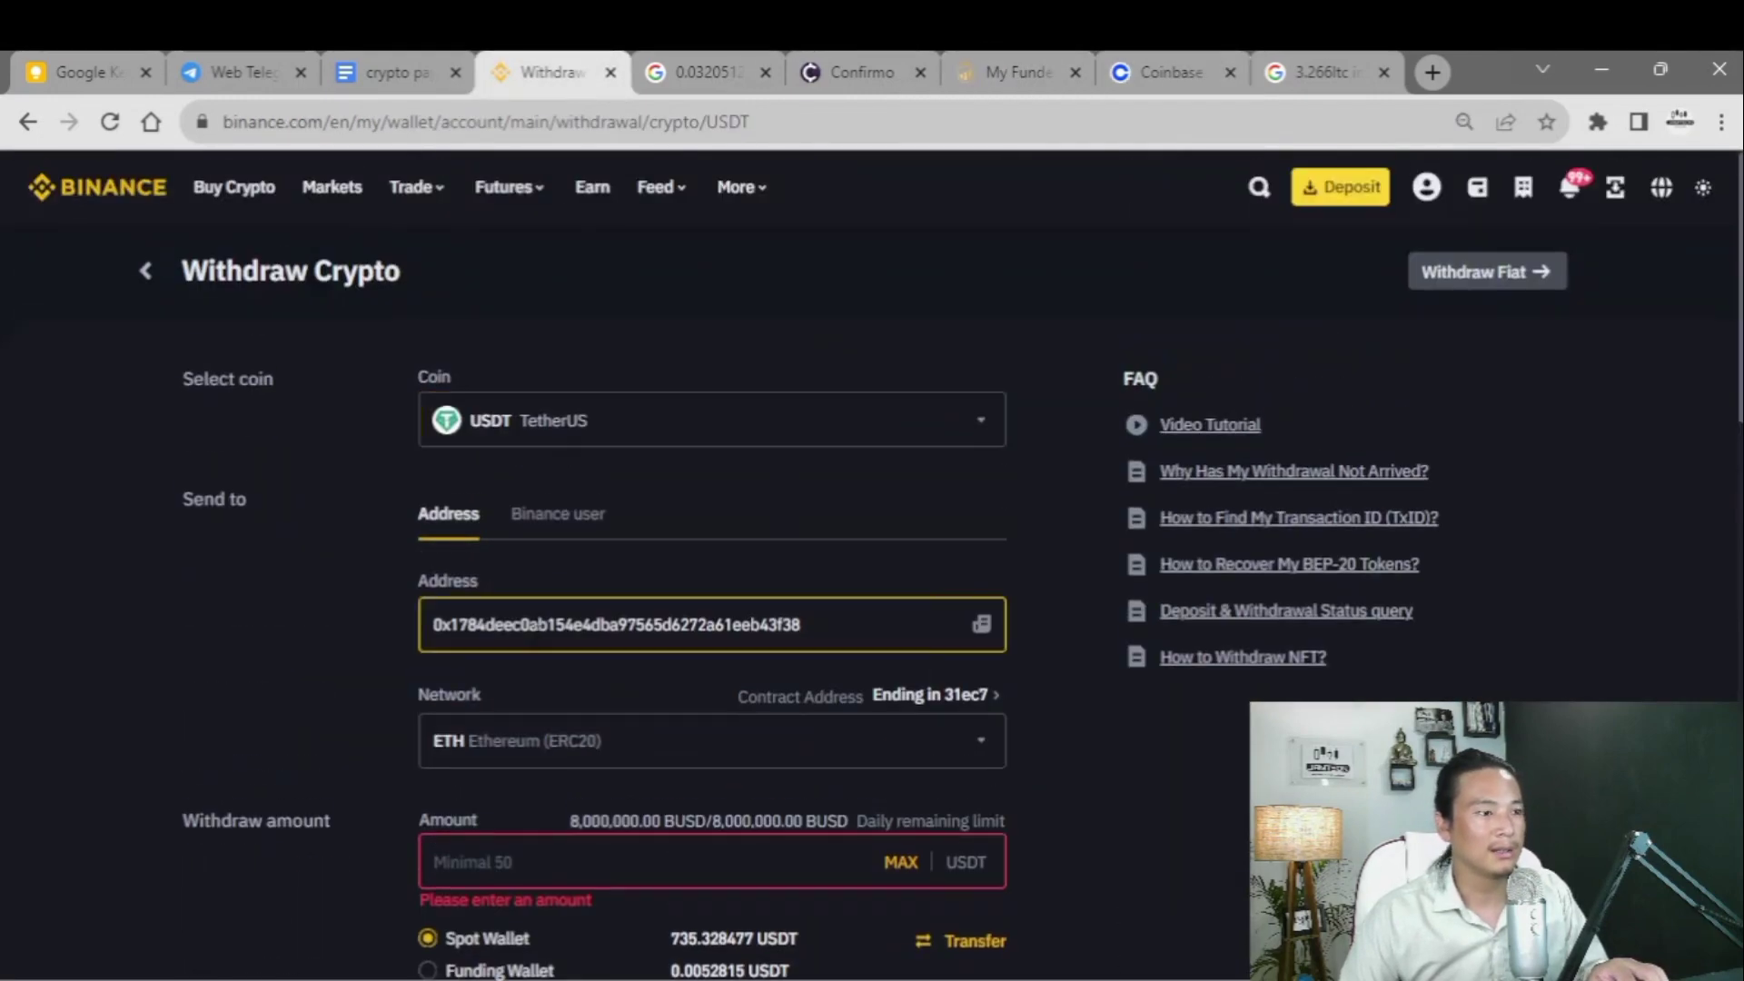
double_click(538, 624)
left_click(770, 419)
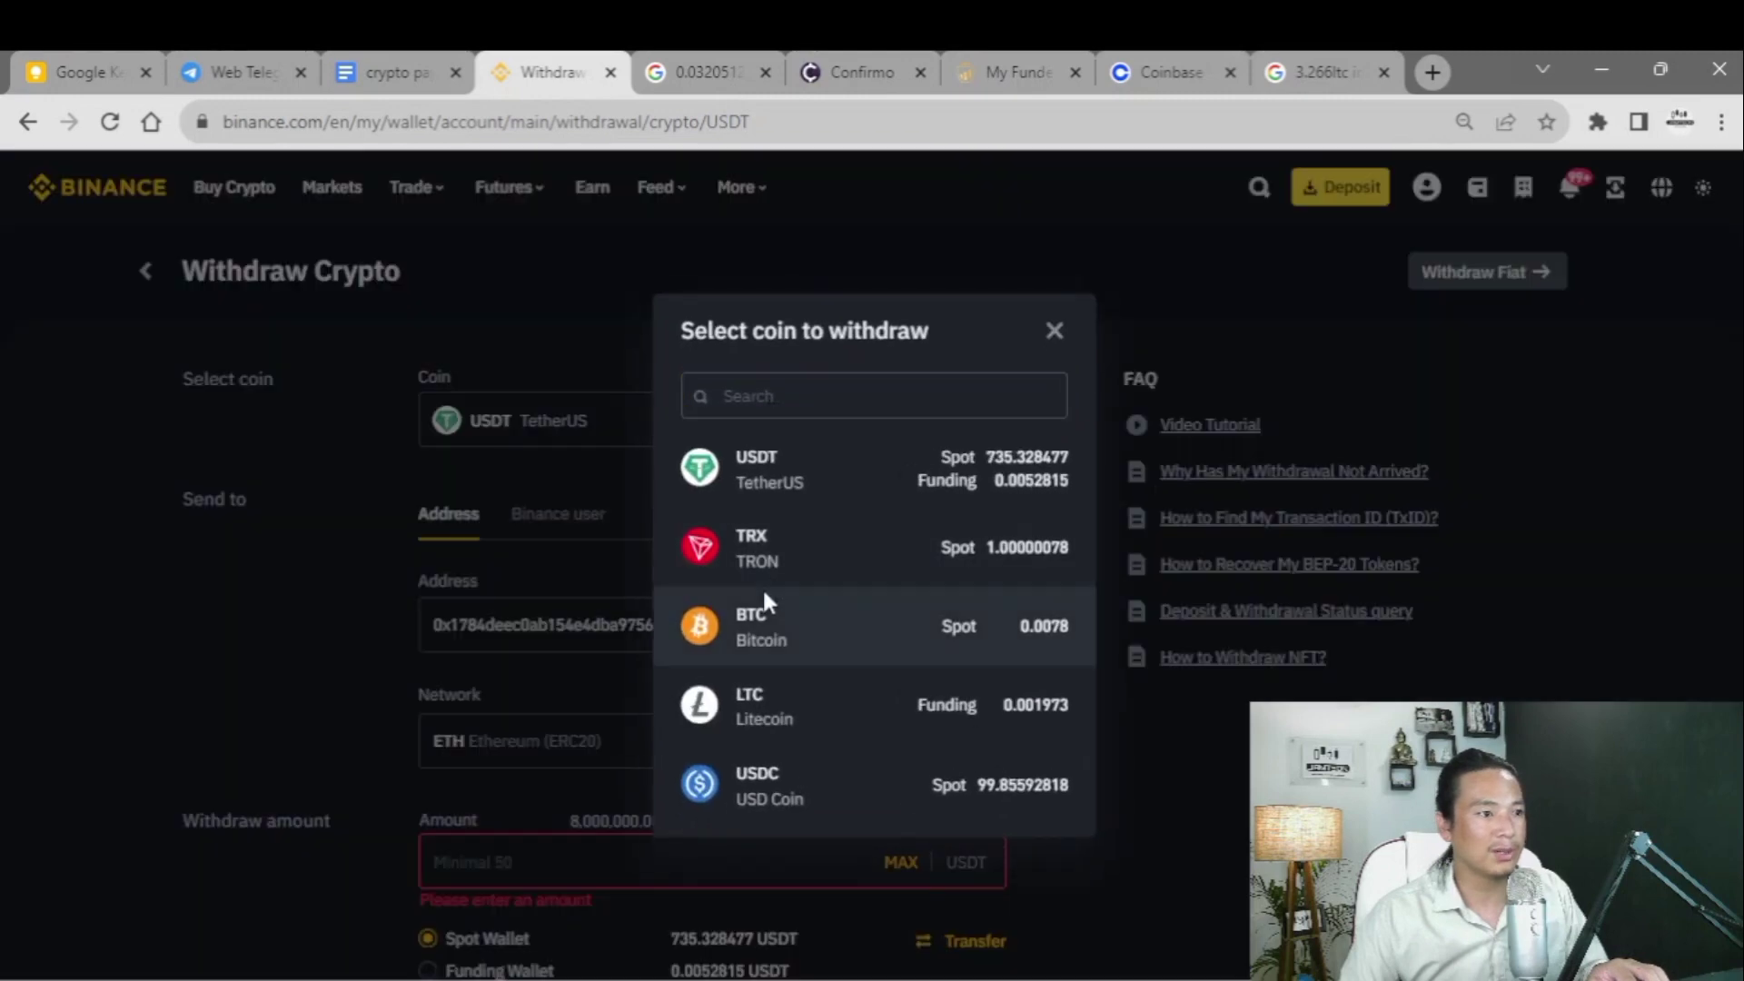
left_click(758, 705)
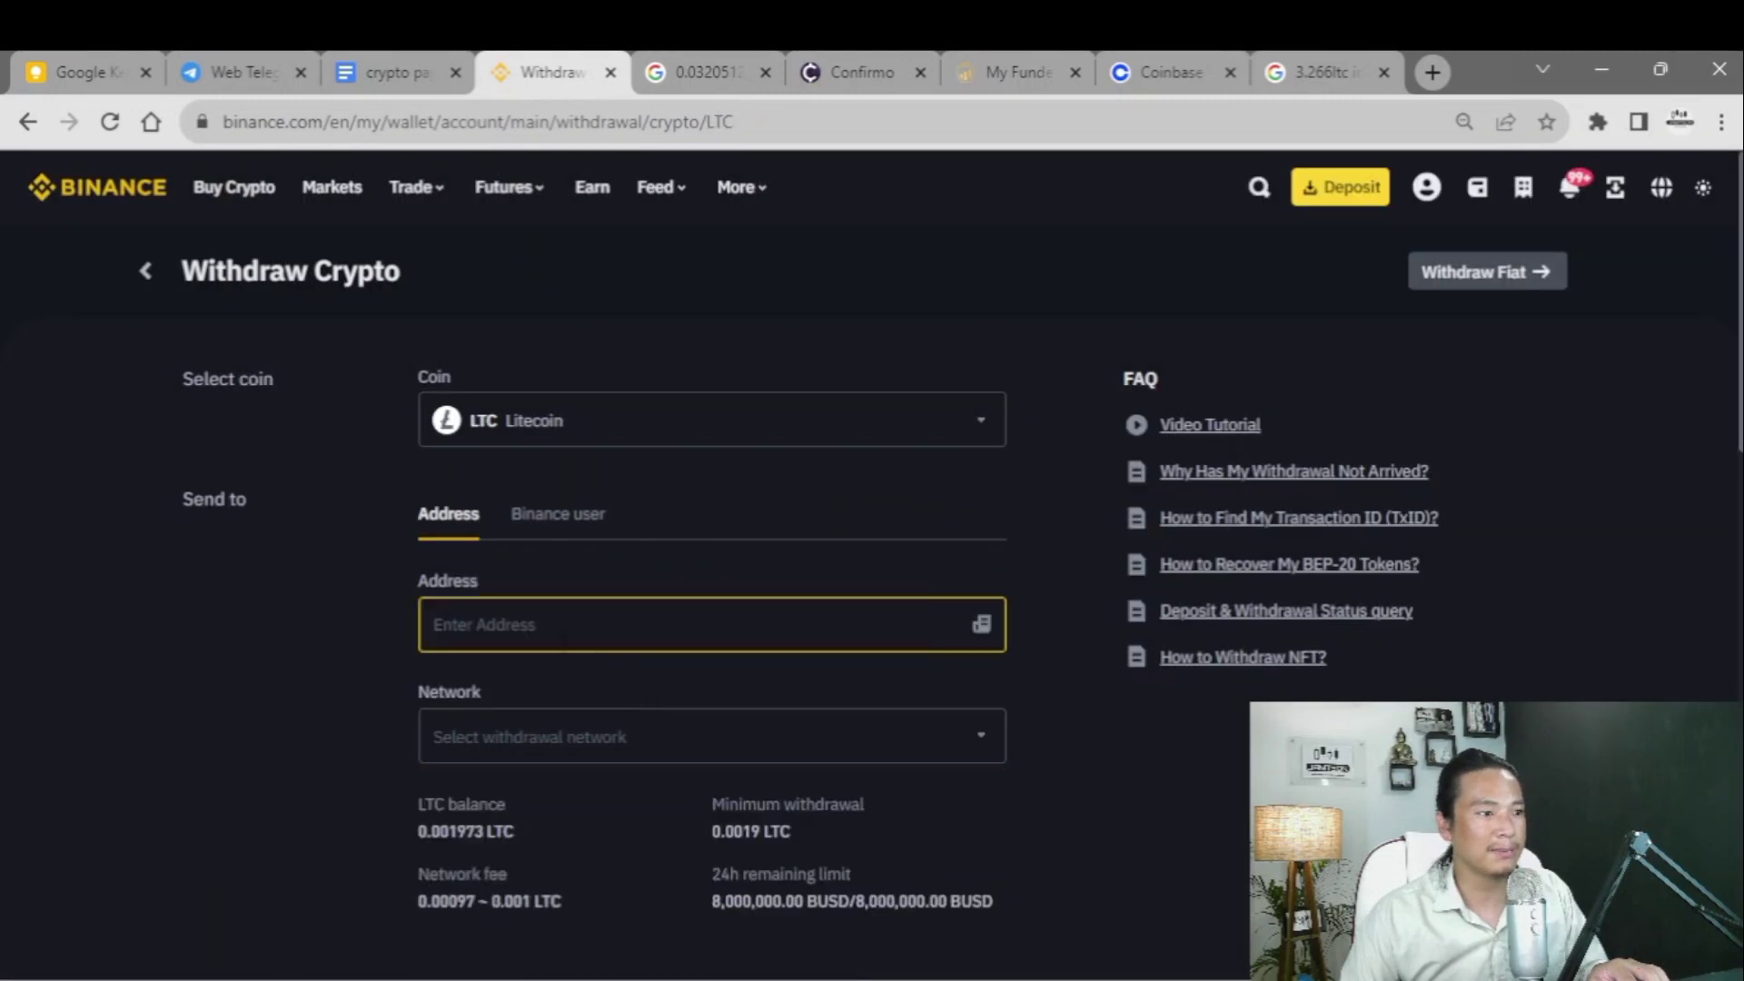
key("ctrl+v")
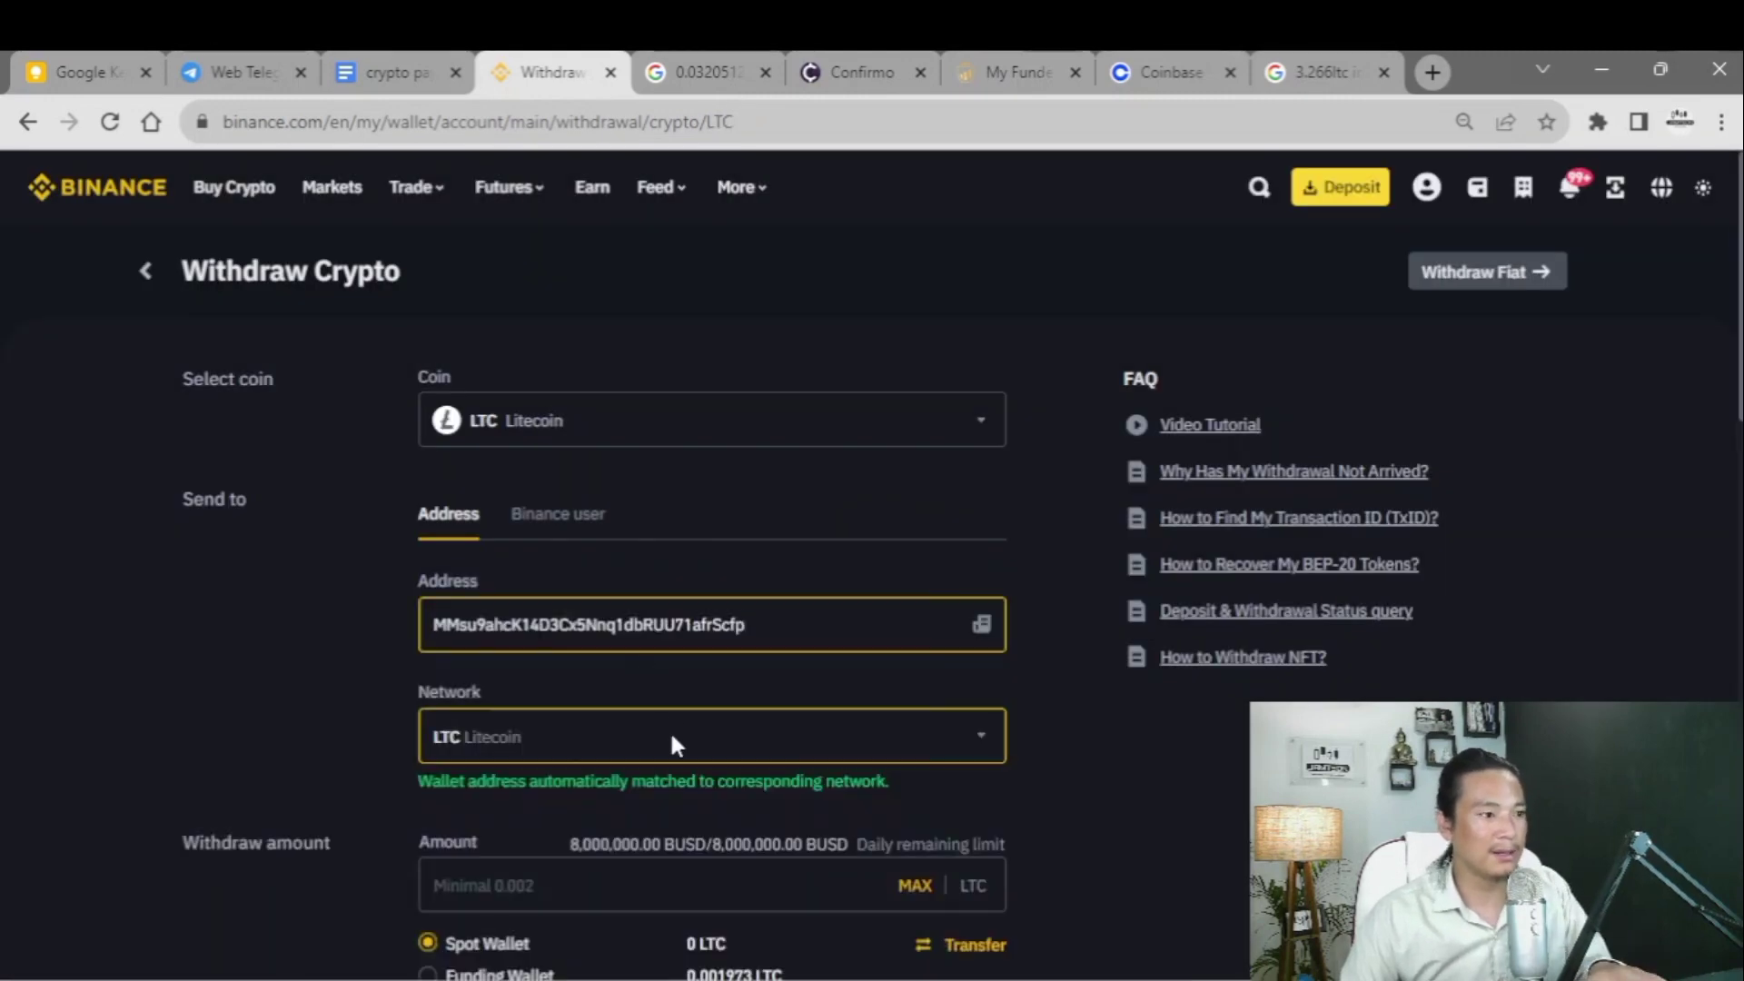
- Enter the 3.26610599 LTC amount copied from Coinbase and note the 0.001 LTC network fee
scroll(566, 736, "down", 3)
left_click(477, 627)
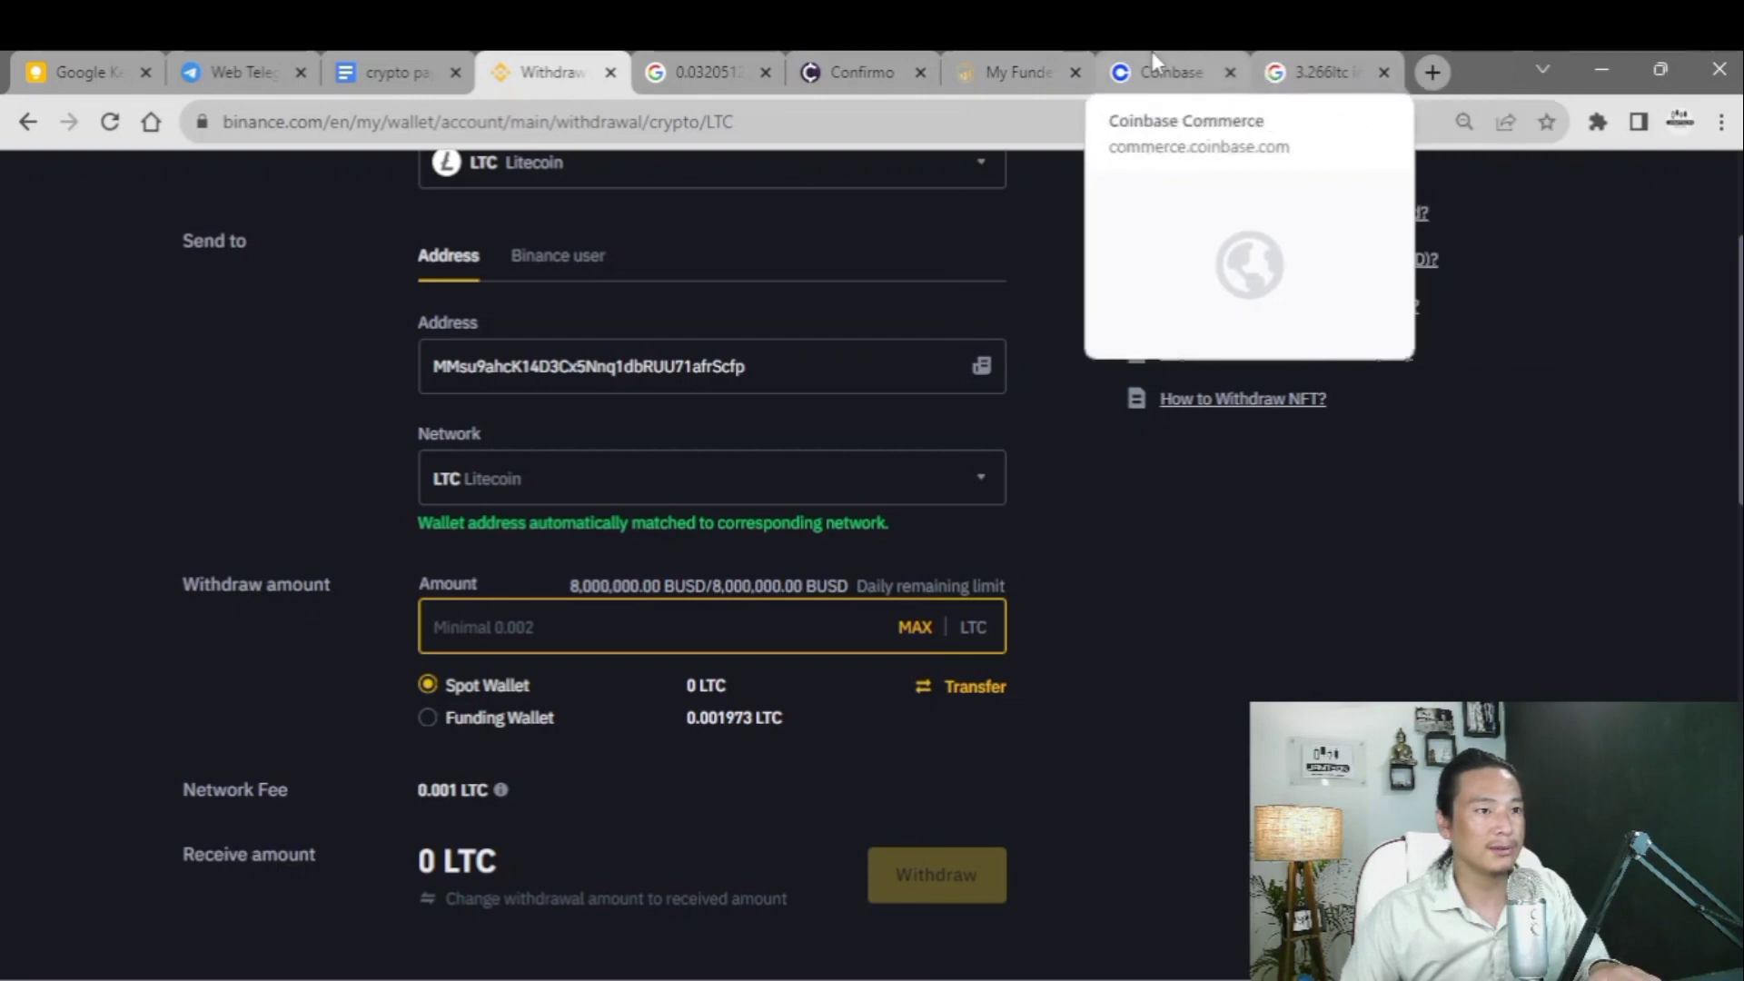
left_click(1169, 80)
left_click(1596, 633)
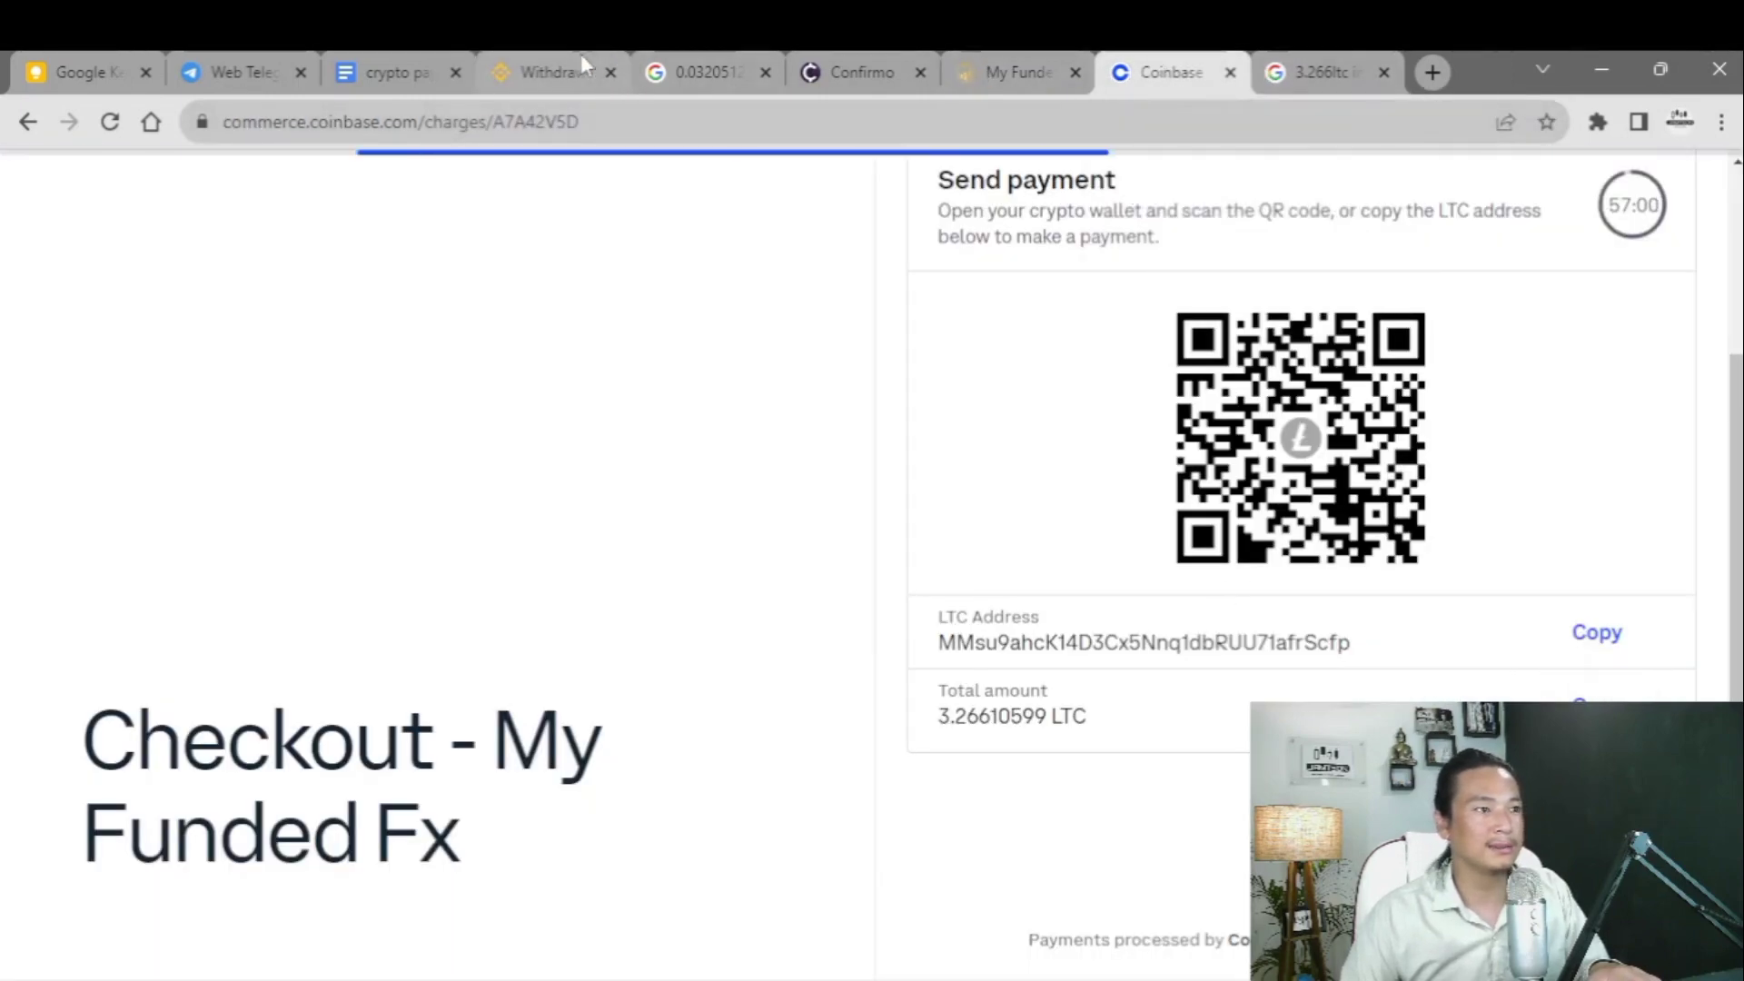
left_click(552, 73)
key("ctrl+v")
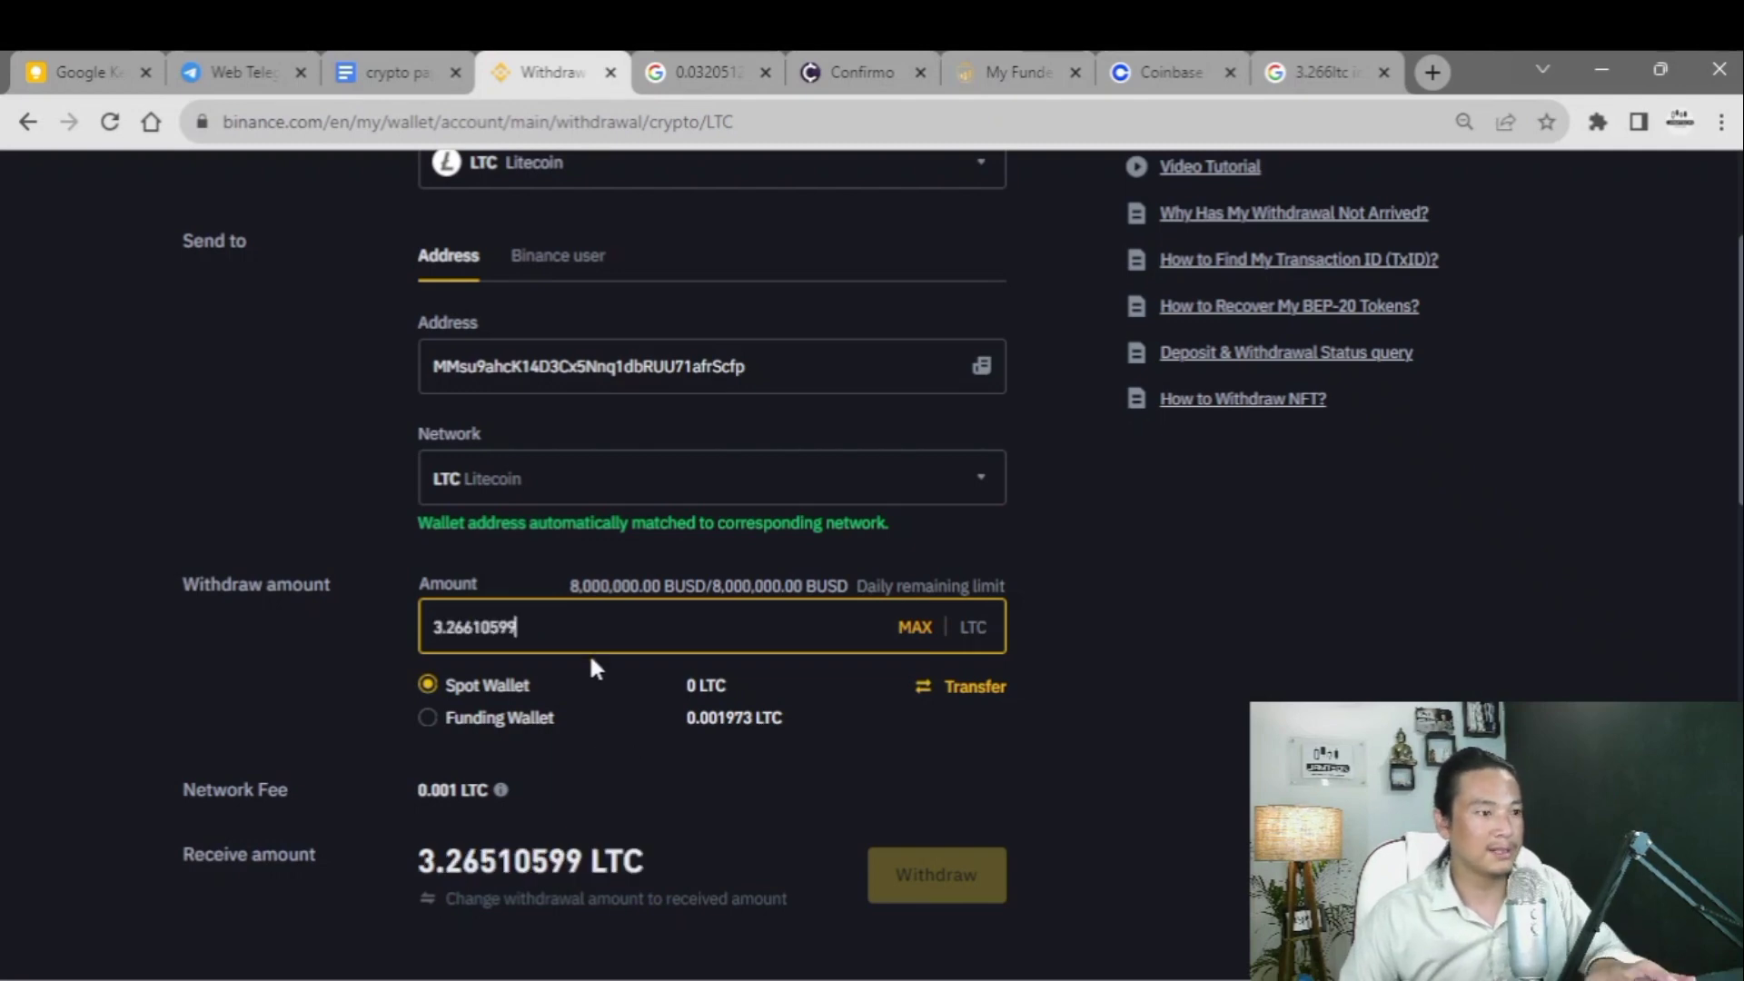
scroll(587, 672, "down", 3)
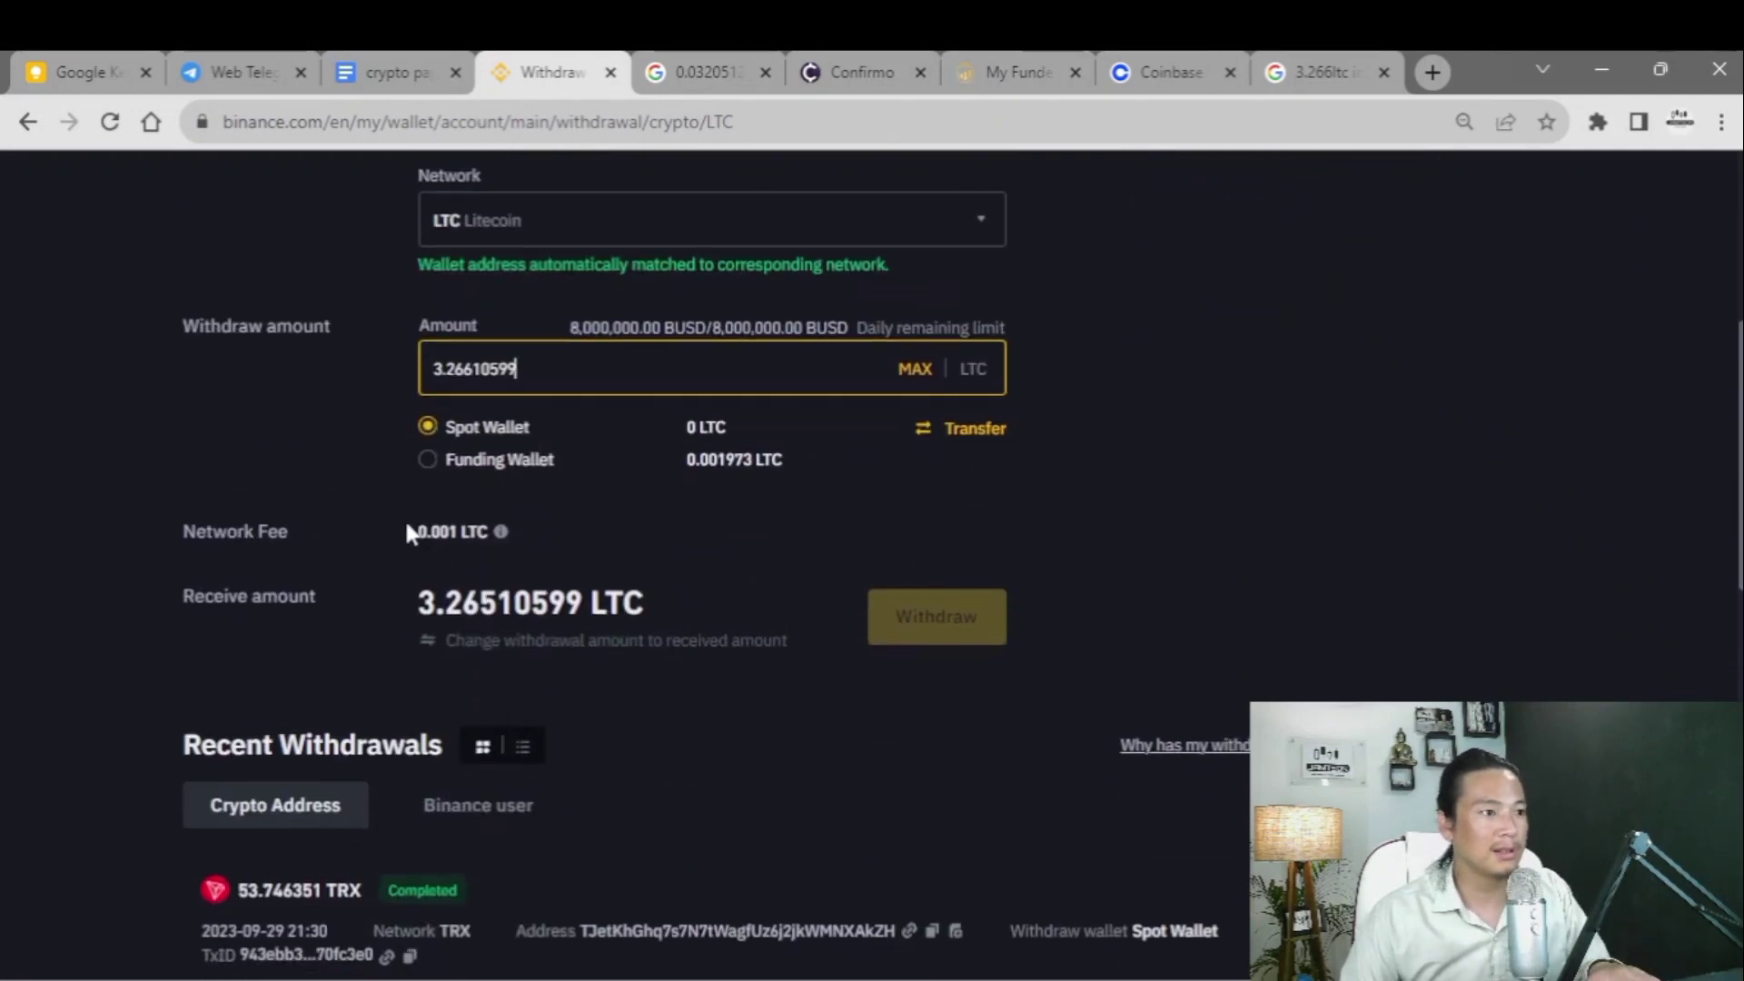
left_click_drag(406, 520, 487, 538)
left_click(391, 568)
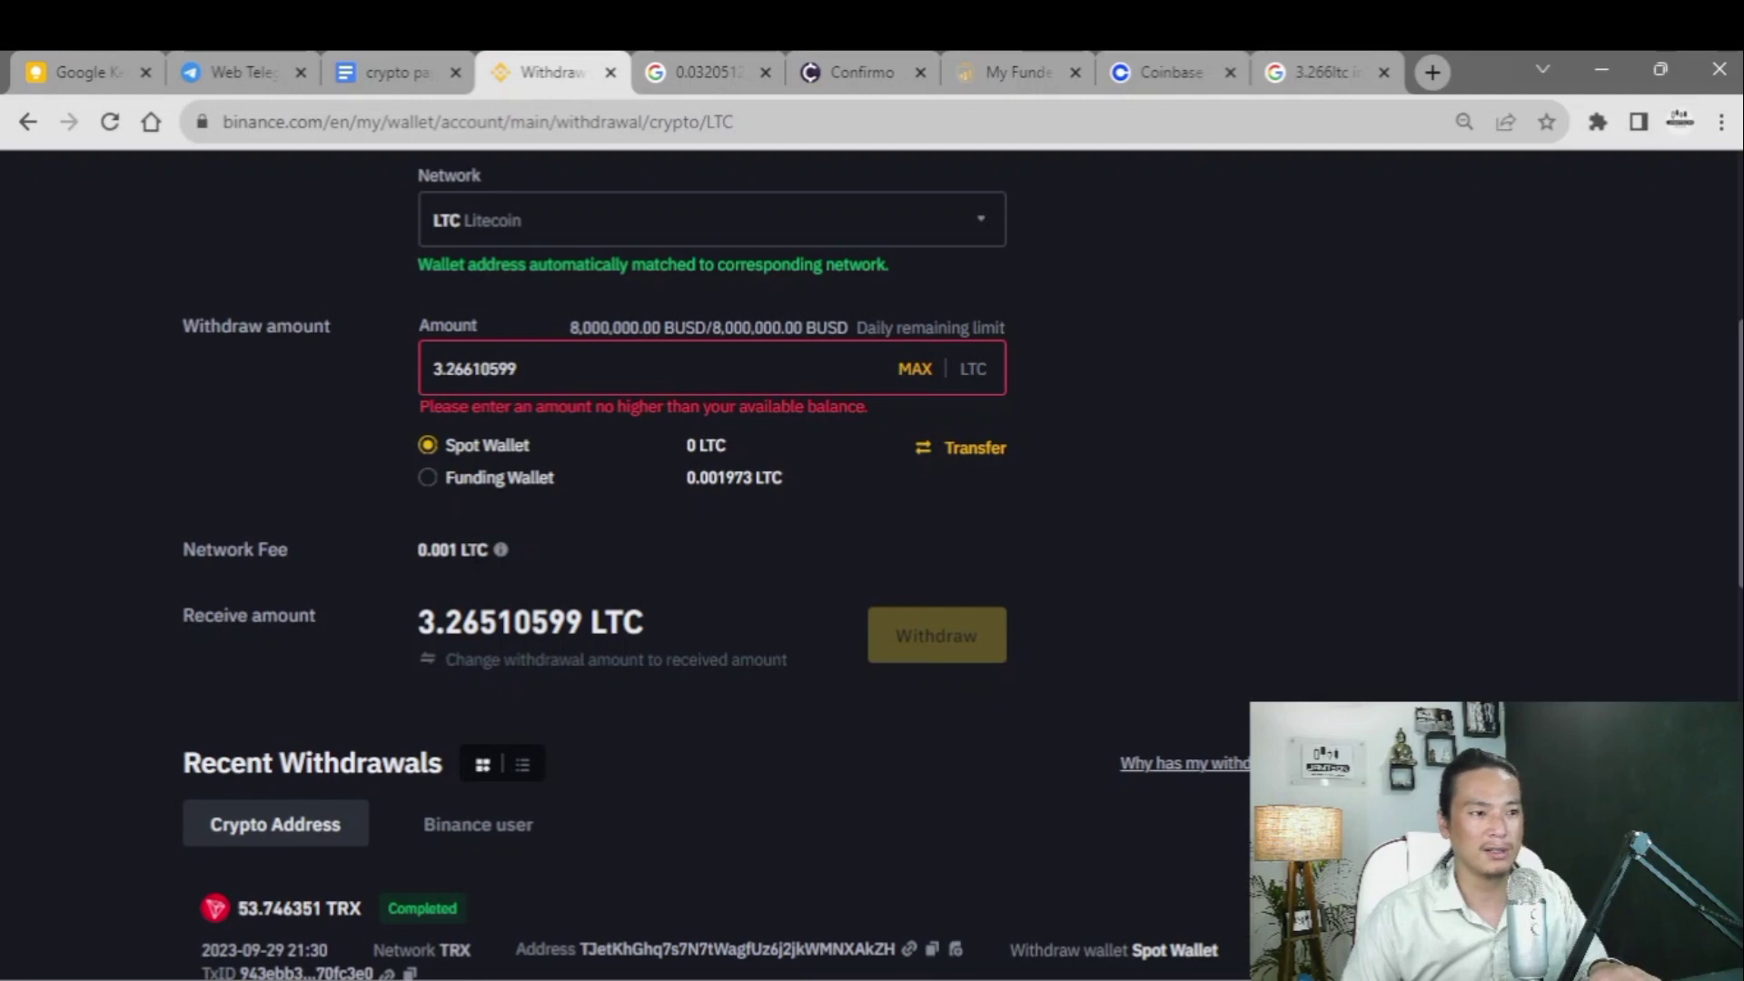
left_click(1366, 72)
- Search '0.001 ltc in usd' and read the 0.061 USD converted value
left_click(414, 131)
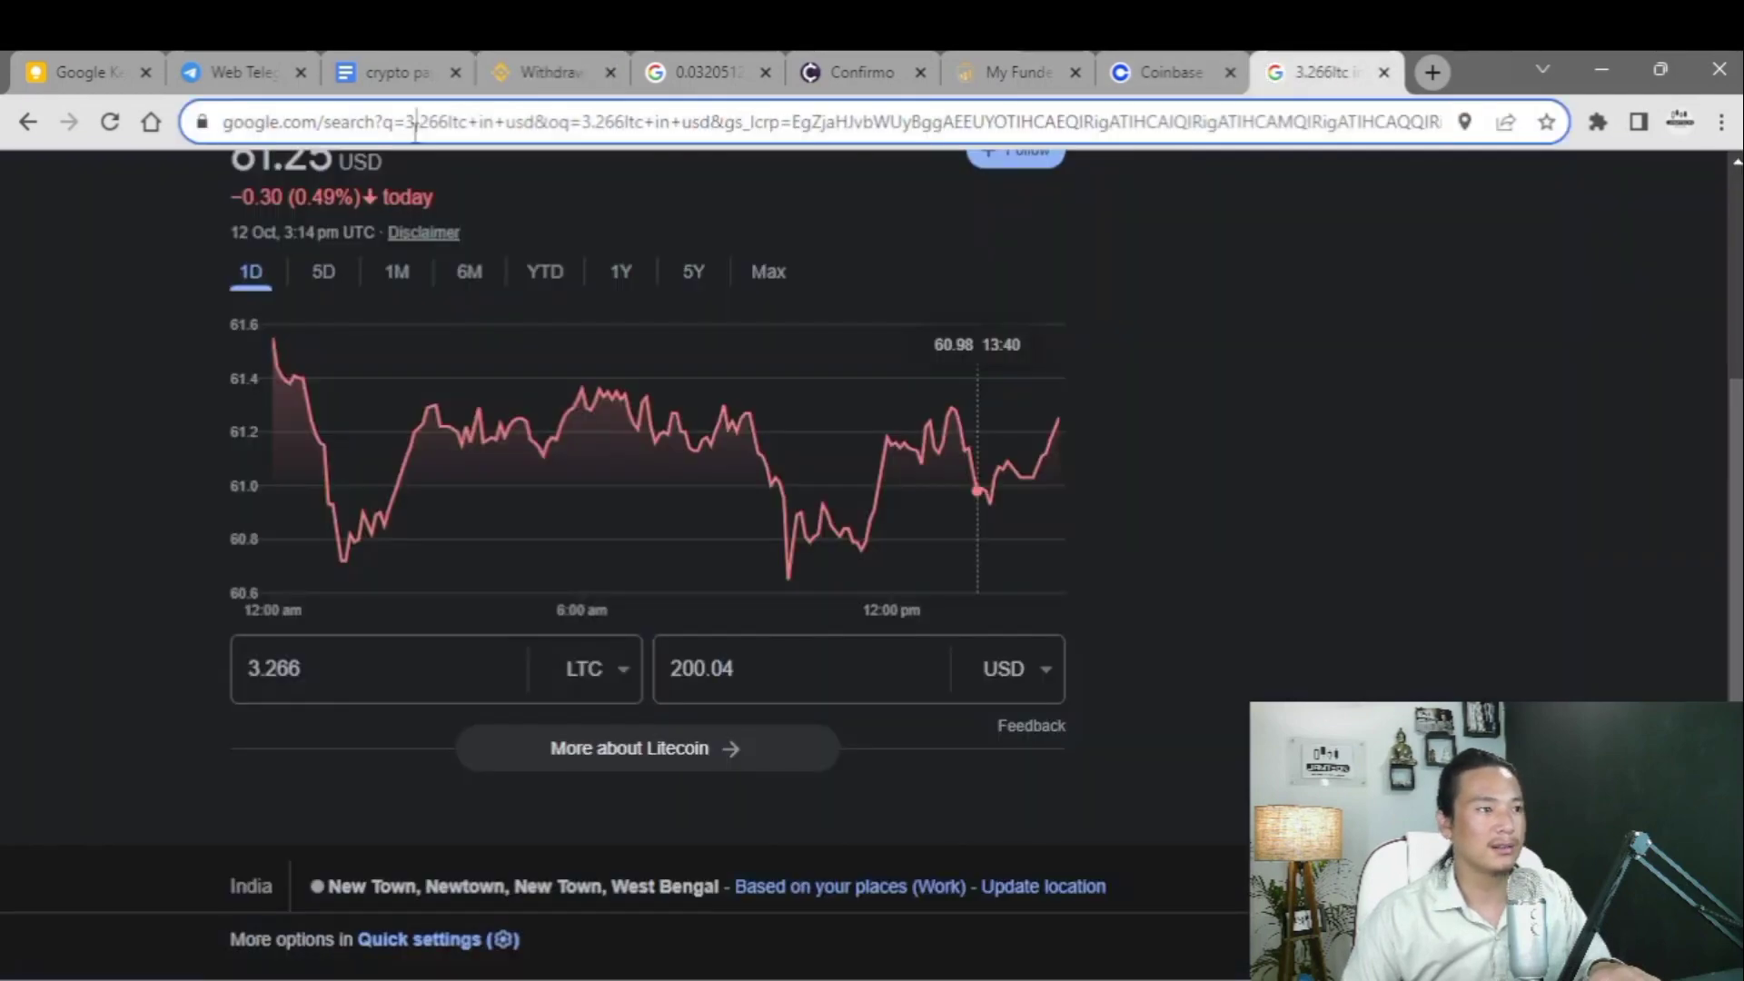
key("BackSpace")
type("0.0")
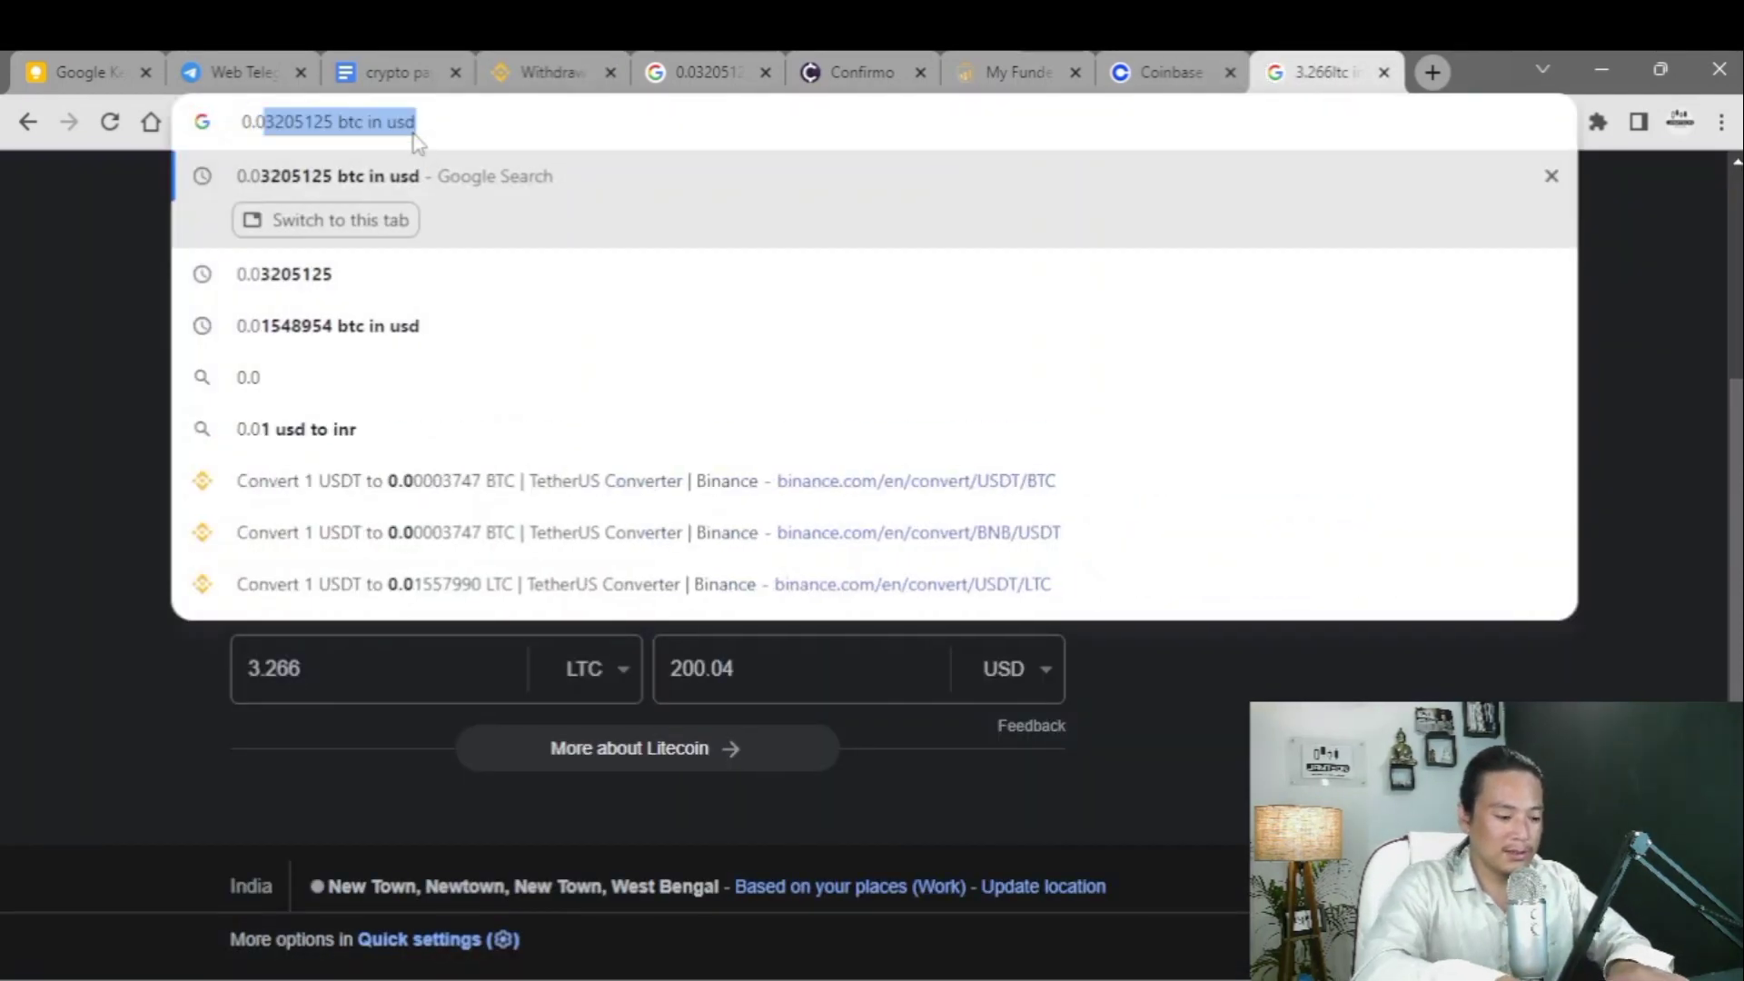
type("01 ltc in usd")
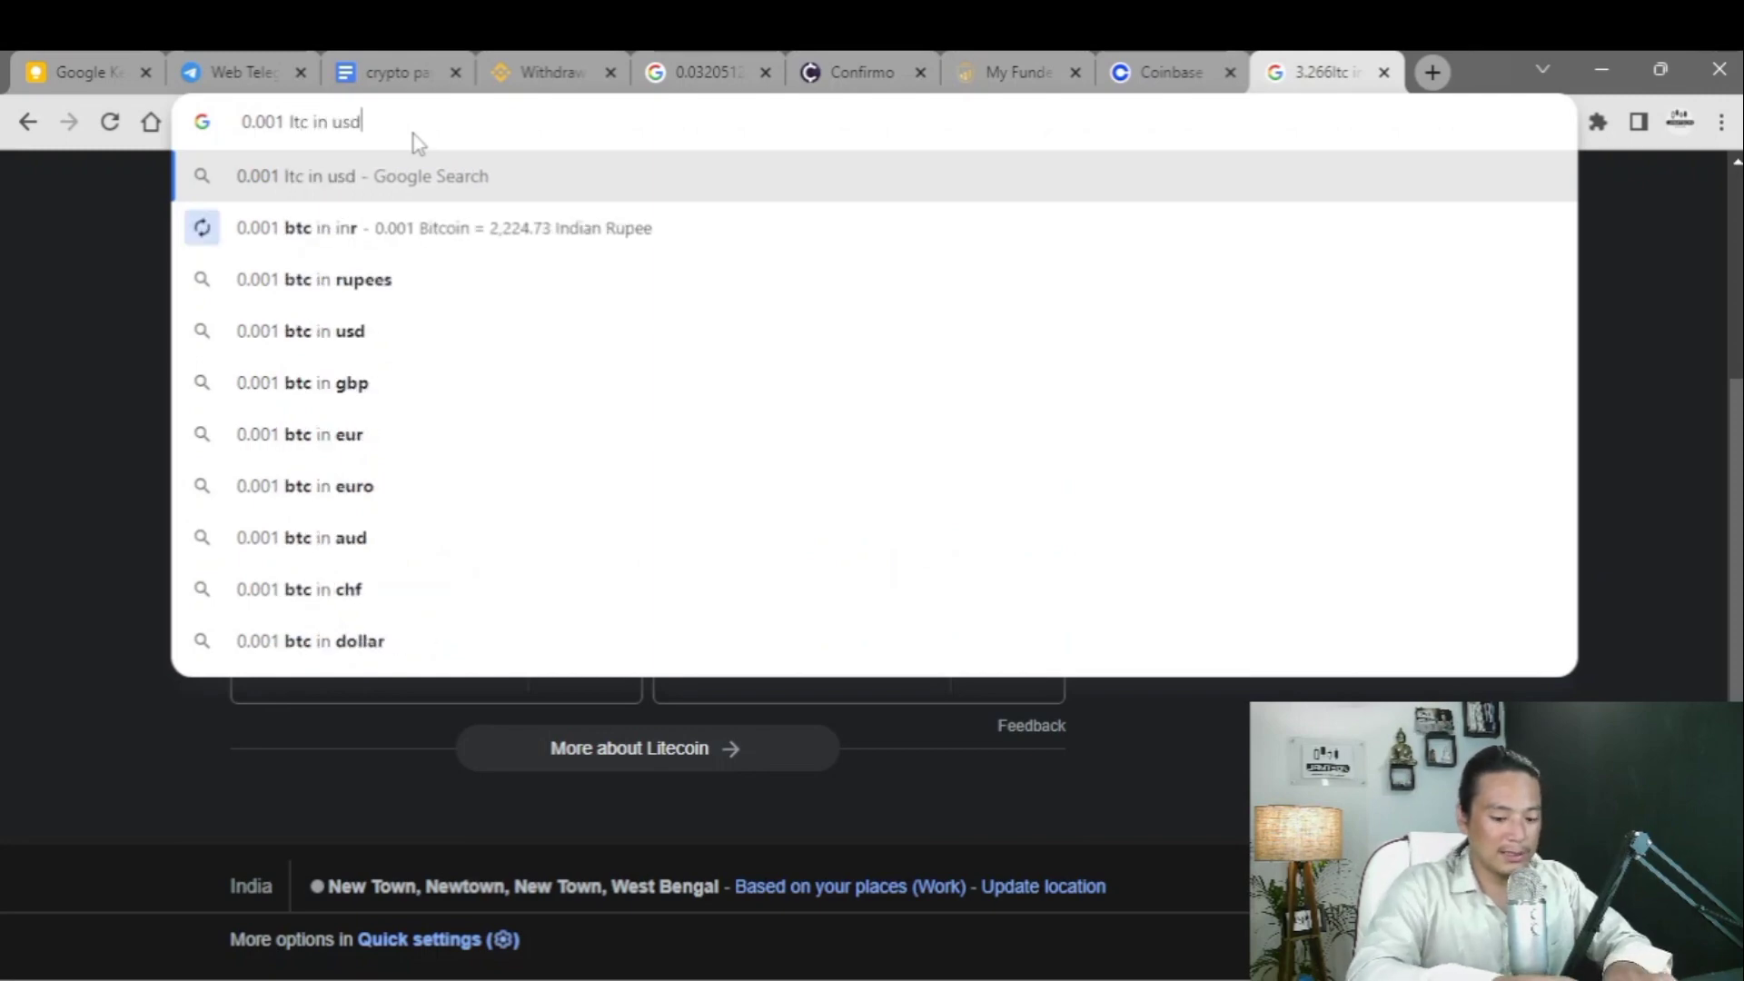
key("Return")
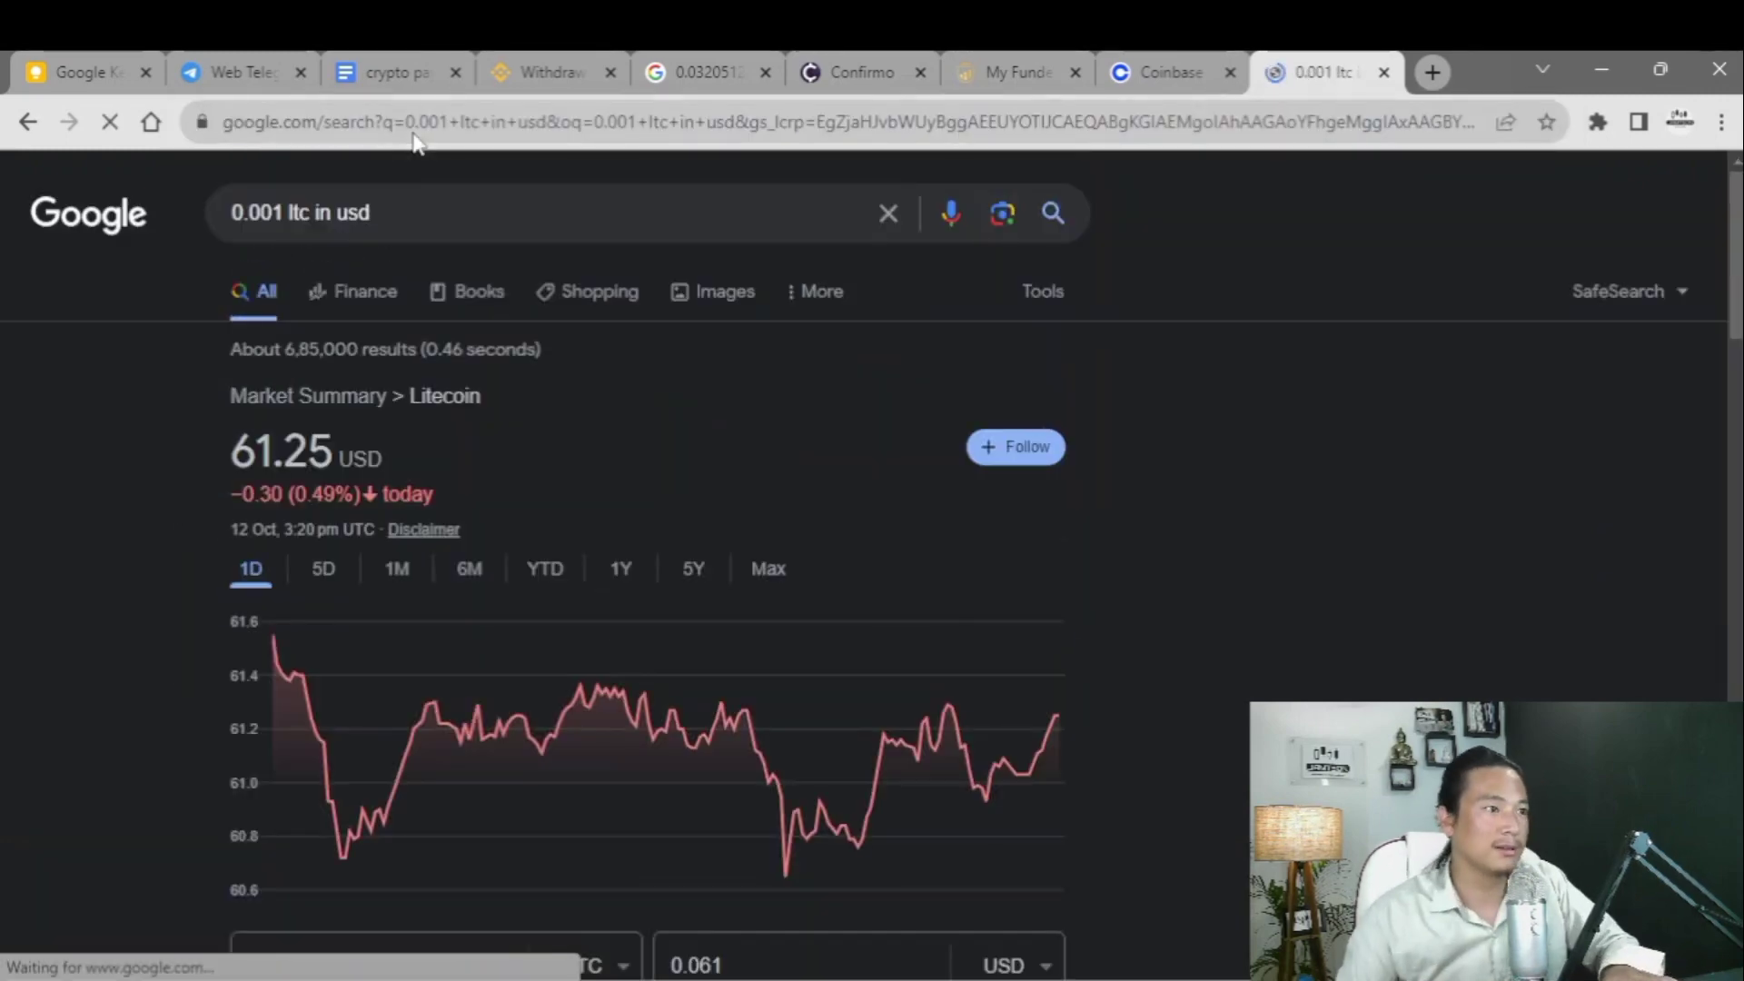
scroll(491, 458, "down", 5)
double_click(696, 449)
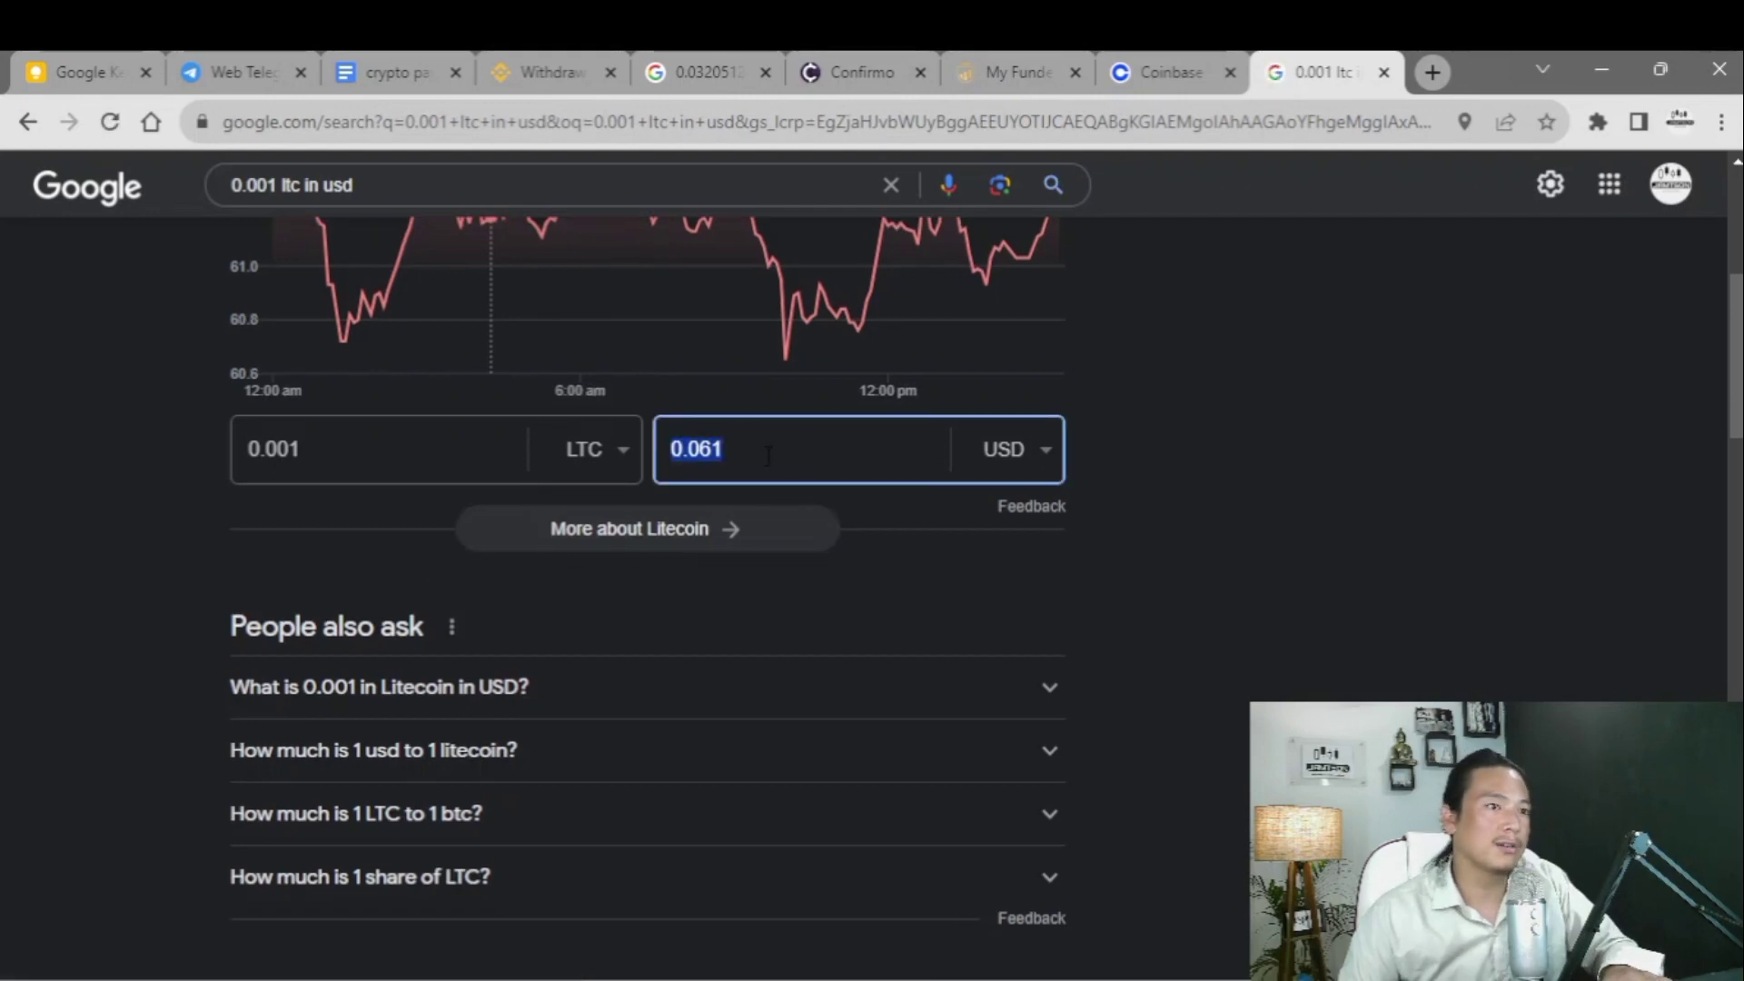
- Recheck the LTC address on the Coinbase checkout, then return to the converter results
left_click(1142, 79)
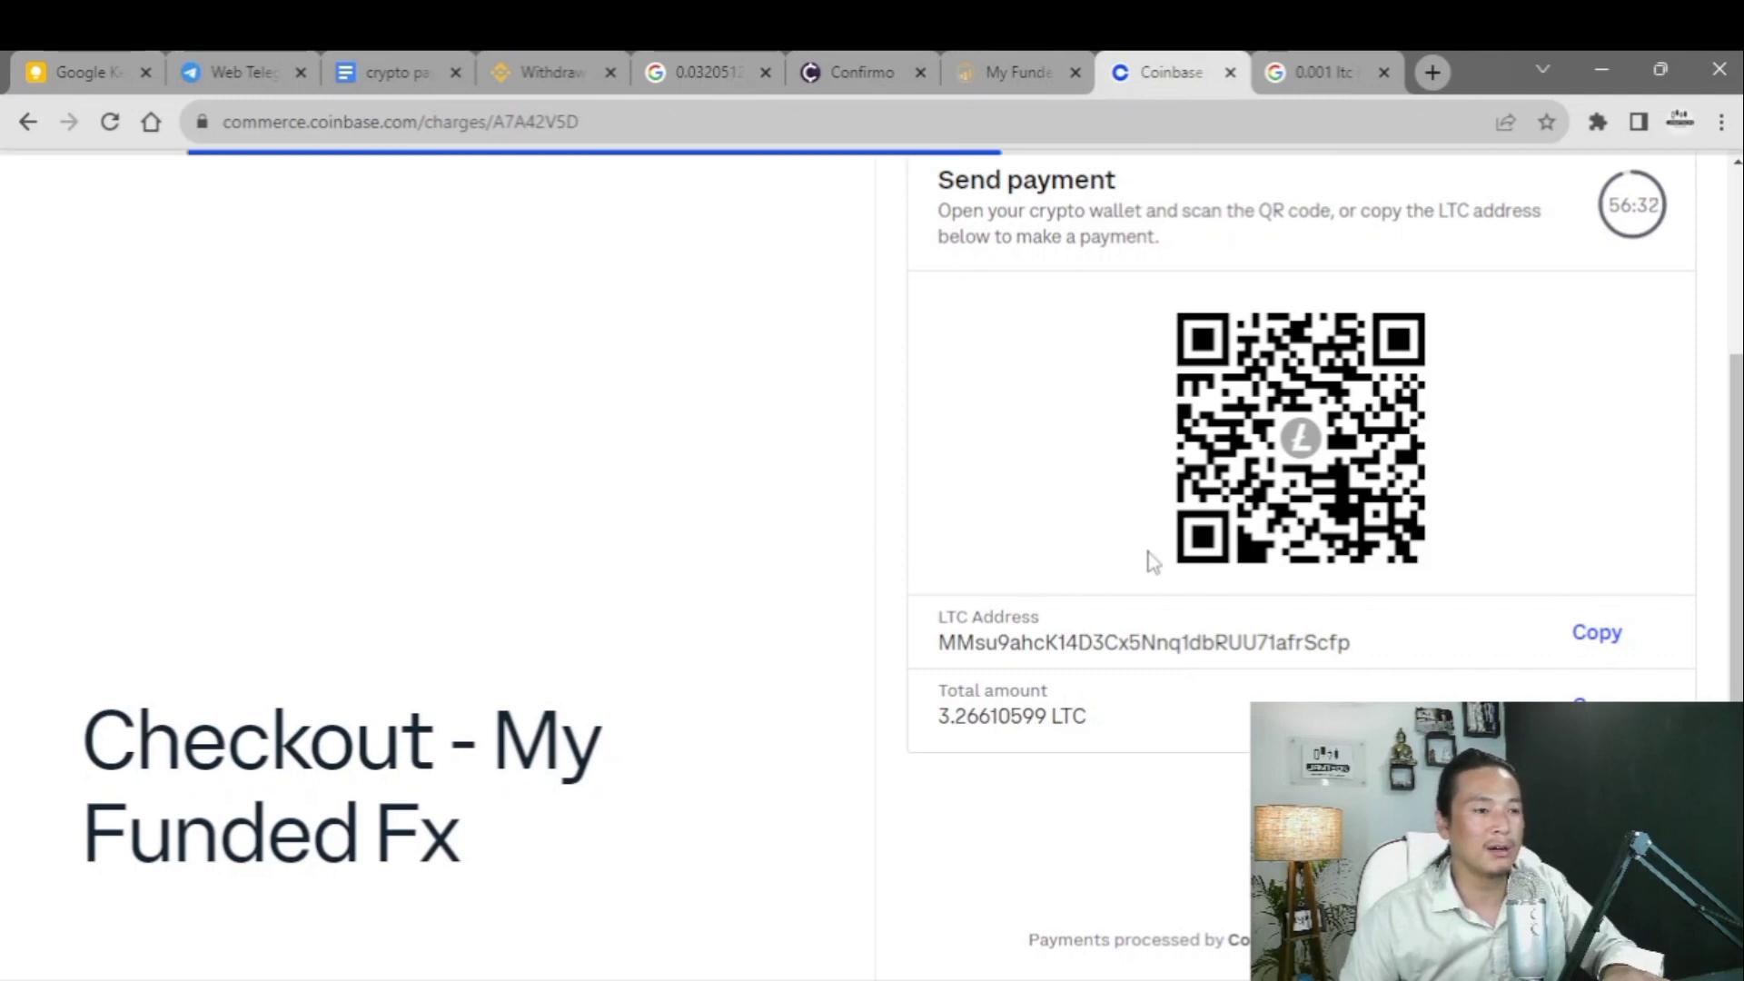
scroll(1095, 557, "up", 3)
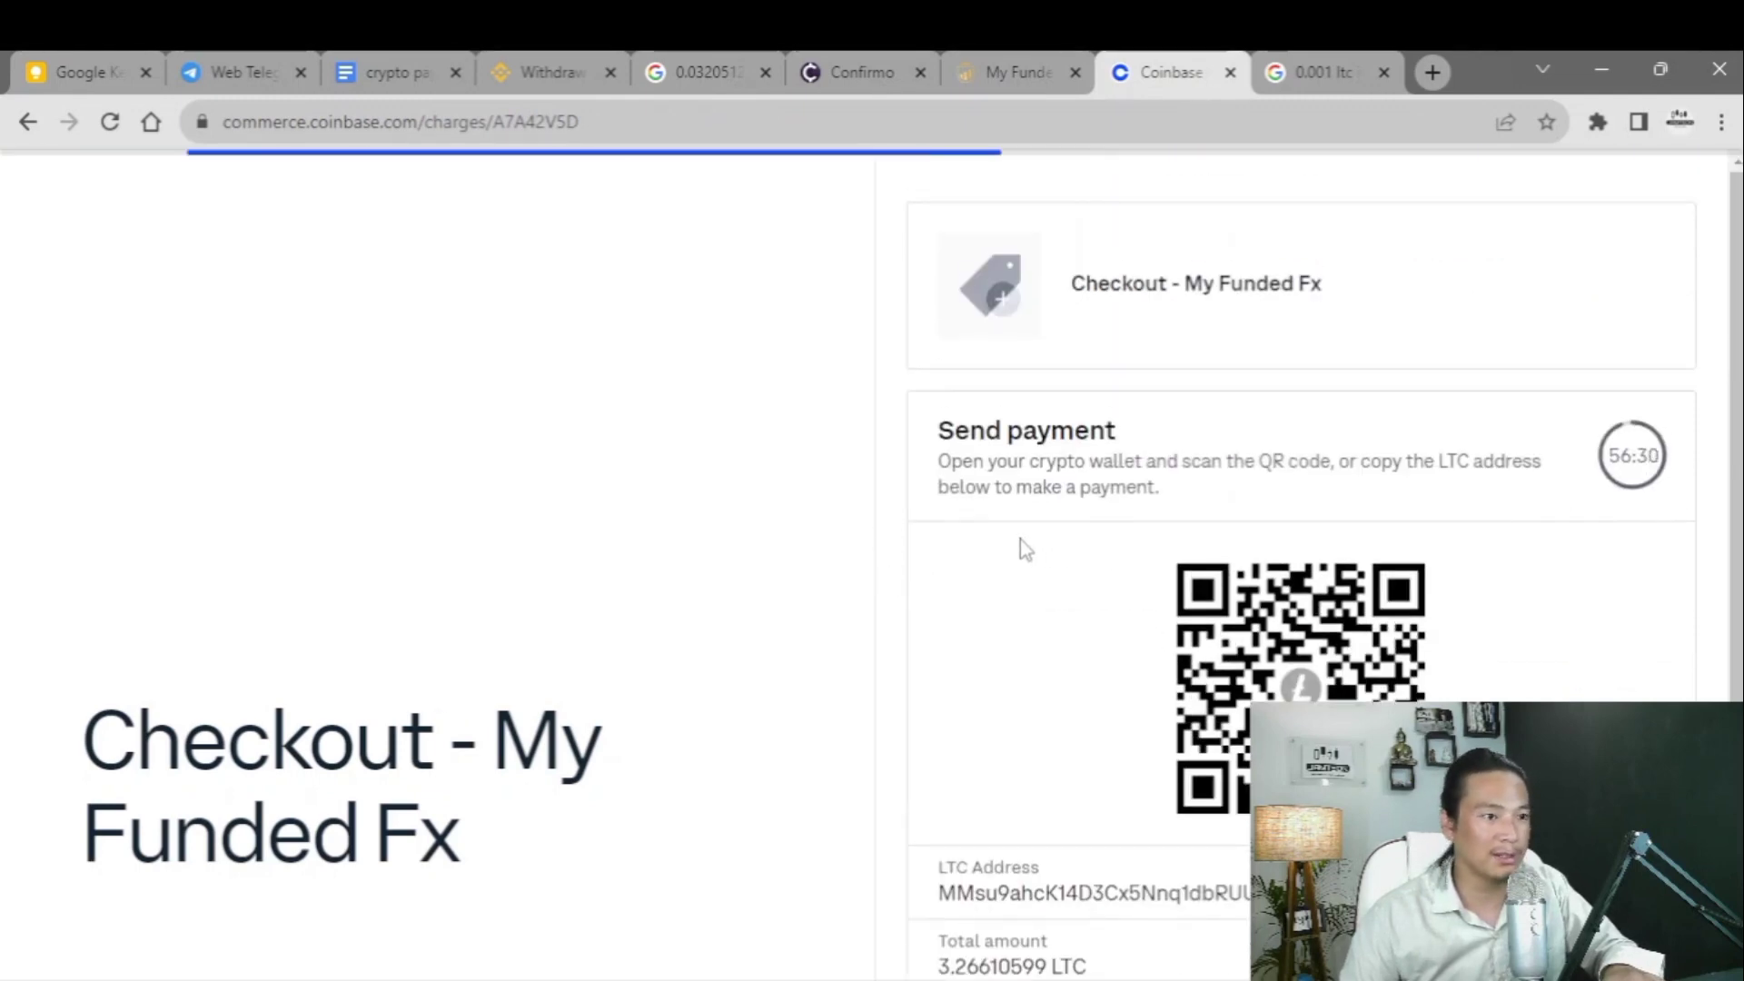
scroll(1042, 550, "down", 3)
double_click(1117, 642)
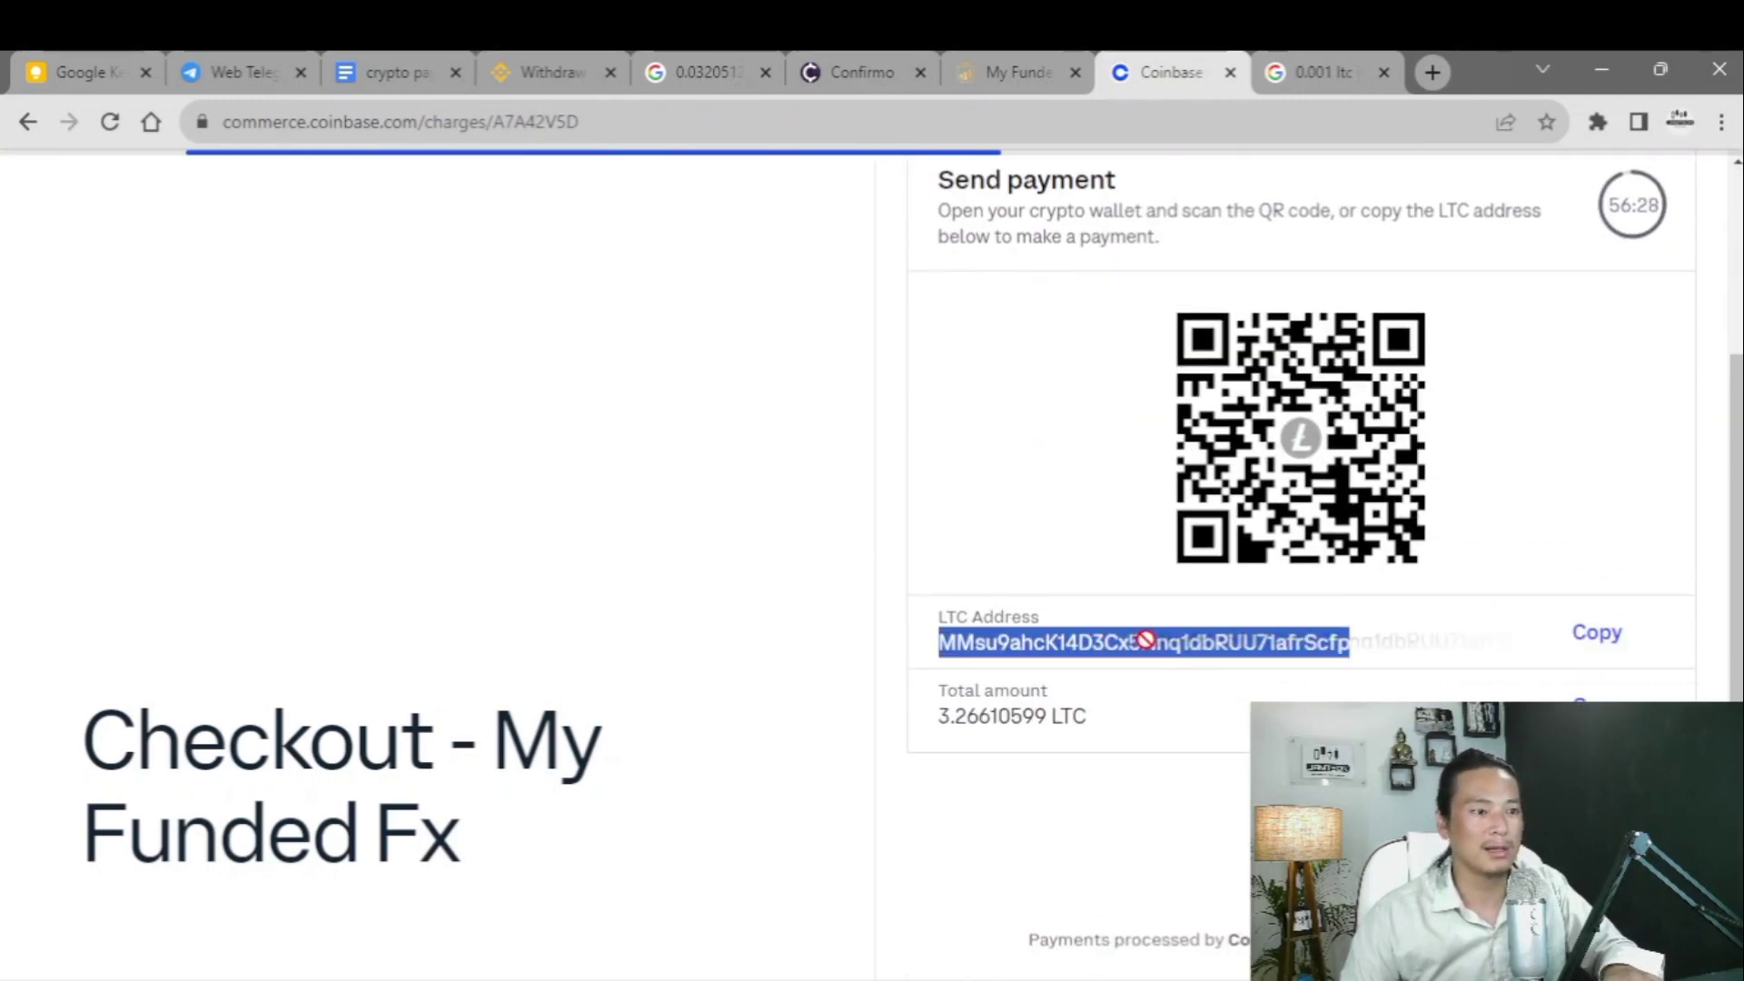
left_click(1403, 655)
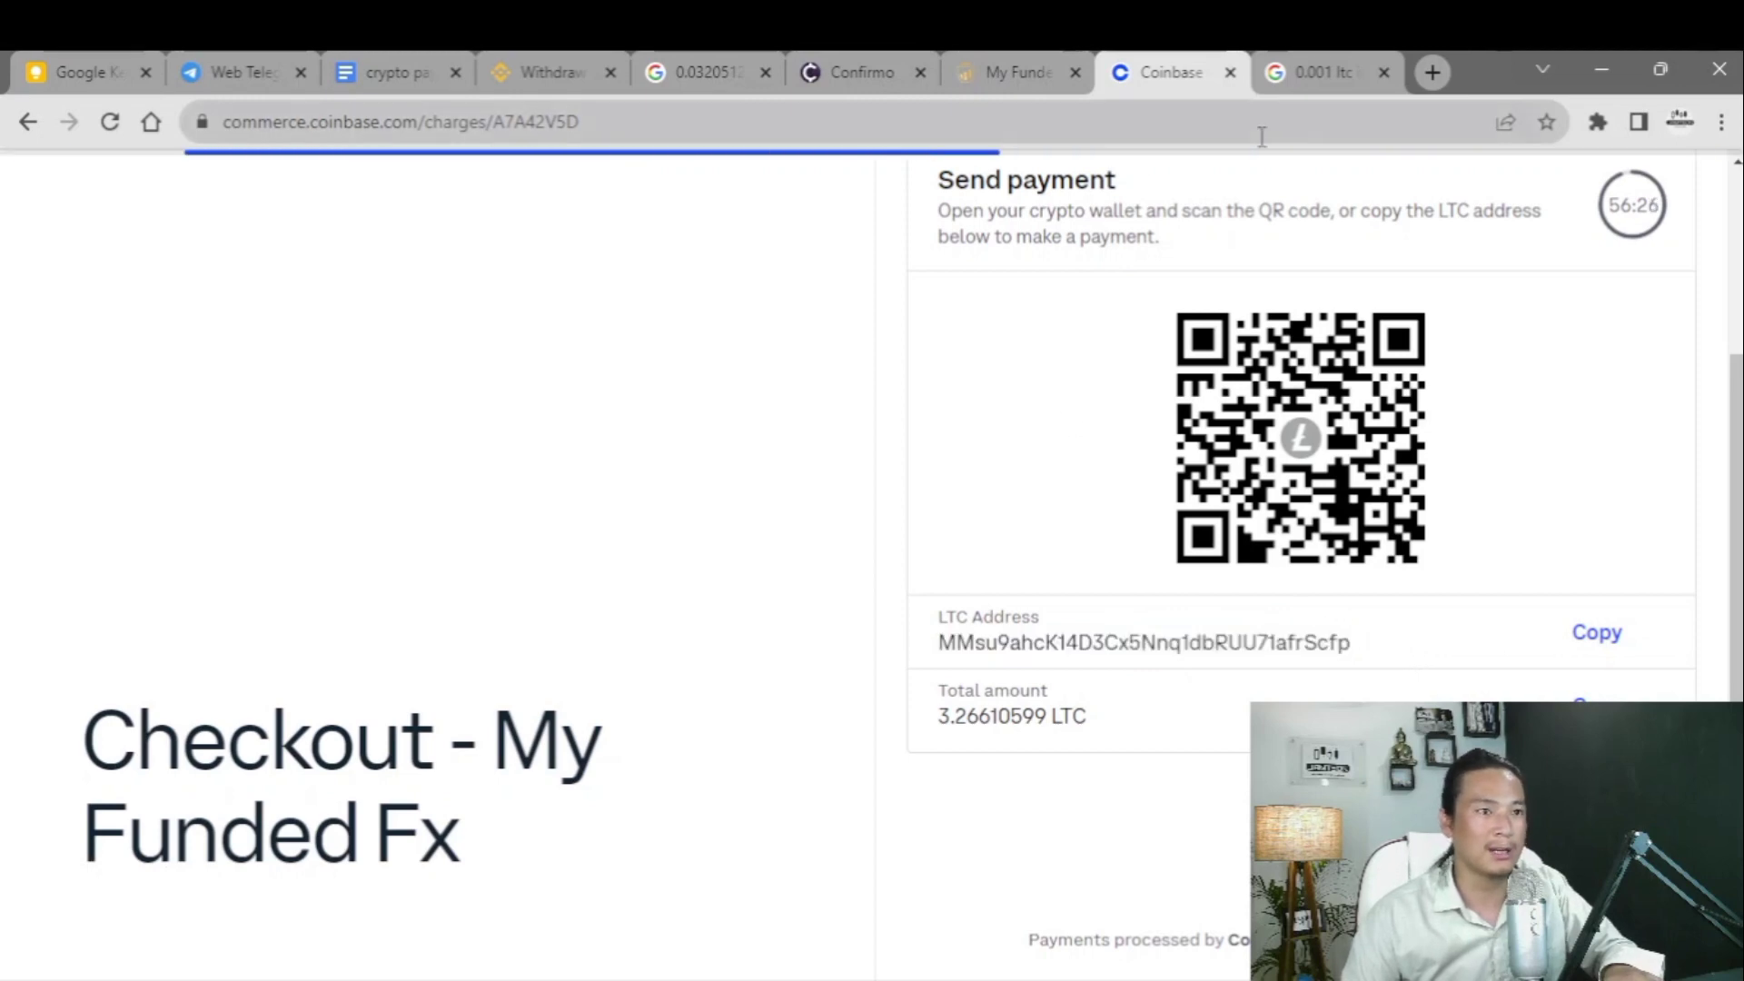
left_click(1319, 71)
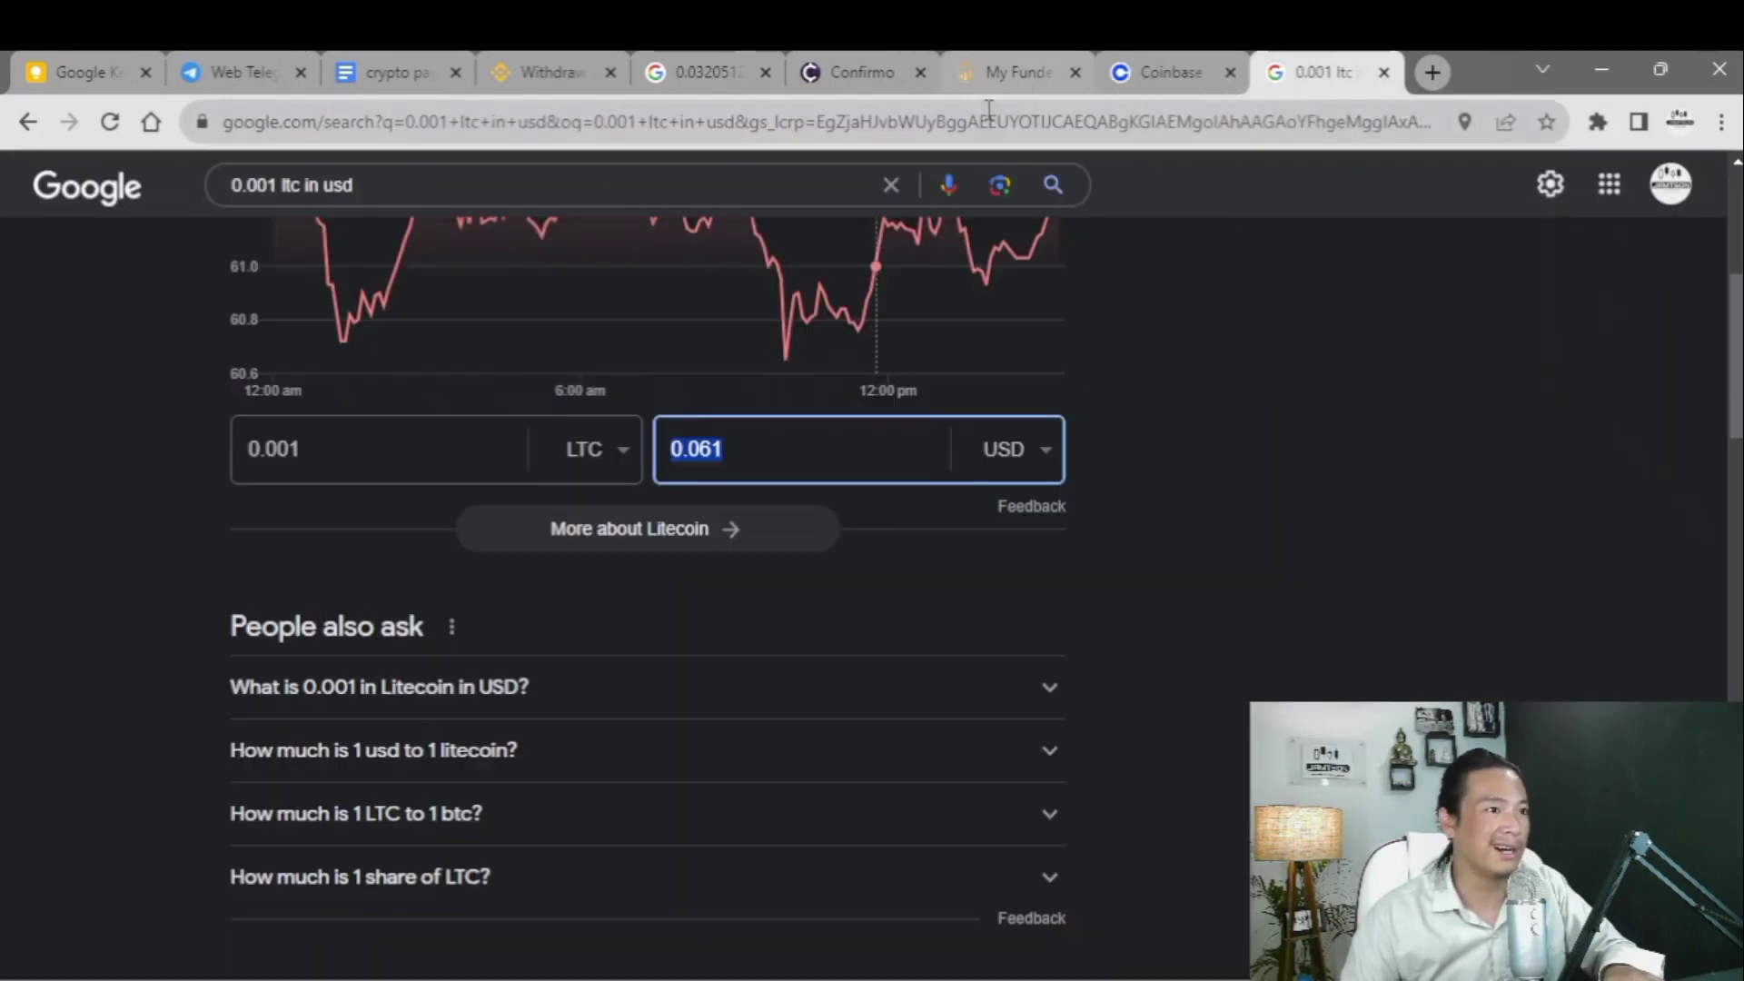
- Return to the Funded Trading Plus checkout and choose Pay with Cryptocurrency for the 499.00 USD order
key("alt+Left")
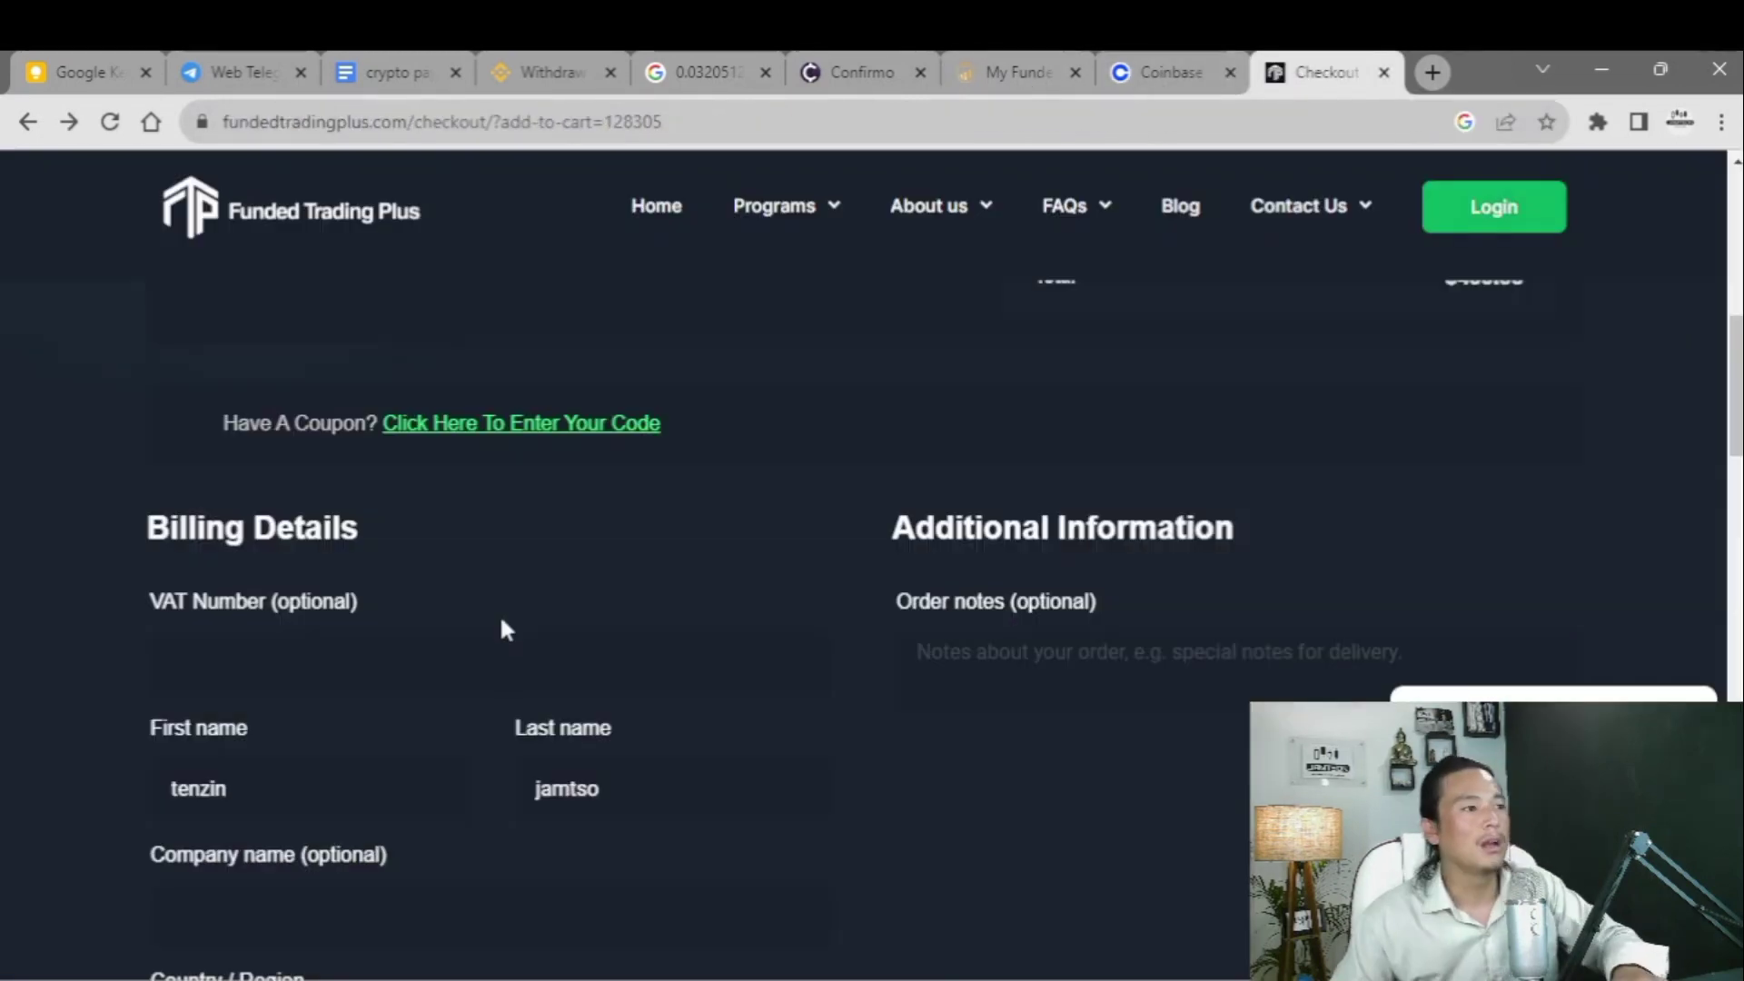
scroll(298, 375, "down", 15)
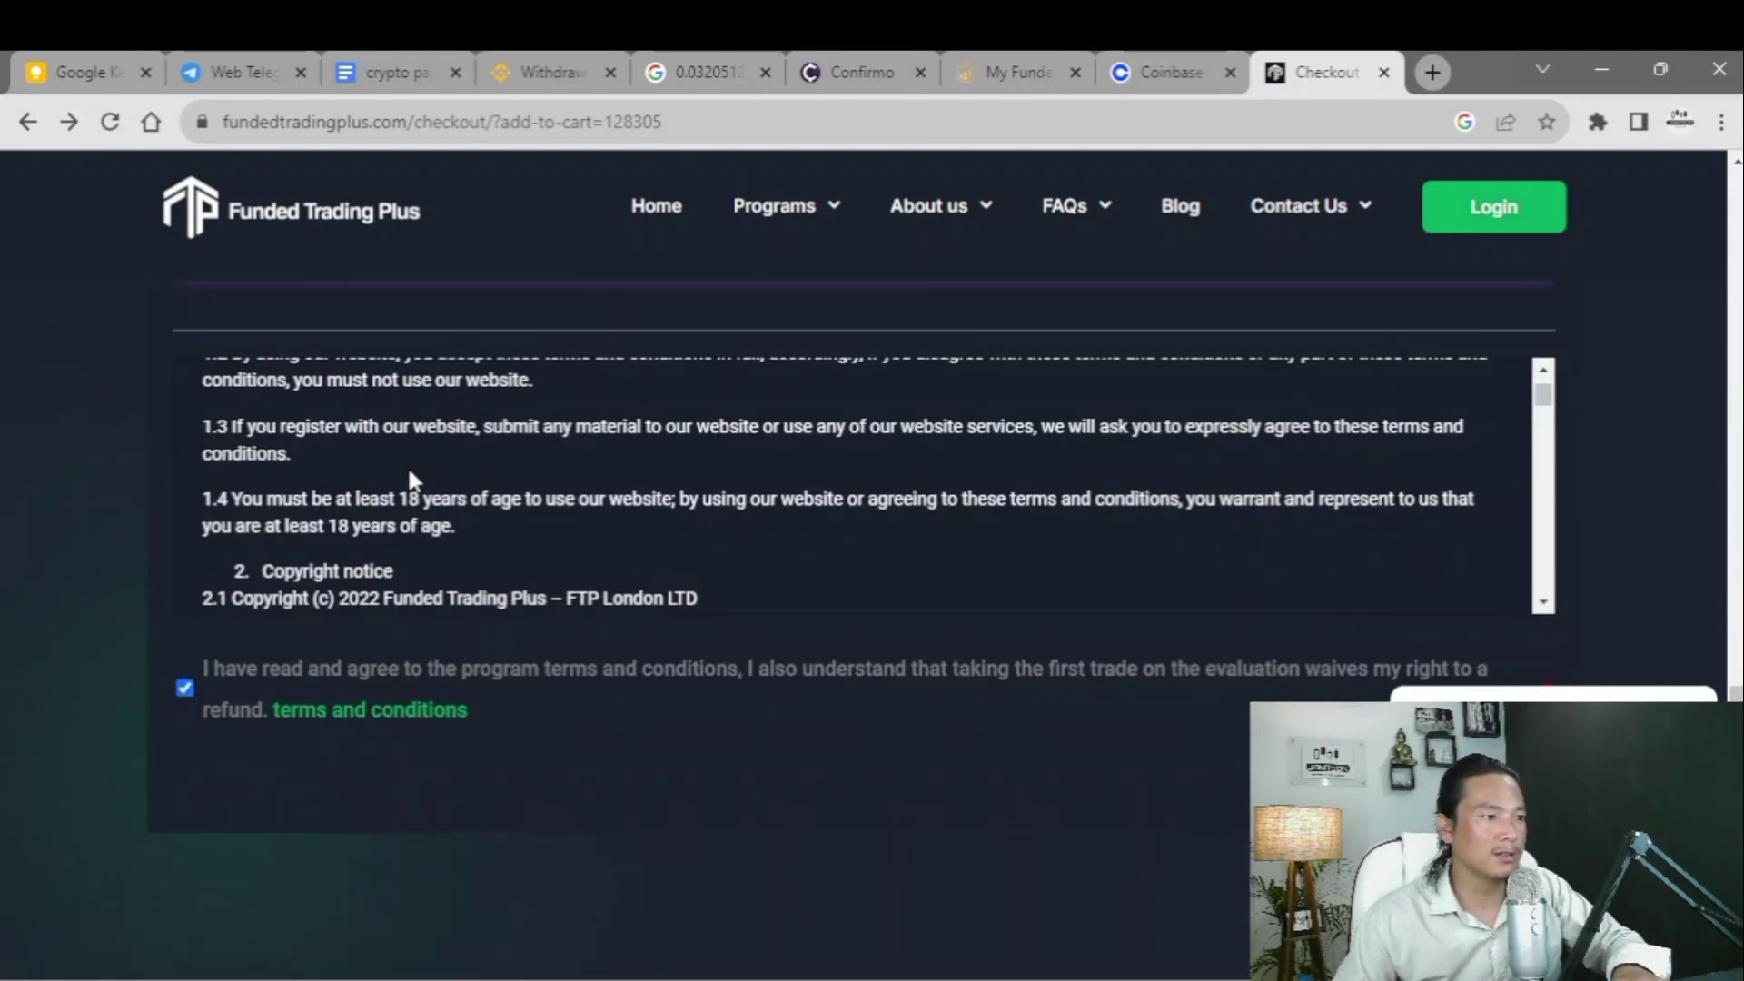
scroll(408, 479, "up", 5)
scroll(345, 551, "down", 3)
scroll(227, 772, "up", 1)
scroll(155, 897, "down", 1)
scroll(273, 726, "up", 8)
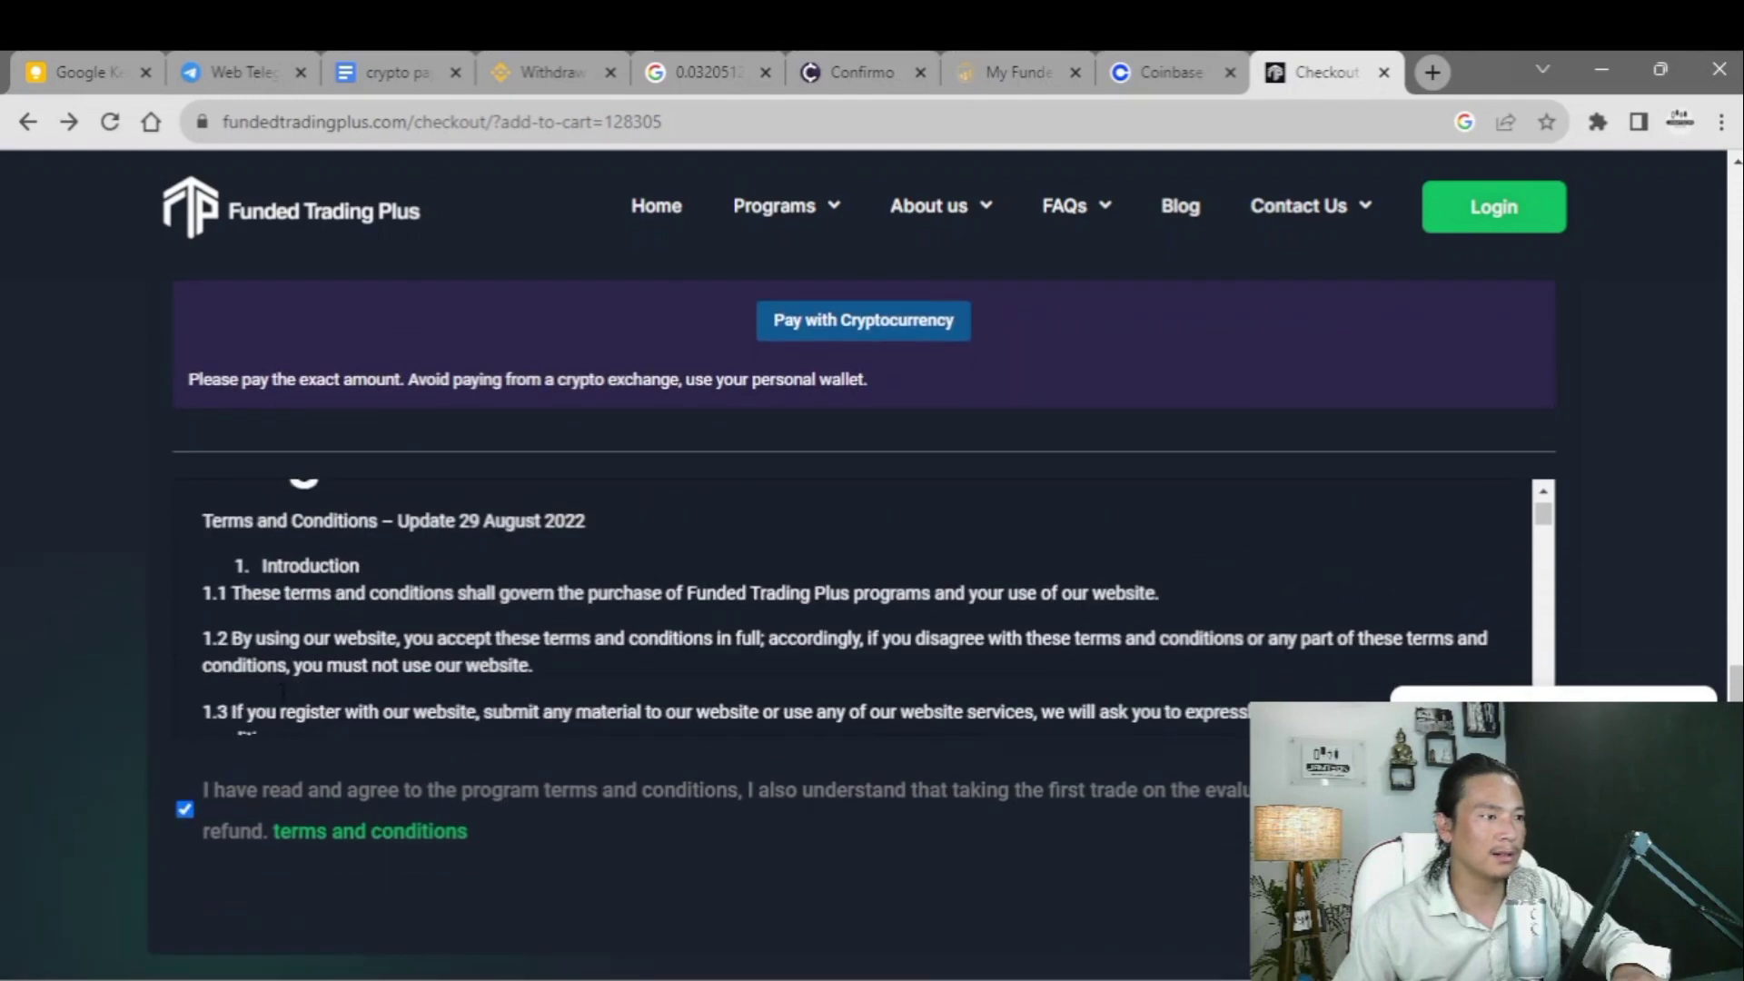
scroll(227, 681, "down", 1)
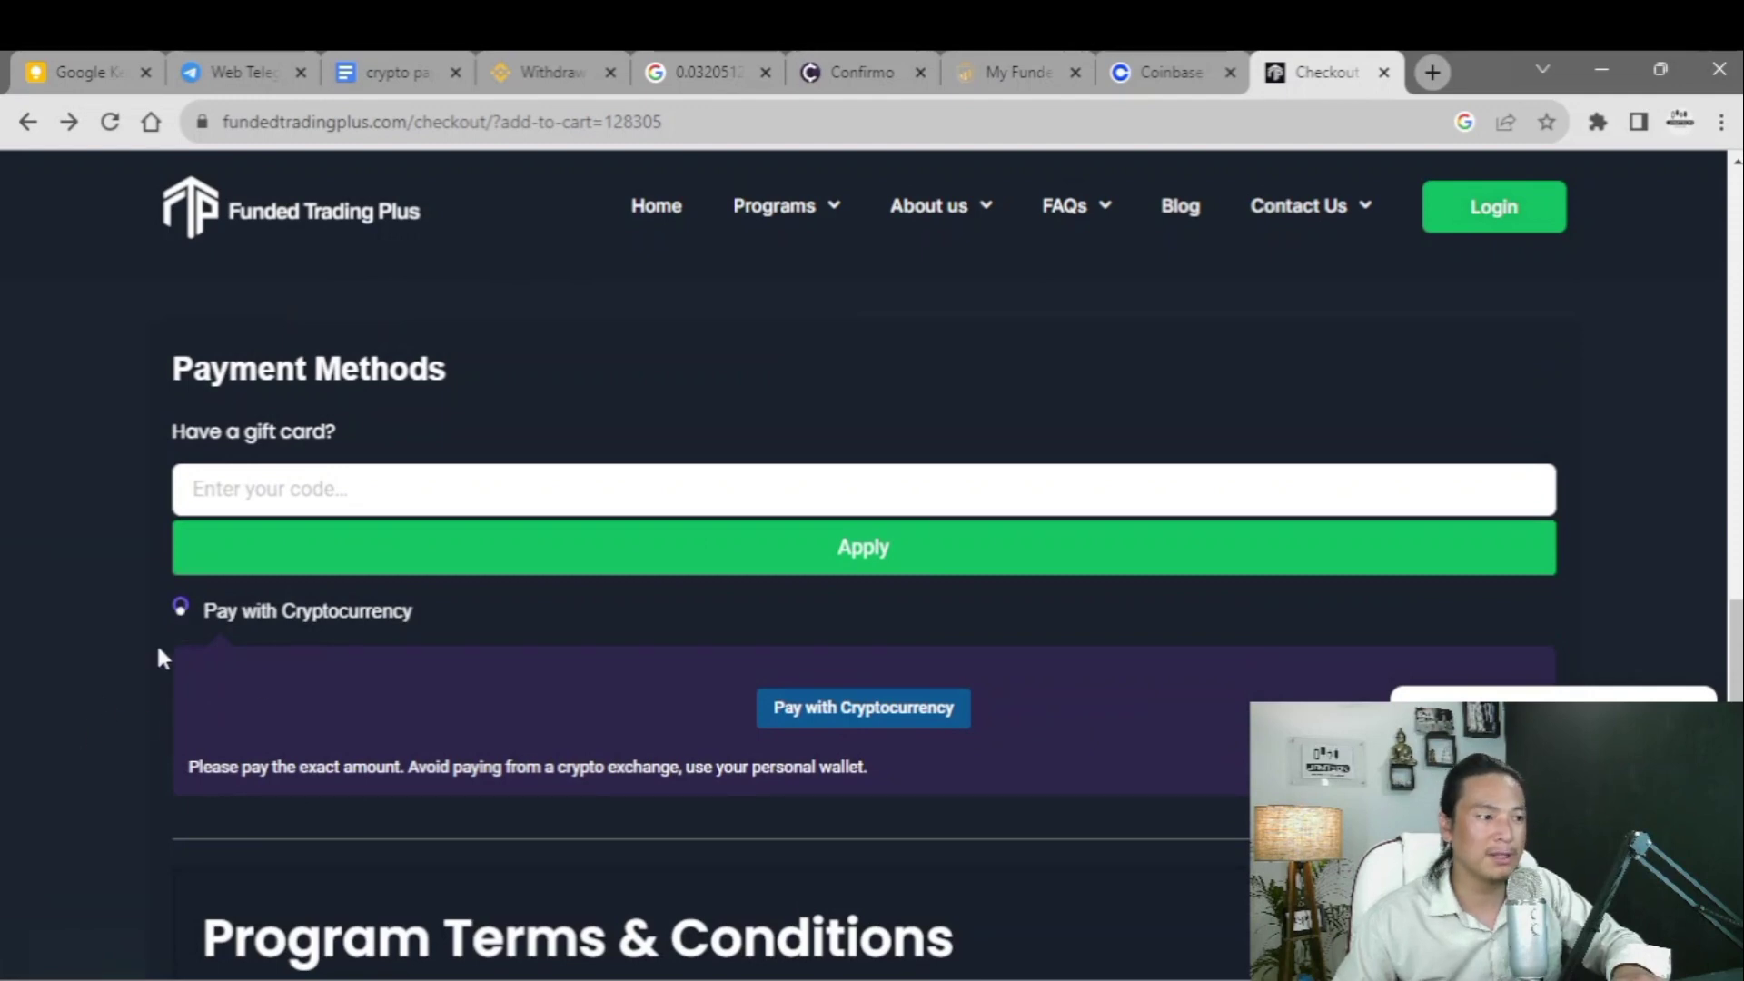
left_click(779, 698)
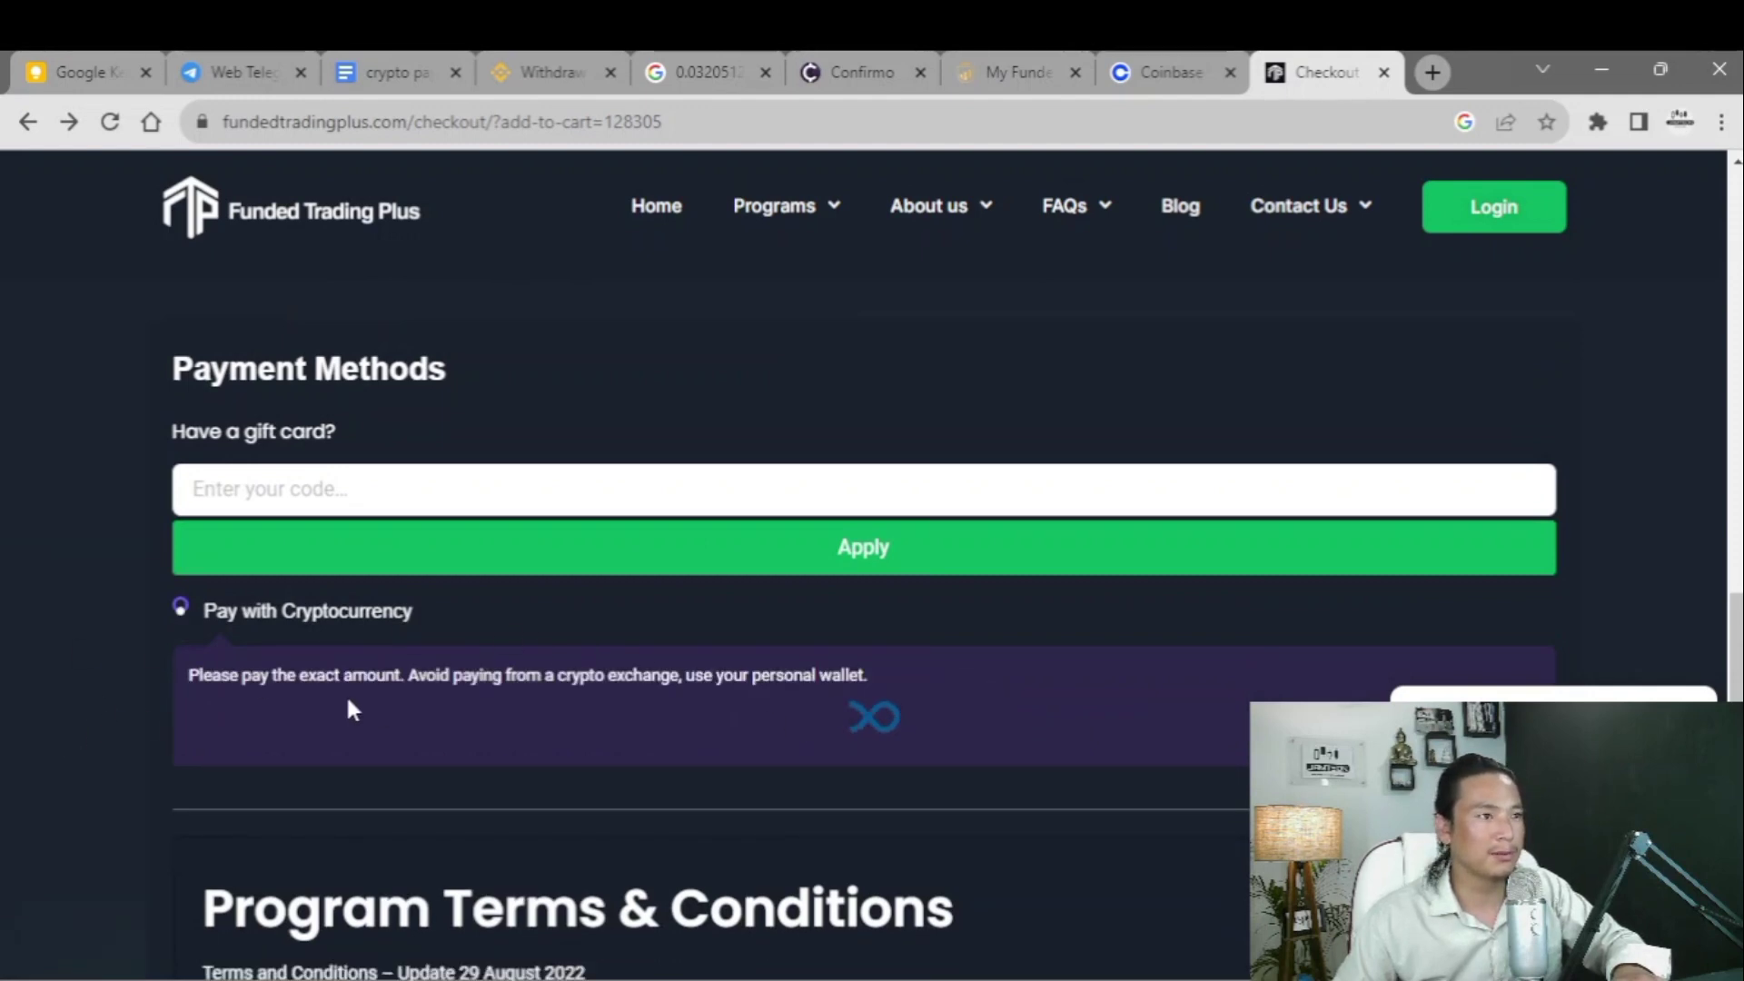
- Pick Tether (USDT) on the TRC20 network, bringing up the 499.1 USDT payment request
scroll(636, 618, "down", 2)
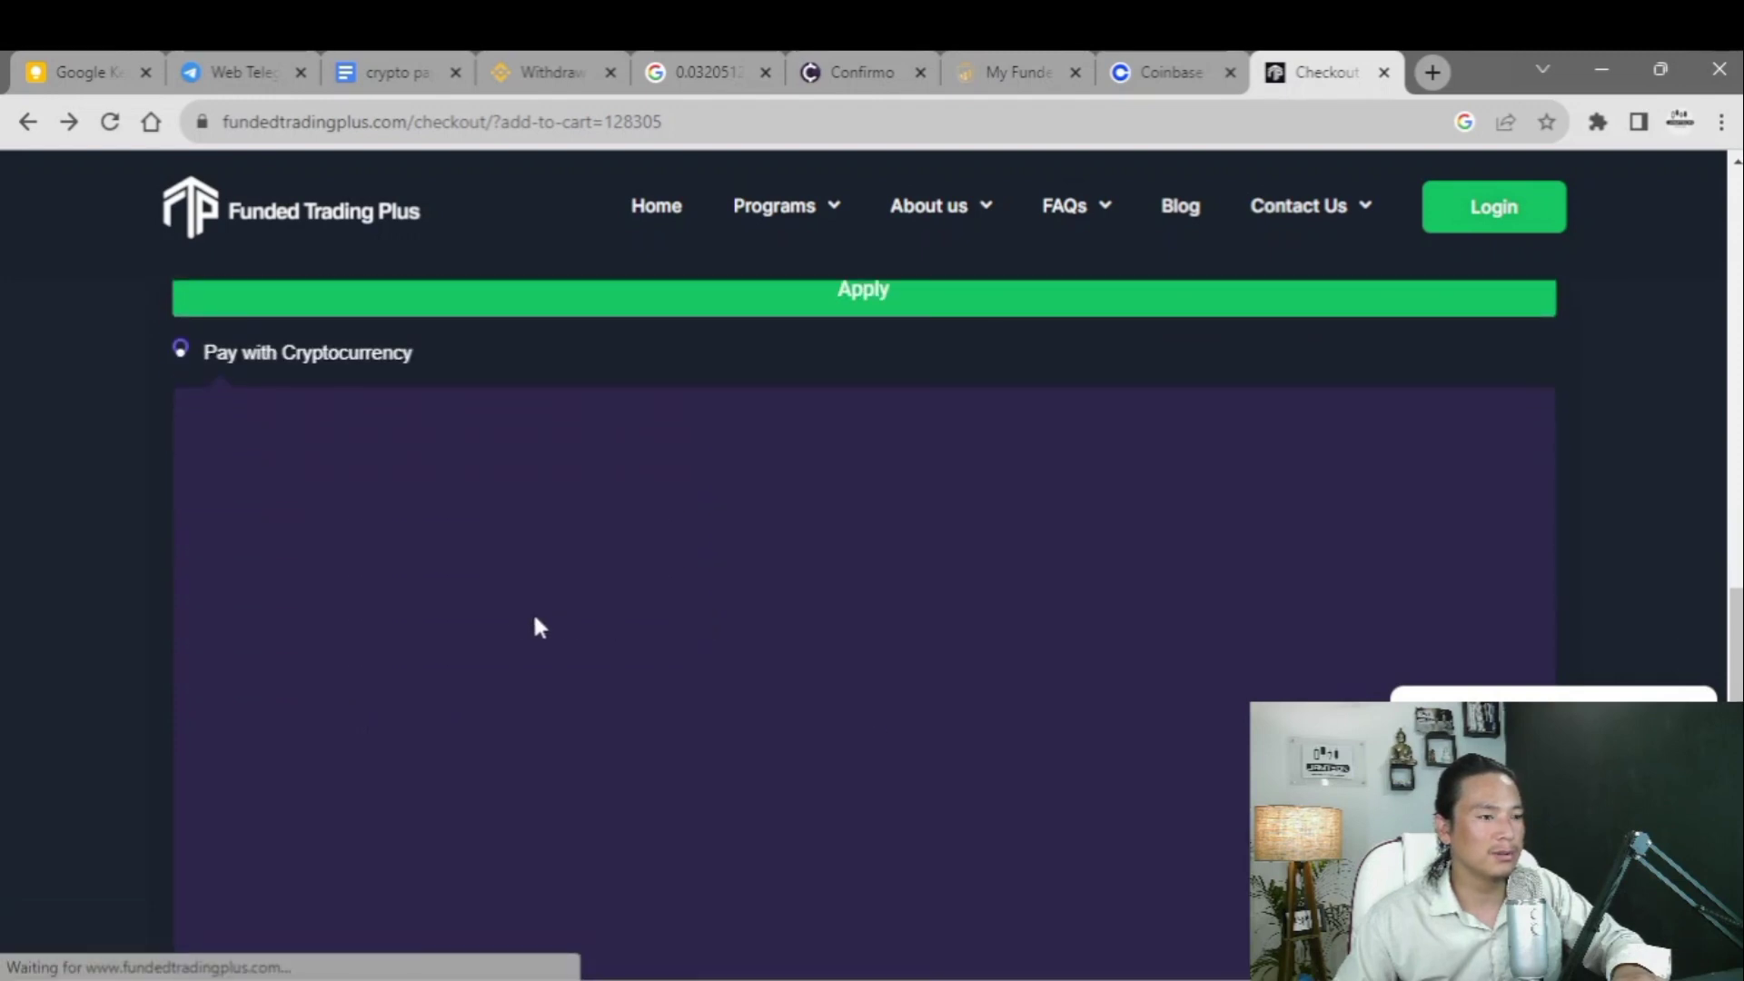
scroll(516, 585, "down", 1)
scroll(545, 586, "down", 2)
scroll(763, 549, "up", 5)
scroll(509, 608, "down", 4)
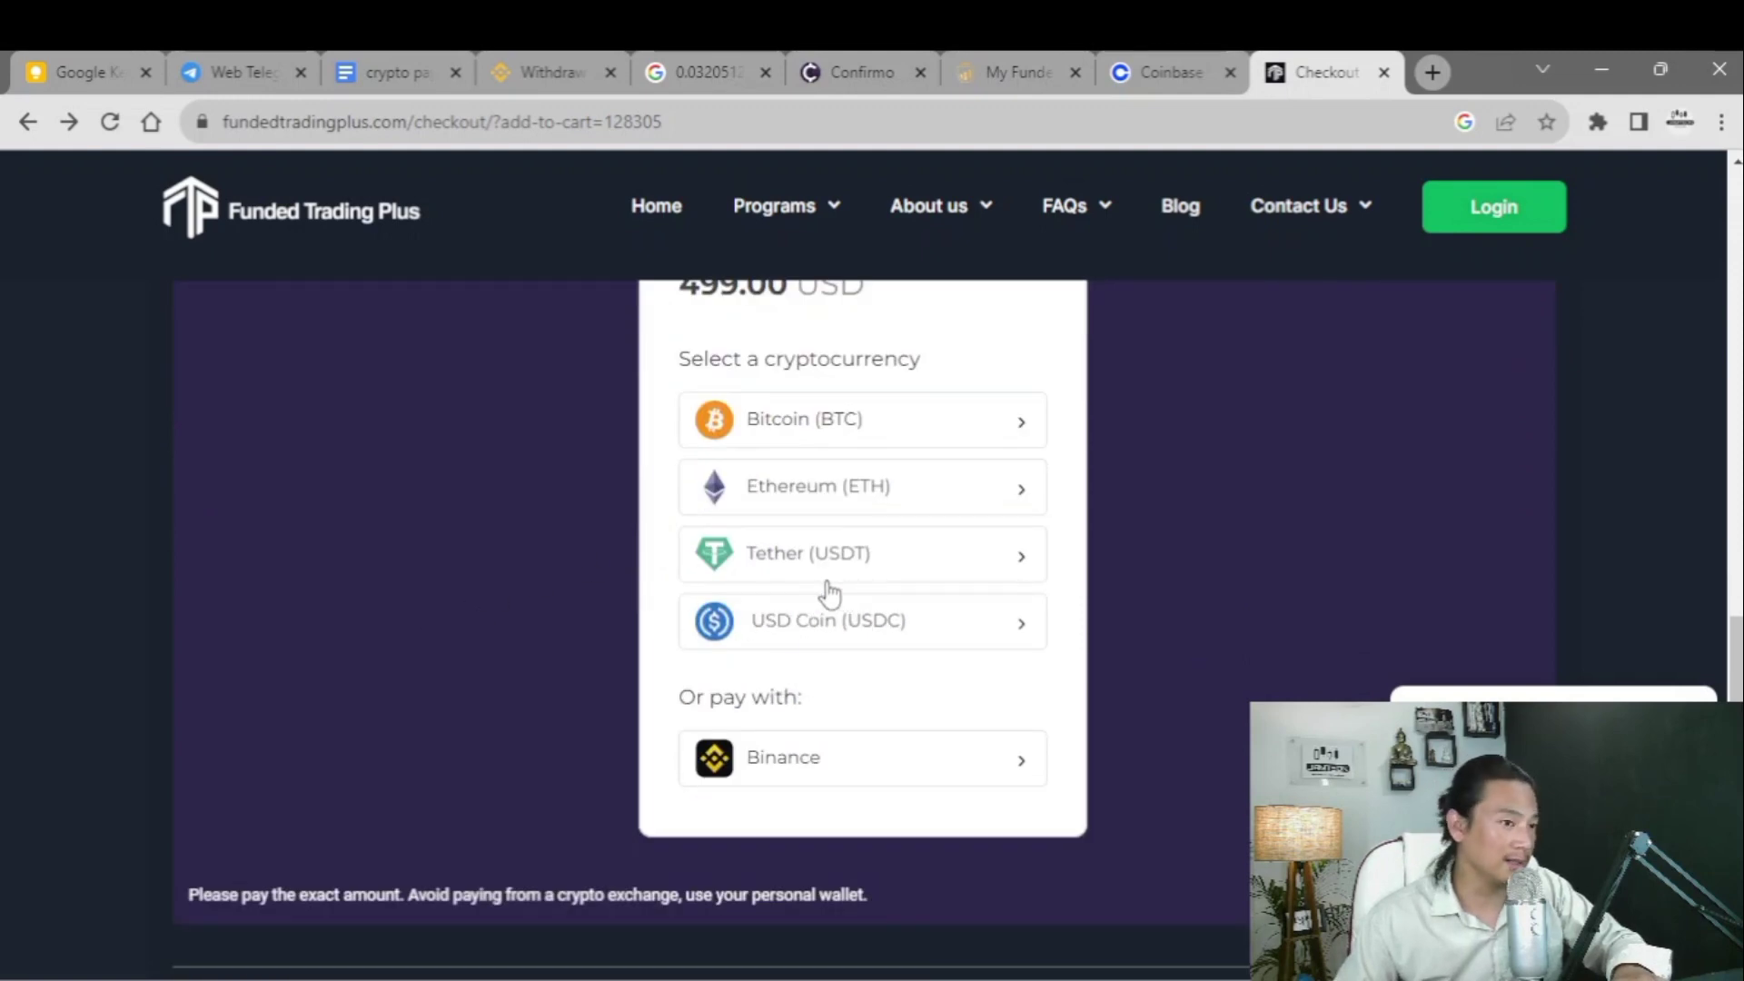
scroll(727, 627, "up", 1)
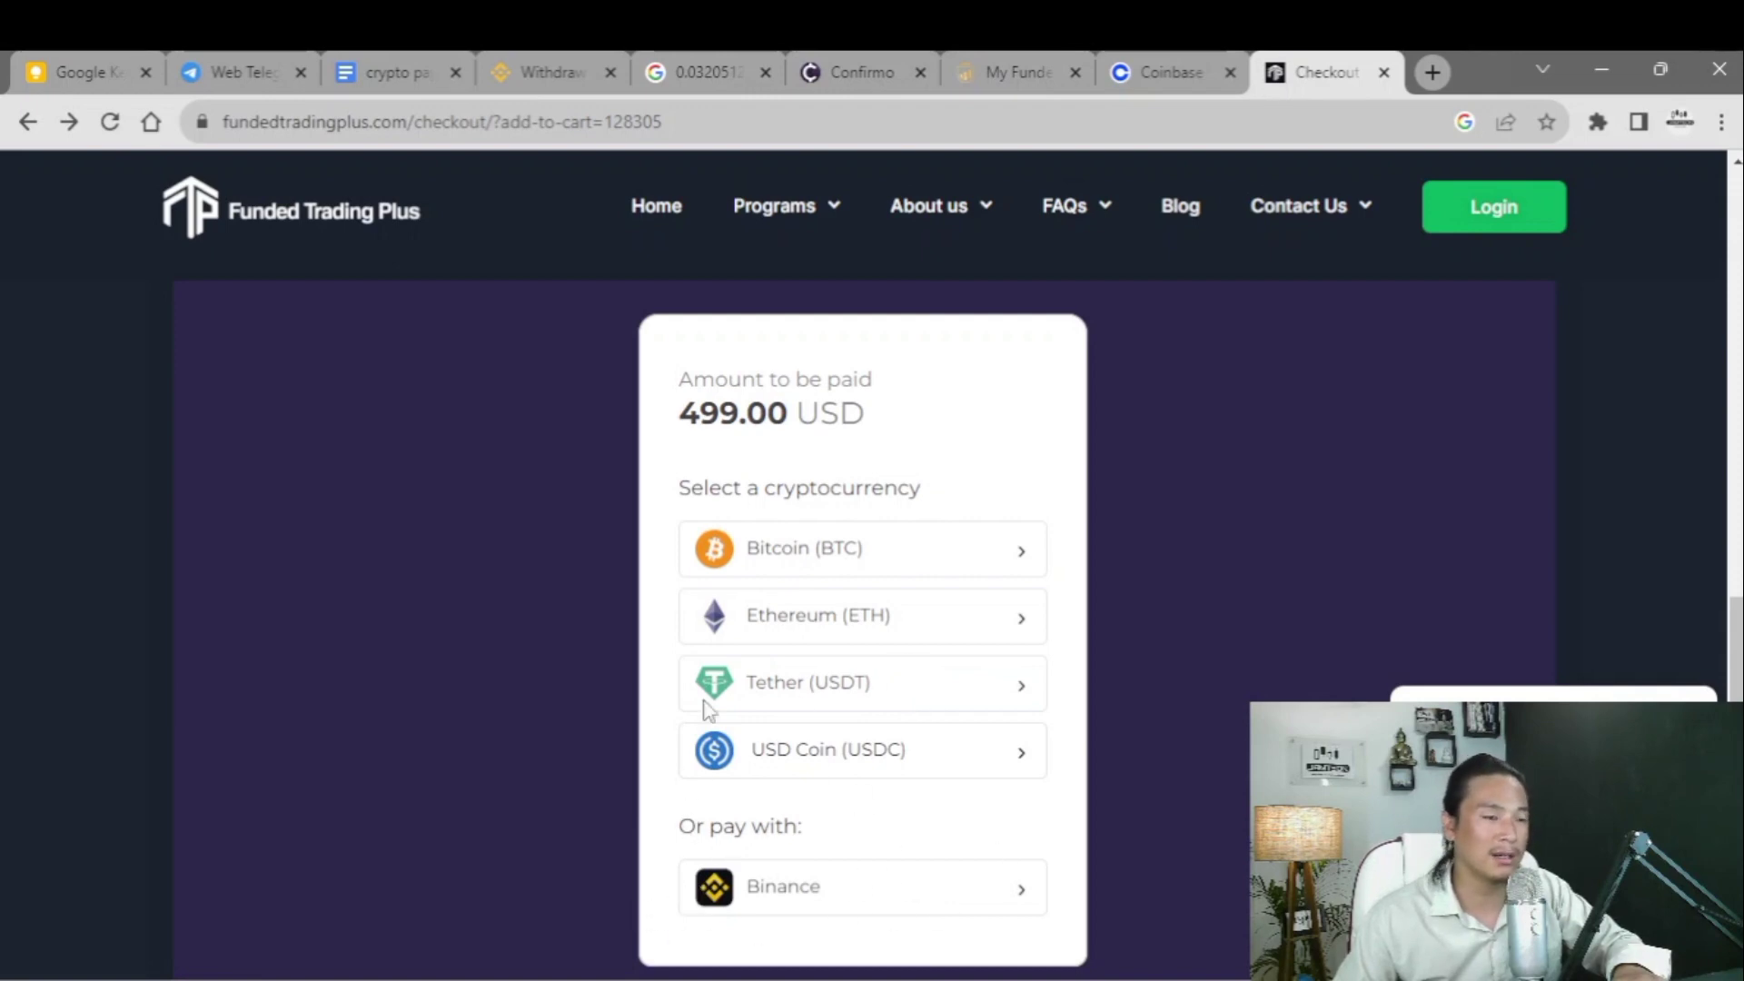
left_click(803, 698)
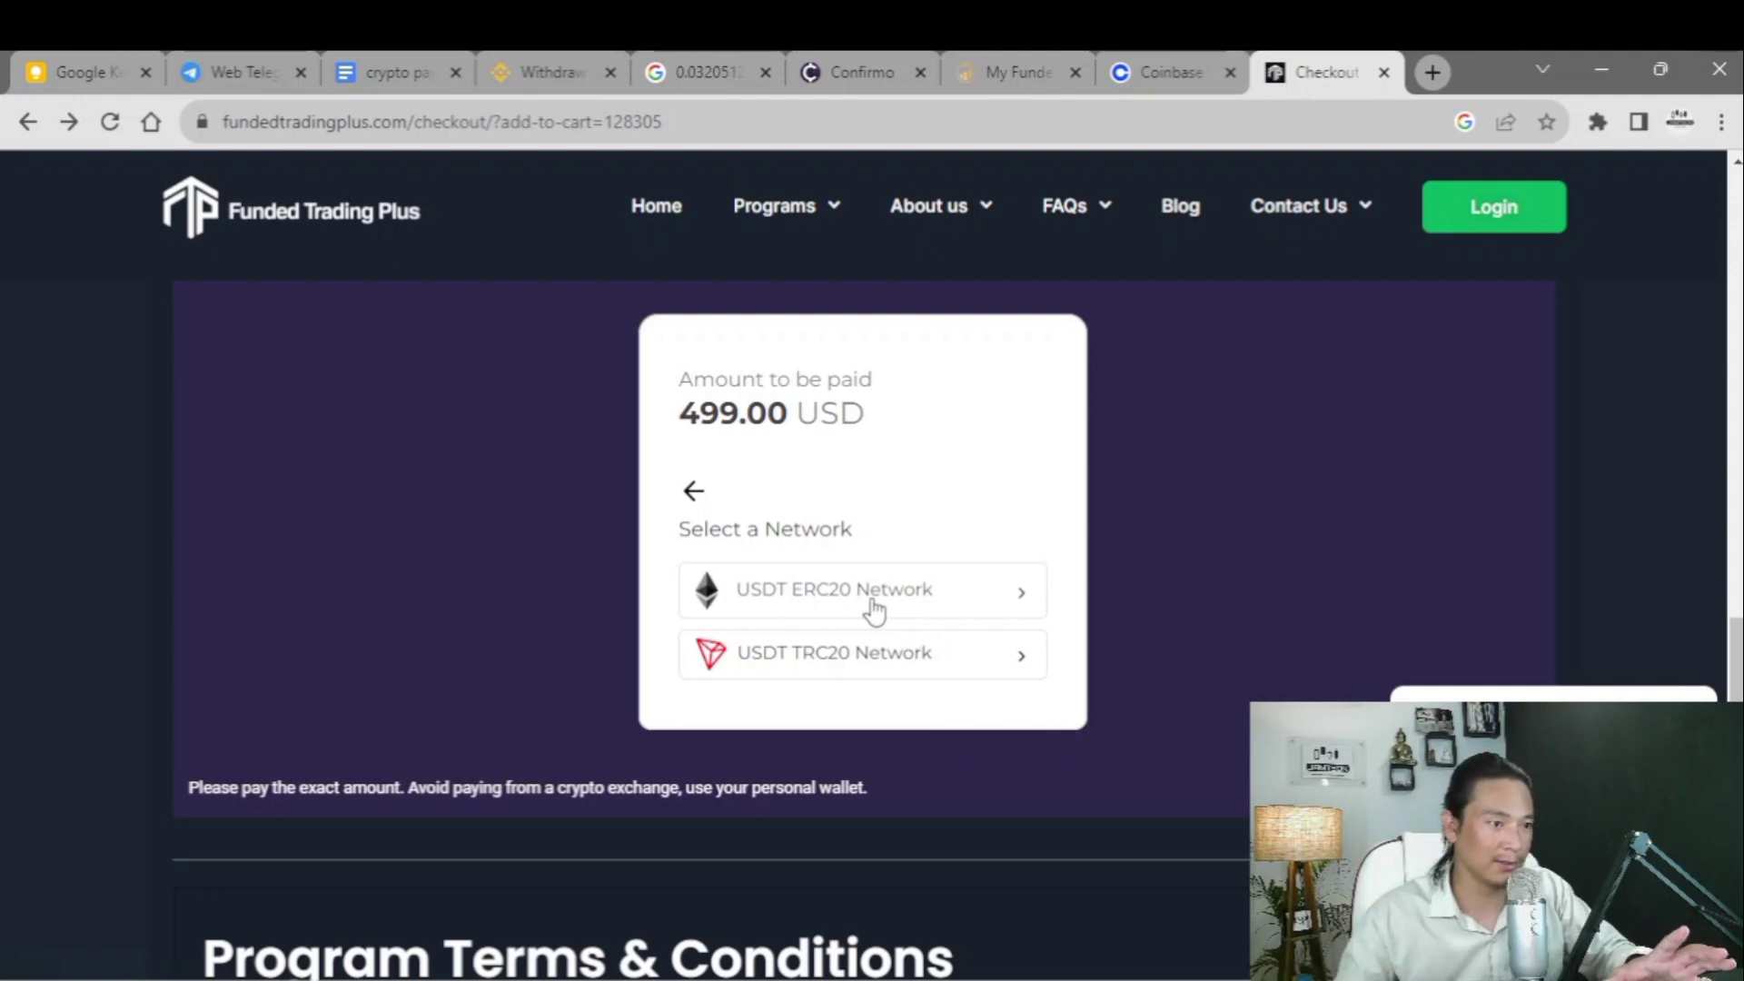
left_click(993, 666)
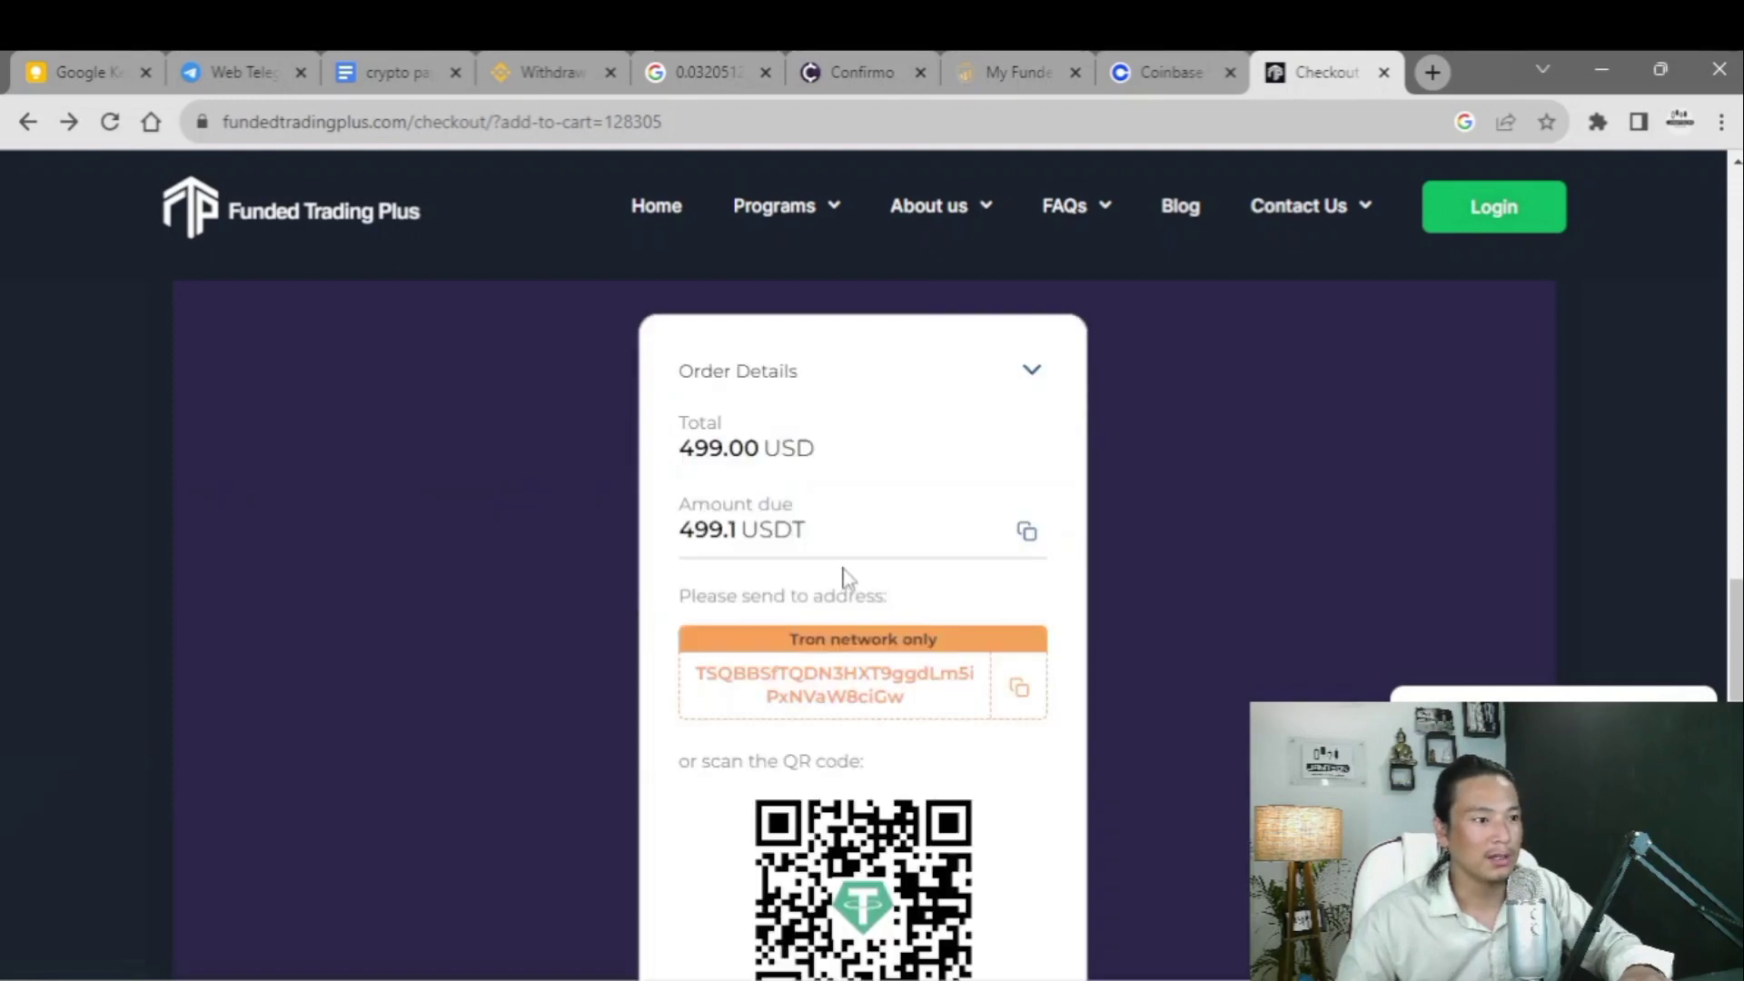
- Copy the checkout's Tron payment address and return to Binance's withdrawal form
scroll(826, 591, "down", 3)
scroll(807, 608, "up", 4)
scroll(809, 608, "down", 3)
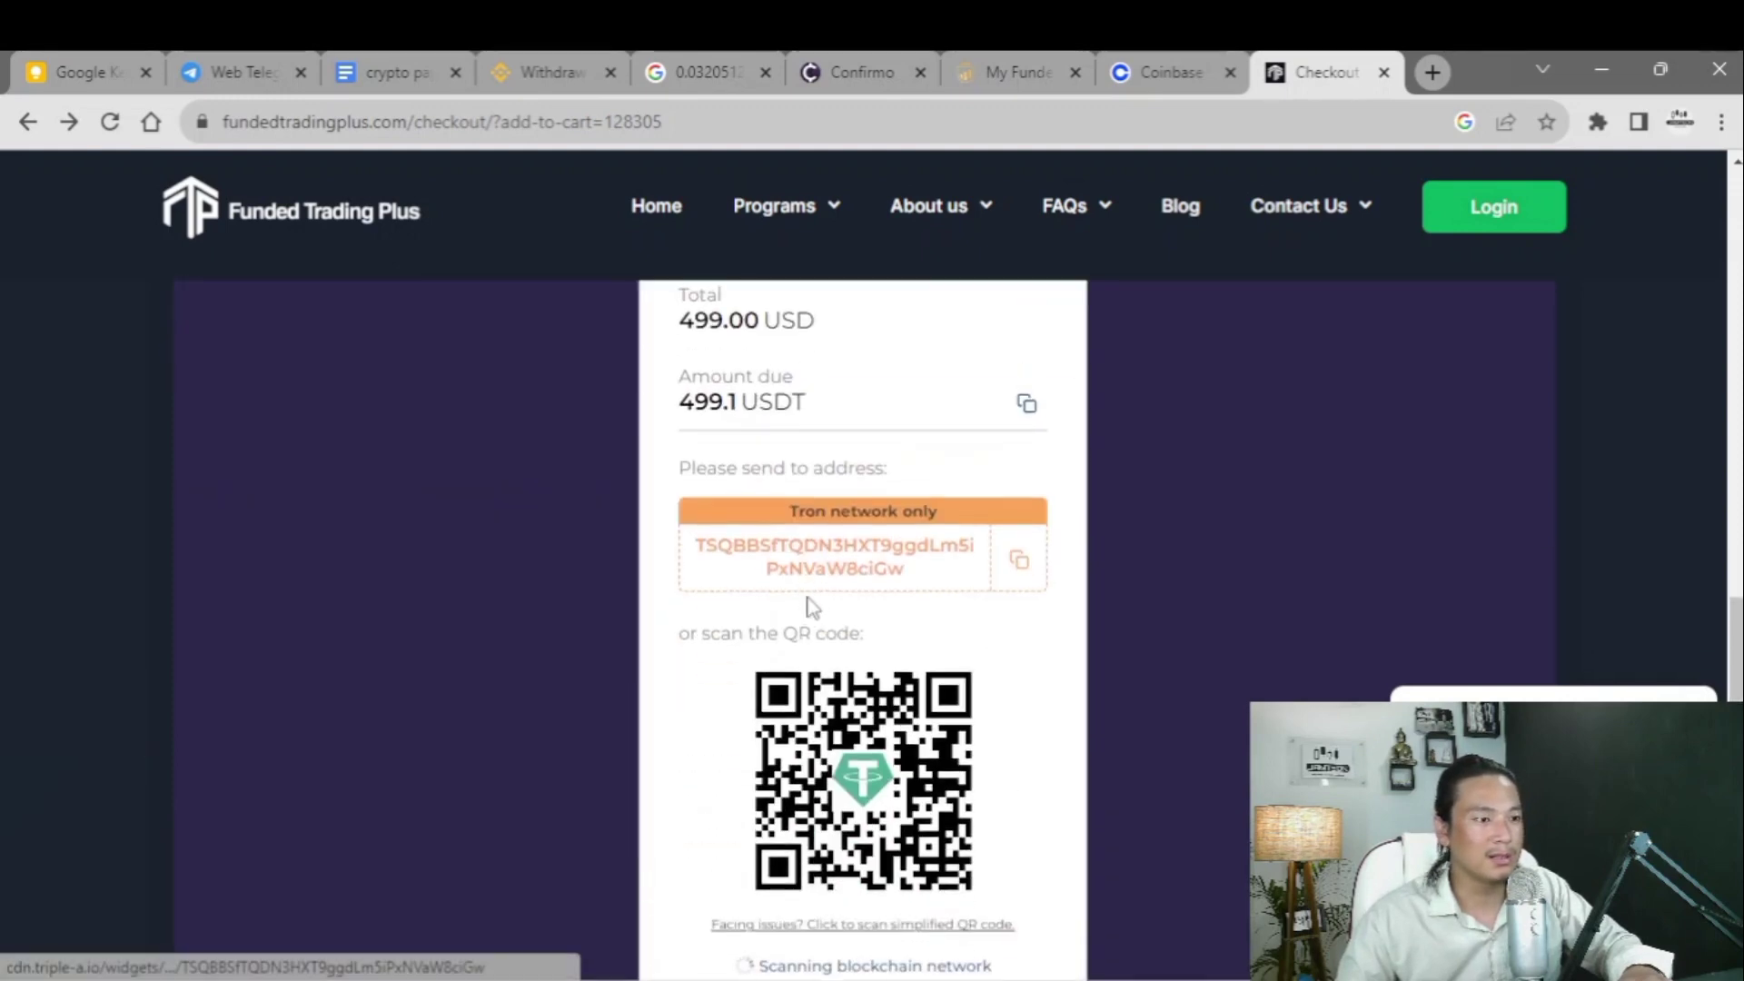
scroll(811, 606, "up", 2)
scroll(864, 642, "down", 3)
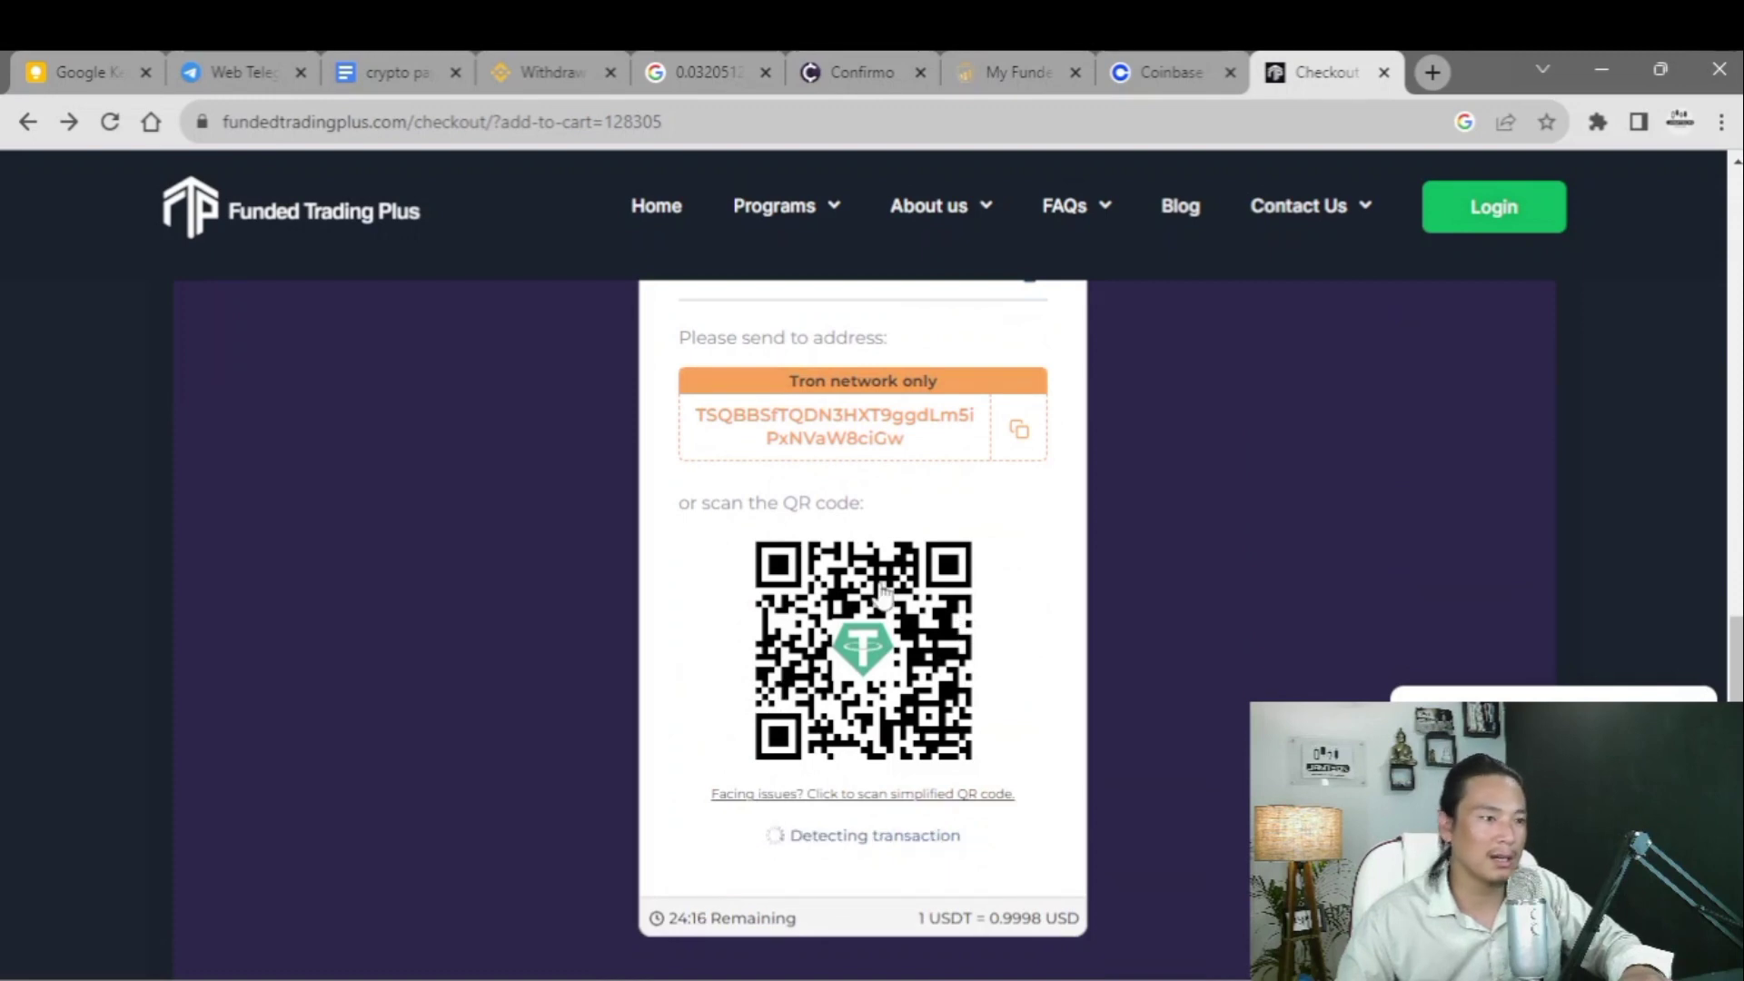
scroll(786, 619, "up", 1)
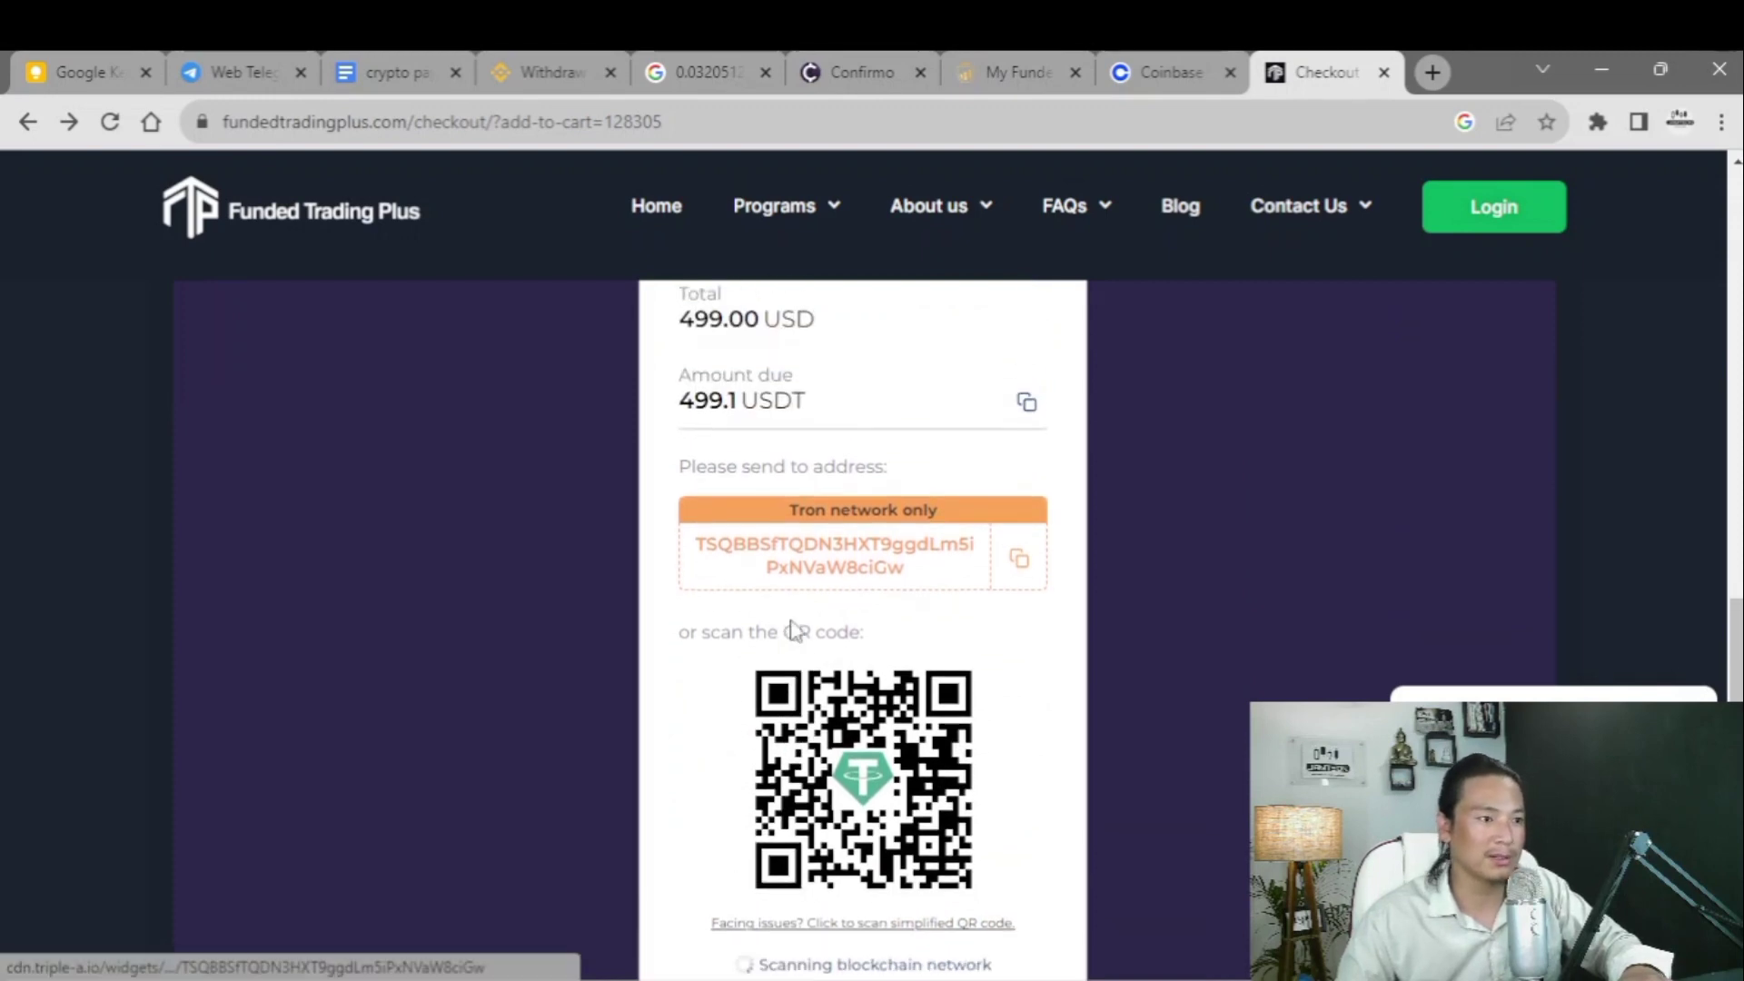
scroll(795, 626, "up", 1)
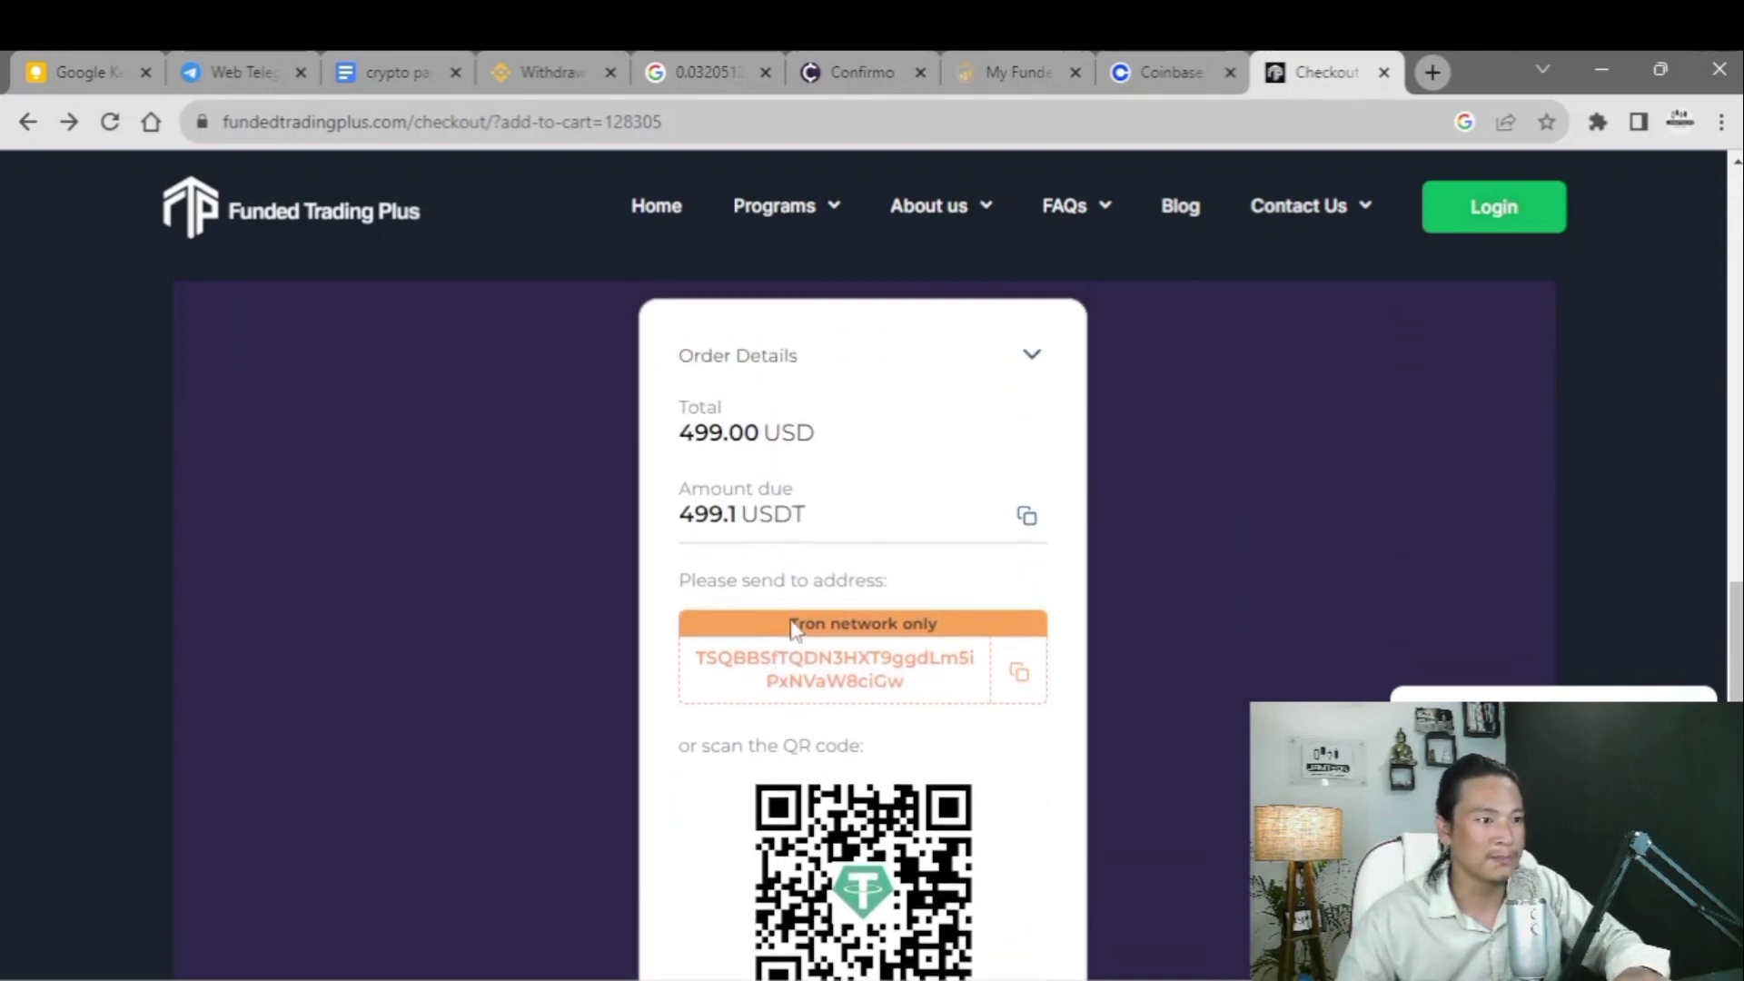
left_click_drag(694, 677, 913, 710)
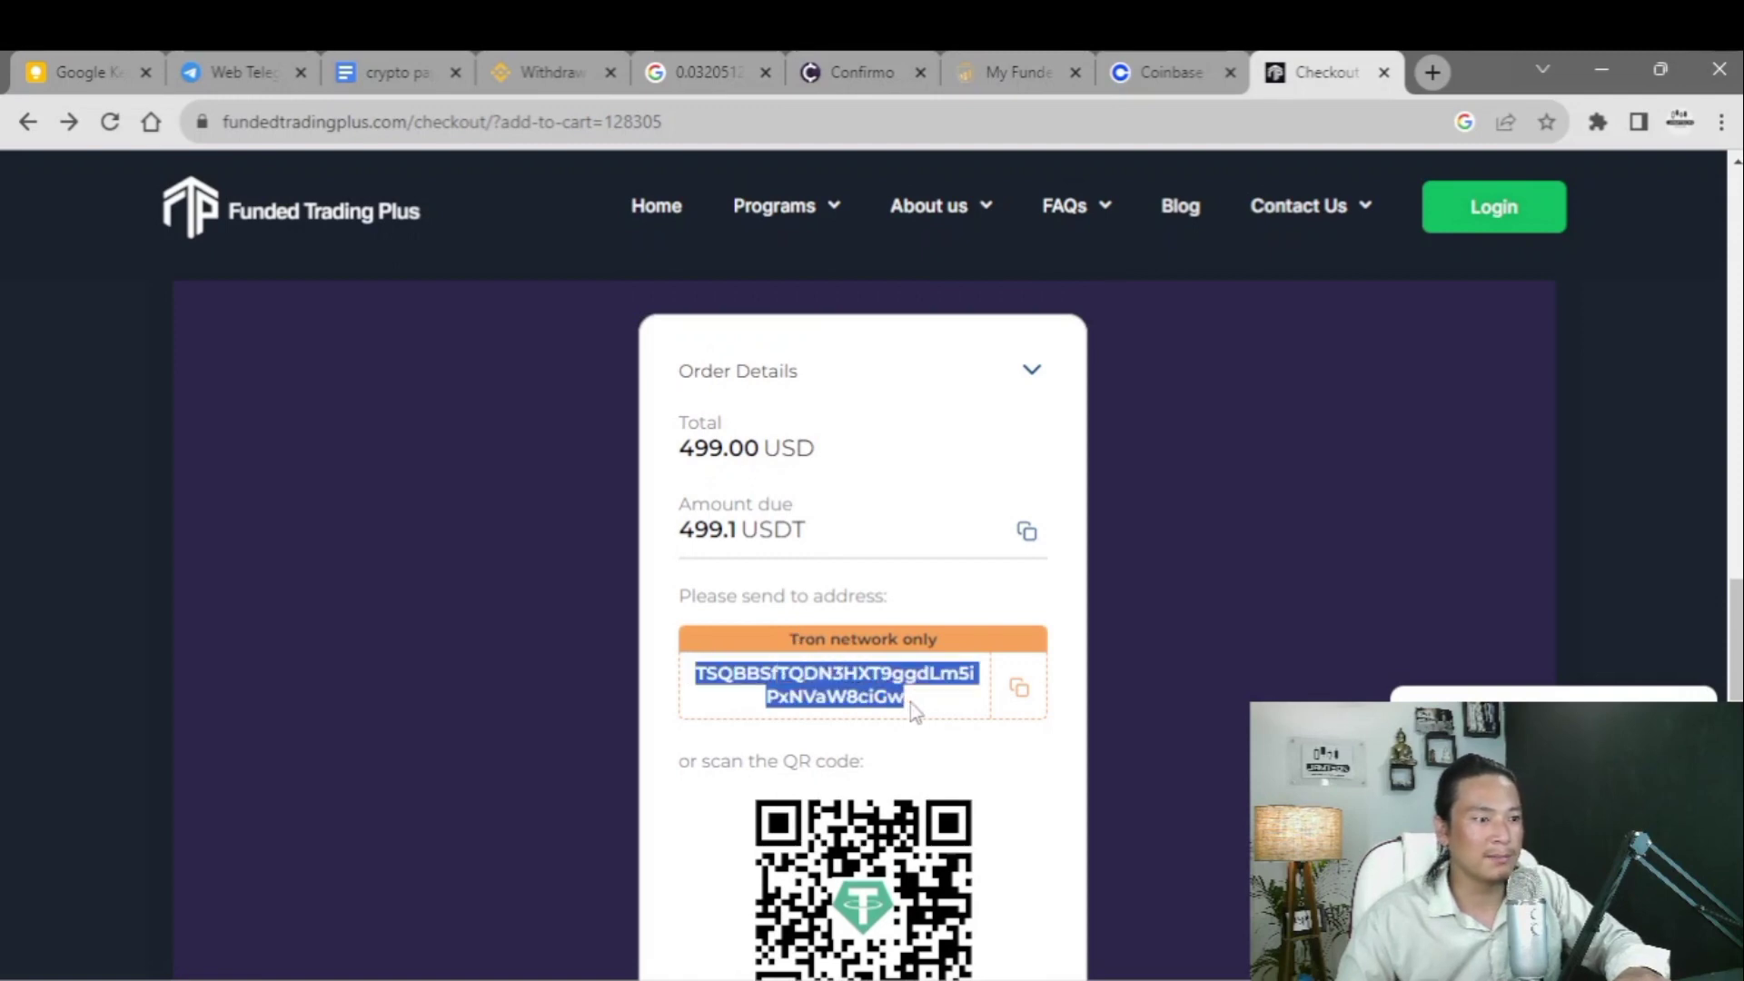
left_click(1019, 690)
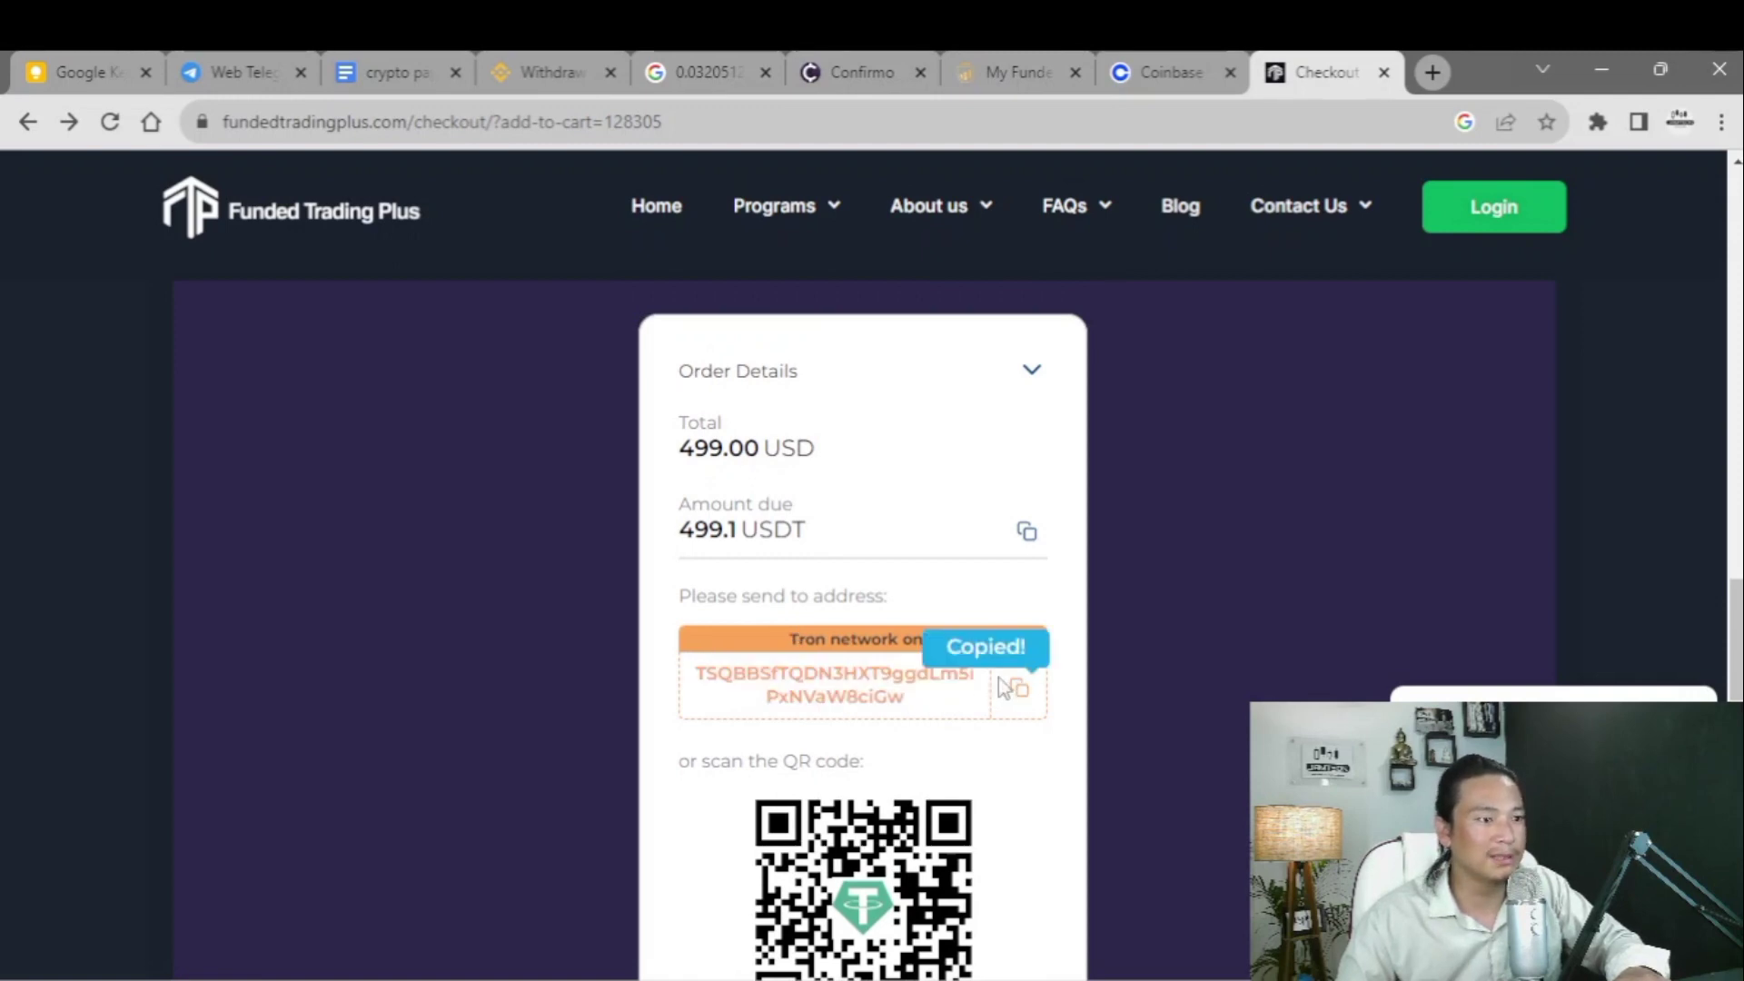
left_click(1020, 695)
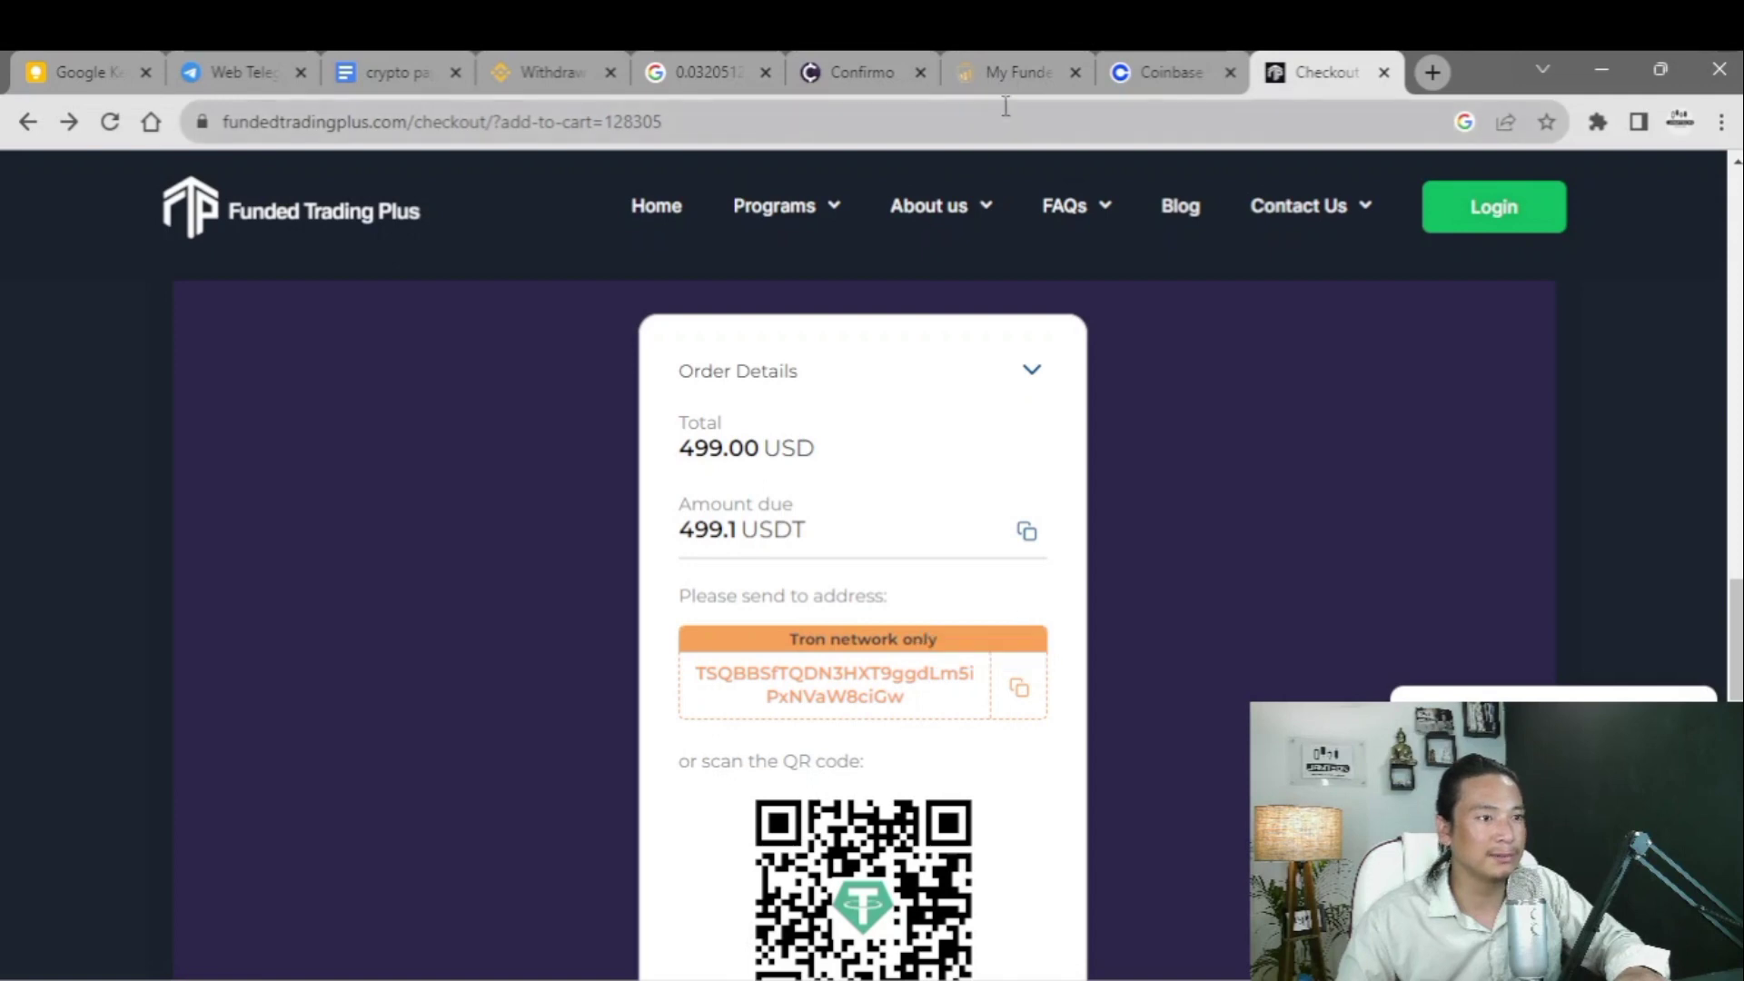
left_click(543, 65)
- Set the withdrawal to USDT, paste the Tron address, and choose the TRX Tron (TRC20) network
scroll(565, 525, "up", 8)
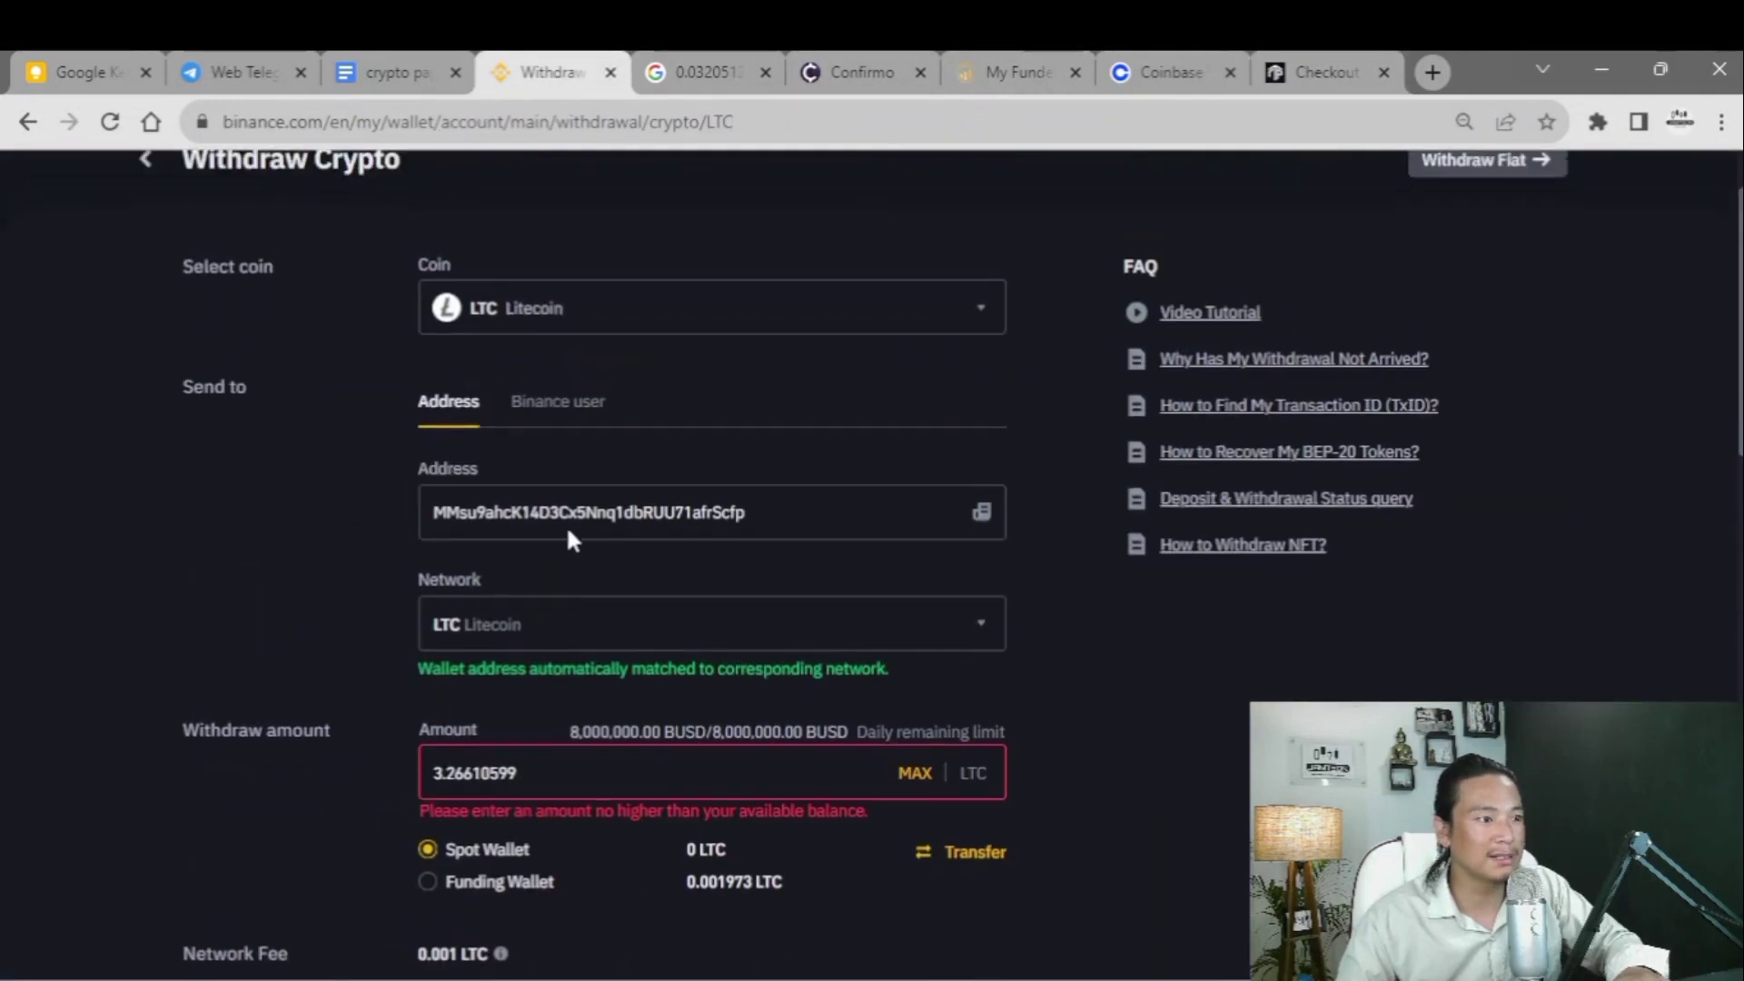
left_click(715, 429)
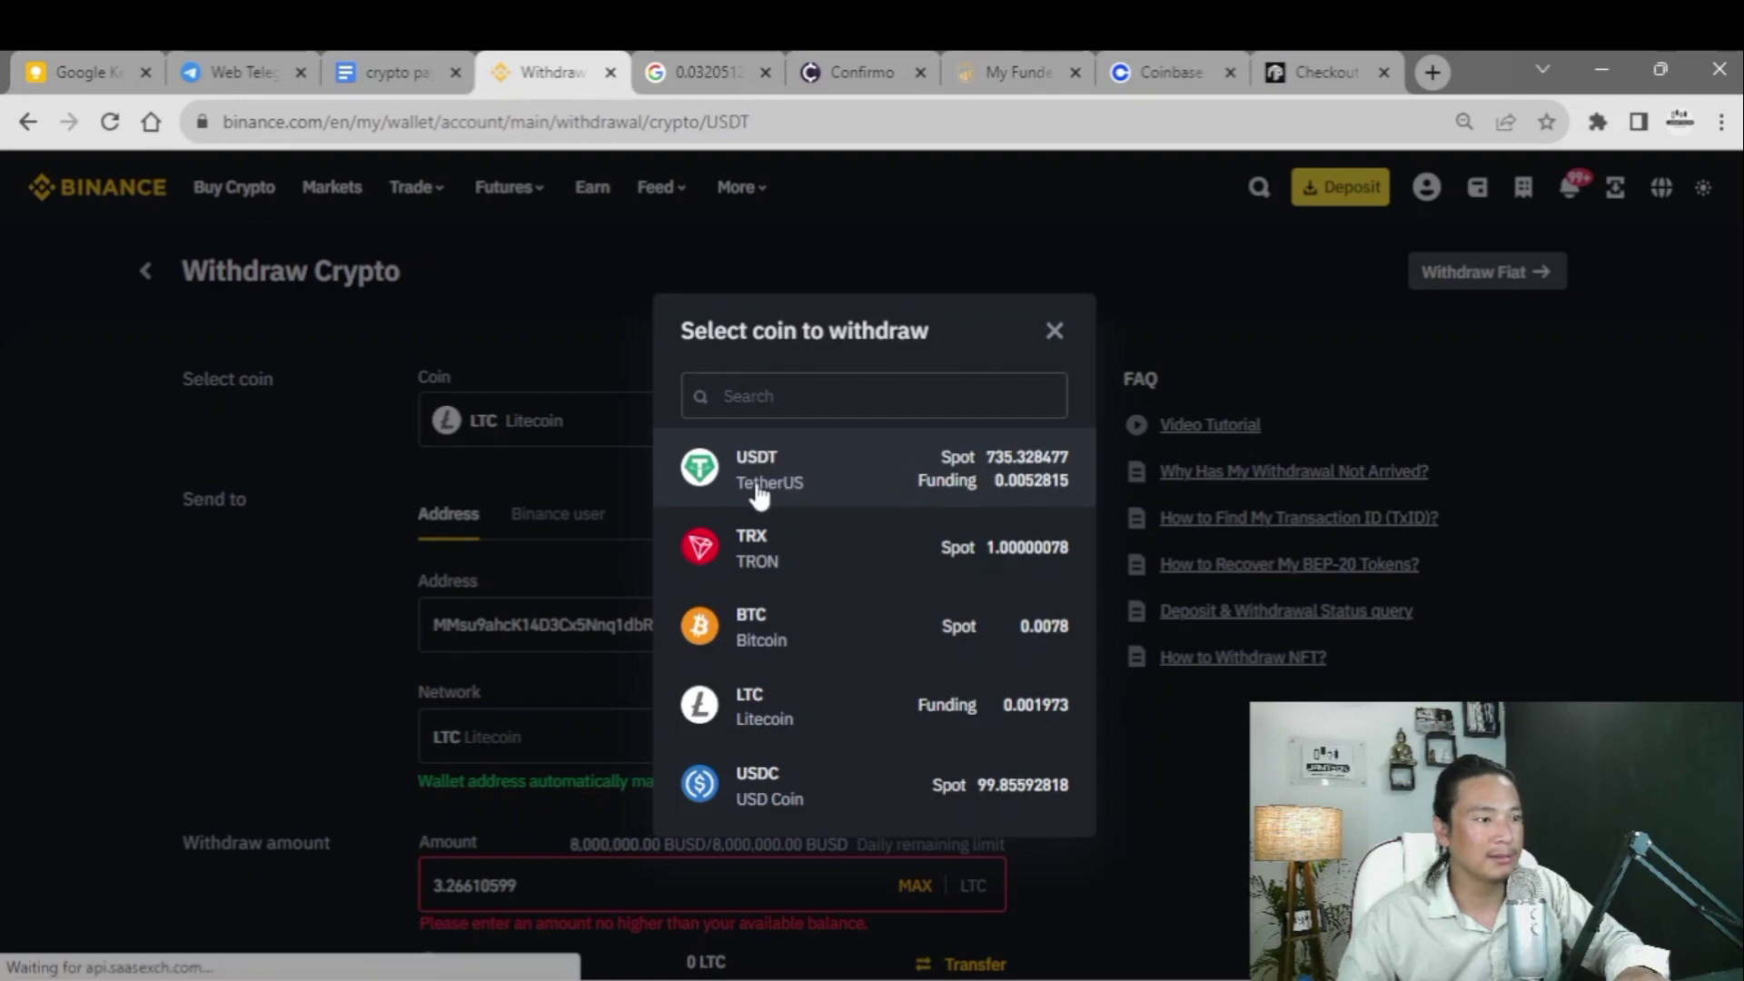
left_click(781, 485)
left_click(584, 625)
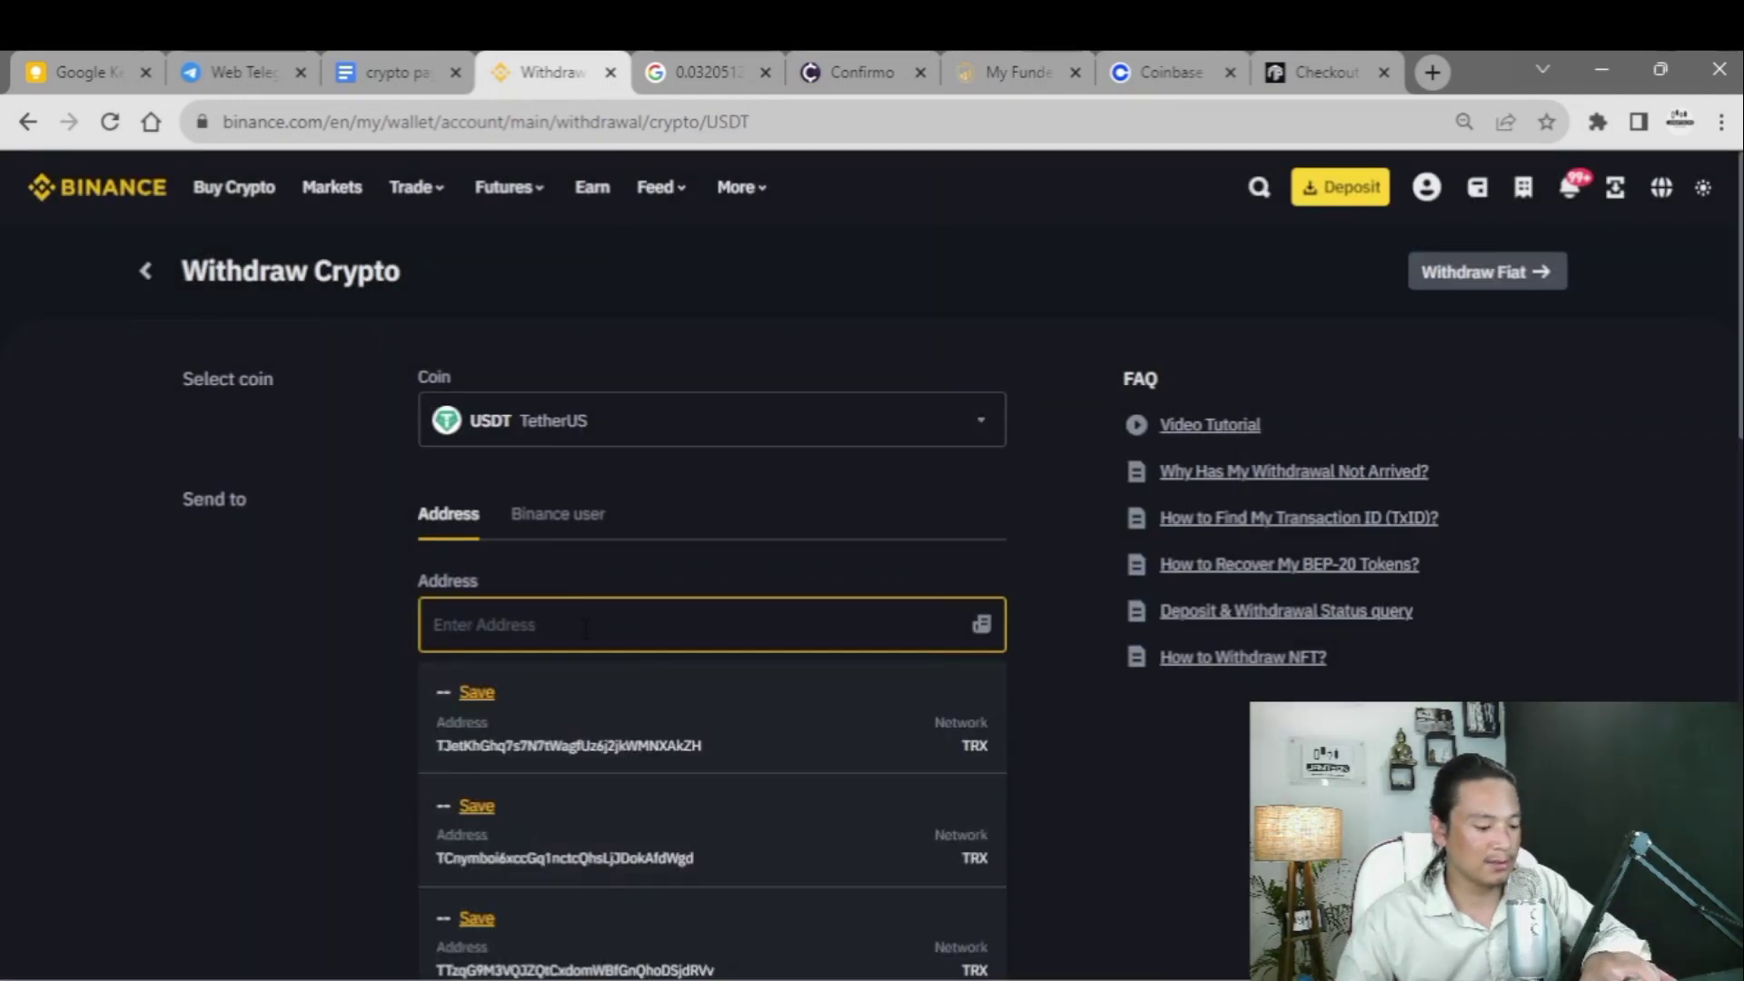
key("ctrl+v")
left_click(813, 740)
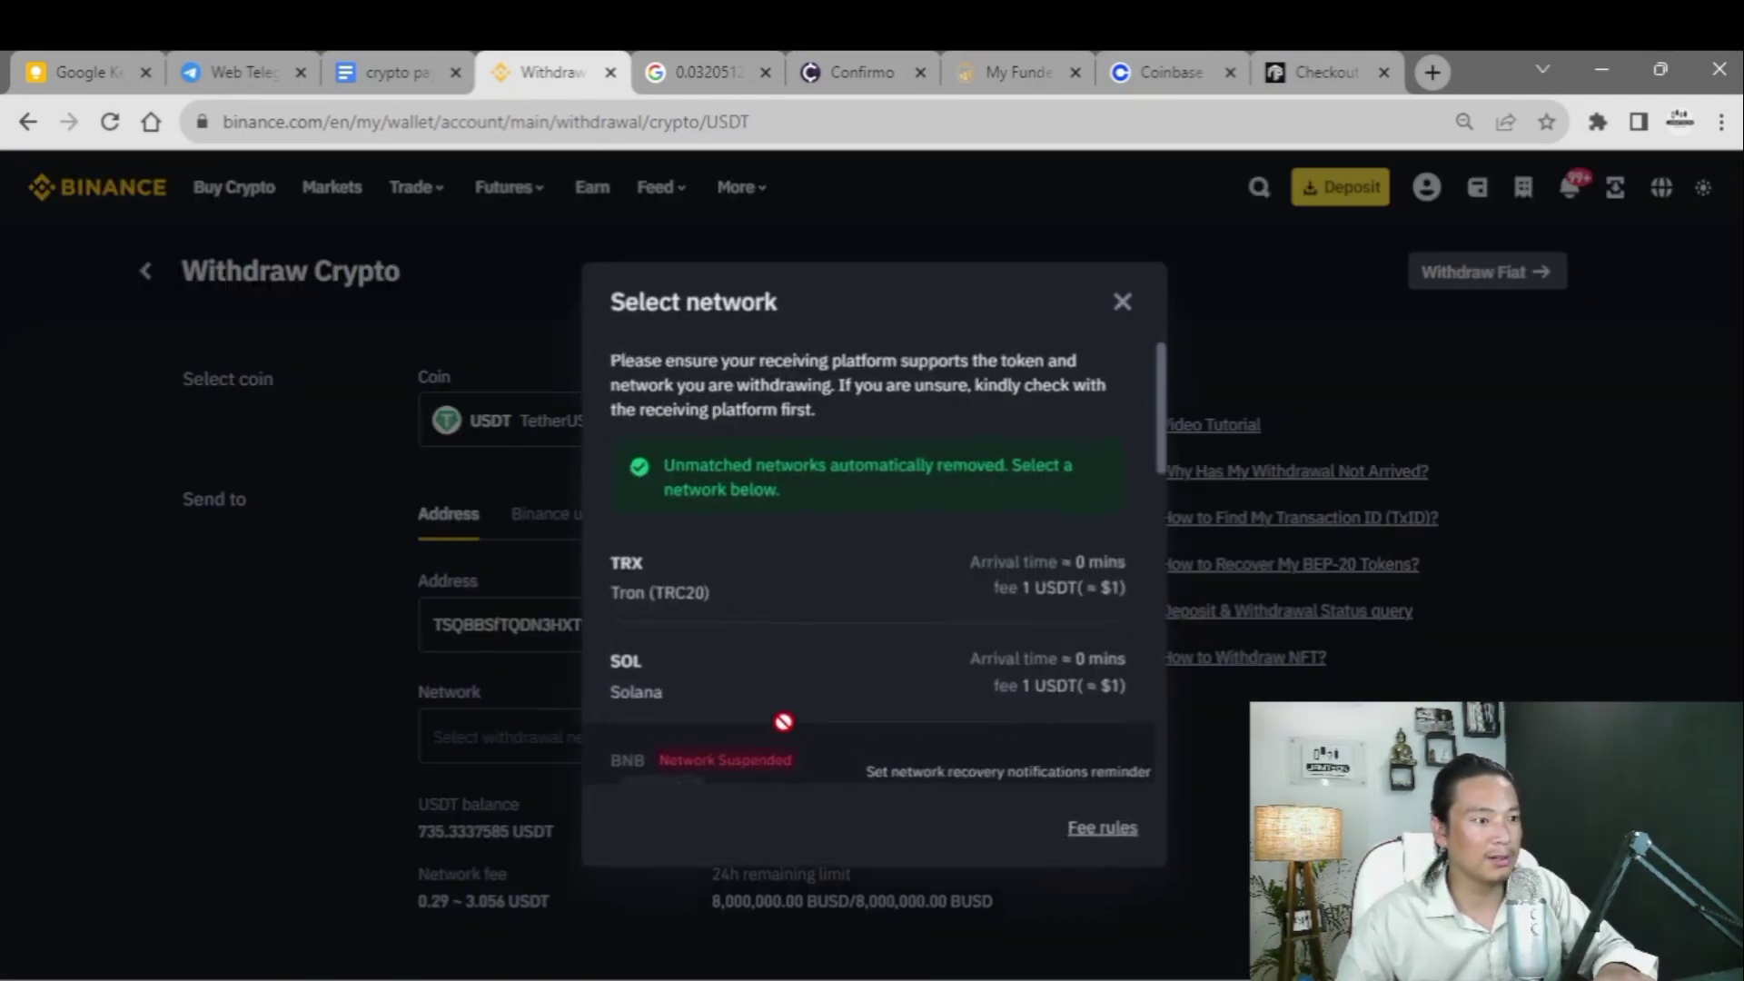
left_click(615, 613)
scroll(391, 668, "down", 3)
- Copy the 499.1 USDT amount due from the Funded Trading Plus checkout for the Amount field
left_click(463, 603)
left_click(844, 73)
scroll(736, 463, "down", 5)
scroll(934, 370, "up", 5)
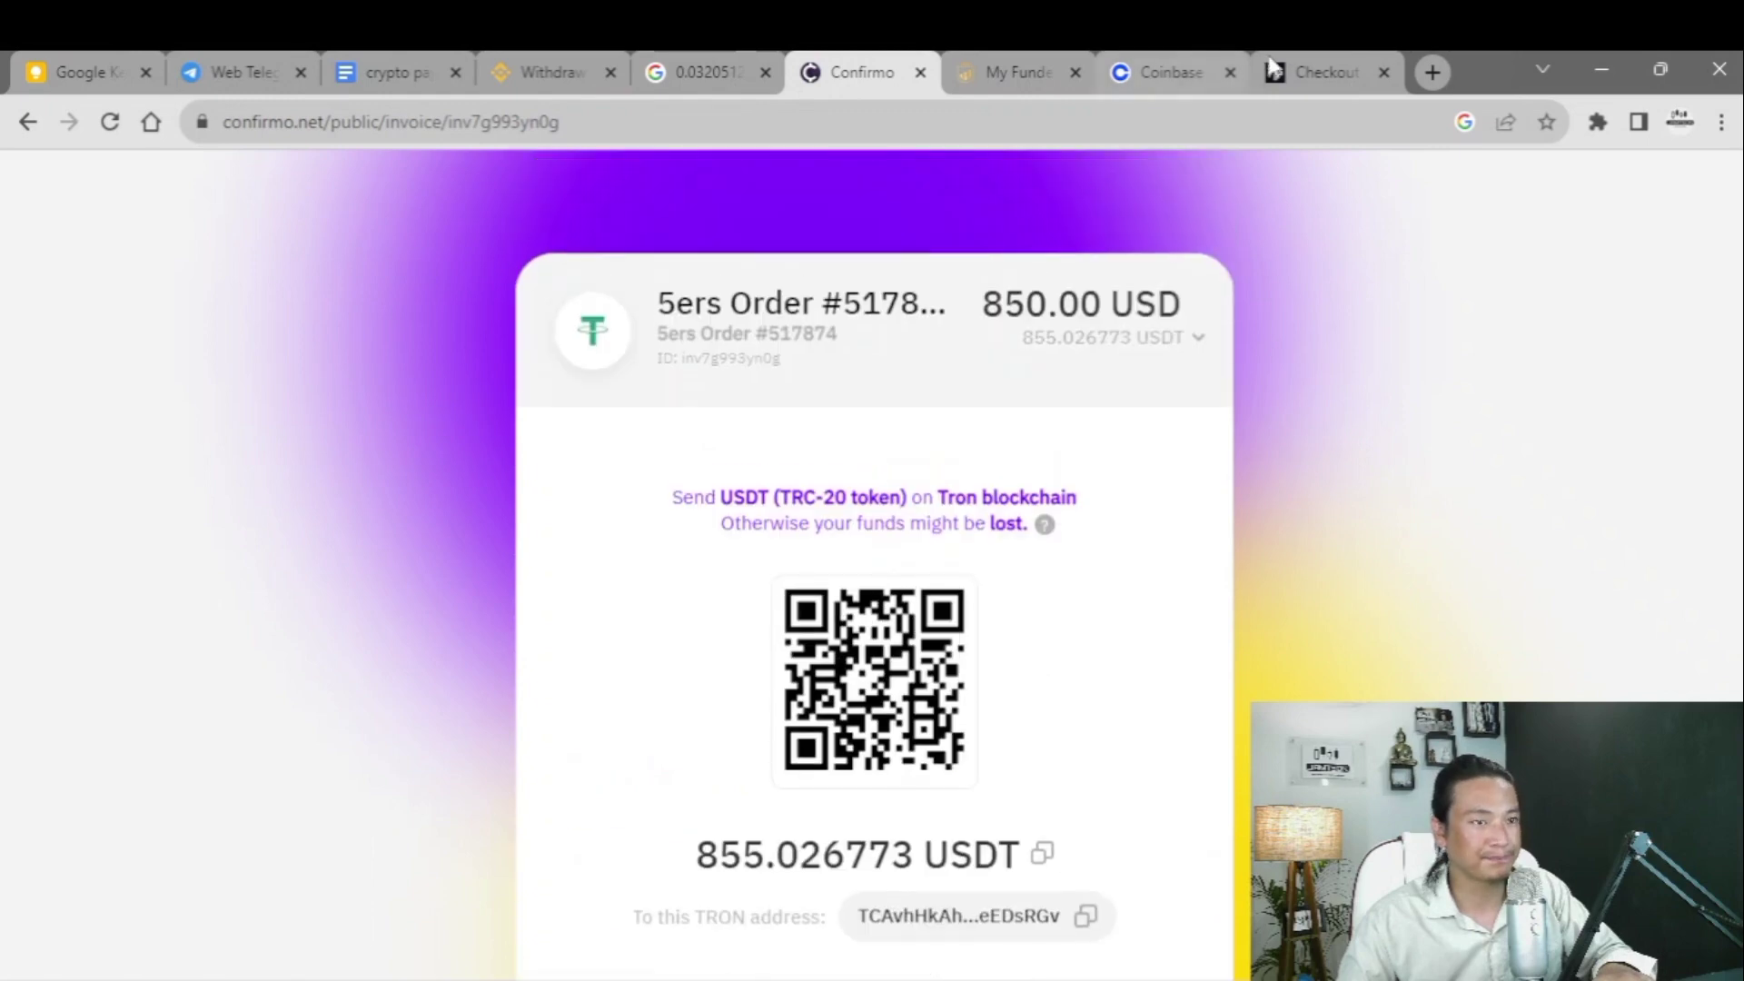
left_click(1304, 63)
scroll(818, 591, "down", 3)
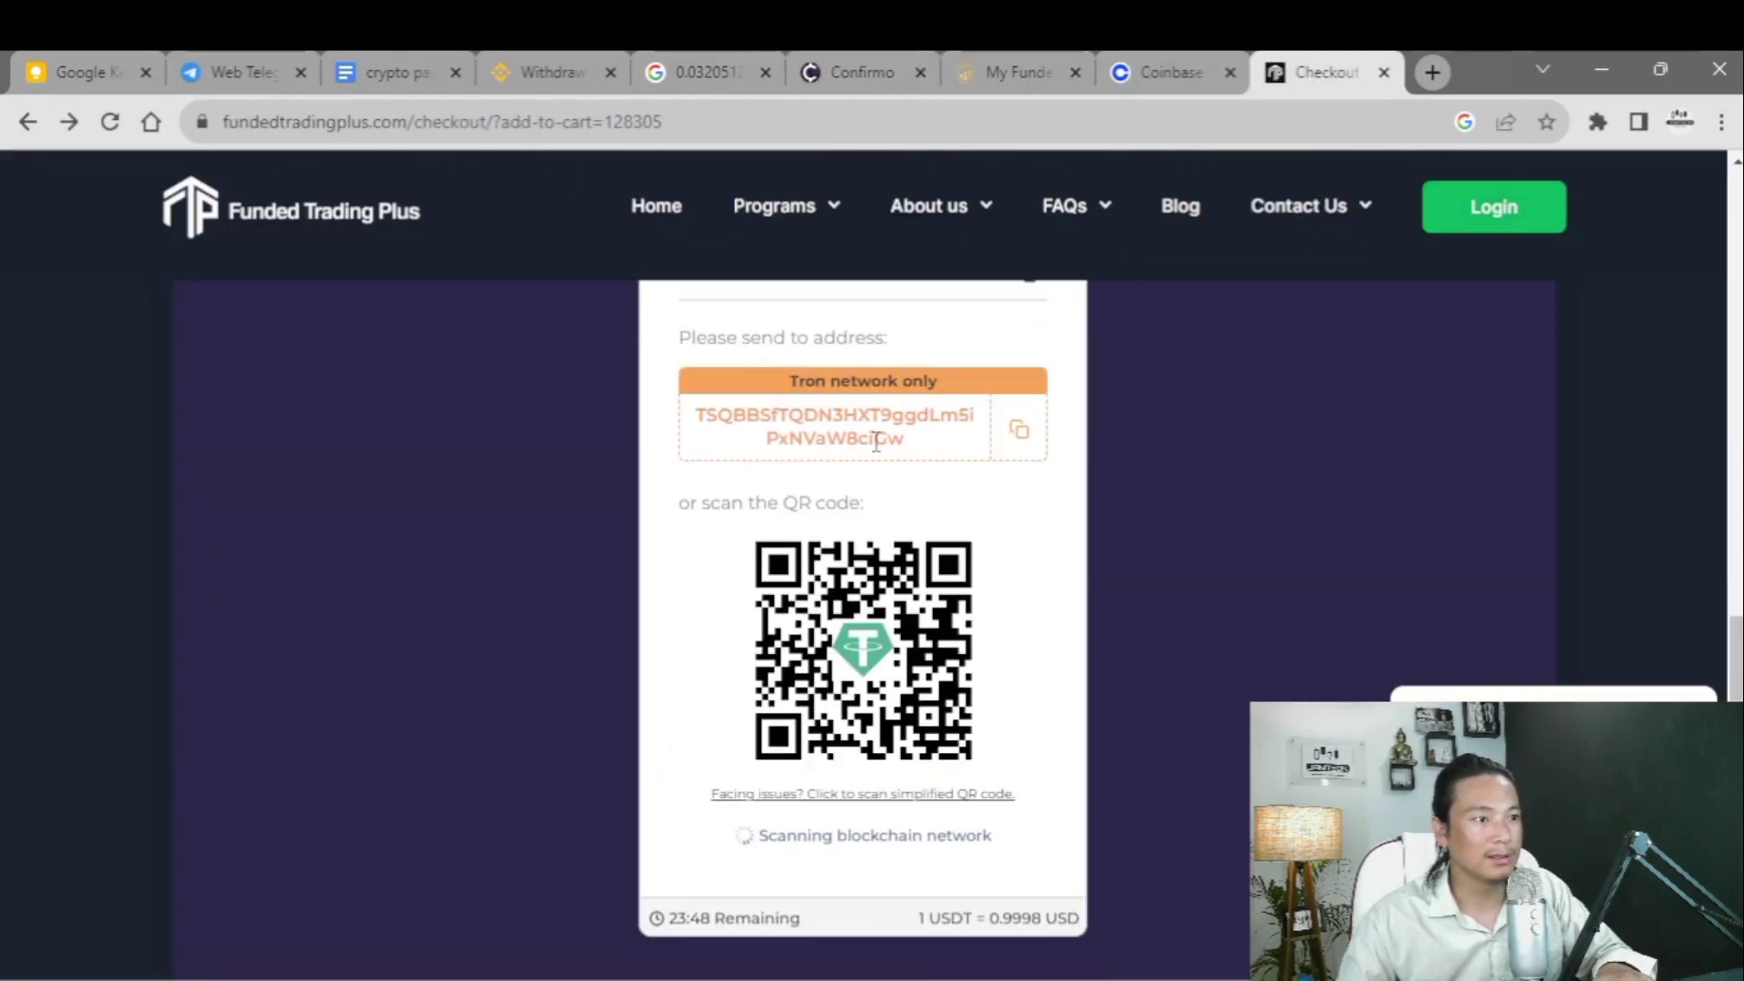
scroll(726, 595, "up", 3)
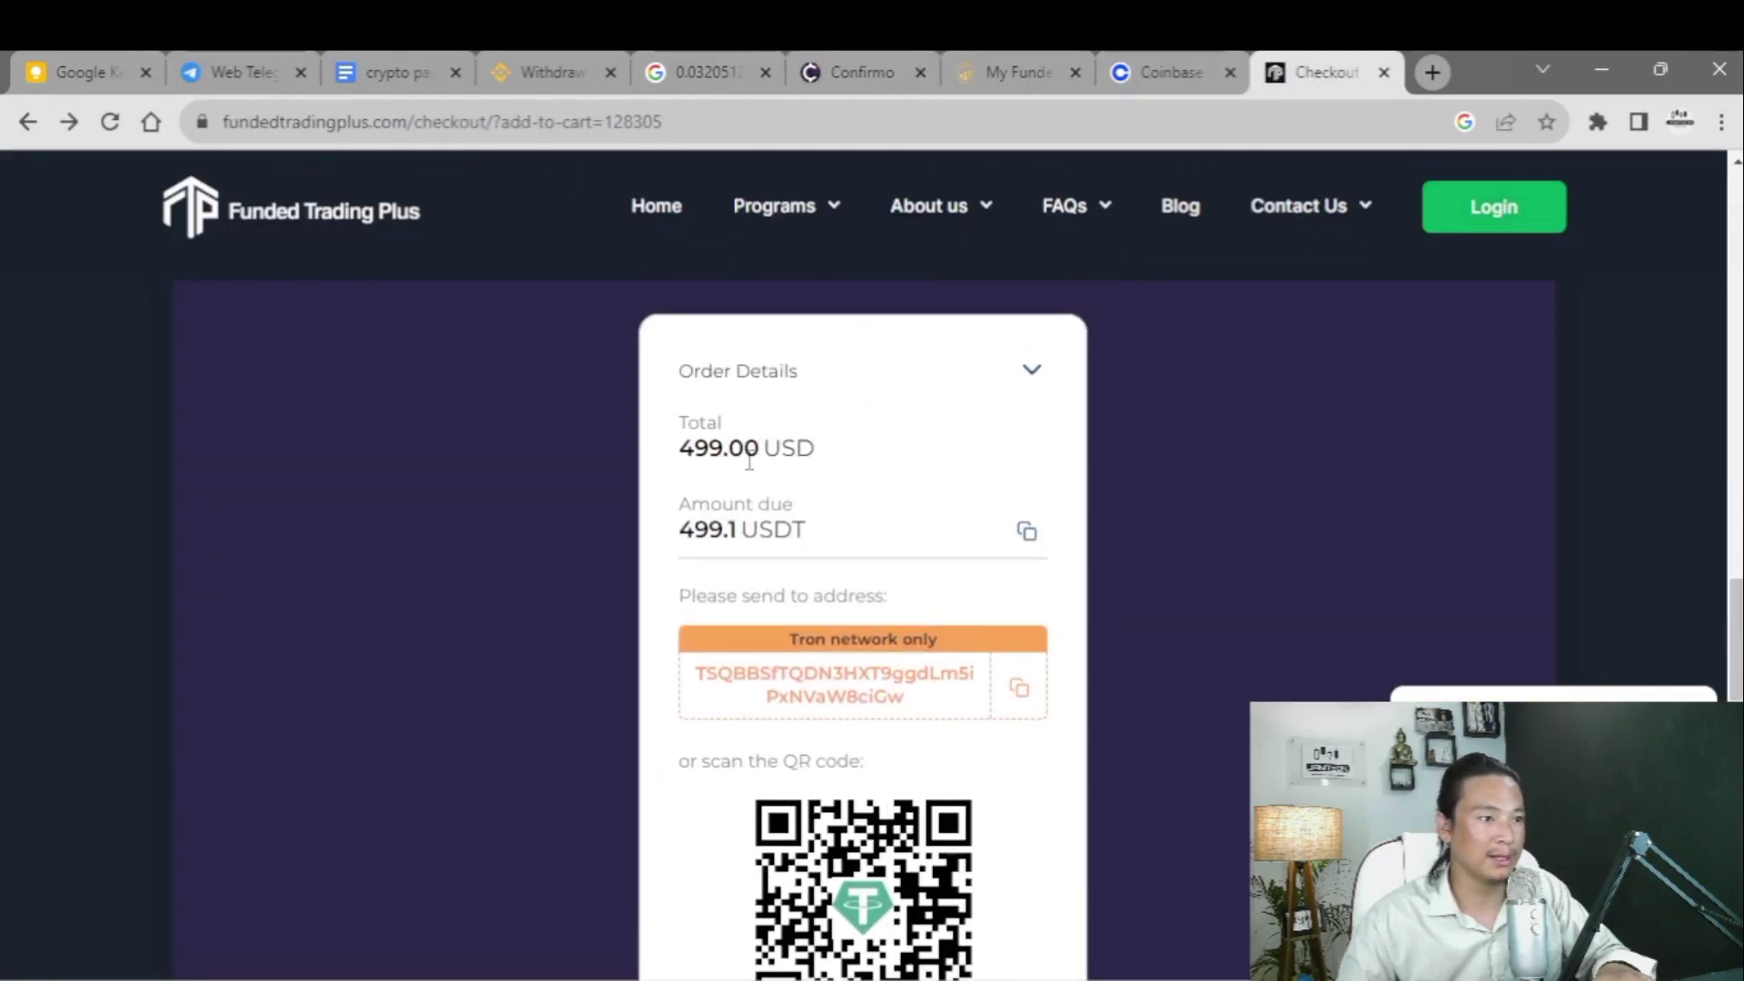
left_click(1022, 536)
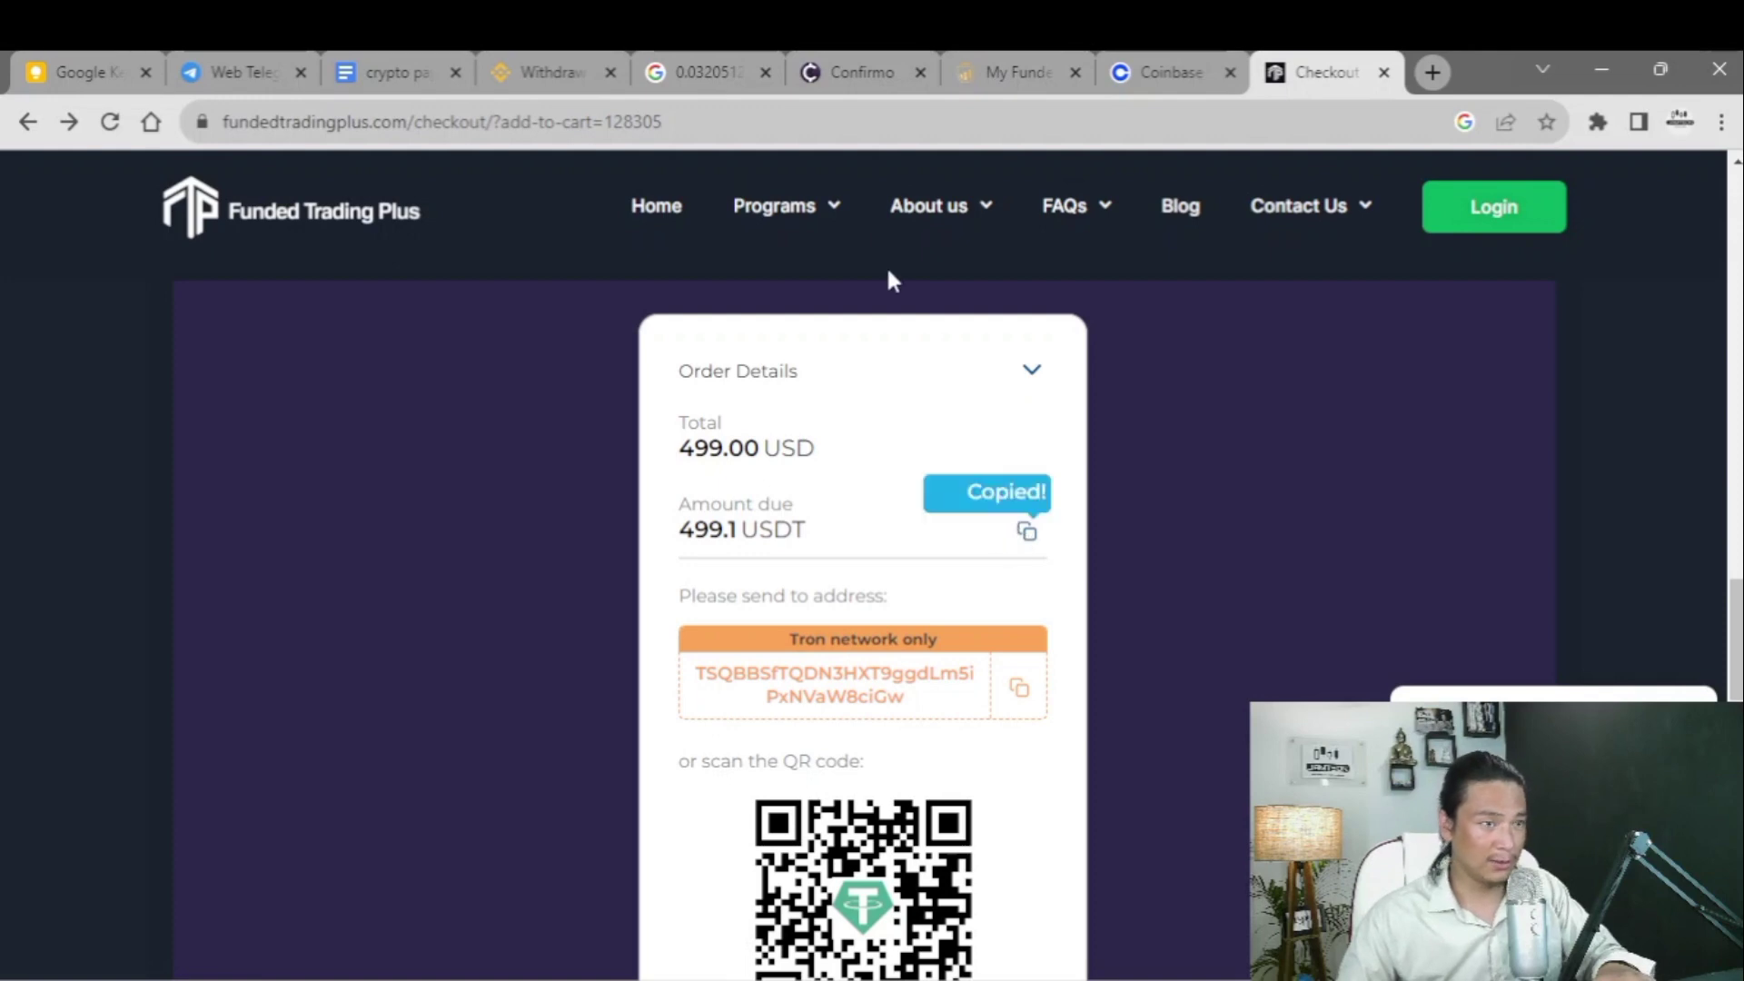
left_click(514, 77)
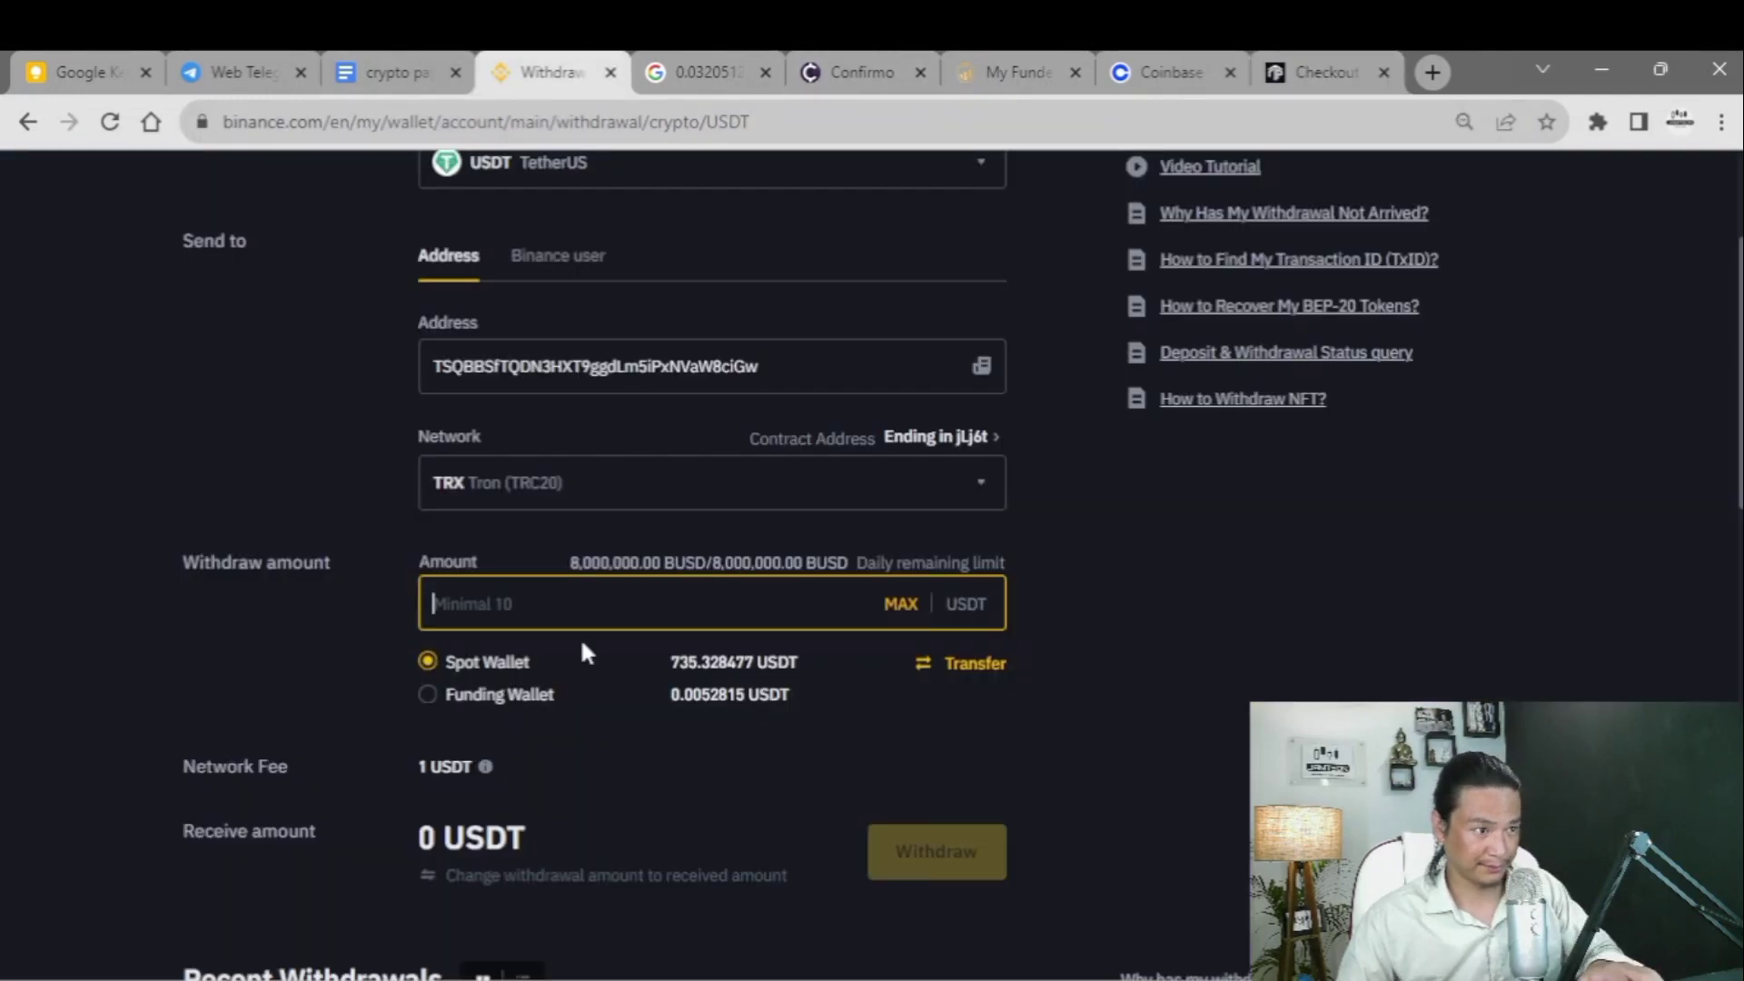
- Replace the pasted 499.1 with a 500.1 USDT withdrawal so 499.100000 USDT arrives after the 1 USDT fee
key("ctrl+v")
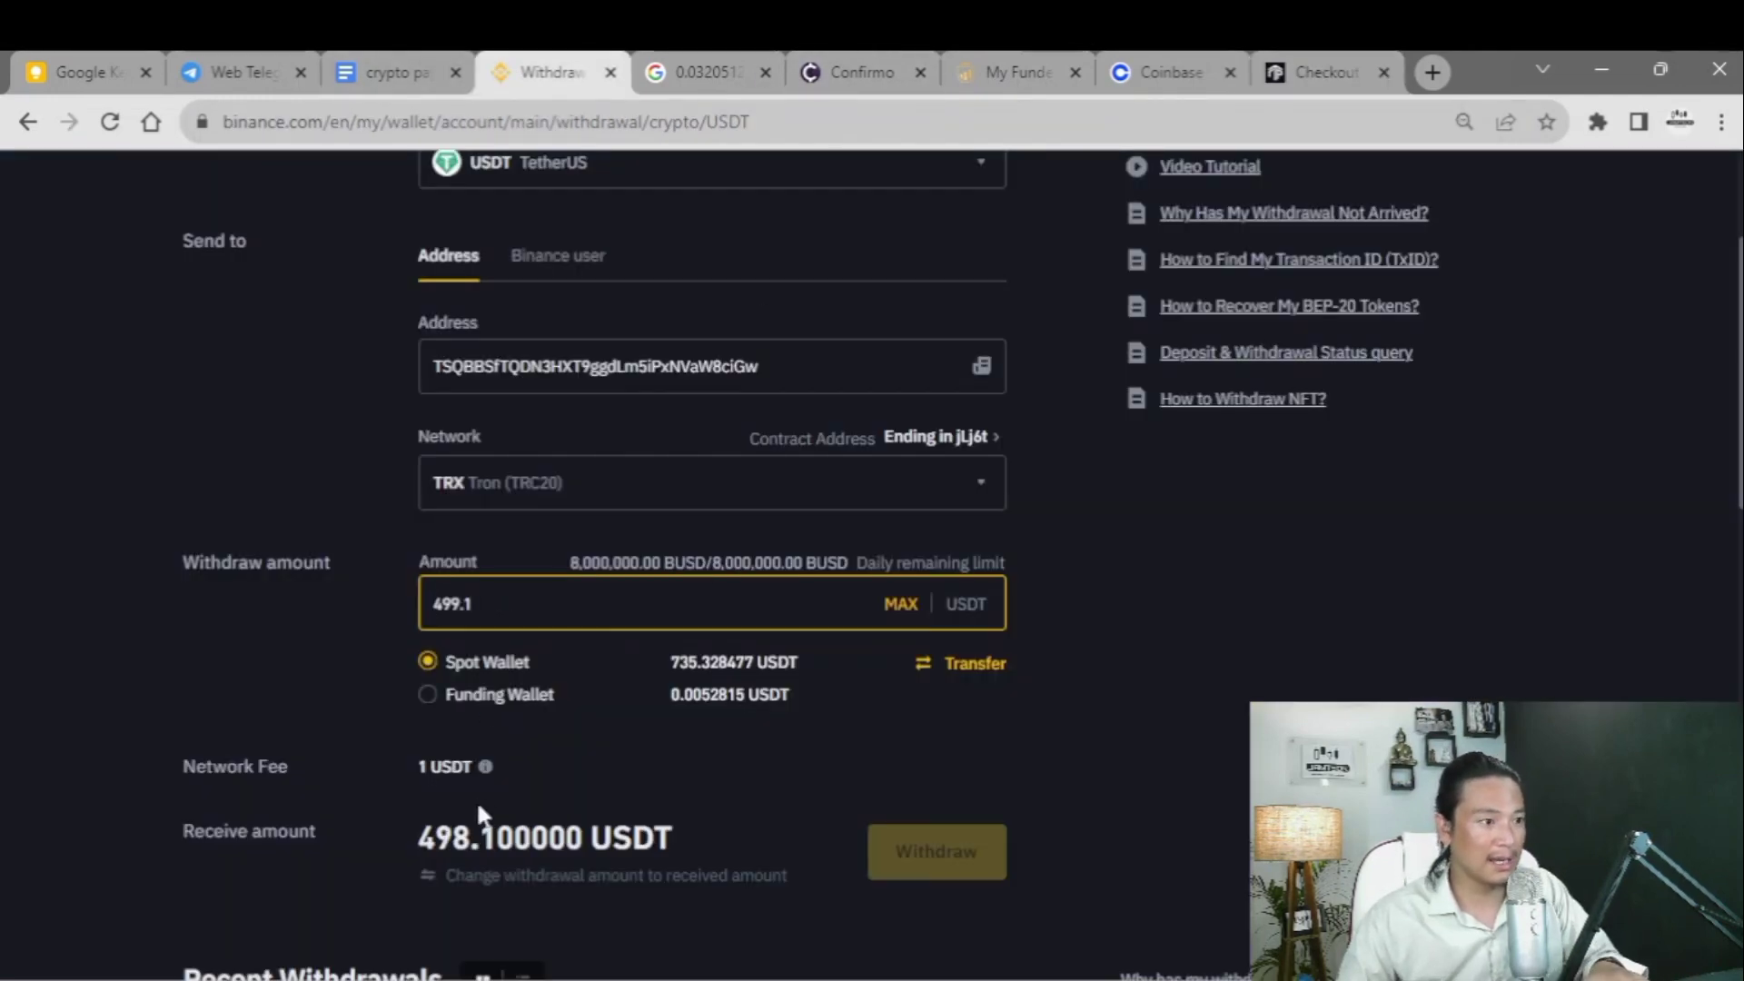
key("BackSpace")
key("BackSpace")
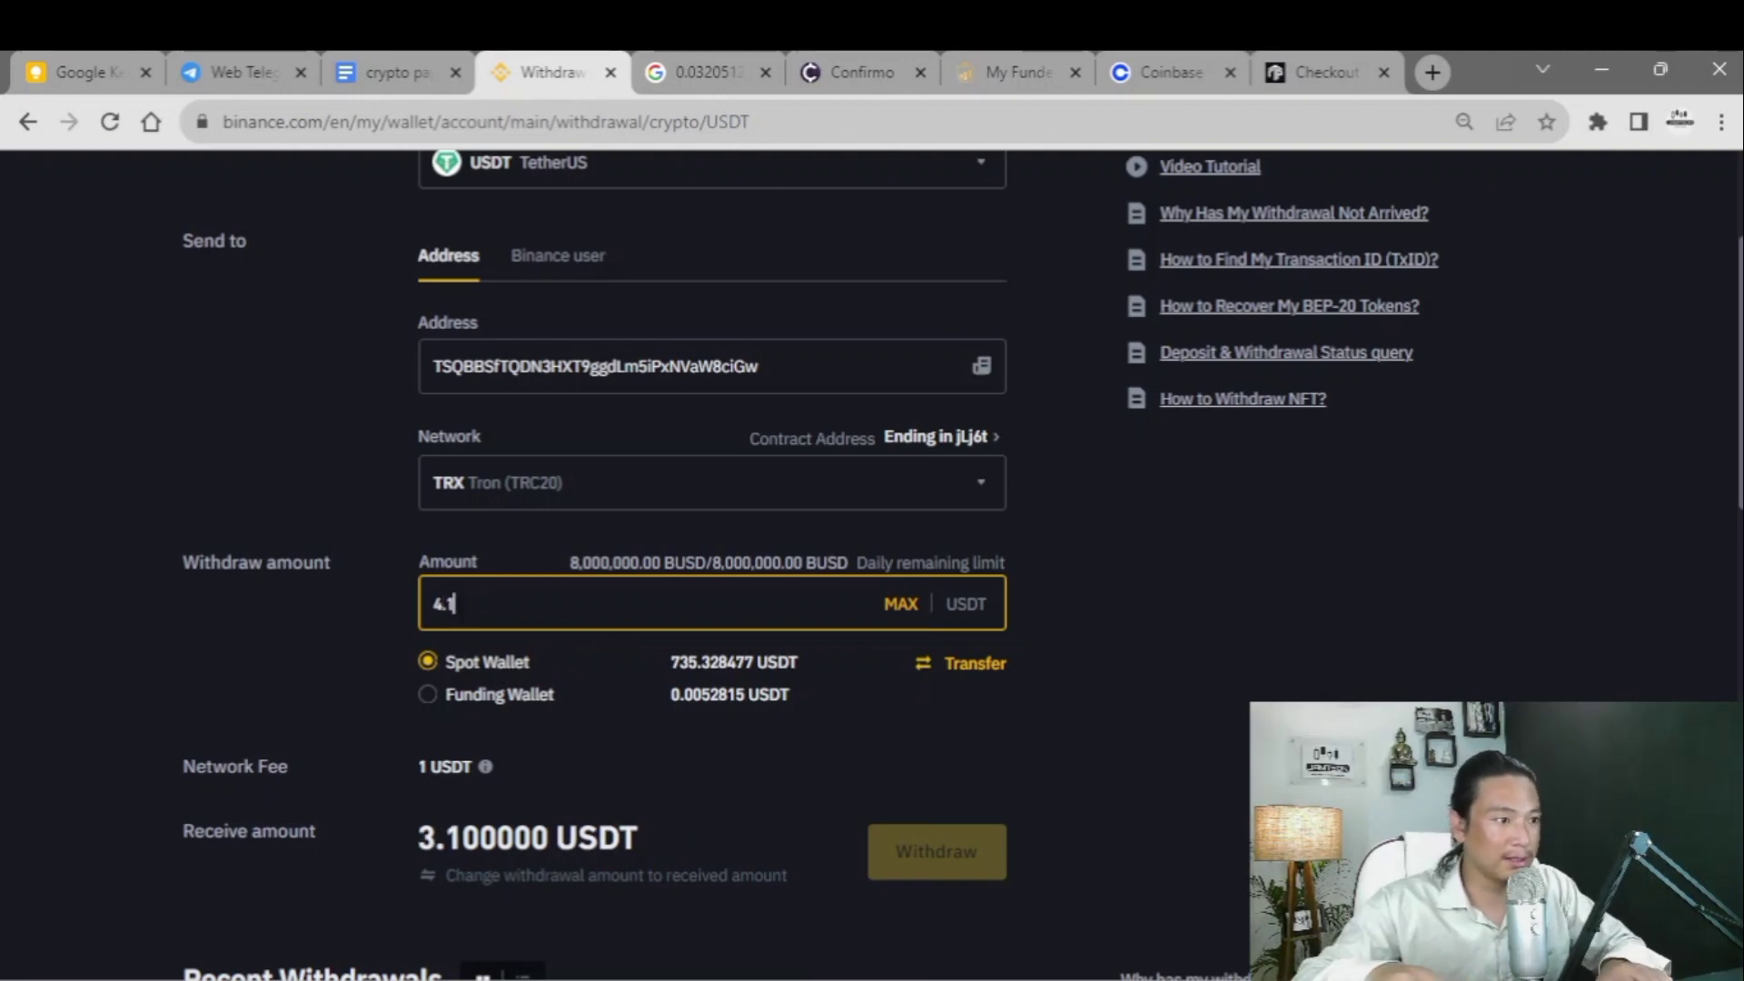
key("BackSpace")
key("BackSpace")
key("BackSpace")
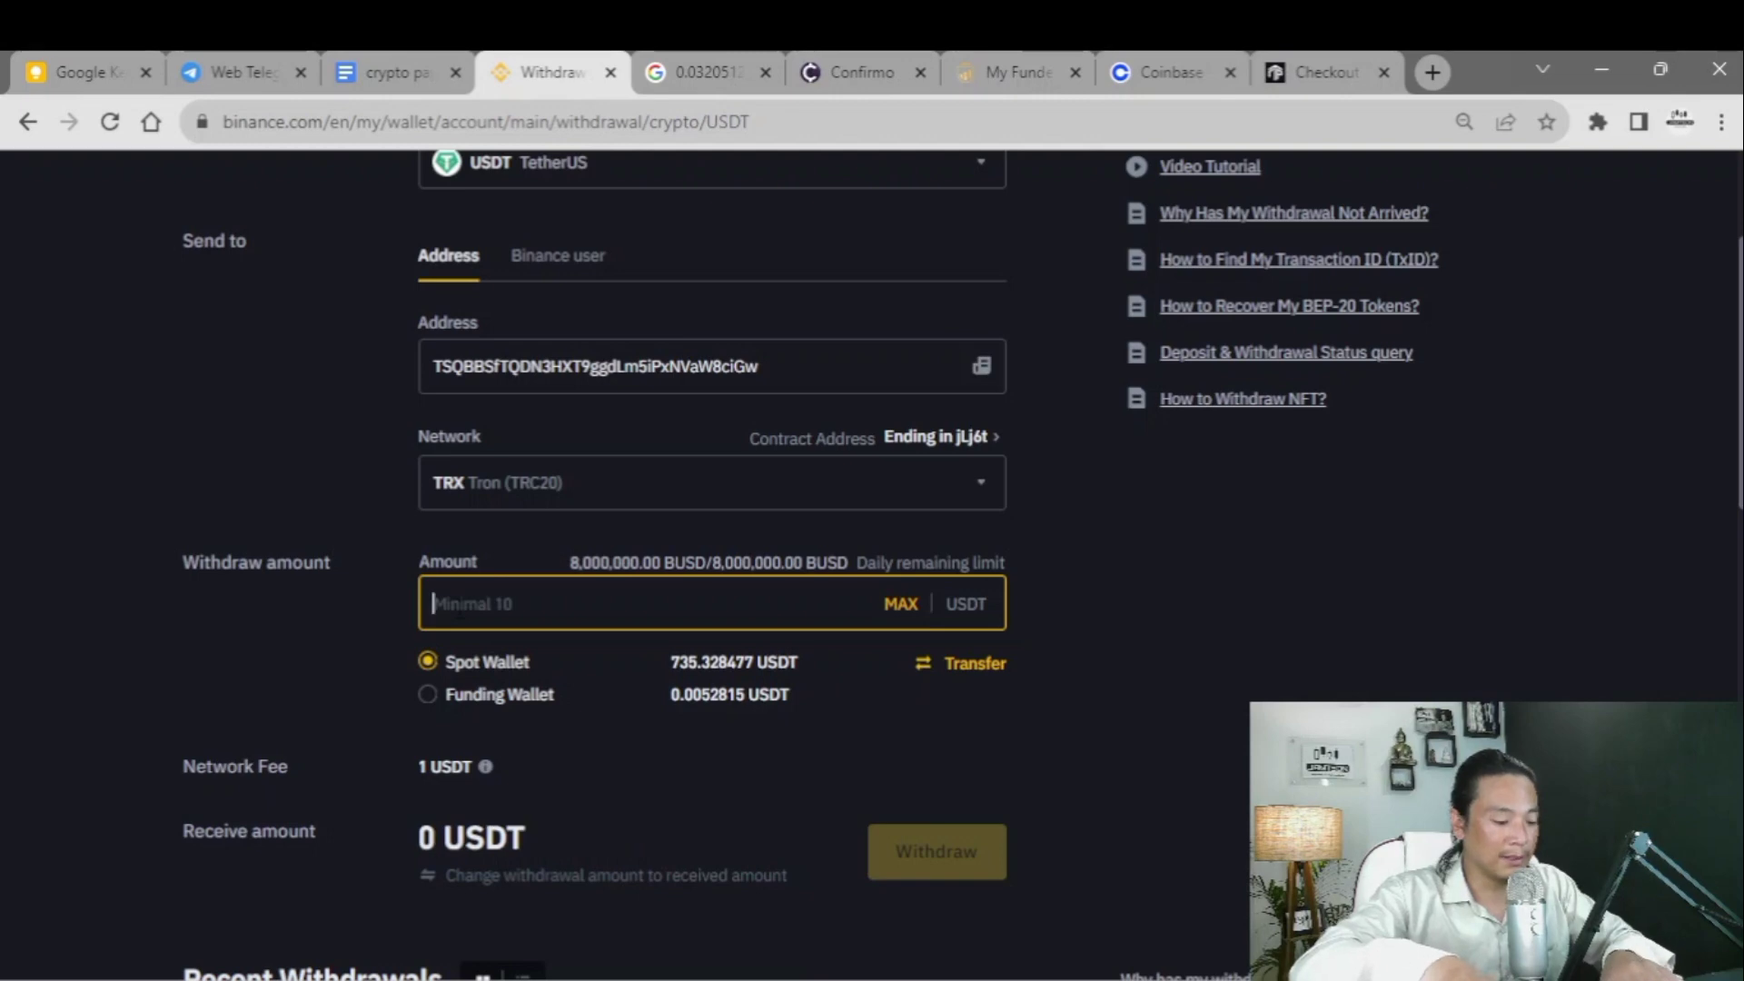
type("500.1")
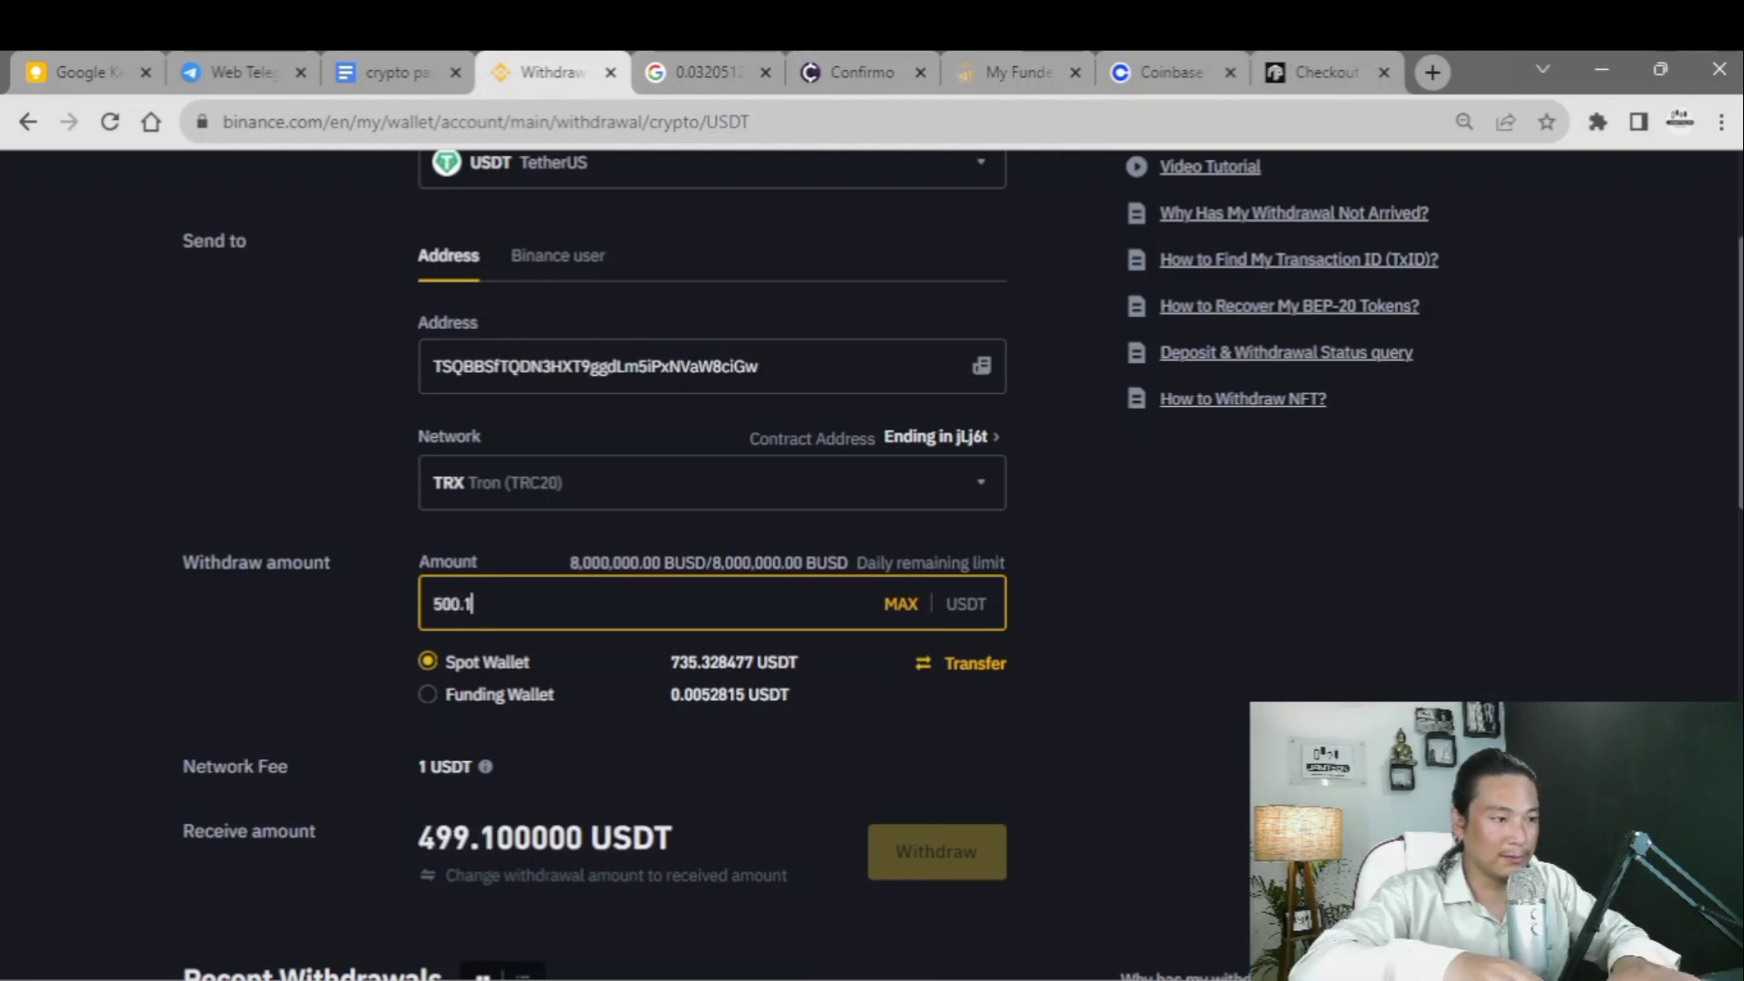
scroll(382, 646, "down", 3)
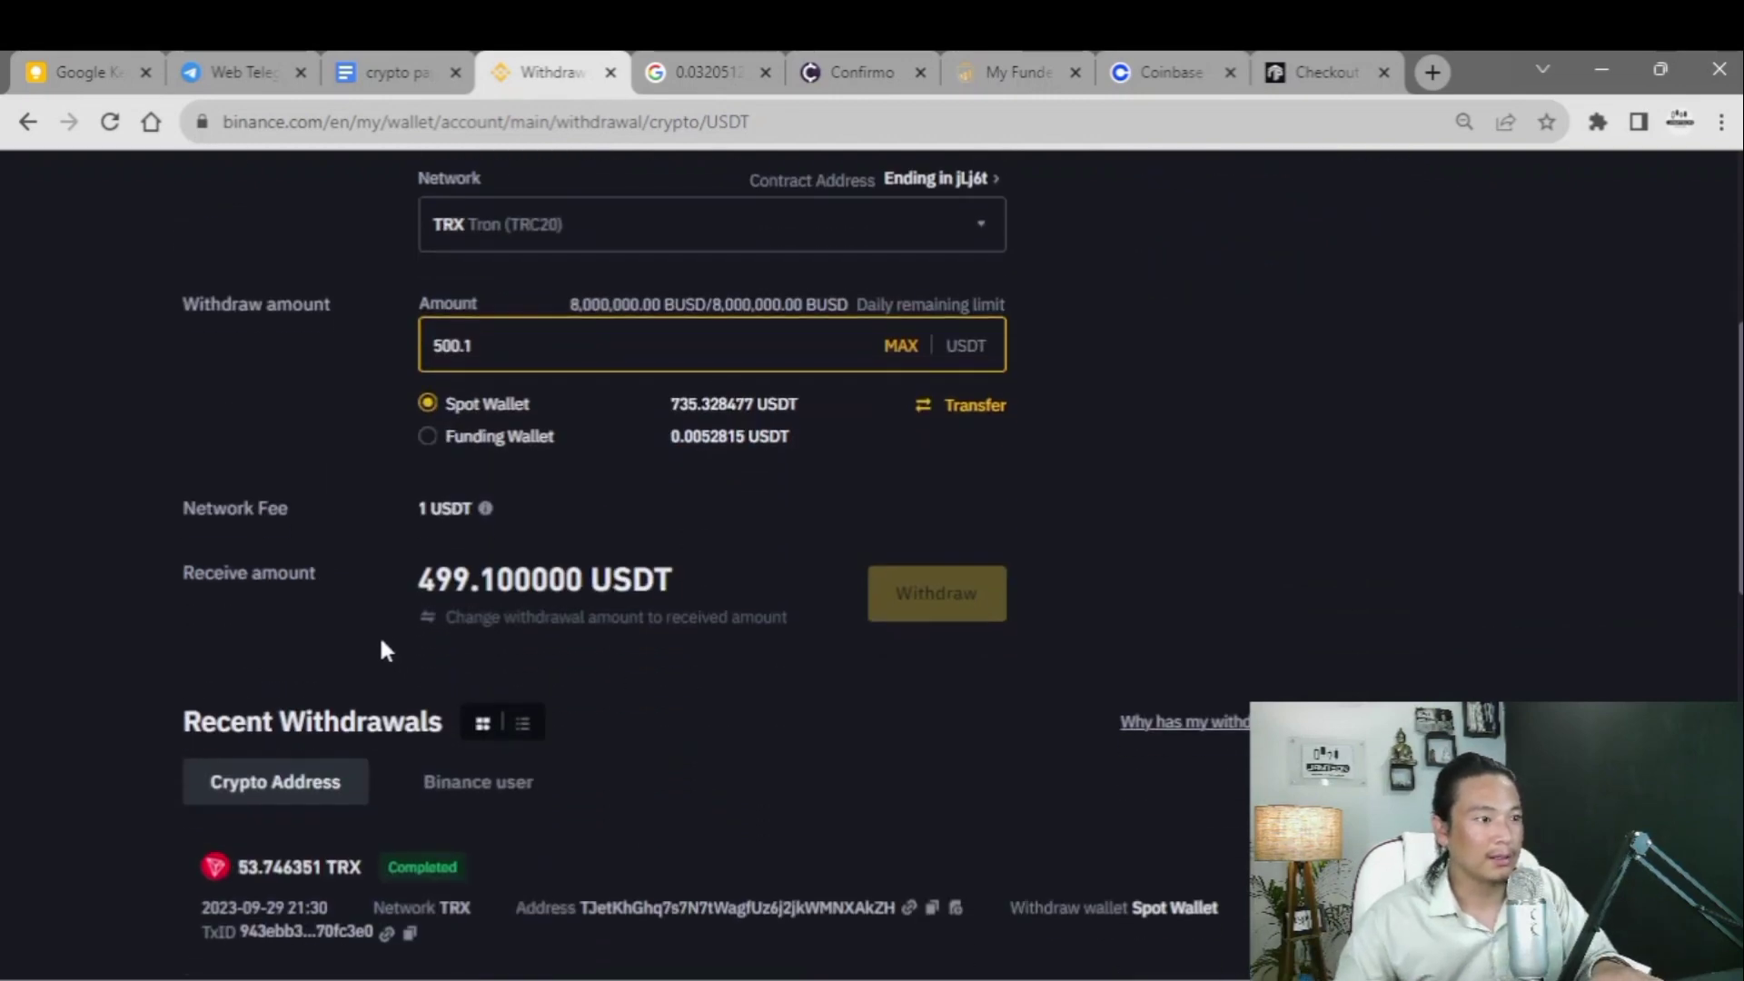
left_click(760, 523)
left_click_drag(405, 581, 584, 582)
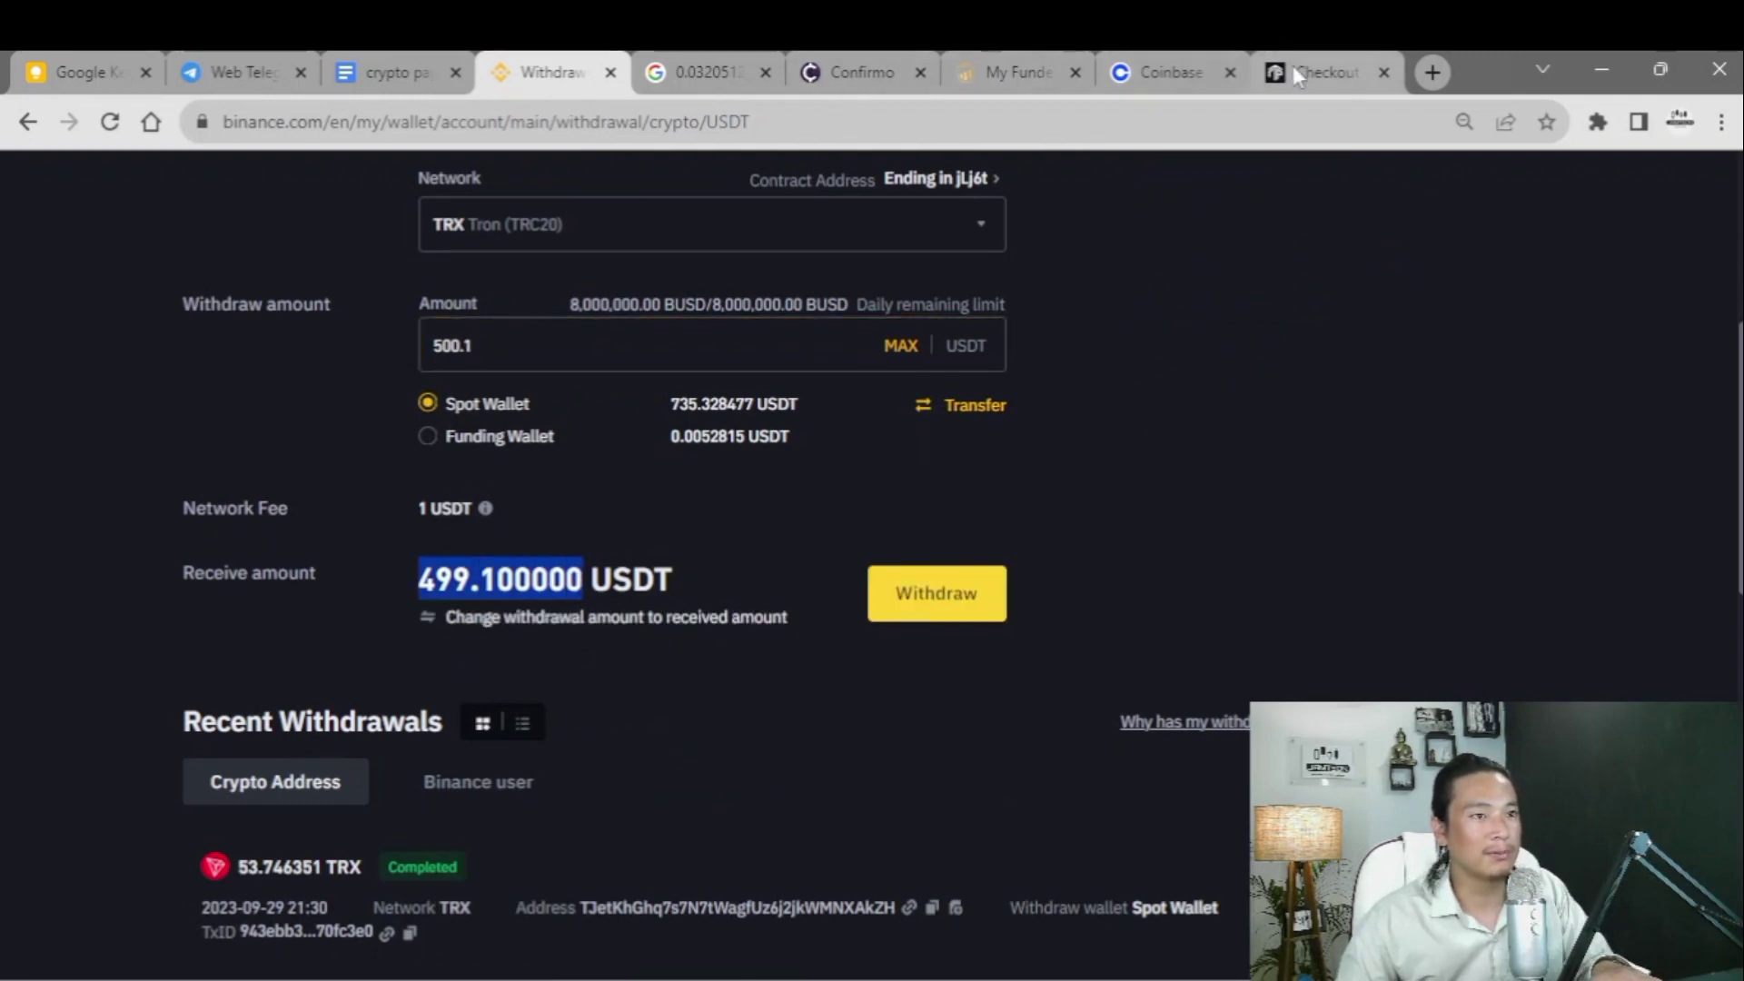
left_click(1299, 71)
- Glance back at the Binance withdrawal form, then review the Funded Trading Plus checkout page
scroll(759, 572, "down", 6)
scroll(716, 635, "up", 6)
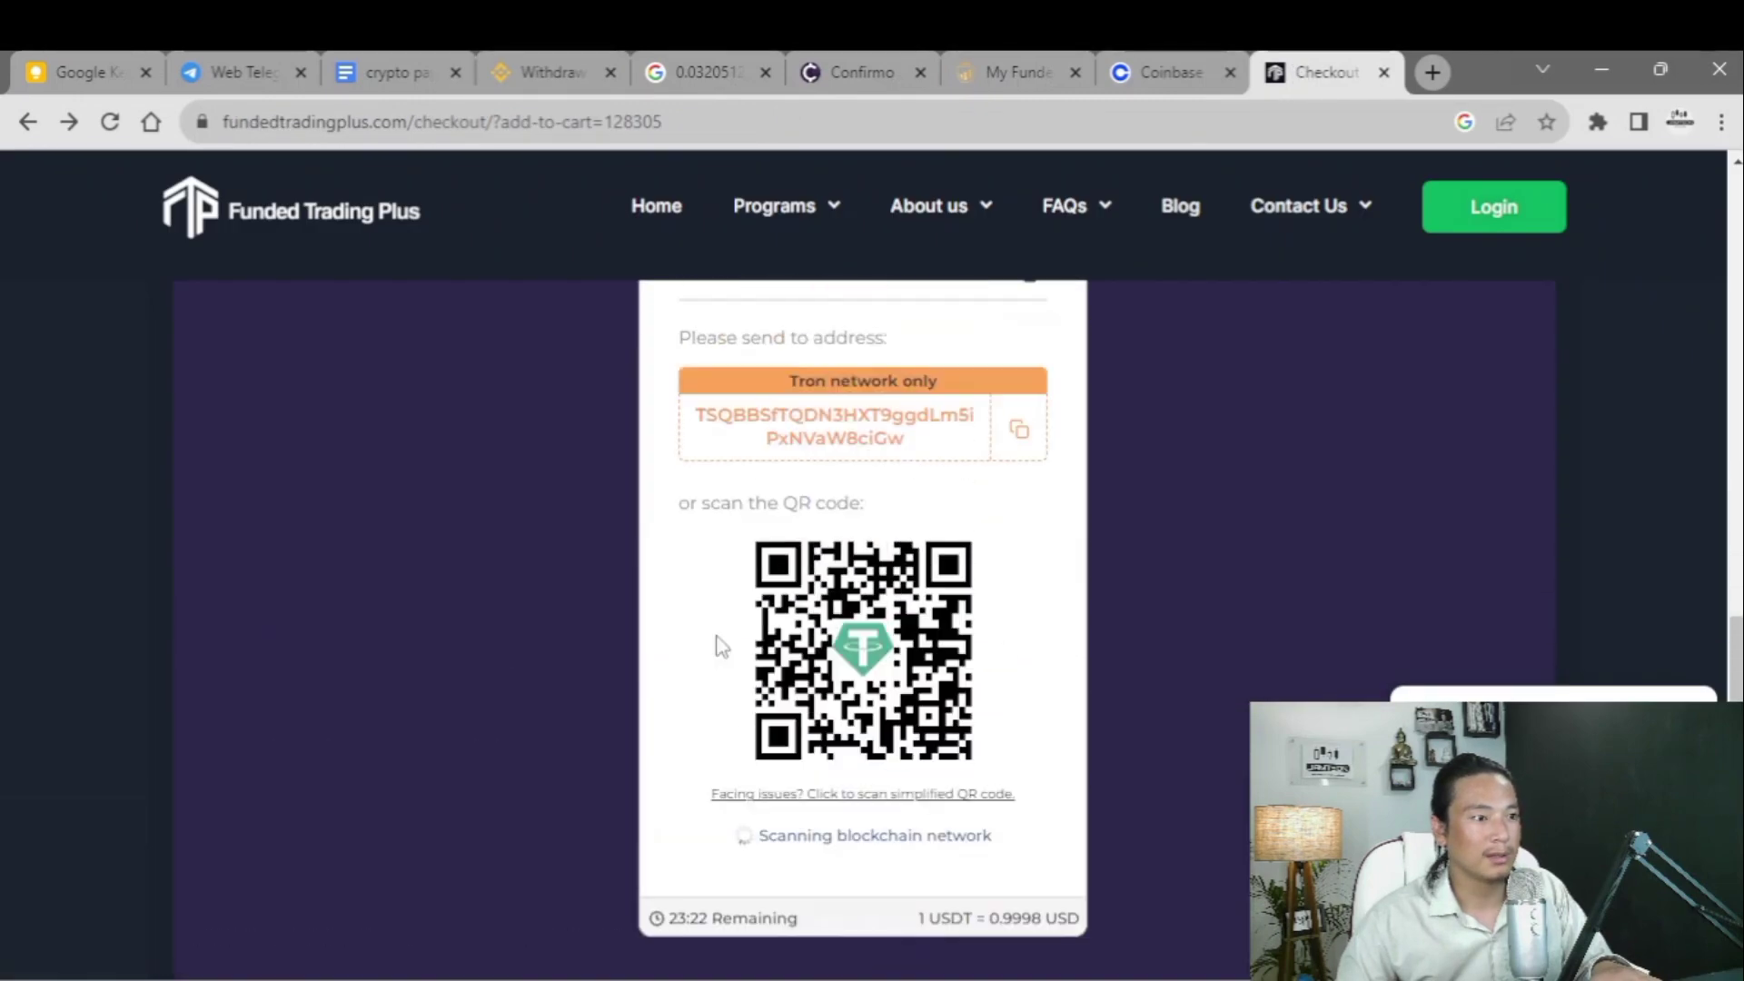
scroll(797, 476, "down", 5)
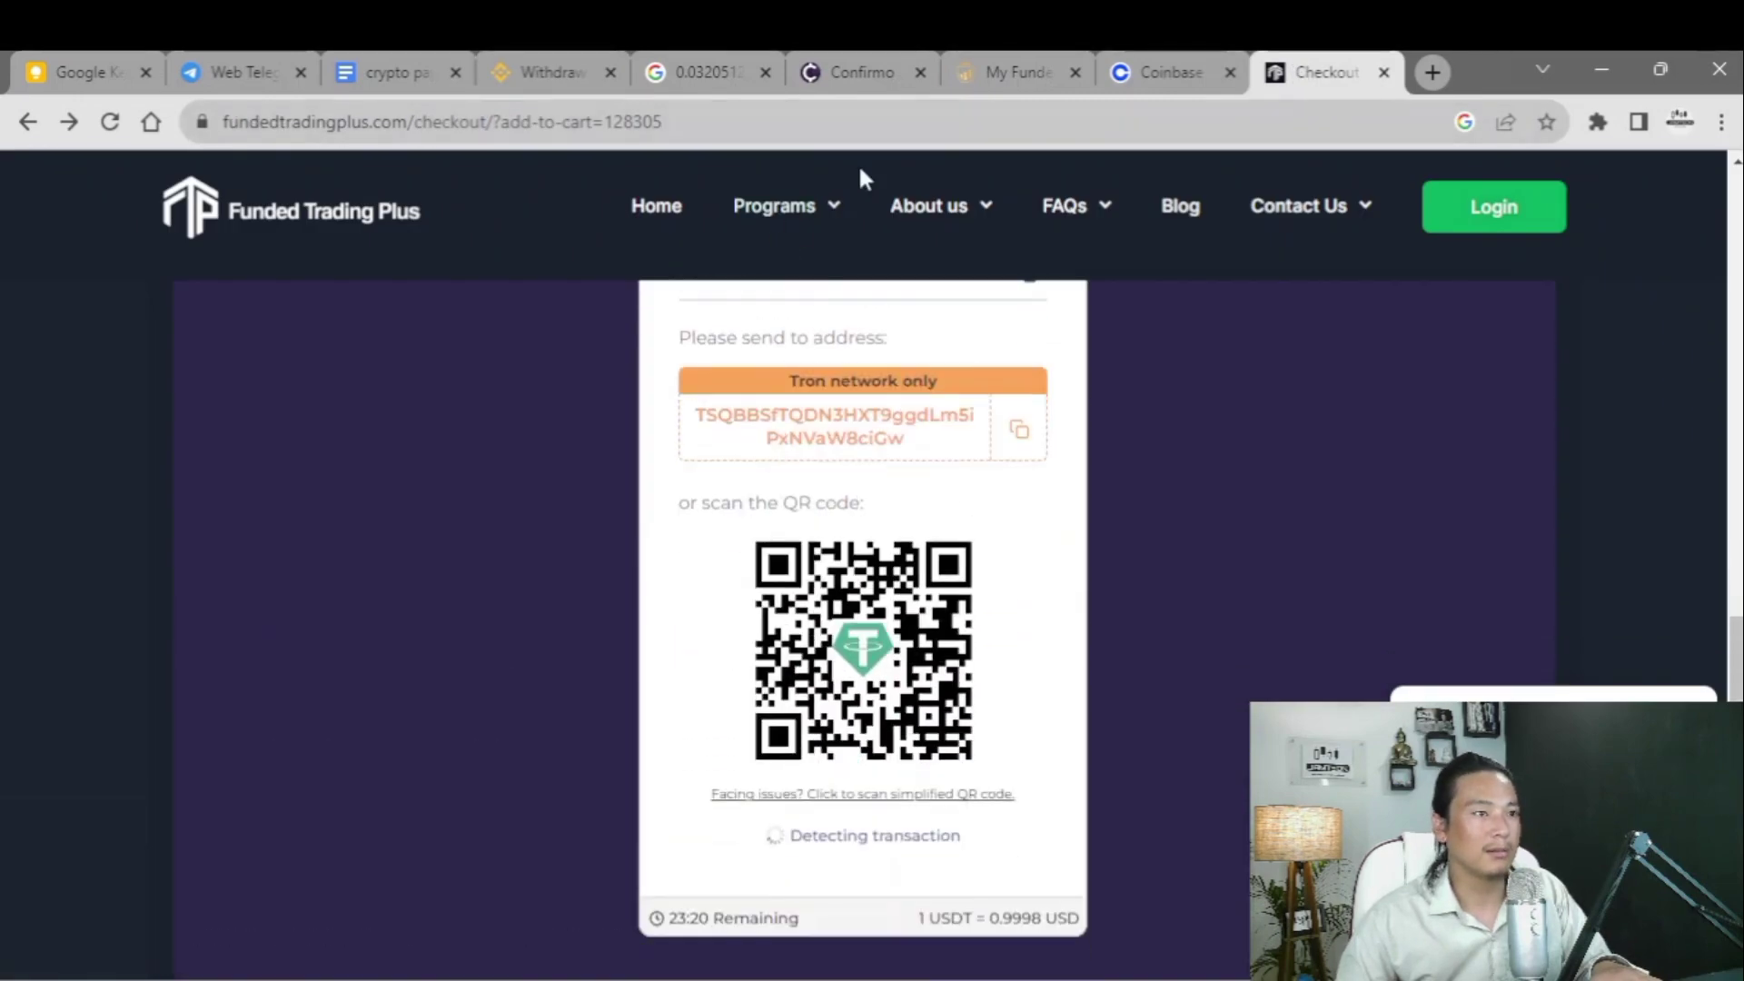
left_click(559, 74)
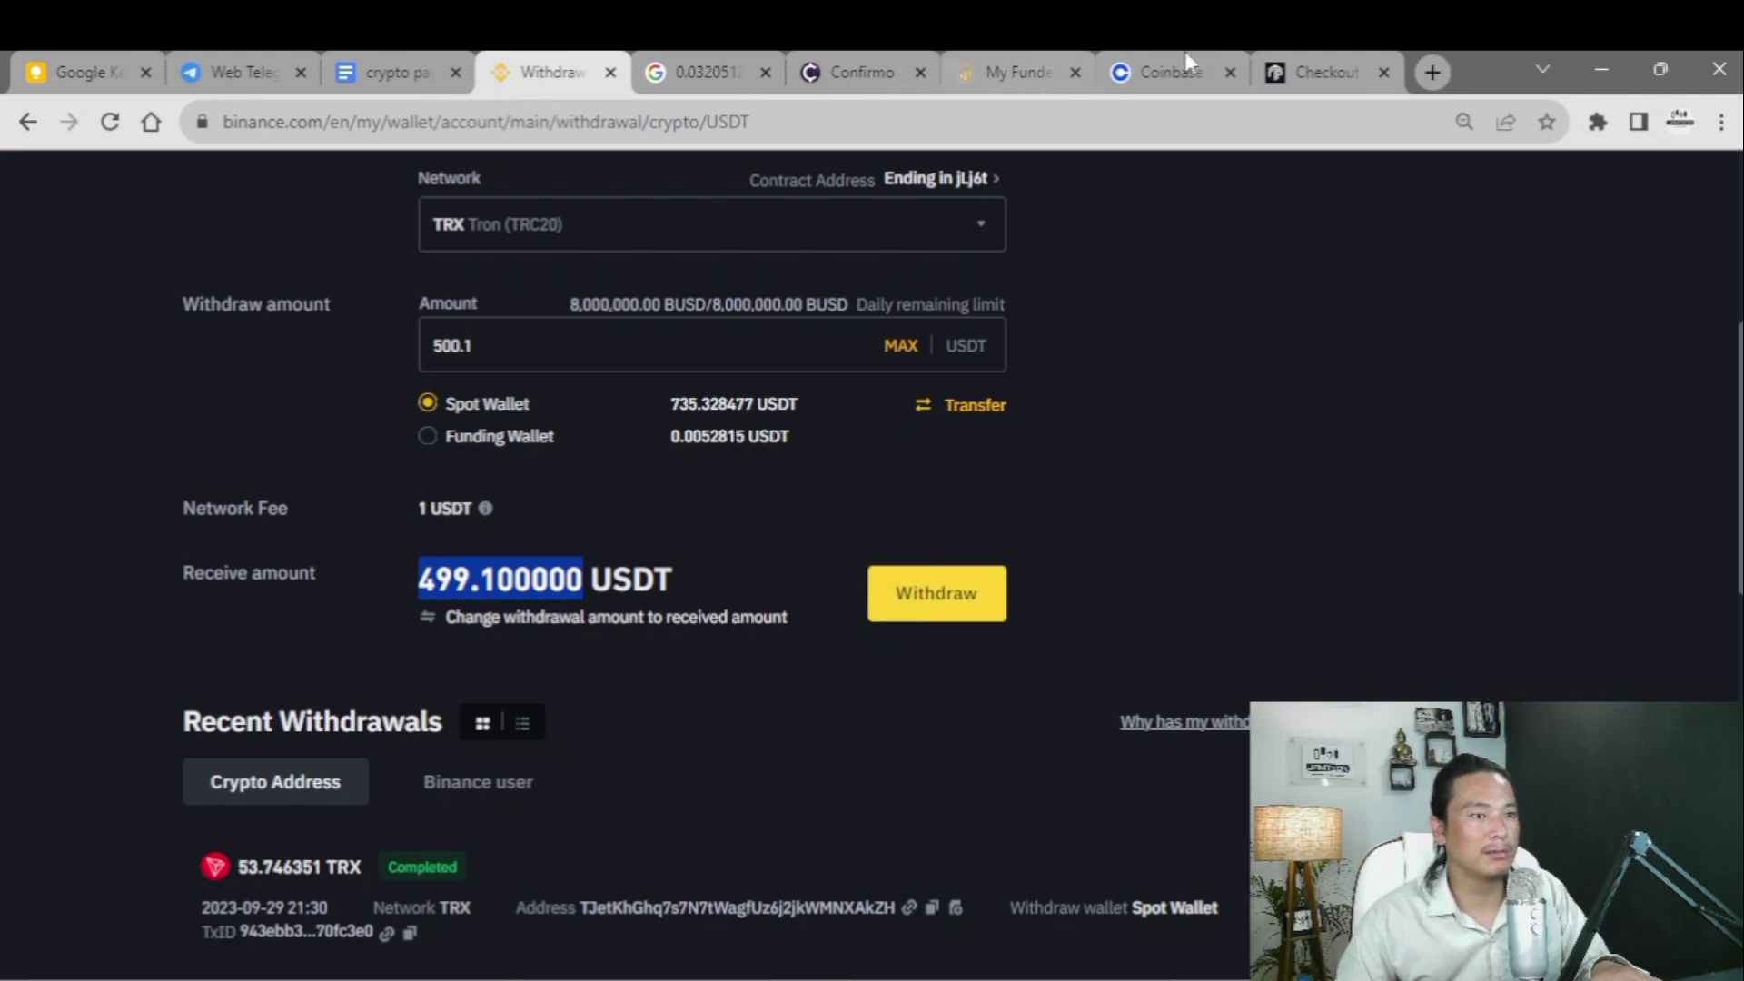
left_click(1326, 72)
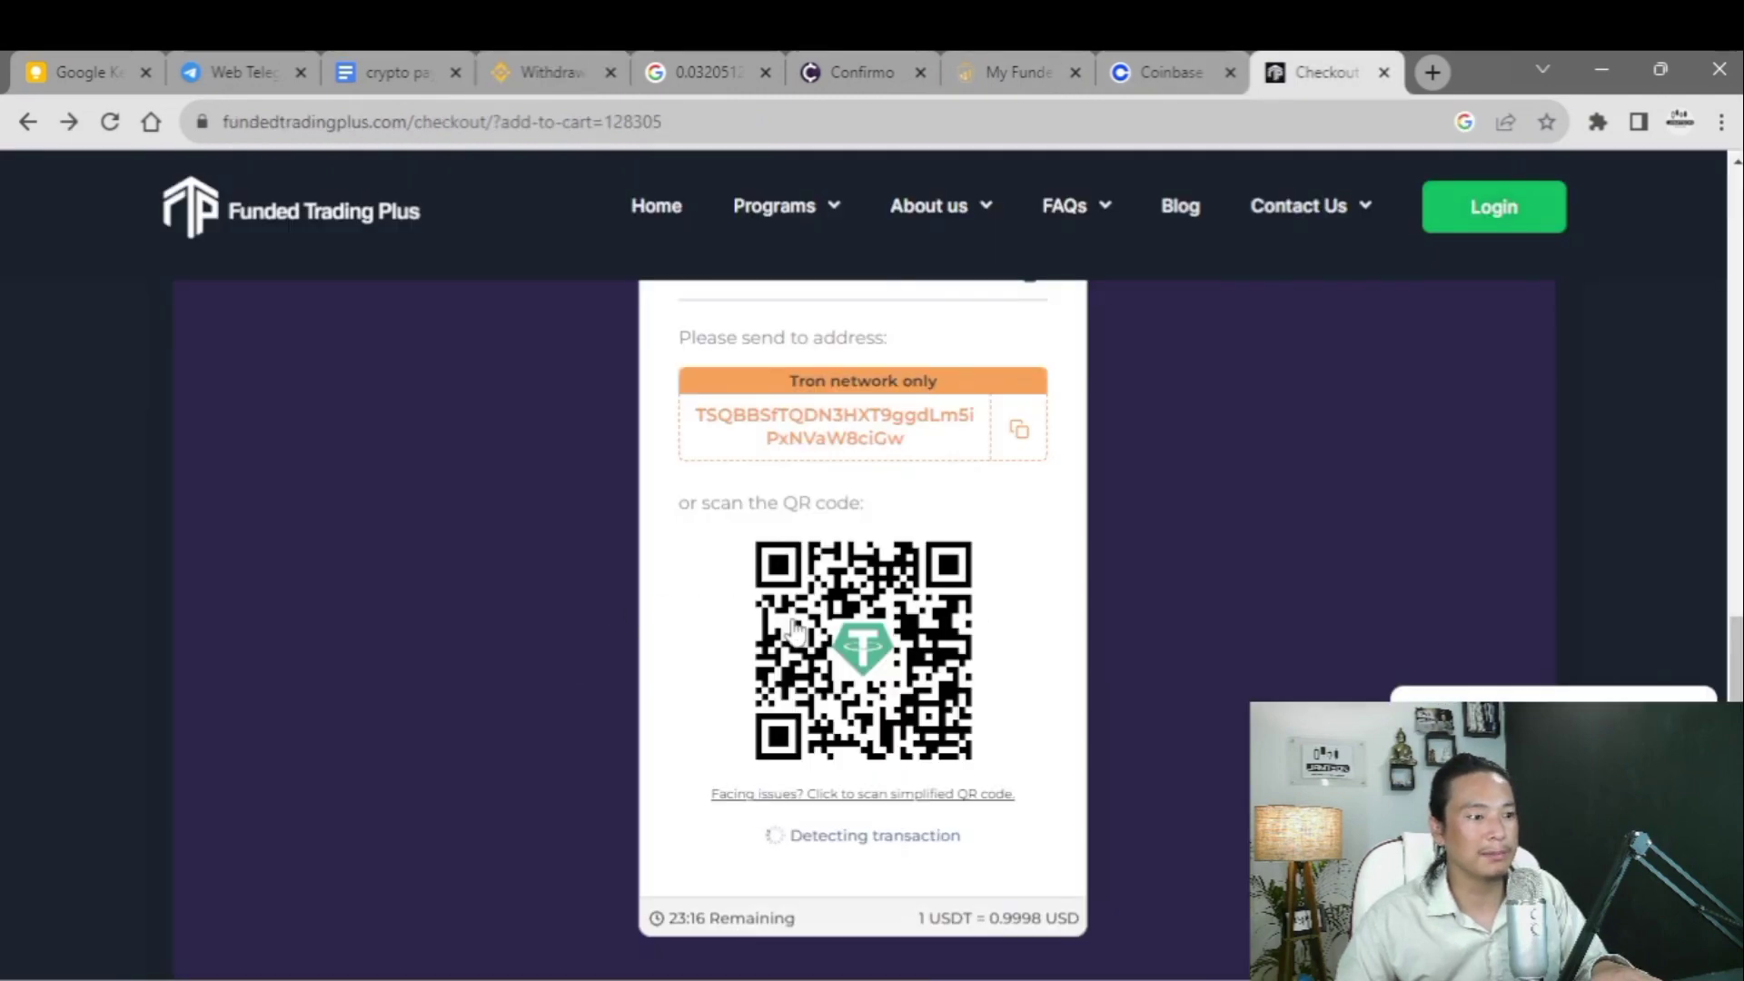
scroll(796, 626, "down", 3)
scroll(718, 672, "up", 7)
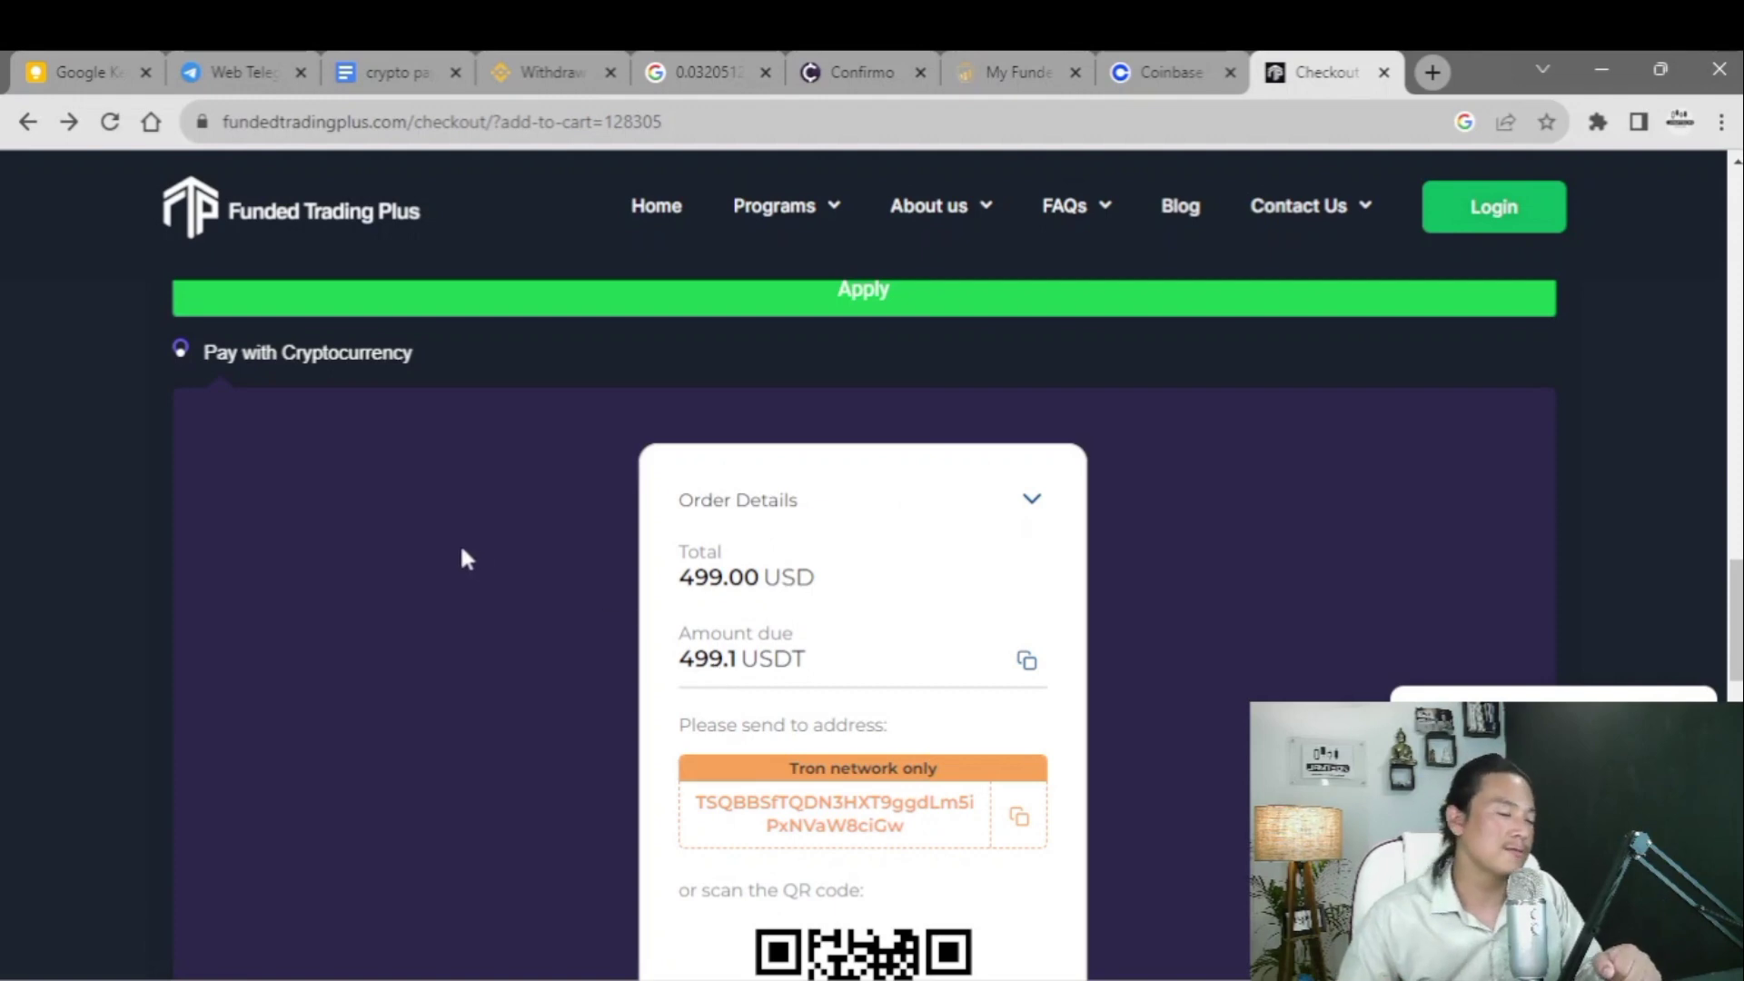
scroll(477, 545, "up", 4)
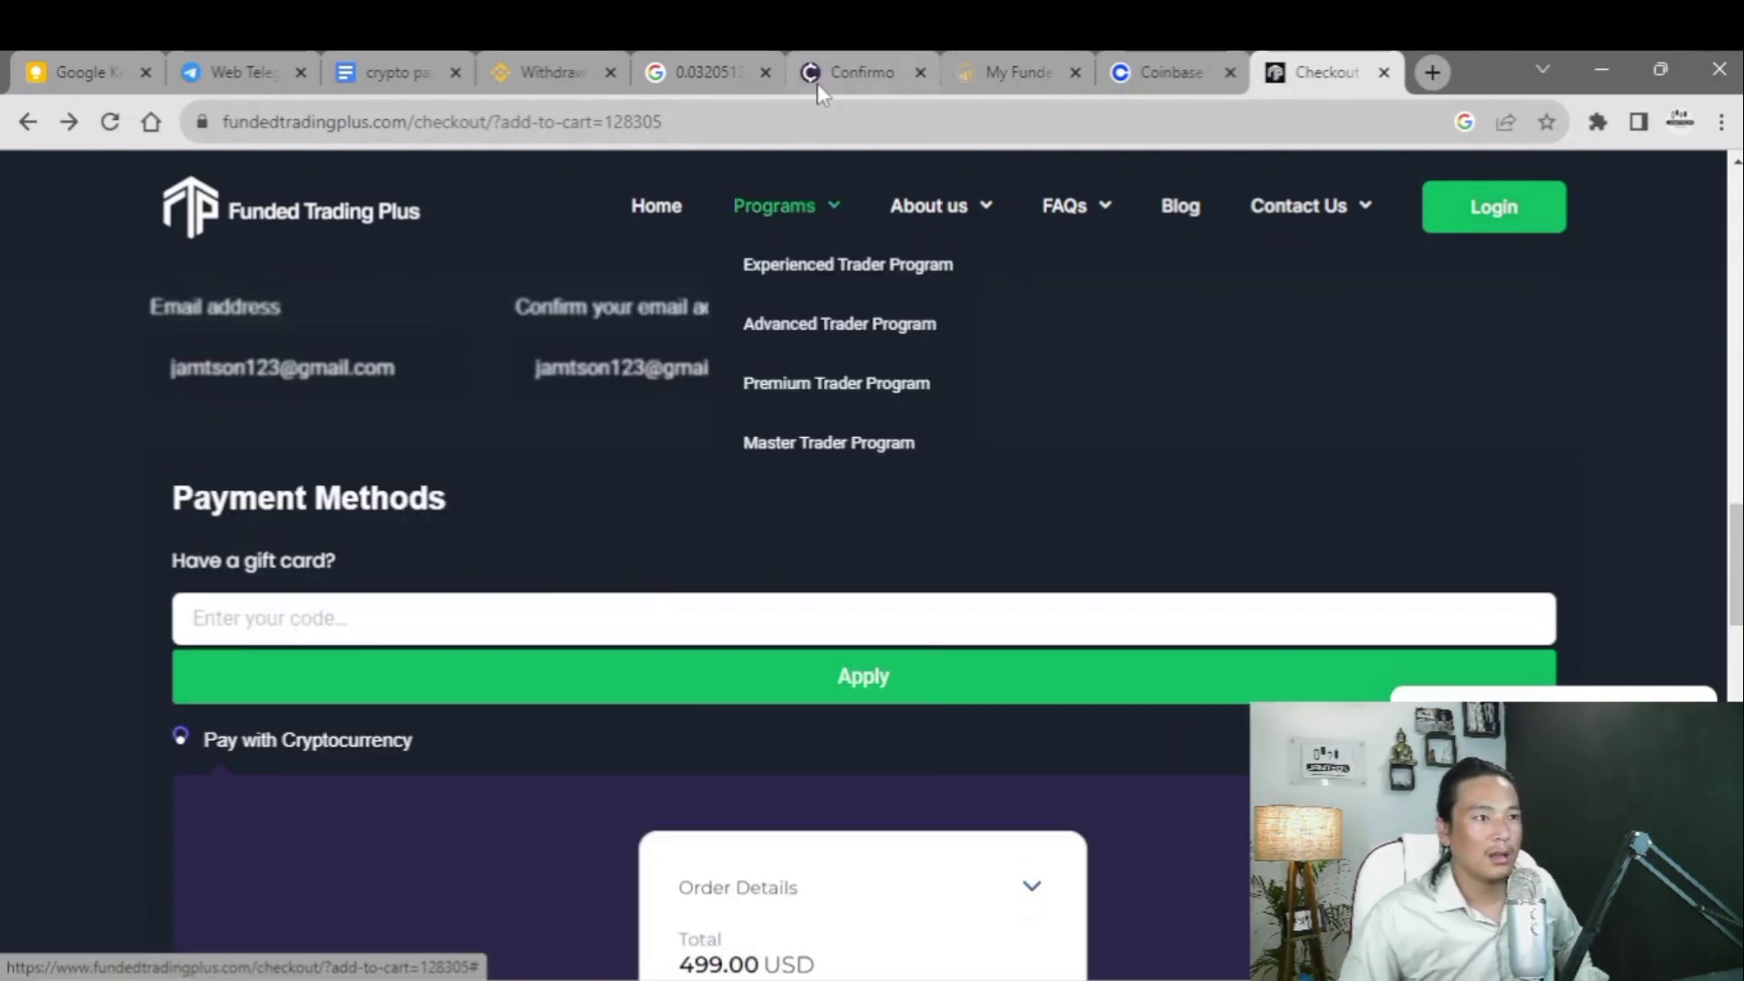
- Compare the 5ers Confirmo invoice, My Funded FX billing and Coinbase checkout pages
left_click(810, 89)
scroll(736, 565, "down", 4)
scroll(745, 554, "up", 2)
scroll(754, 543, "up", 2)
left_click(978, 57)
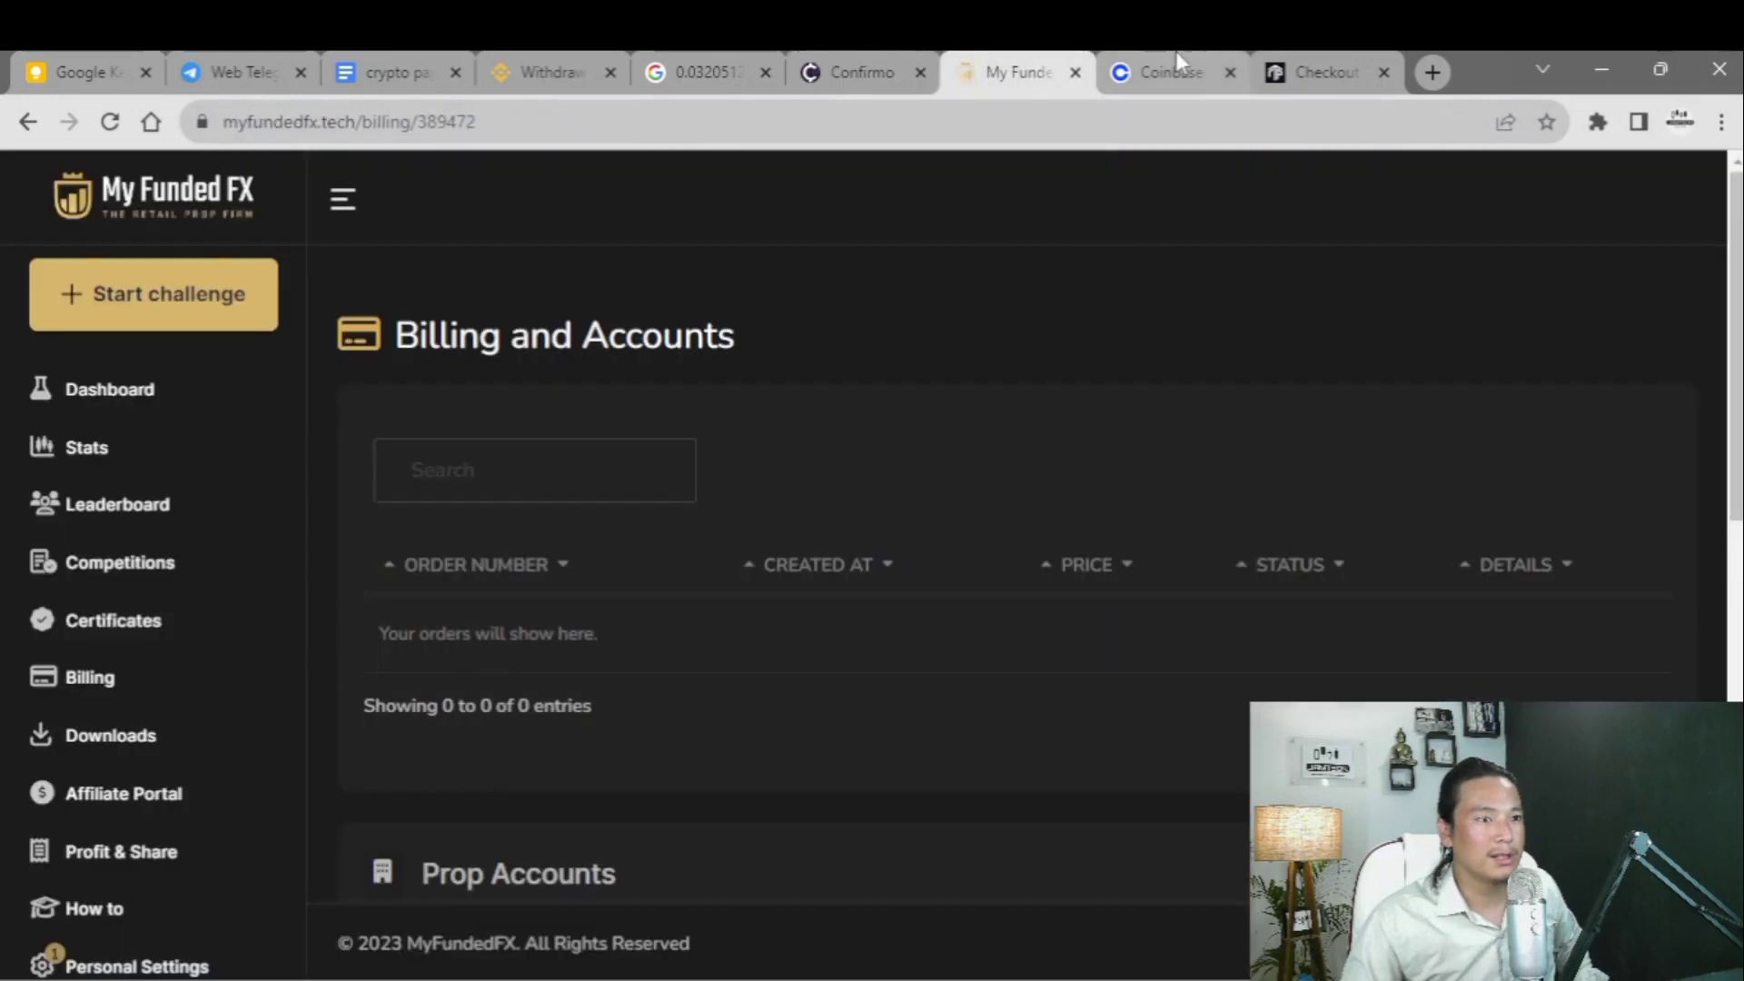
left_click(1178, 60)
left_click(1321, 65)
- Recheck the Coinbase, My Funded FX and Confirmo pages, ending on the 499.00 USD crypto checkout
left_click(1164, 66)
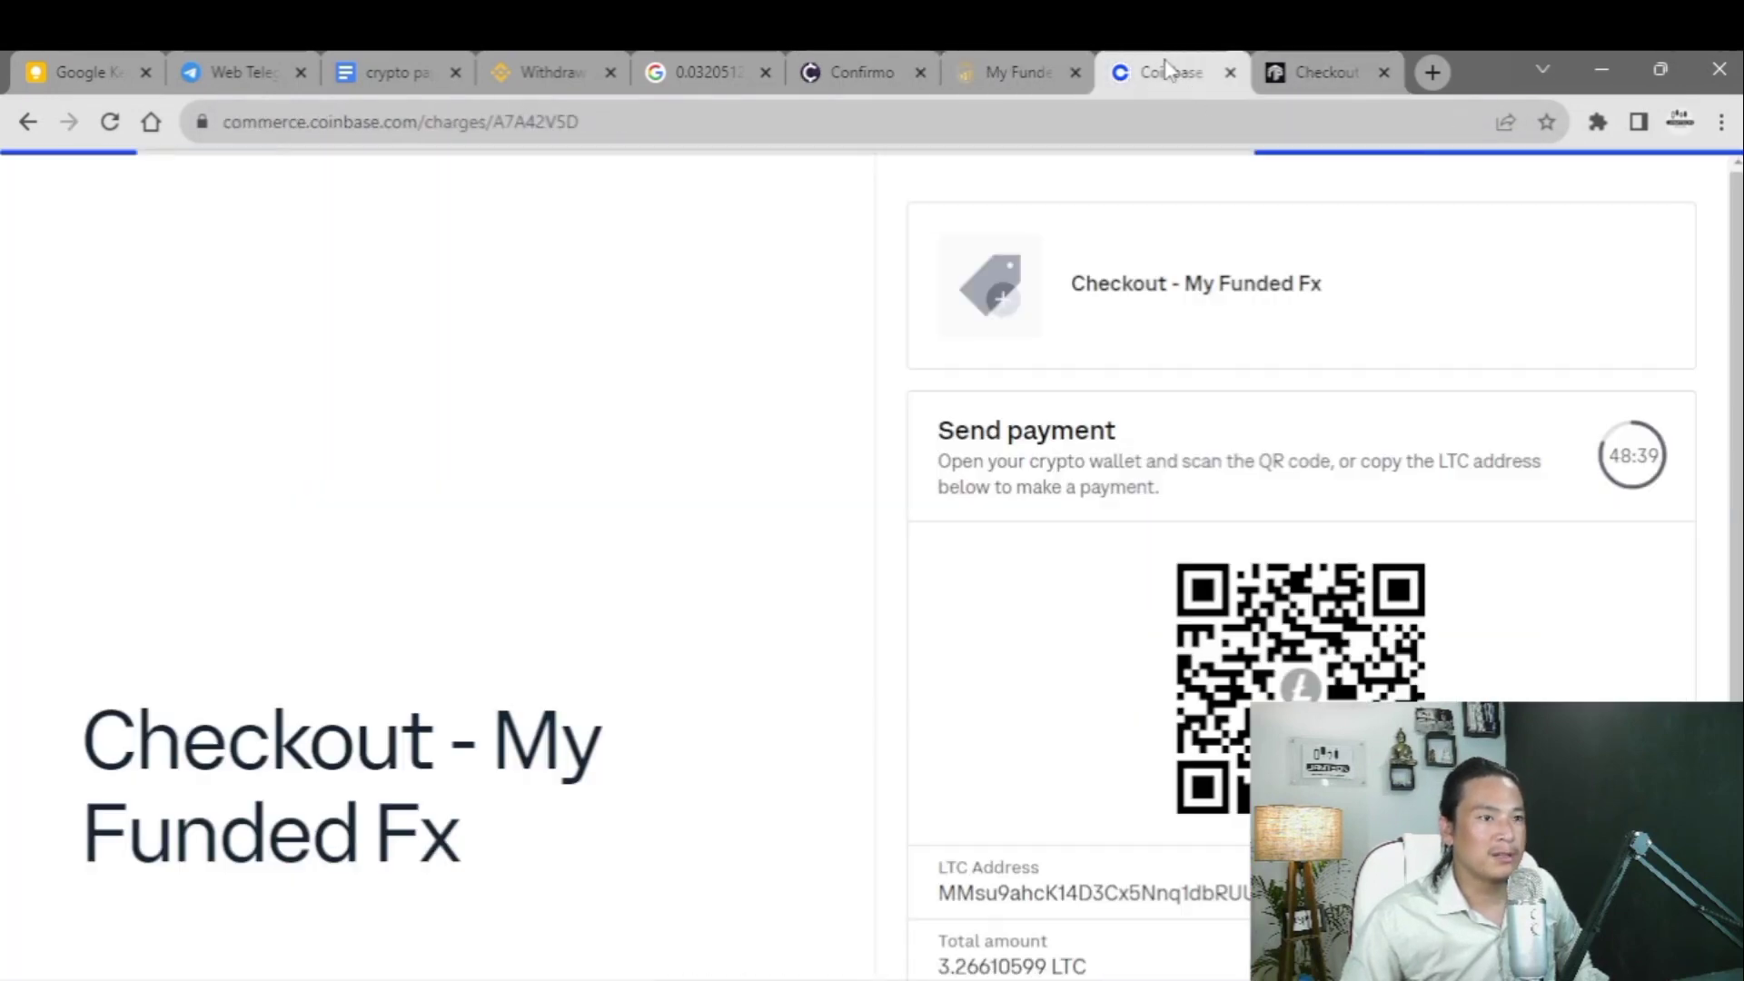
left_click(1021, 67)
left_click(823, 69)
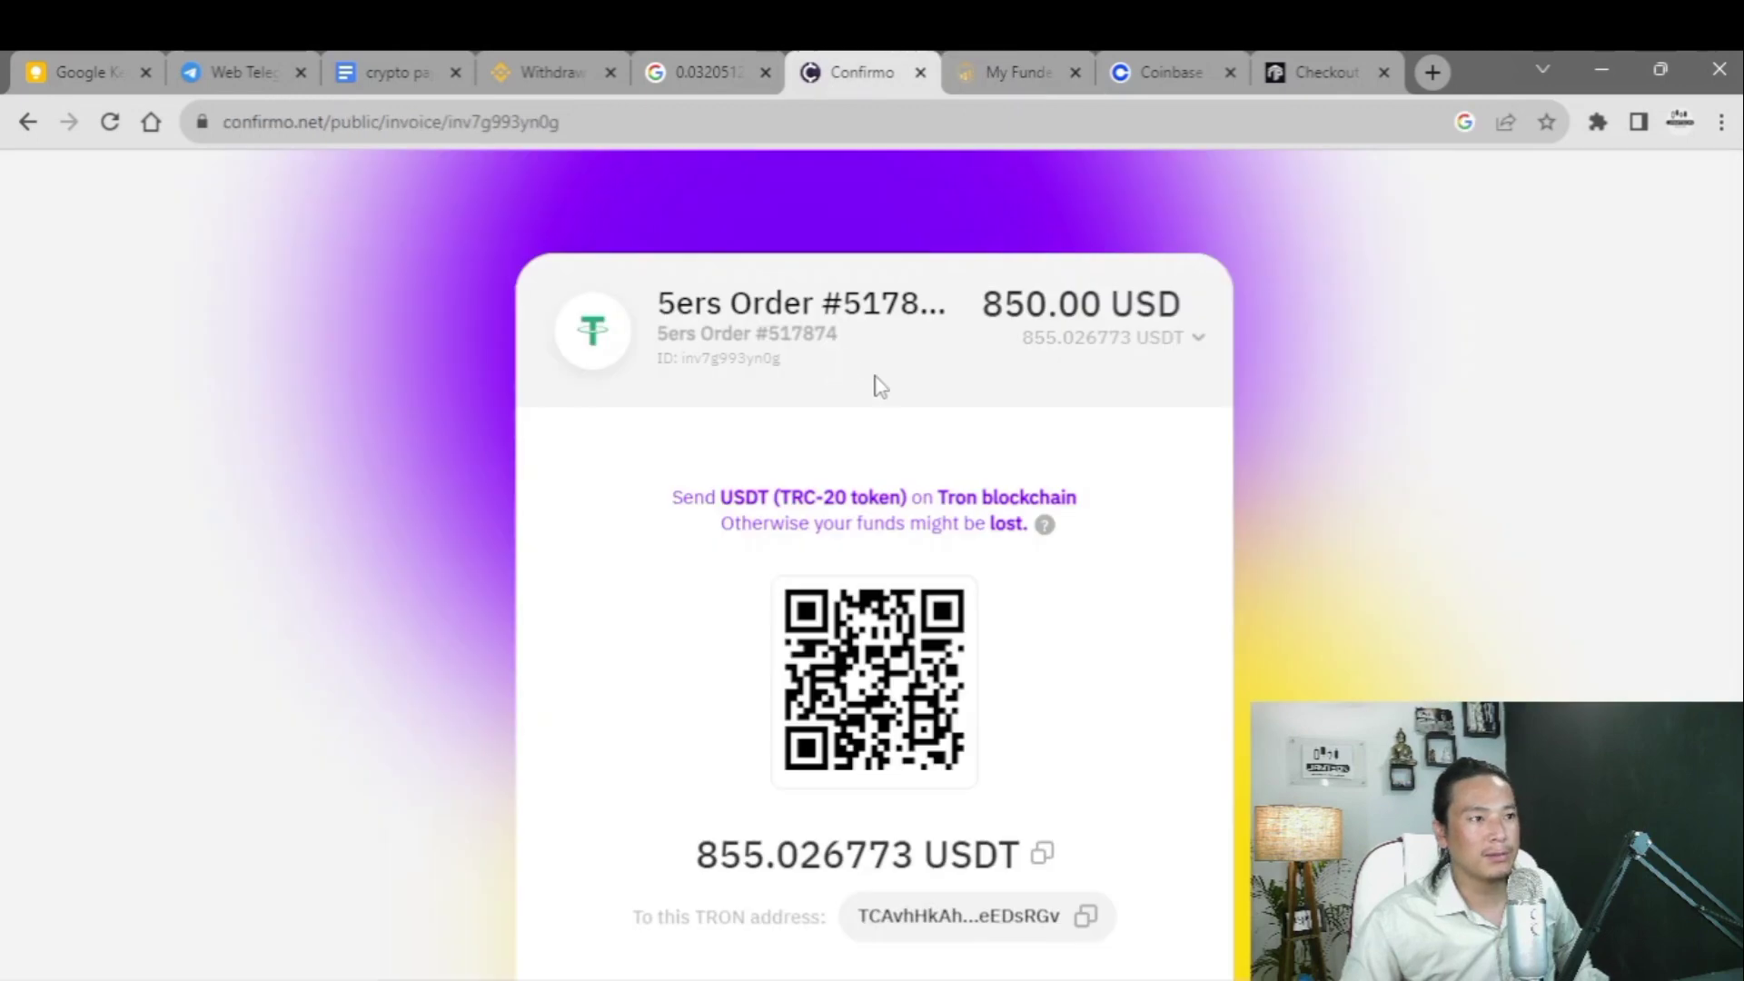
scroll(940, 549, "down", 4)
scroll(999, 538, "up", 4)
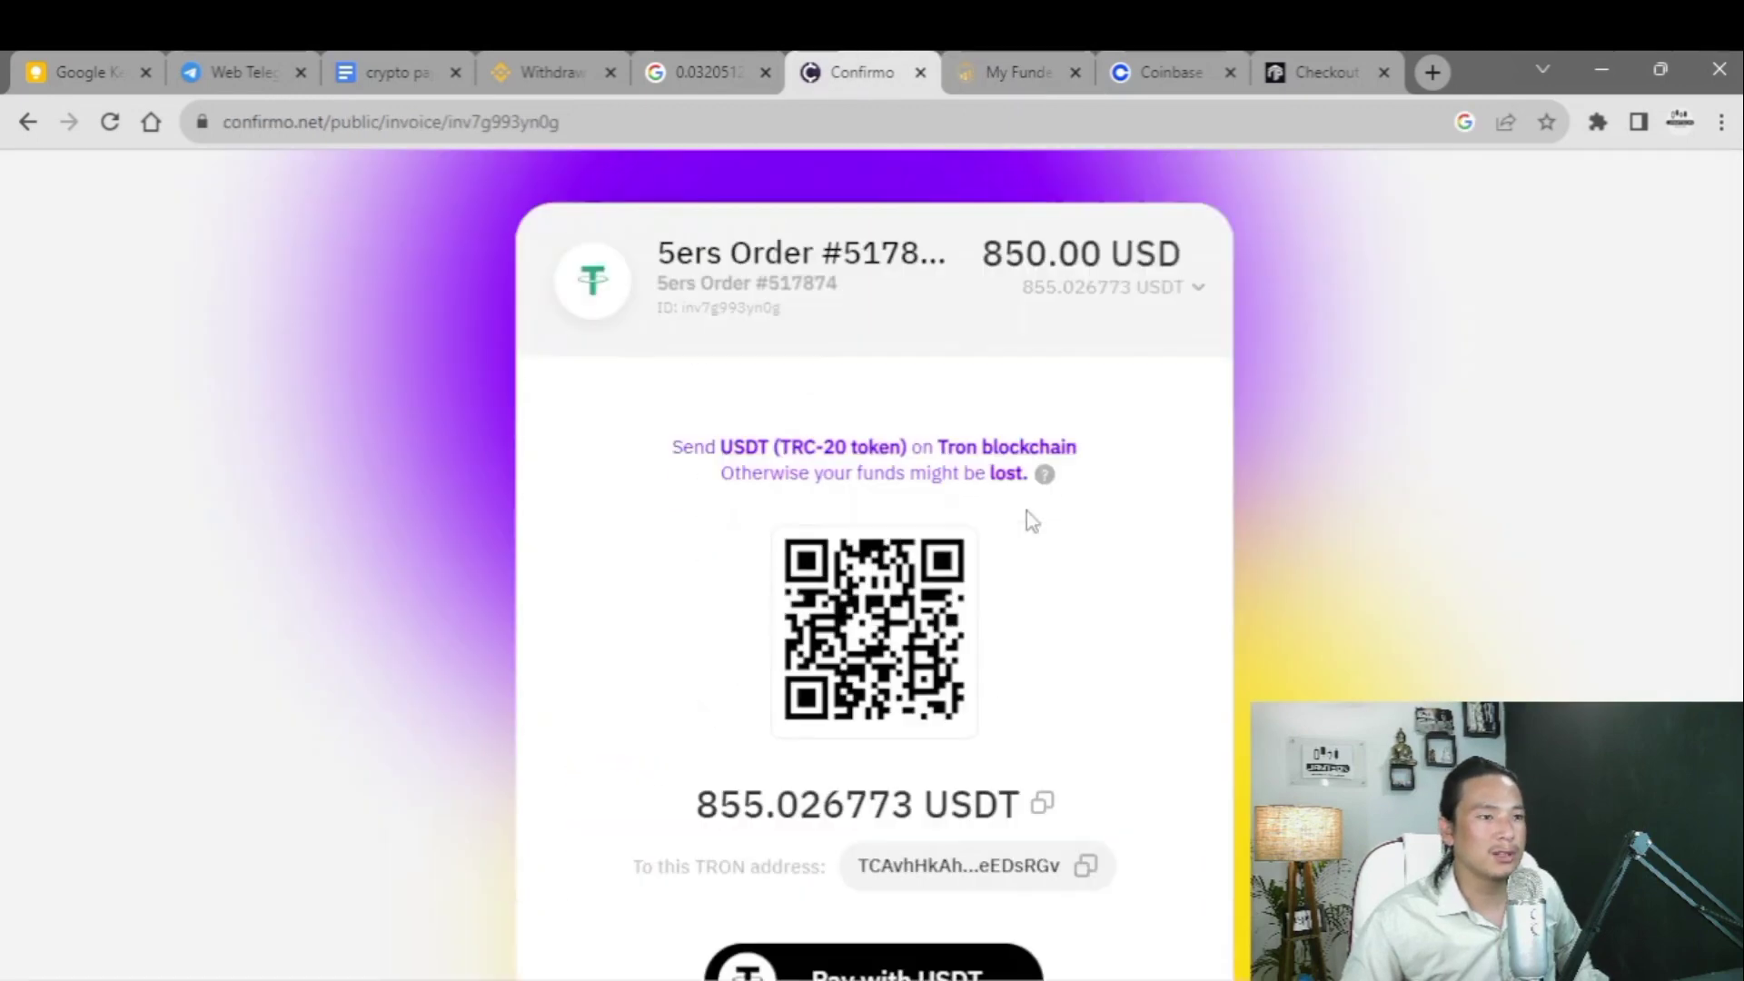
left_click(1137, 83)
left_click(1293, 82)
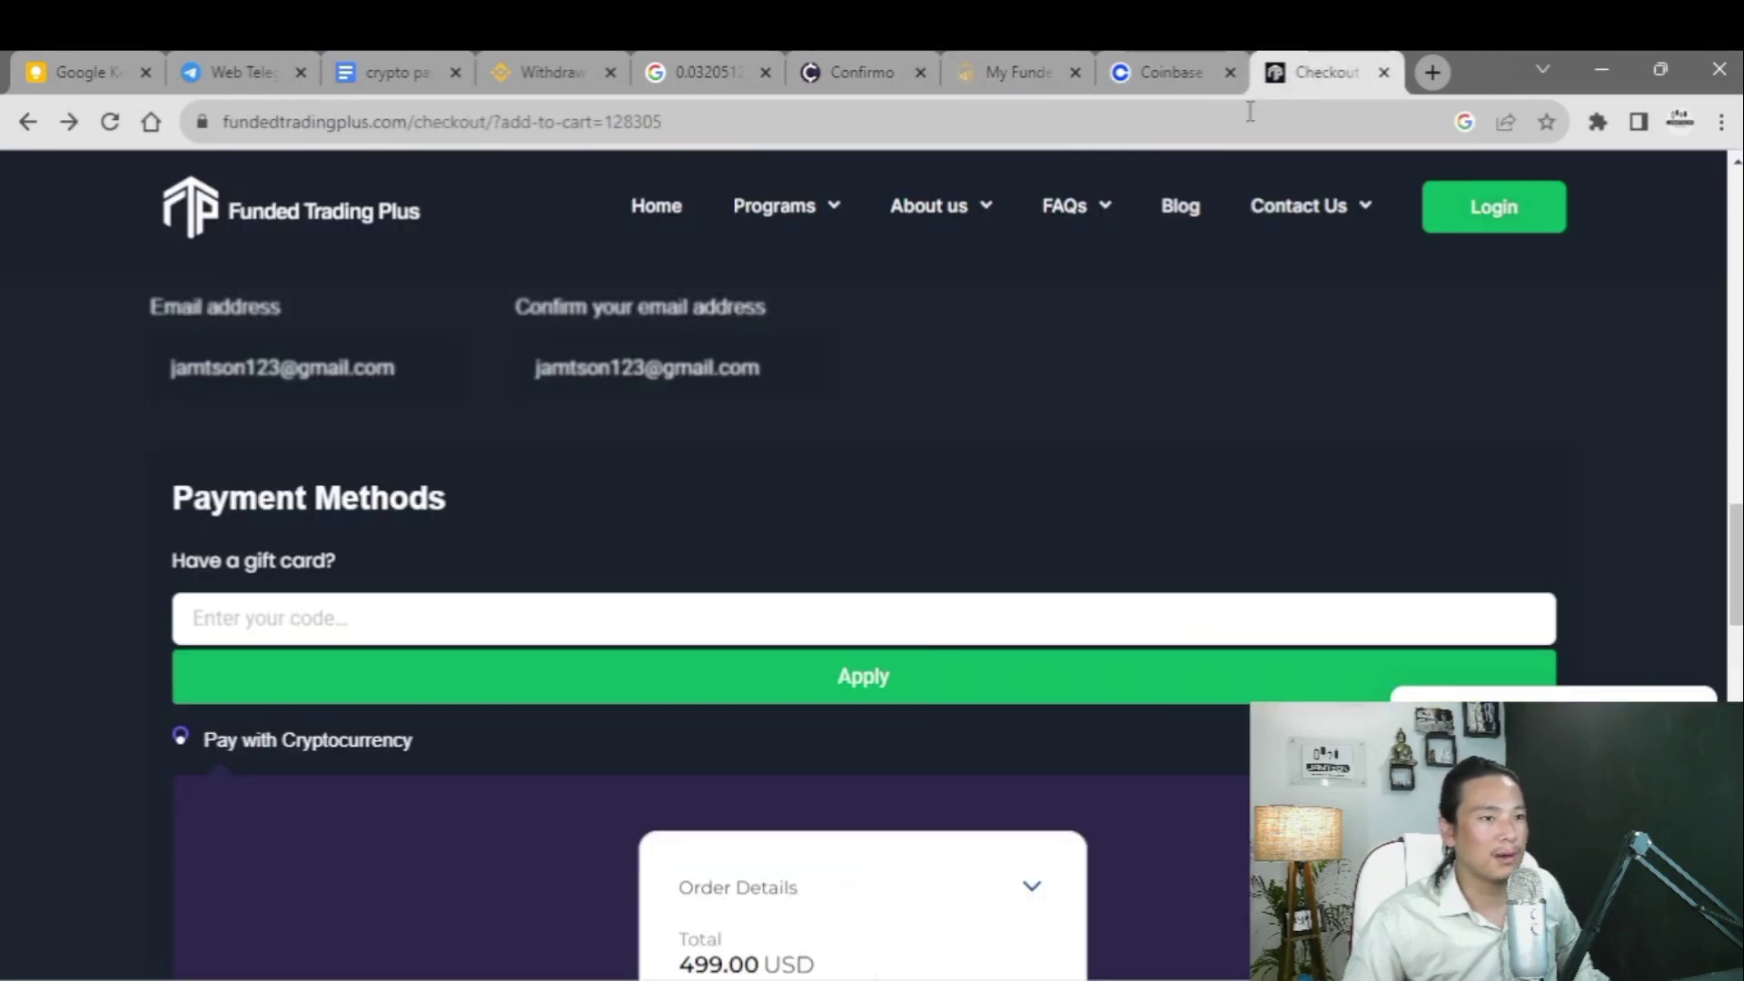